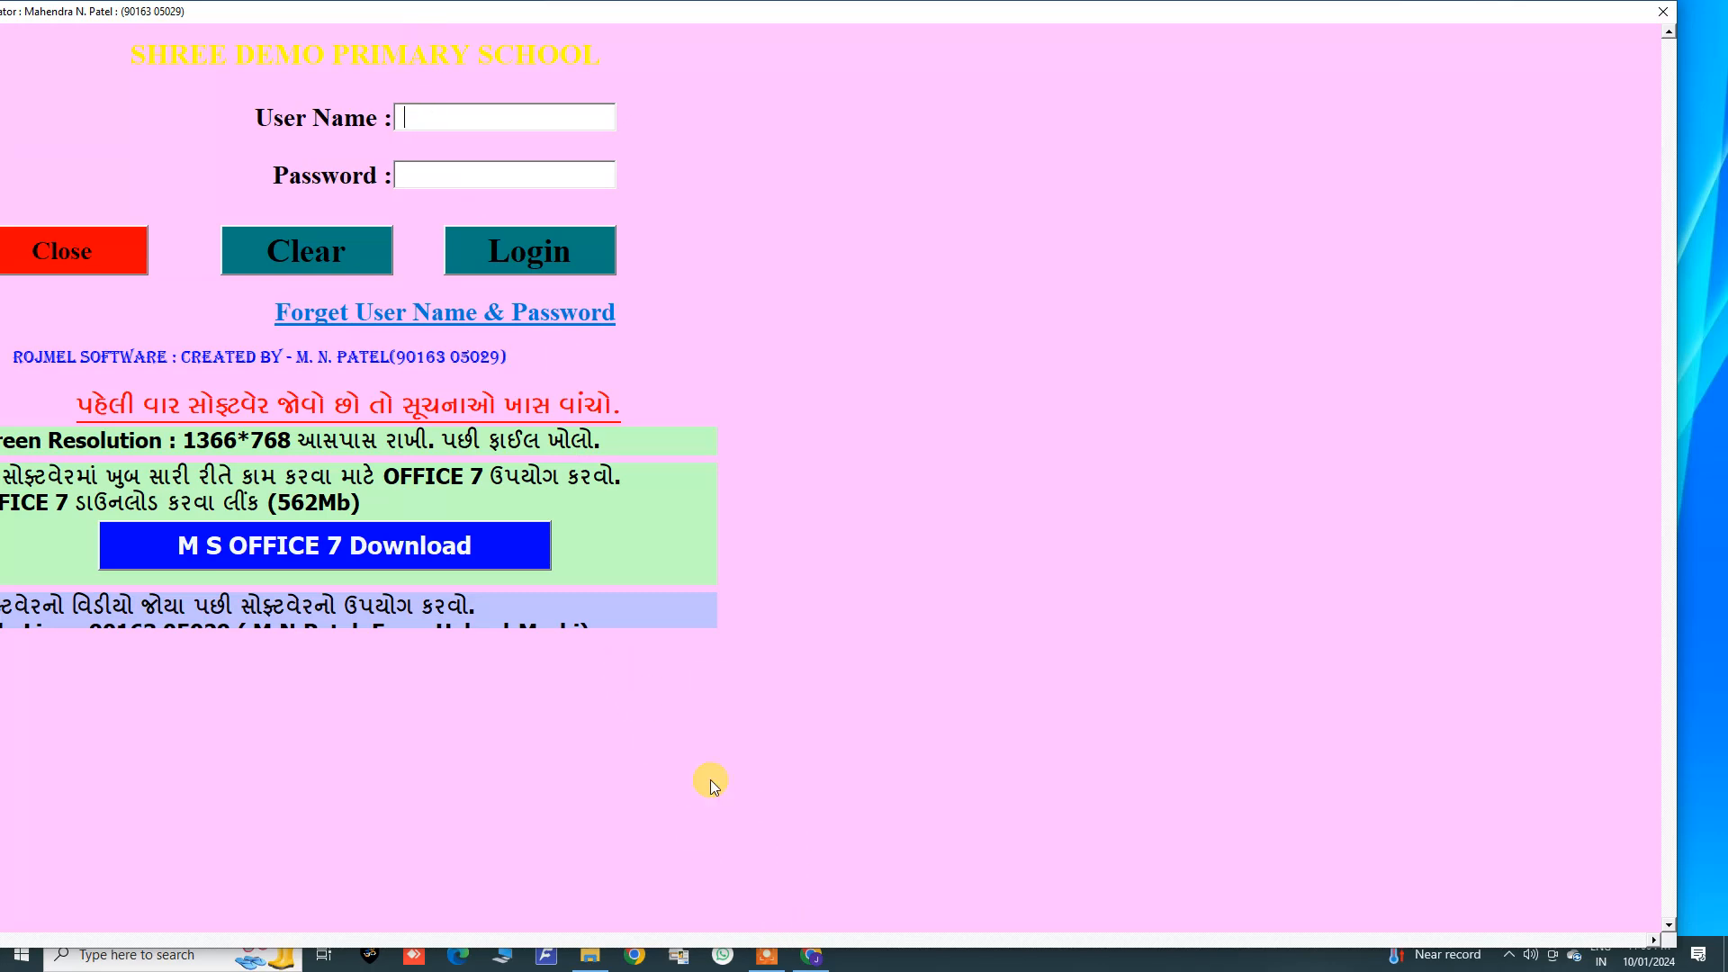
click(808, 959)
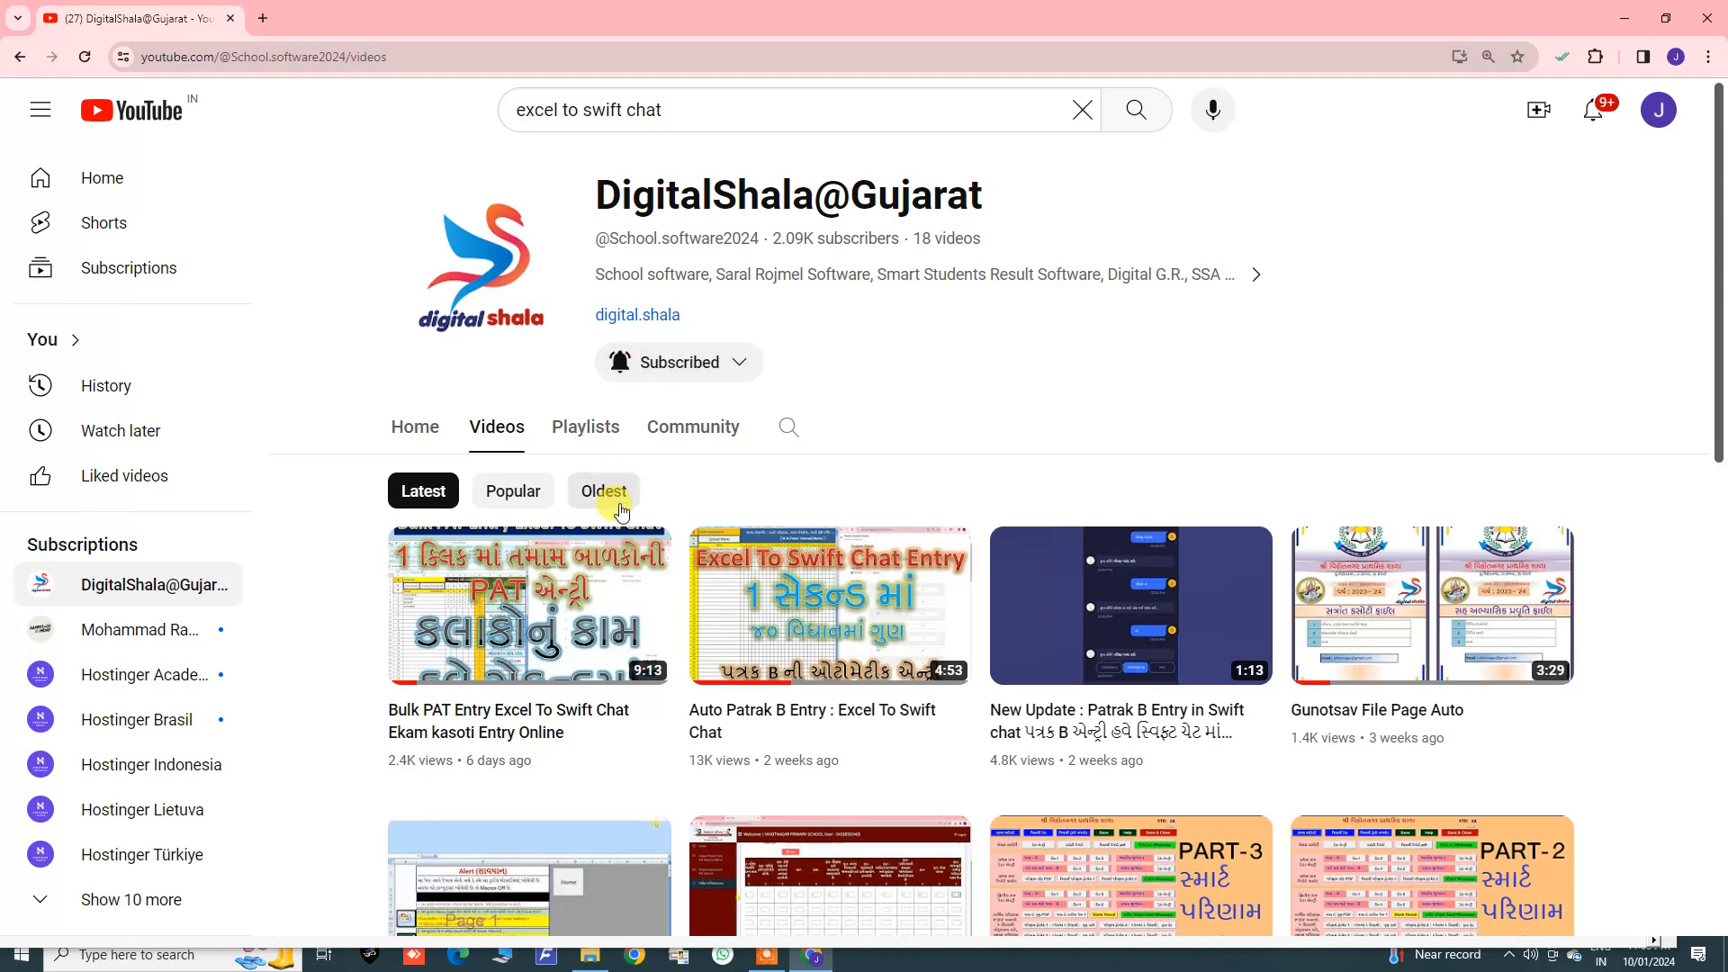
mouse_move(800, 963)
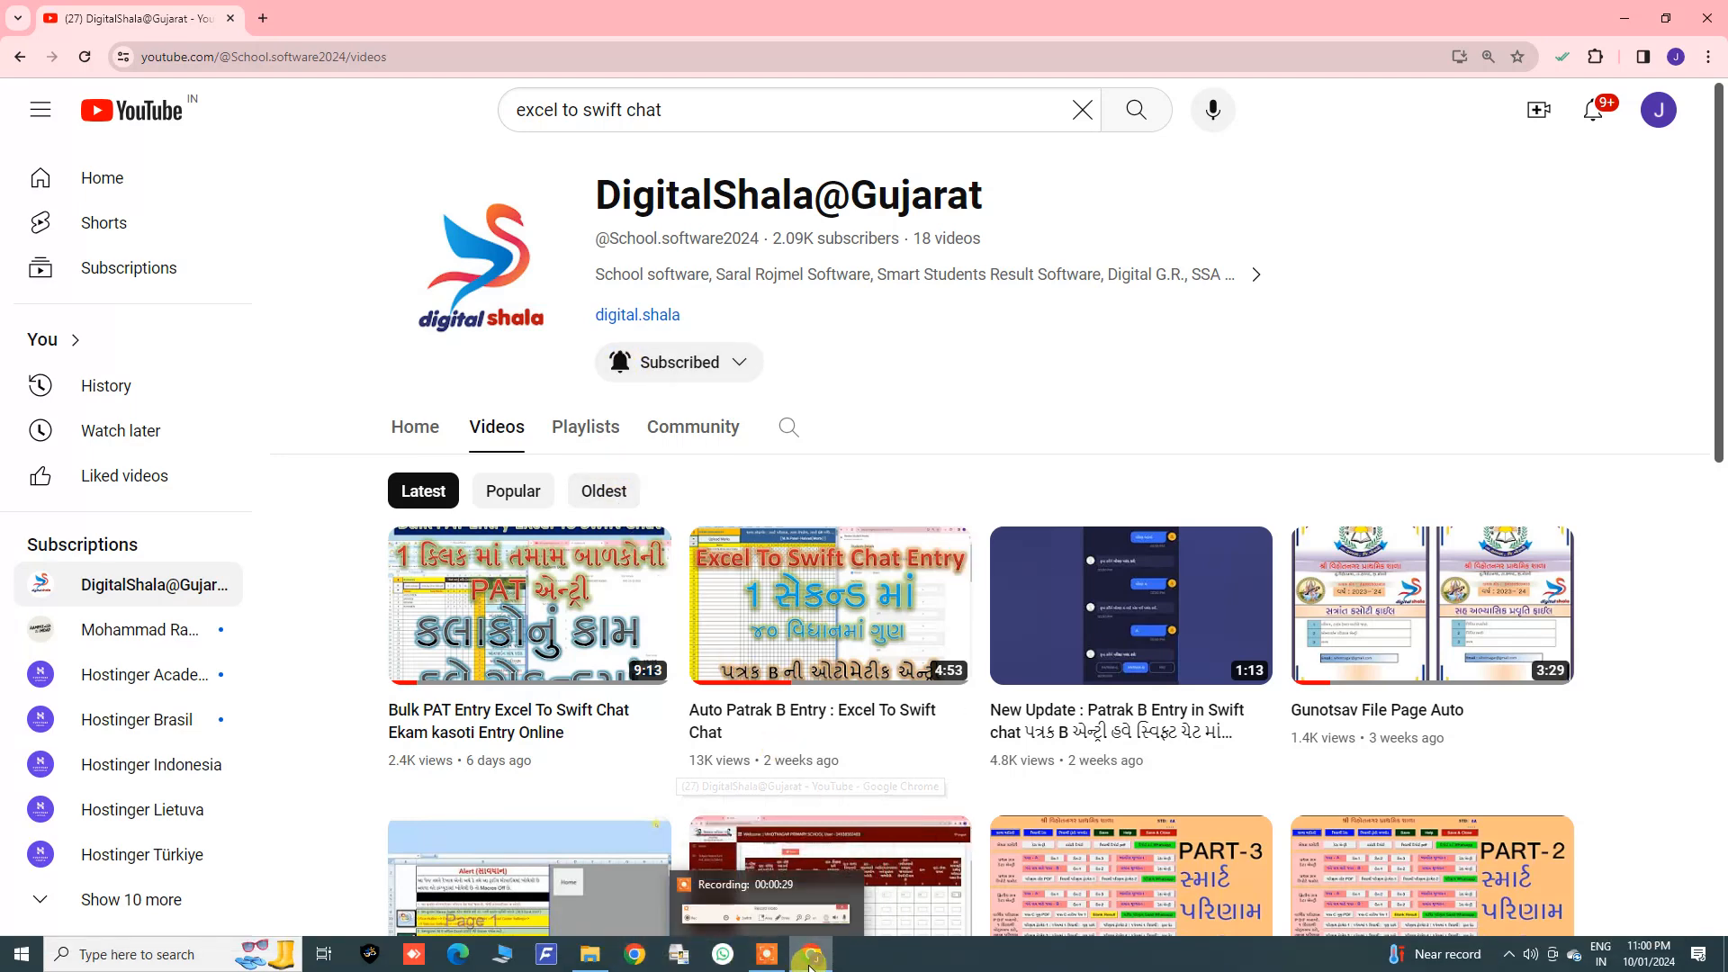
click(809, 959)
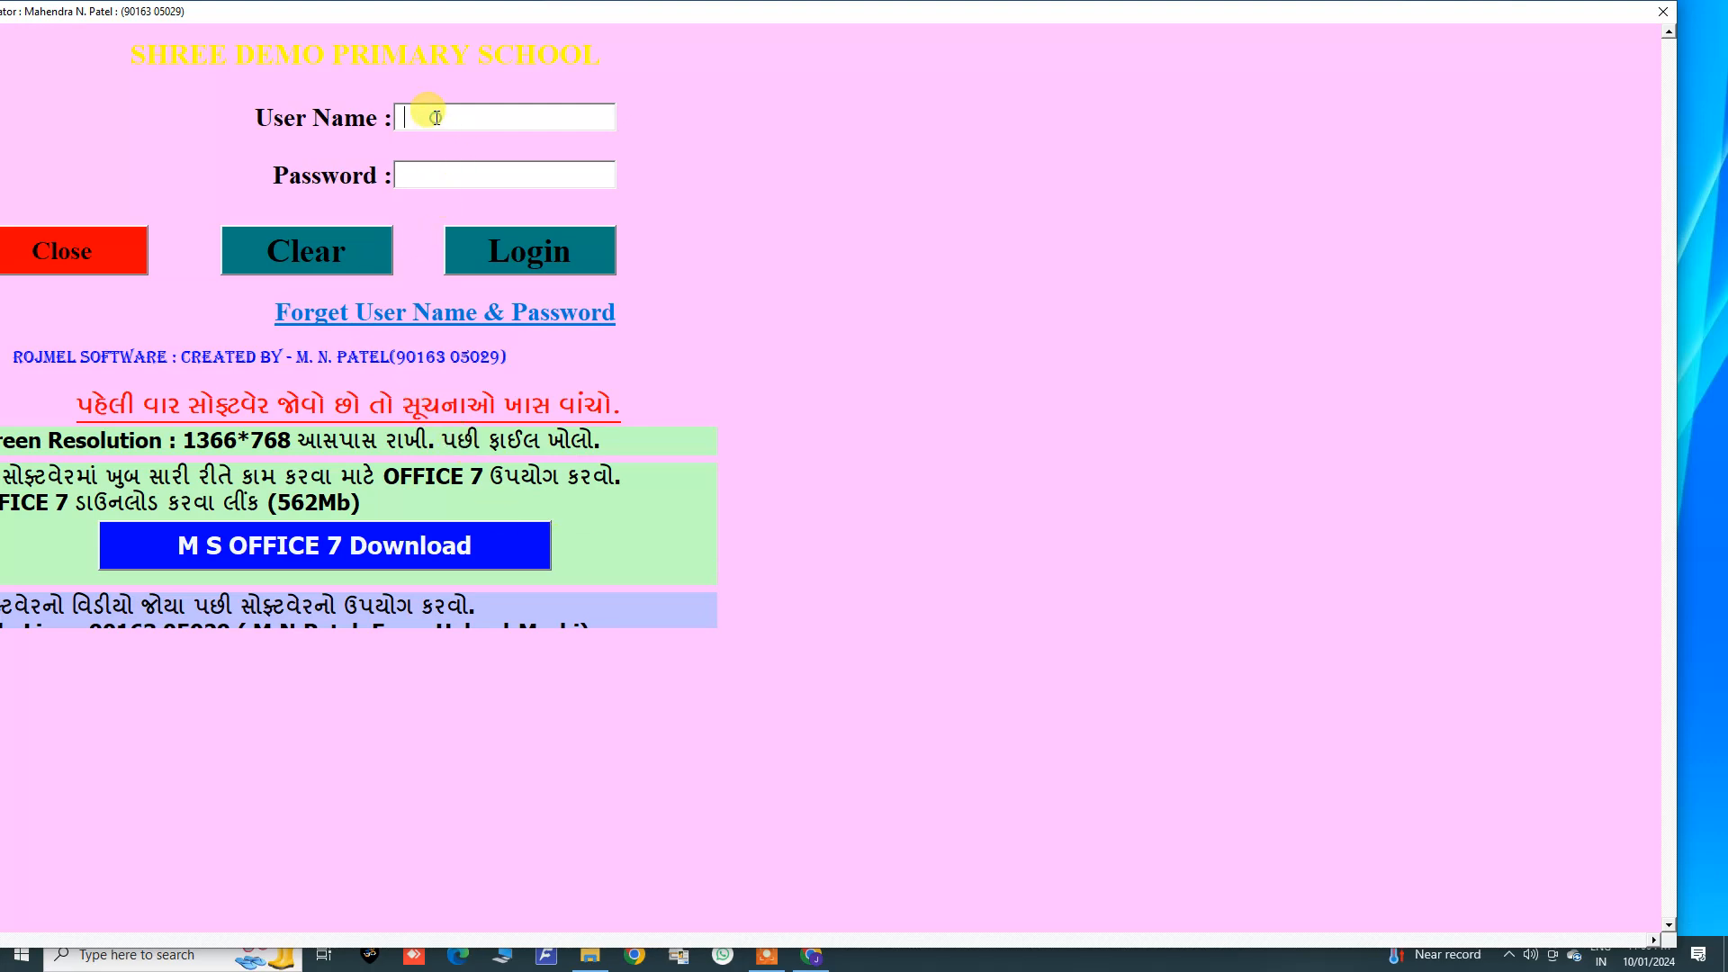
Step: Log in to the school accounts software as admin with the account password
text(ad)
text(min)
text(**)
text(***)
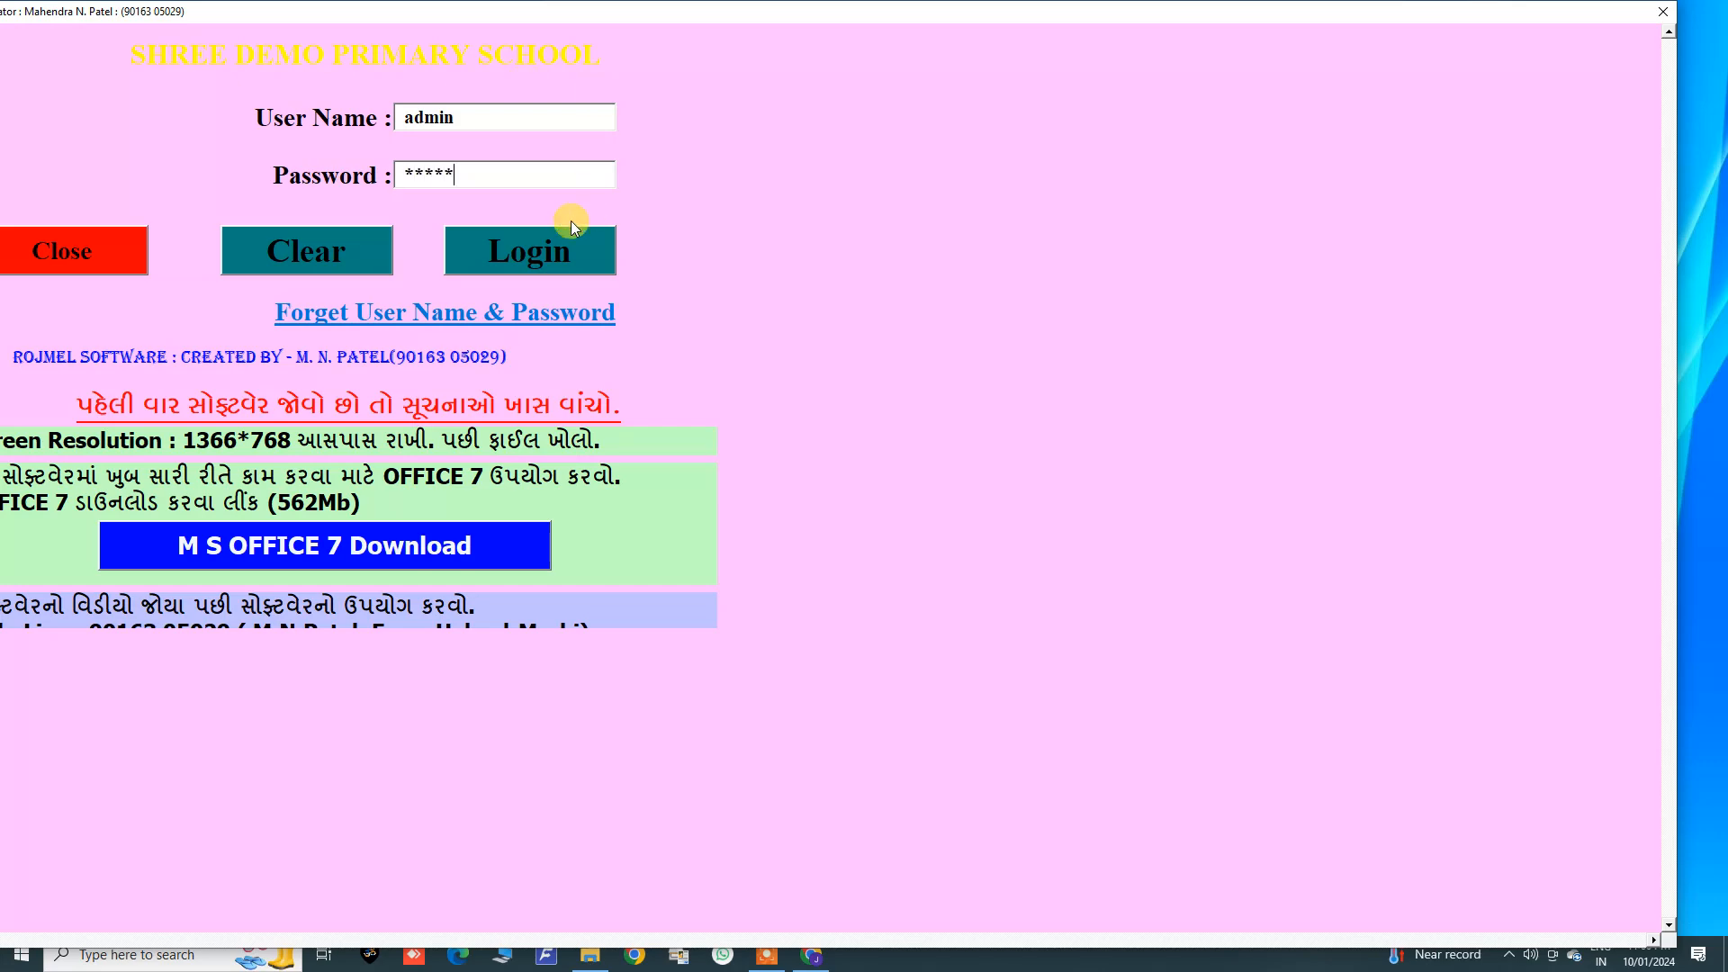
click(461, 313)
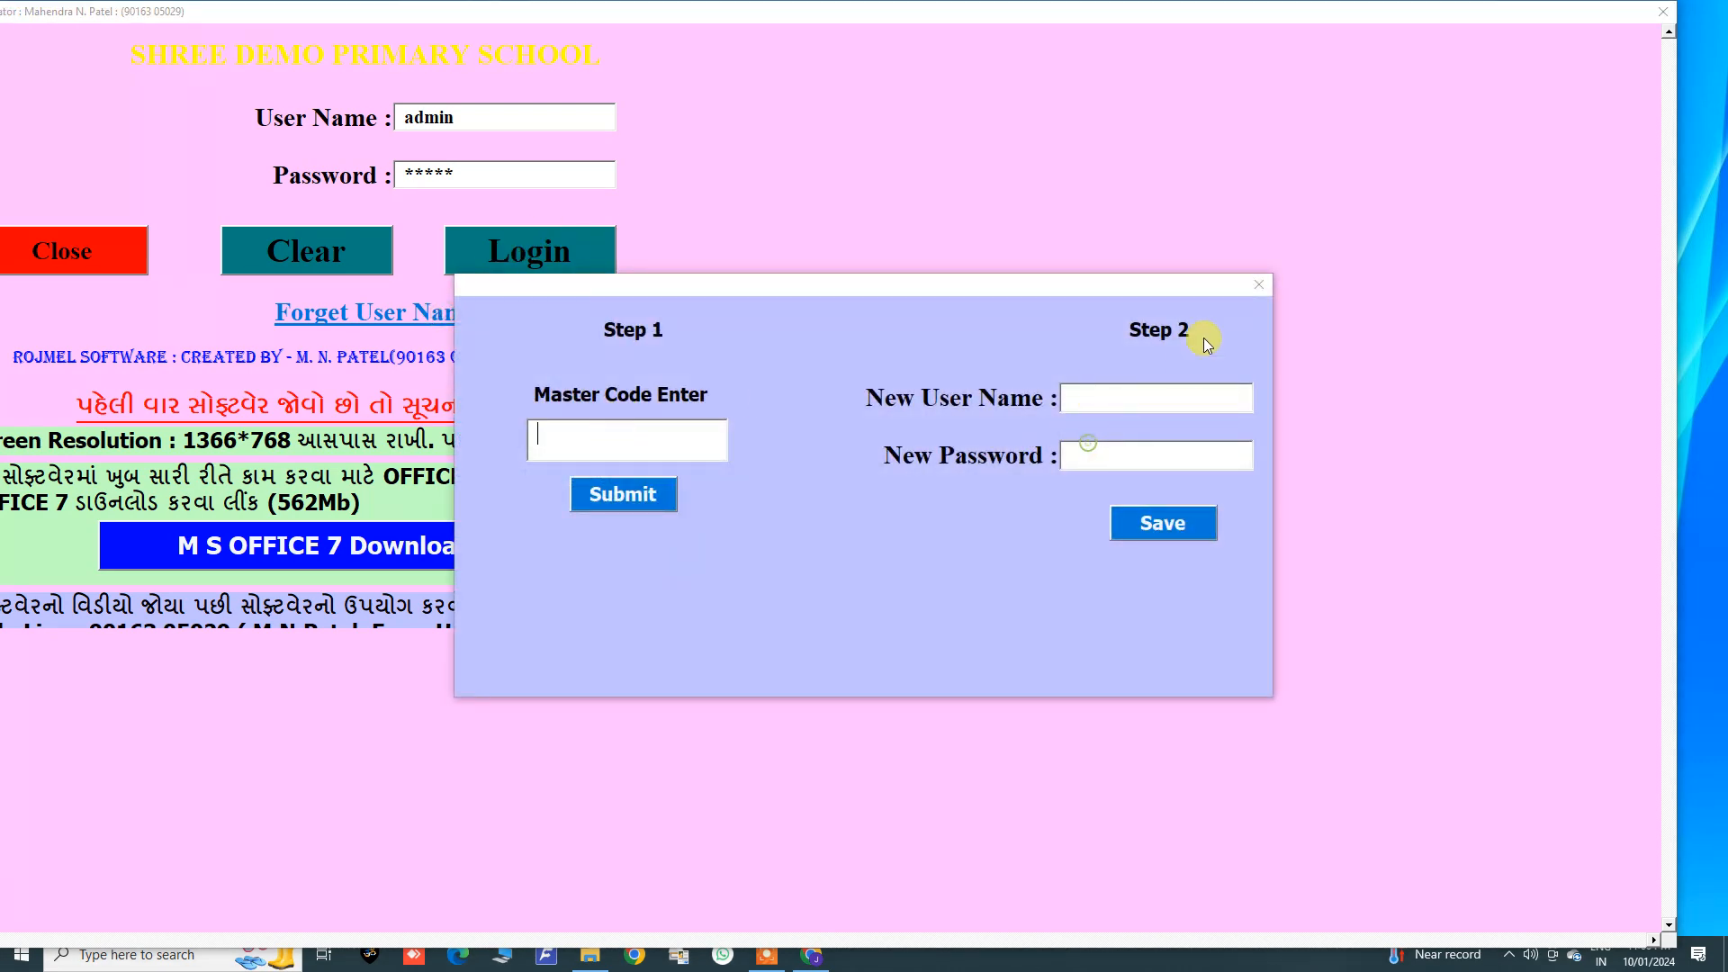
click(1259, 284)
click(544, 249)
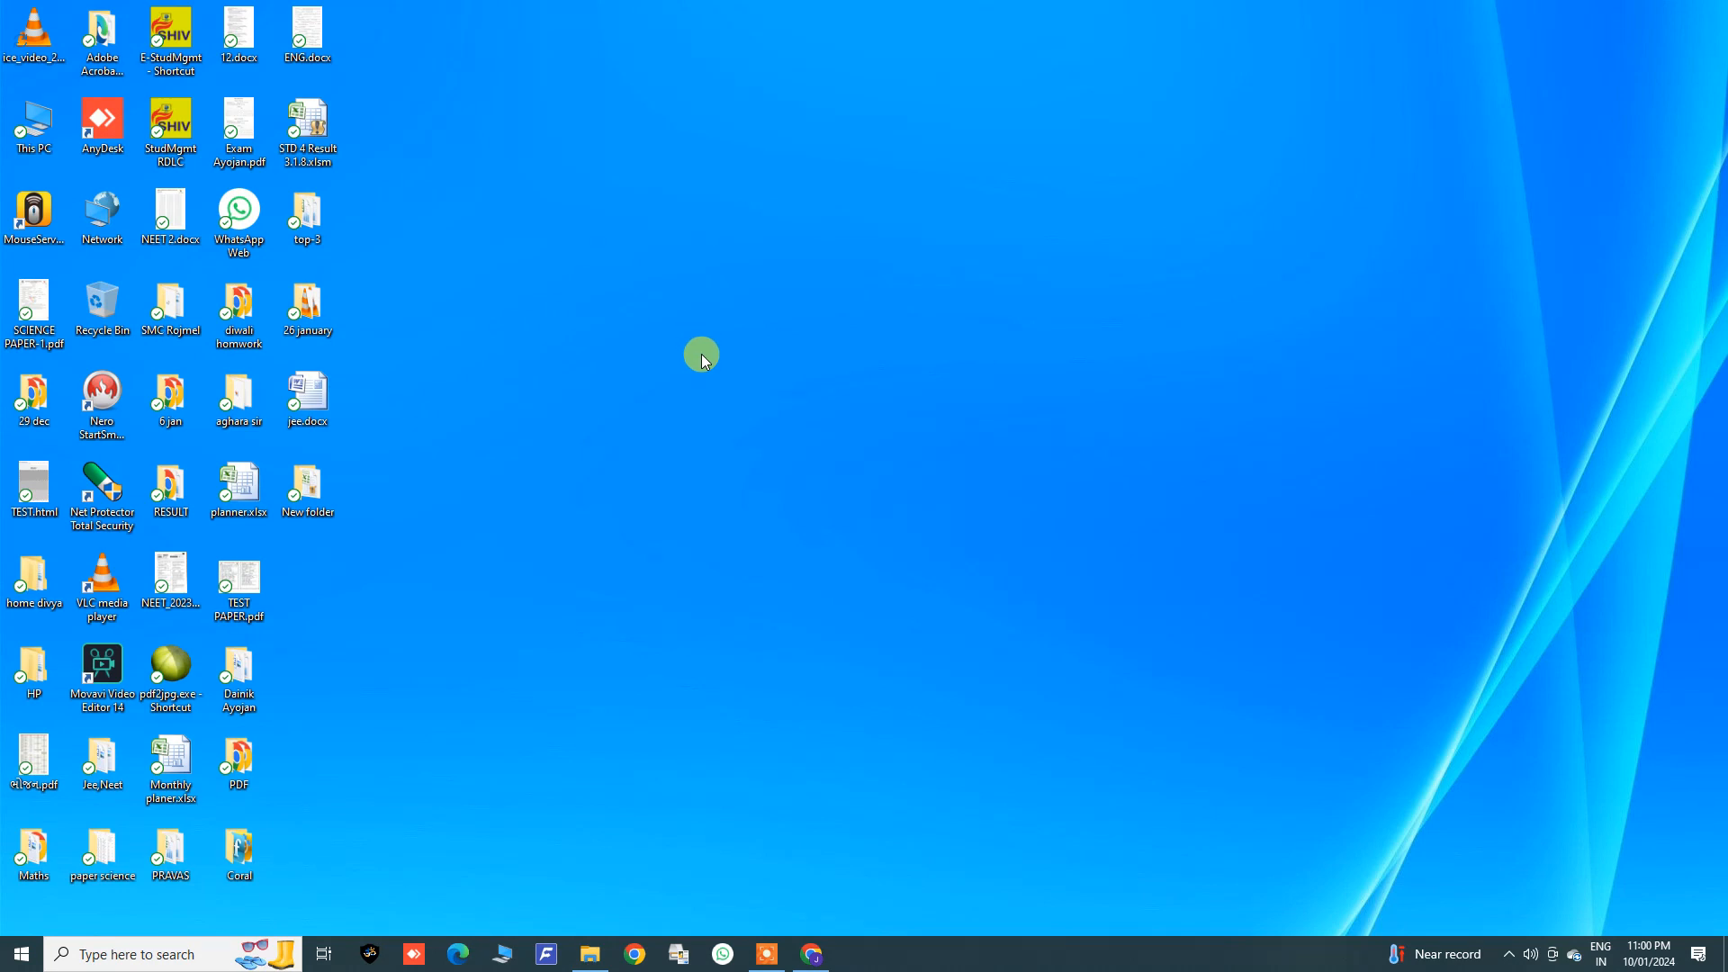
right_click(847, 418)
click(855, 466)
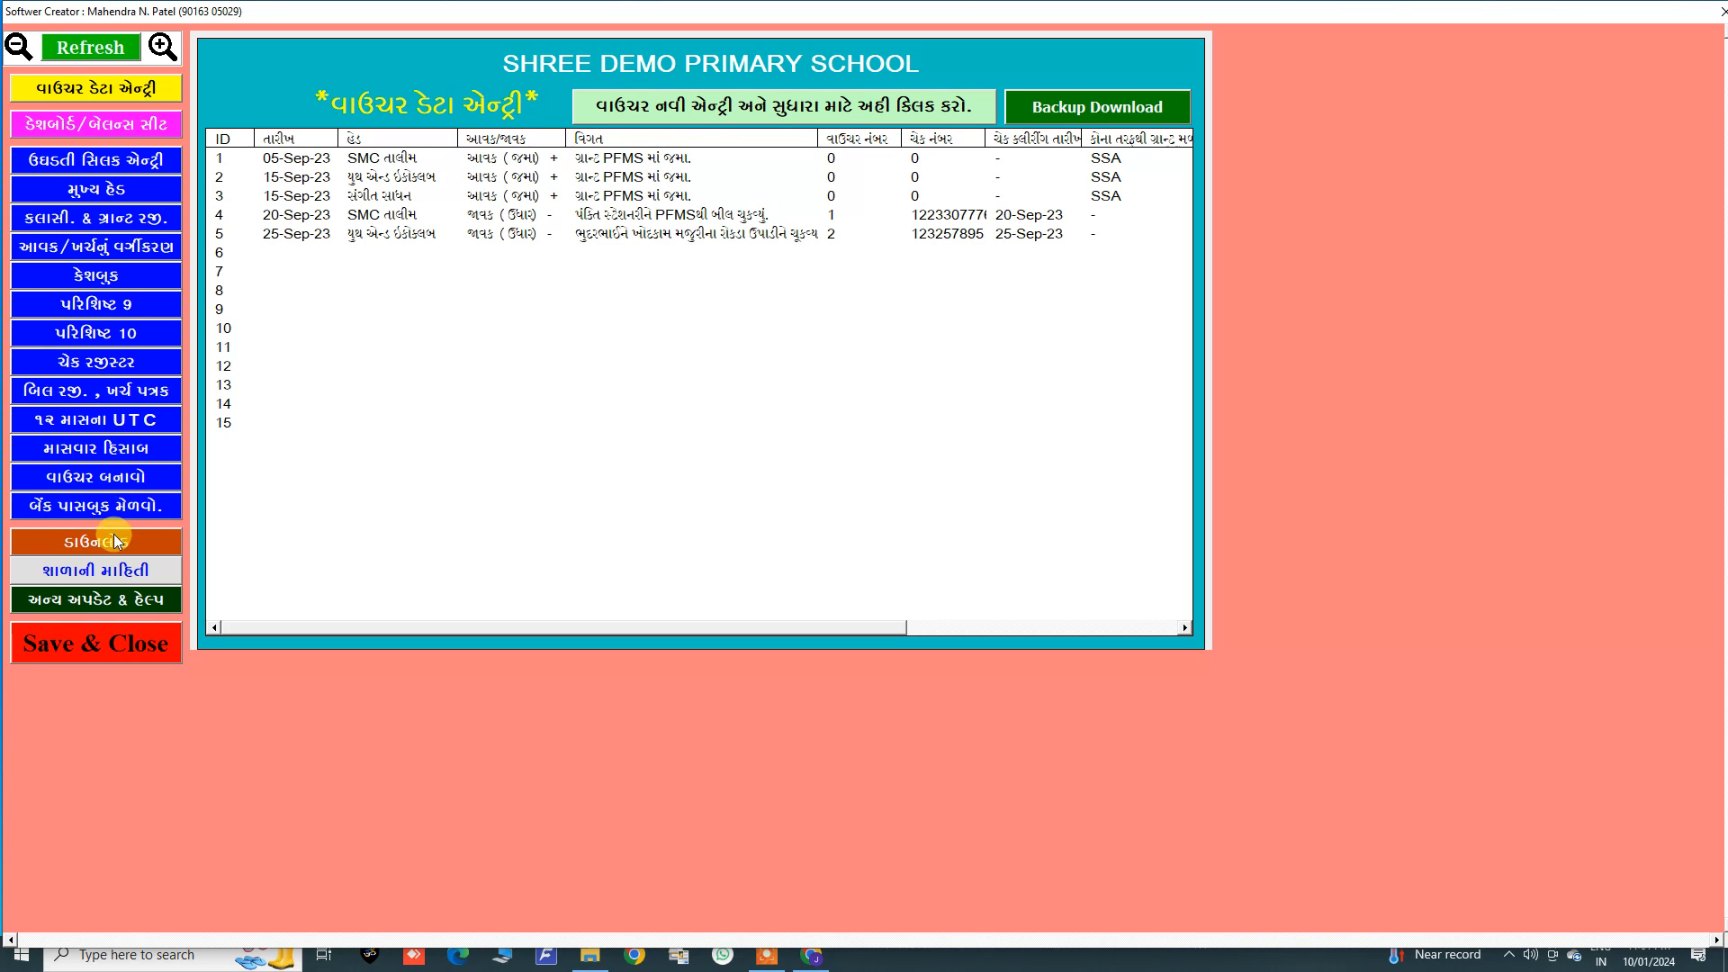
Step: Open the school information page, then return to the voucher data entry list
click(109, 572)
click(495, 238)
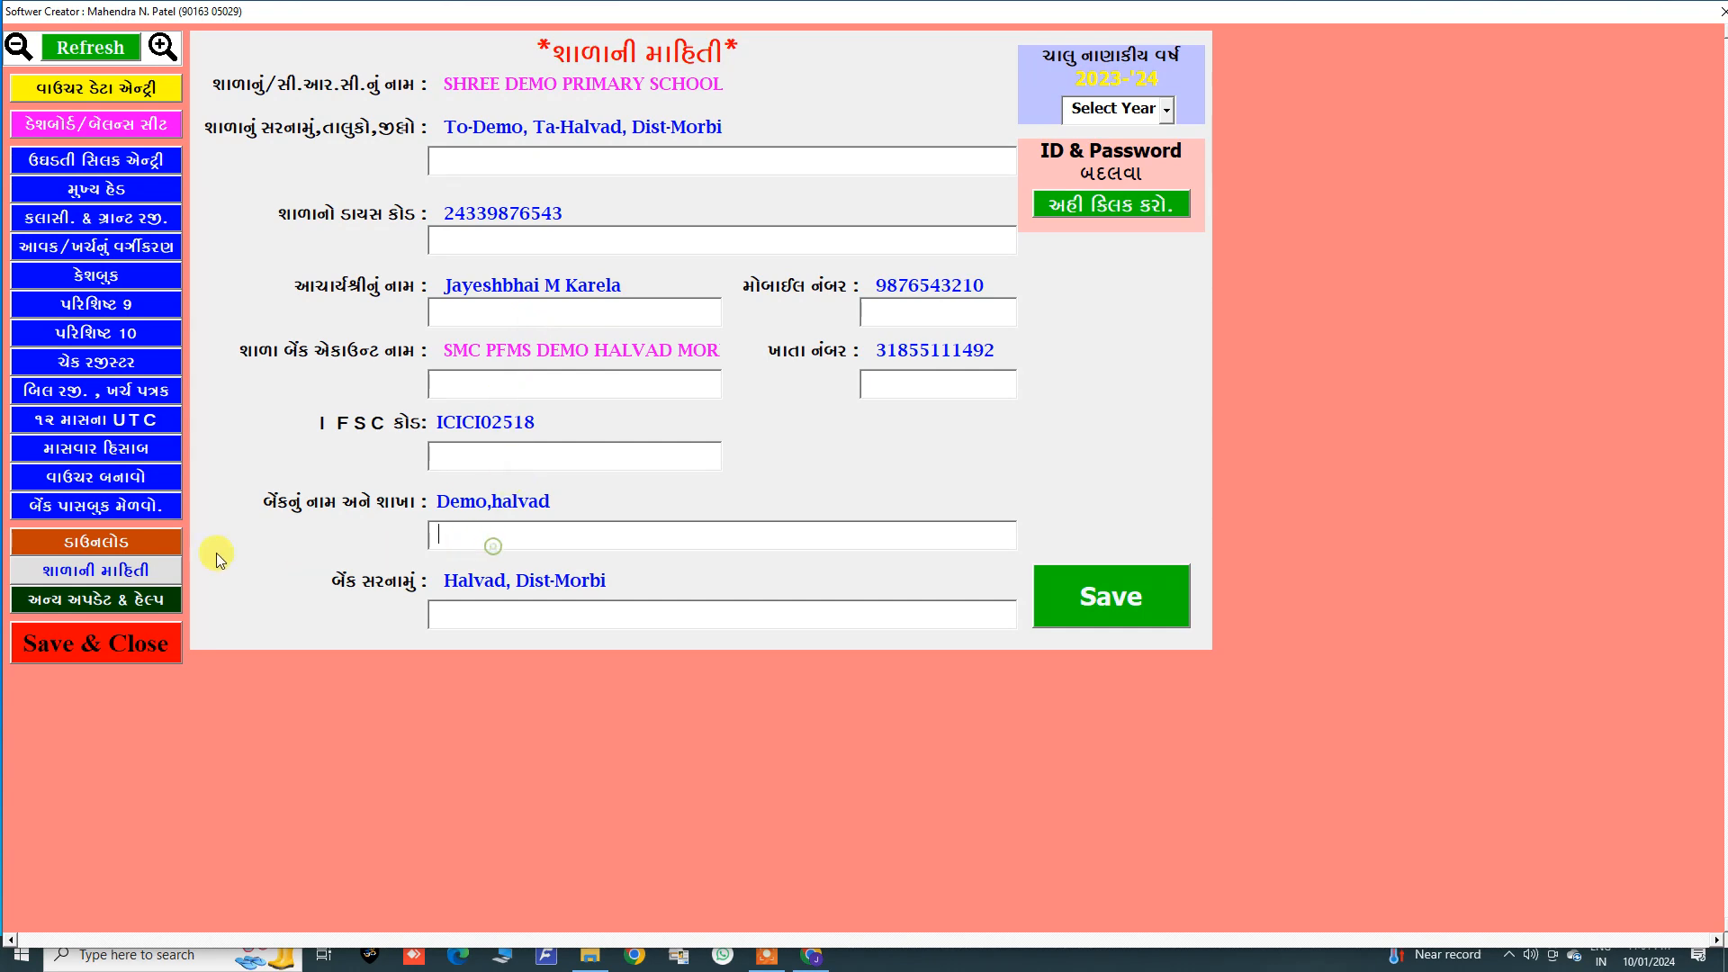
click(93, 127)
click(92, 90)
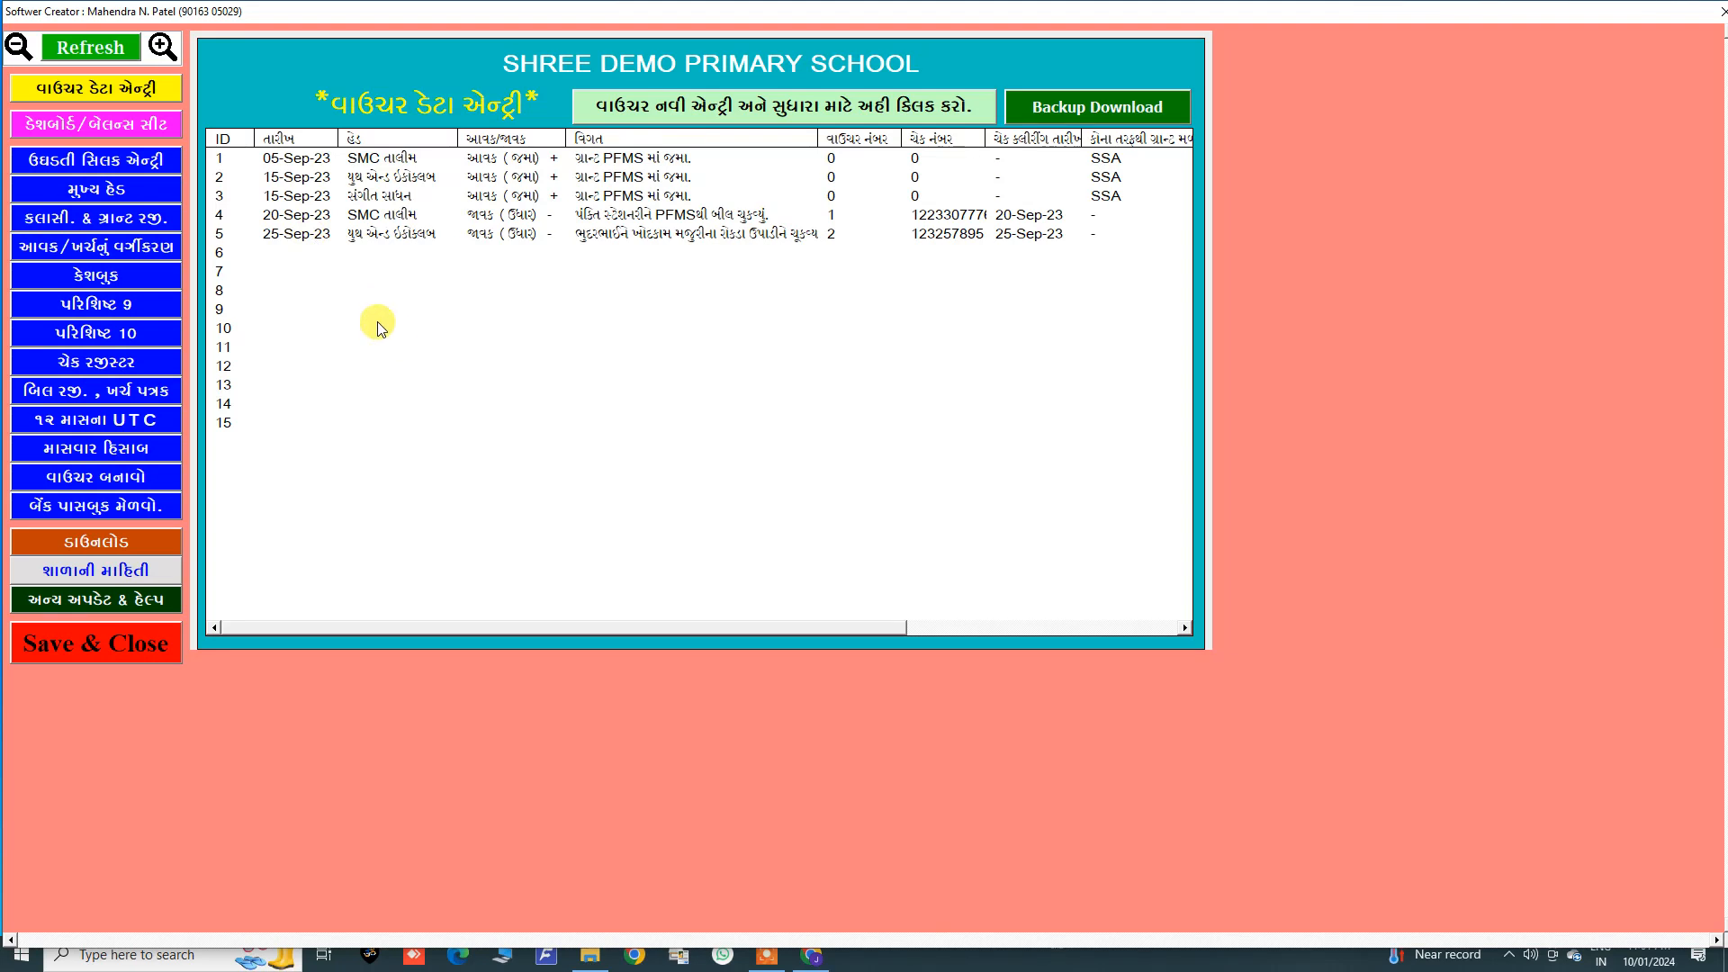
Step: Open the main heads sheet and review the list of account heads
click(385, 177)
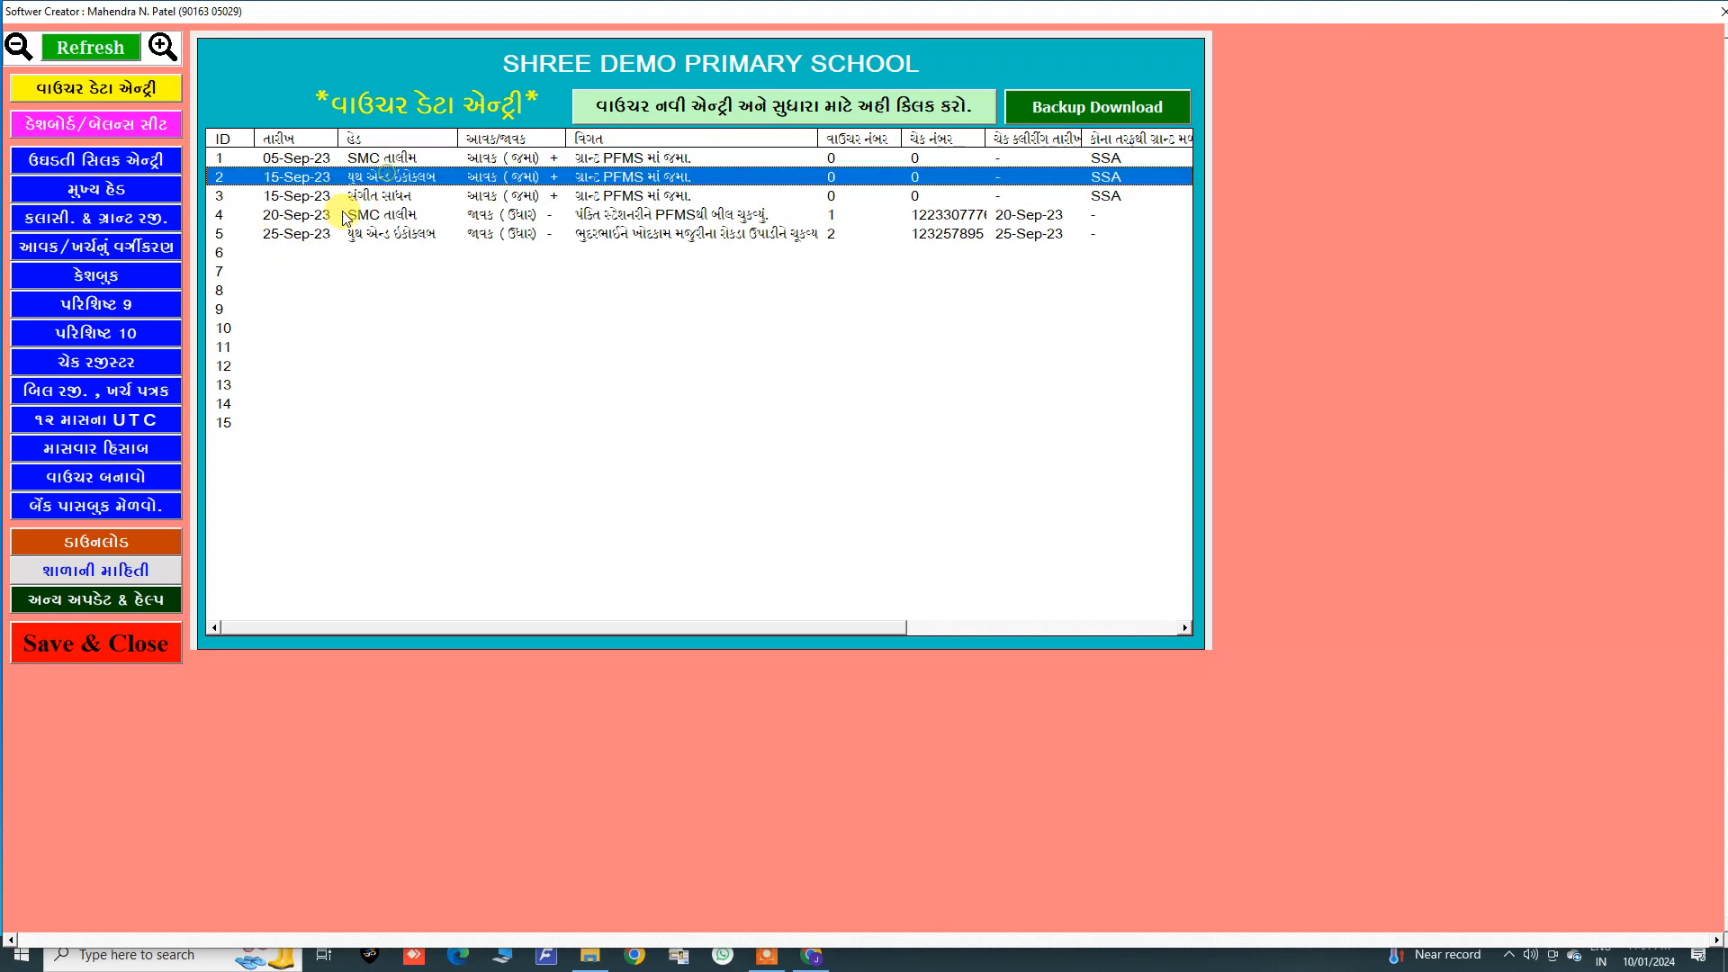
click(123, 191)
click(537, 337)
click(171, 281)
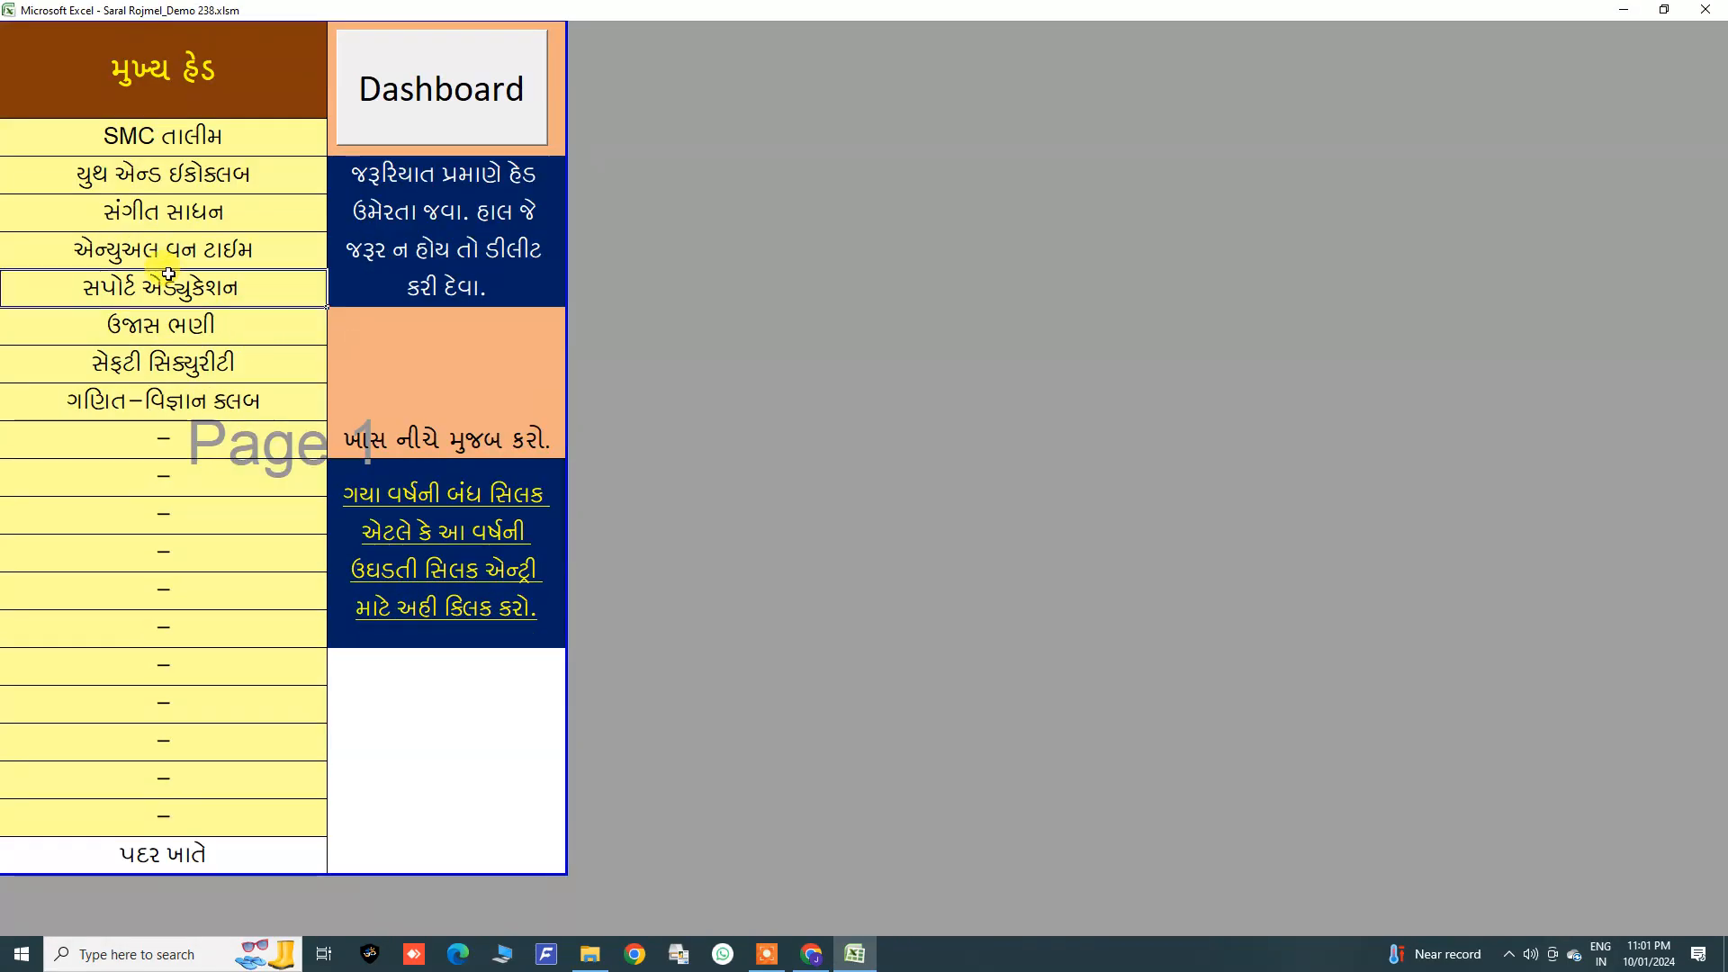
click(166, 139)
click(151, 177)
click(156, 214)
click(178, 288)
click(187, 360)
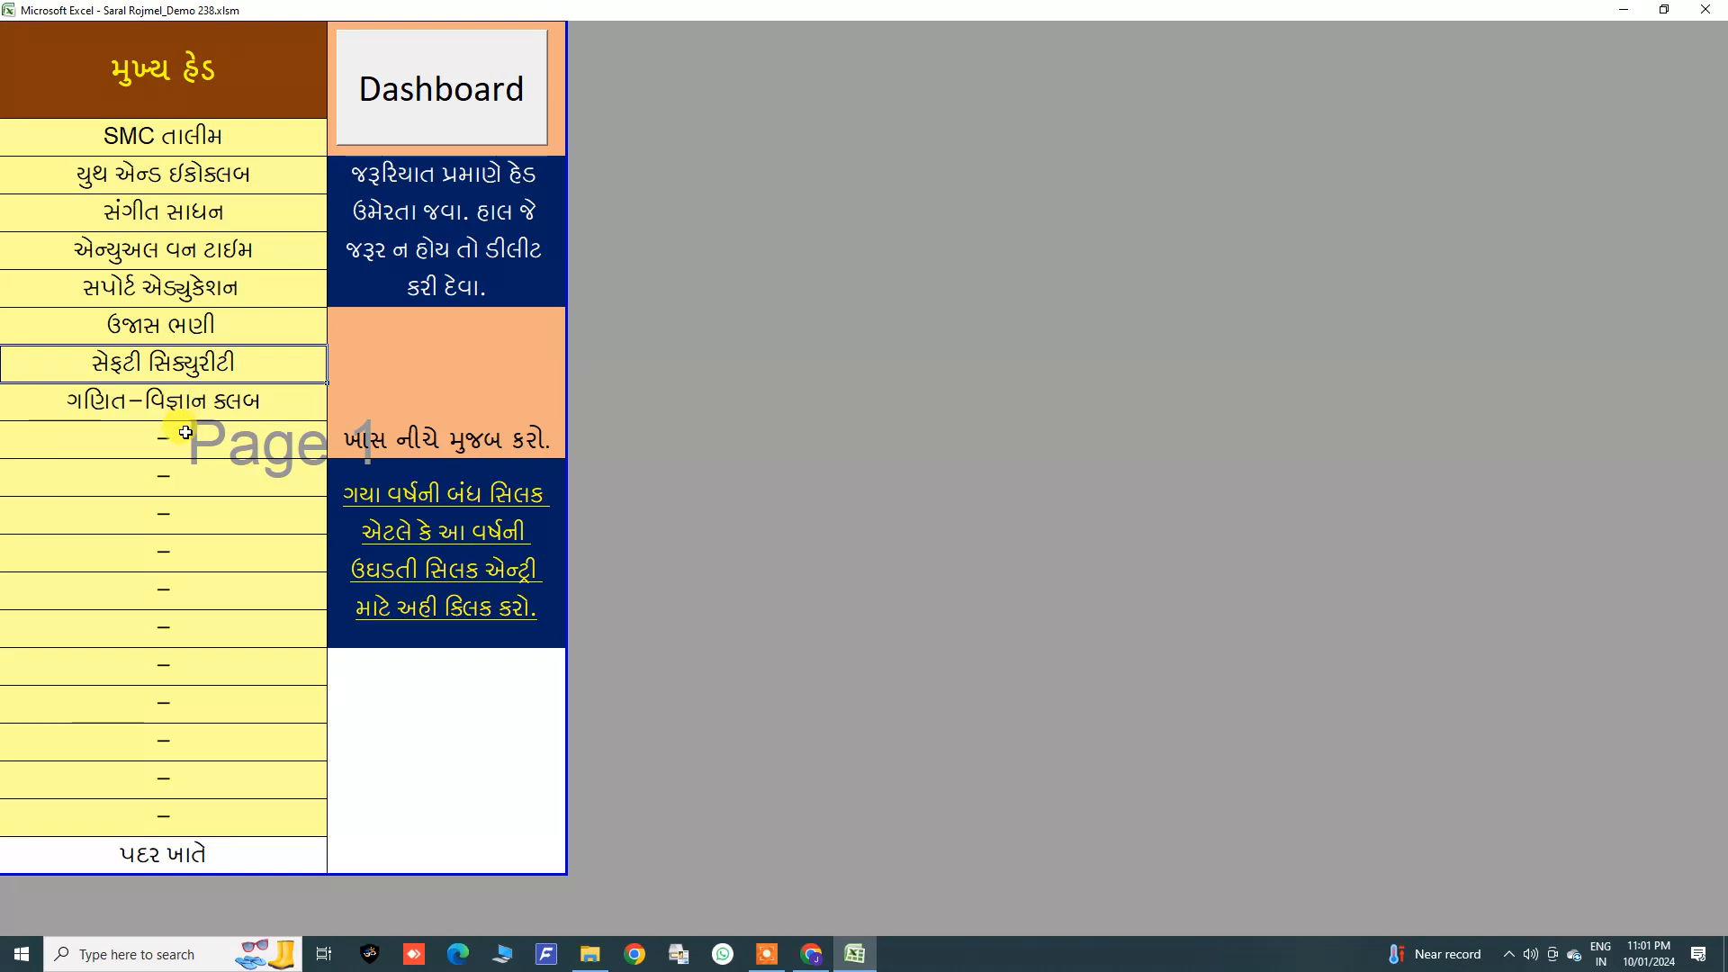
drag(162, 140, 163, 415)
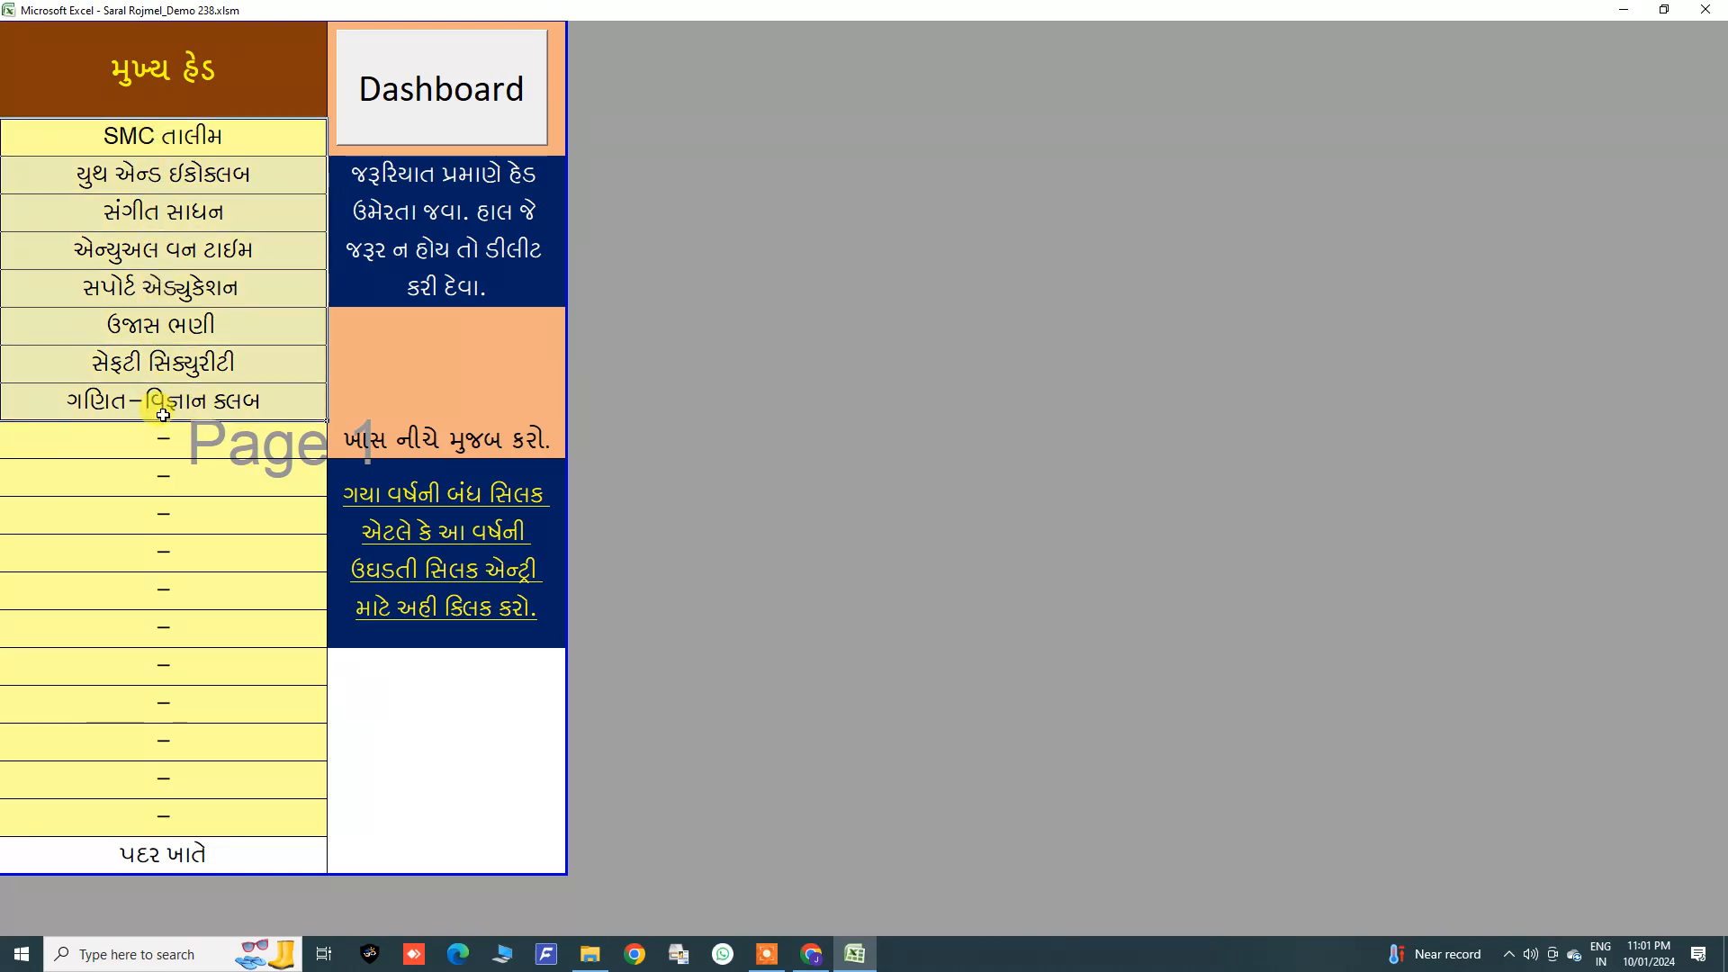
click(169, 437)
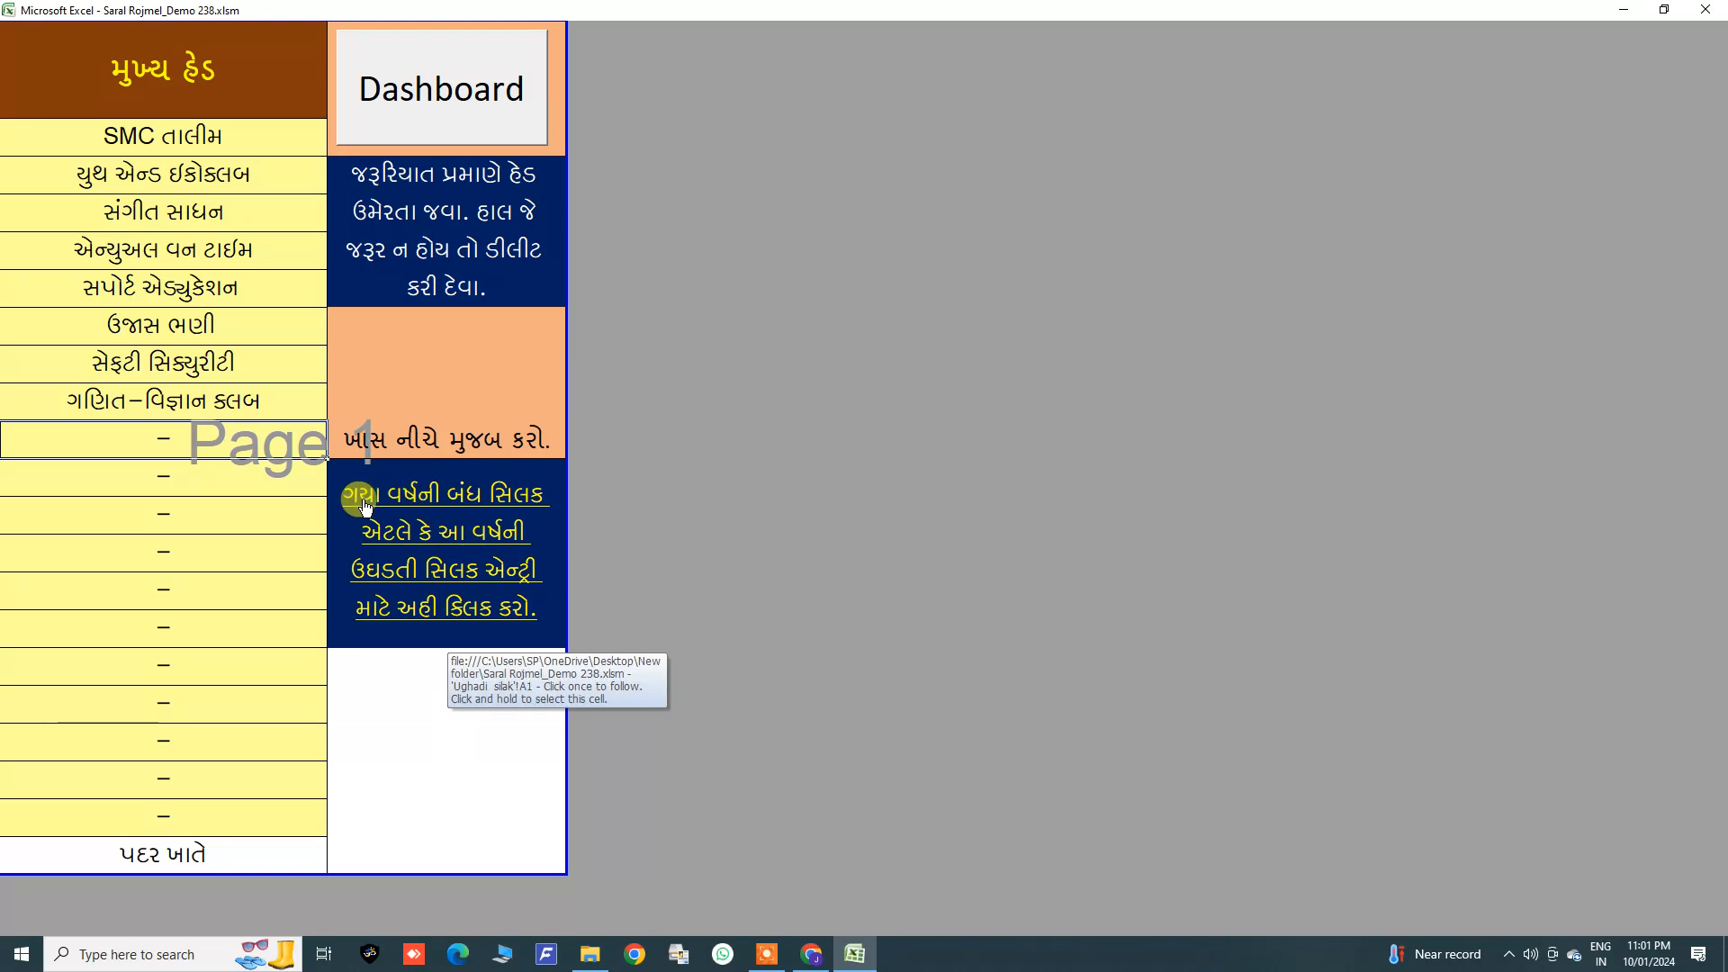
Step: Open the opening balance sheet and examine its cash and bank balance columns for each head
click(427, 503)
click(298, 109)
drag(259, 110, 324, 390)
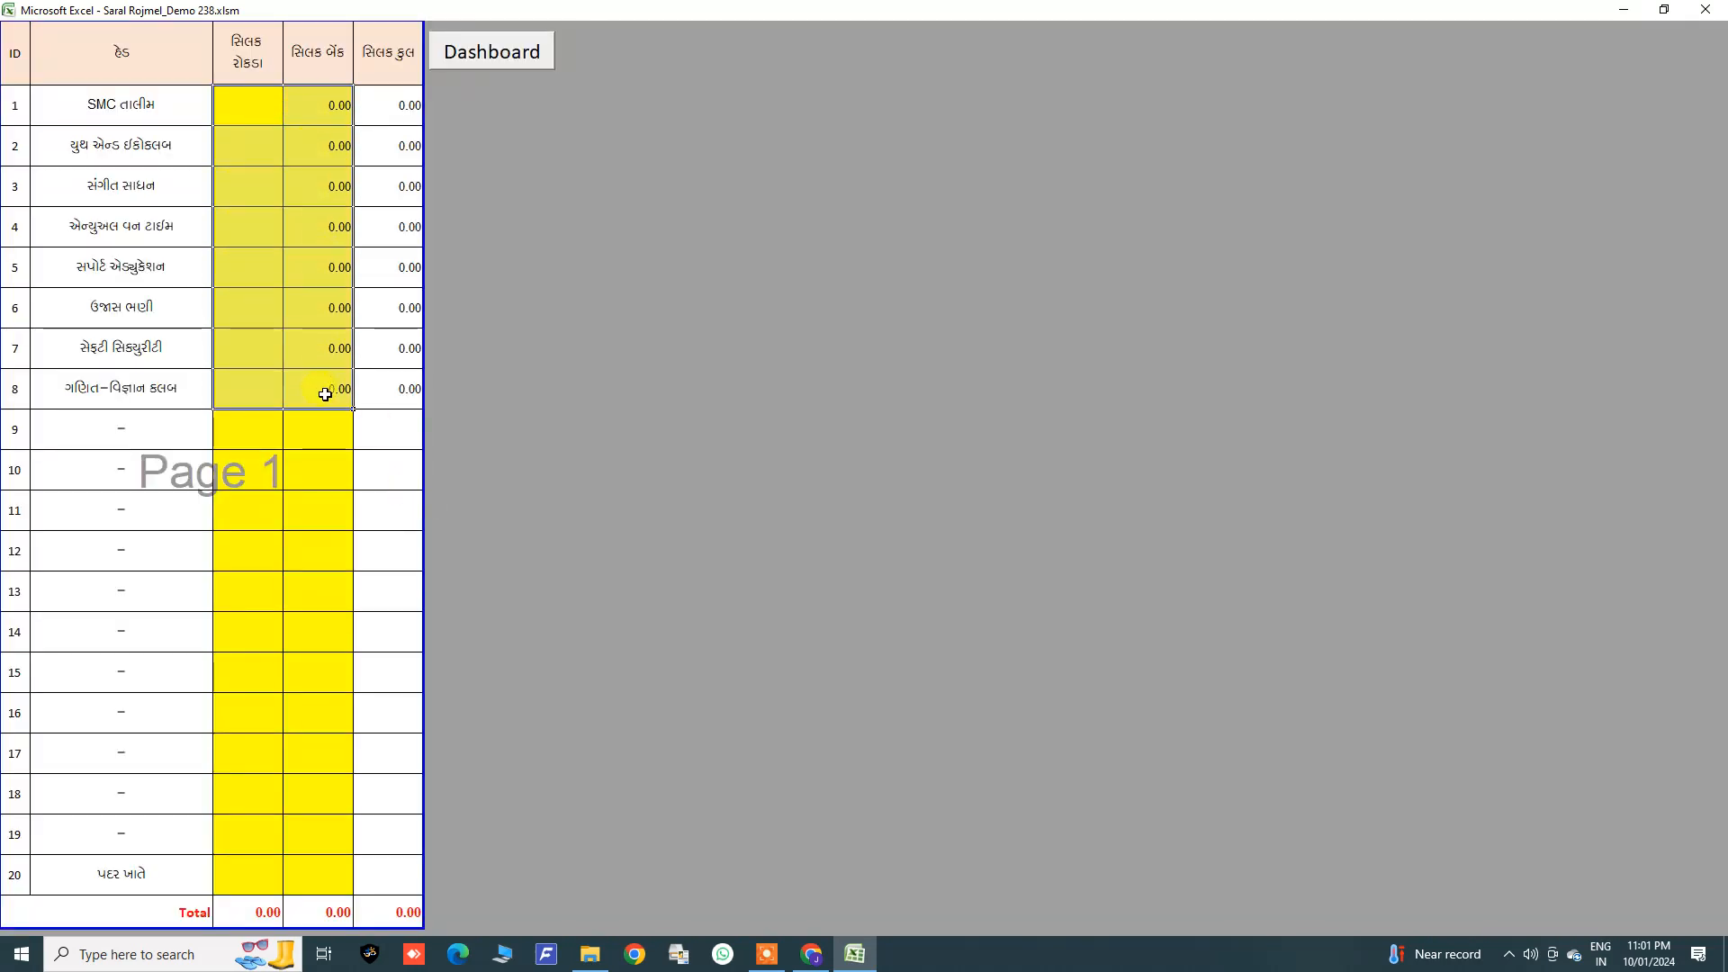
click(254, 96)
drag(253, 96, 317, 396)
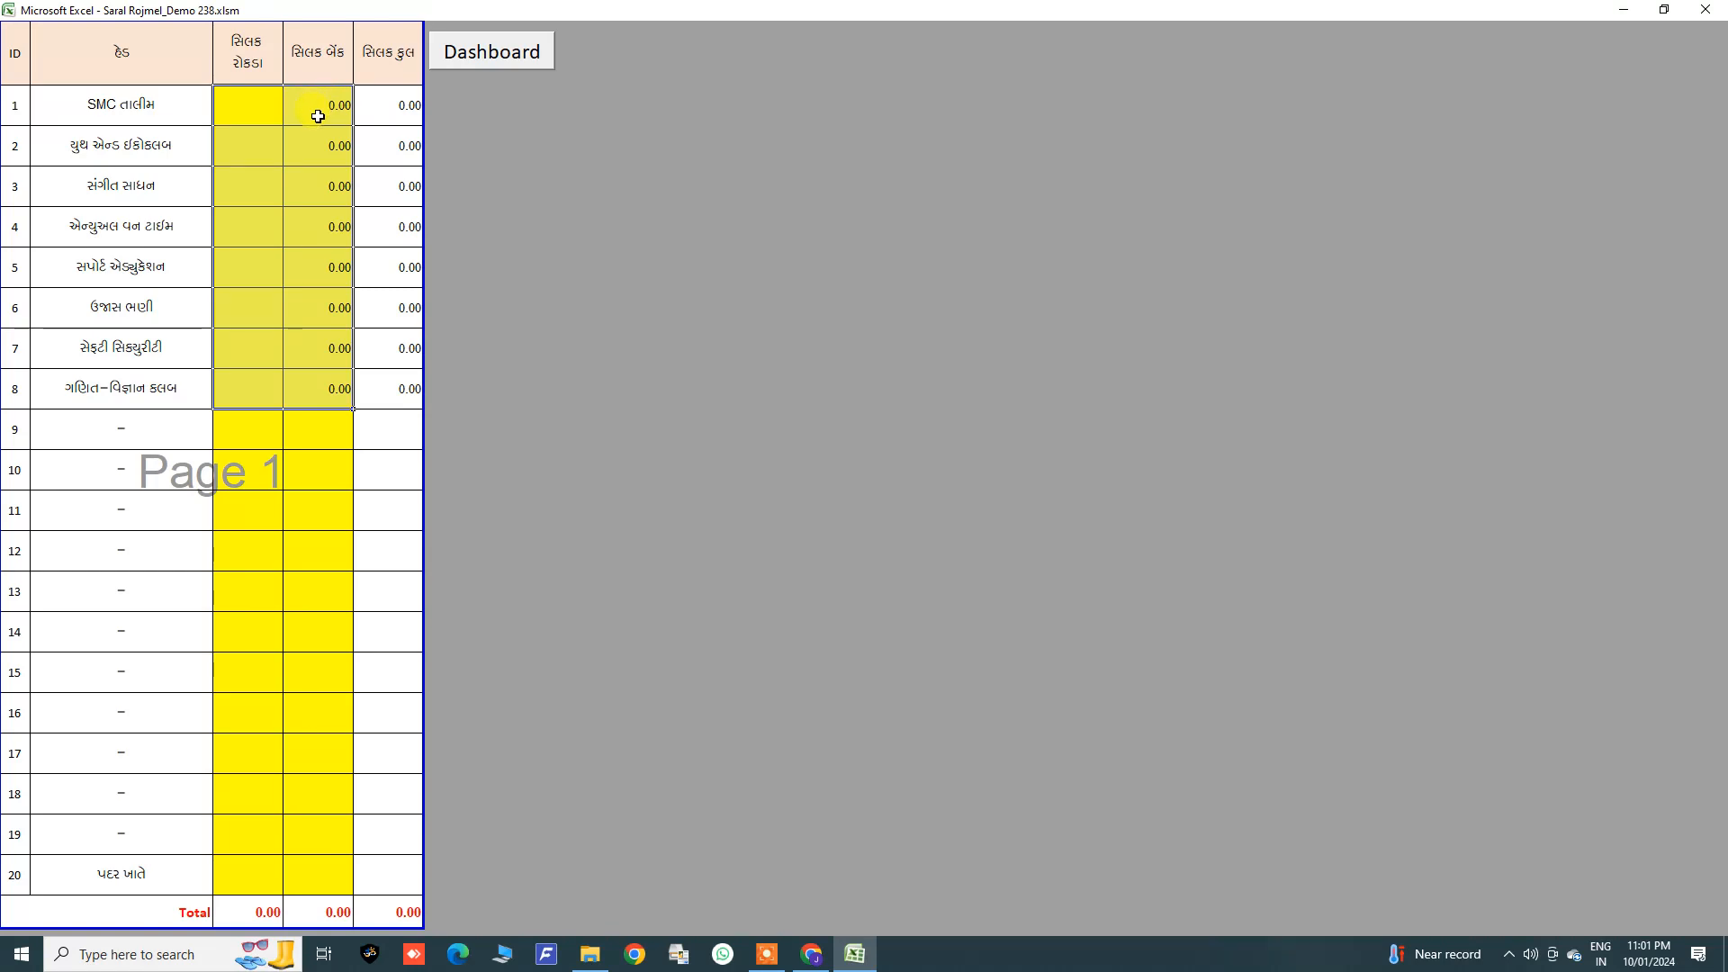
drag(316, 108, 308, 386)
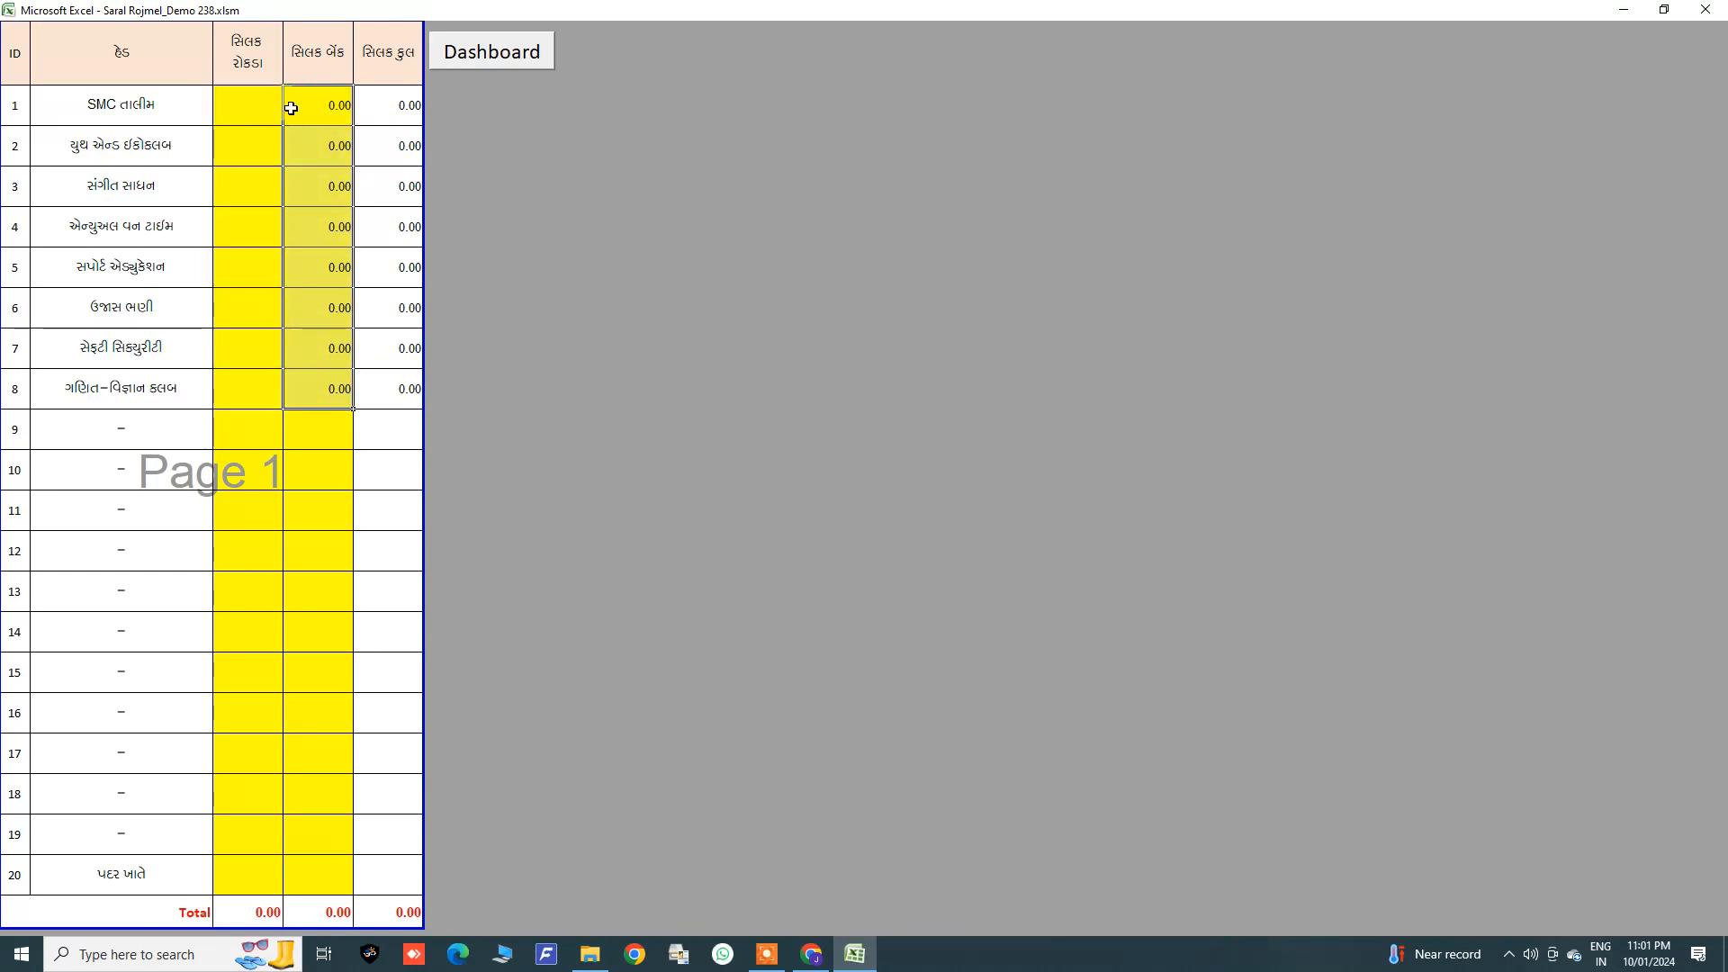
click(464, 56)
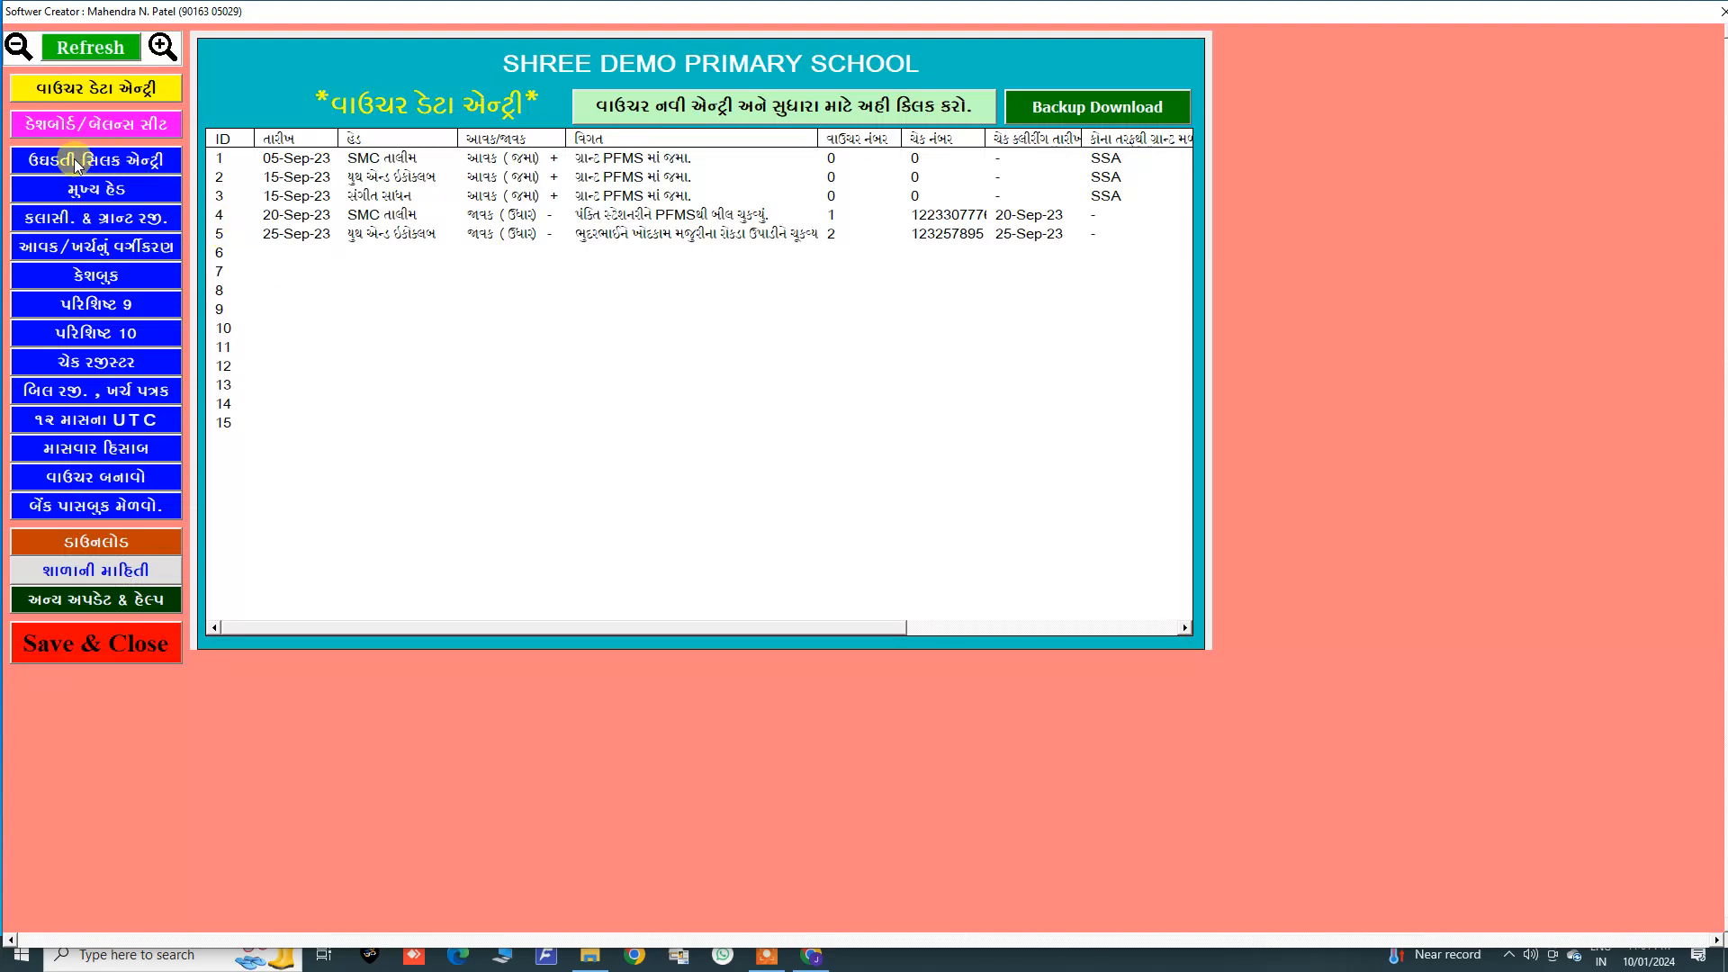
Step: Open the opening balance entry page, then the voucher sheet for new entries and corrections
click(61, 162)
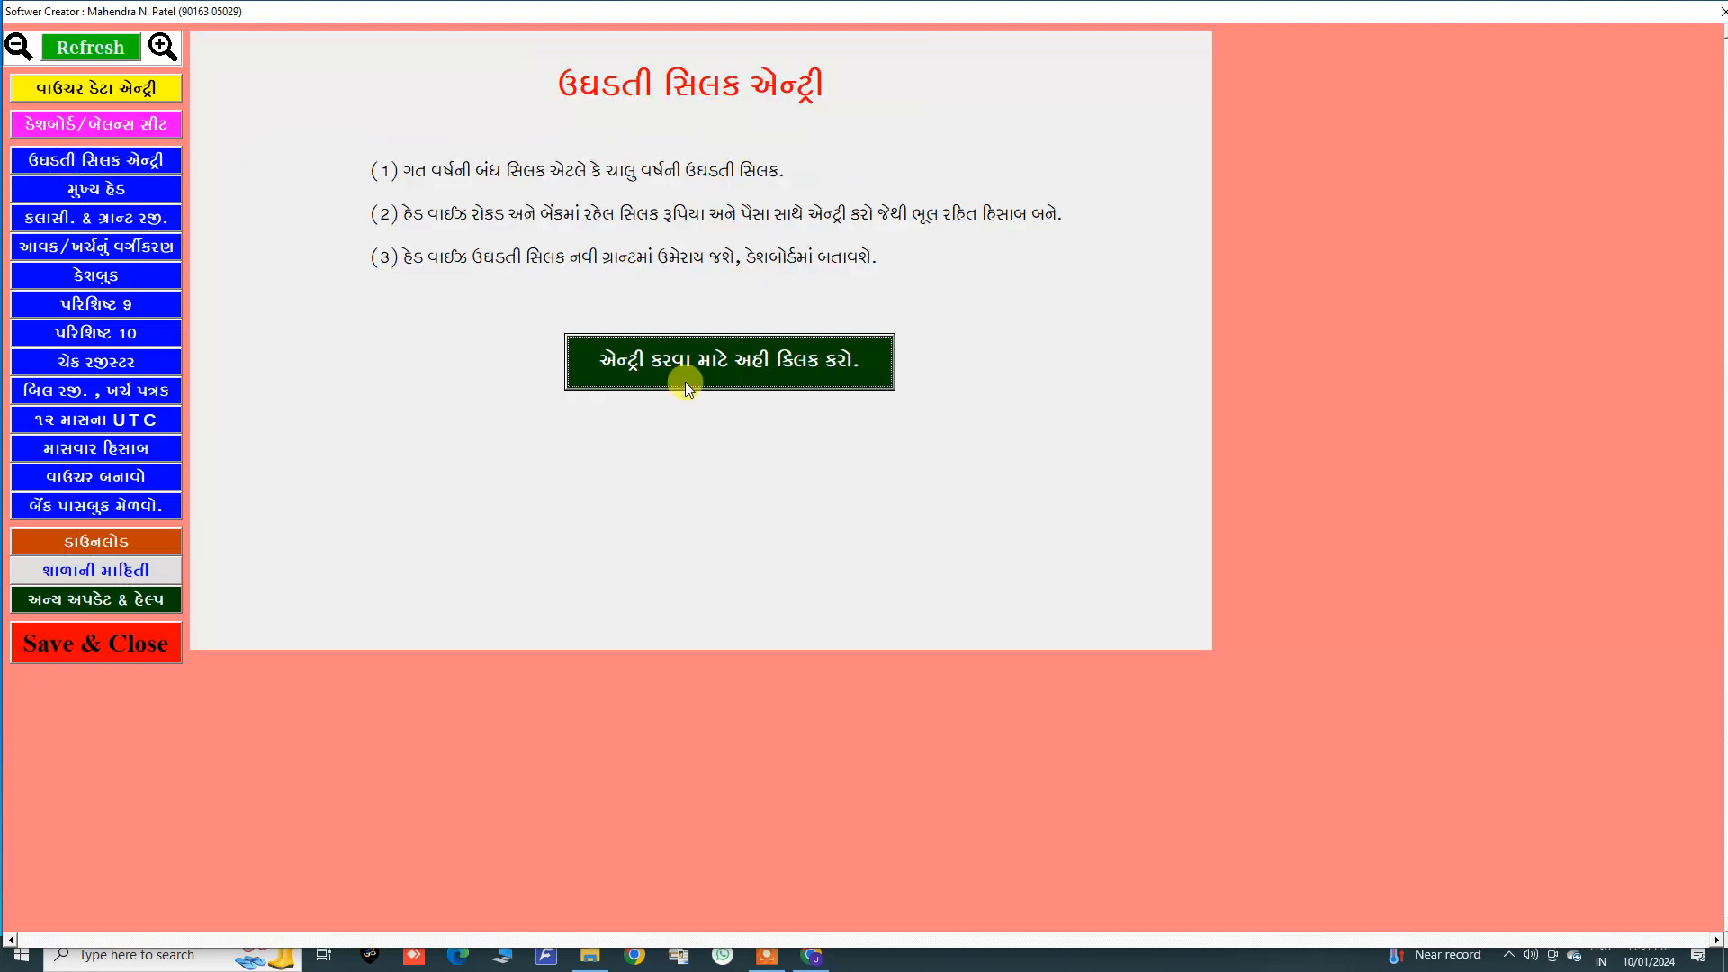
click(92, 90)
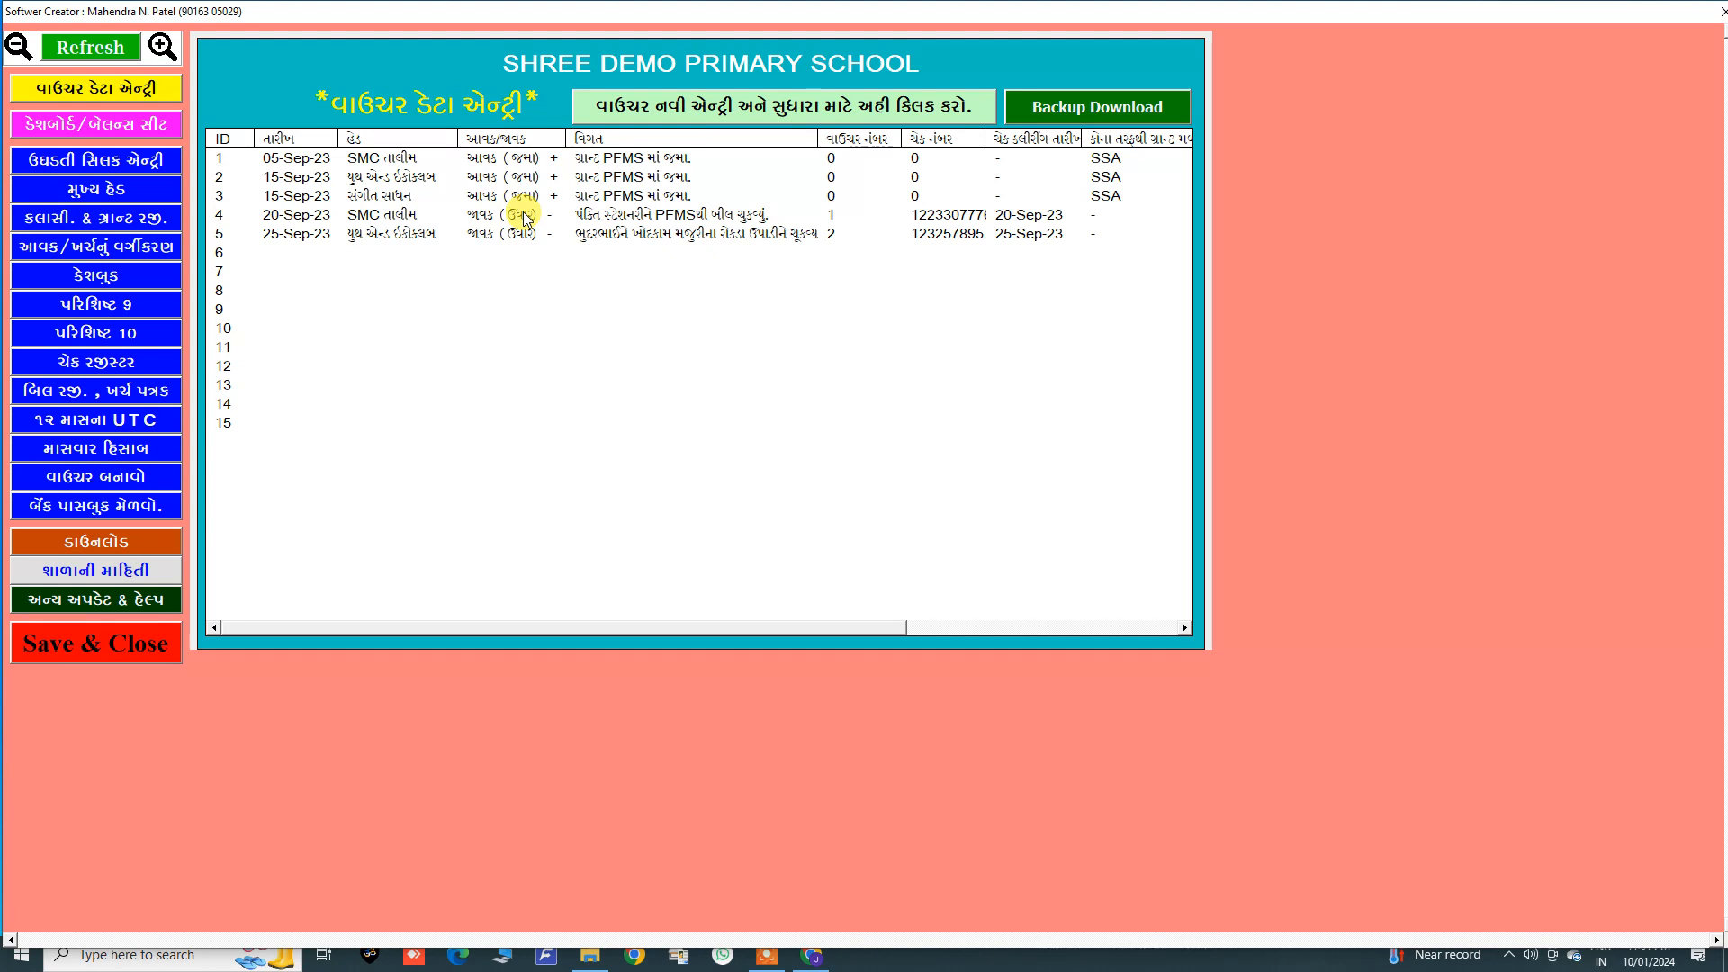
click(659, 109)
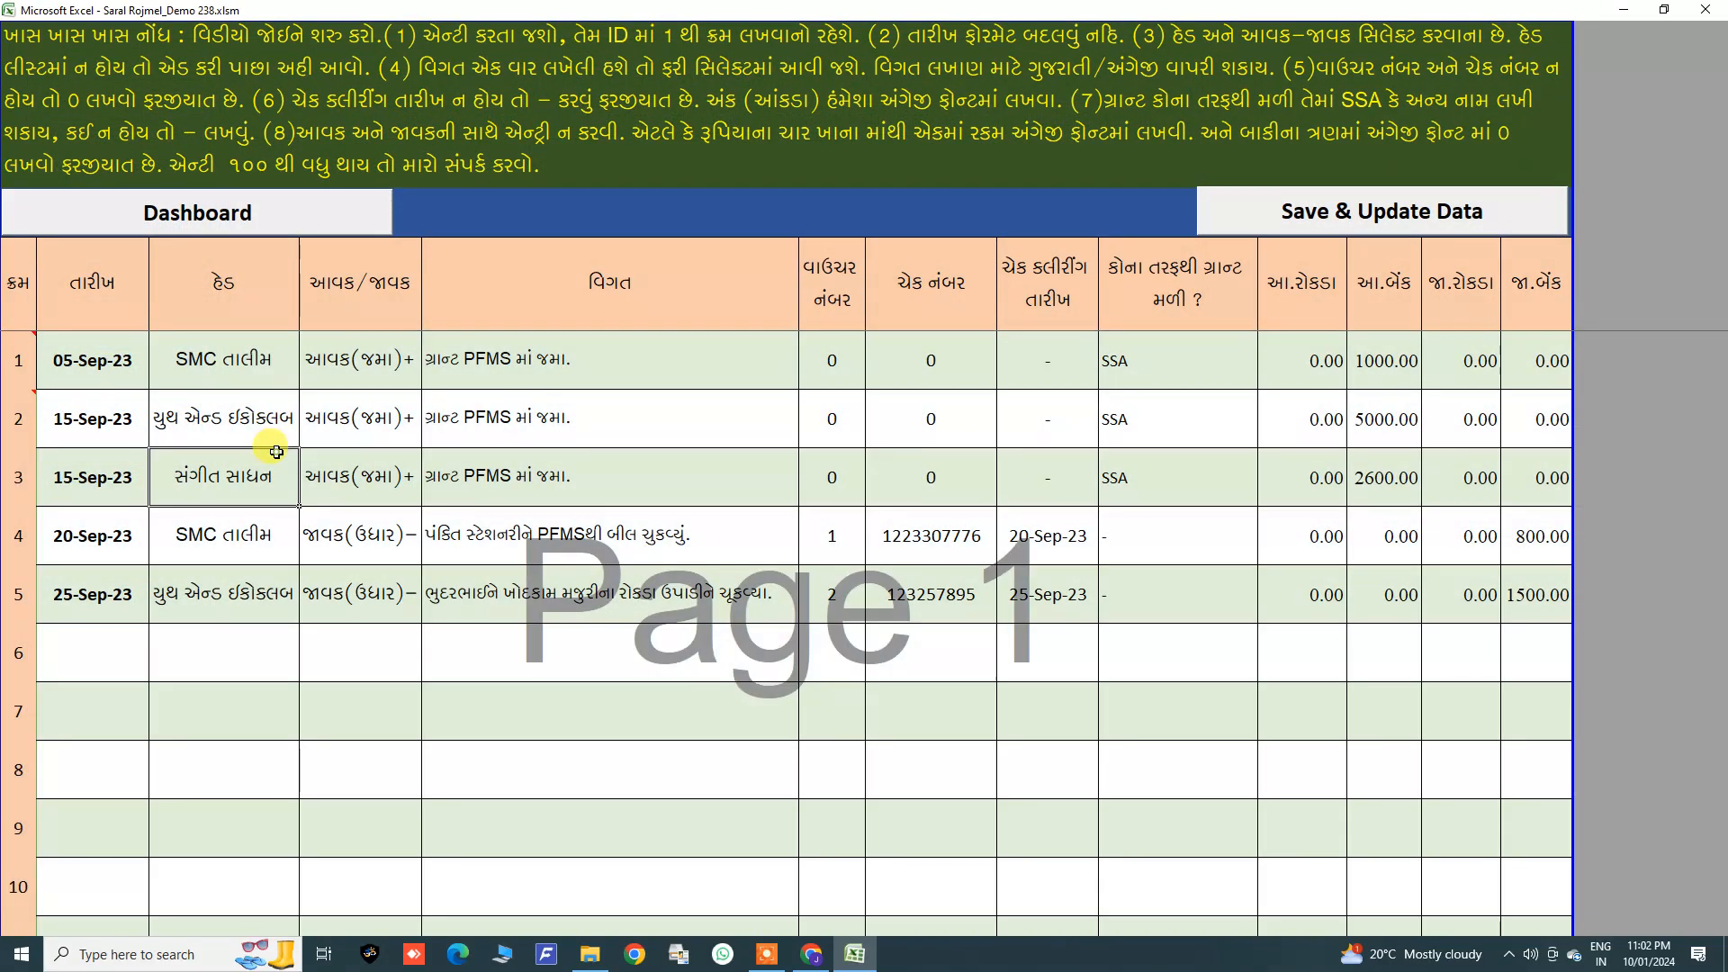
Step: Examine the existing voucher rows in the entry sheet
click(276, 452)
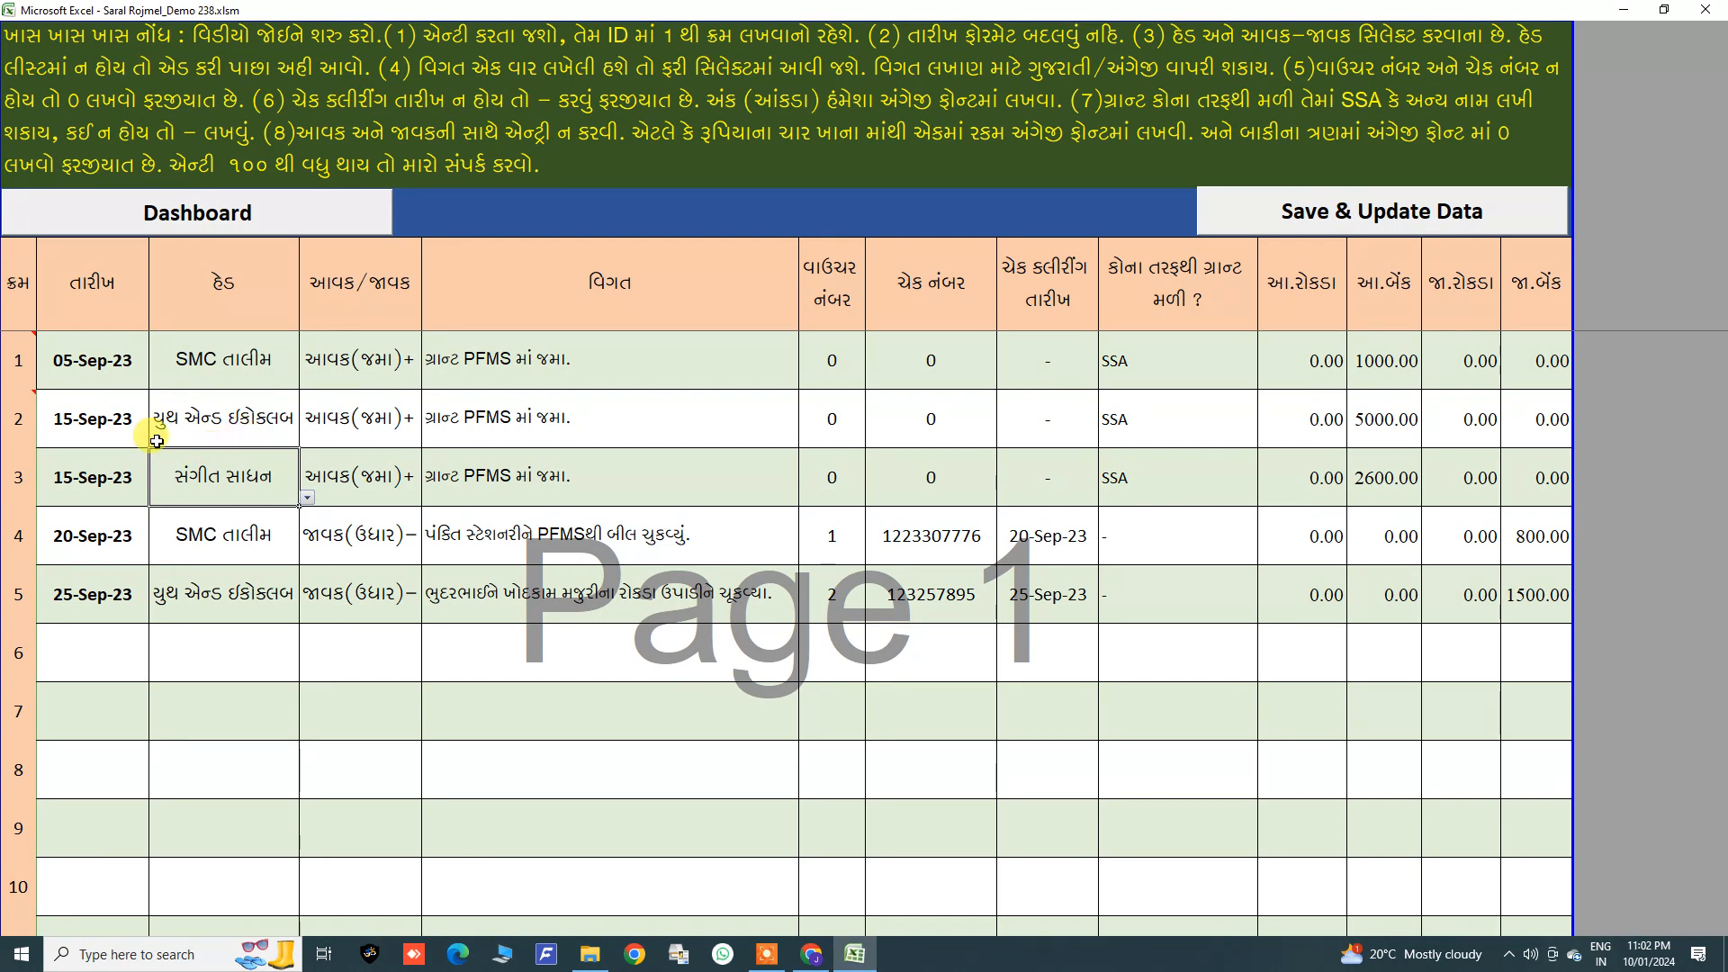
drag(23, 367, 21, 706)
click(23, 640)
scroll(34, 632, down, 2)
scroll(34, 632, down, 2)
scroll(33, 504, up, 4)
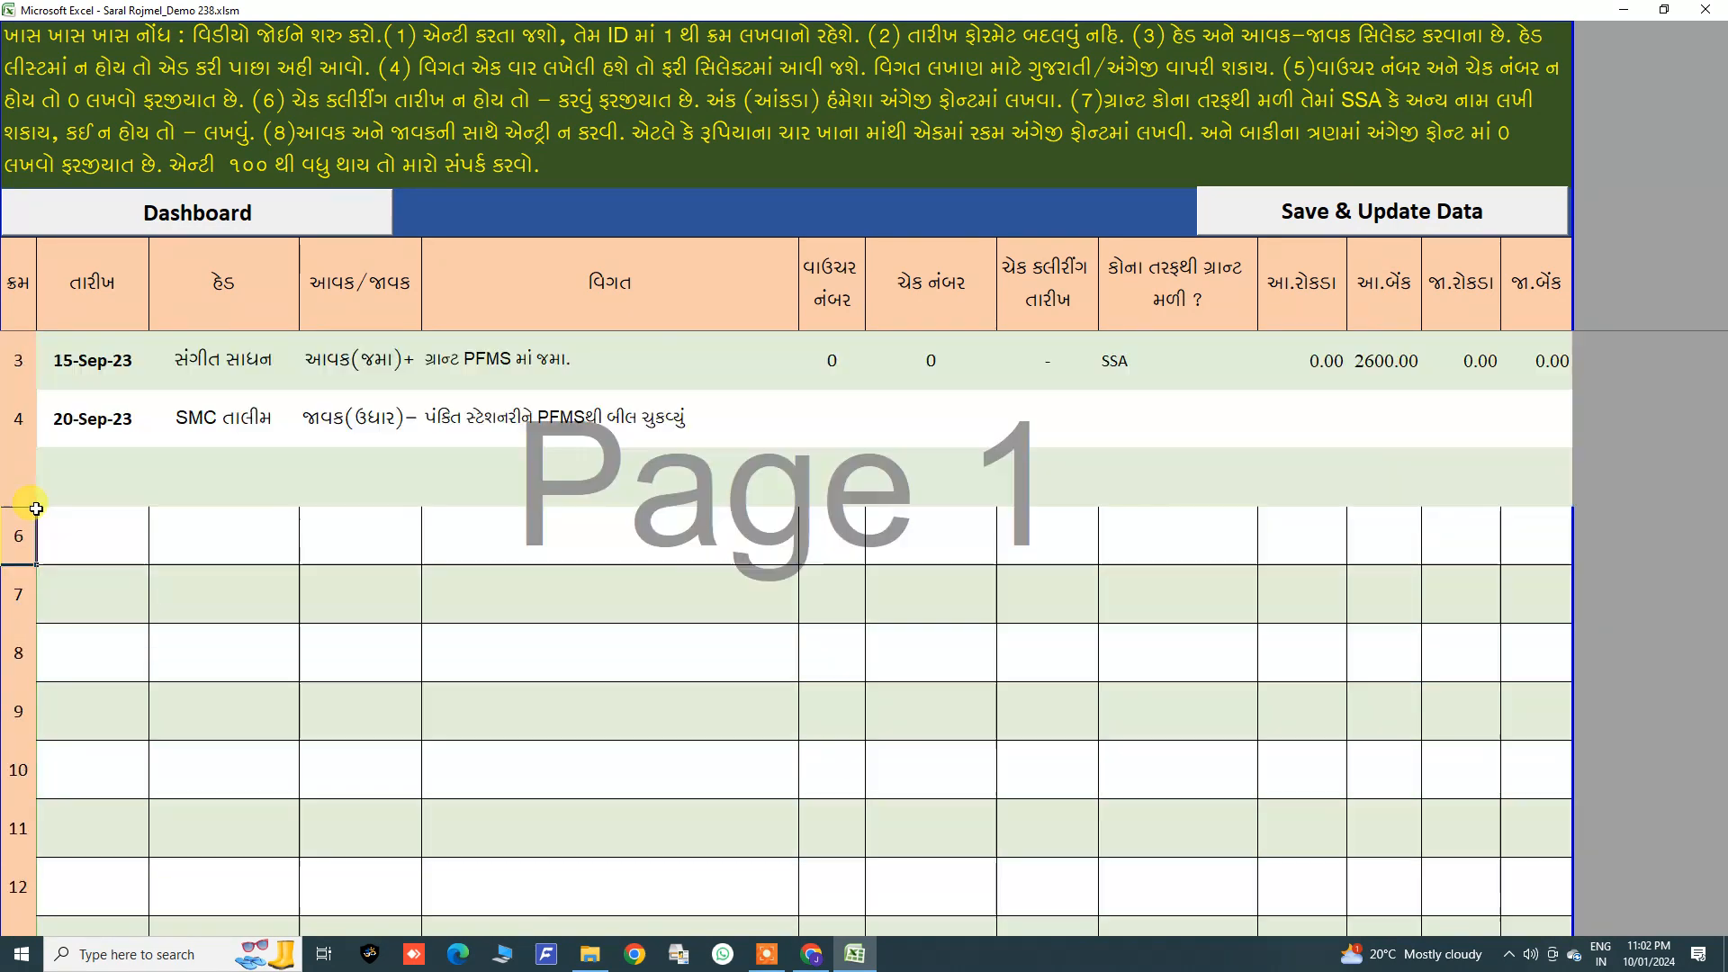
click(90, 385)
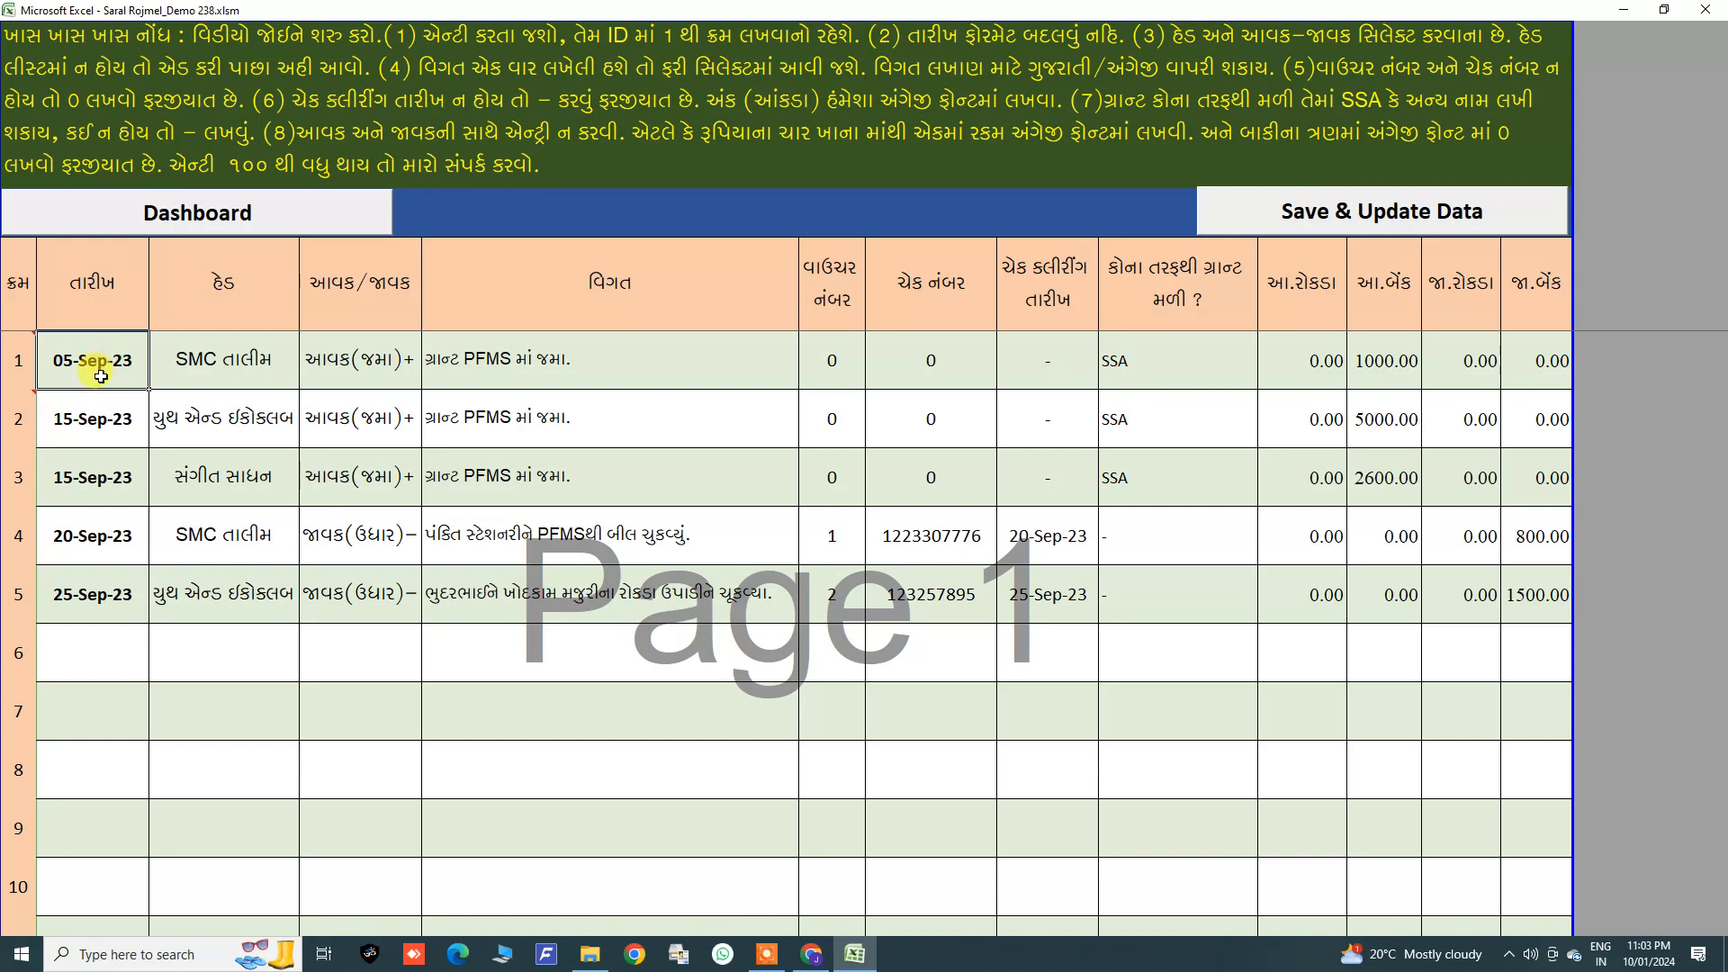
Step: Highlight the three grant income entries and their heads in the voucher sheet
drag(103, 369, 380, 502)
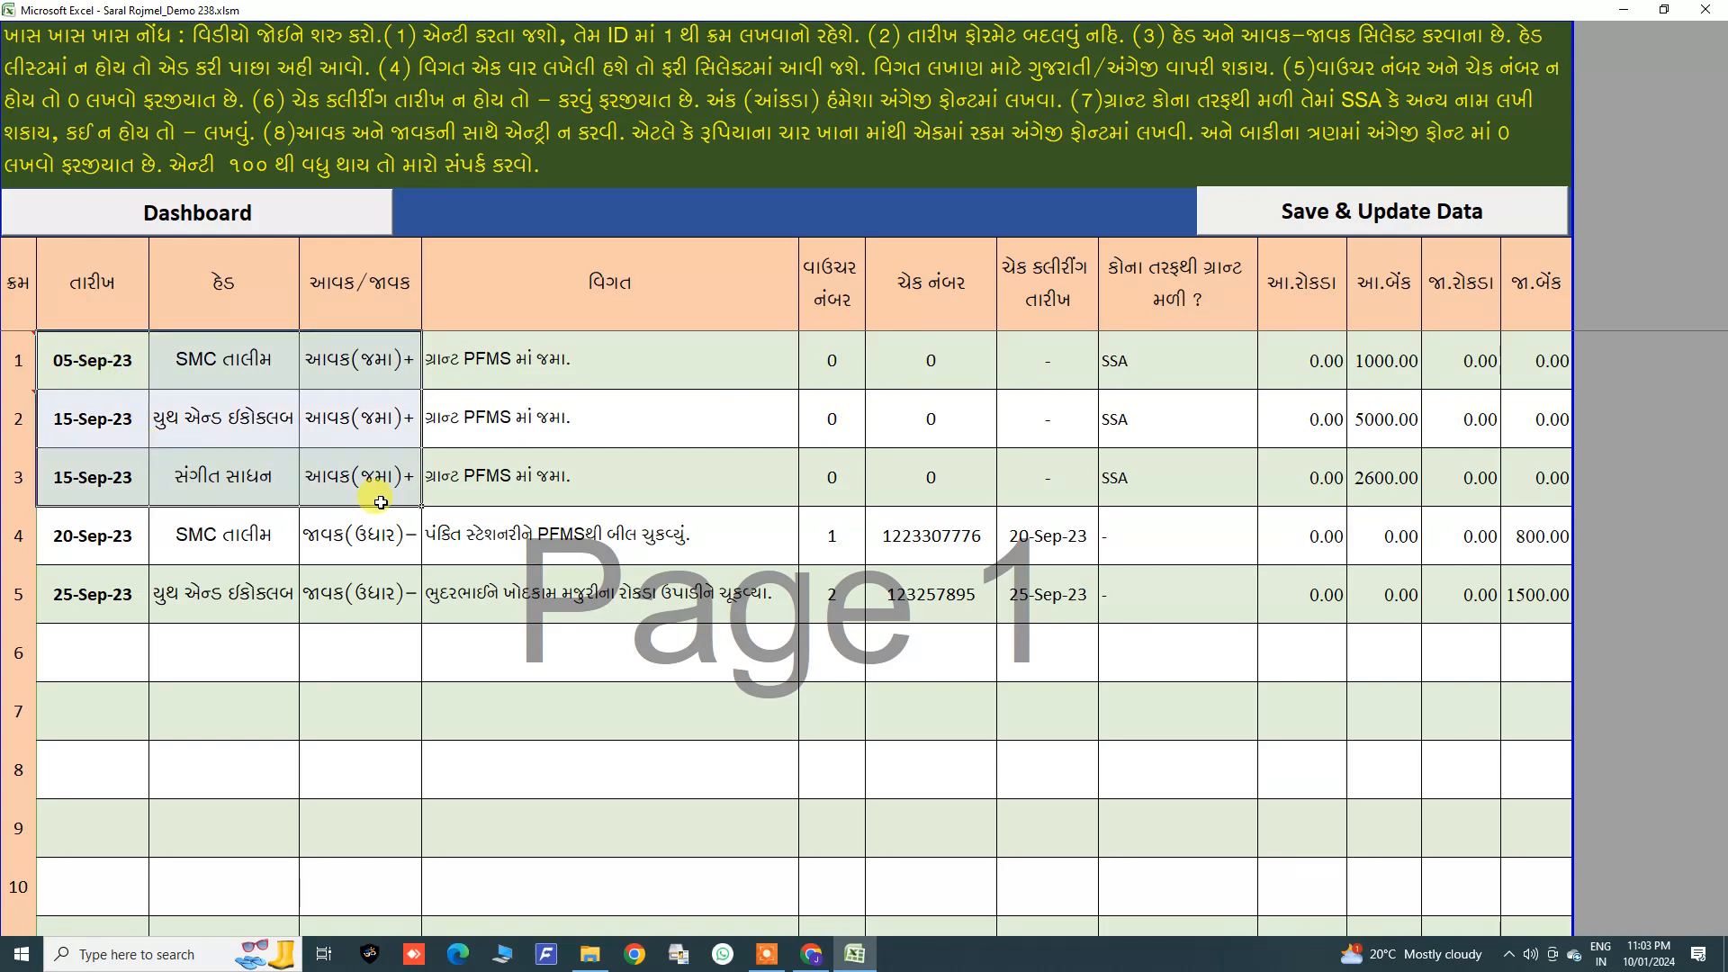
click(239, 535)
click(103, 379)
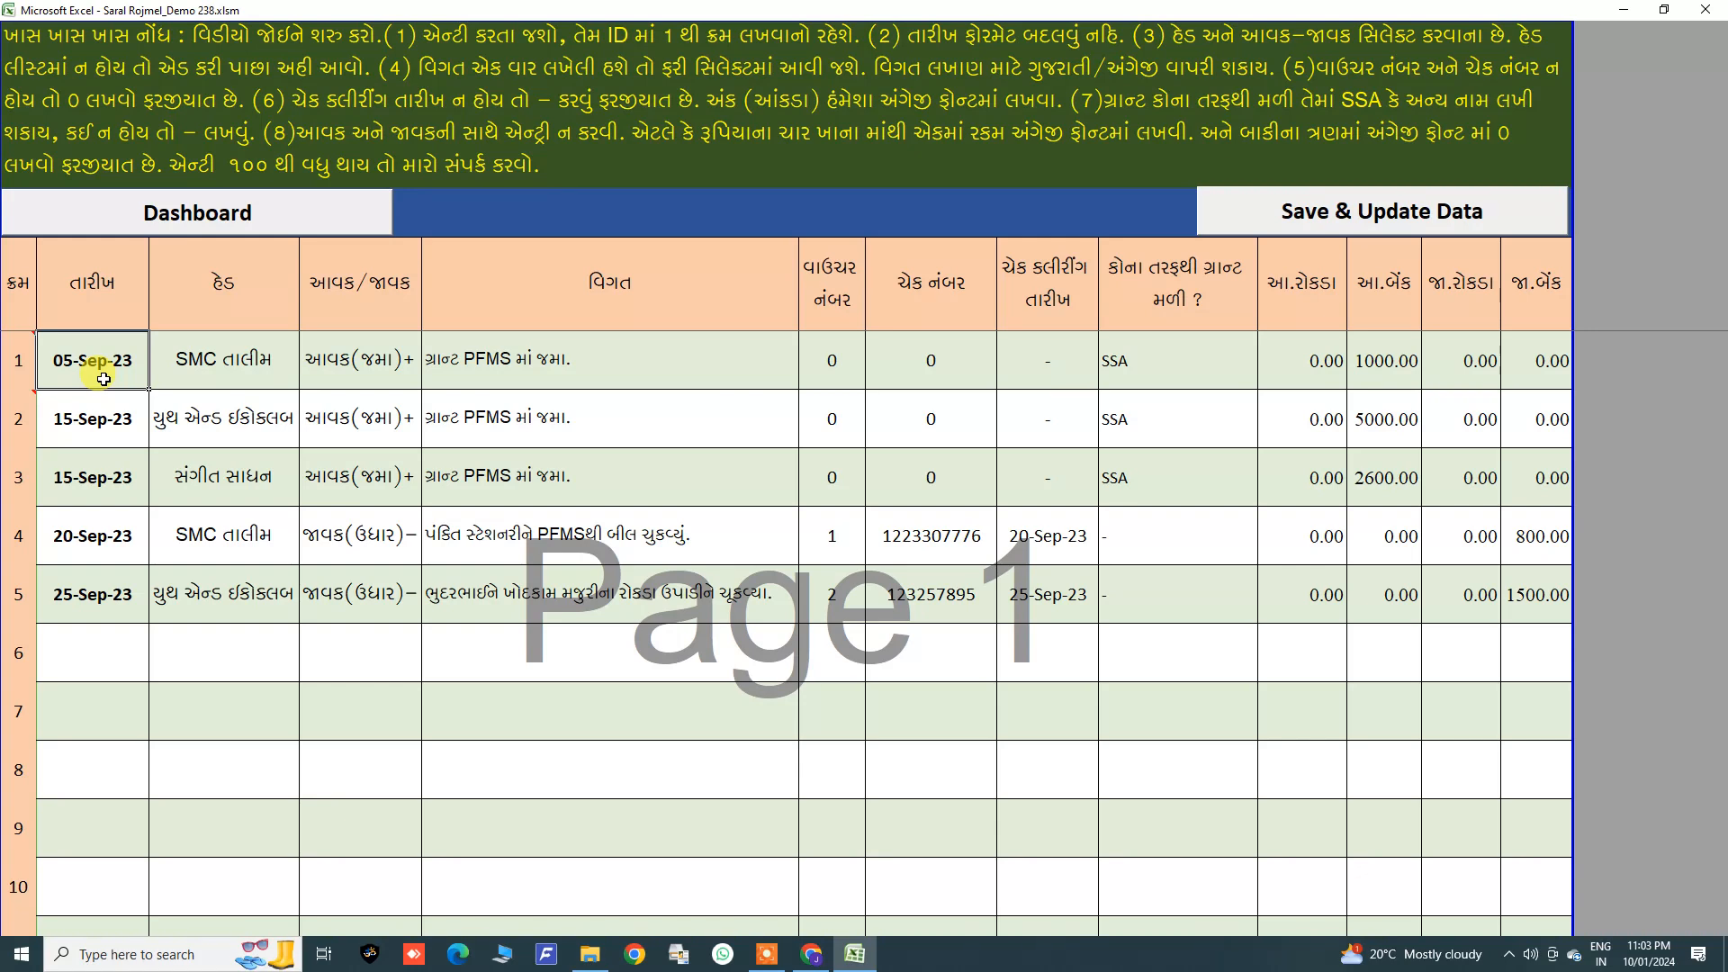
mouse_move(103, 379)
mouse_down()
mouse_move(140, 468)
mouse_move(717, 492)
mouse_move(1557, 483)
mouse_up()
drag(79, 360, 1550, 497)
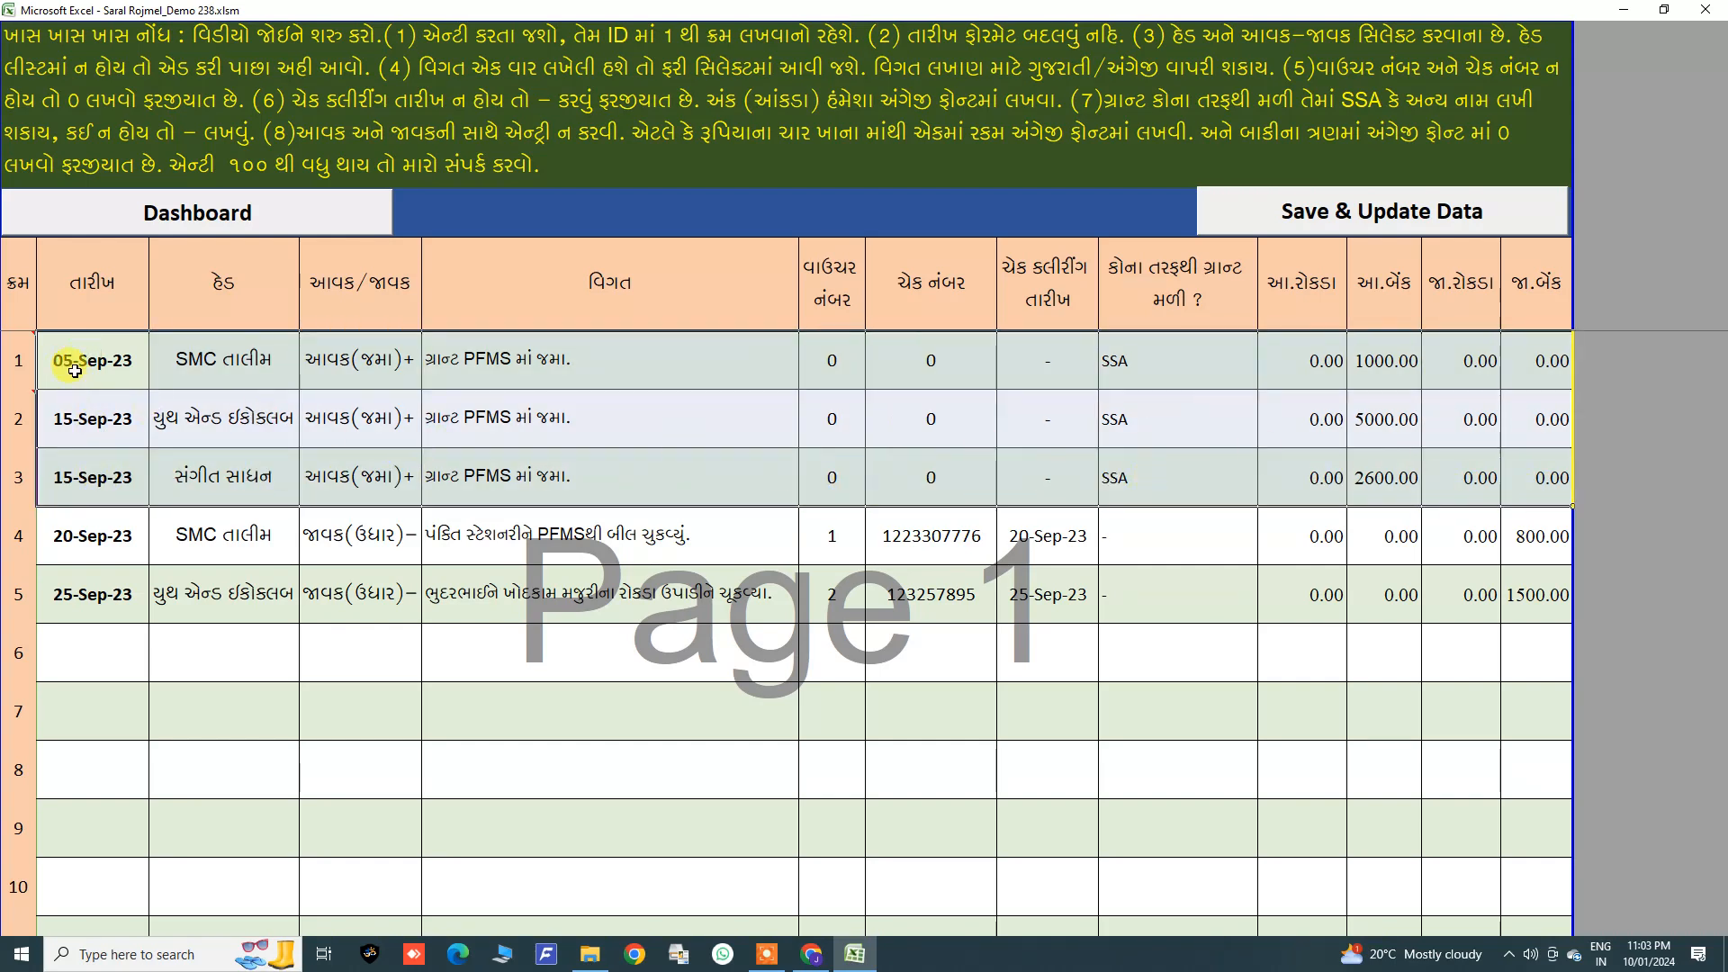
drag(223, 360, 232, 474)
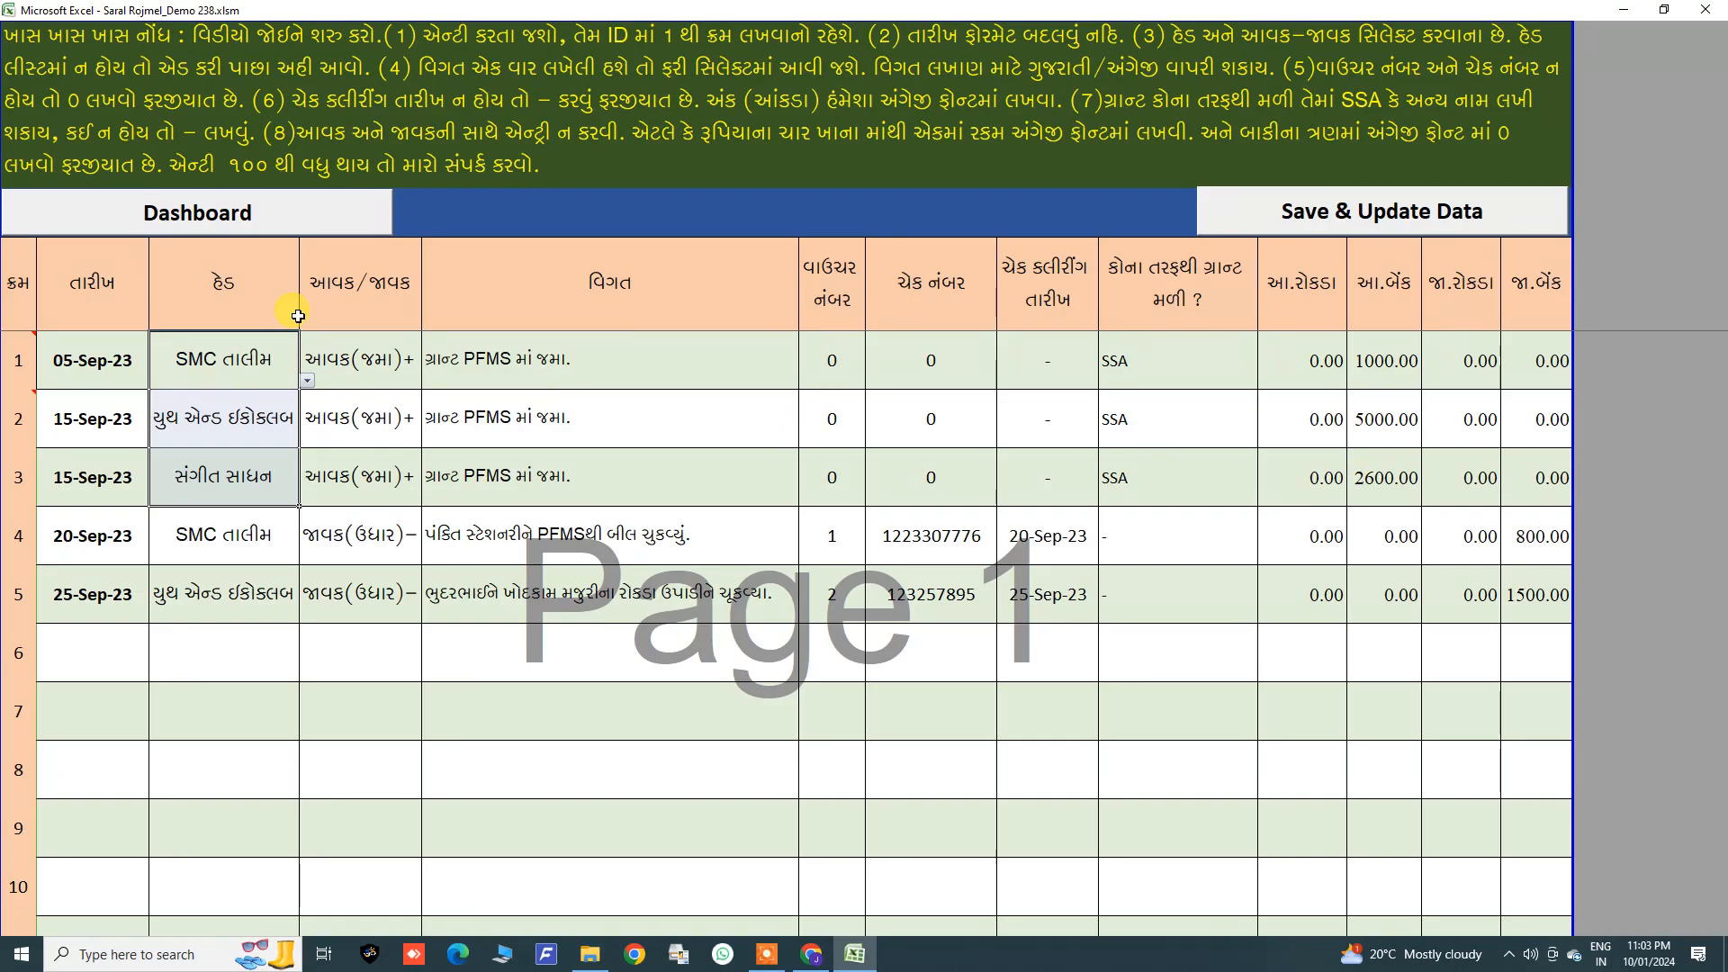
Step: View the dashboard balances, then highlight the income entries' amounts in the voucher sheet
click(144, 216)
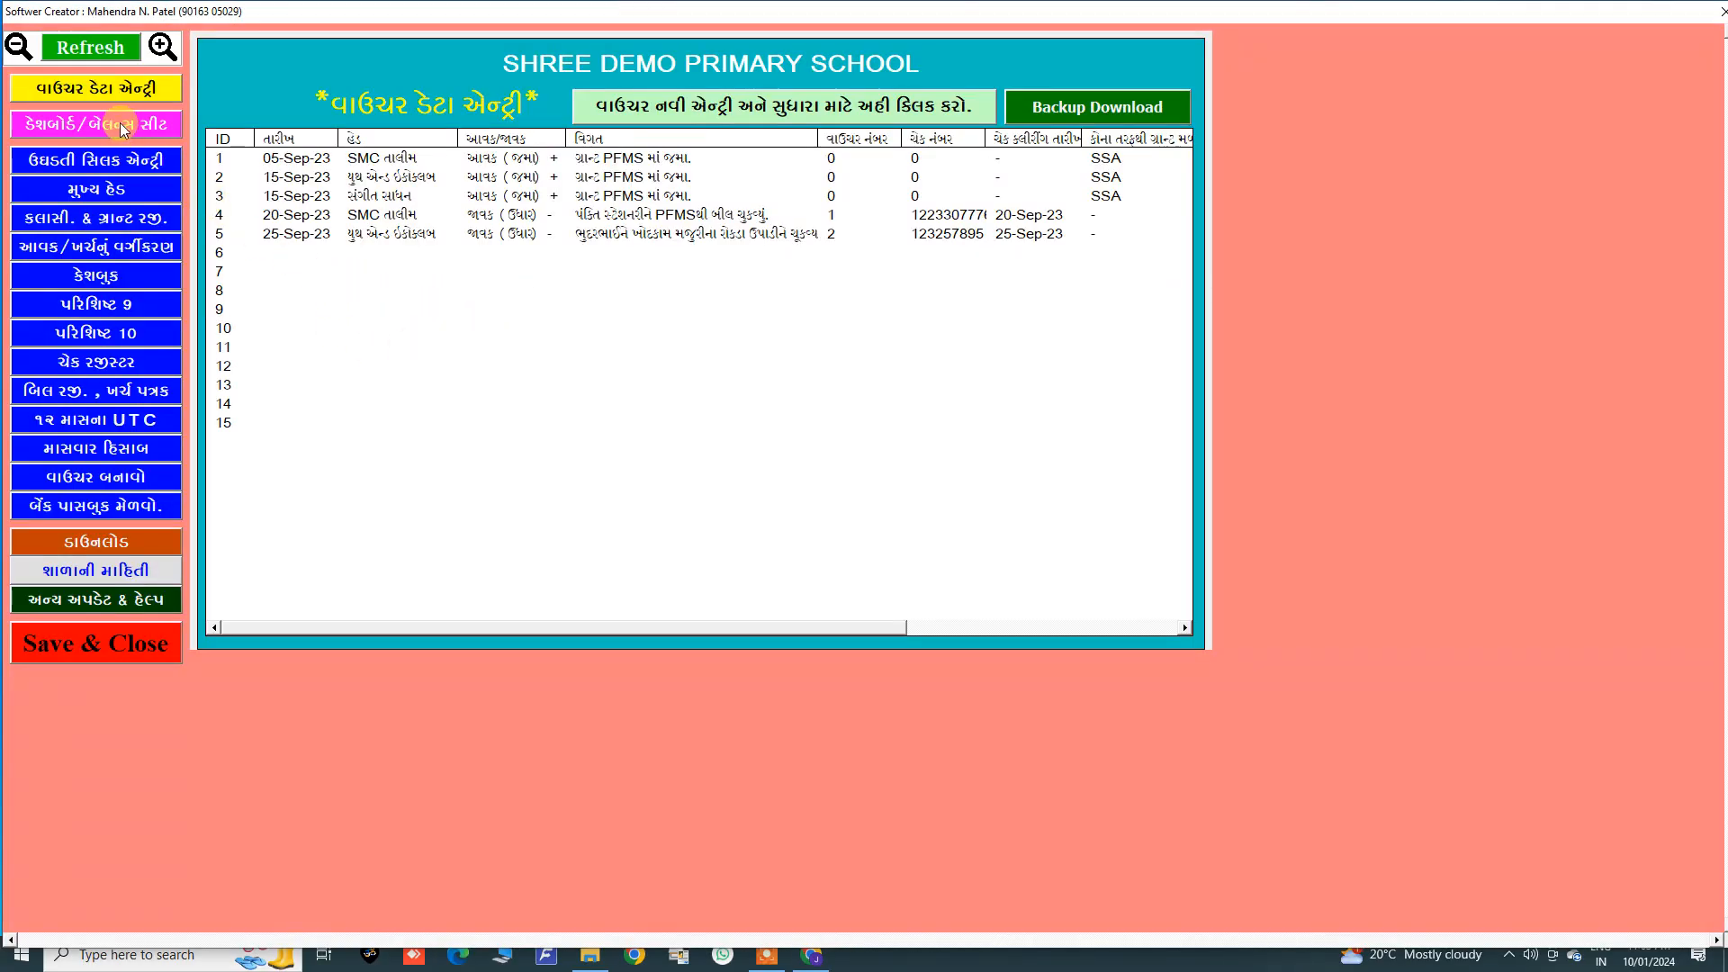
click(120, 122)
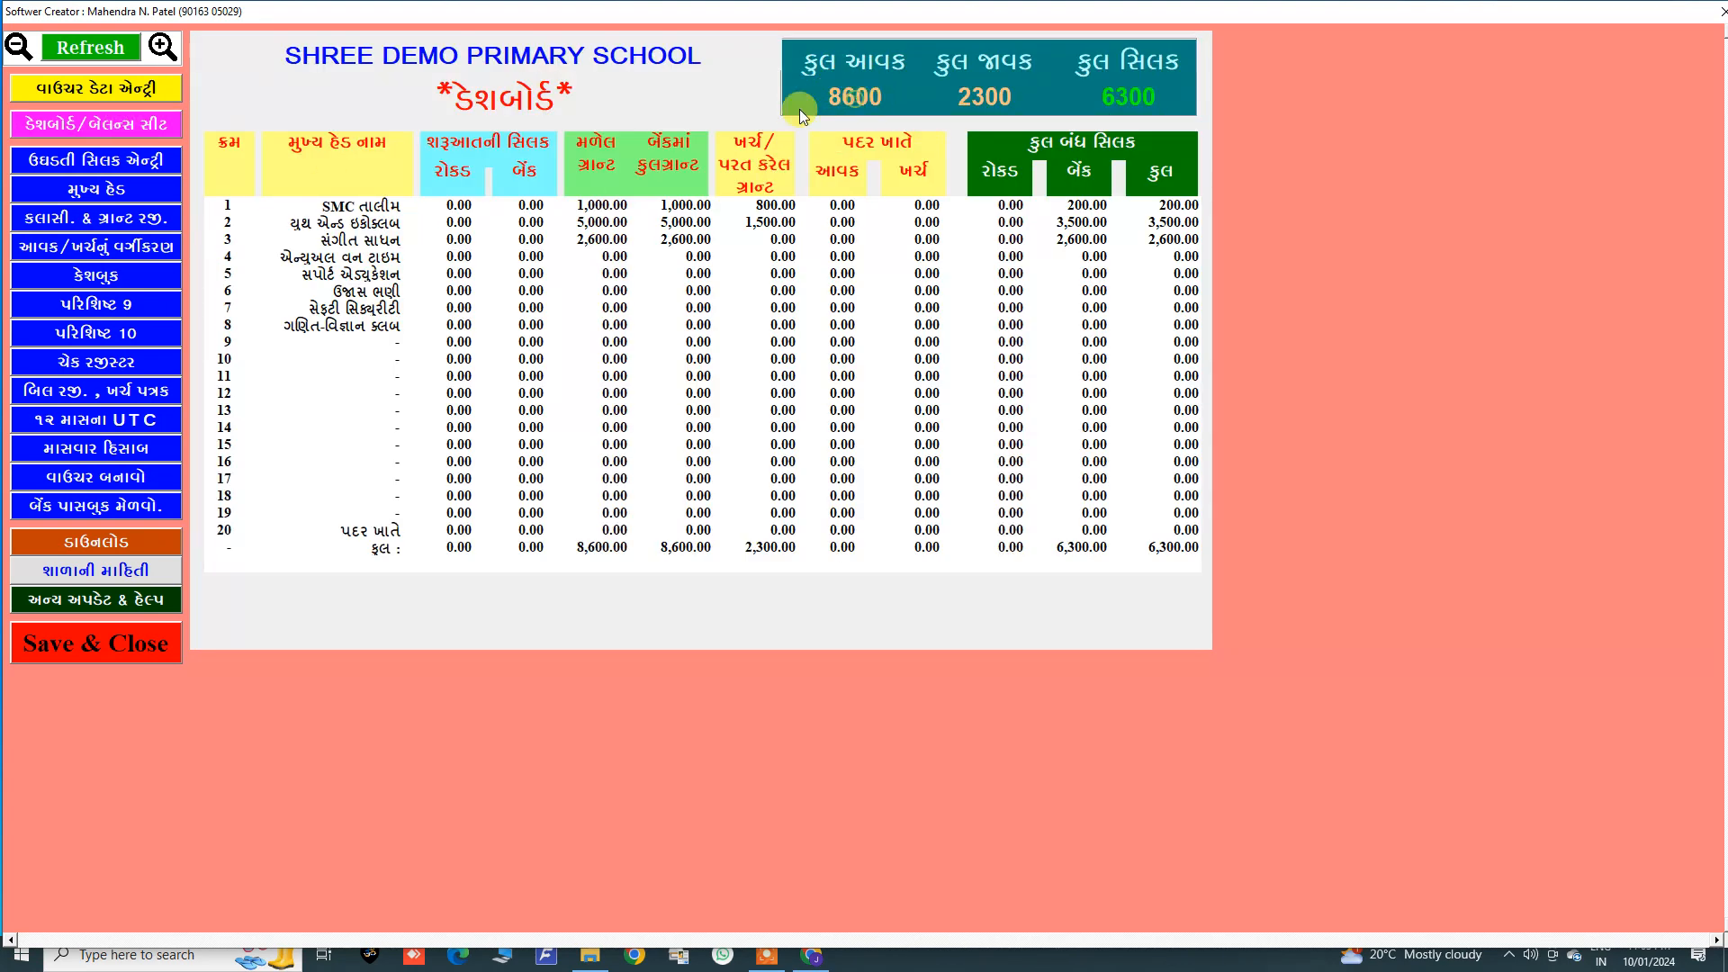
click(102, 93)
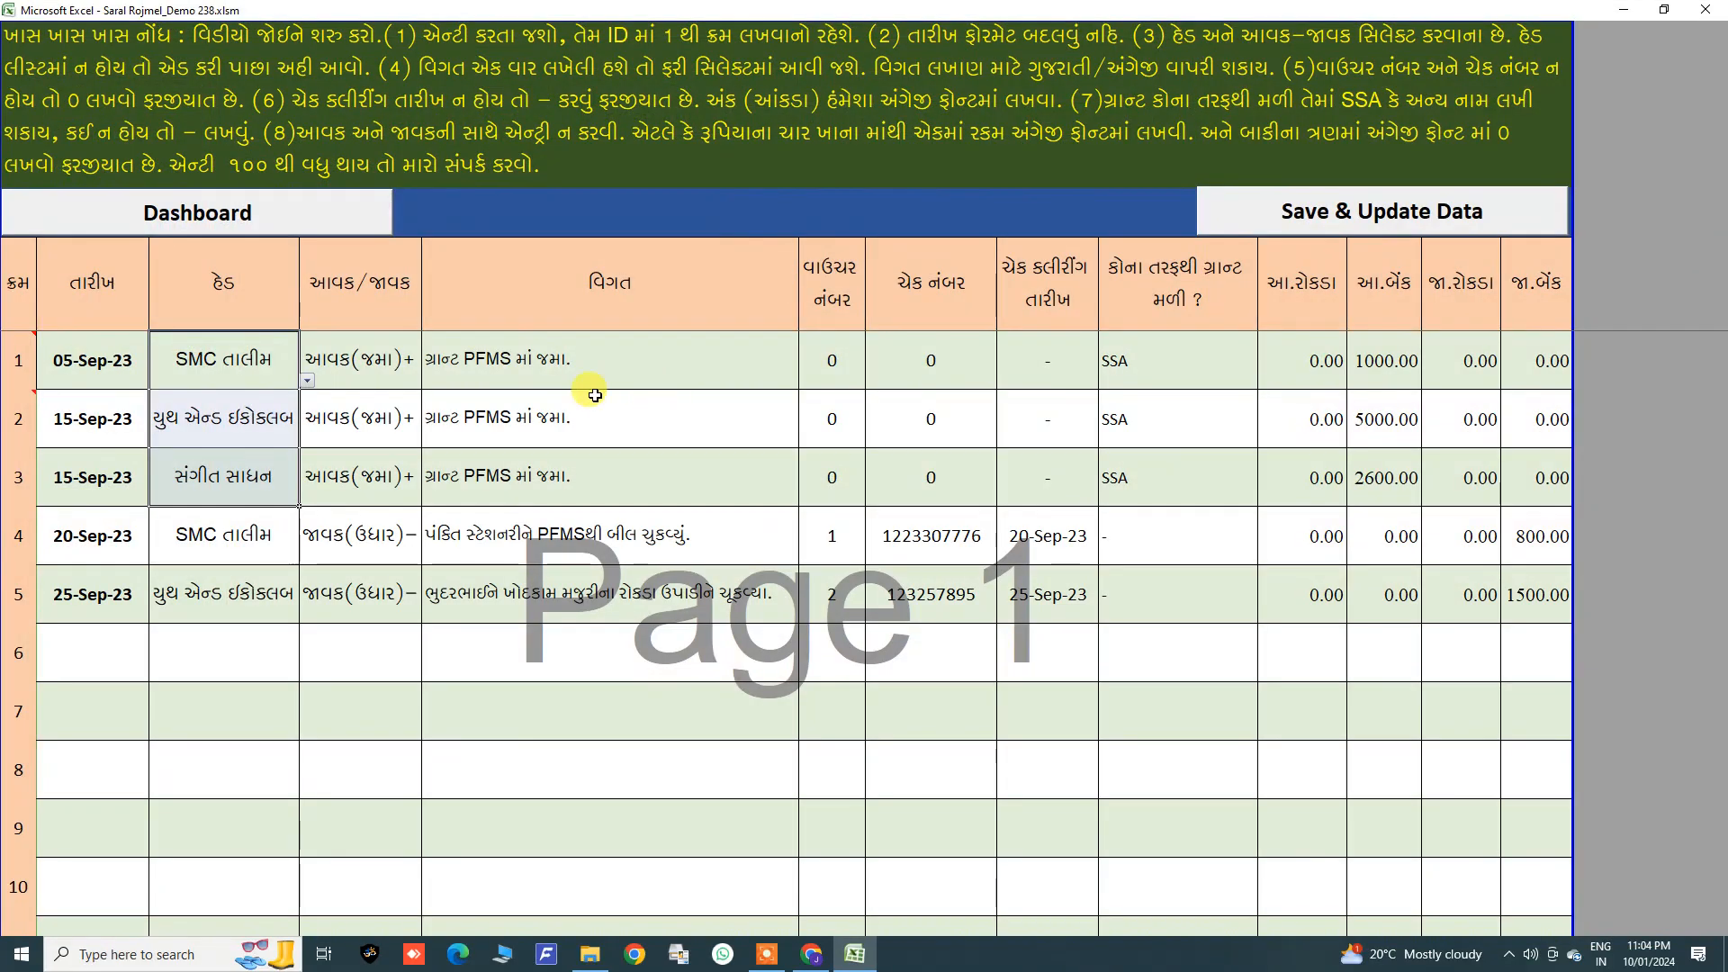
drag(370, 369, 1381, 484)
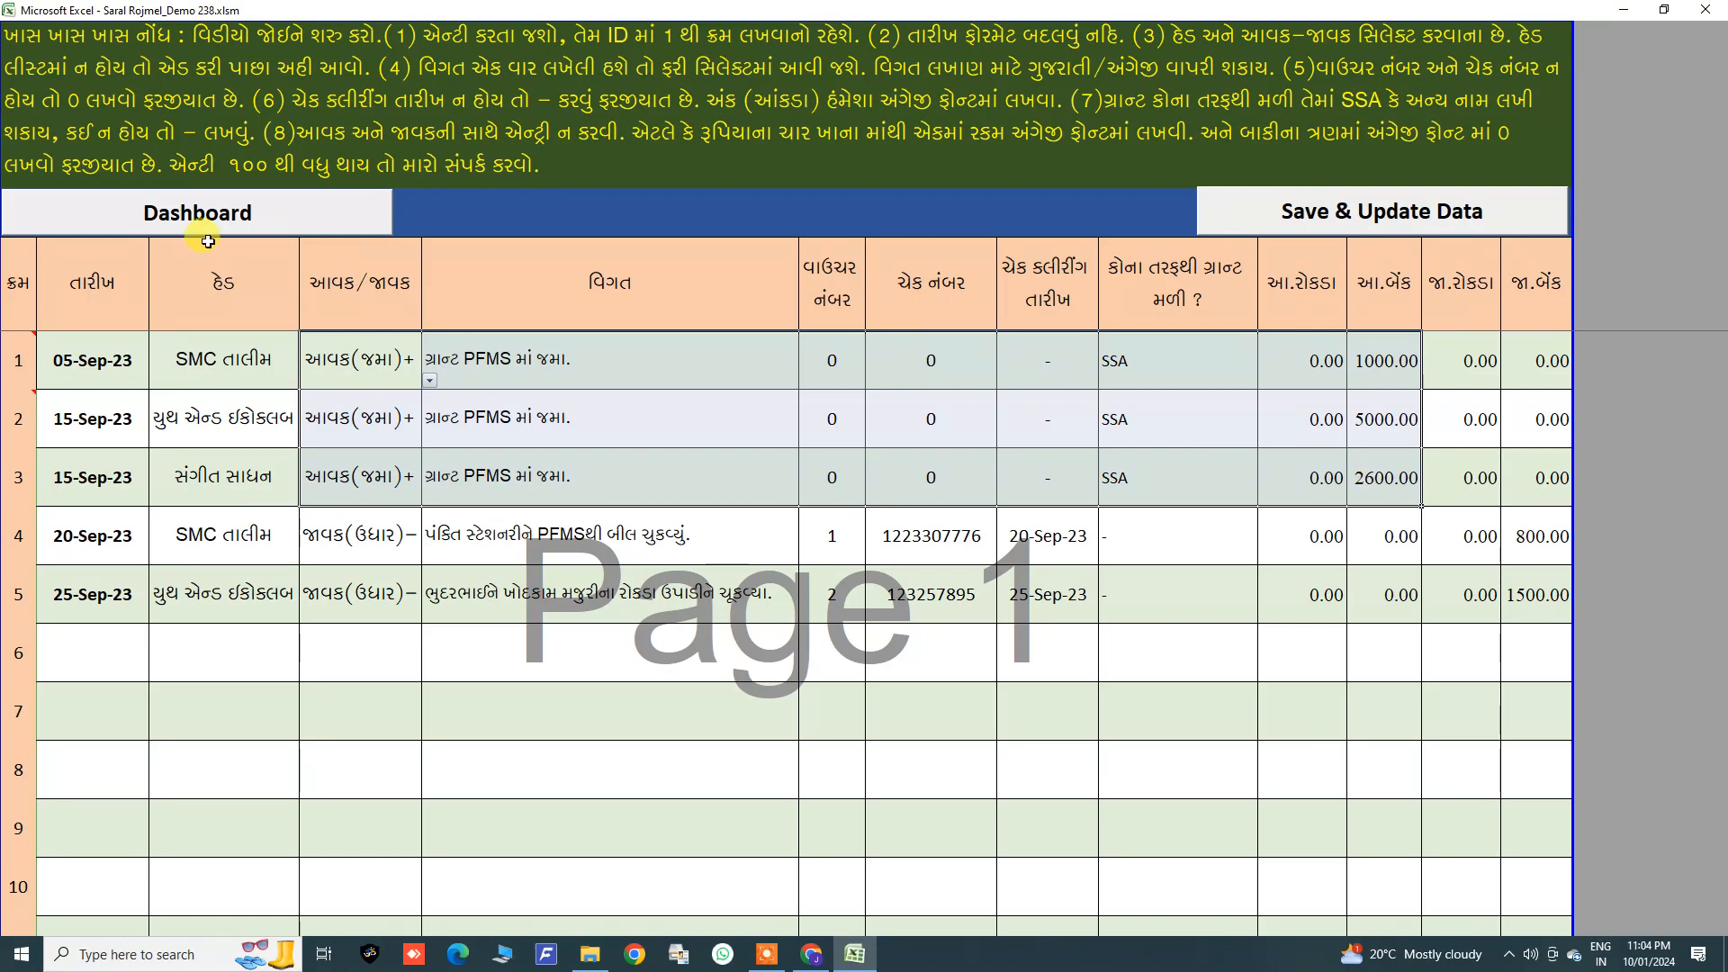
click(182, 214)
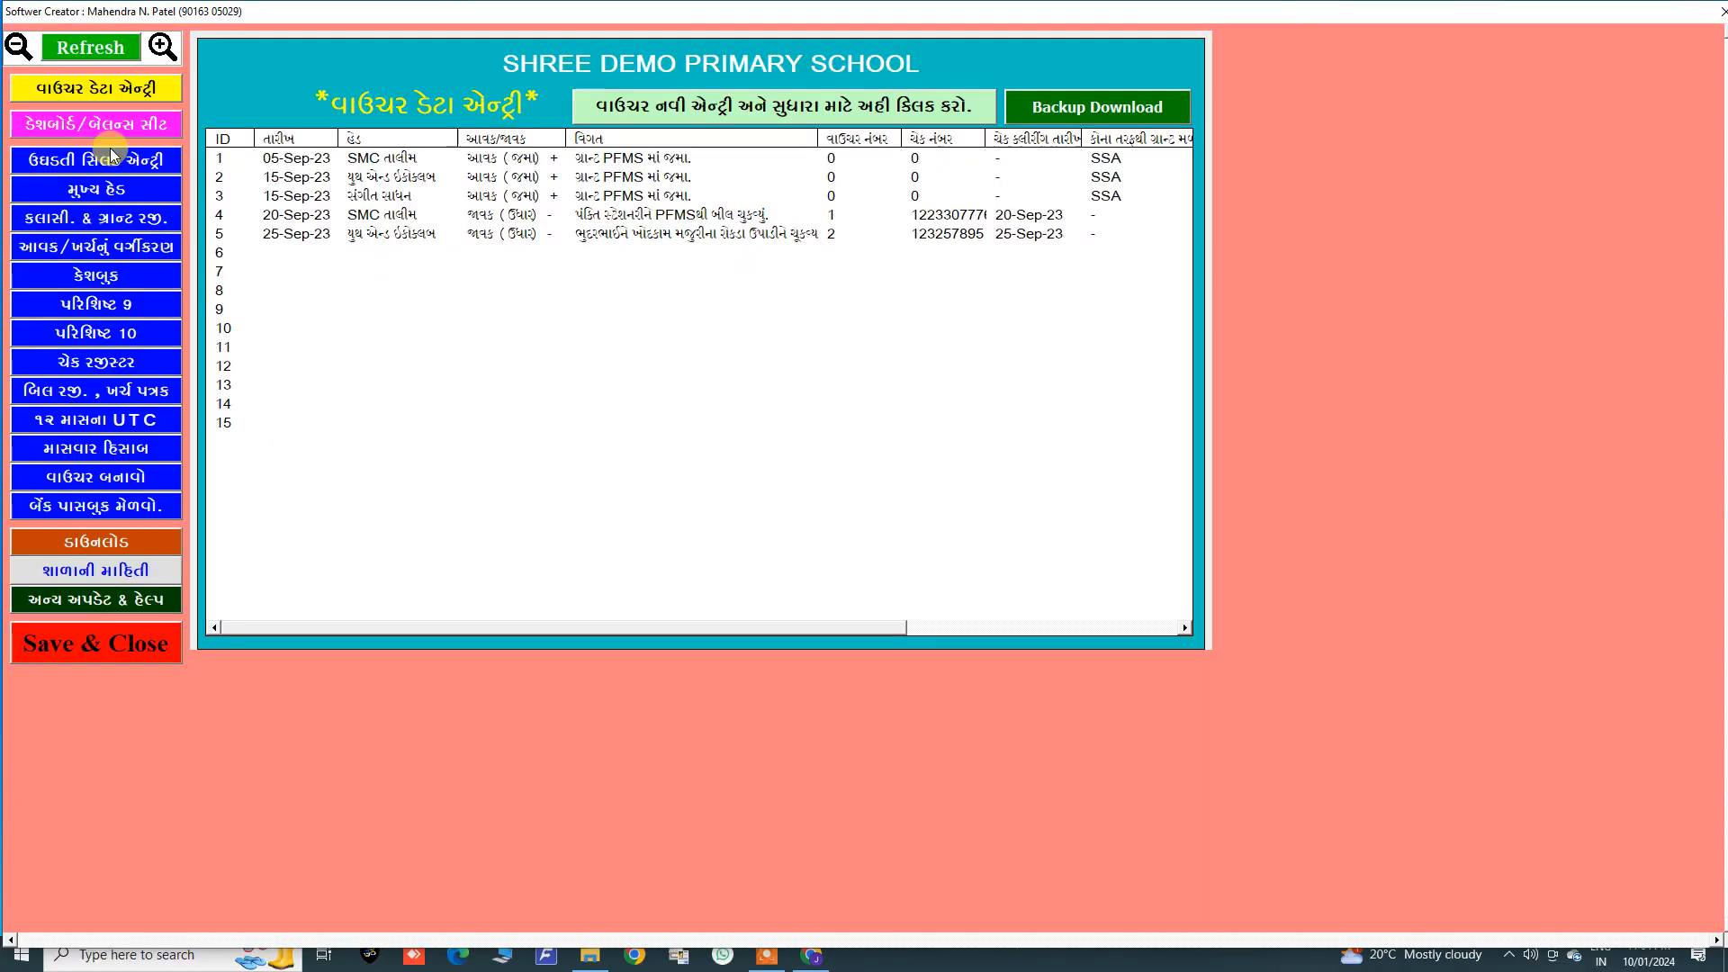
Step: Review the dashboard's head-wise balances, then return to the voucher data entry list
click(104, 131)
click(464, 243)
click(605, 221)
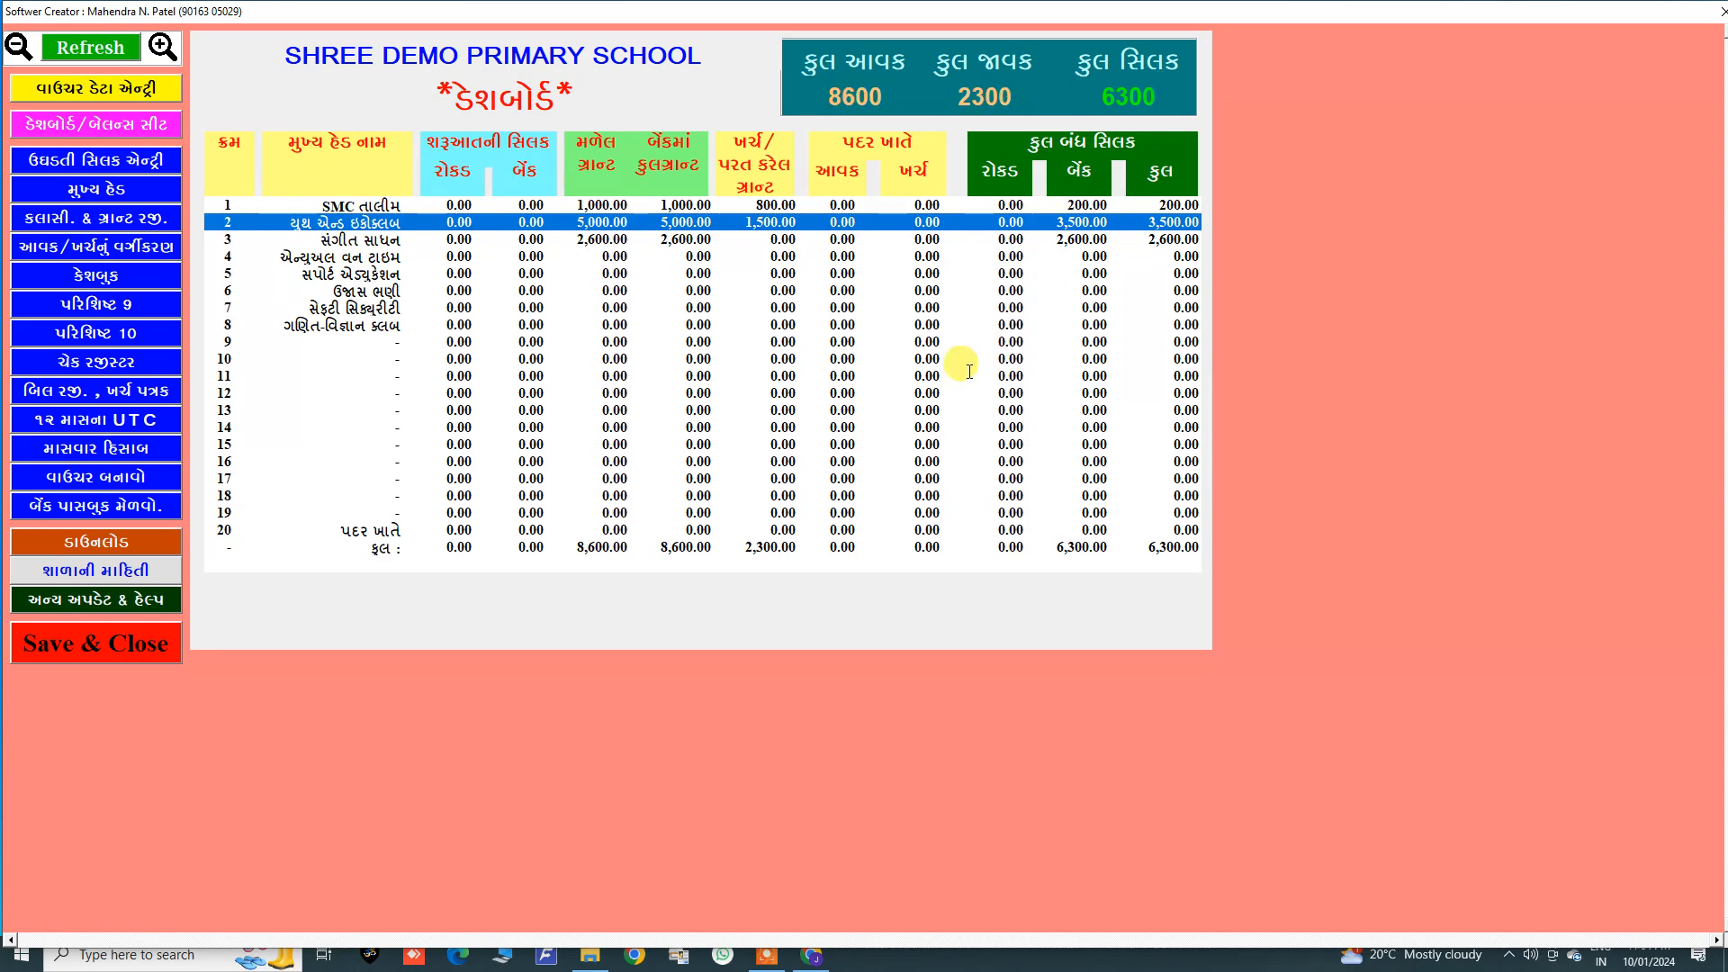
click(120, 126)
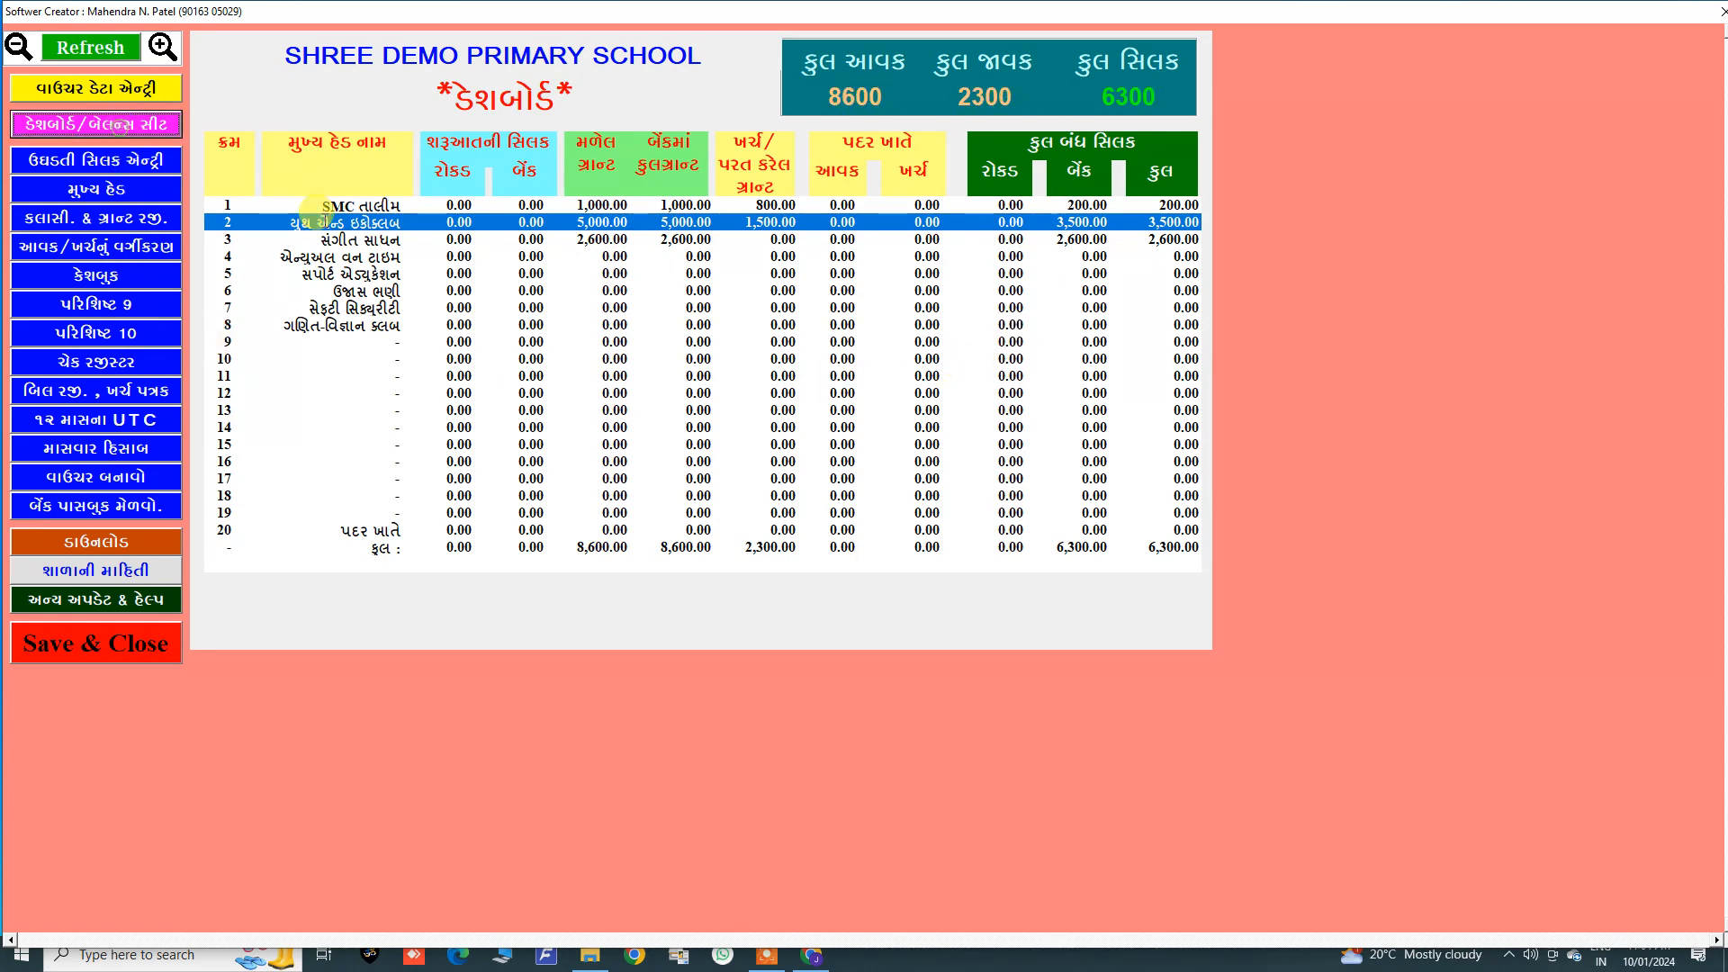
click(108, 87)
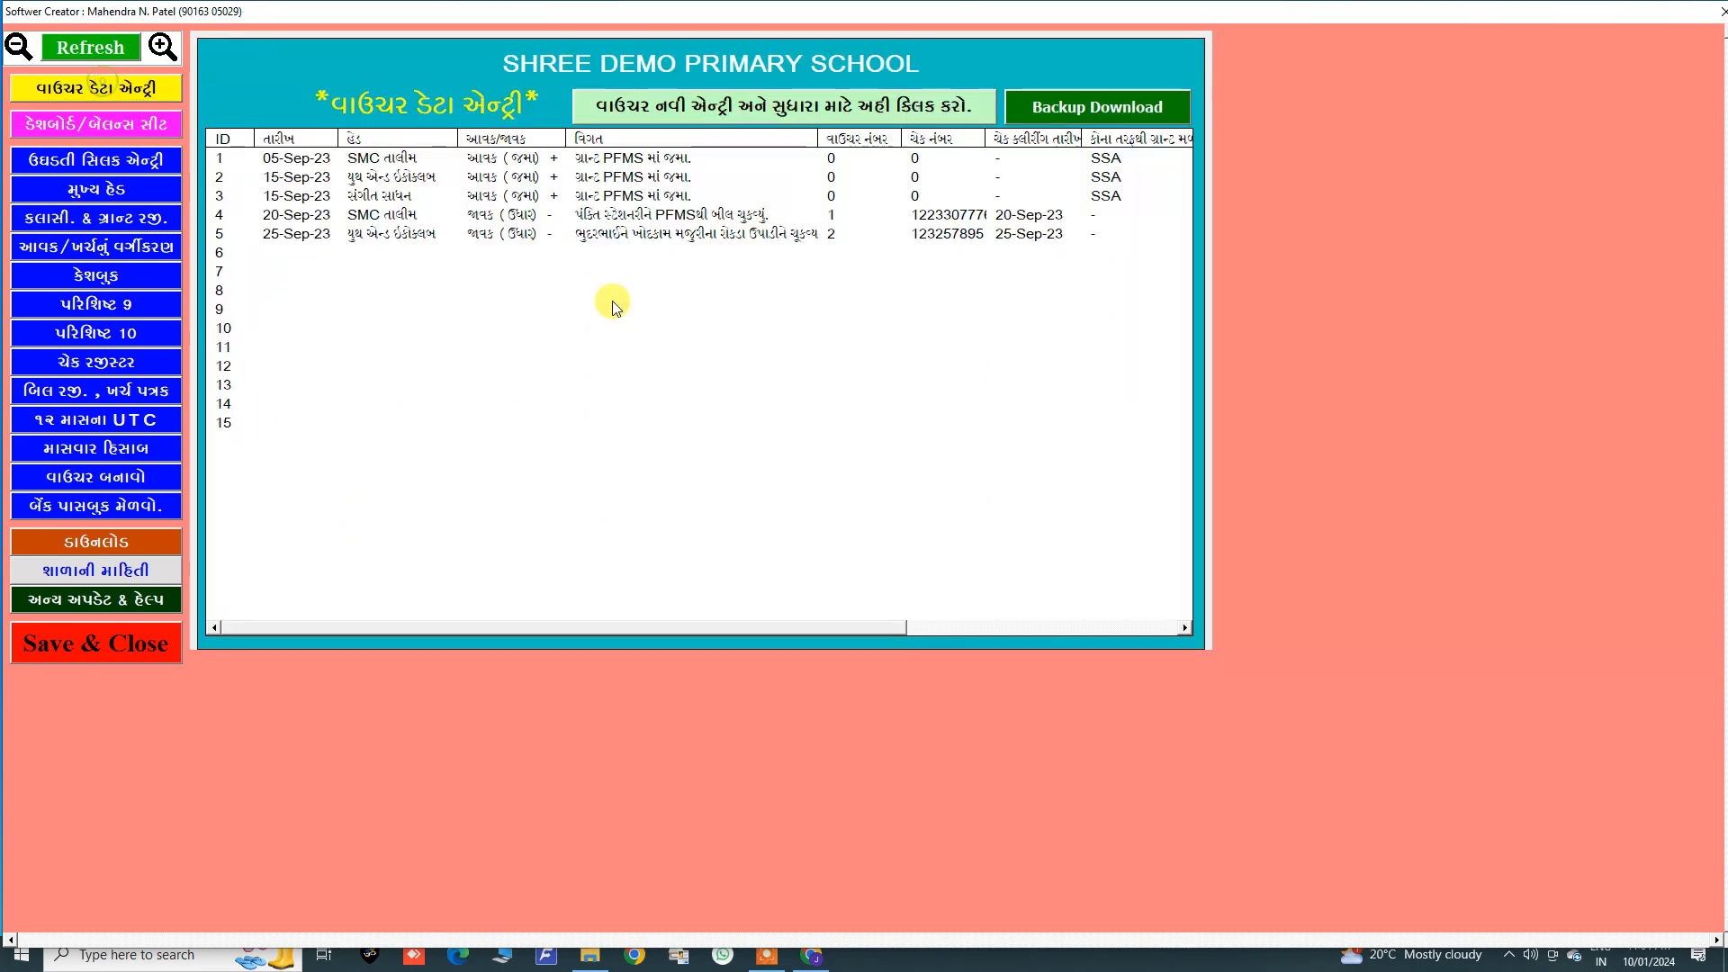
Step: Open the voucher data entry sheet and highlight the three grant income rows
click(717, 119)
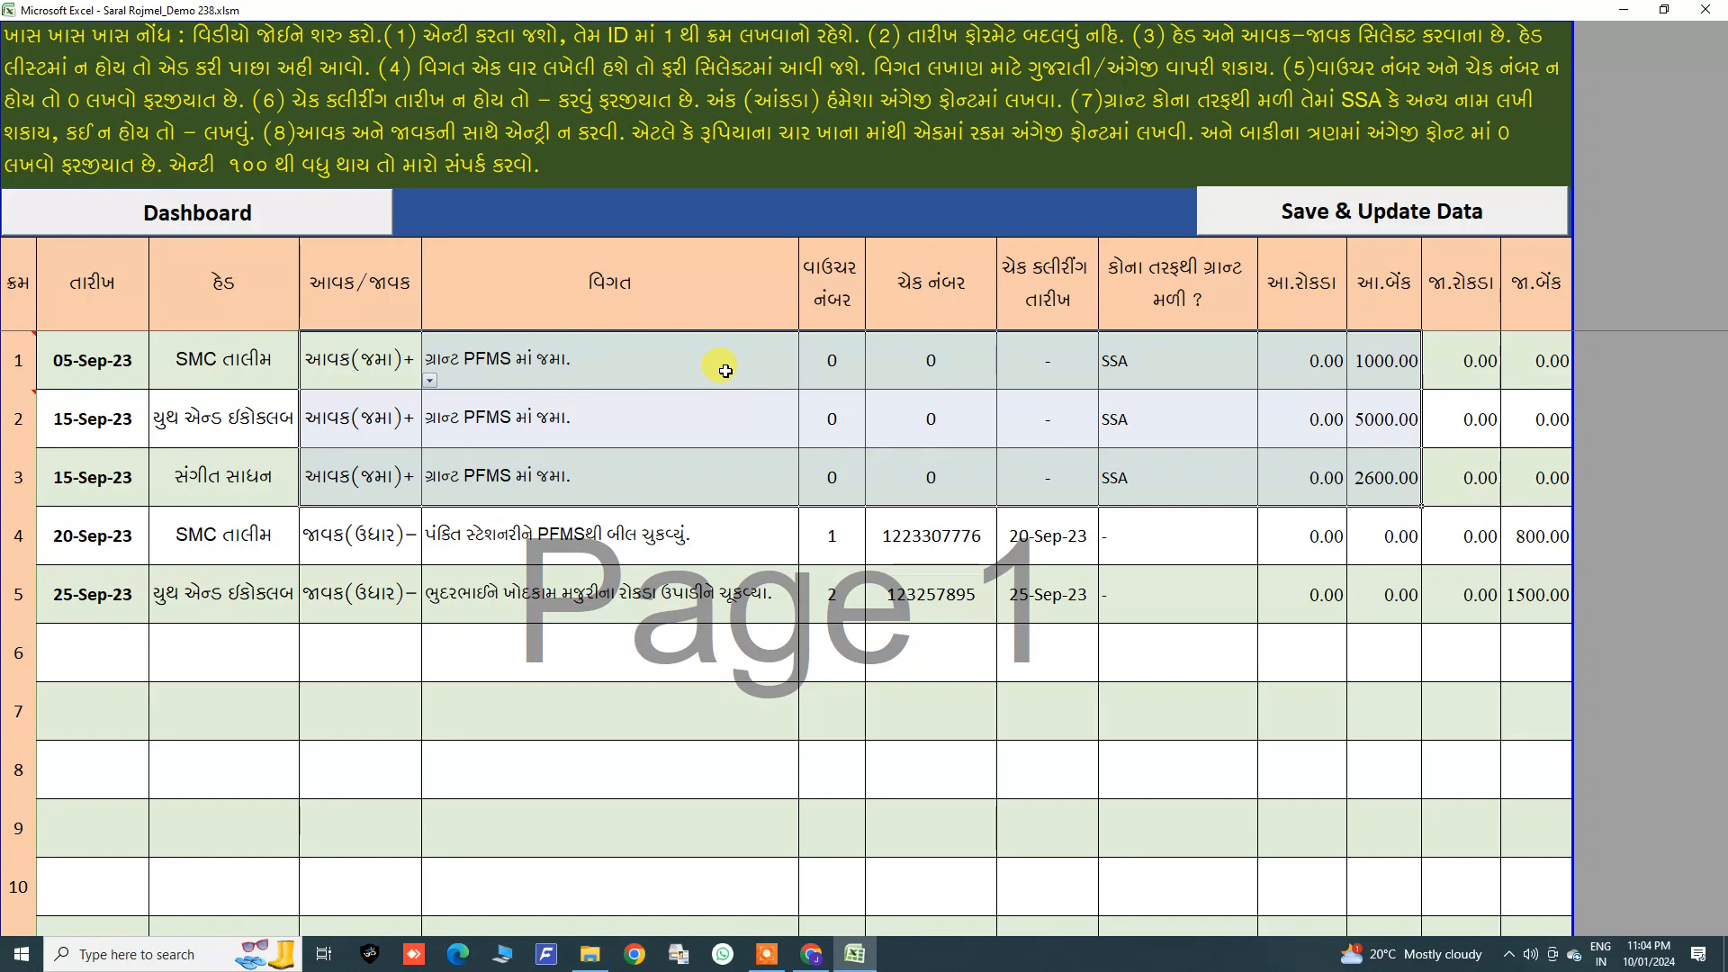
drag(124, 382, 1517, 486)
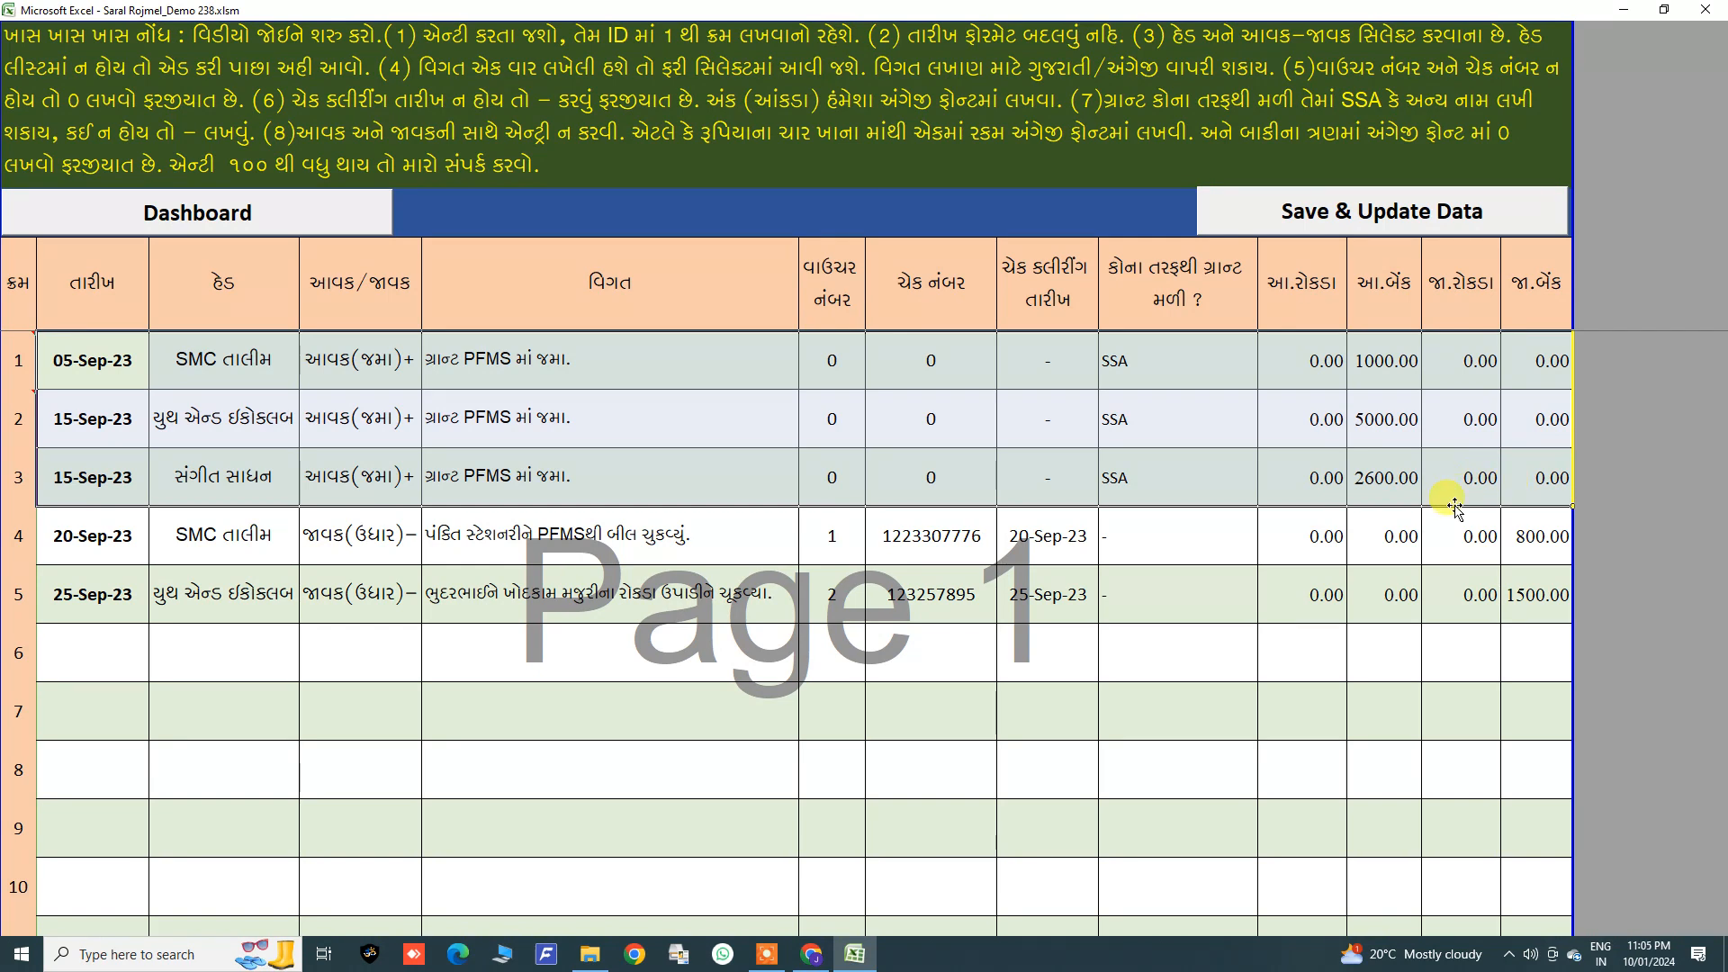
drag(56, 356, 1516, 483)
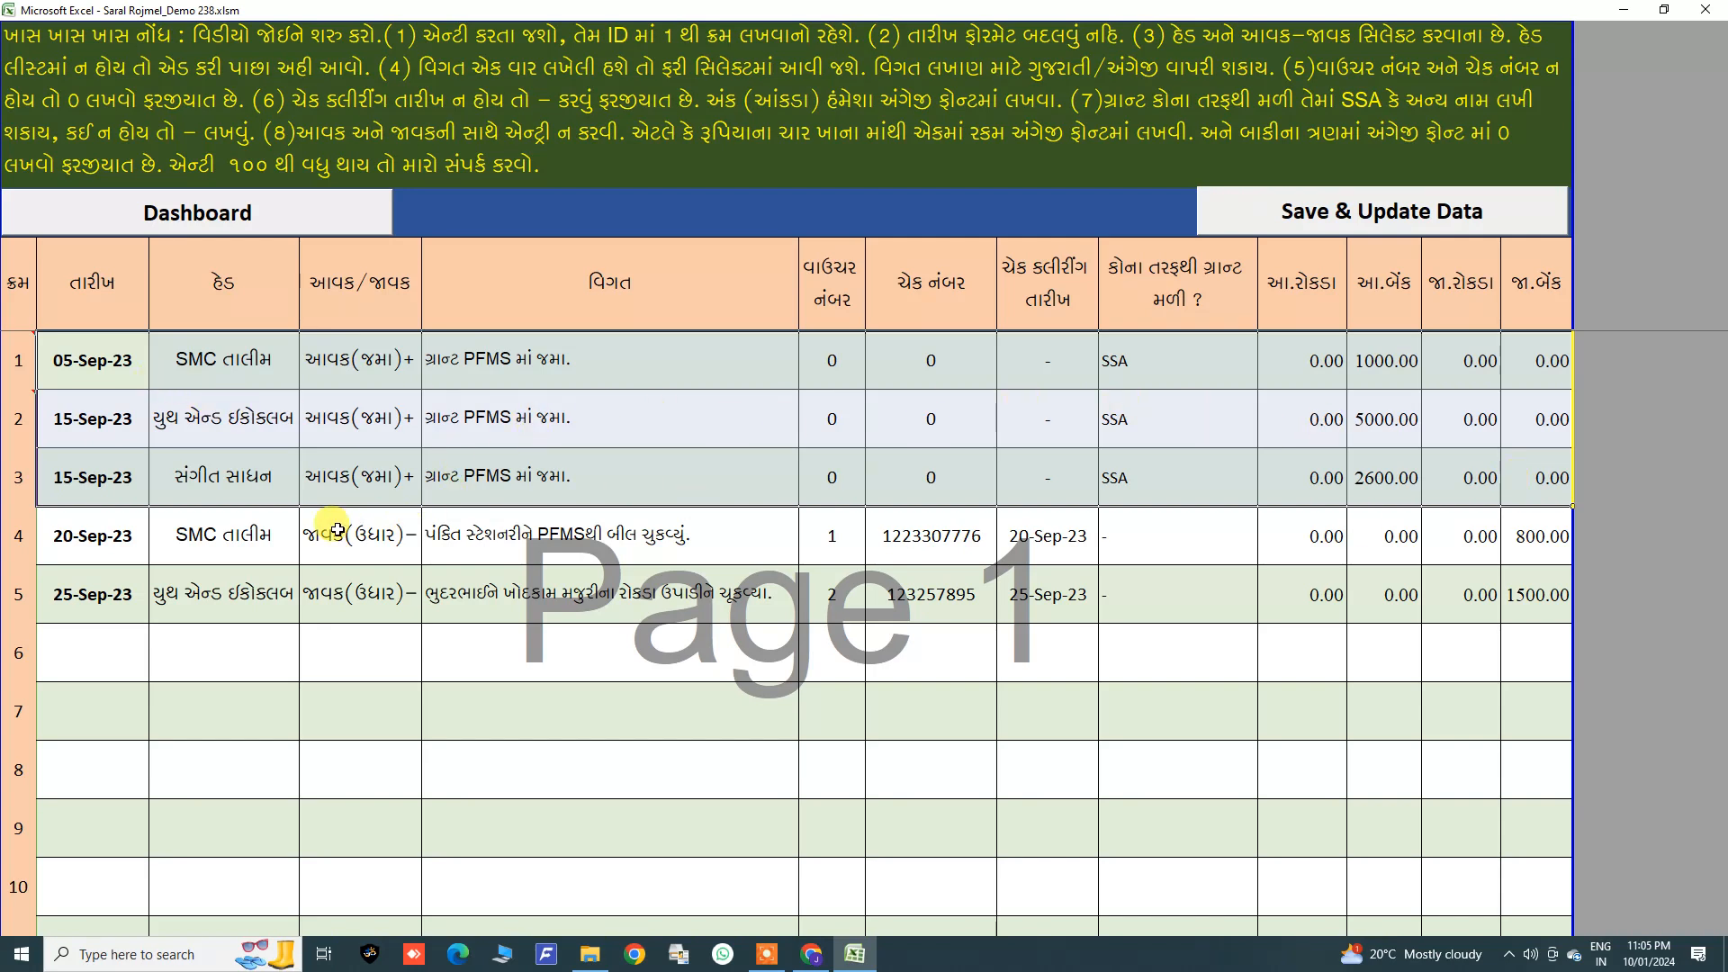
click(89, 550)
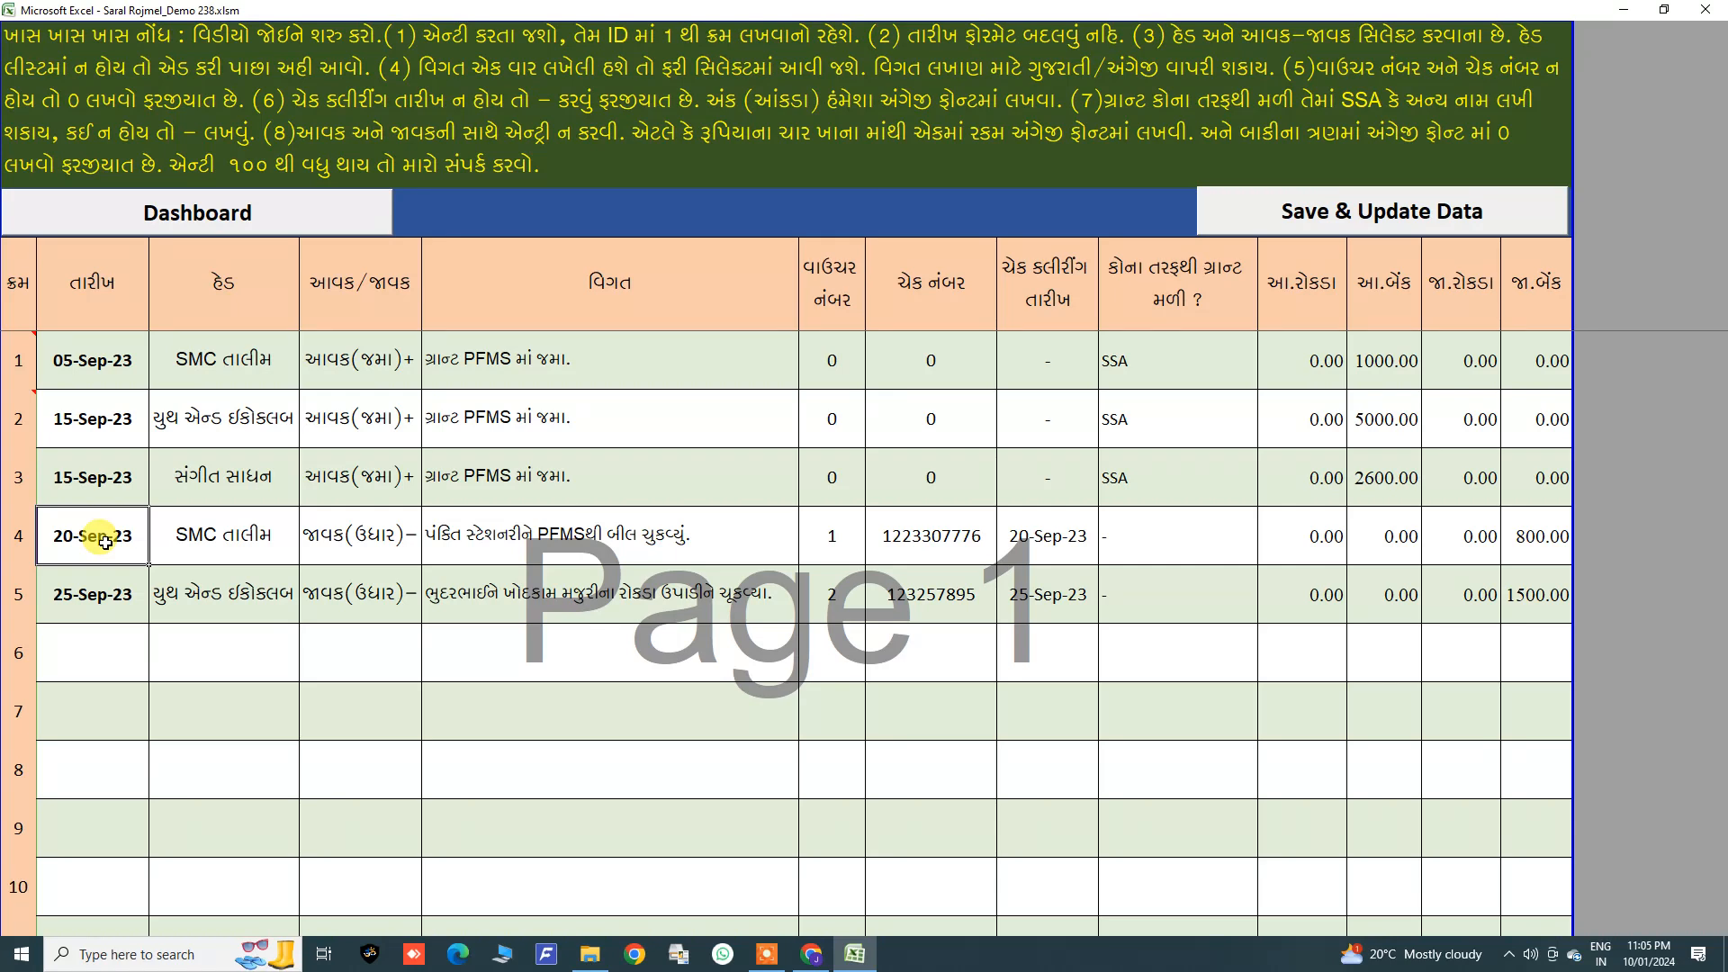
Step: Go through the fourth entry's date and head cells, reselecting SMC તાલીમ as its head
click(209, 550)
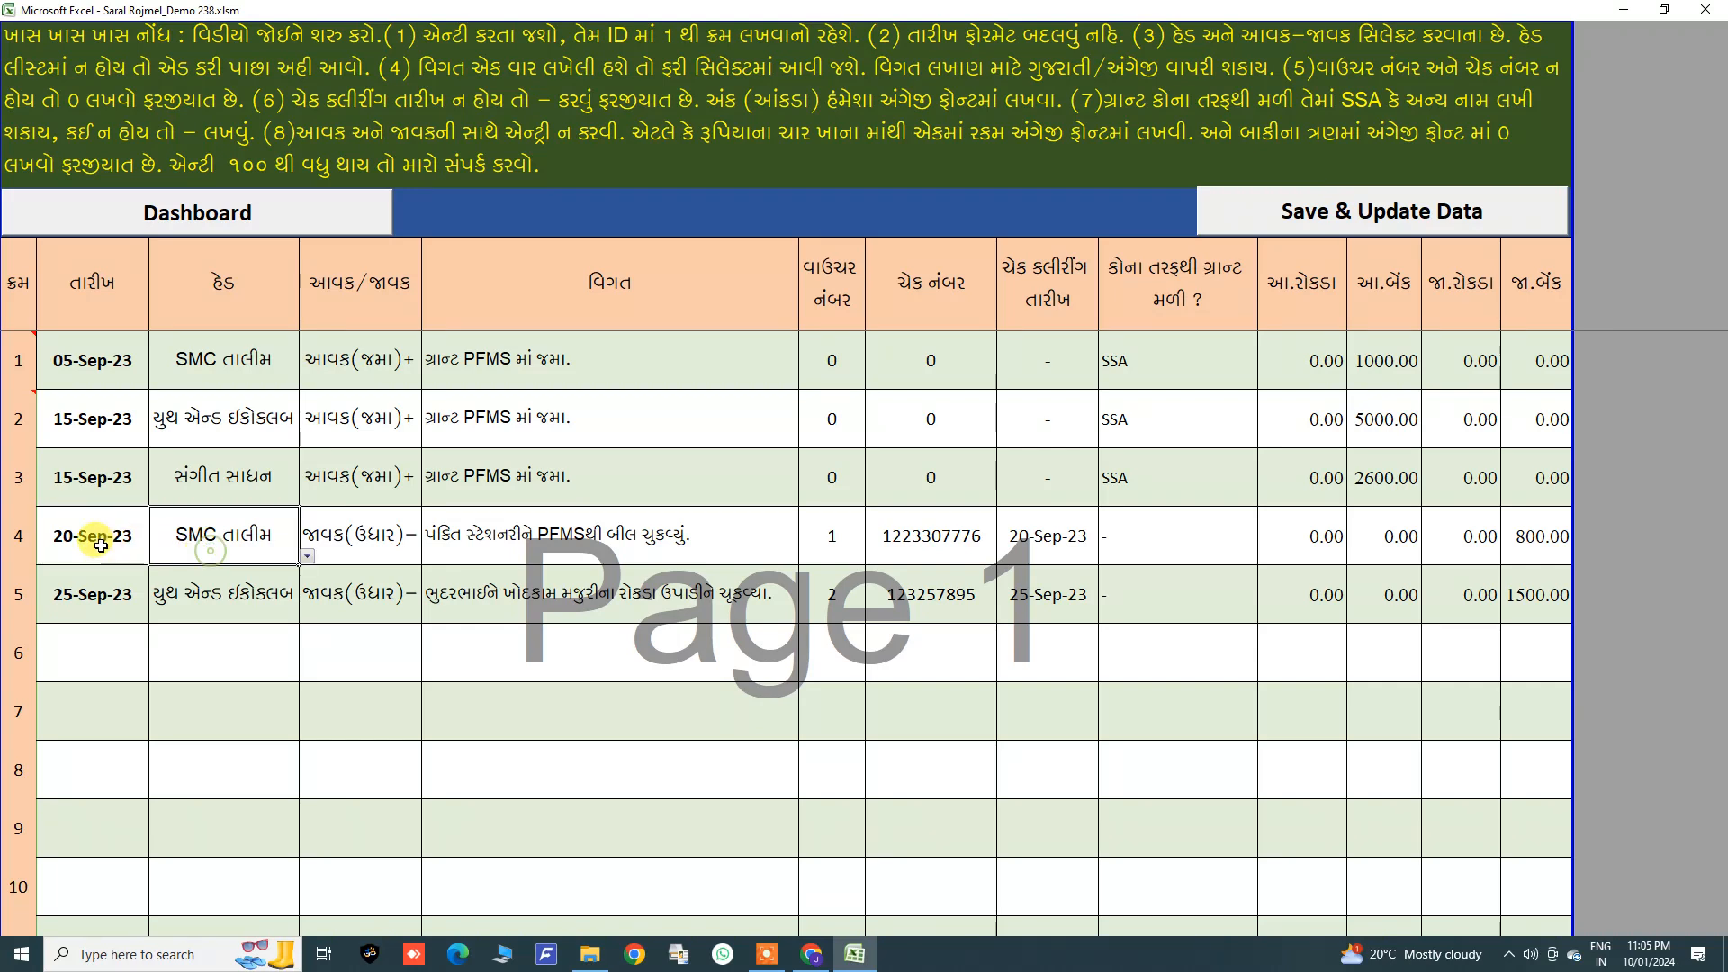
click(468, 540)
click(111, 551)
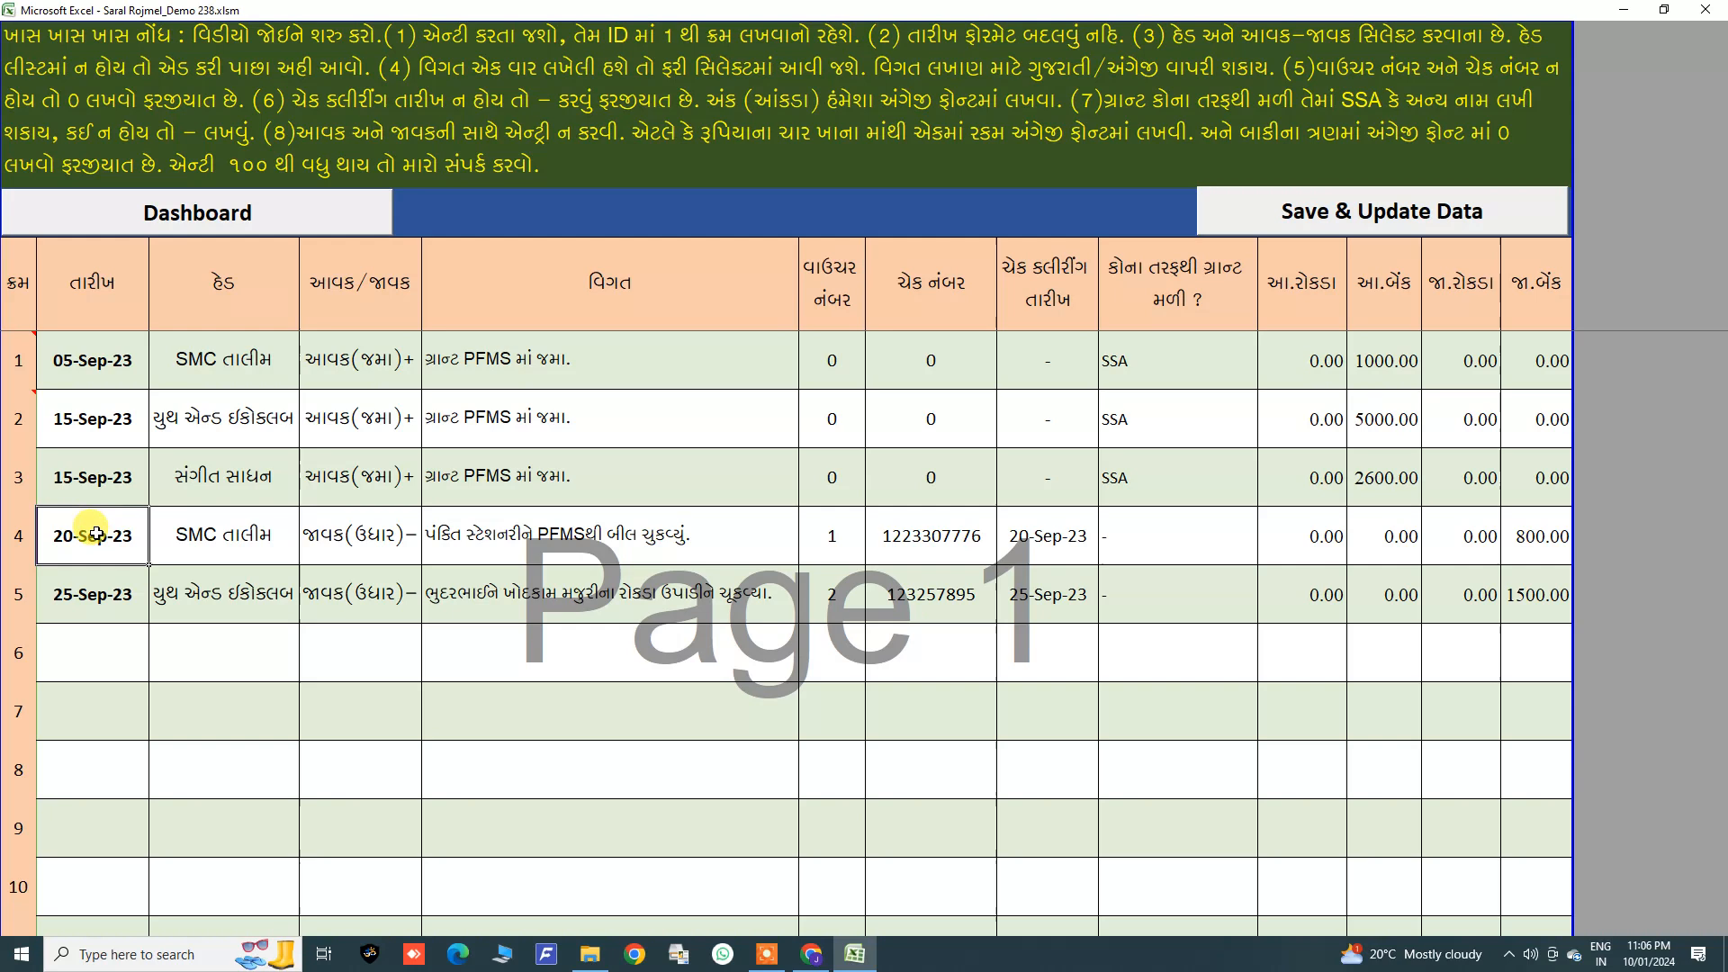
click(217, 551)
click(307, 549)
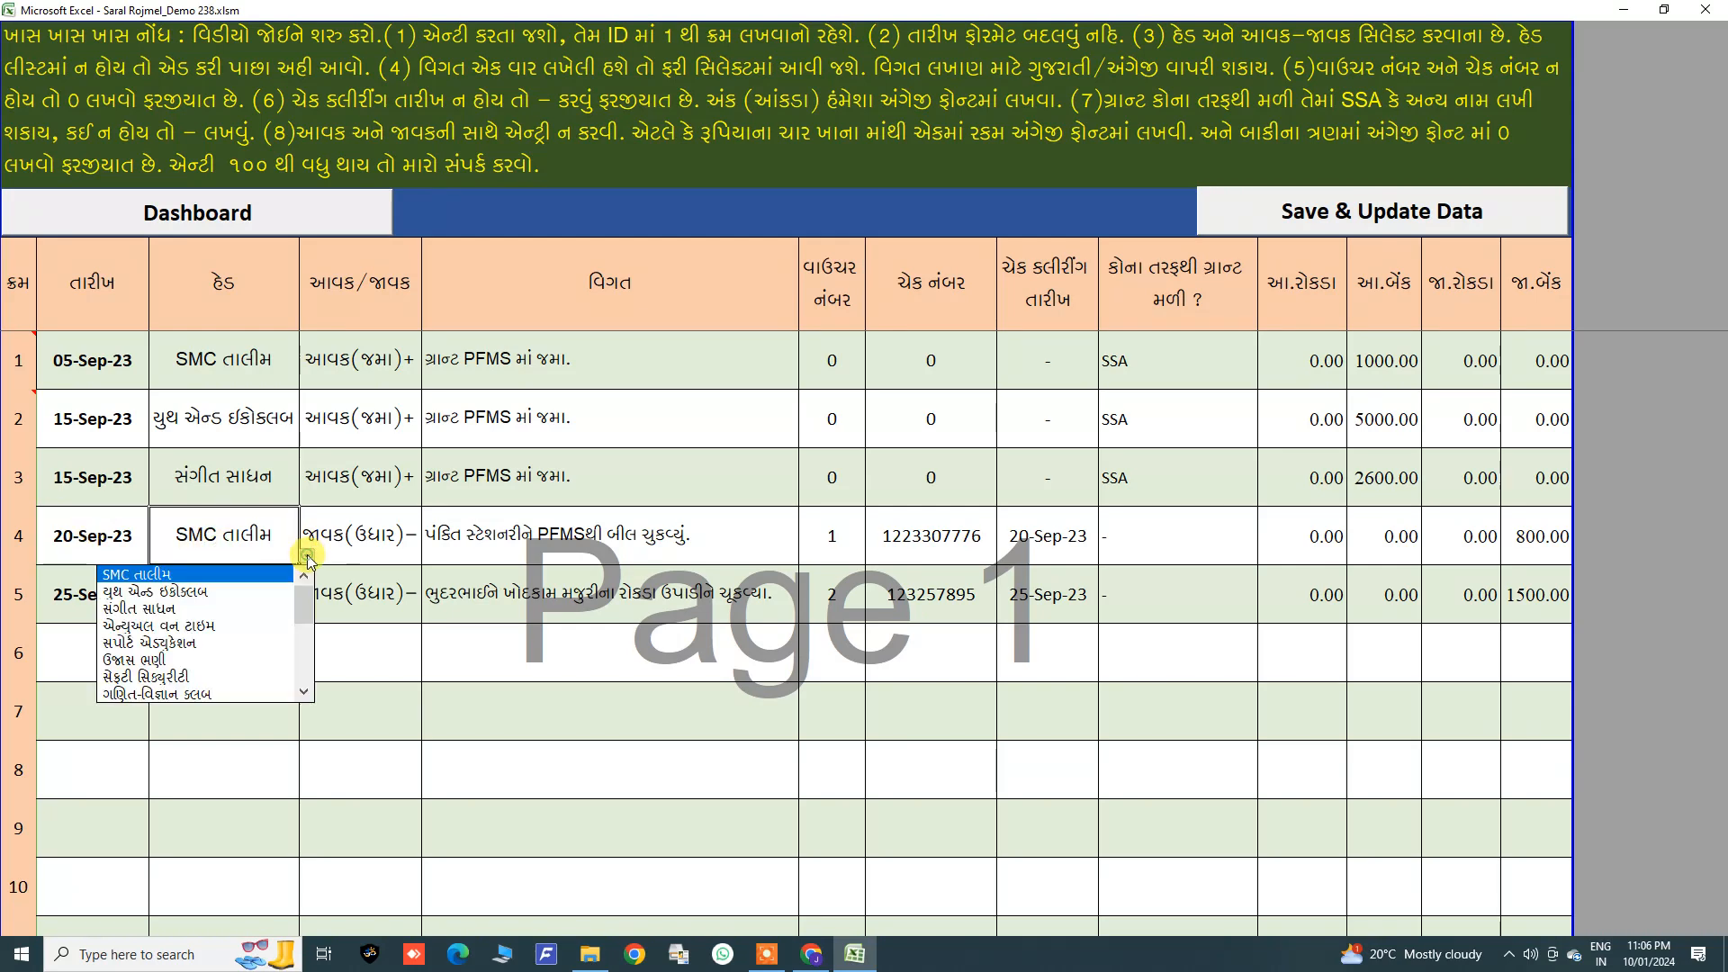
click(148, 568)
Step: Set the fourth entry's income/expense type to આવક(જમા)+
click(353, 543)
click(429, 556)
click(387, 574)
click(531, 540)
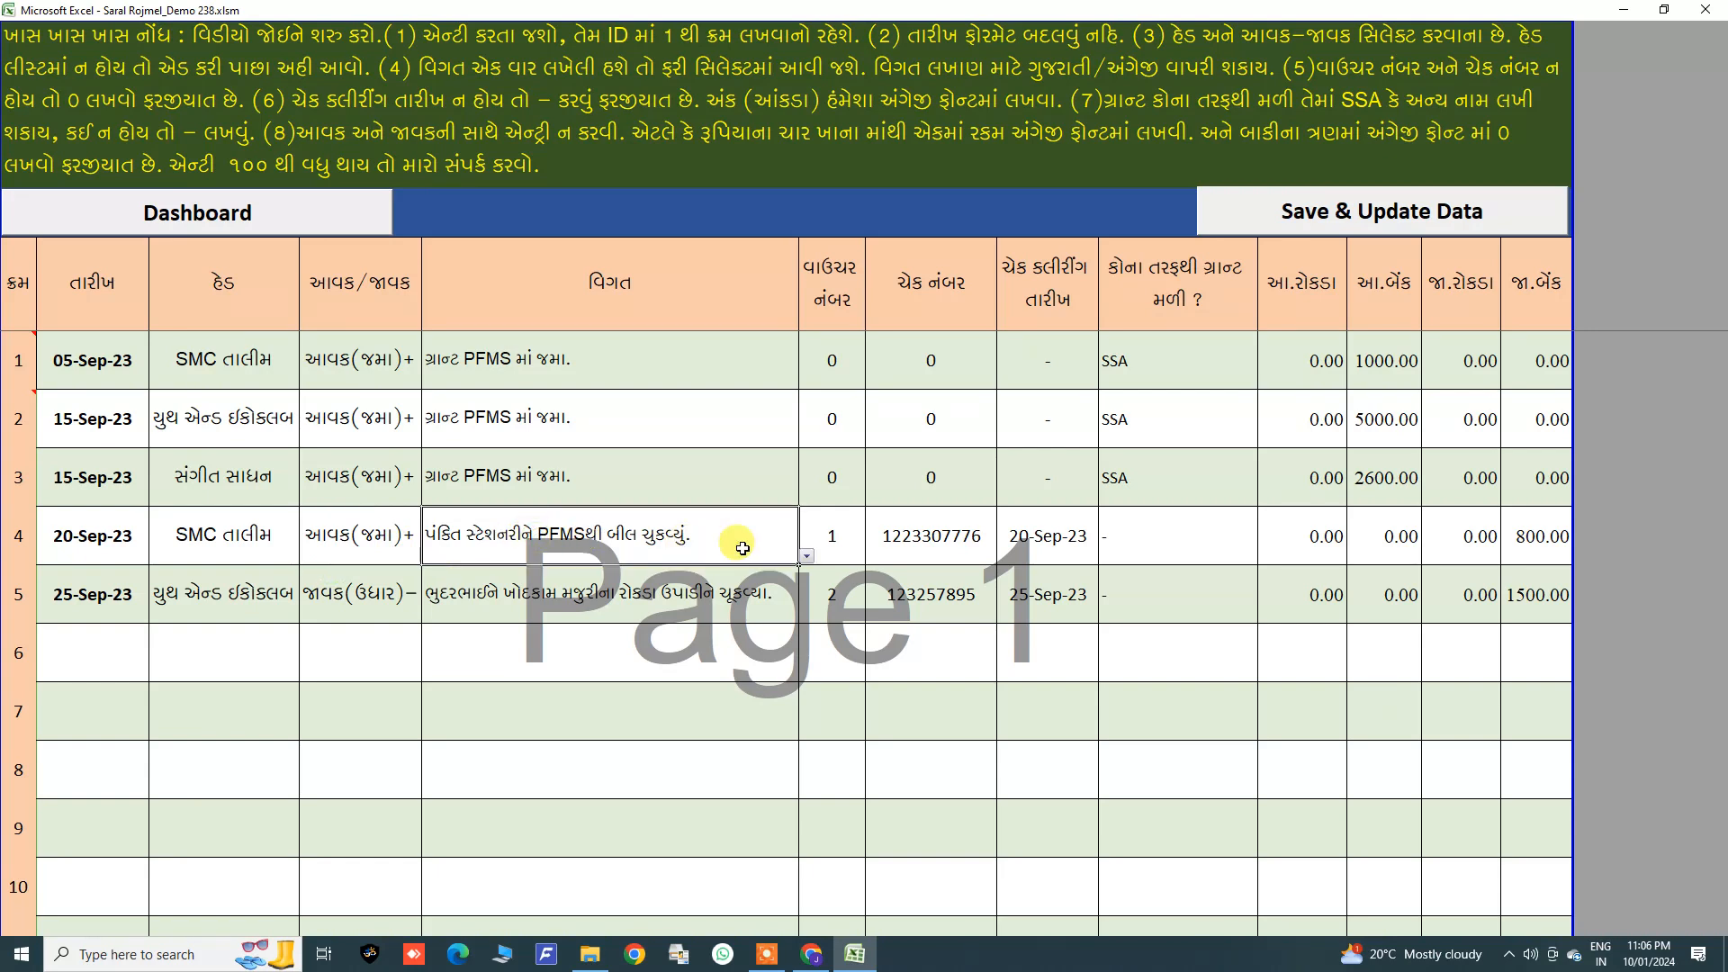
click(238, 531)
click(357, 540)
click(466, 542)
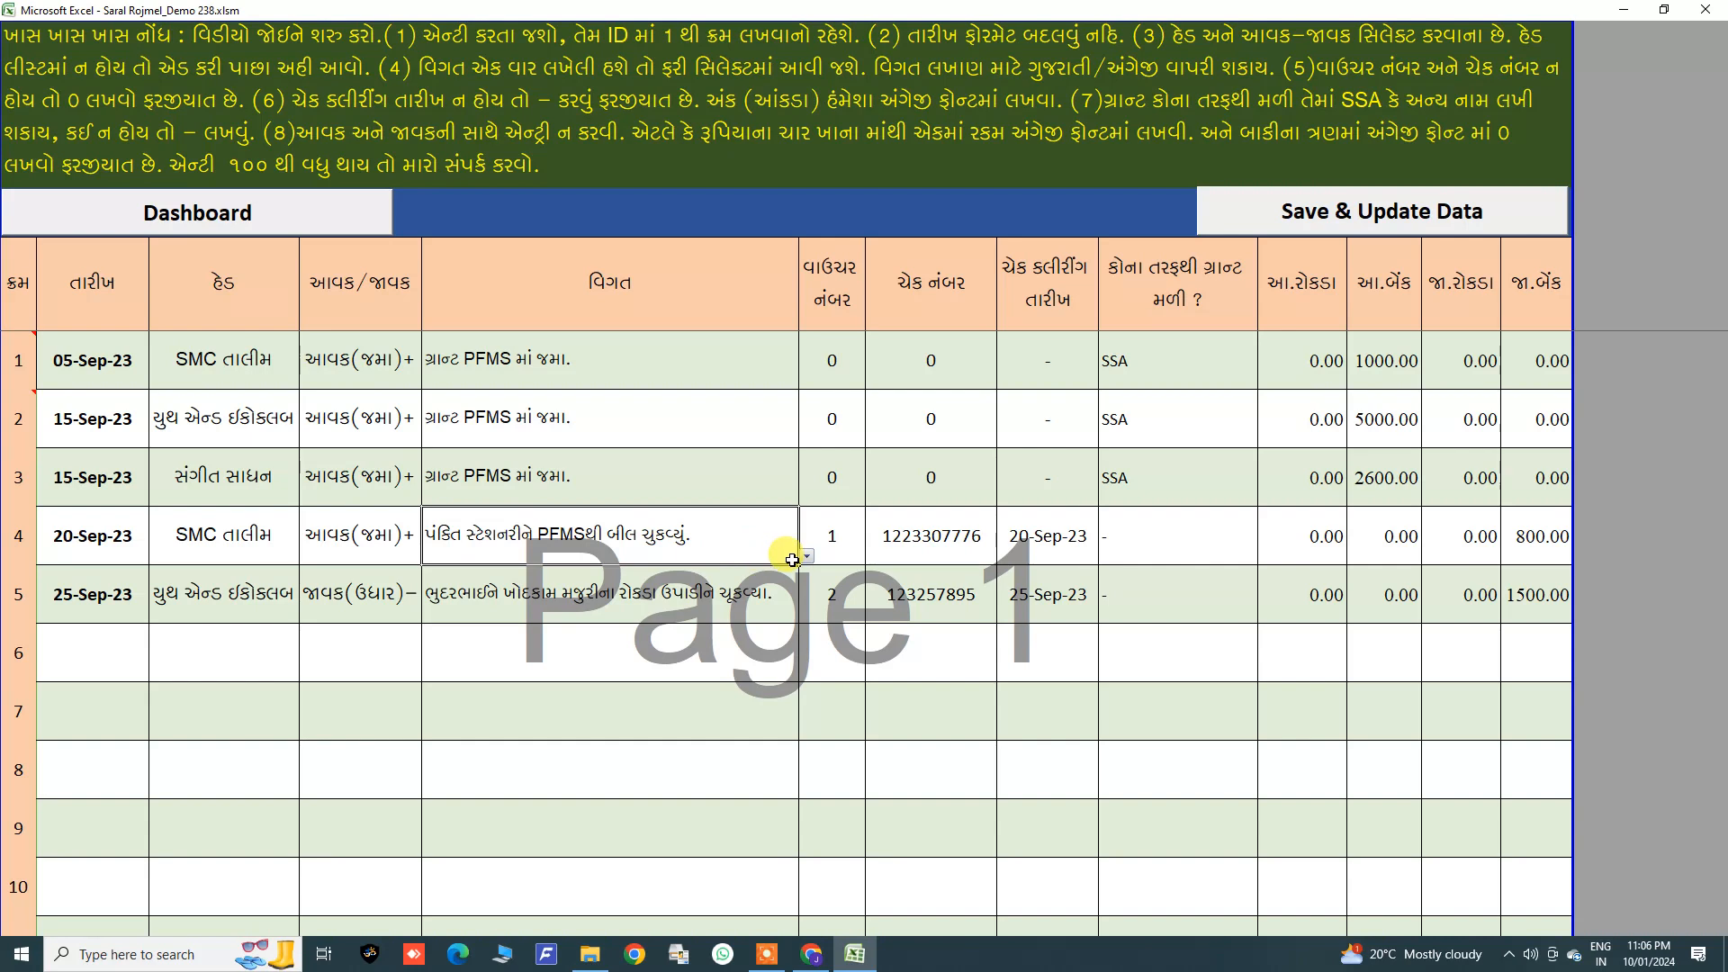
Step: Examine the fourth entry's particulars, voucher number and cheque number cells
double_click(533, 532)
double_click(691, 537)
click(551, 537)
drag(430, 536, 720, 544)
click(721, 541)
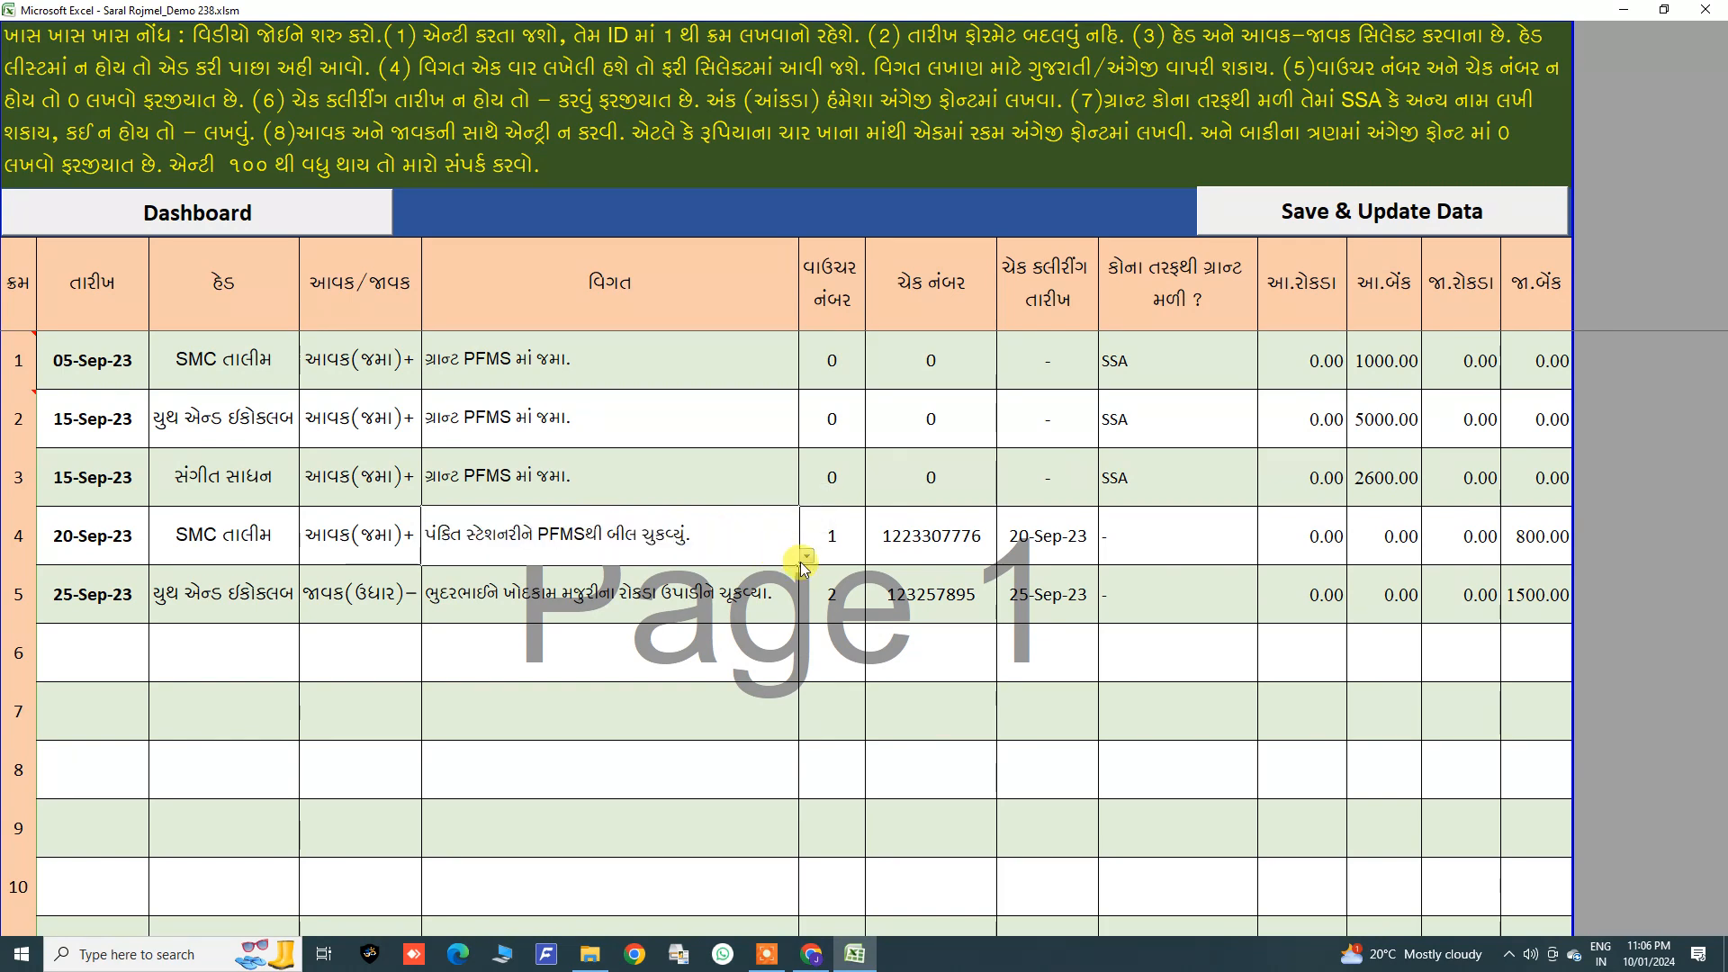
click(831, 538)
click(681, 540)
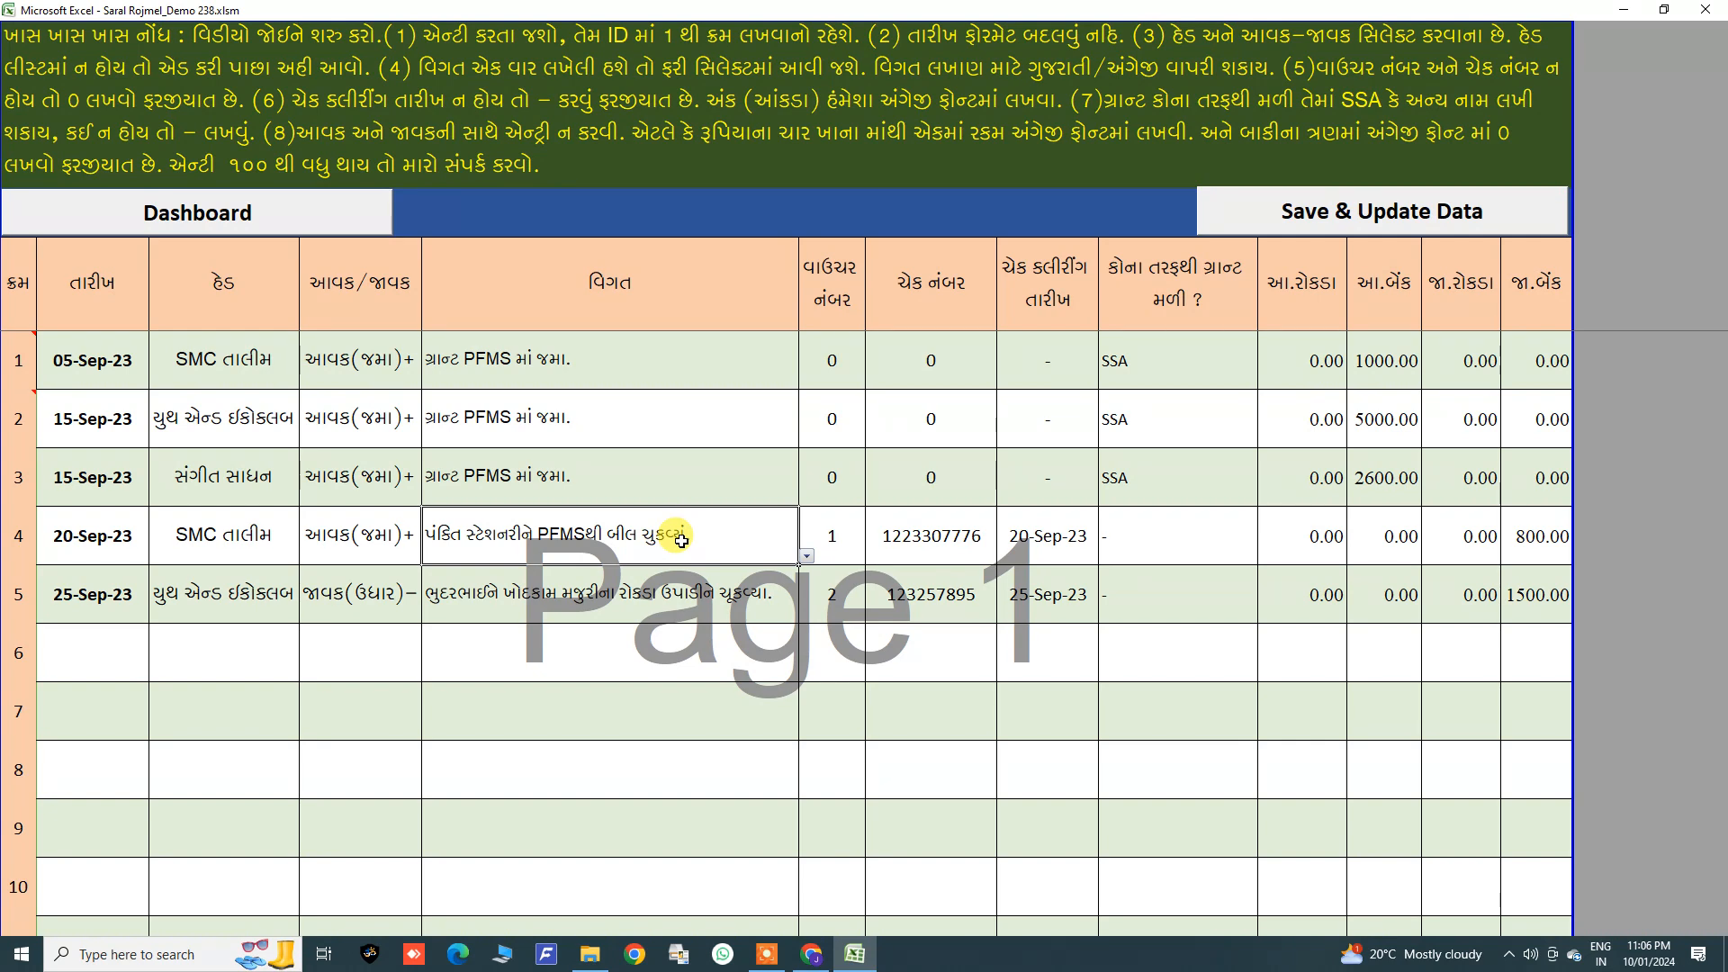
click(838, 535)
click(931, 532)
click(937, 296)
click(938, 537)
double_click(895, 545)
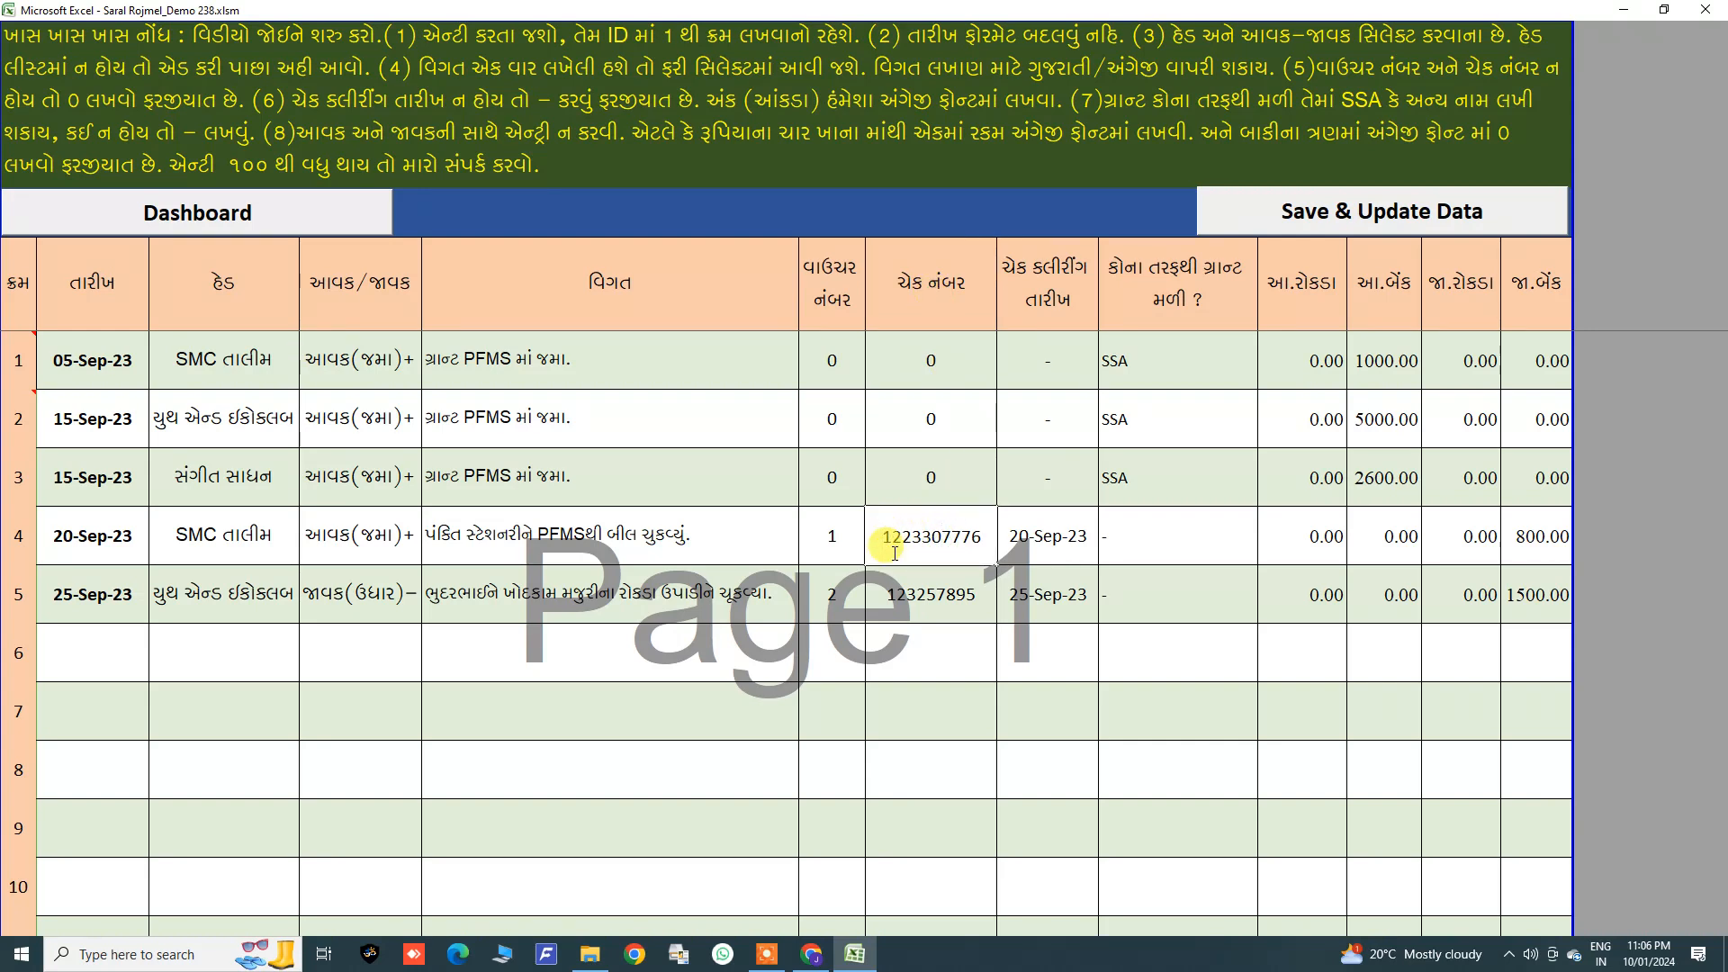
text(c)
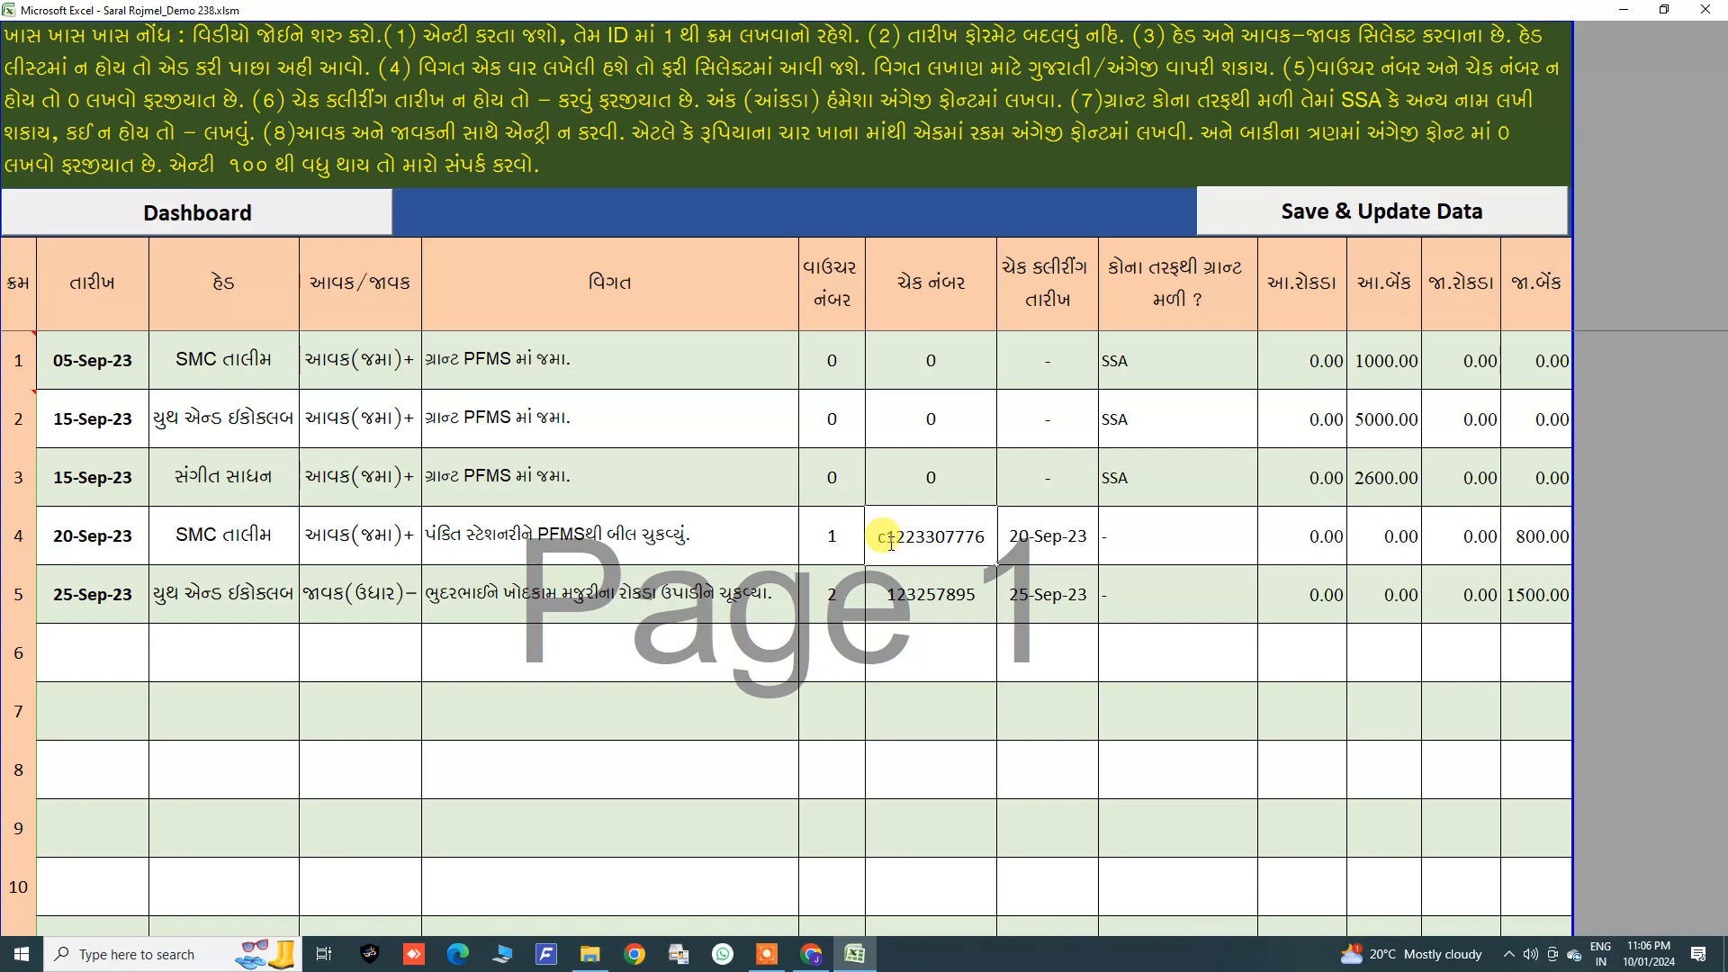
key(BackSpace)
key(Return)
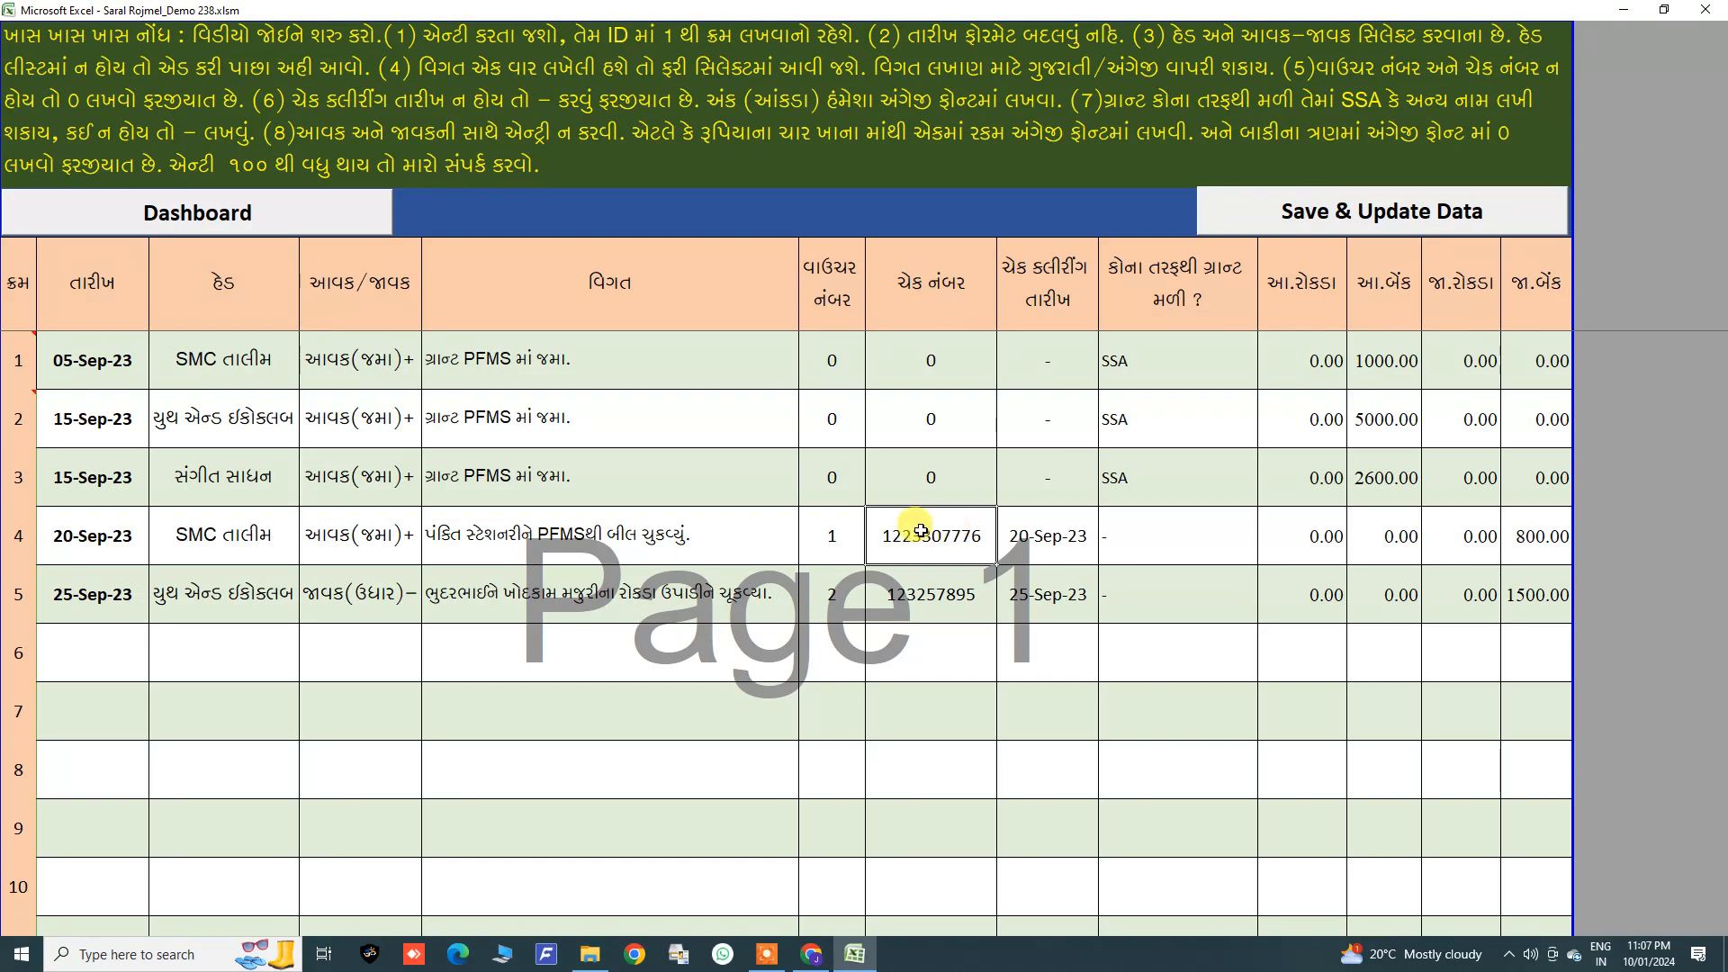
Step: Highlight the voucher number, cheque, clearing date, grant source and amount columns of the entries
click(1065, 538)
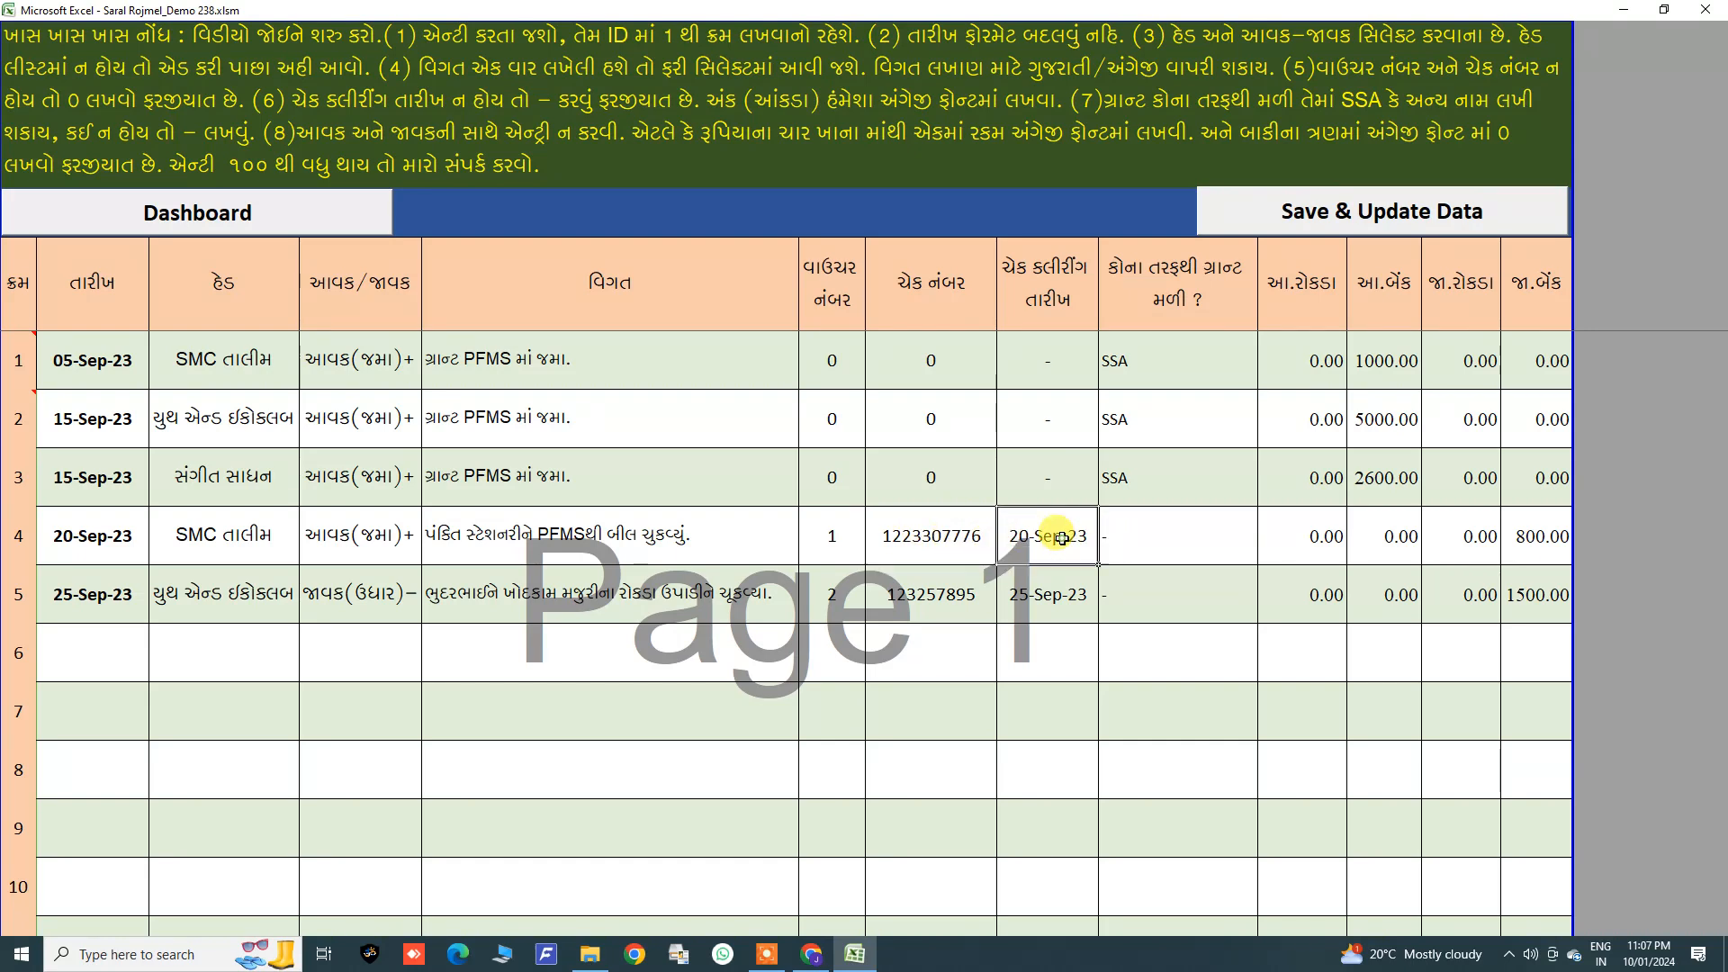
click(95, 537)
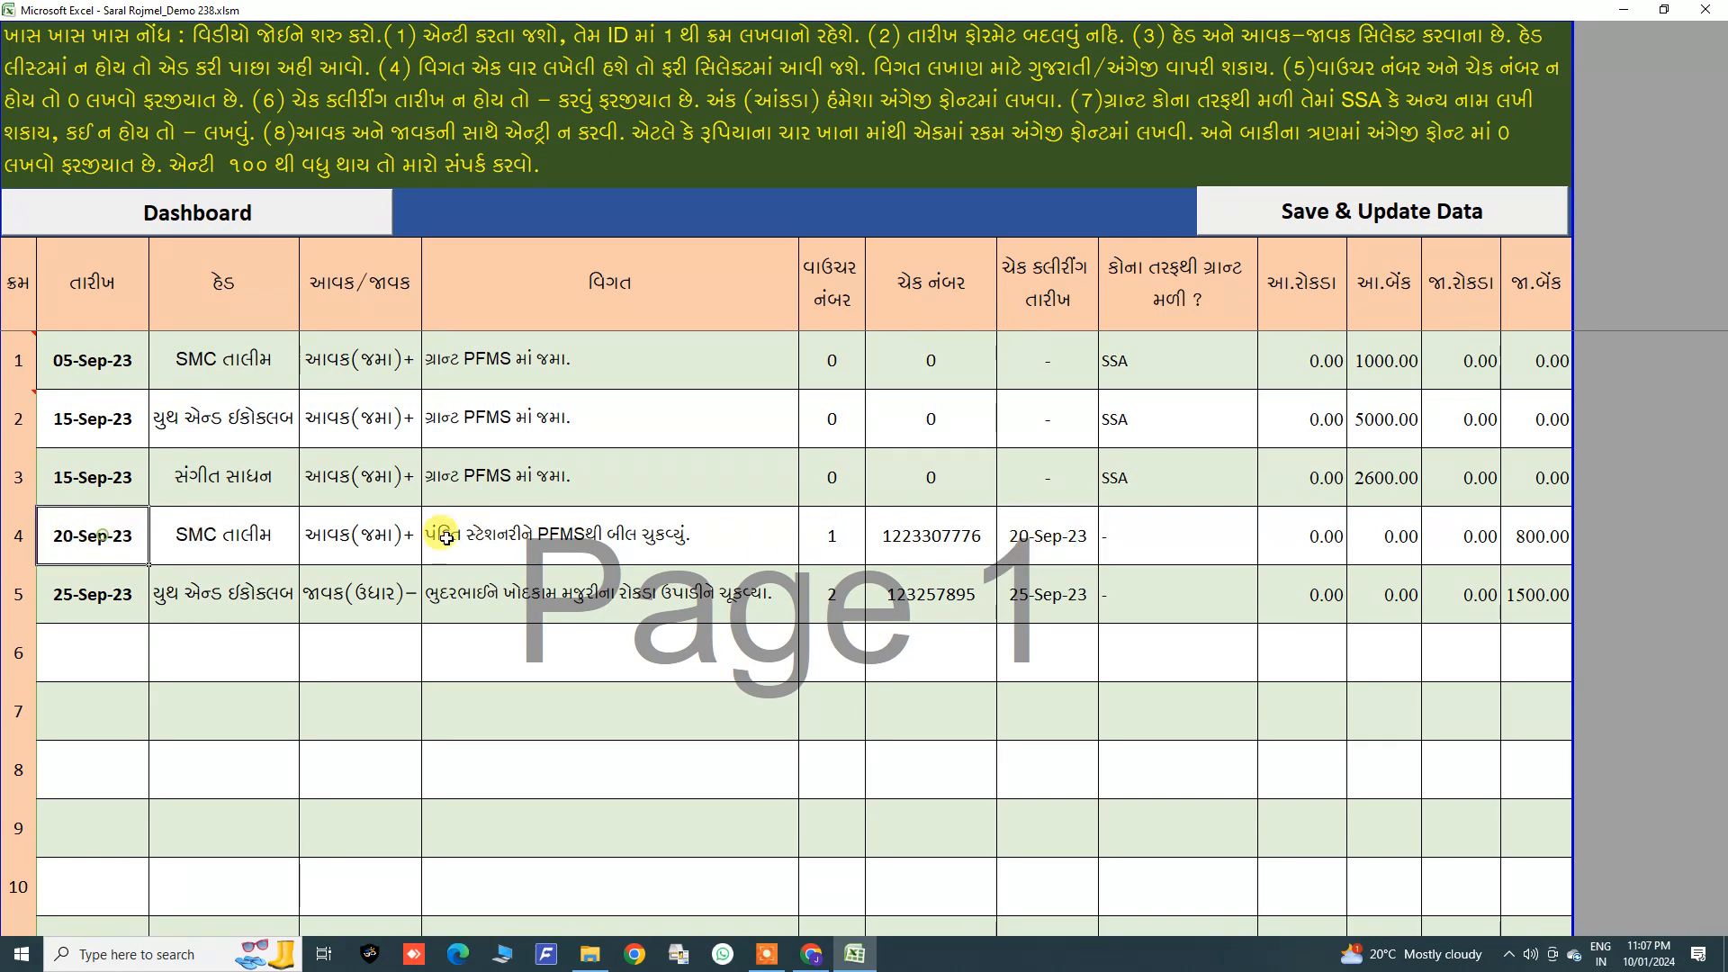
click(1037, 539)
click(1164, 531)
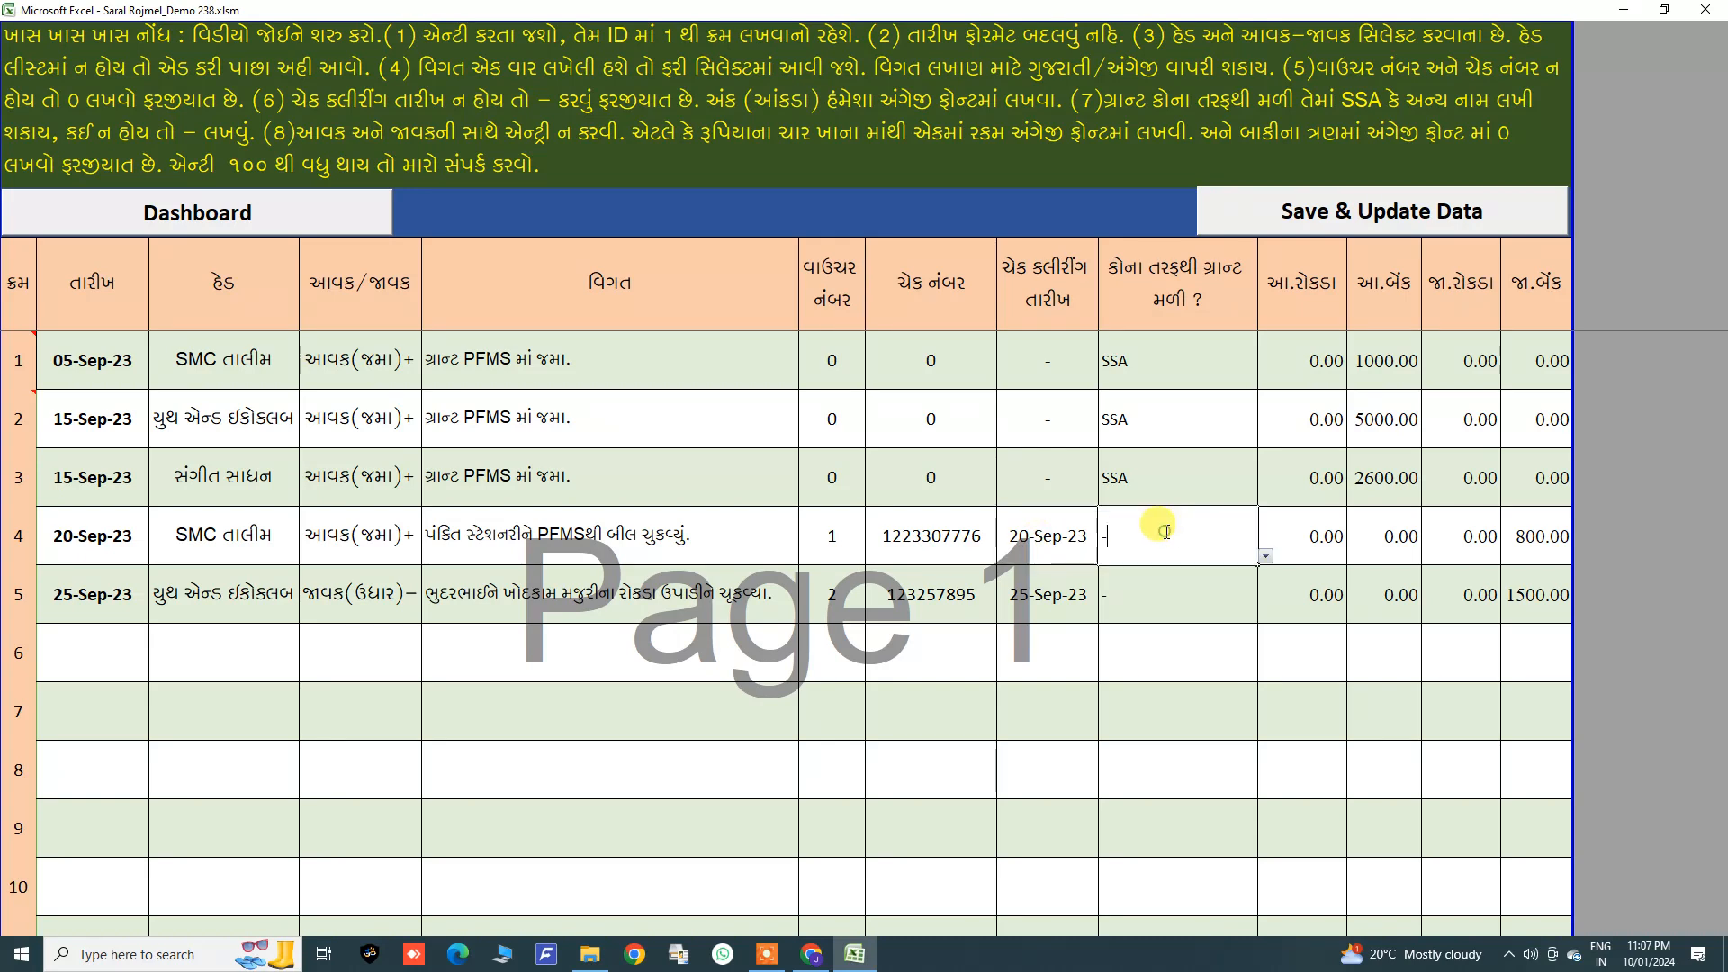
key(Tab)
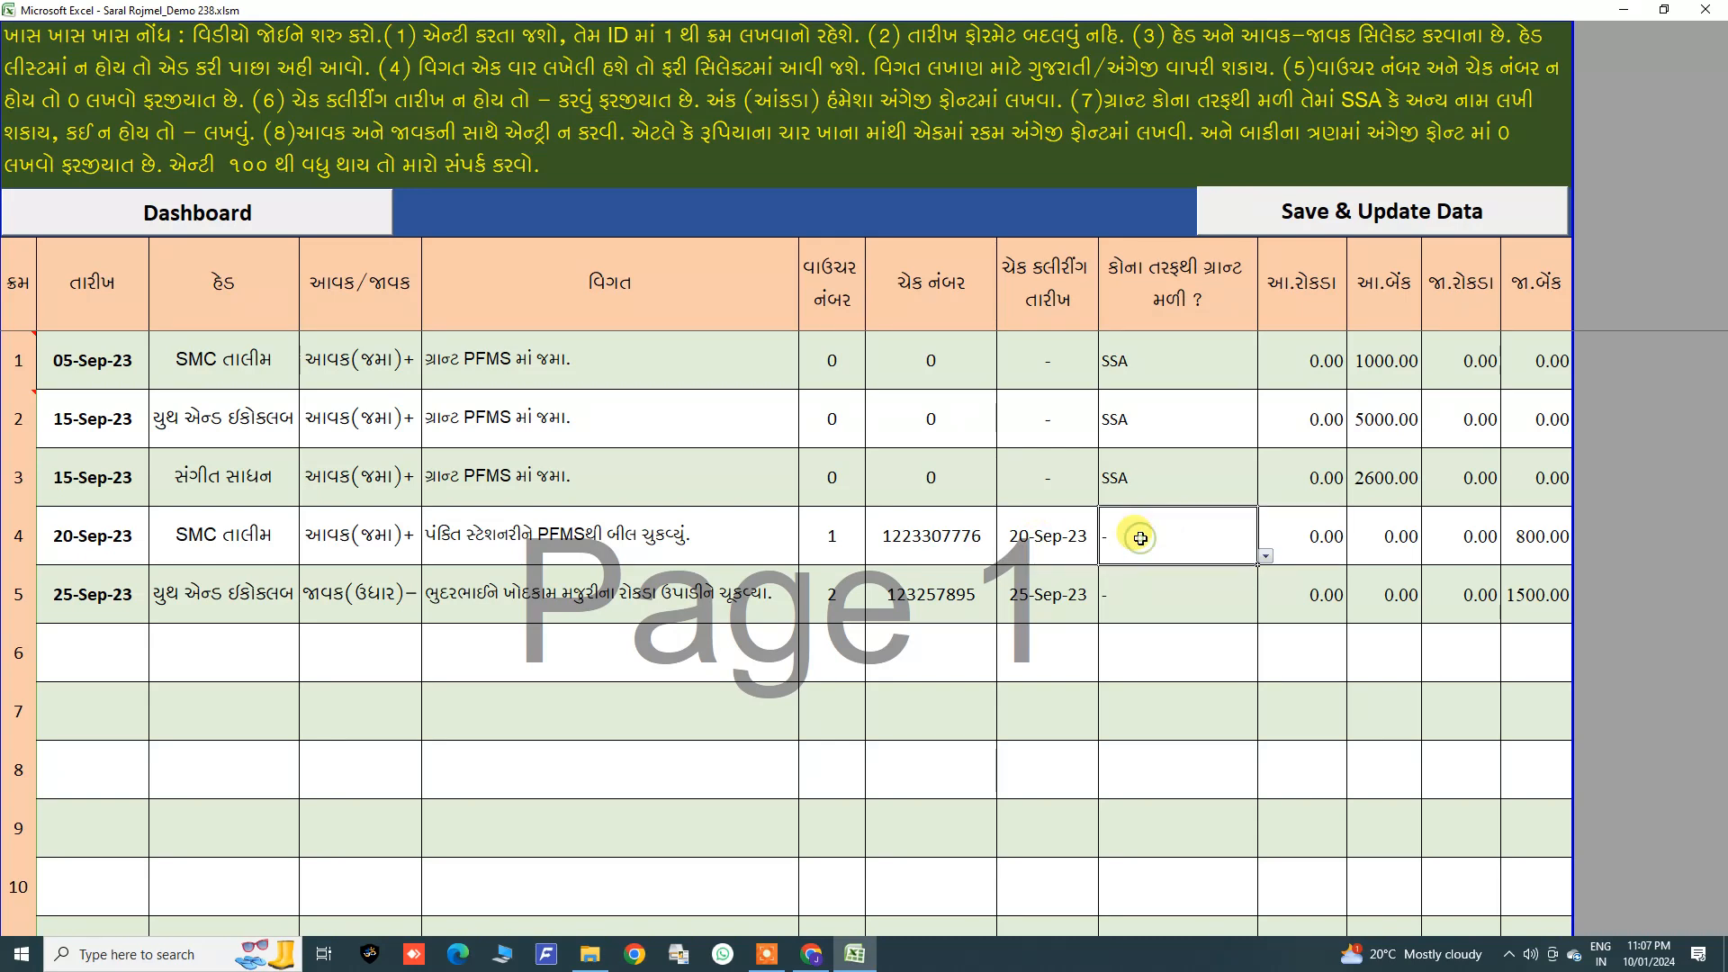
drag(856, 385, 1531, 620)
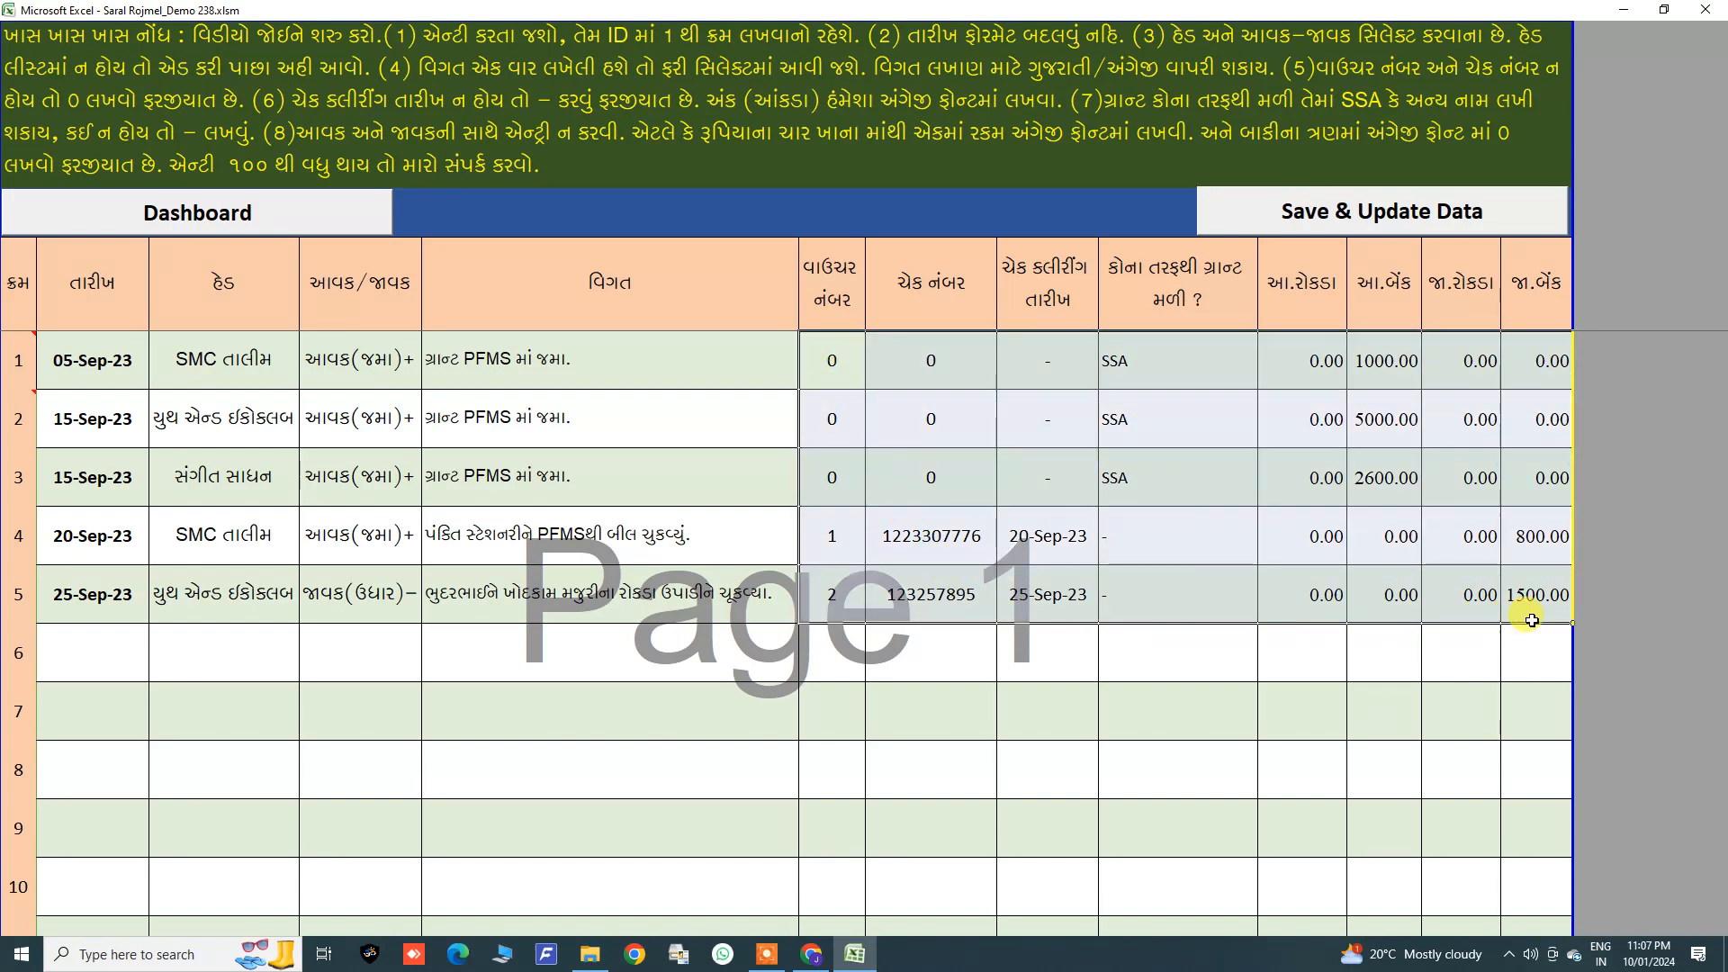
drag(831, 360, 932, 603)
drag(1053, 353, 1150, 583)
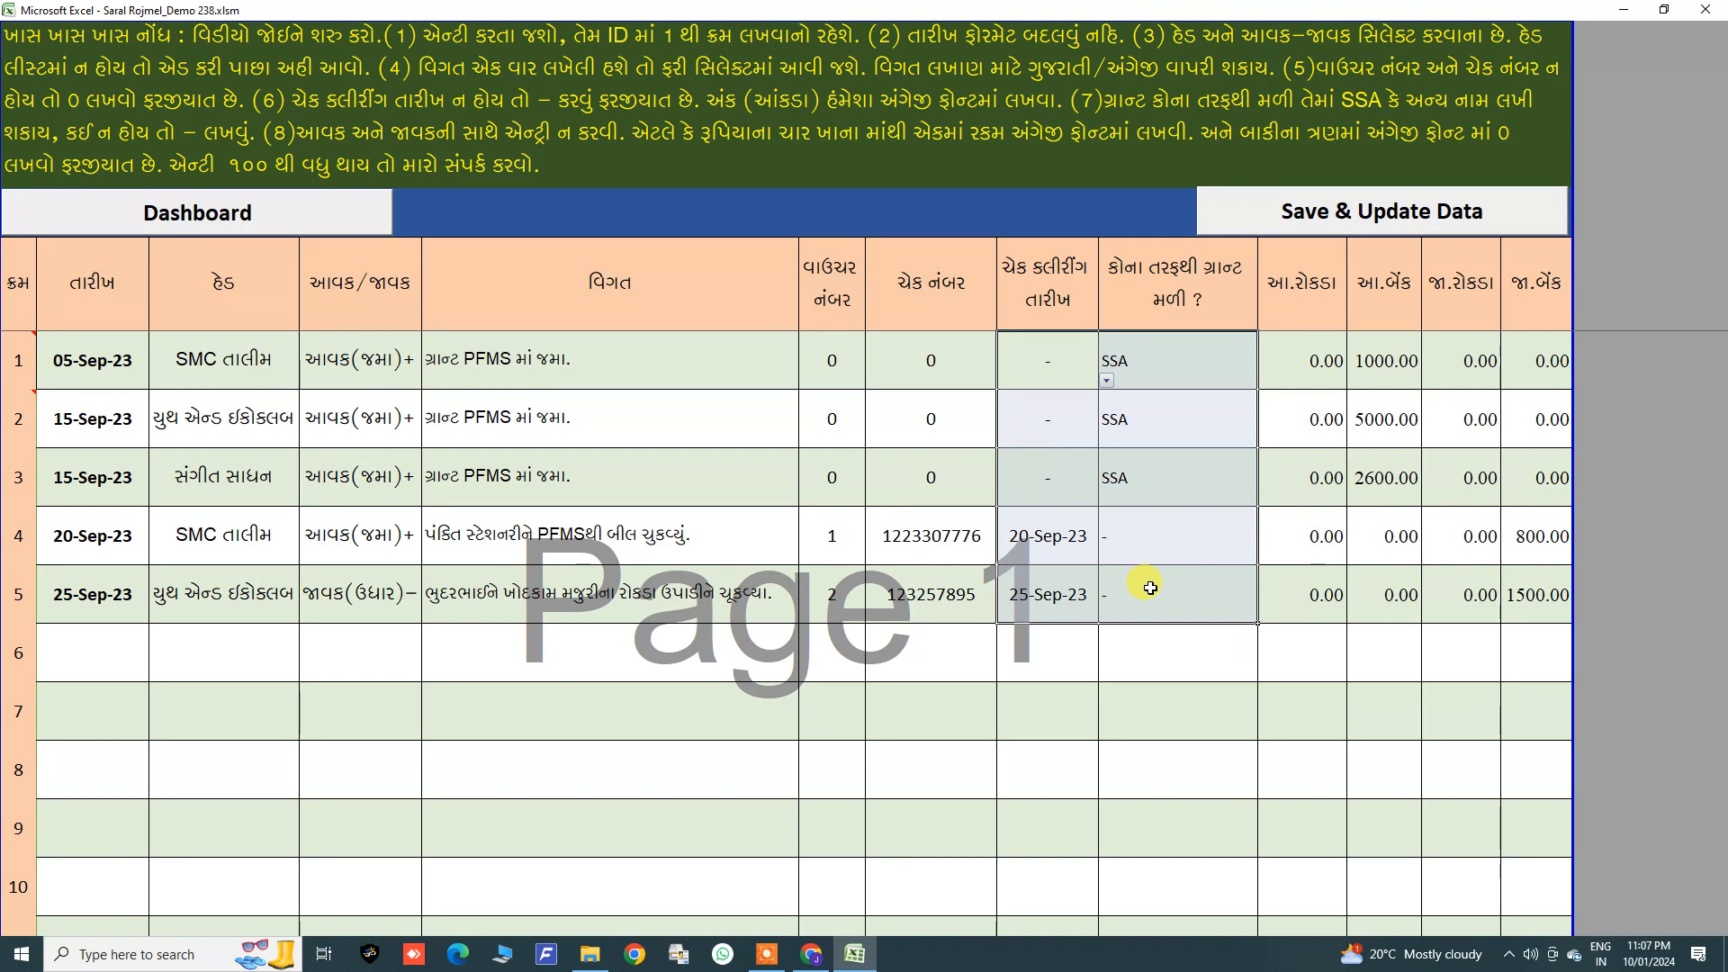
drag(1284, 354, 1517, 595)
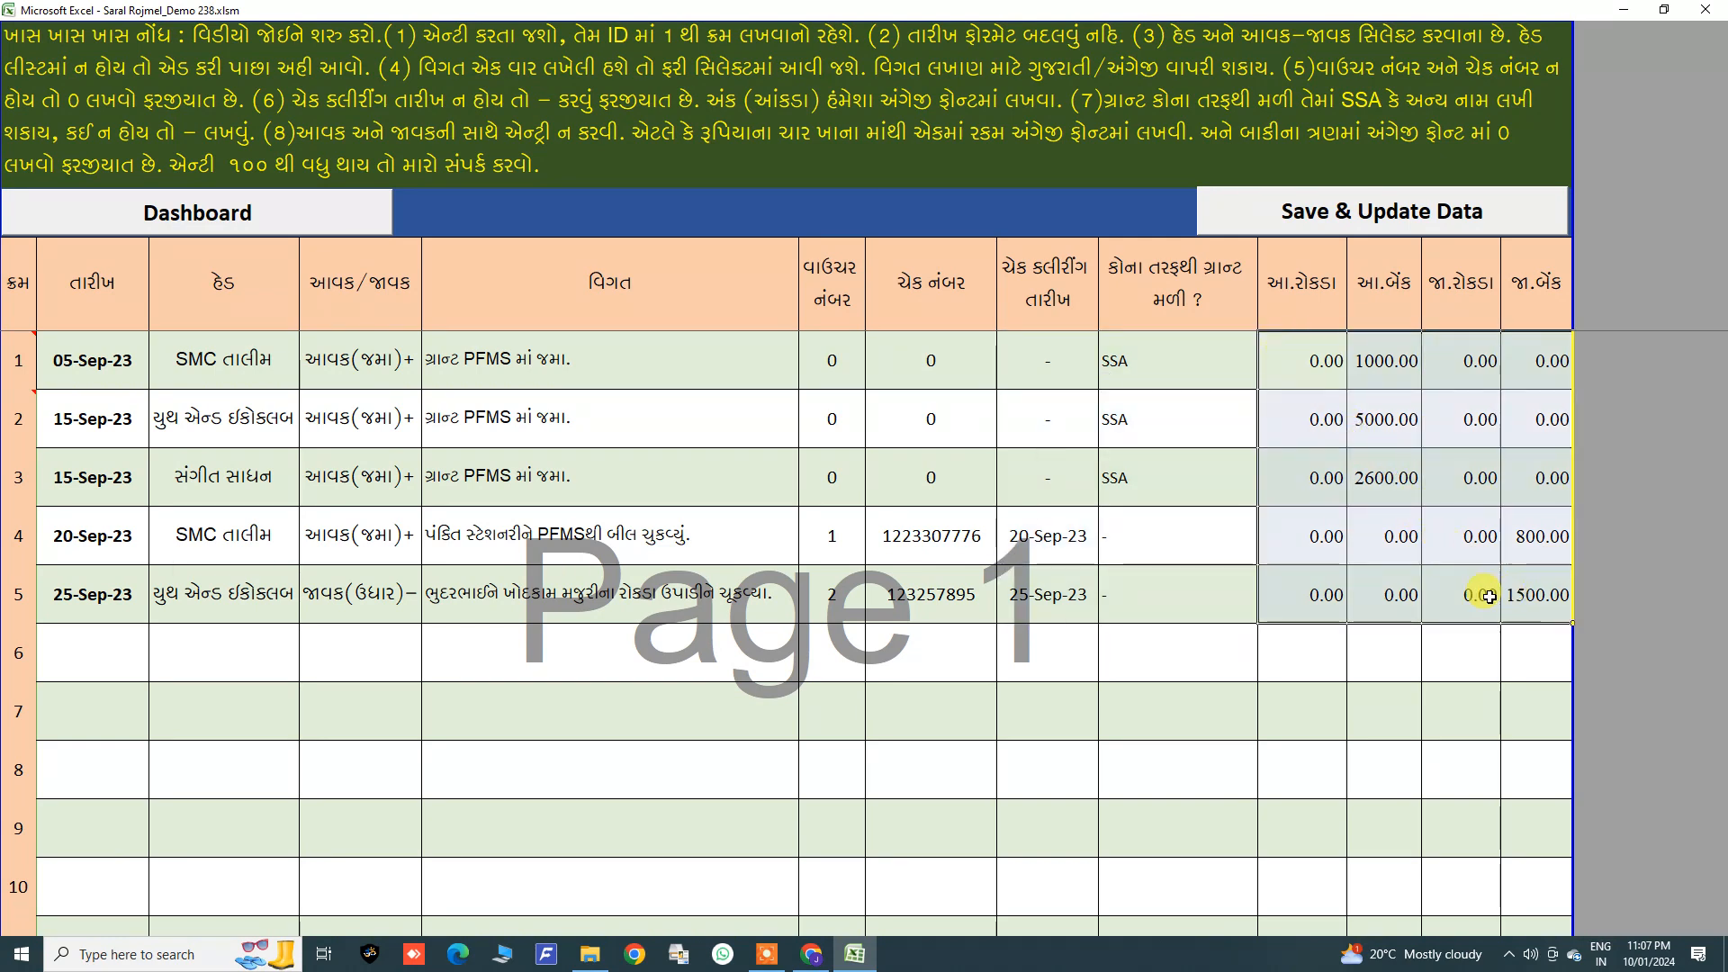
Step: Step through the fourth entry's grant source and four amount cells
click(1063, 534)
click(1139, 536)
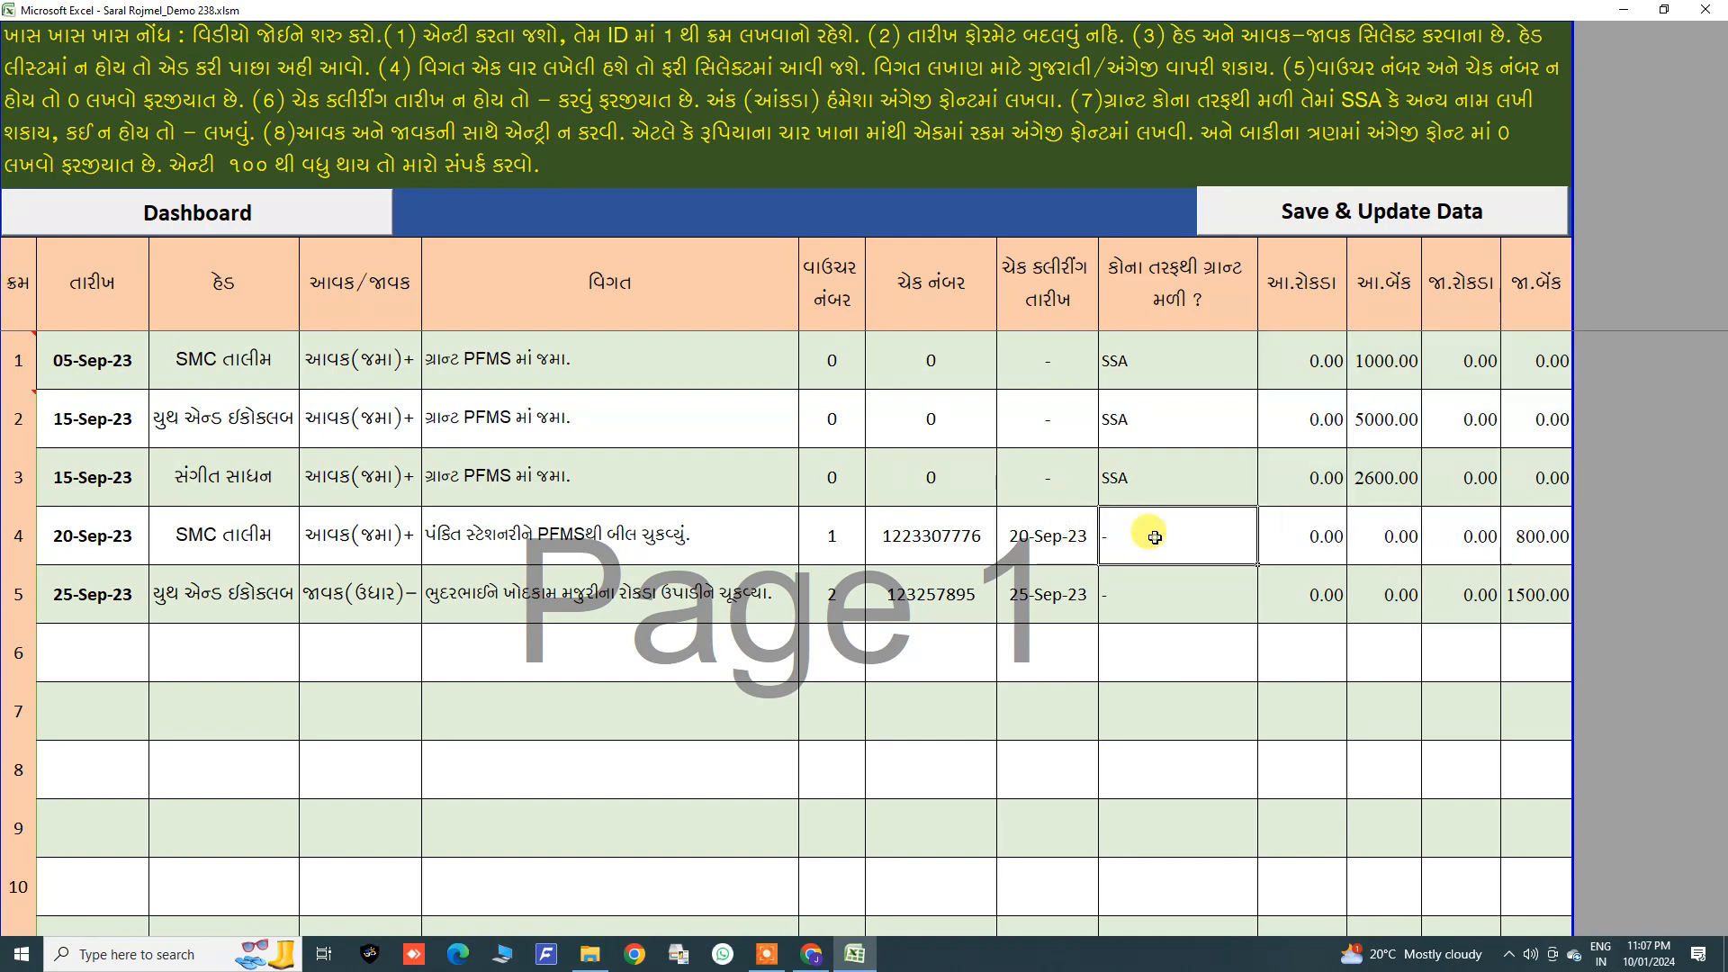
click(1304, 536)
click(1375, 533)
click(1469, 533)
click(1534, 534)
double_click(1527, 537)
key(Return)
Step: Step through each cell of the fifth entry, from date to bank expense amount
click(115, 586)
click(216, 587)
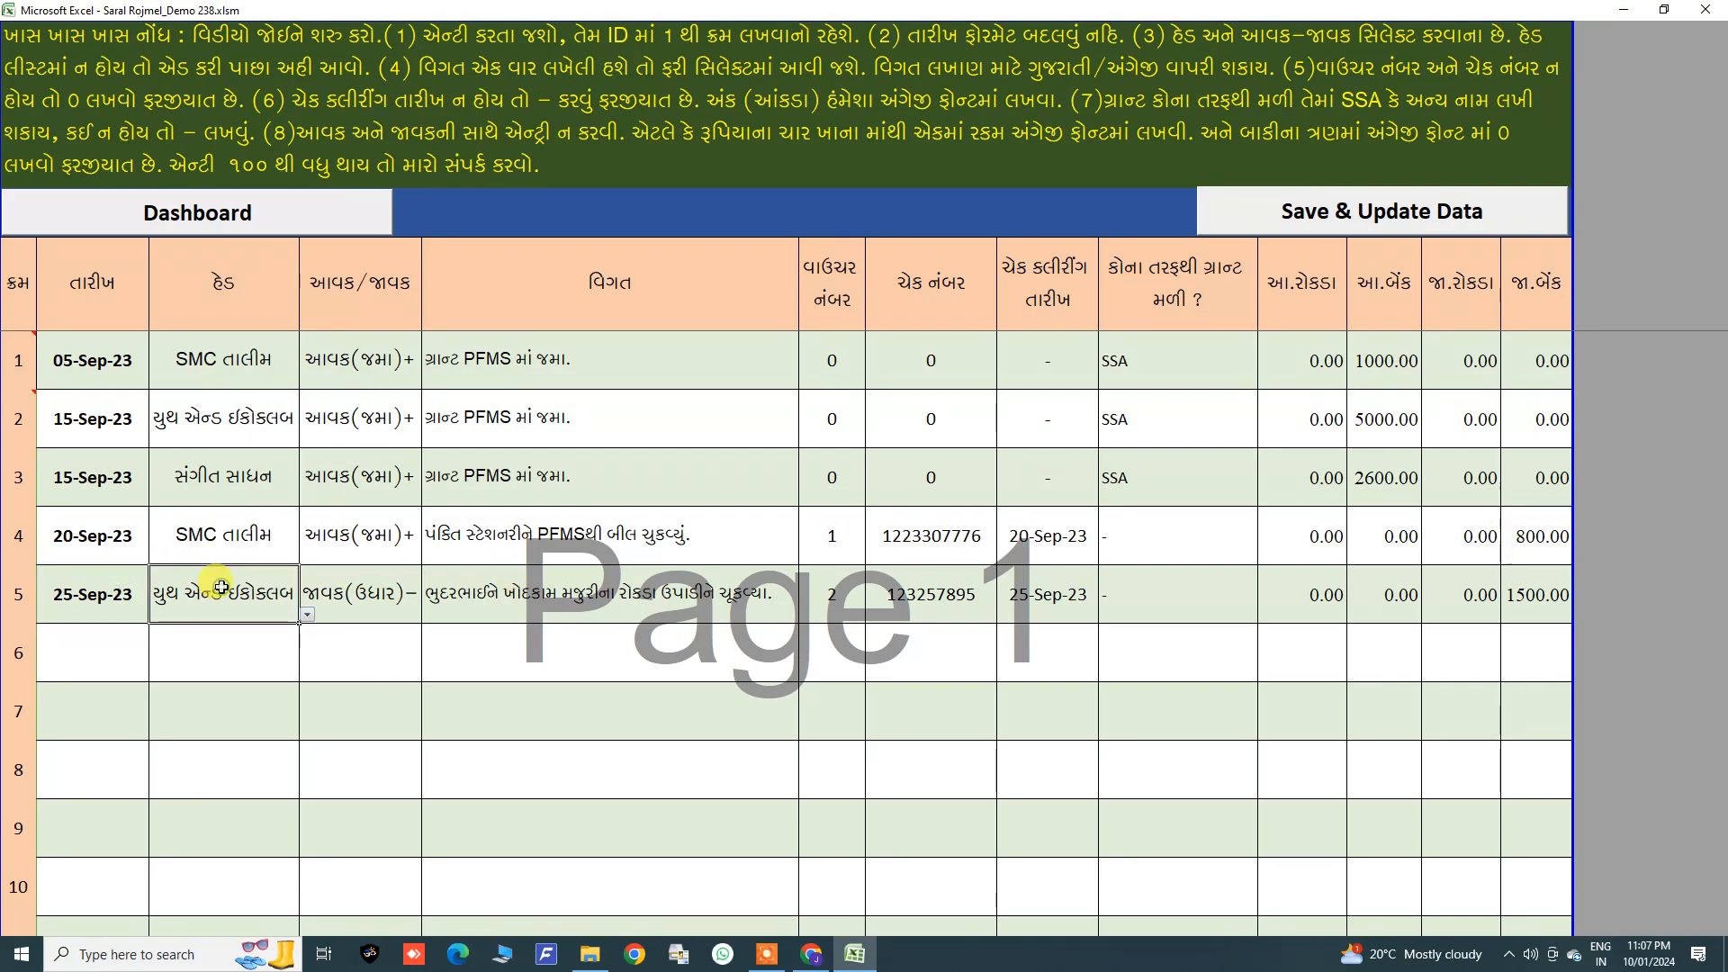
click(306, 614)
click(330, 587)
click(333, 587)
click(429, 613)
click(458, 592)
click(504, 587)
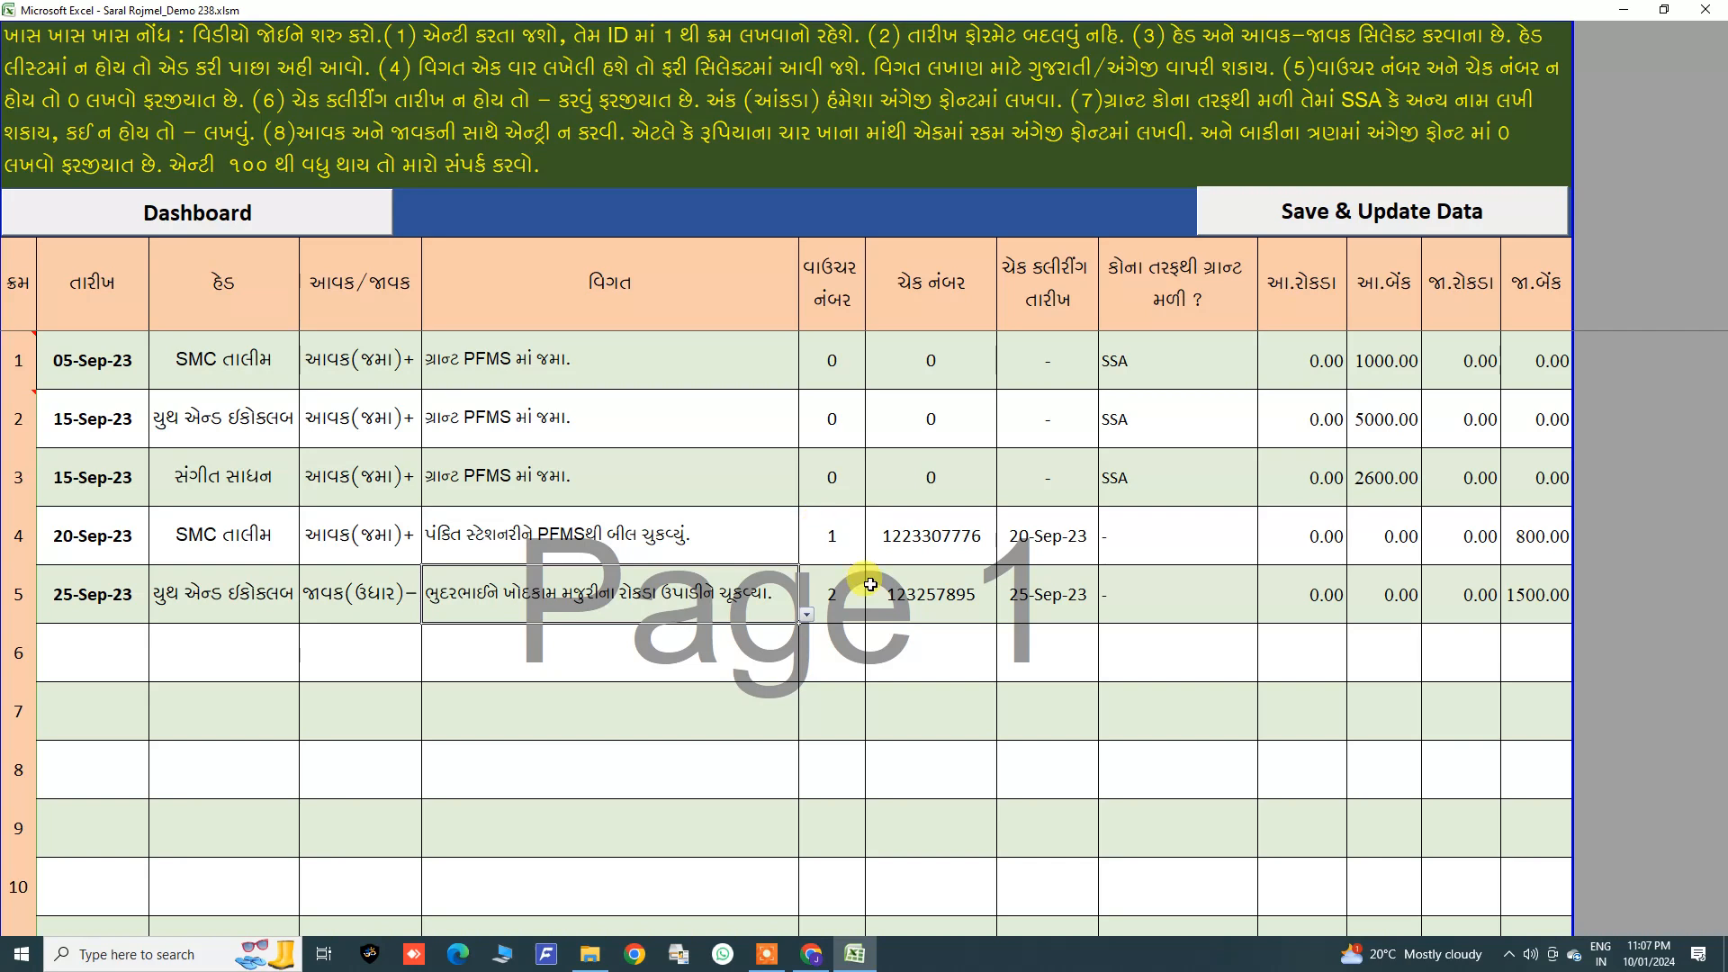
click(1035, 594)
click(1206, 589)
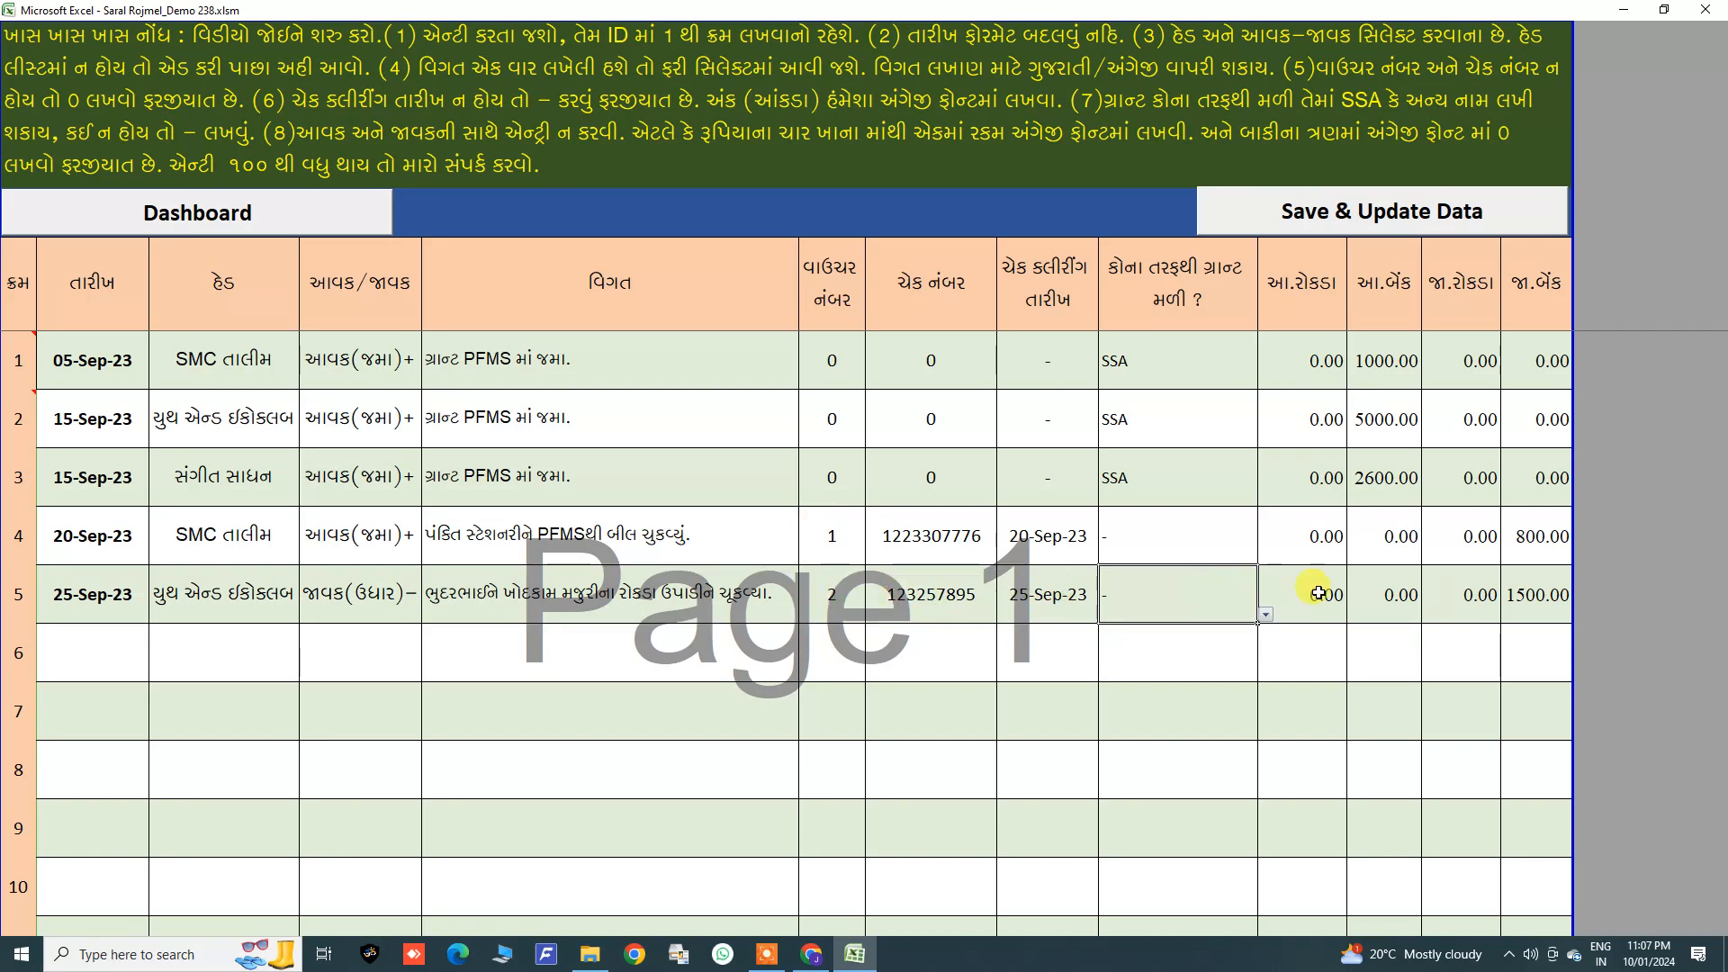
click(1318, 592)
click(1457, 593)
click(1552, 594)
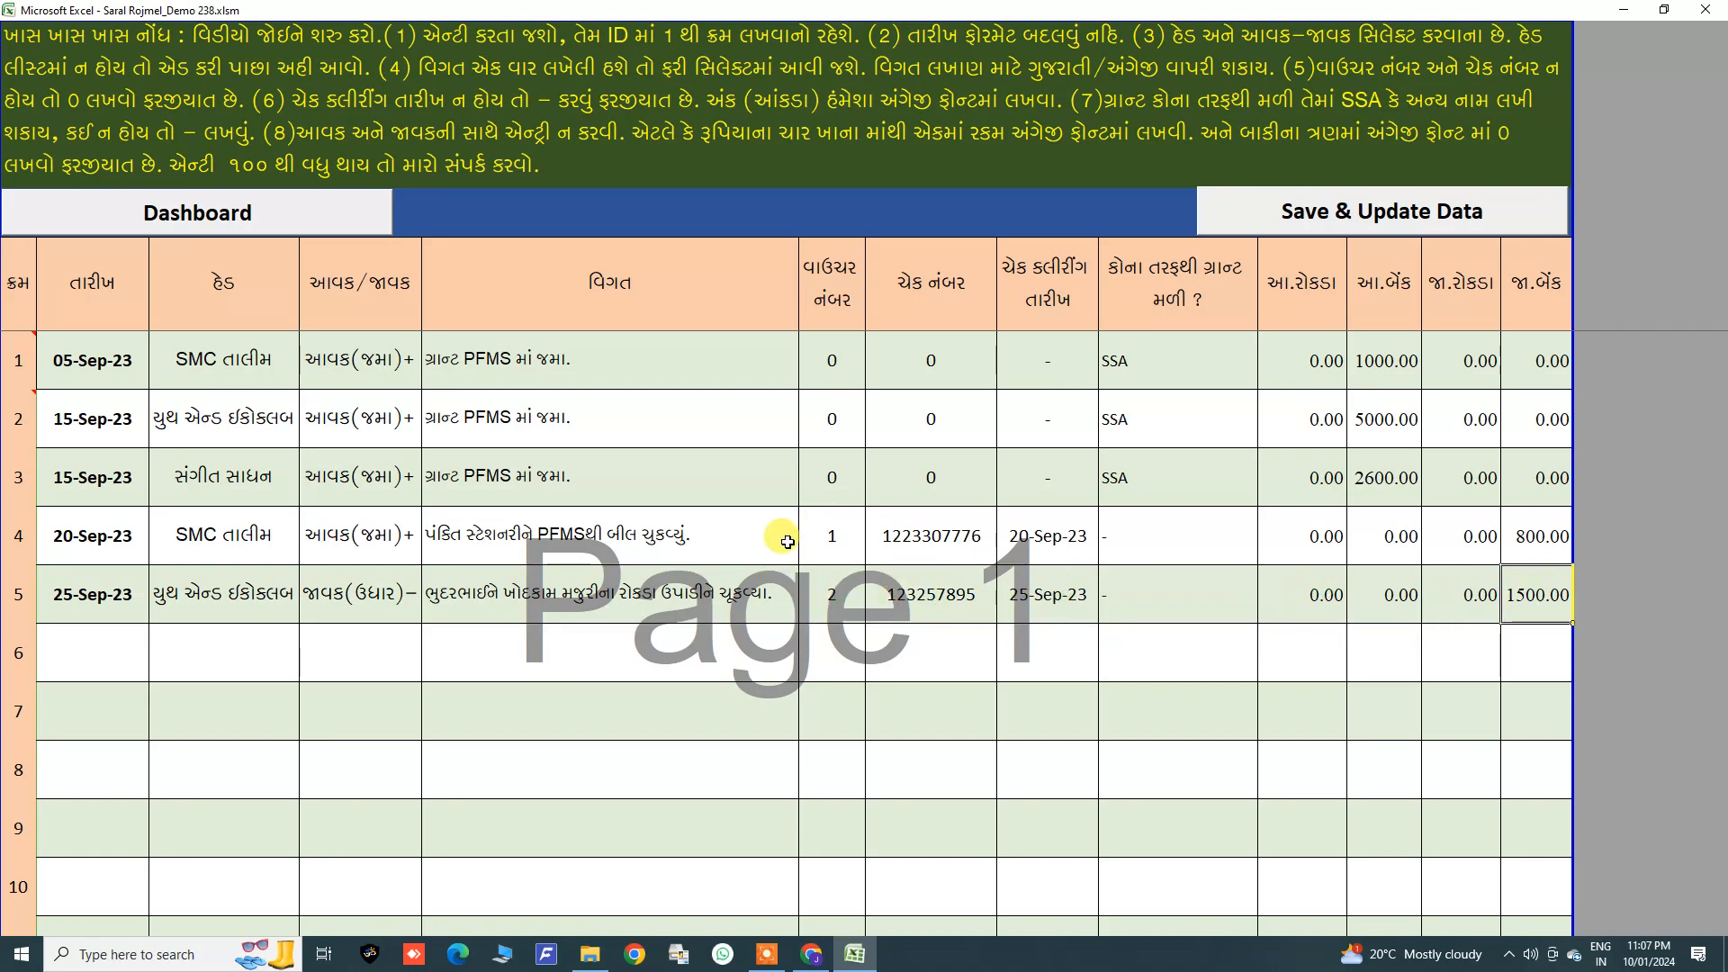
Step: Start a sixth voucher entry dated 1-1-24
click(78, 647)
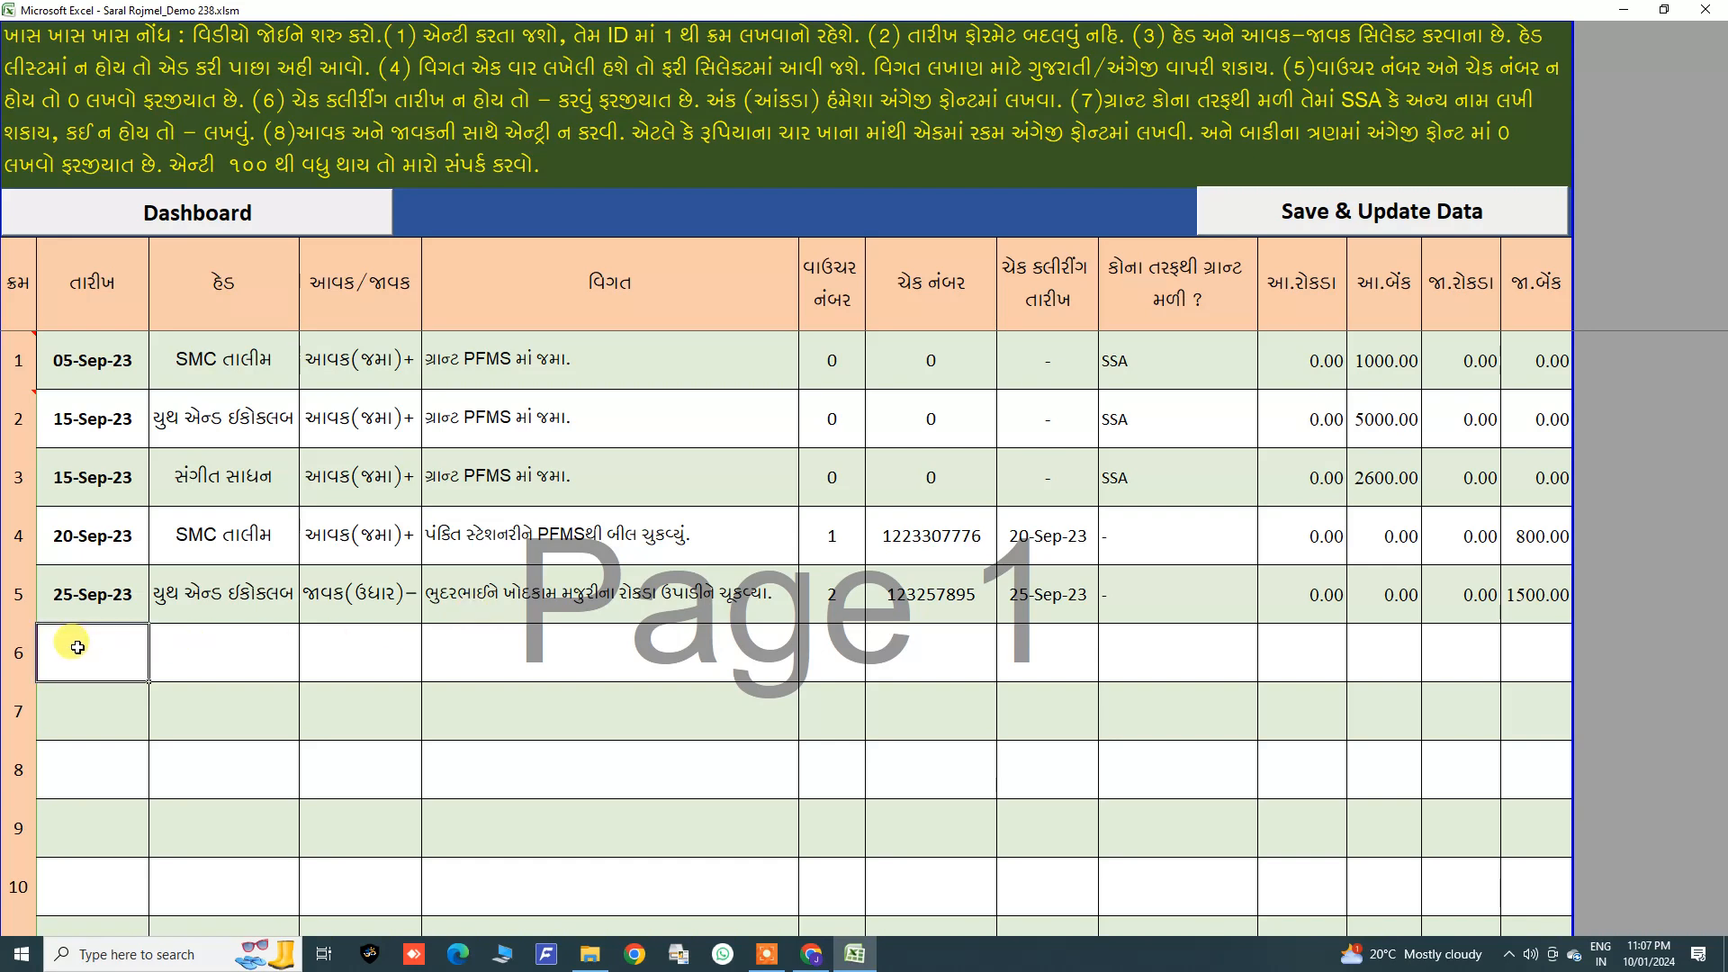
text(1-1-24)
key(Return)
Step: Set the sixth entry's head to ઉજાસ ભણી and its type to આવક(જમા)+
click(205, 646)
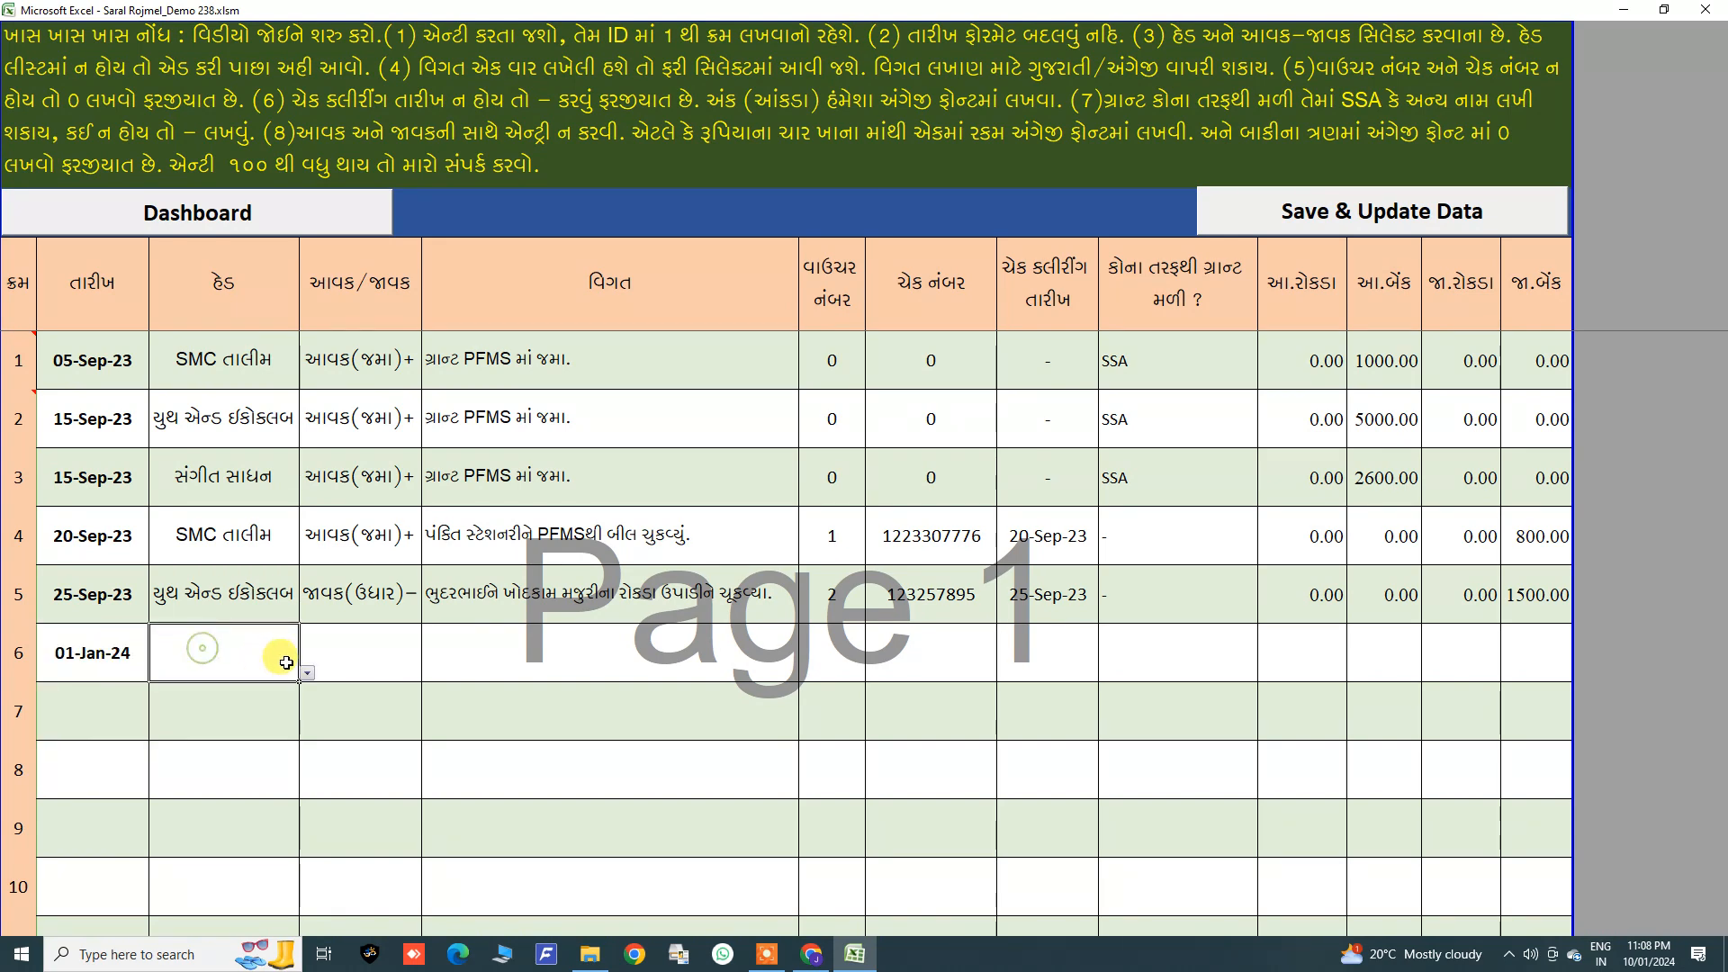
click(307, 673)
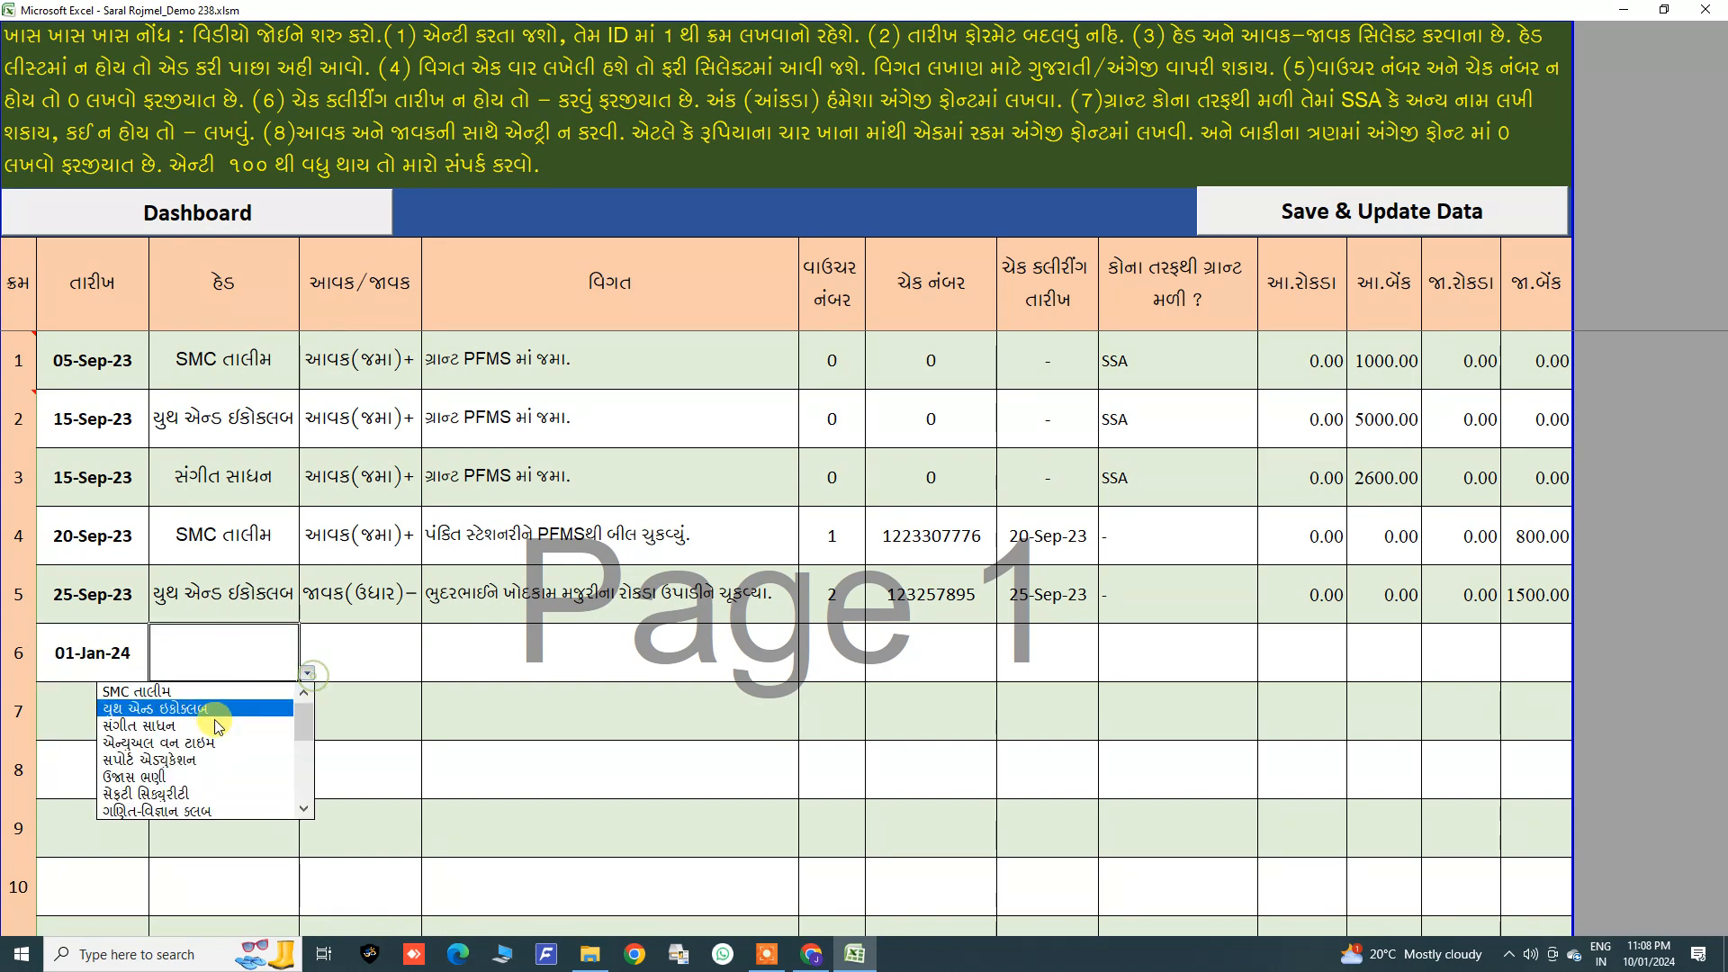
click(135, 775)
click(357, 656)
click(429, 673)
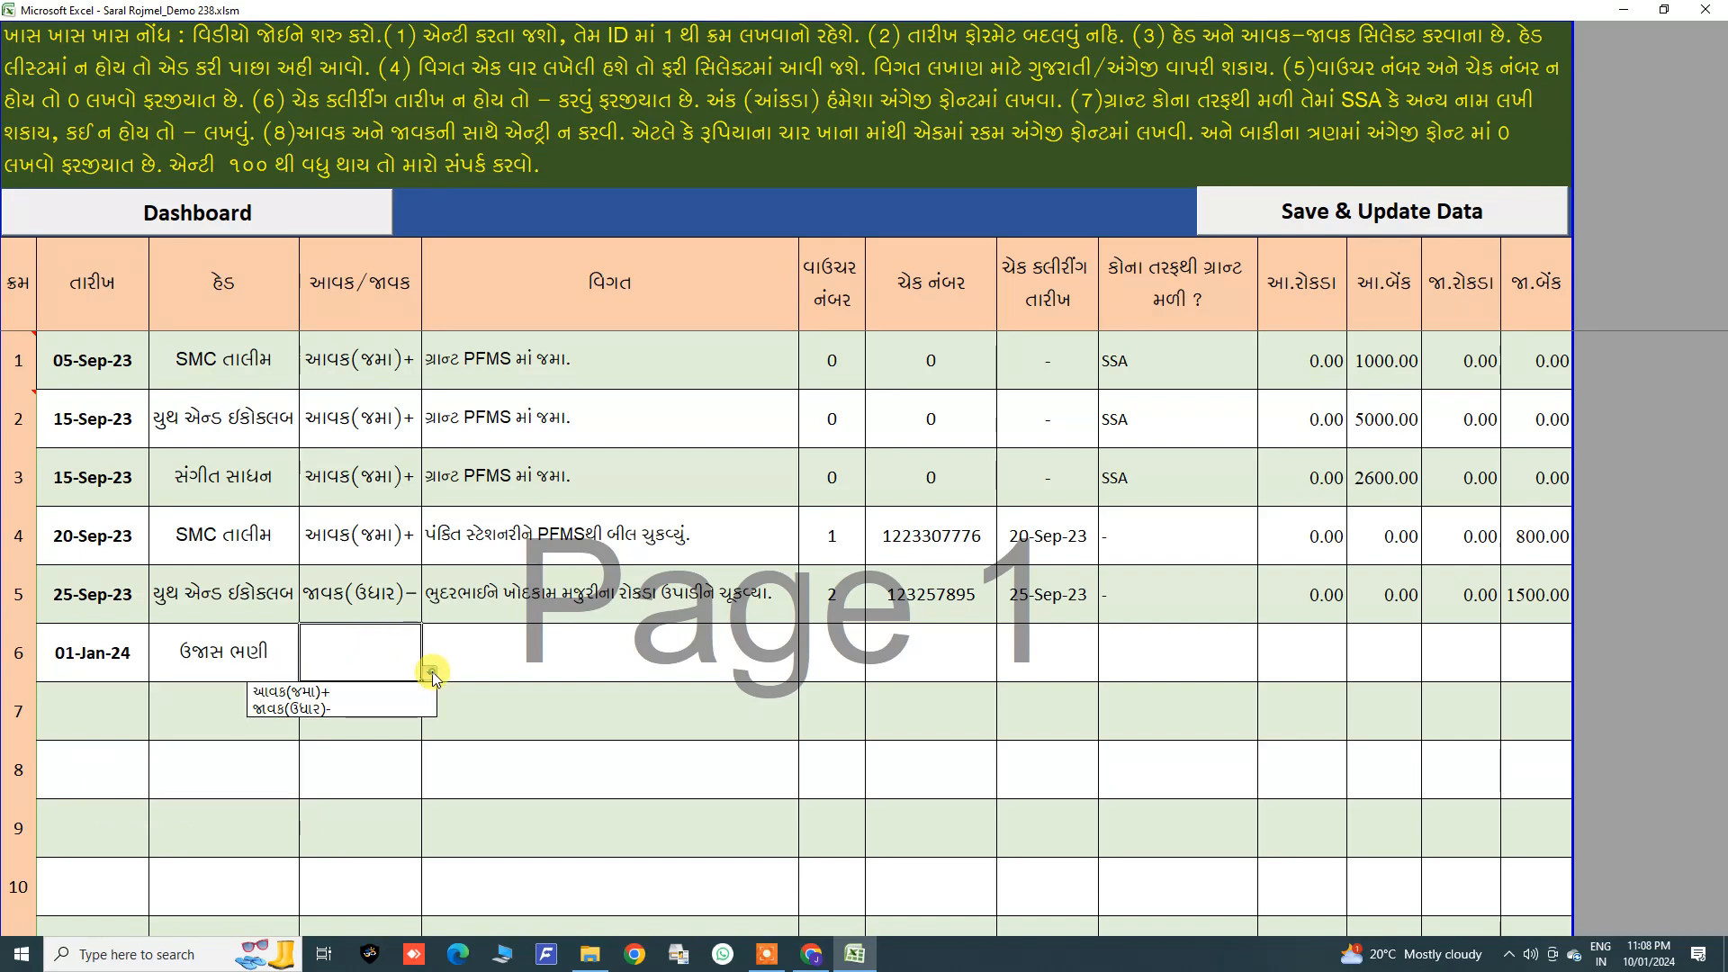
click(334, 687)
Step: Choose ગ્રાન્ટ PFMS માં જમા. as the sixth entry's particulars
click(502, 657)
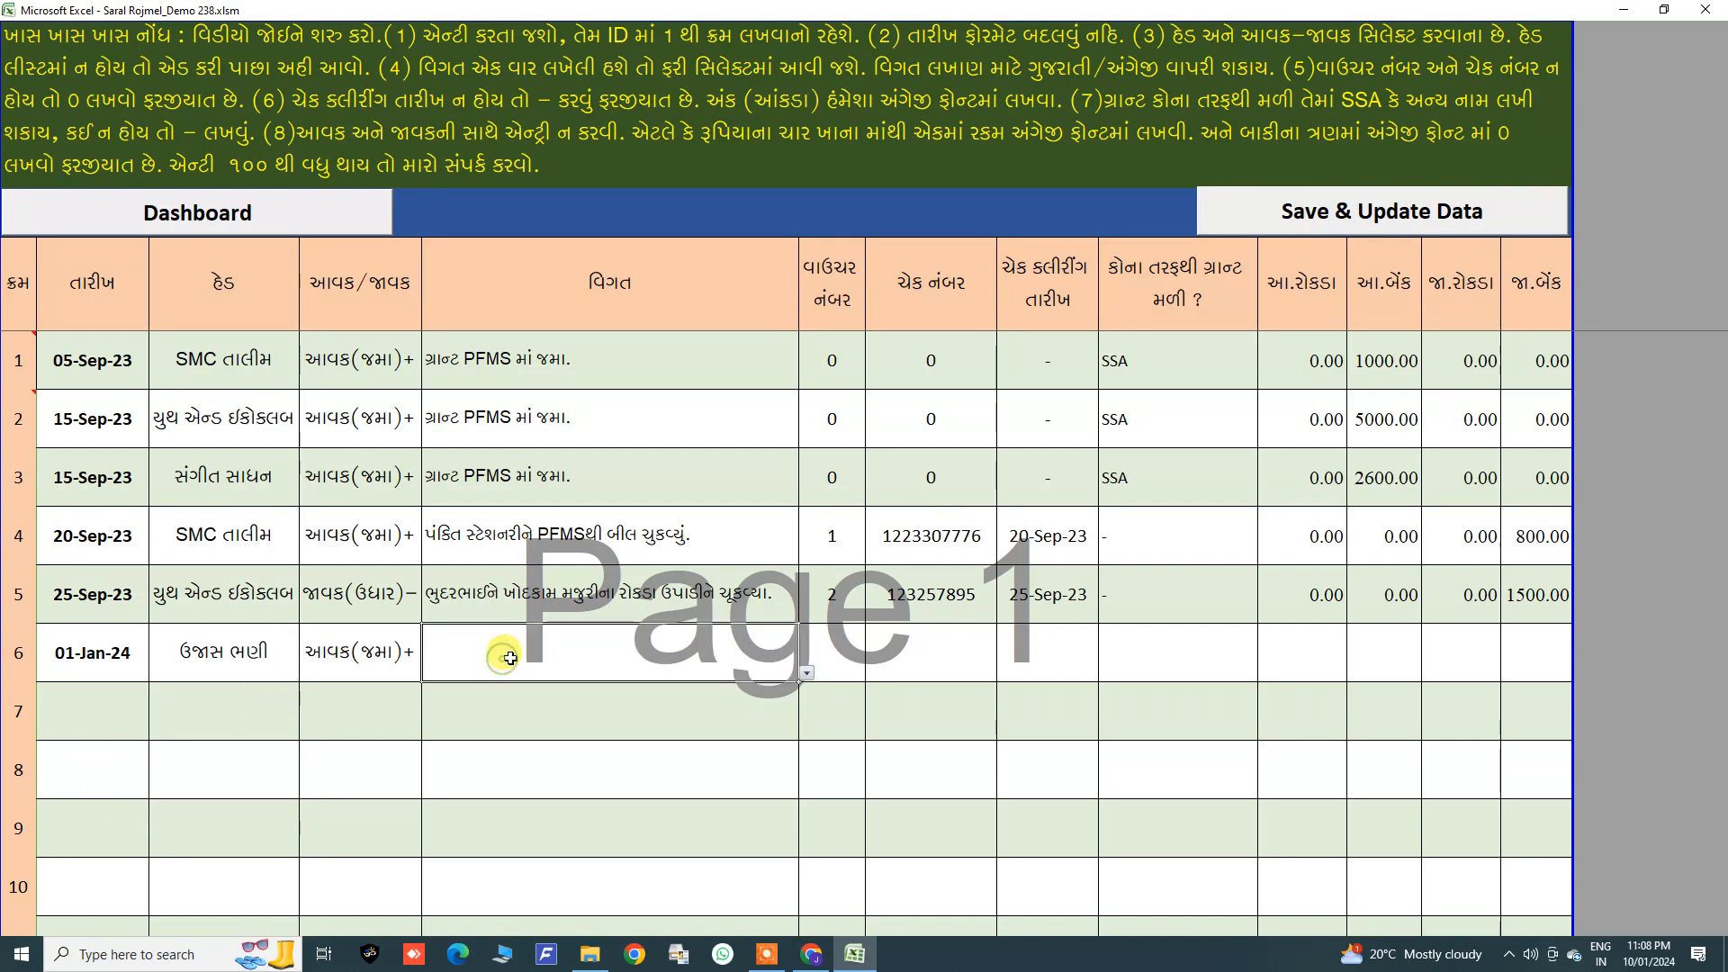
click(805, 672)
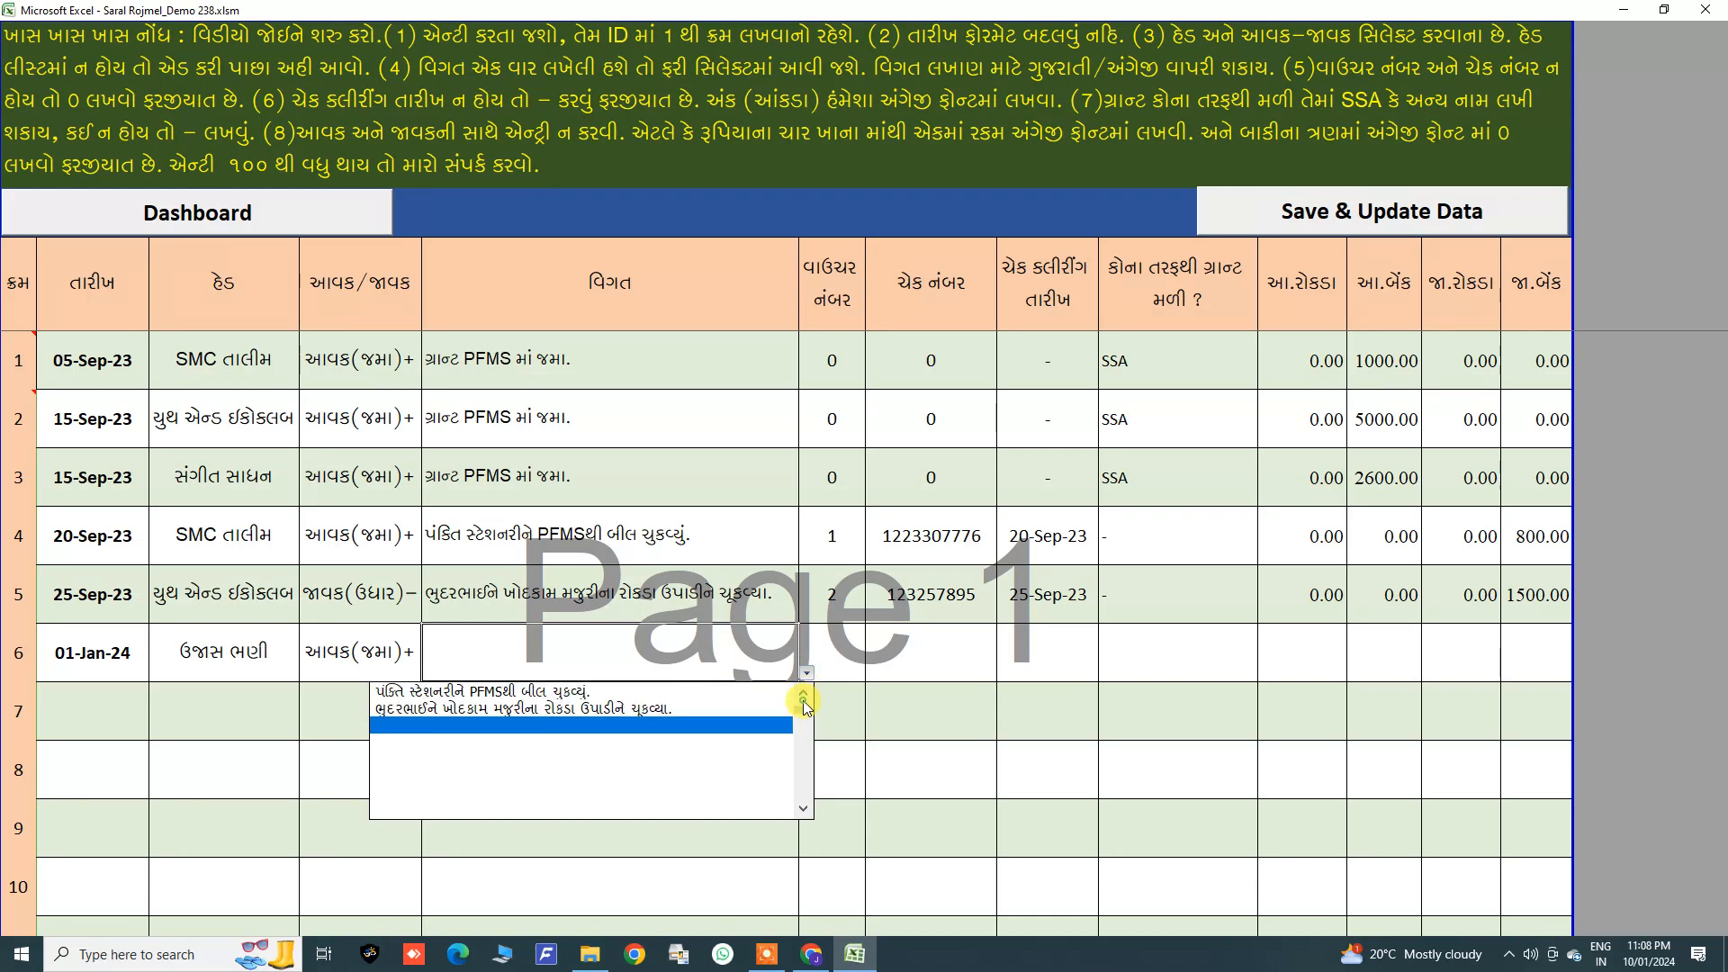
click(418, 690)
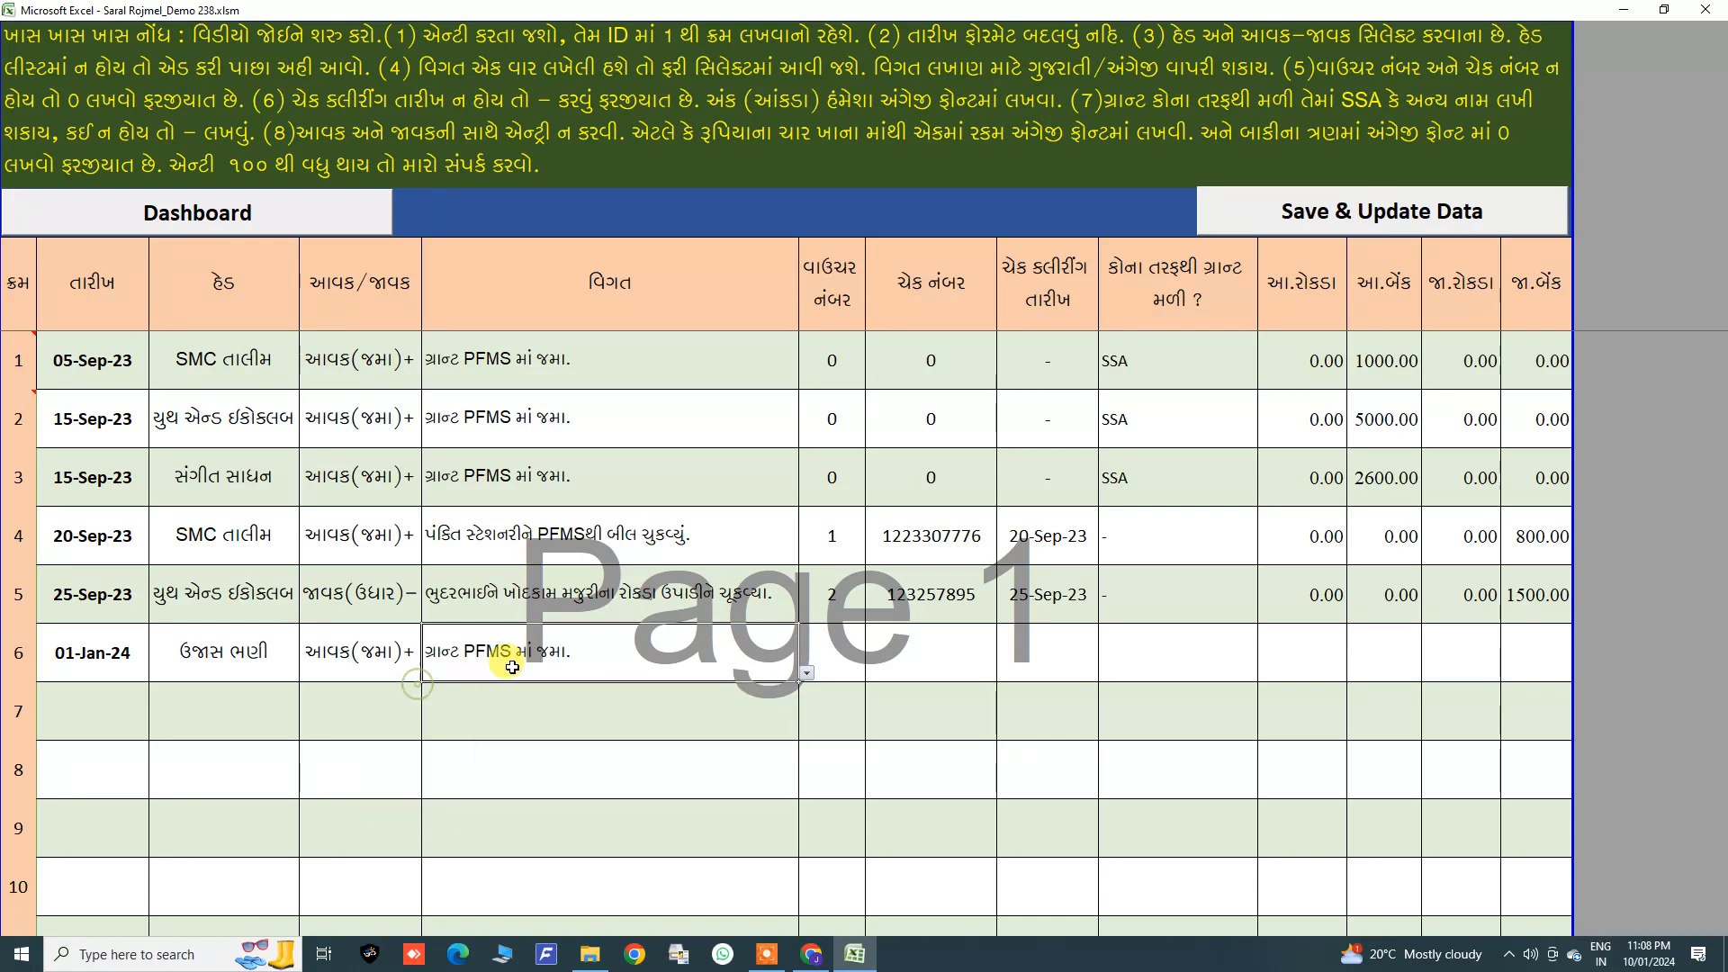
Step: Enter voucher number 0, cheque number 0, clearing date - and grant source SSA for the sixth entry
click(849, 657)
text(0)
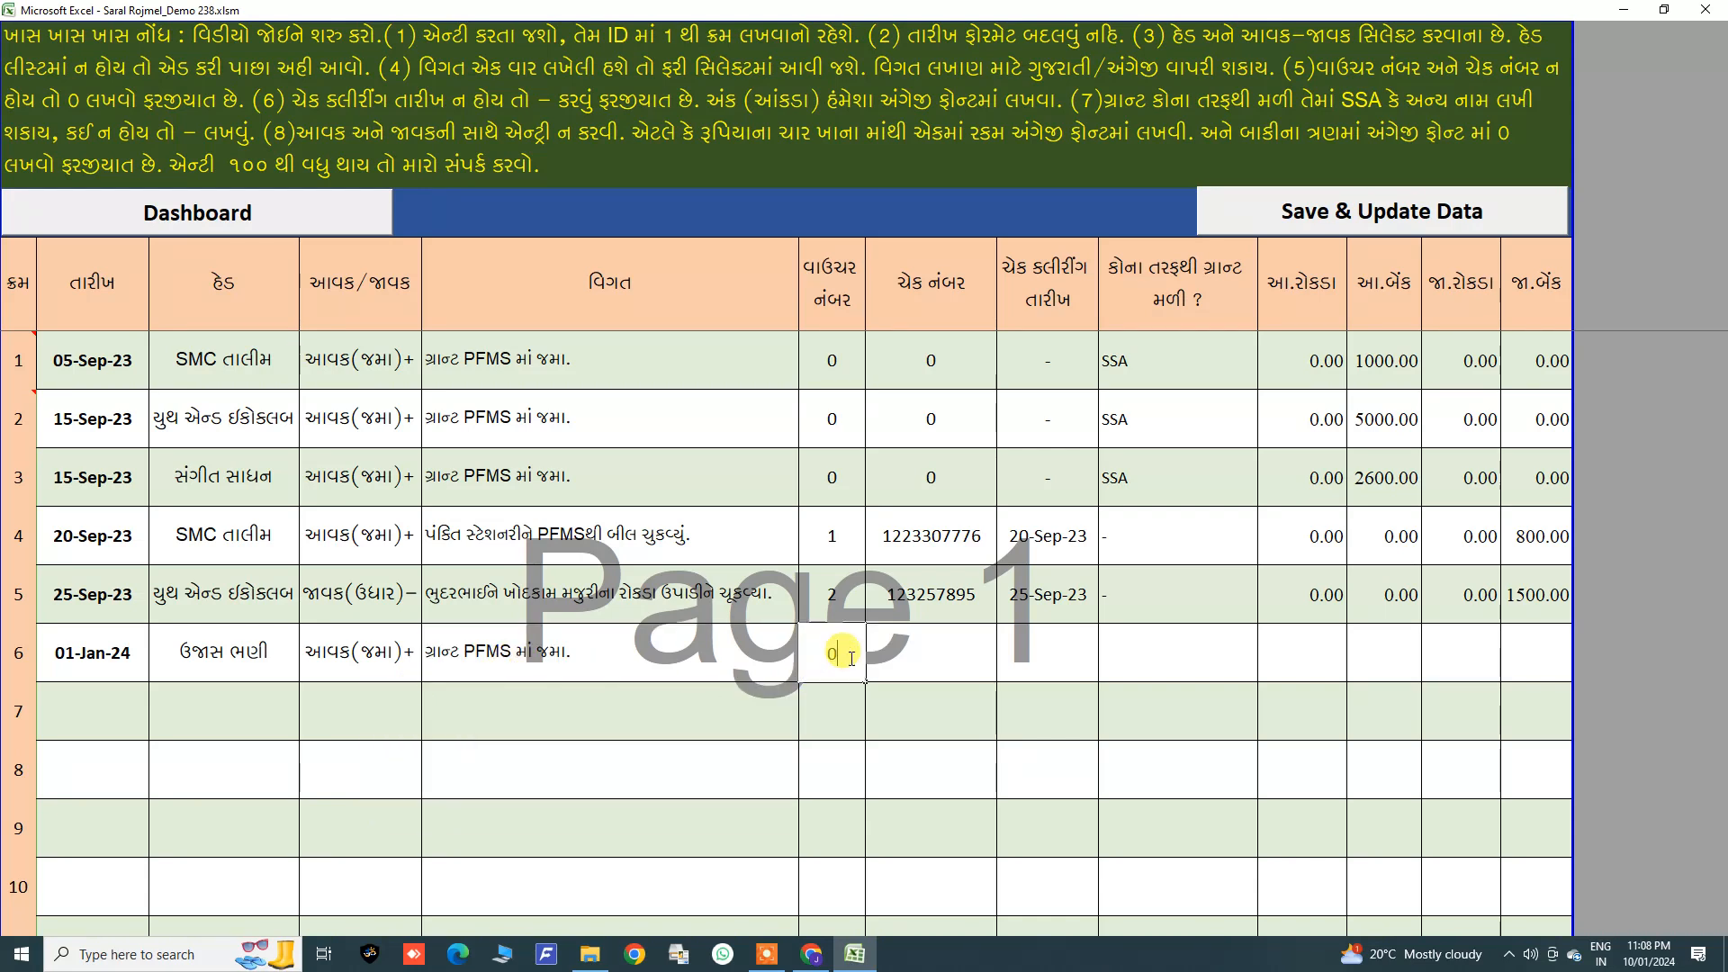
key(Tab)
text(0)
key(Tab)
text(-)
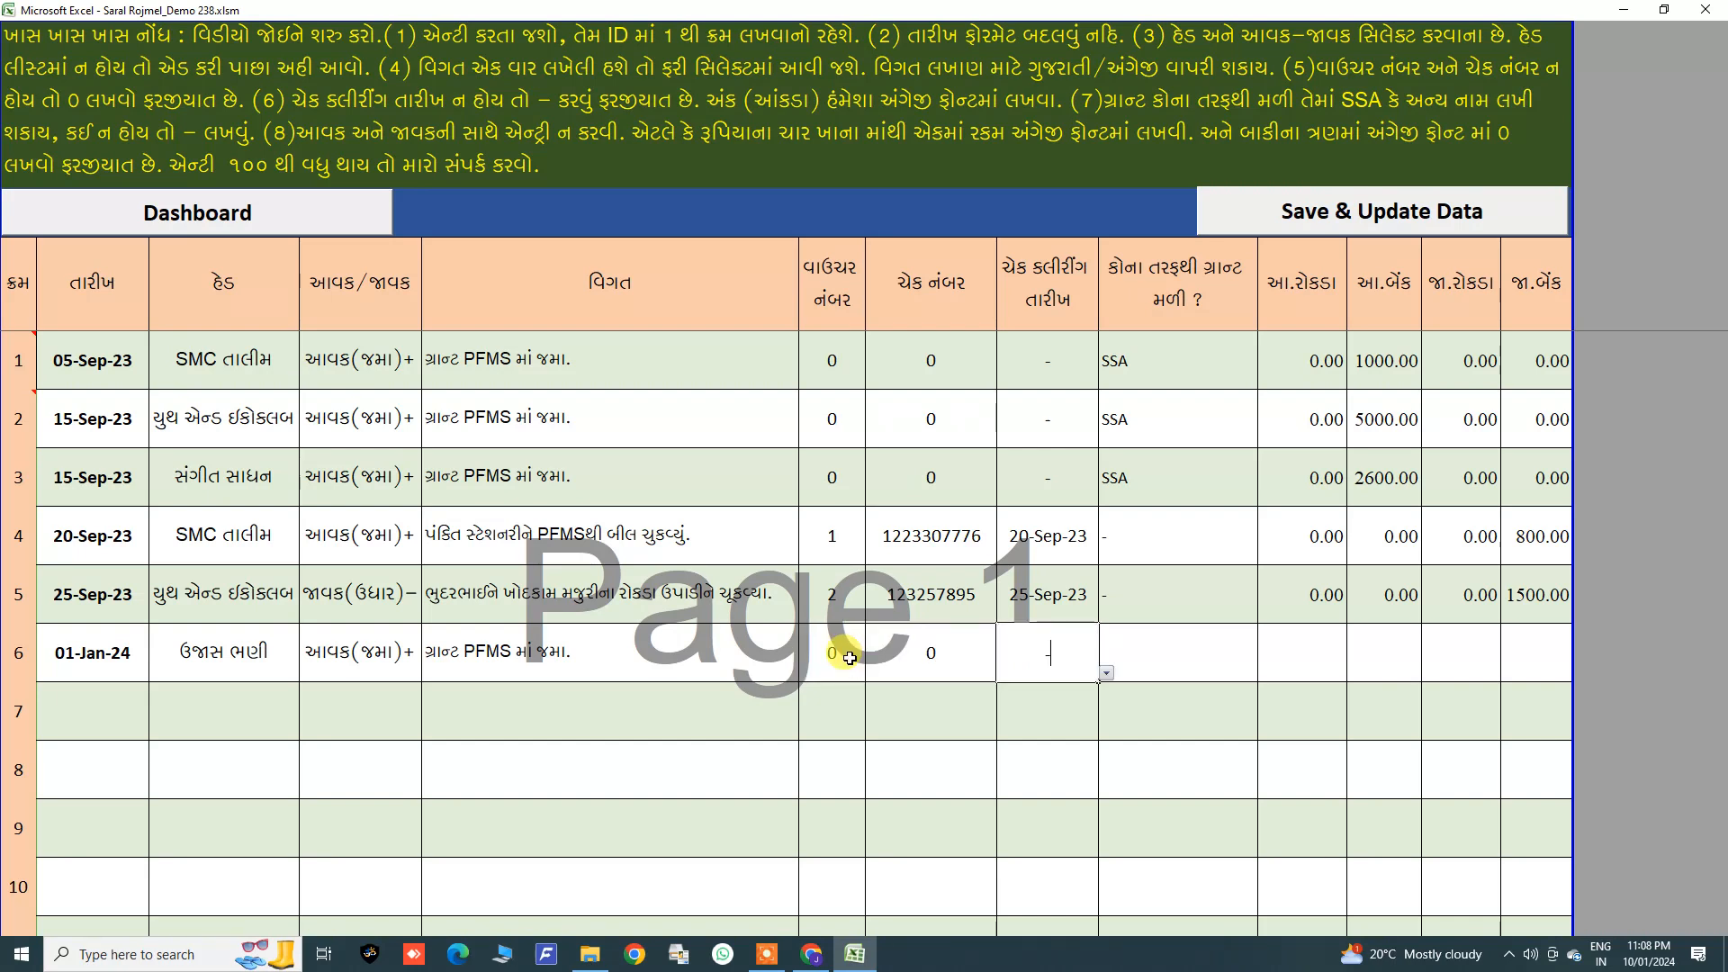
key(Tab)
text(ssa)
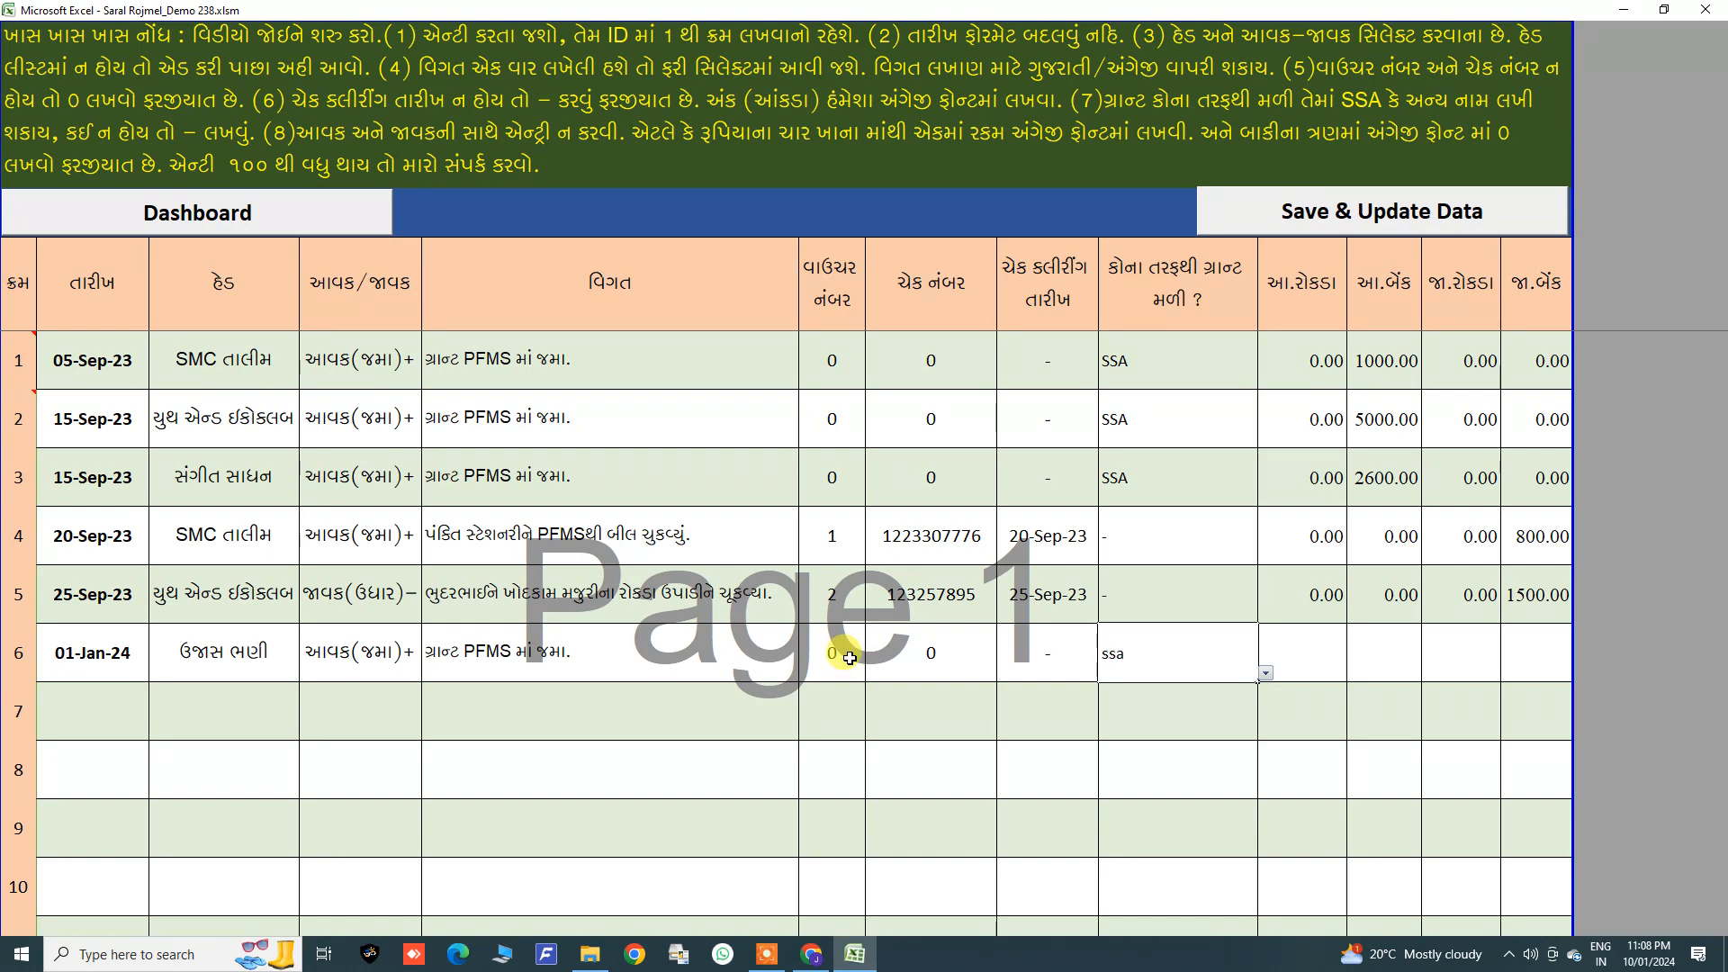
Step: Enter 0 cash receipt, 5000 bank receipt, 0 cash payment and 0 bank payment for the sixth entry
key(Tab)
text(0)
key(Tab)
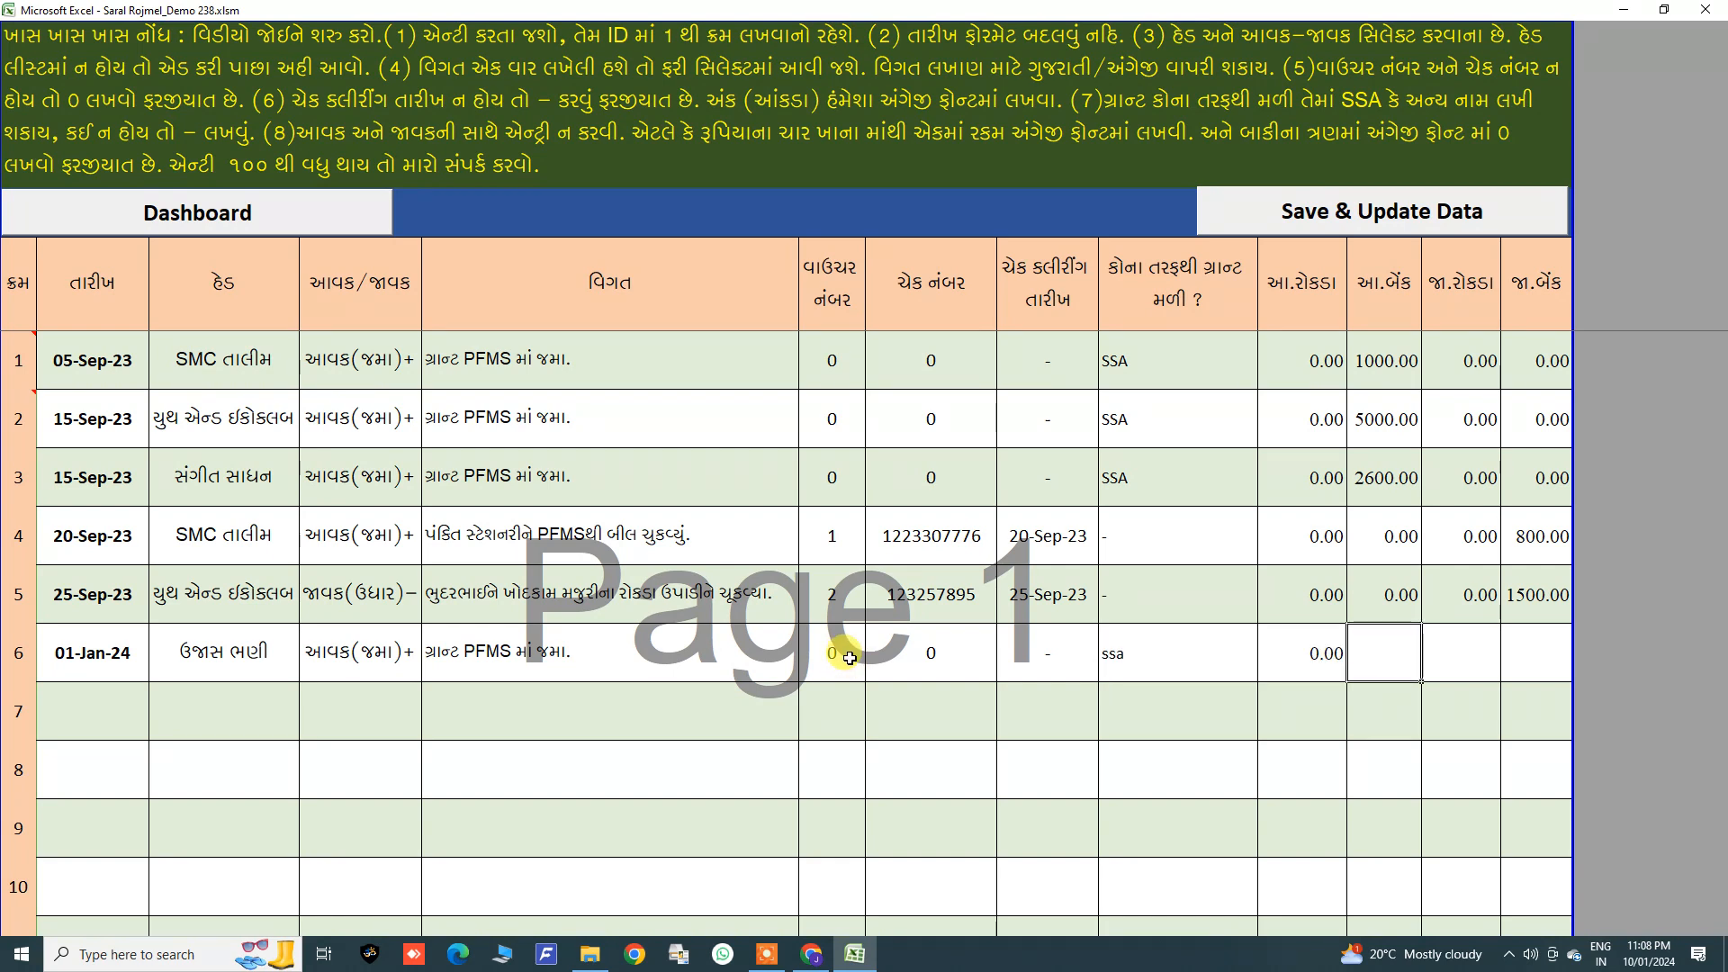
text(5000)
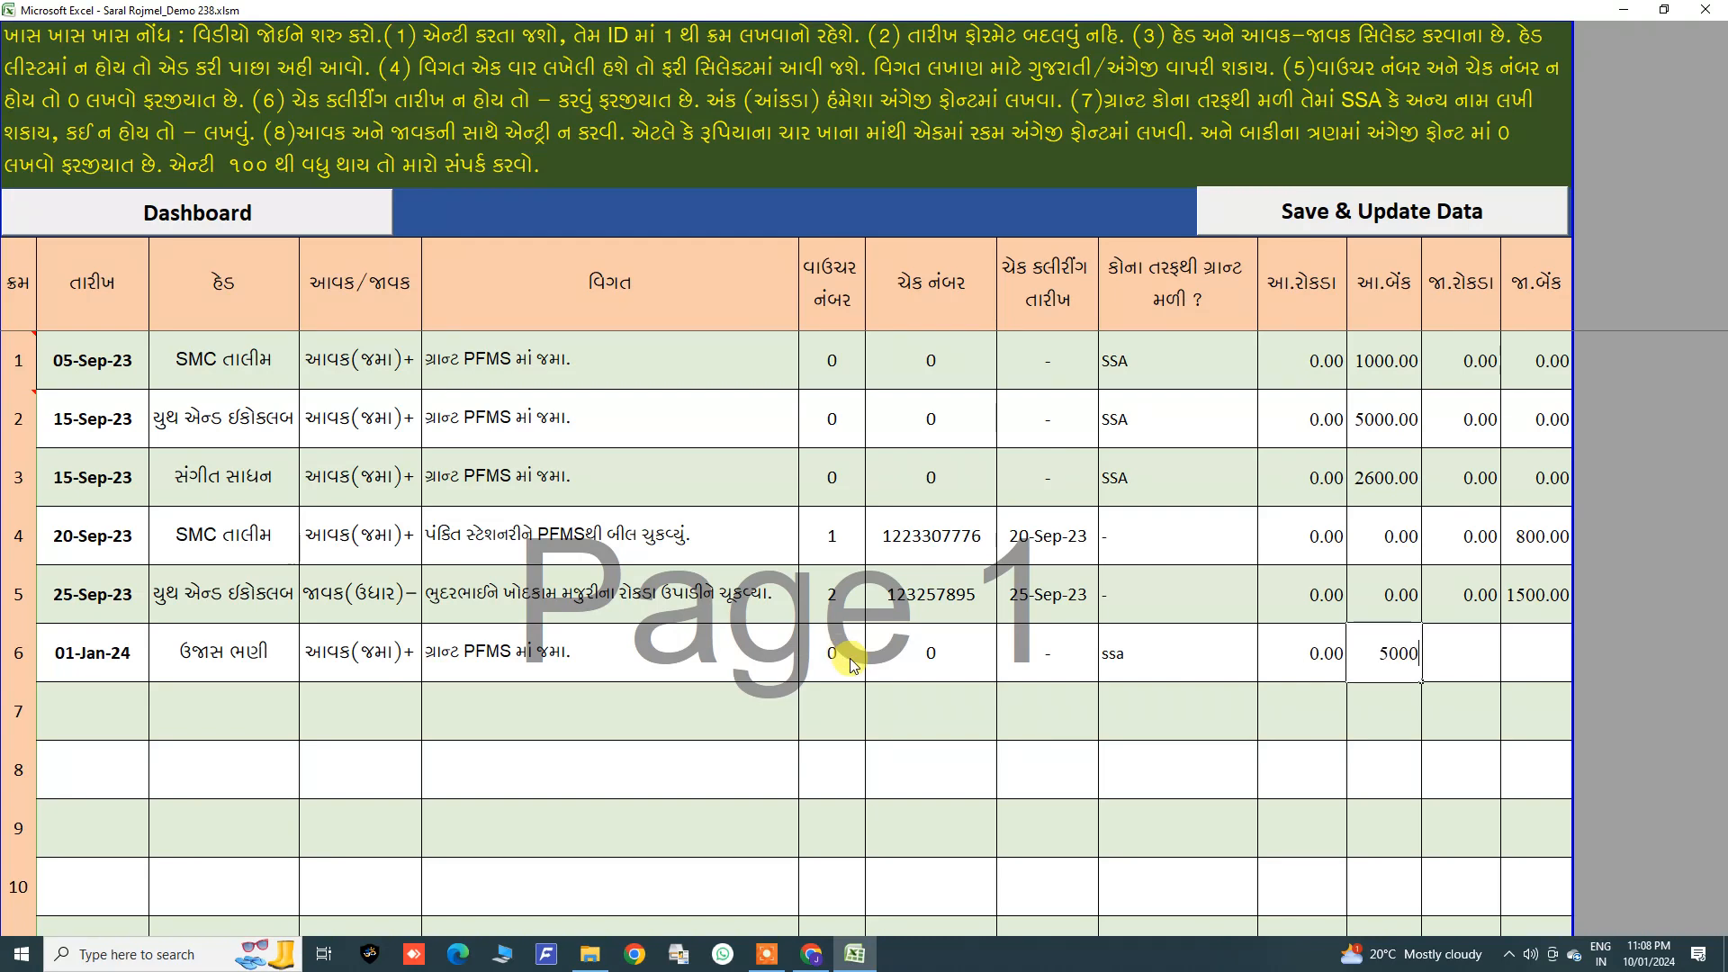
key(Tab)
text(0)
key(Tab)
text(0)
key(Return)
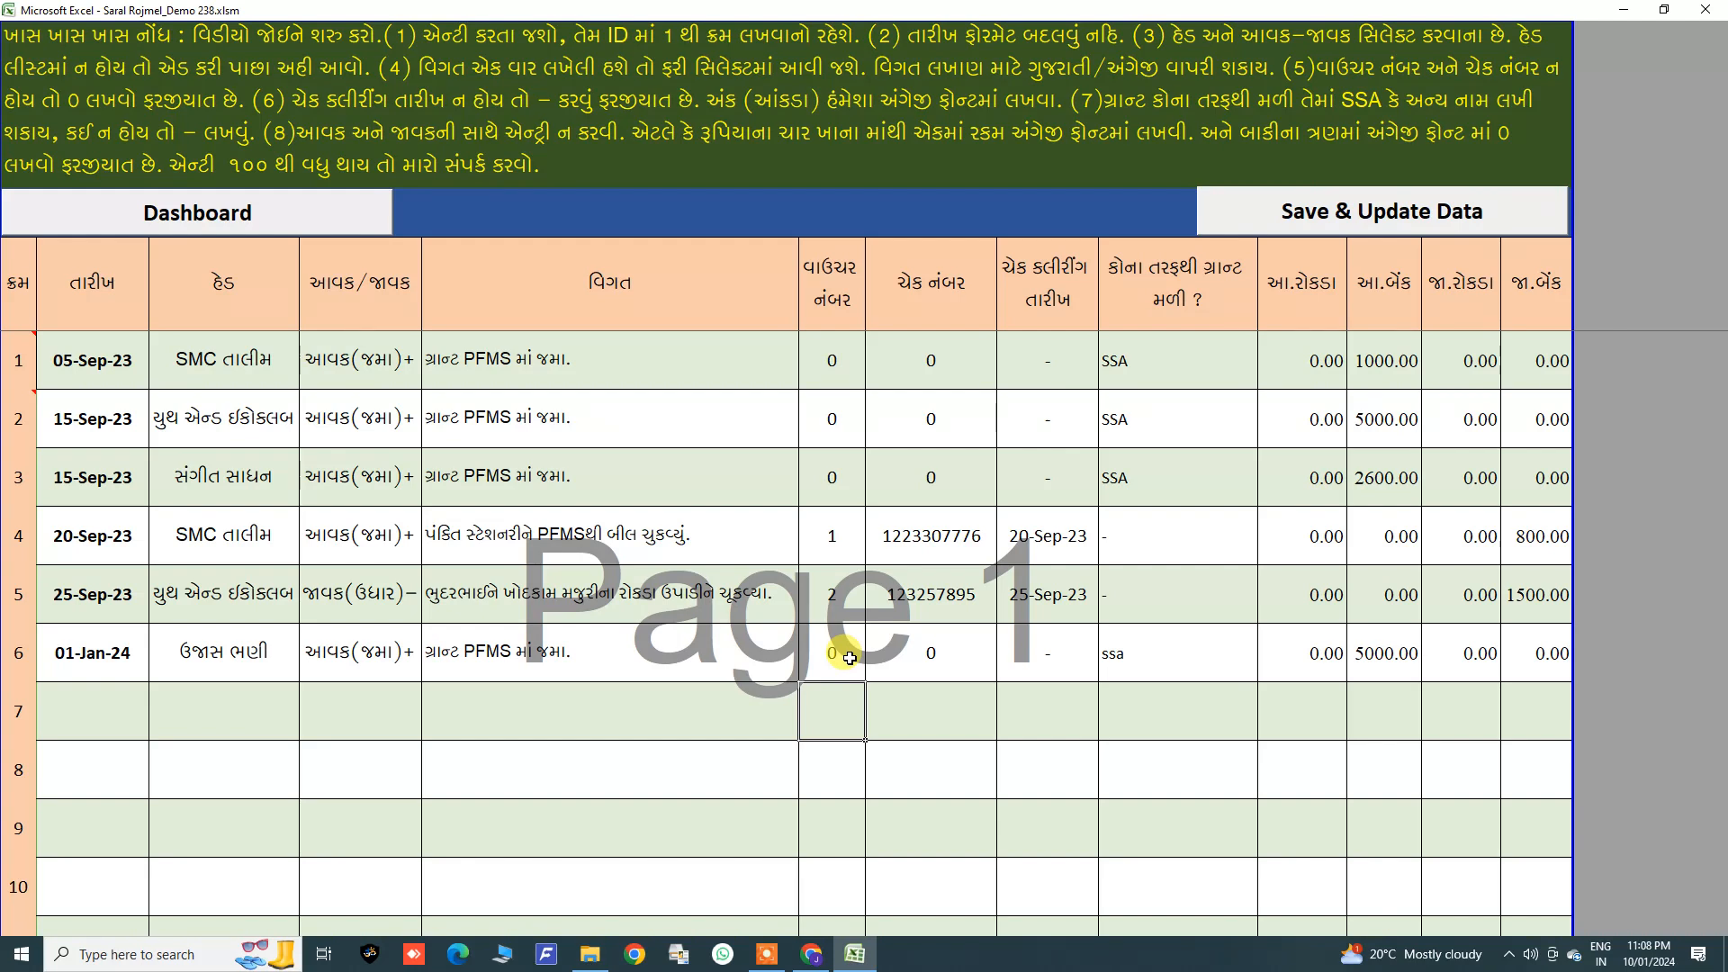
Step: Clear the serial numbers of the empty rows from row 7 downward
click(27, 713)
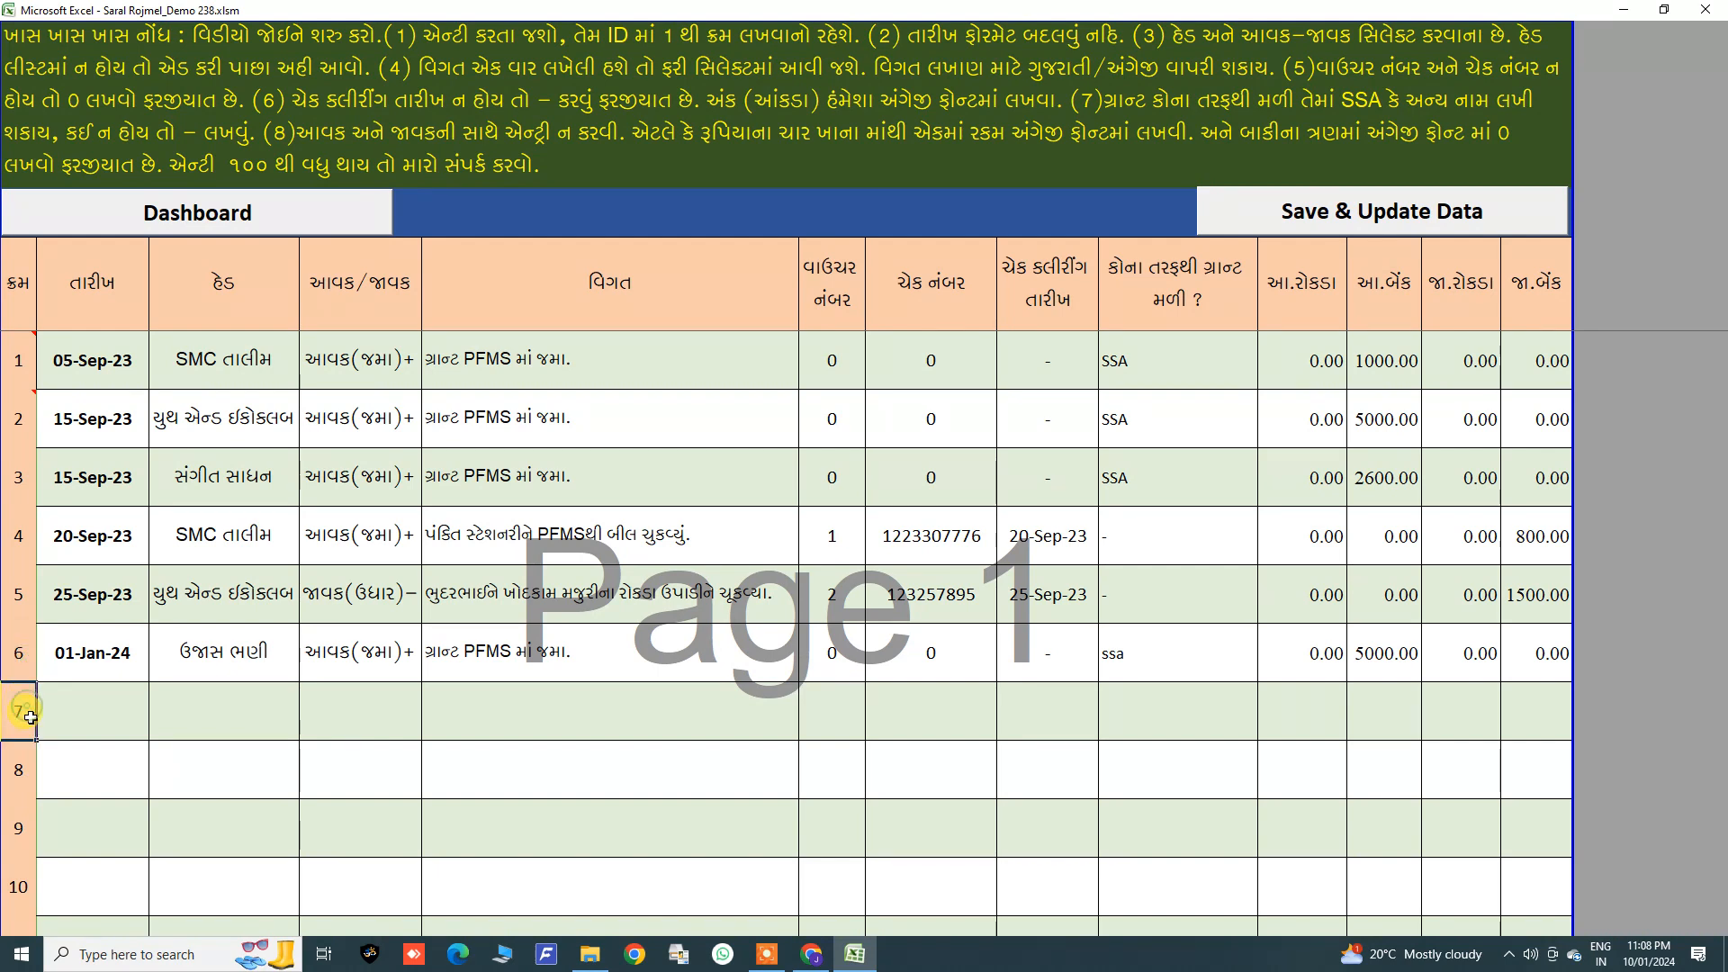
scroll(31, 717, down, 1)
drag(20, 598, 19, 772)
key(Delete)
scroll(648, 585, up, 3)
click(108, 705)
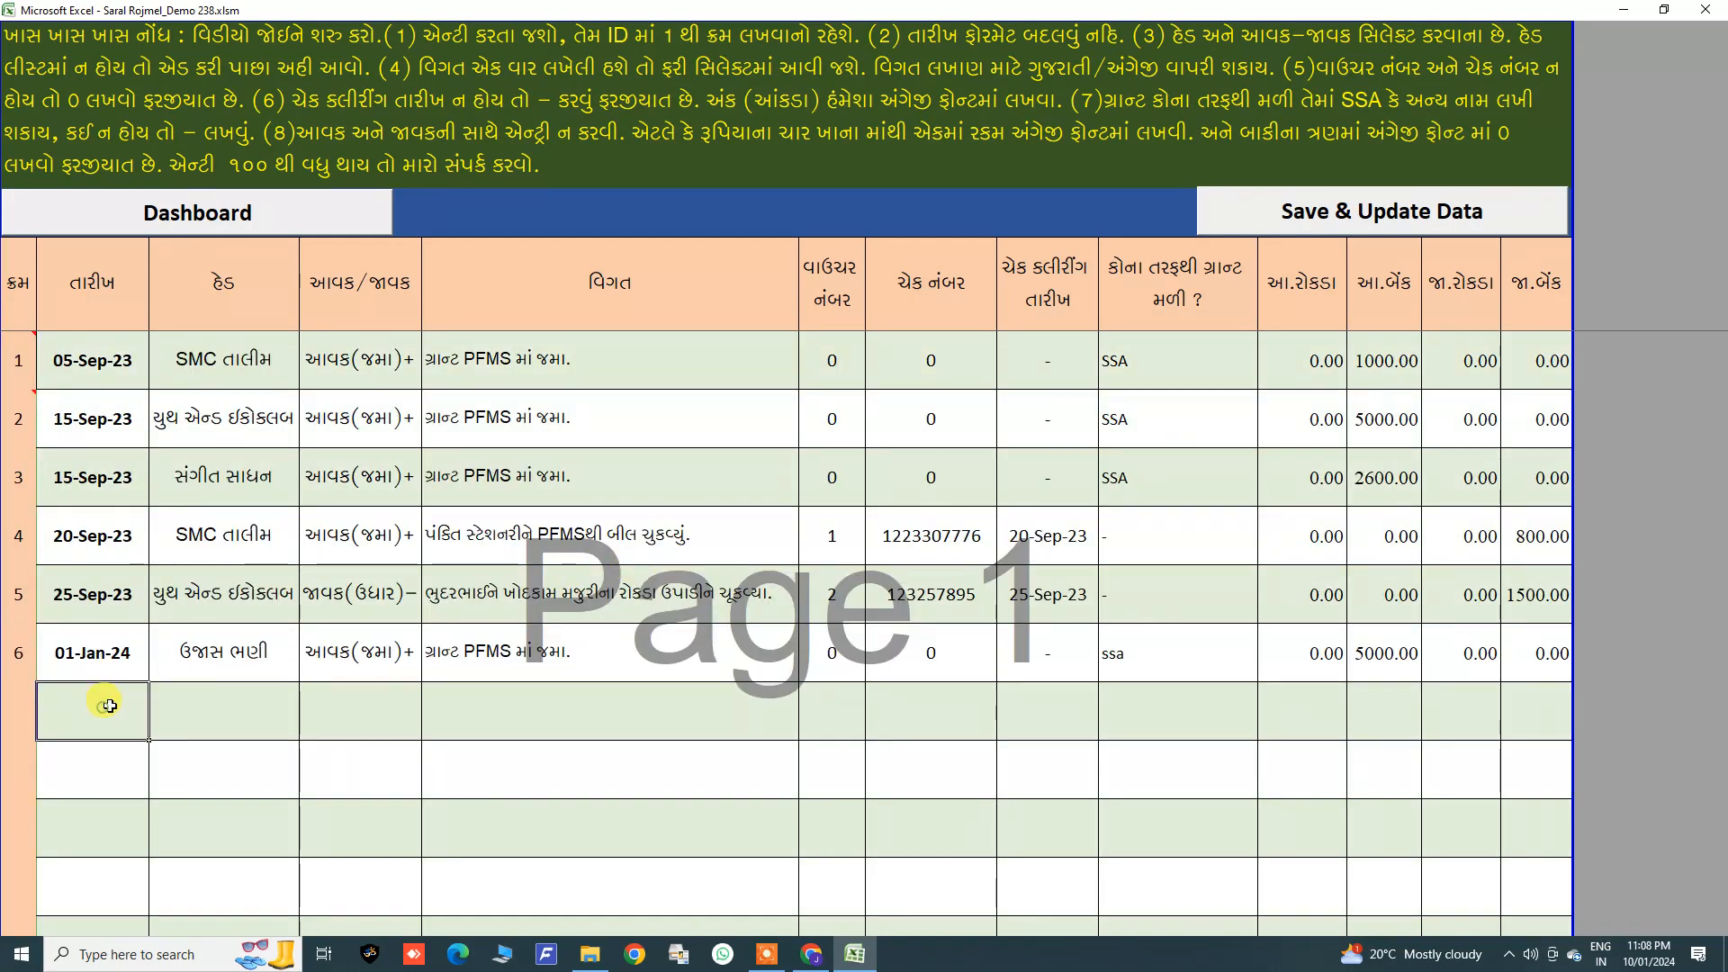
Step: Clear every field of voucher entries 4 to 6, including their dates and heads
click(216, 719)
click(16, 707)
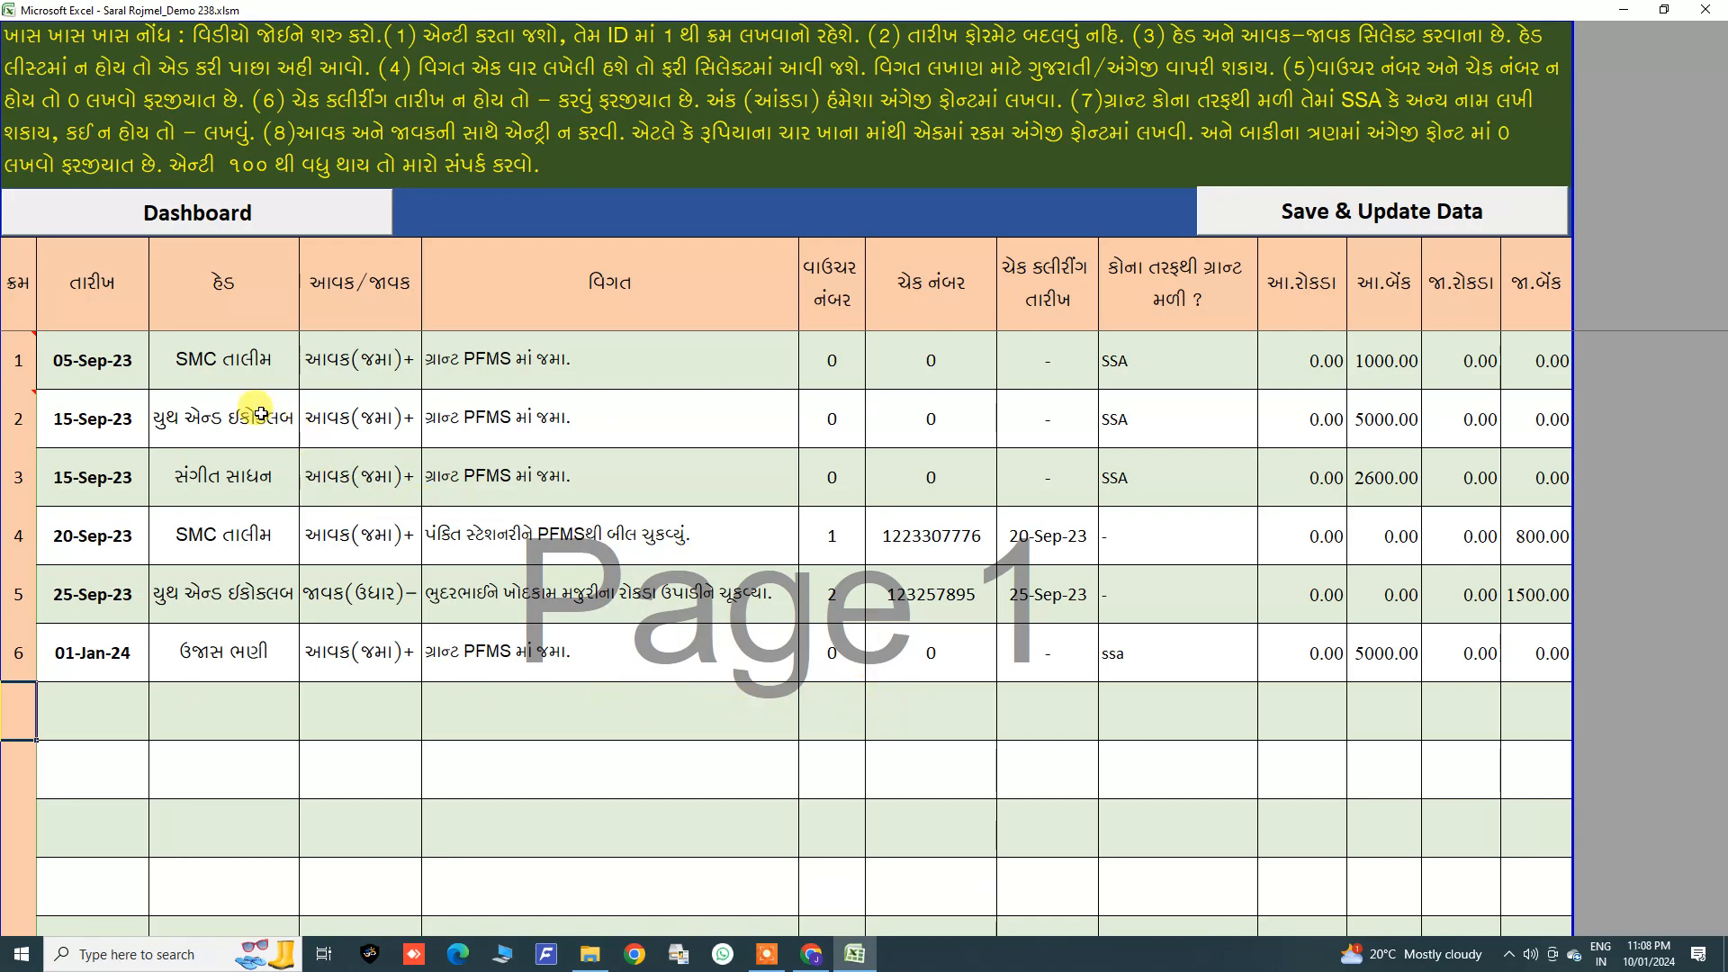
drag(114, 361, 1517, 654)
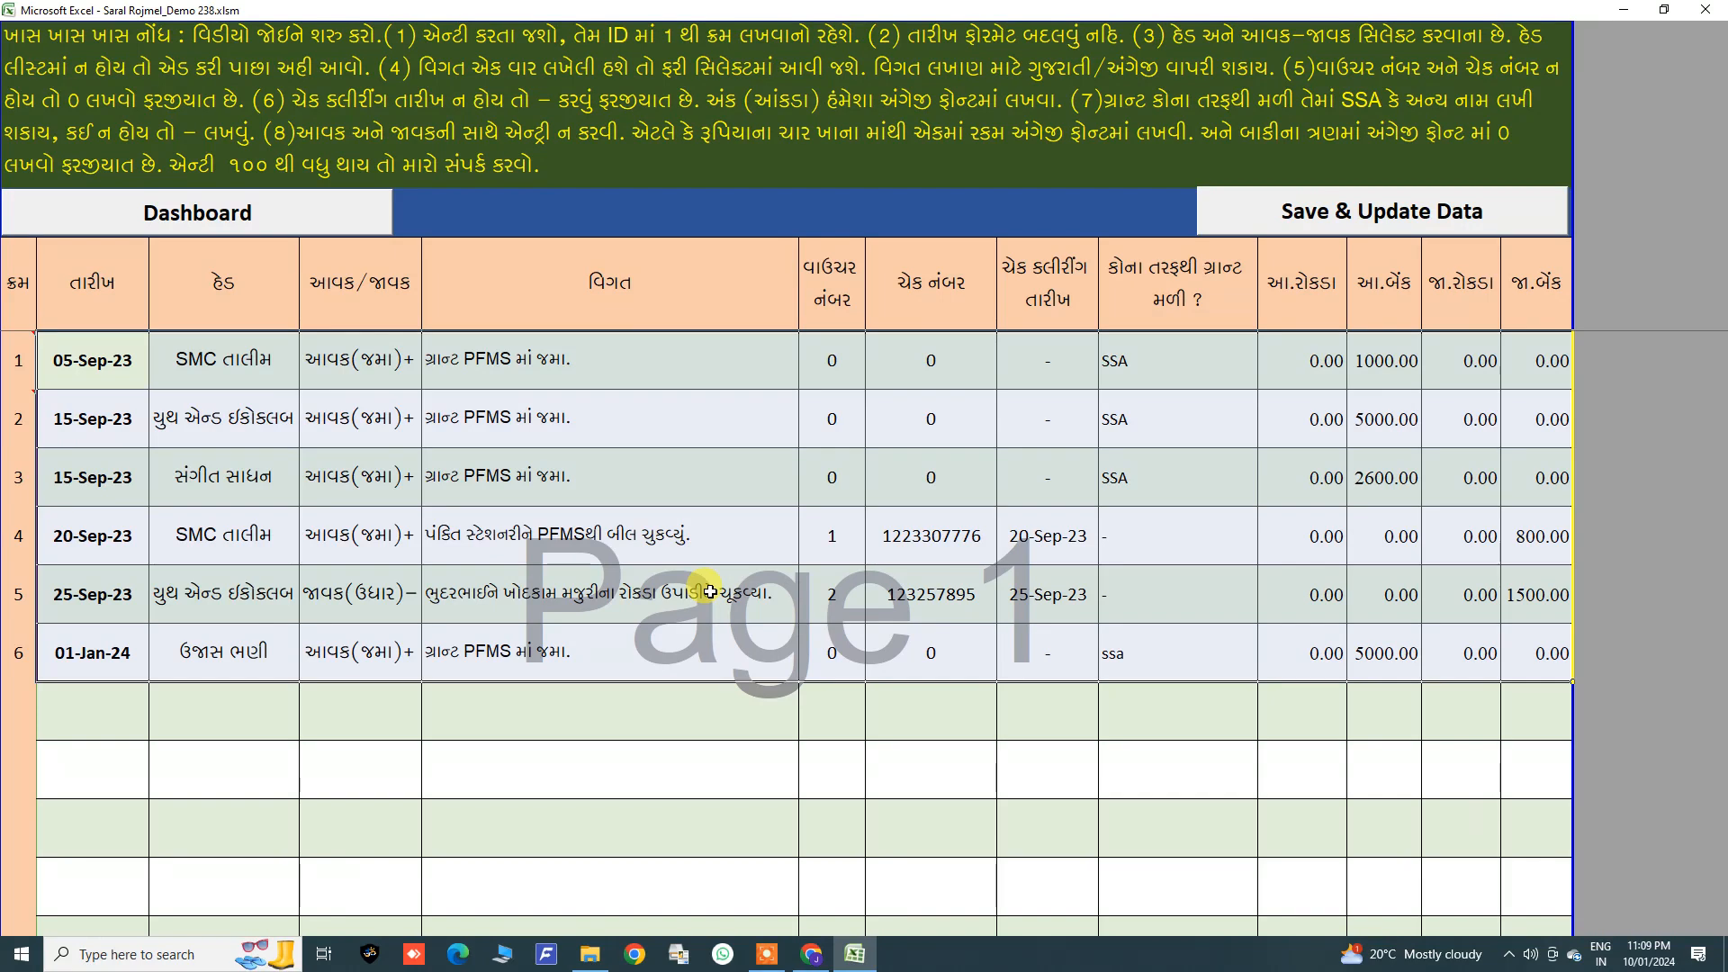
click(186, 744)
drag(92, 535, 803, 662)
click(522, 703)
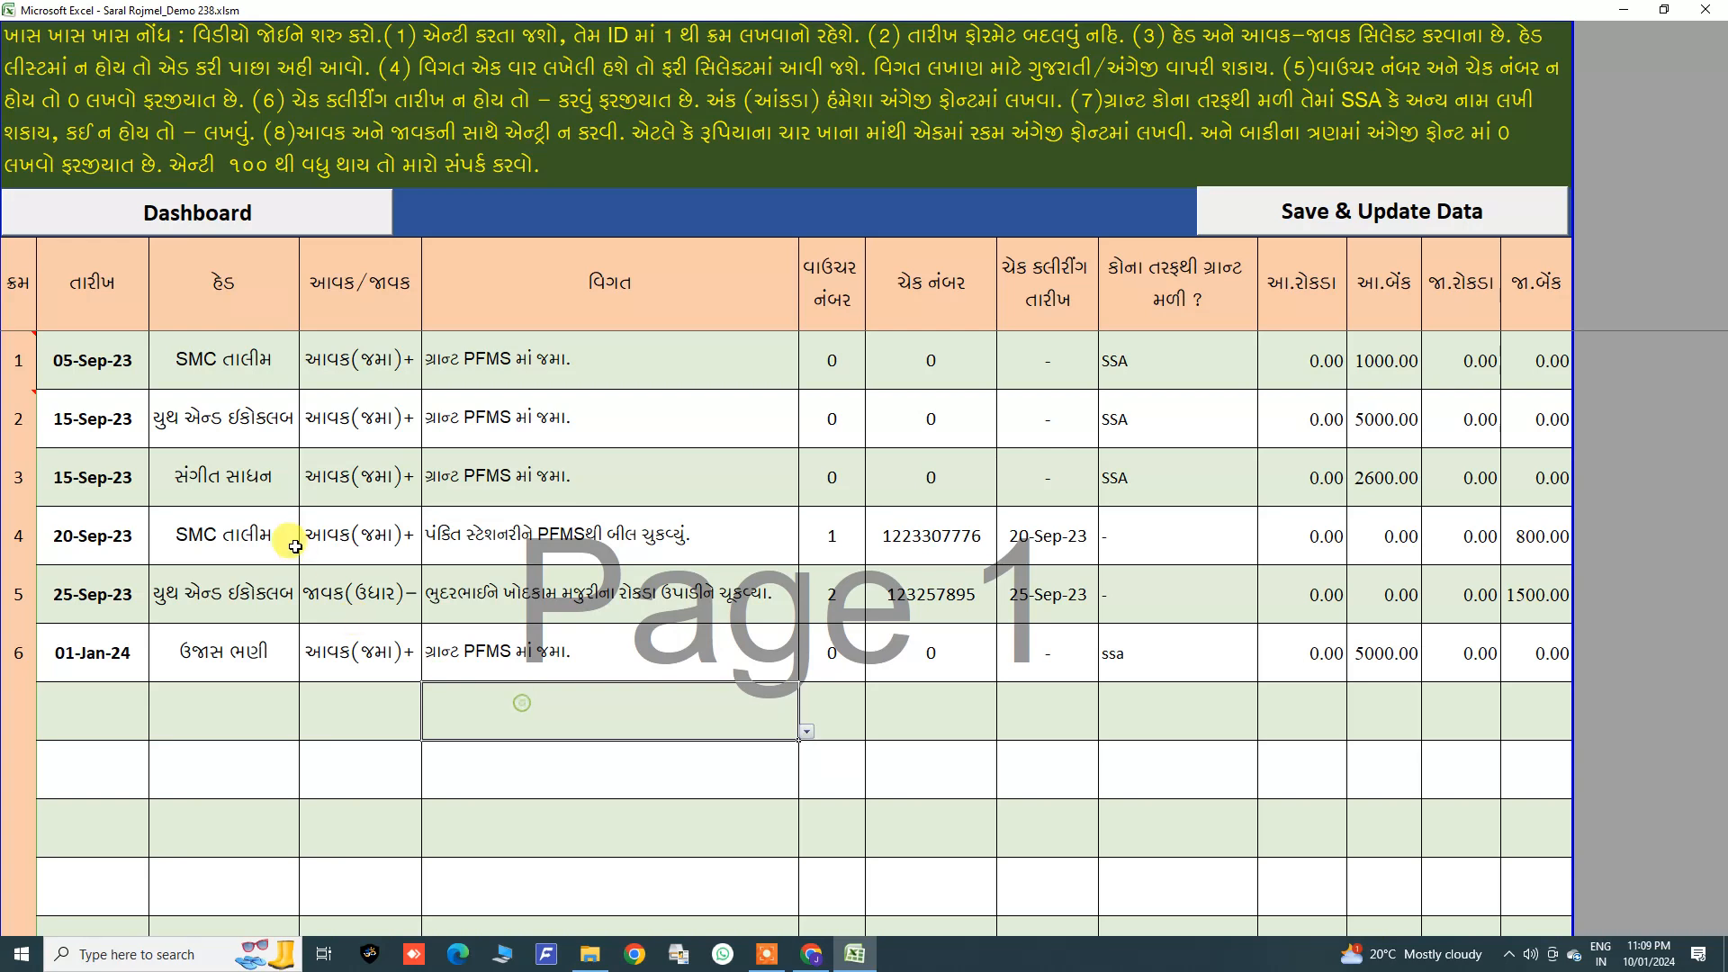
drag(332, 537, 1517, 650)
key(Delete)
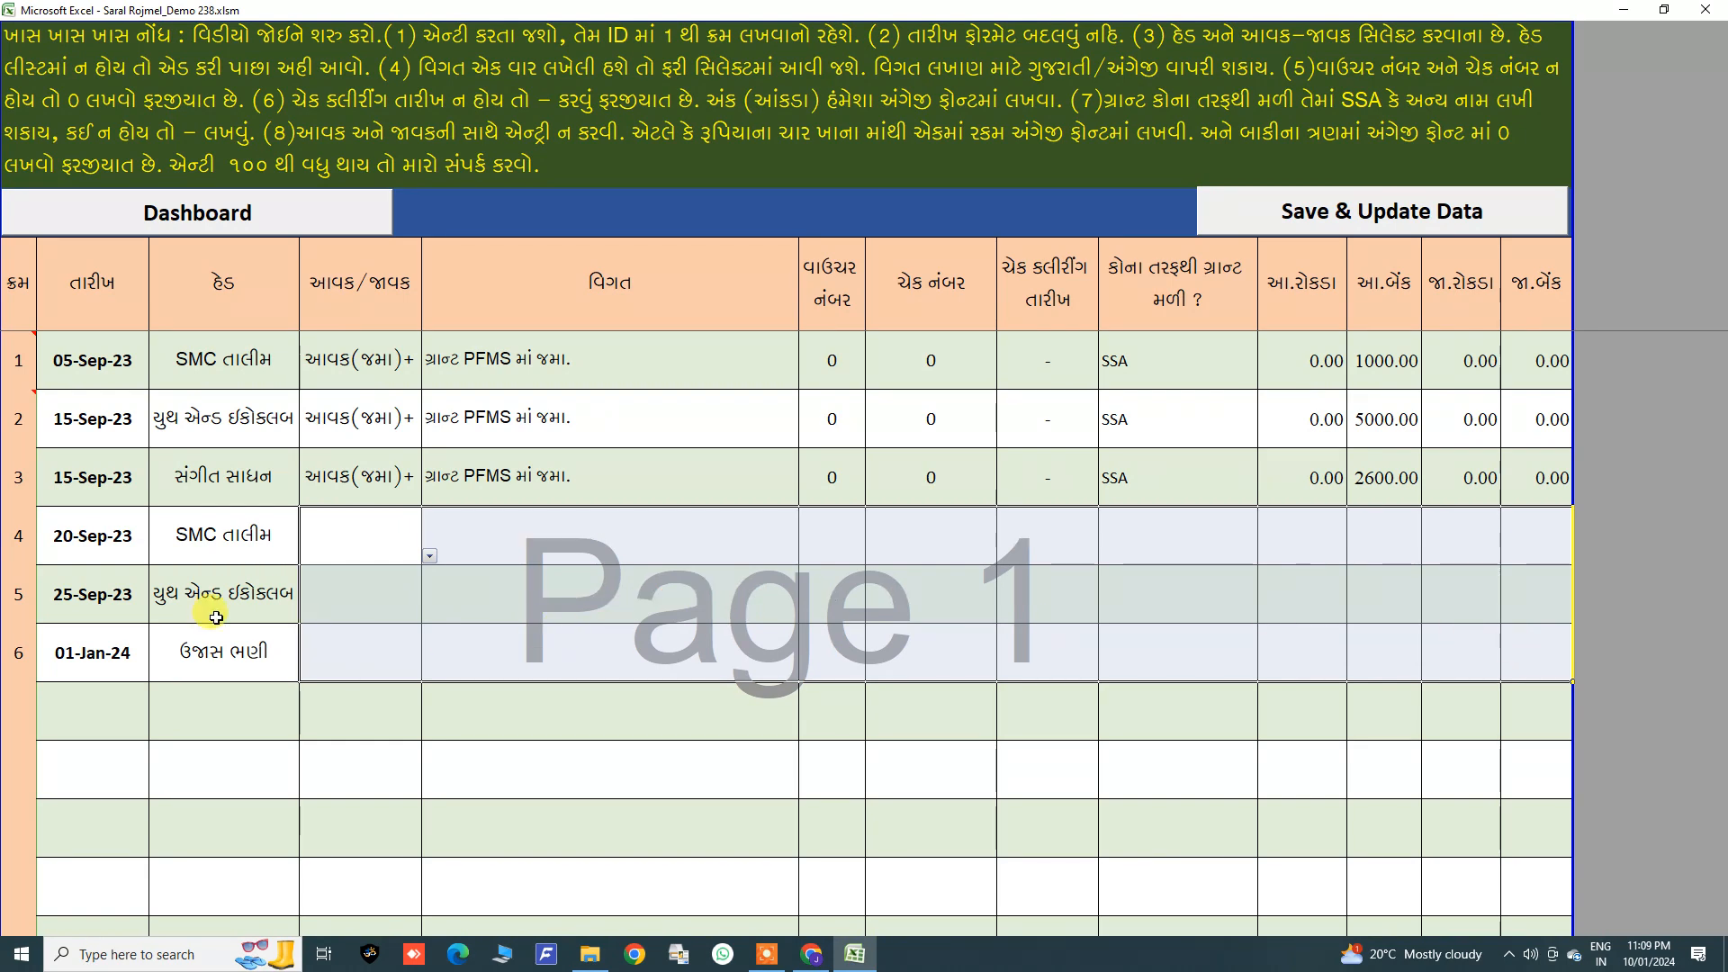
drag(104, 548, 200, 644)
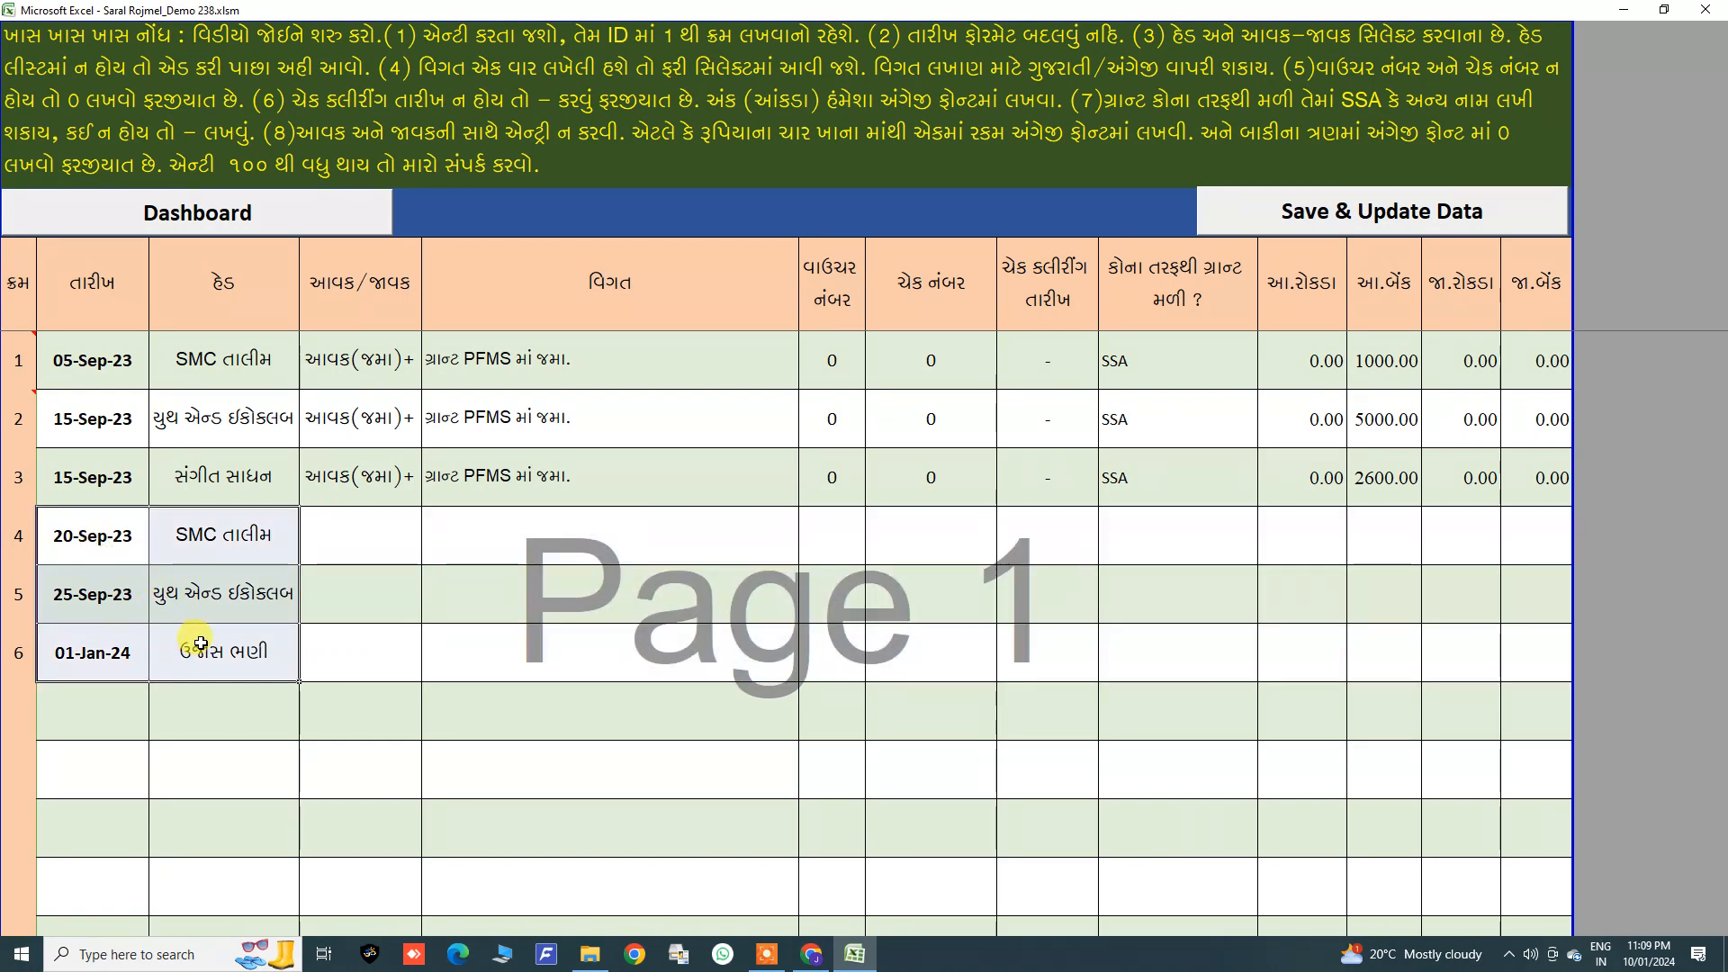
key(Delete)
Step: Start a new fourth voucher entry dated 25-10-23
click(96, 531)
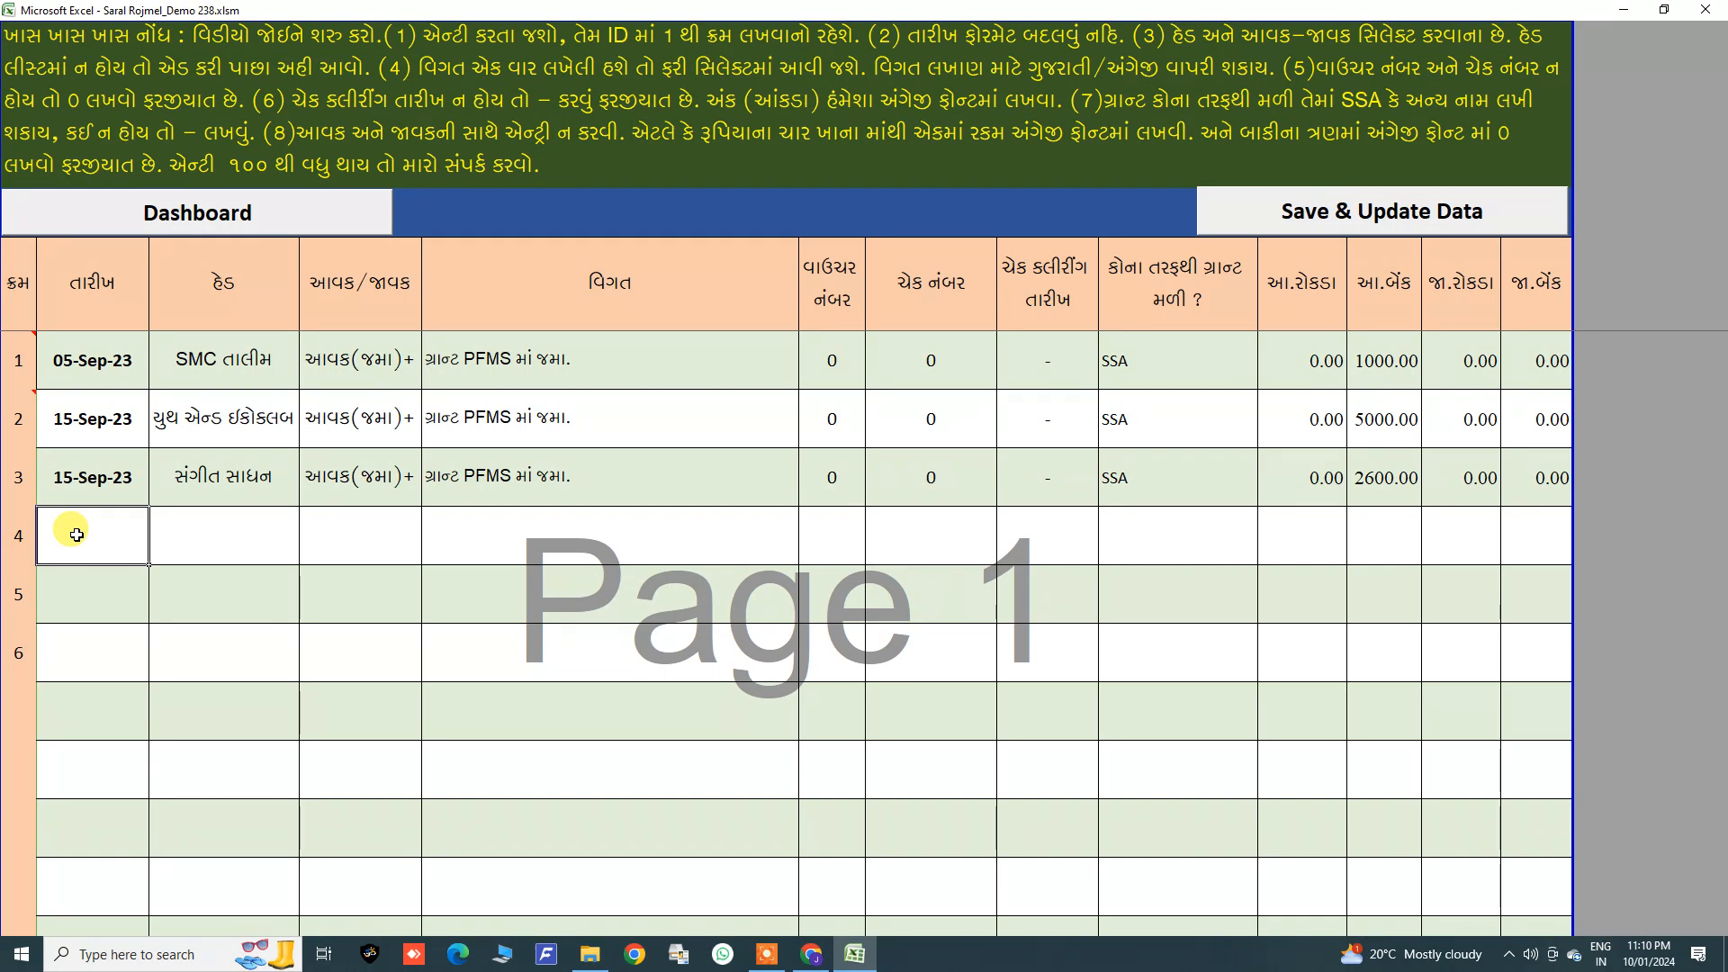
text(25-10-2)
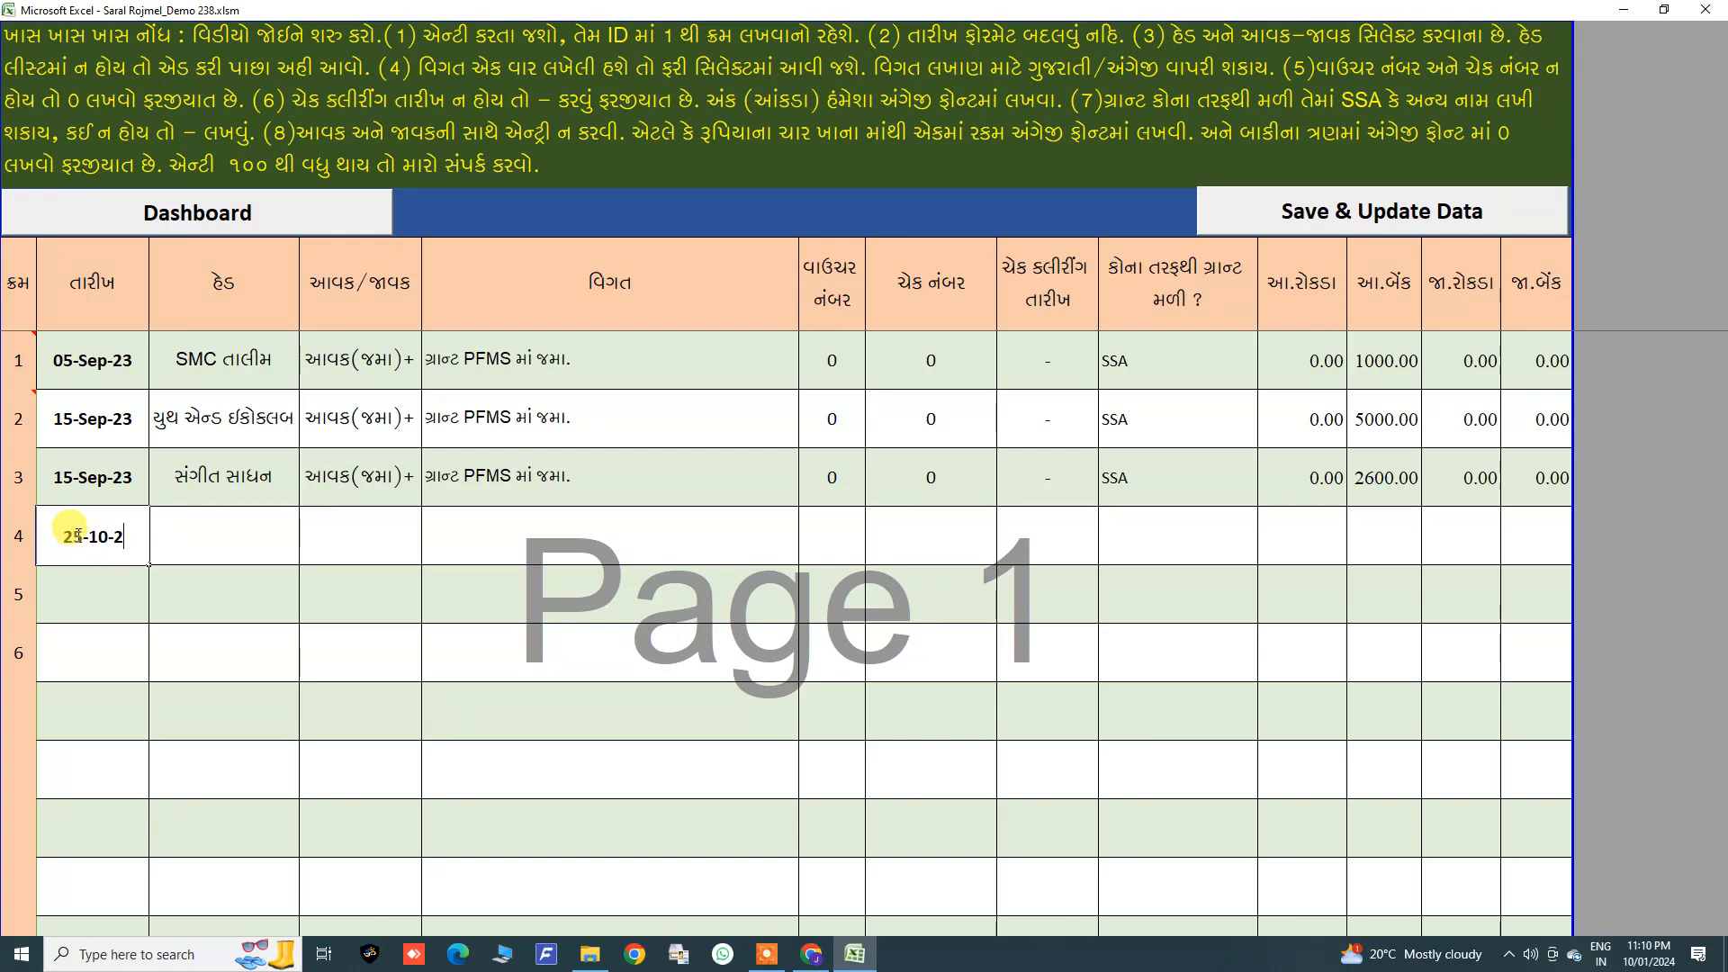
text(3)
key(Return)
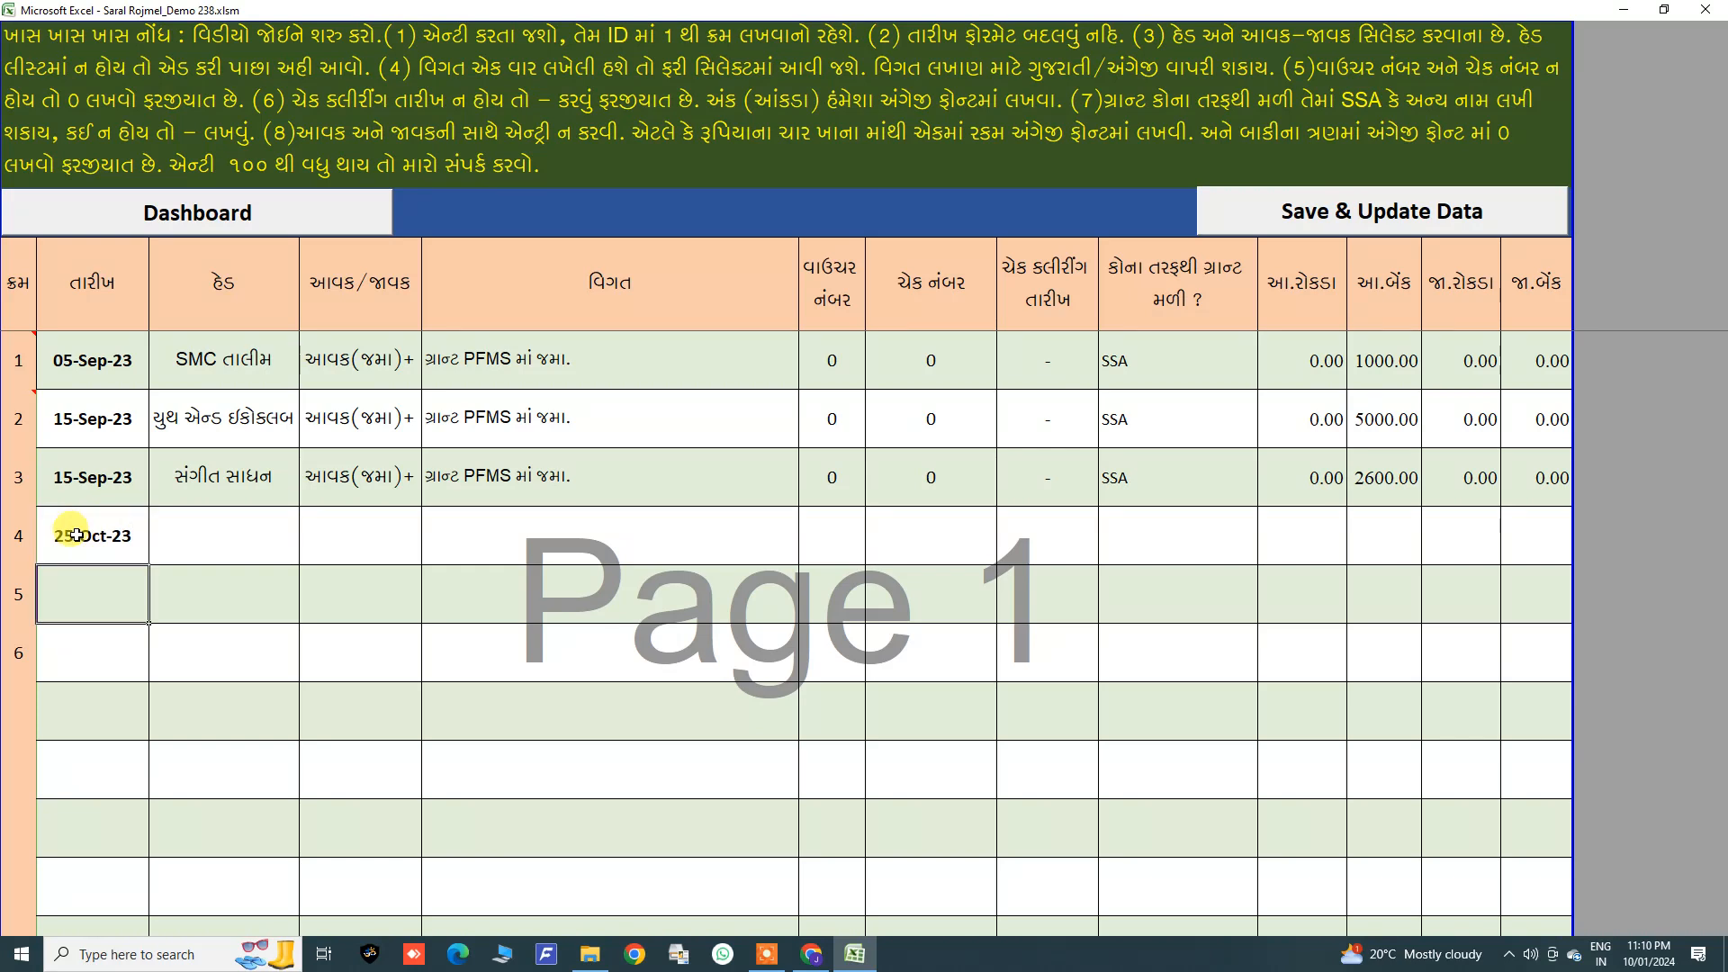
Step: Set the fourth entry's head to SMC તાલીમ and its type to જાવક(ઉધાર)−
click(245, 541)
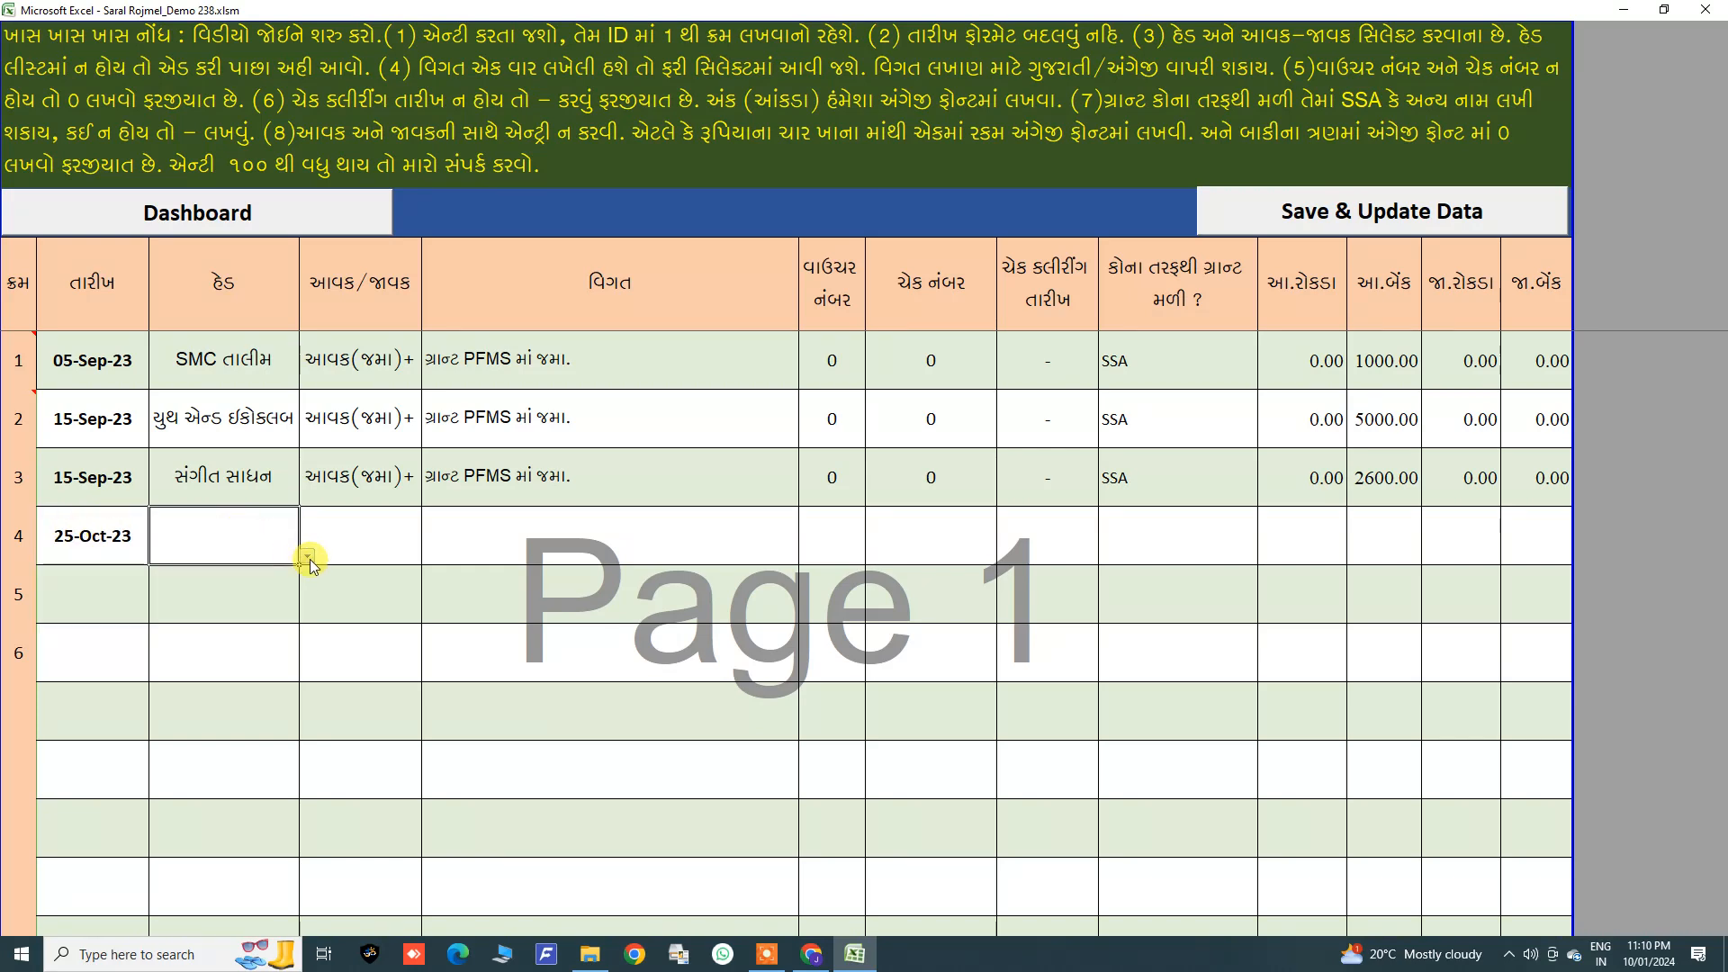
click(307, 557)
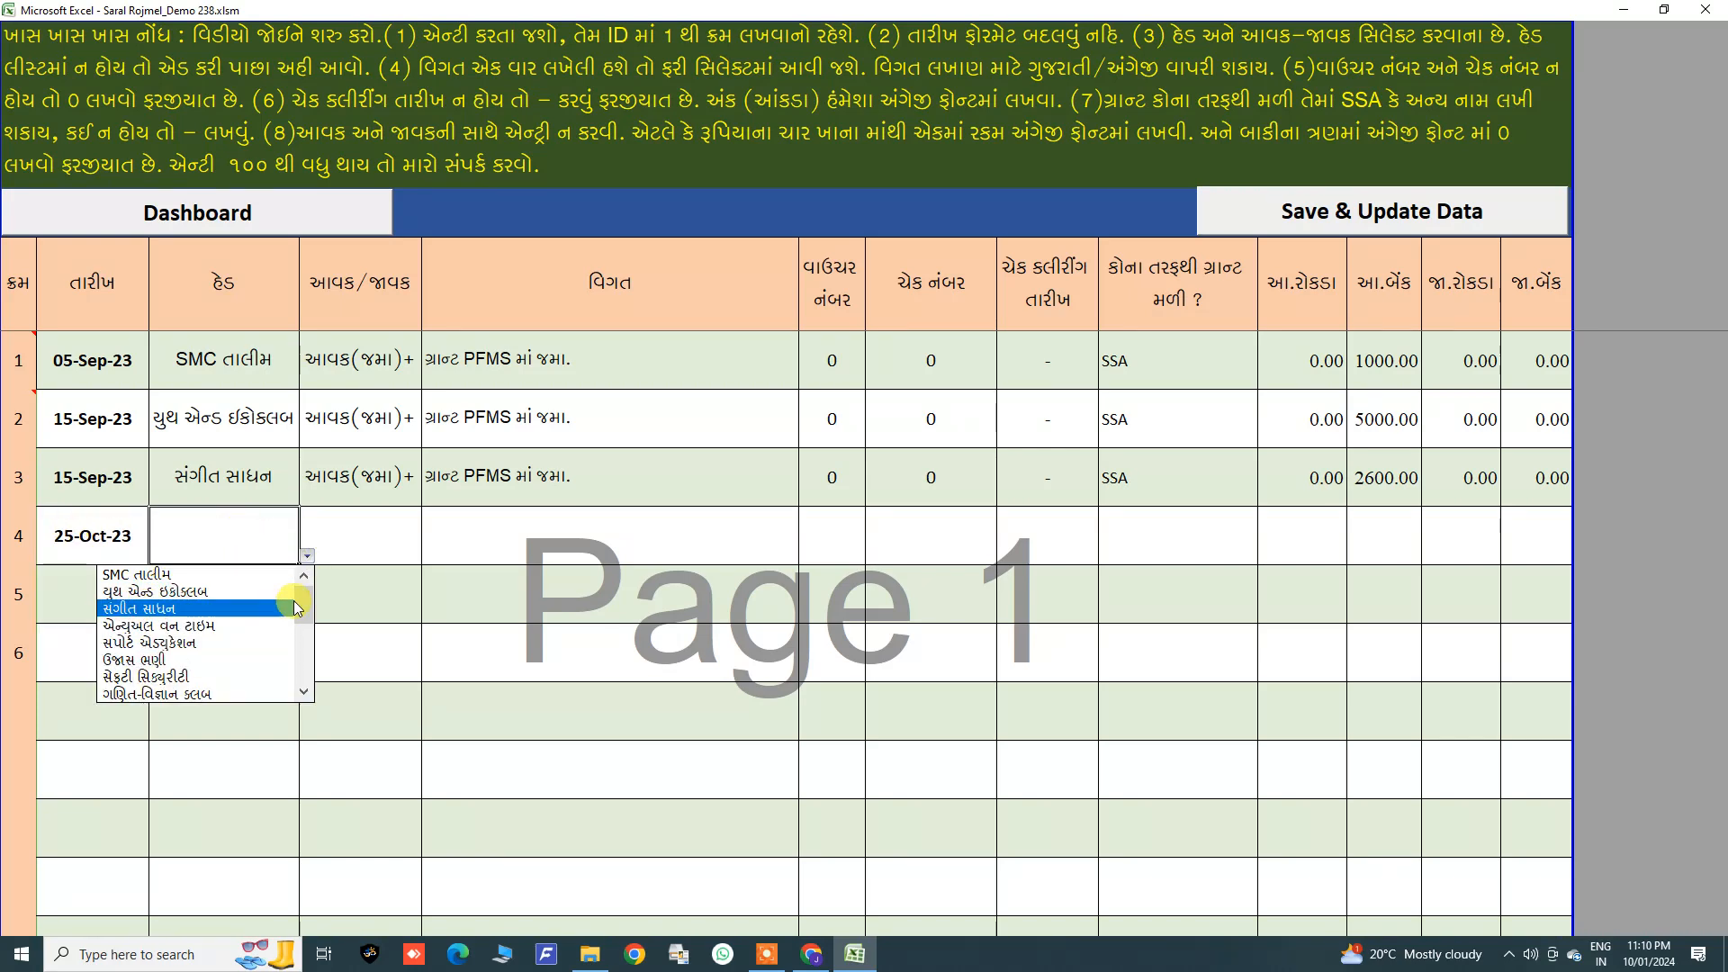
click(205, 577)
click(359, 529)
click(430, 555)
click(288, 592)
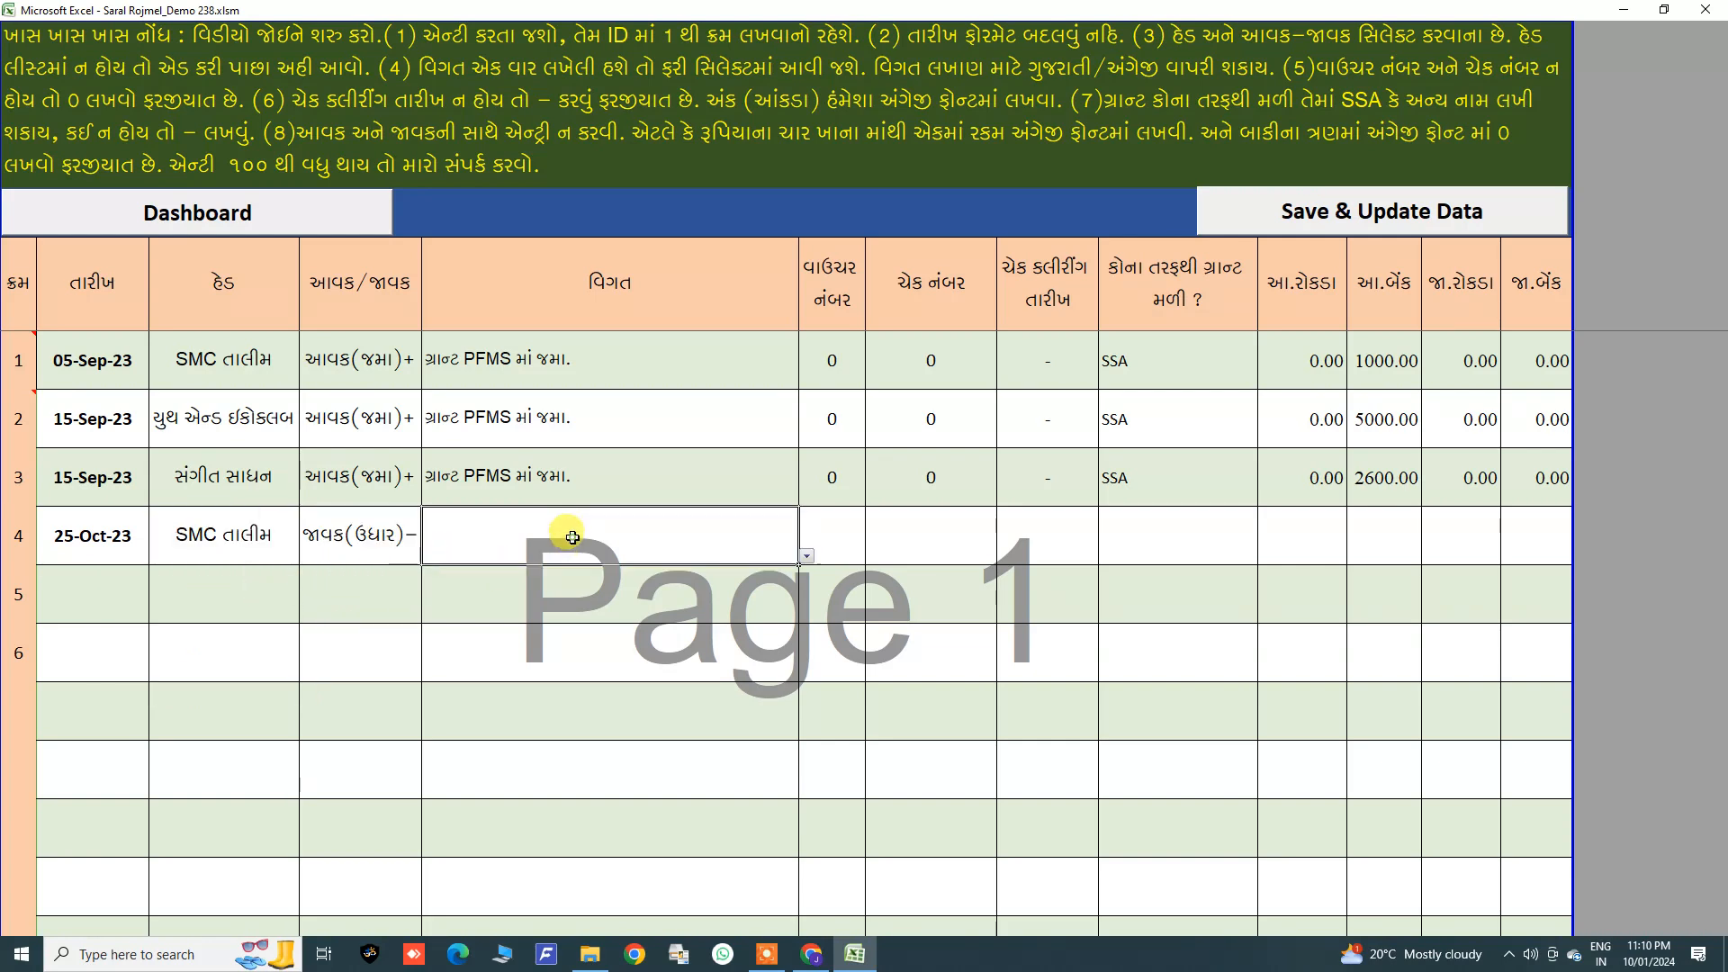
click(836, 538)
text(1)
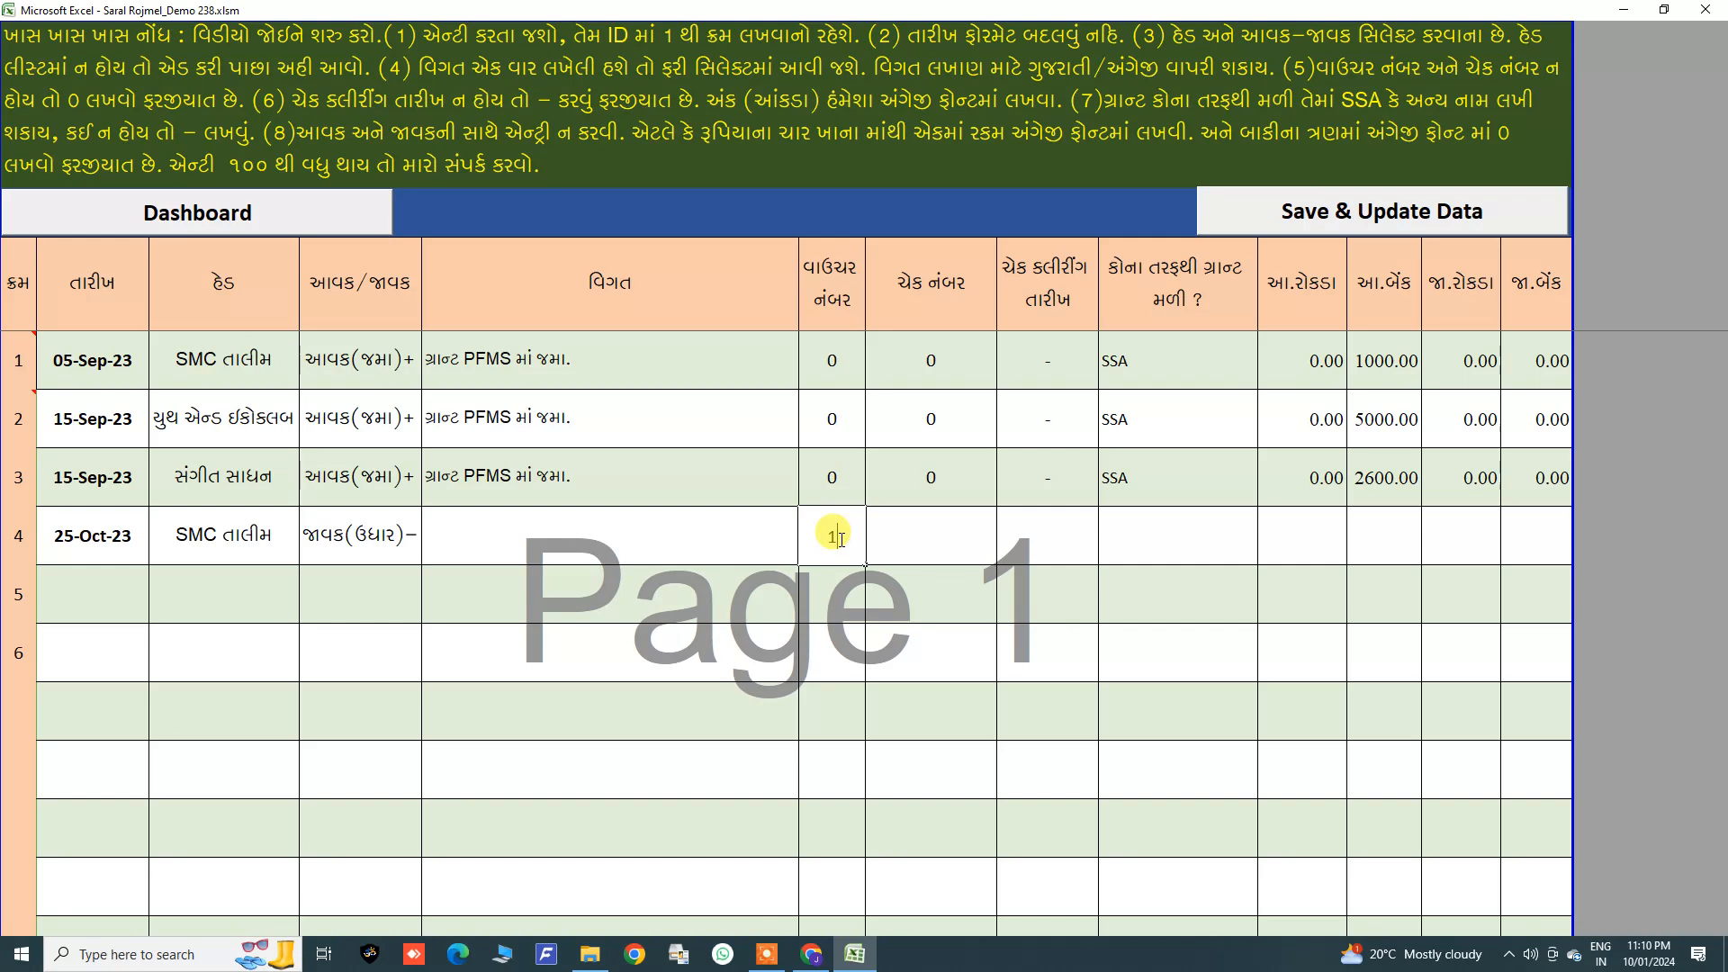
click(910, 532)
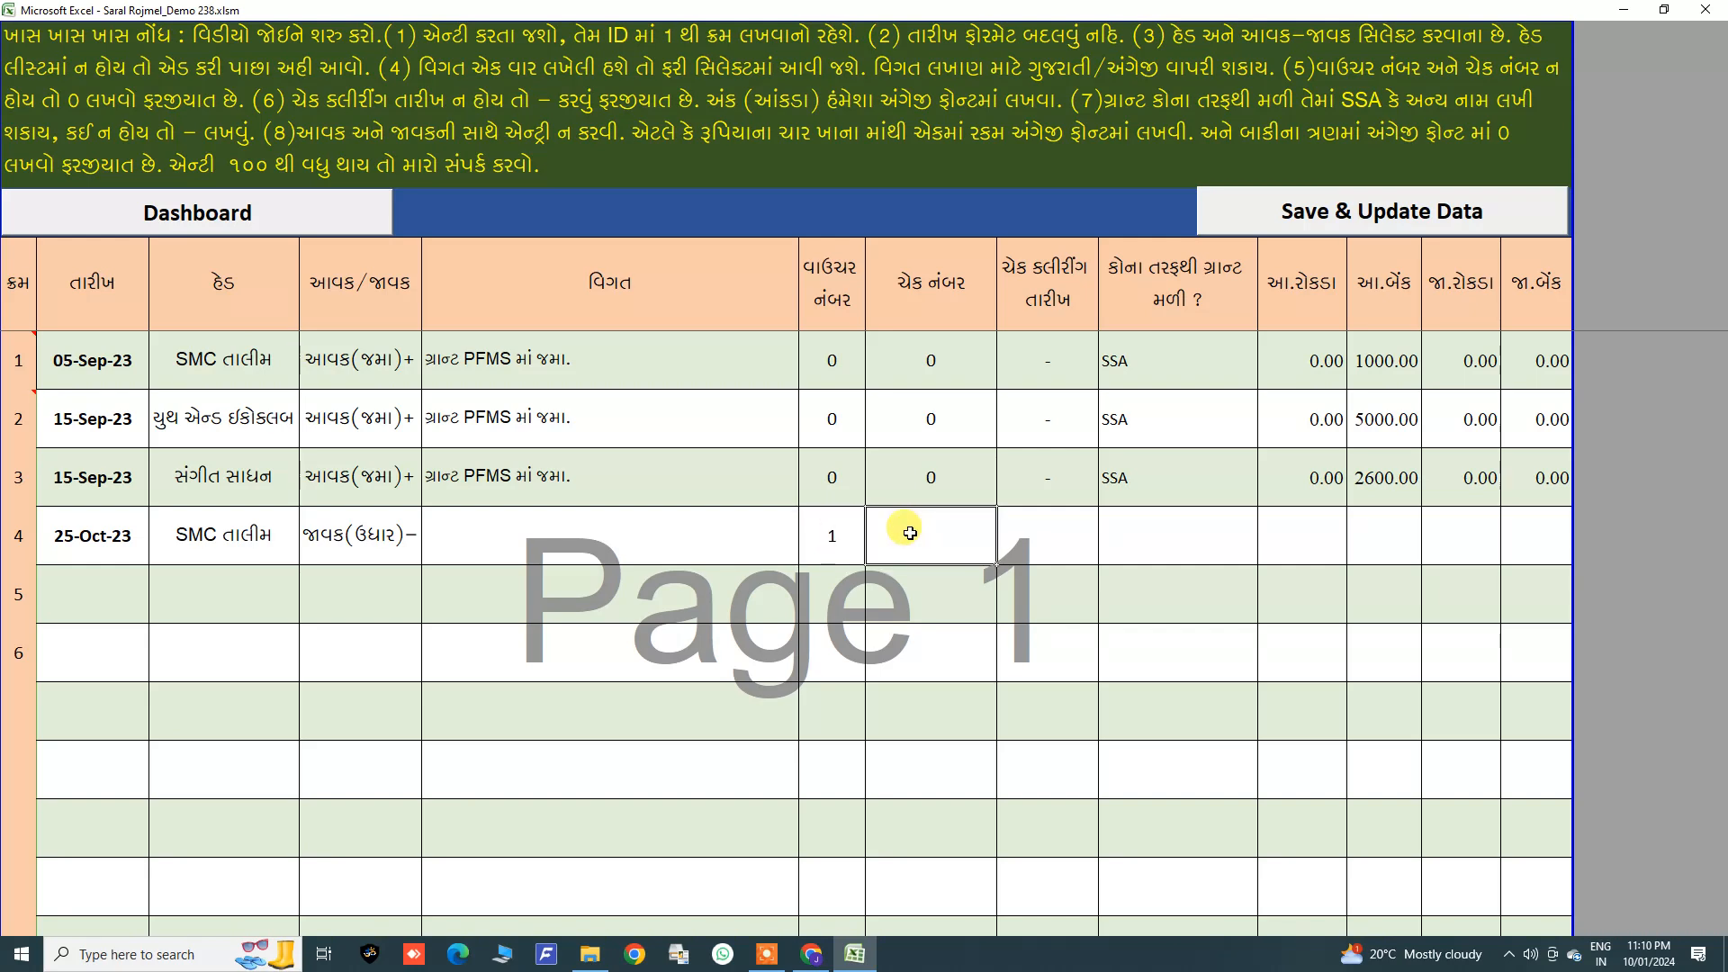
key(Tab)
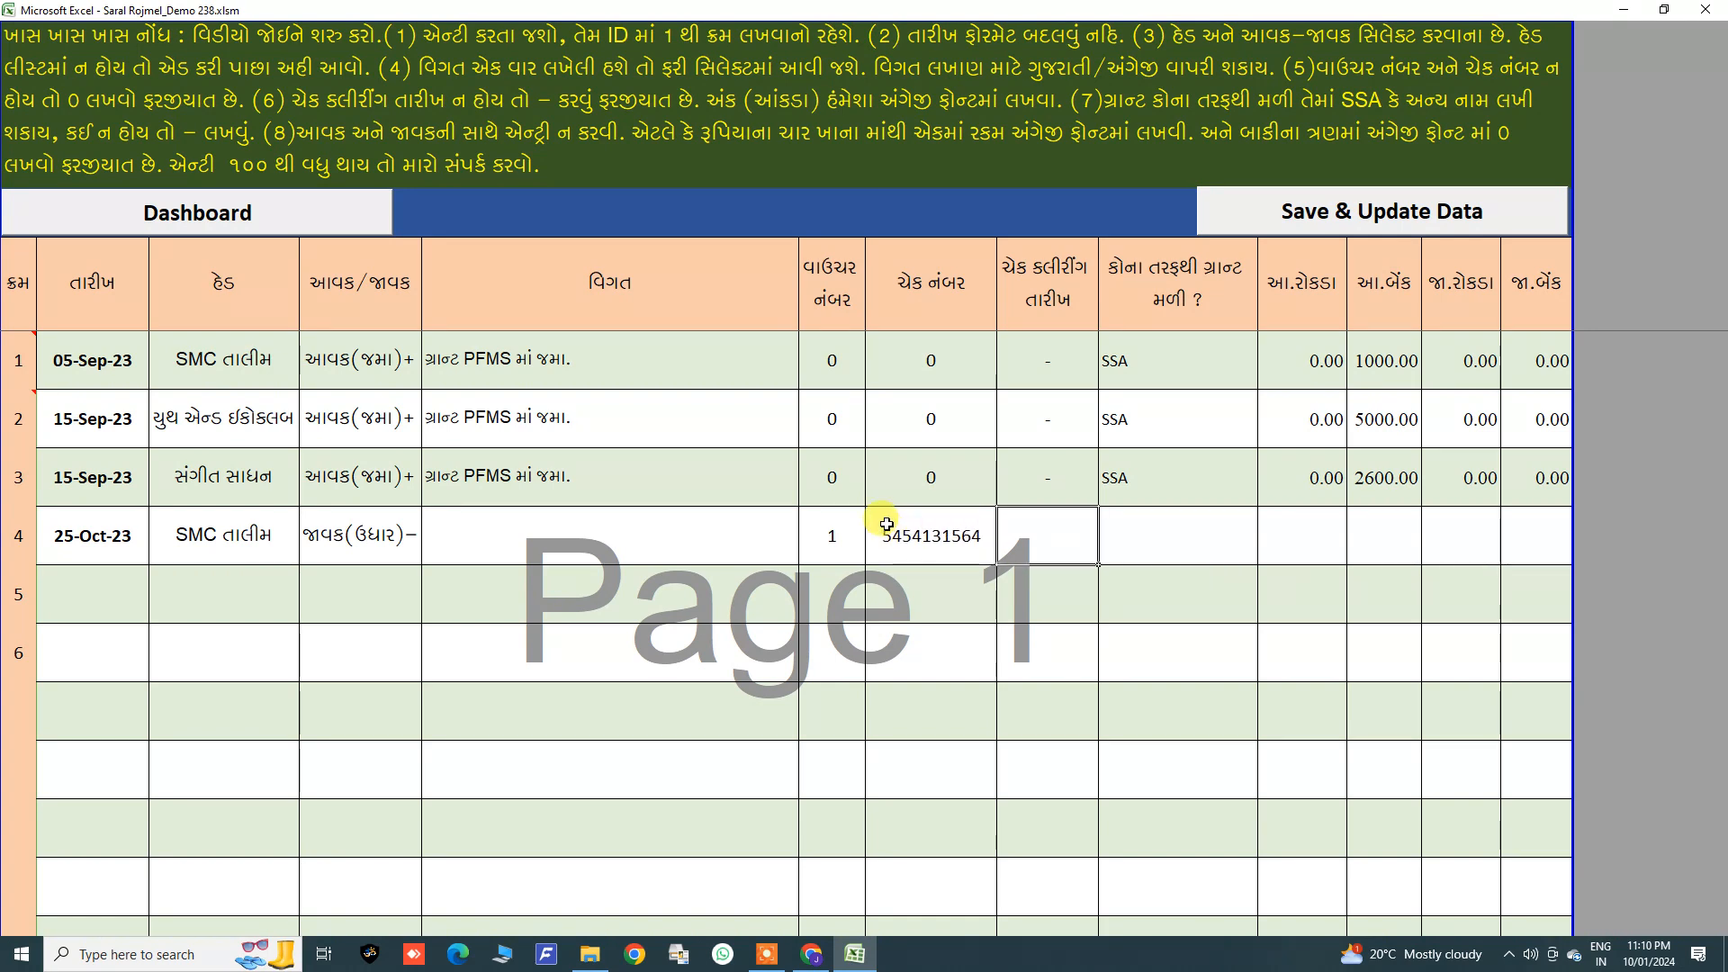
Step: Copy the fourth entry's date 25-Oct-23 into its cheque clearing date
right_click(111, 544)
click(153, 580)
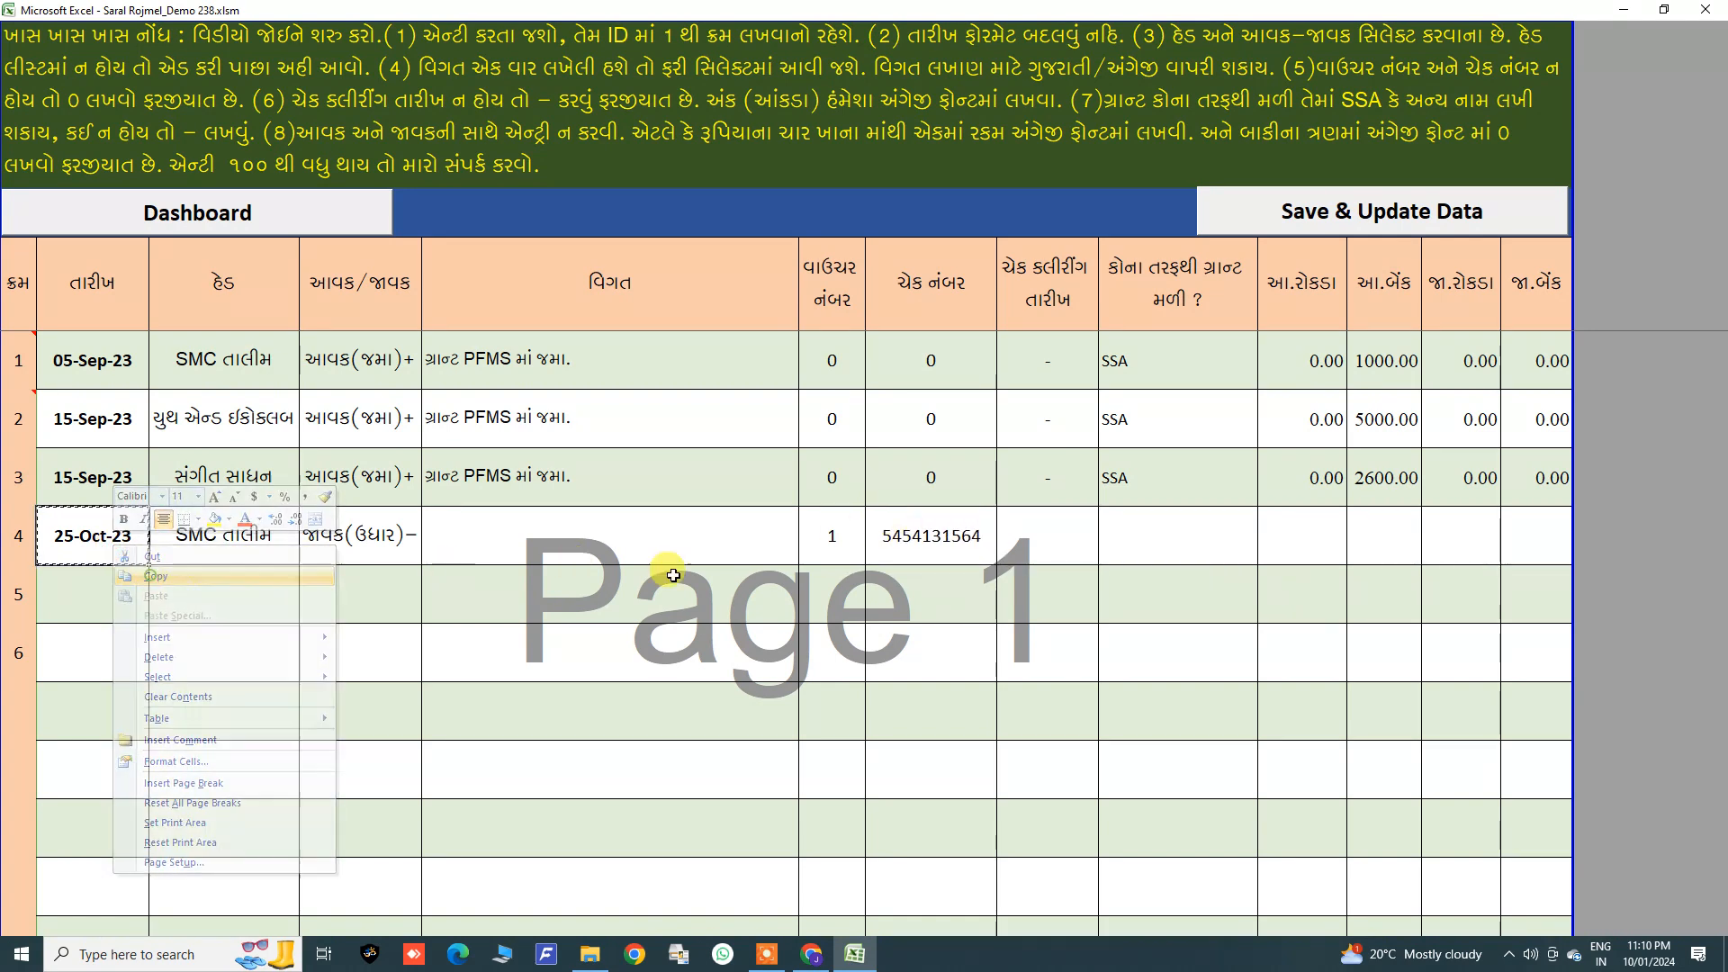
right_click(1037, 536)
click(1080, 589)
click(1122, 544)
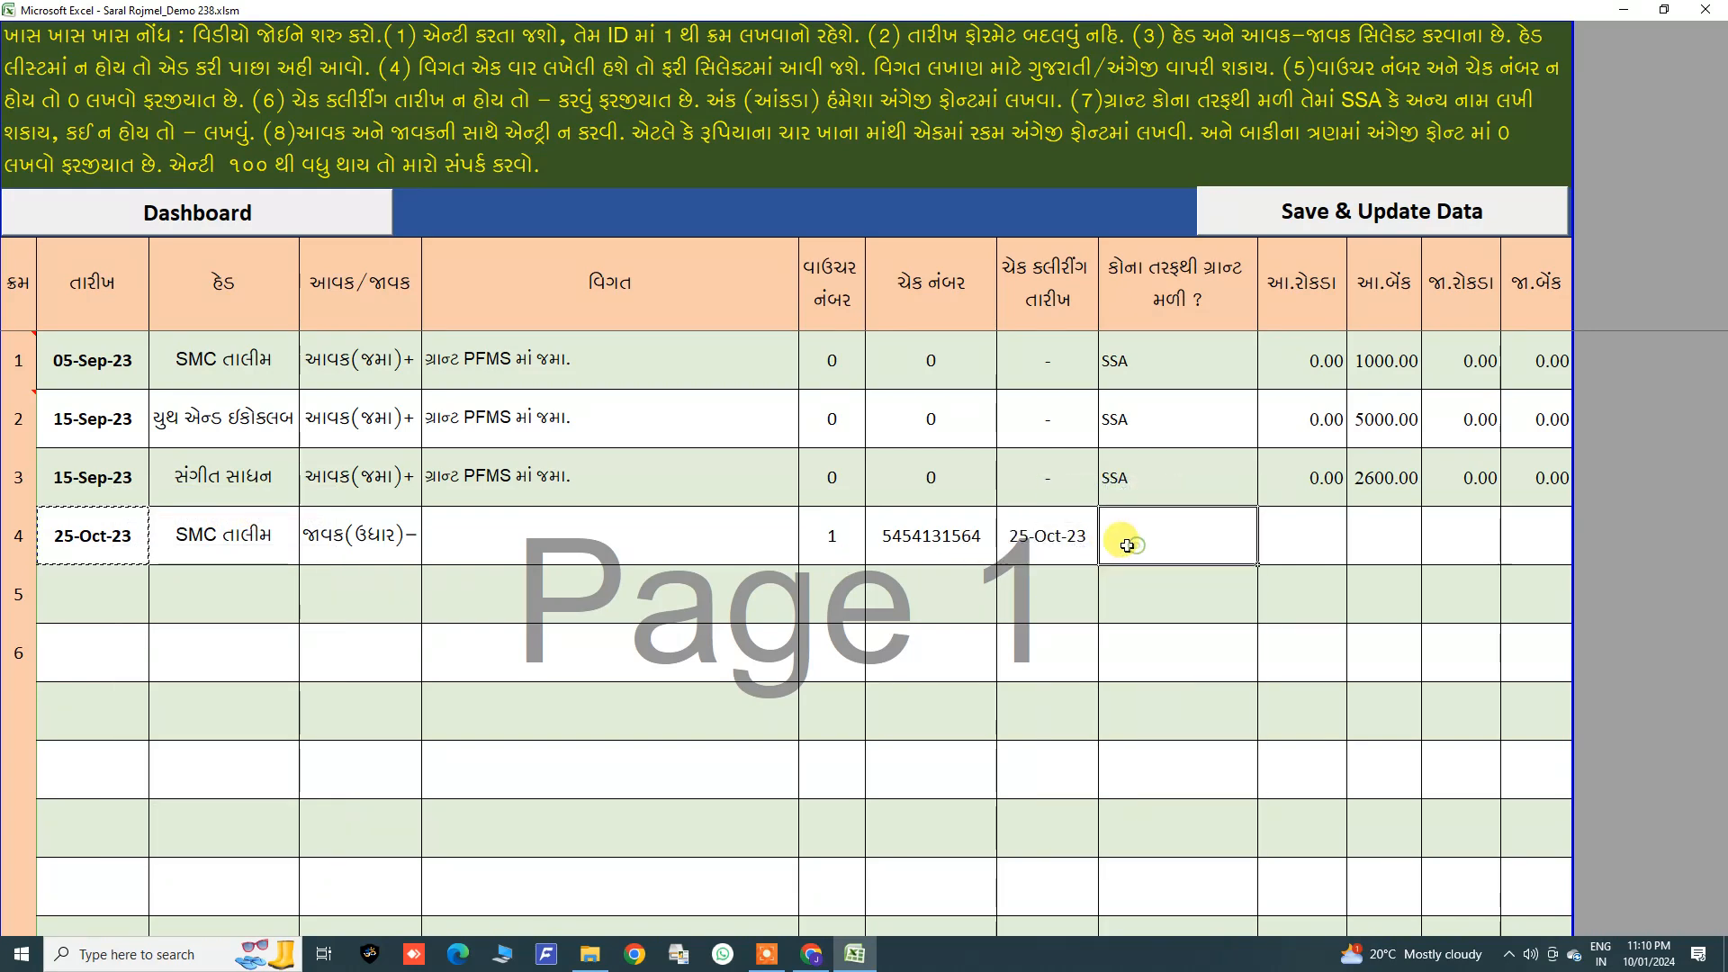
Step: Set the fourth entry's grant source to -
text(ssa)
key(Tab)
click(1126, 544)
text(-)
key(Tab)
Step: Enter 0 cash receipt, 0 bank receipt, 0 cash payment and 1000 bank payment for the fourth entry
text(0)
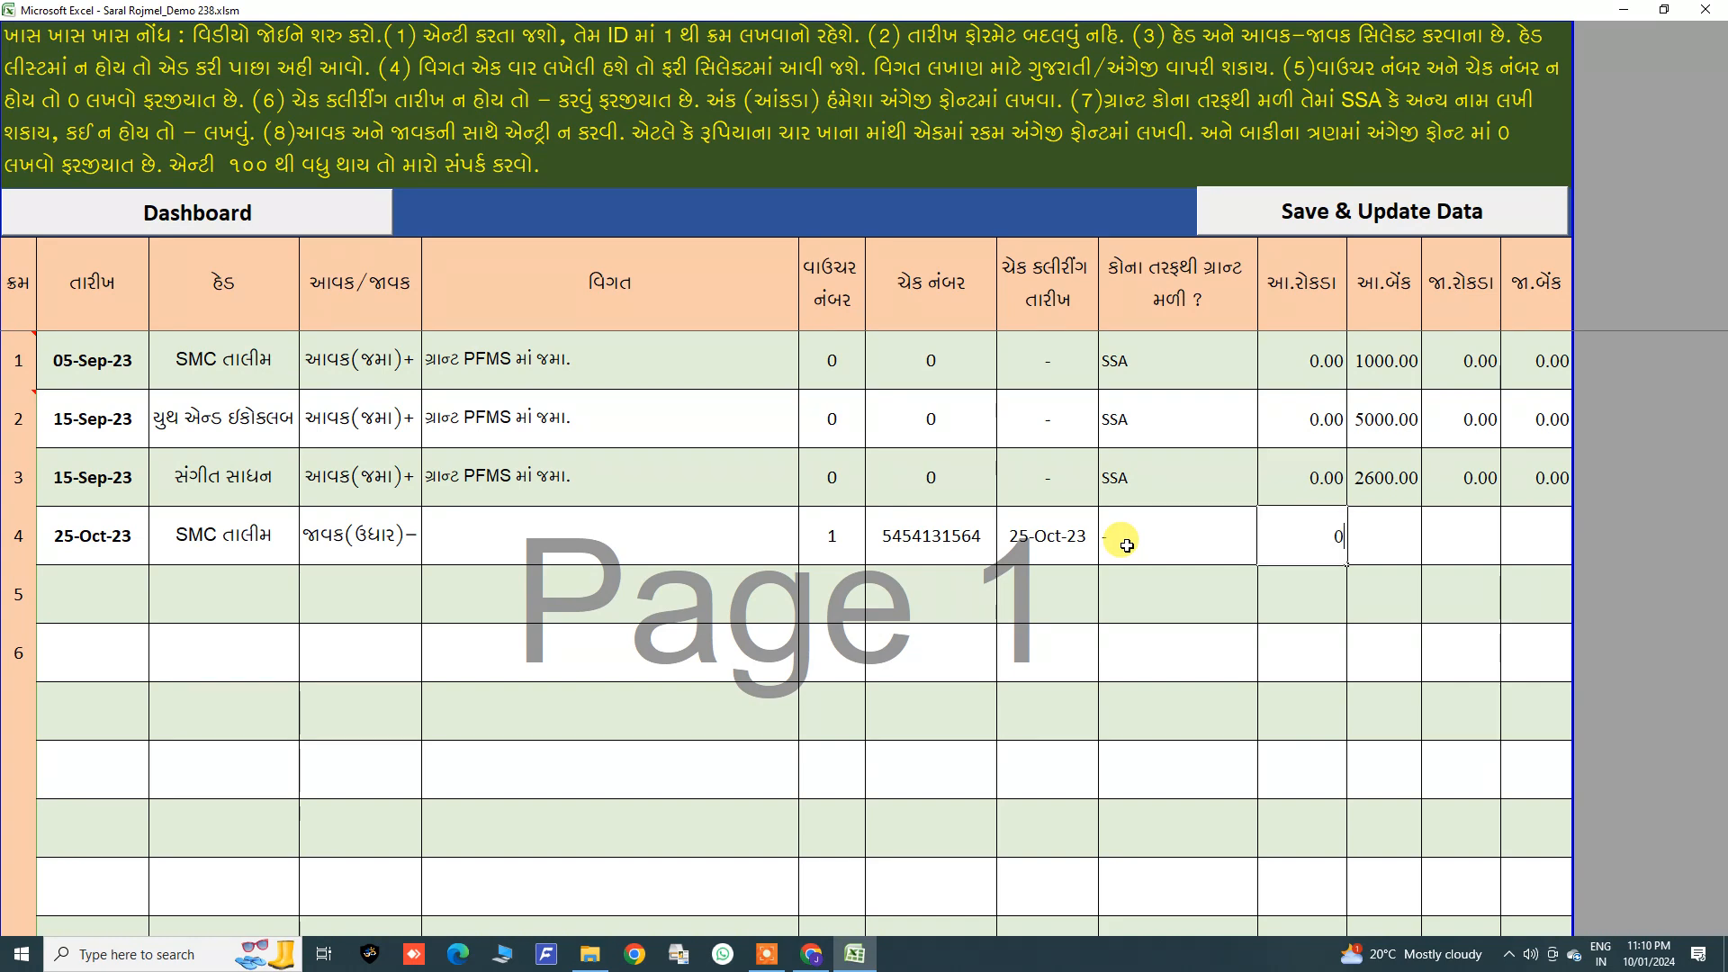
key(Tab)
text(0)
key(Tab)
text(0)
key(Tab)
text(1000)
key(Return)
Step: Write the fourth entry's particulars in Gujarati: the payee's name followed by ને નાસ્તા પેટે બાકીની રકમ રોકડેથી ચૂકવી
key(Up)
key(Left)
key(Left)
key(Left)
key(Left)
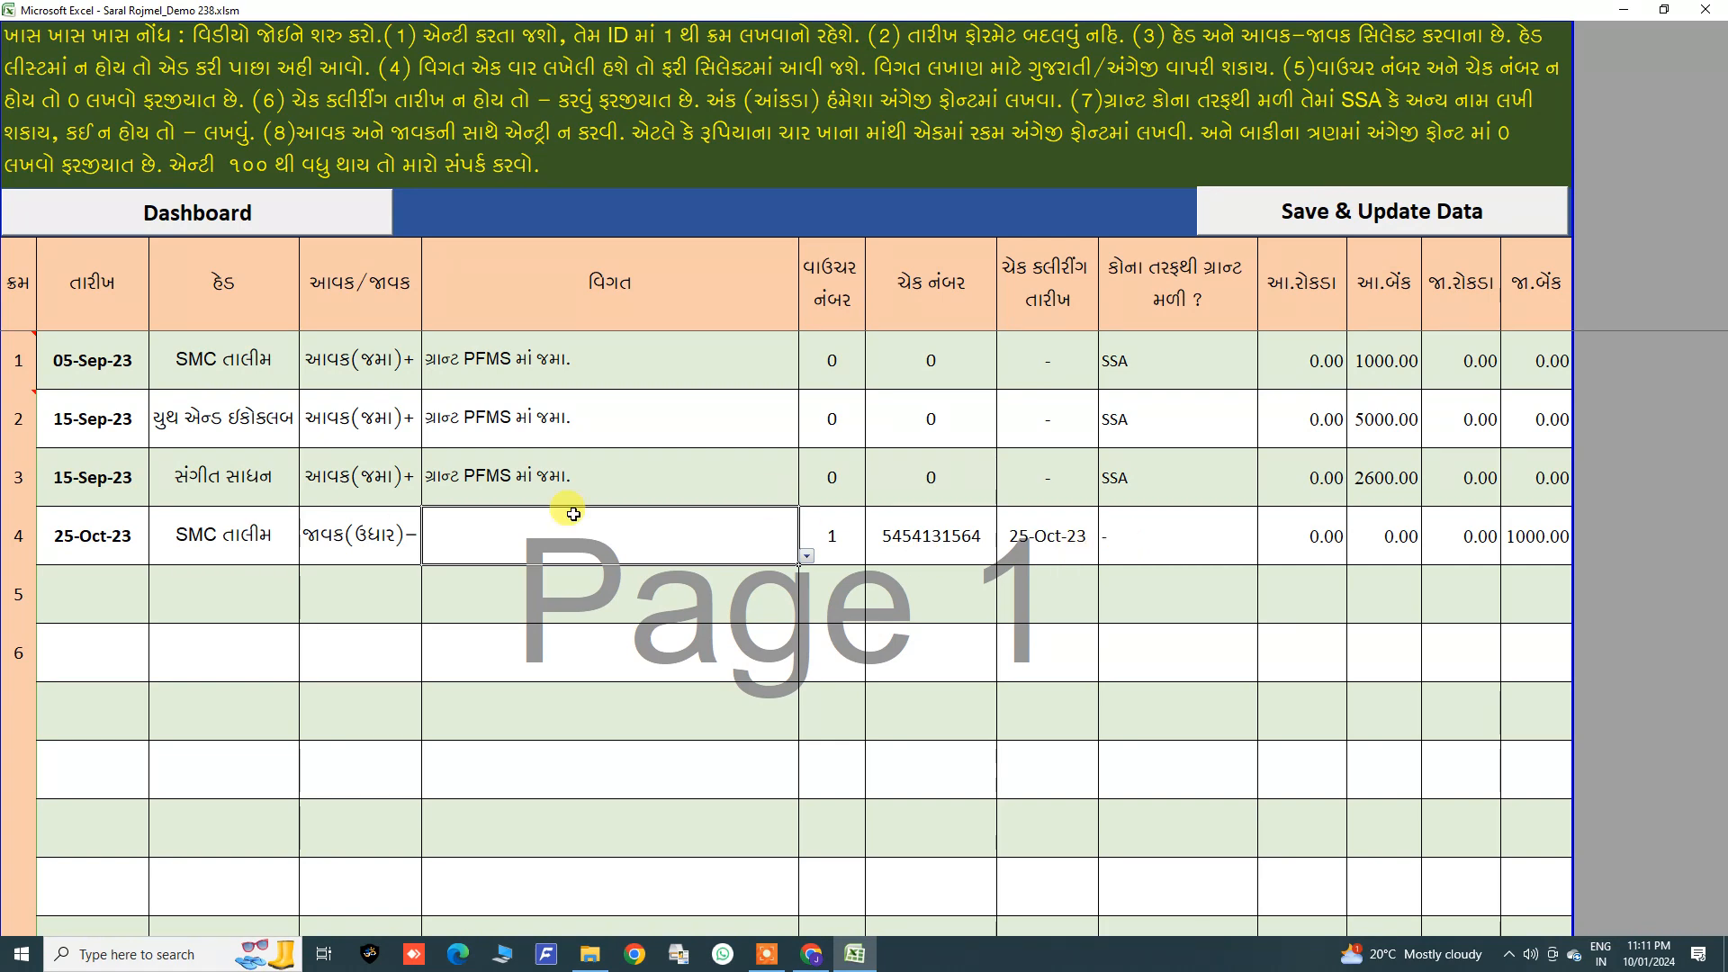
double_click(477, 538)
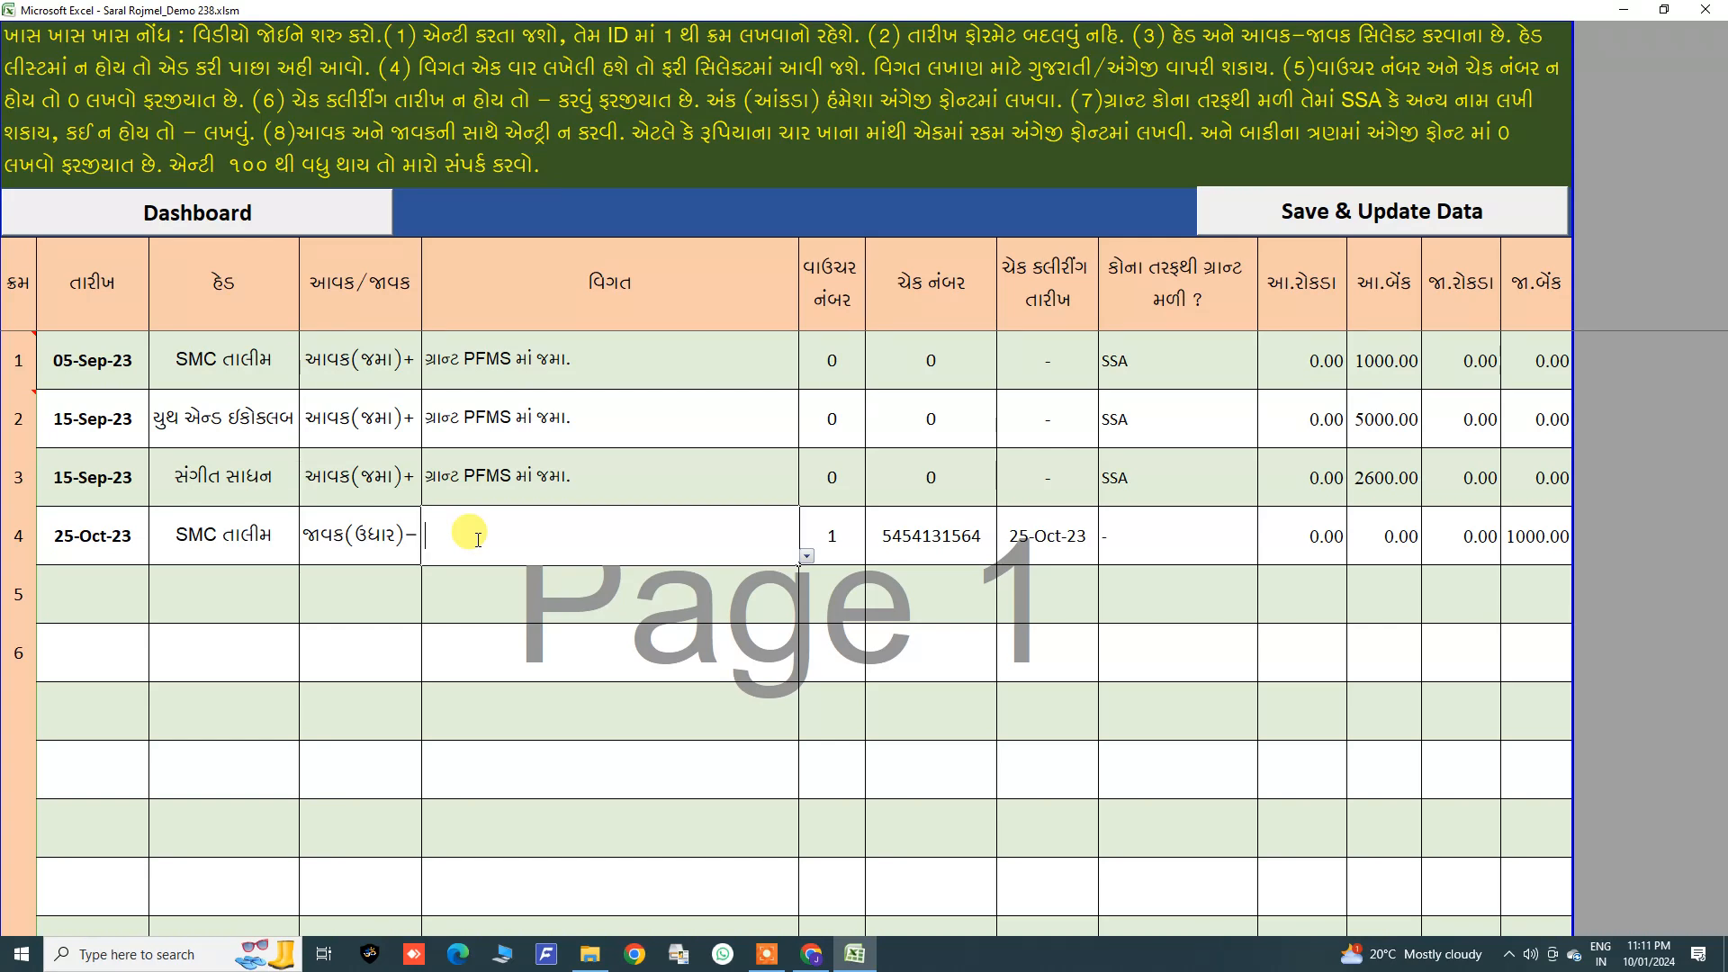
key(alt+shift)
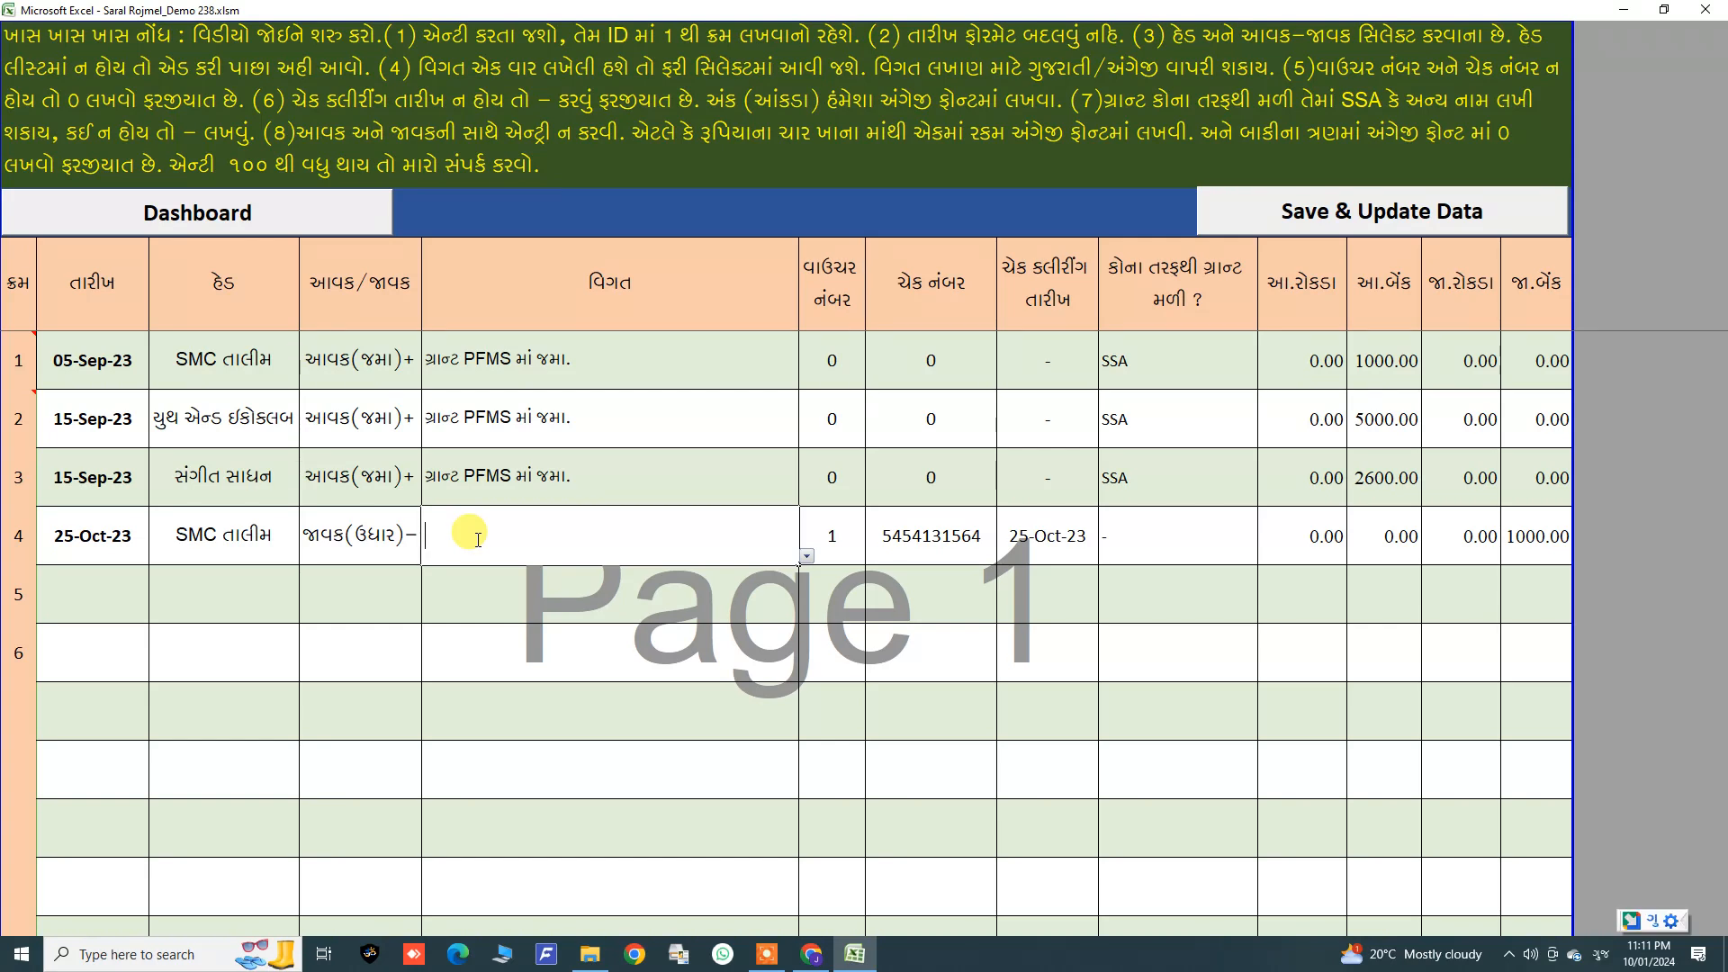
text(ma)
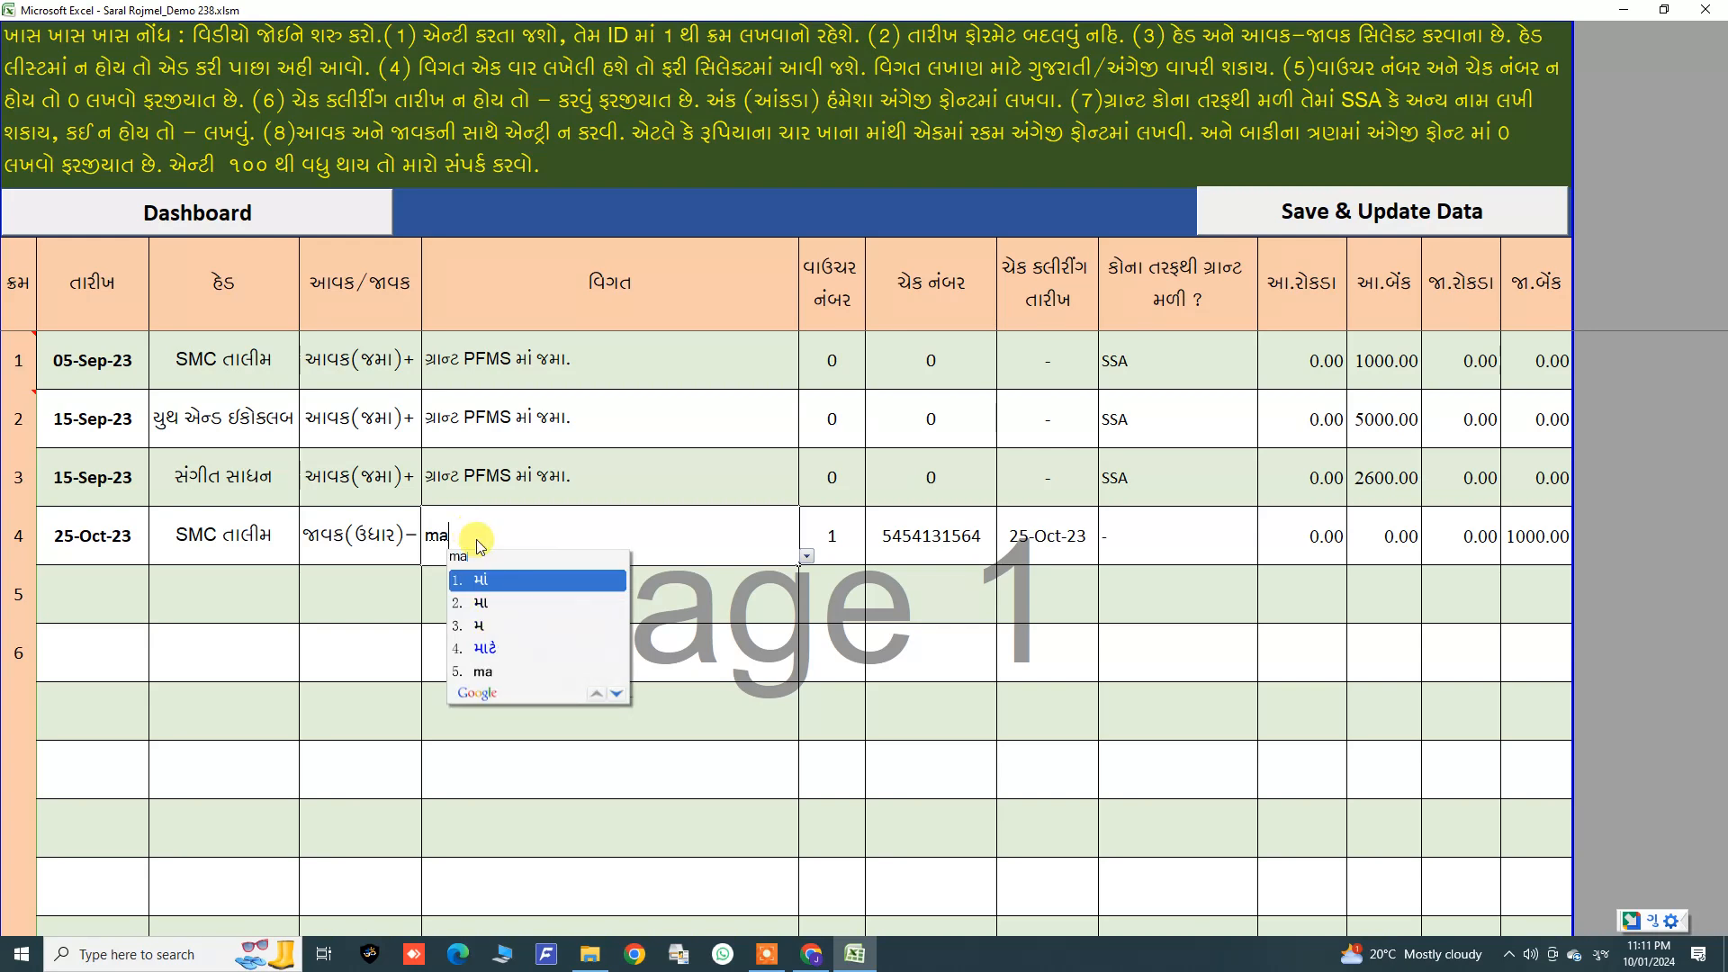
text(gnbhai n)
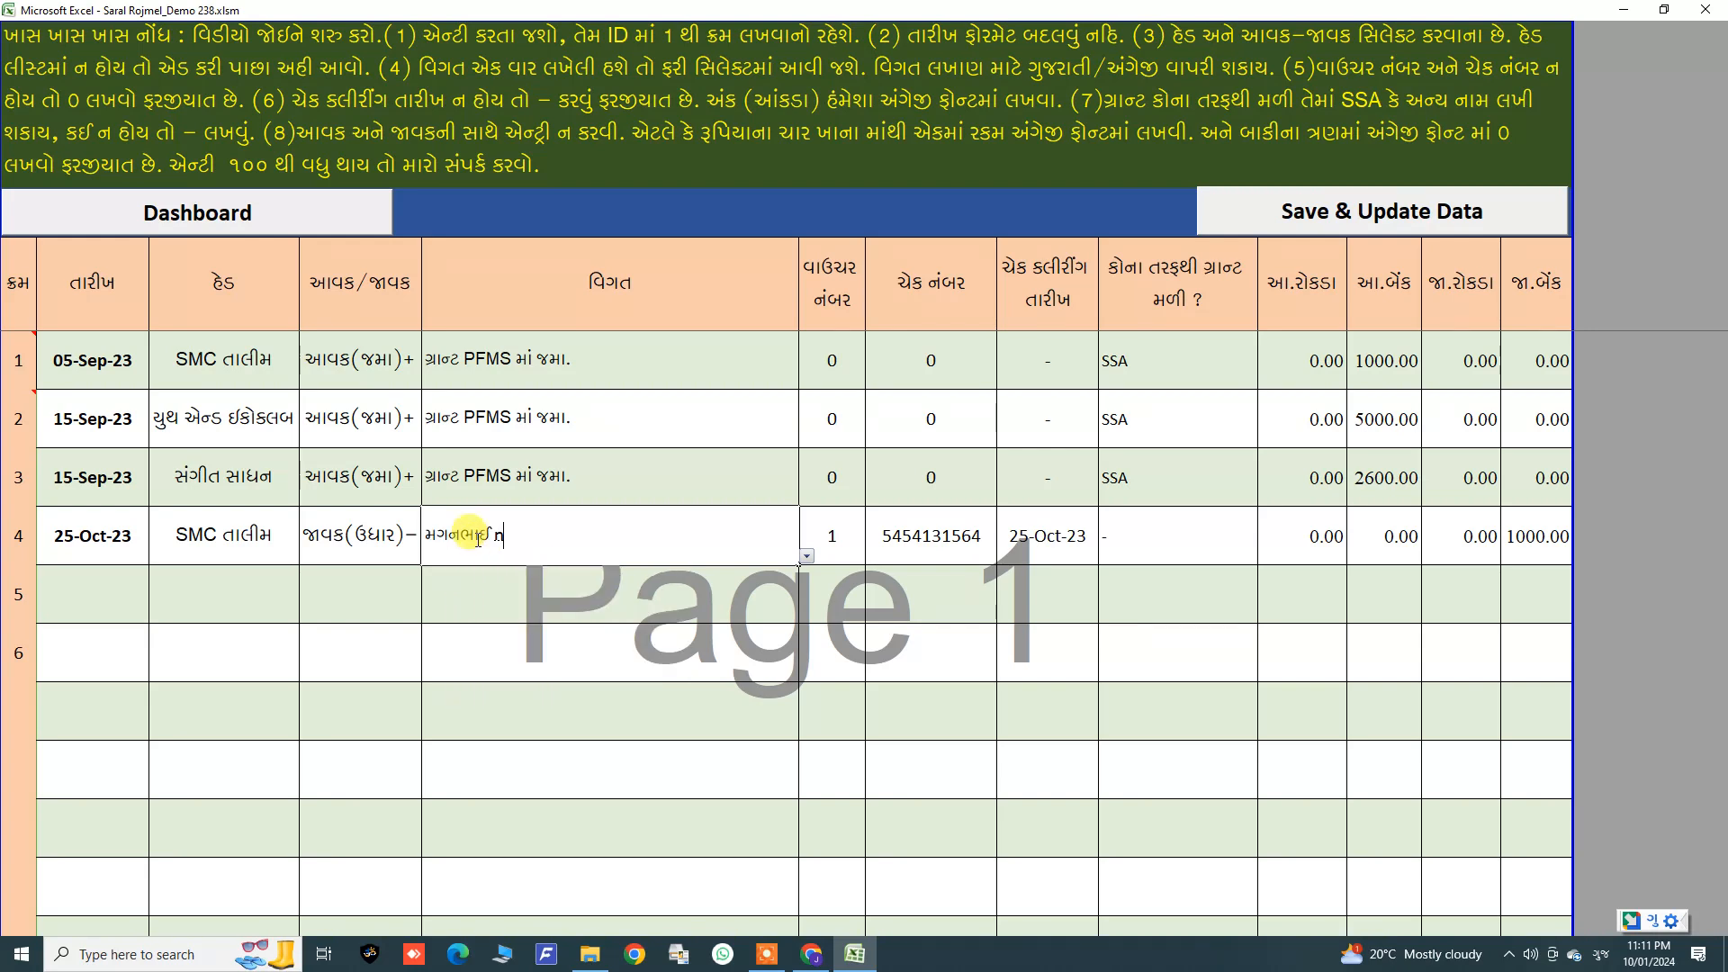
text(e nasta )
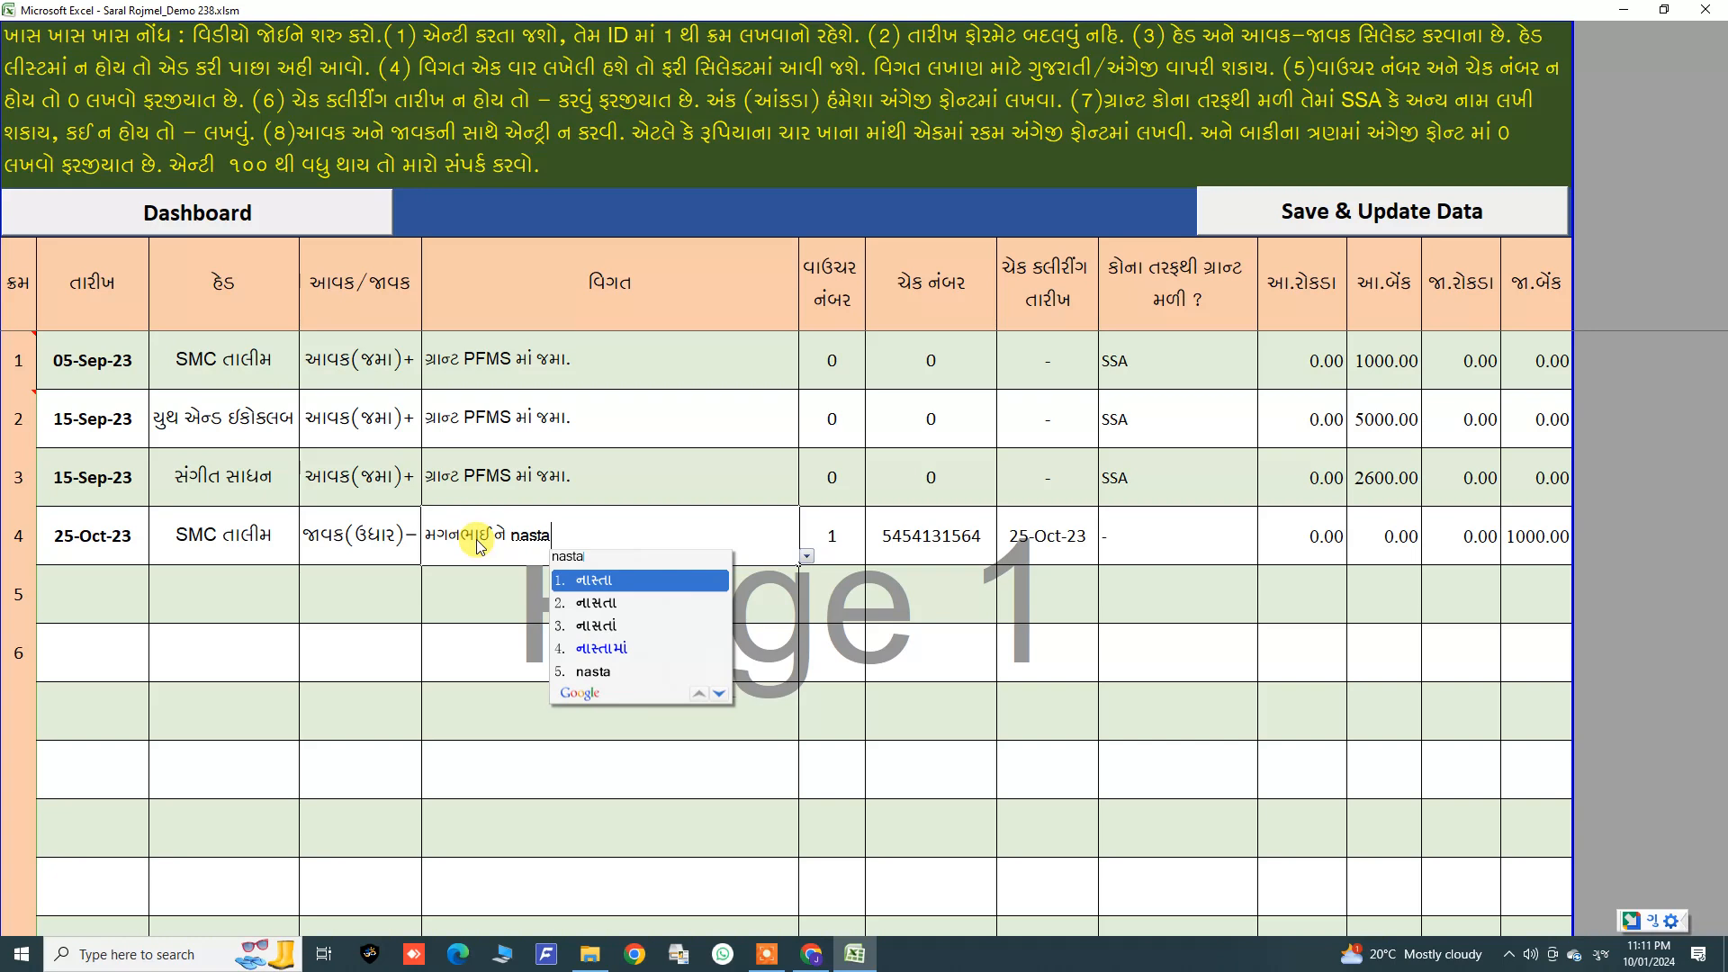
text(pete)
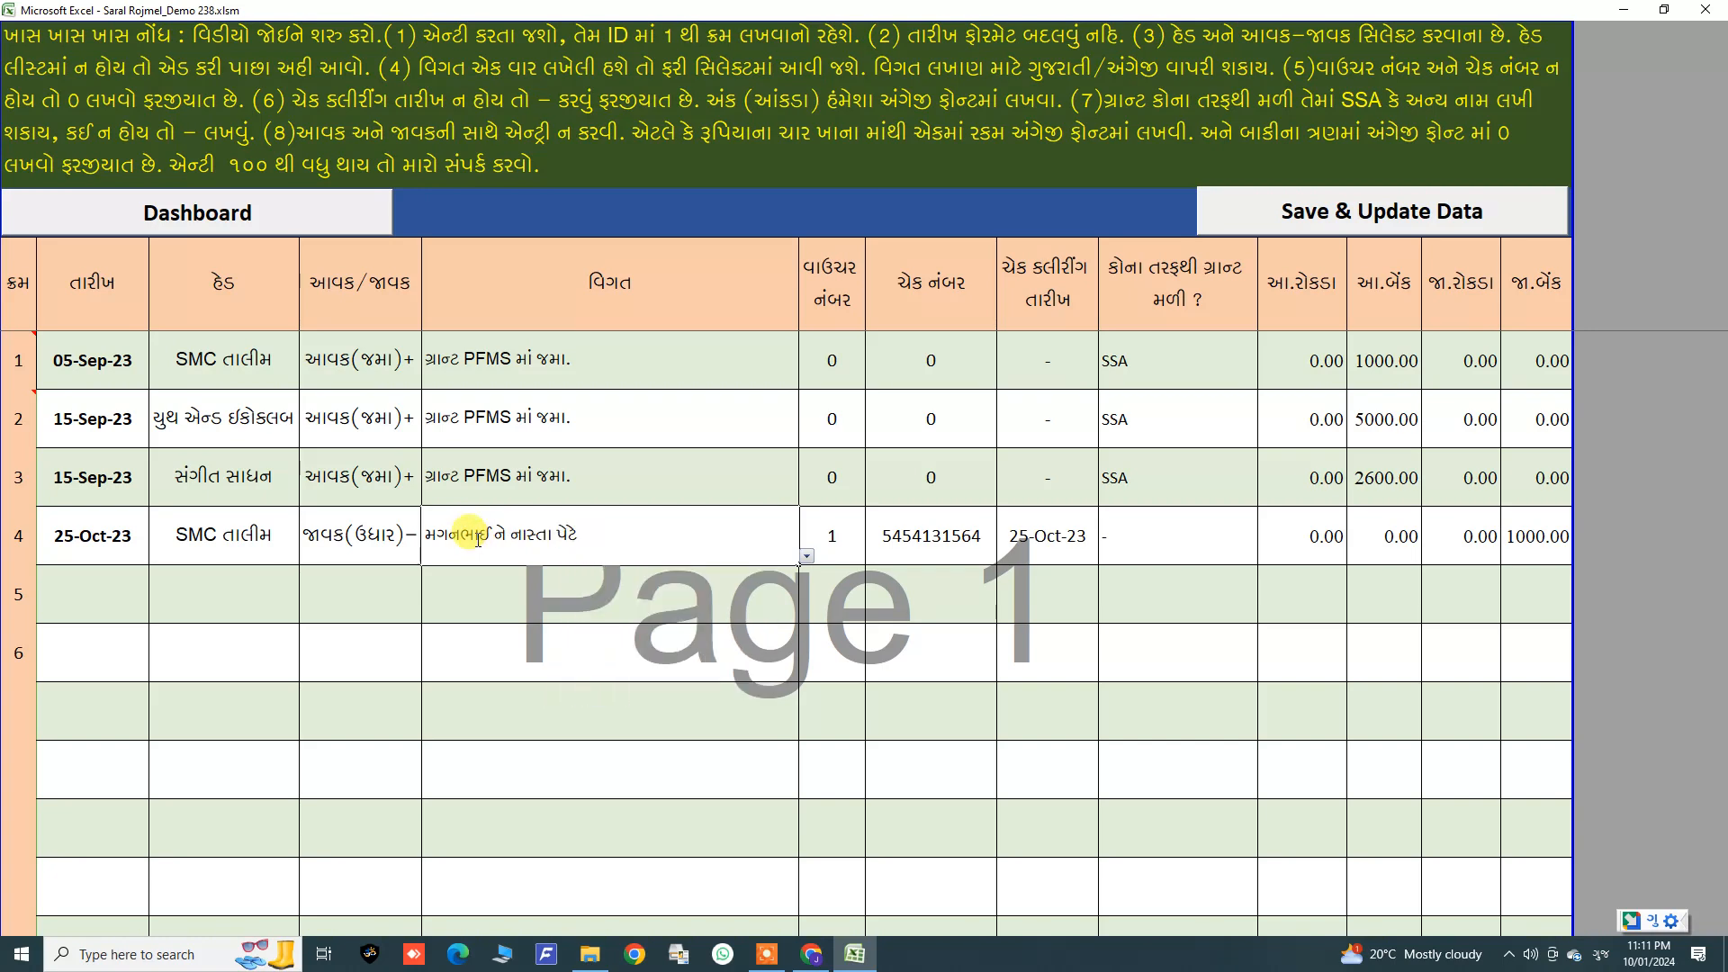
text( bakinee r)
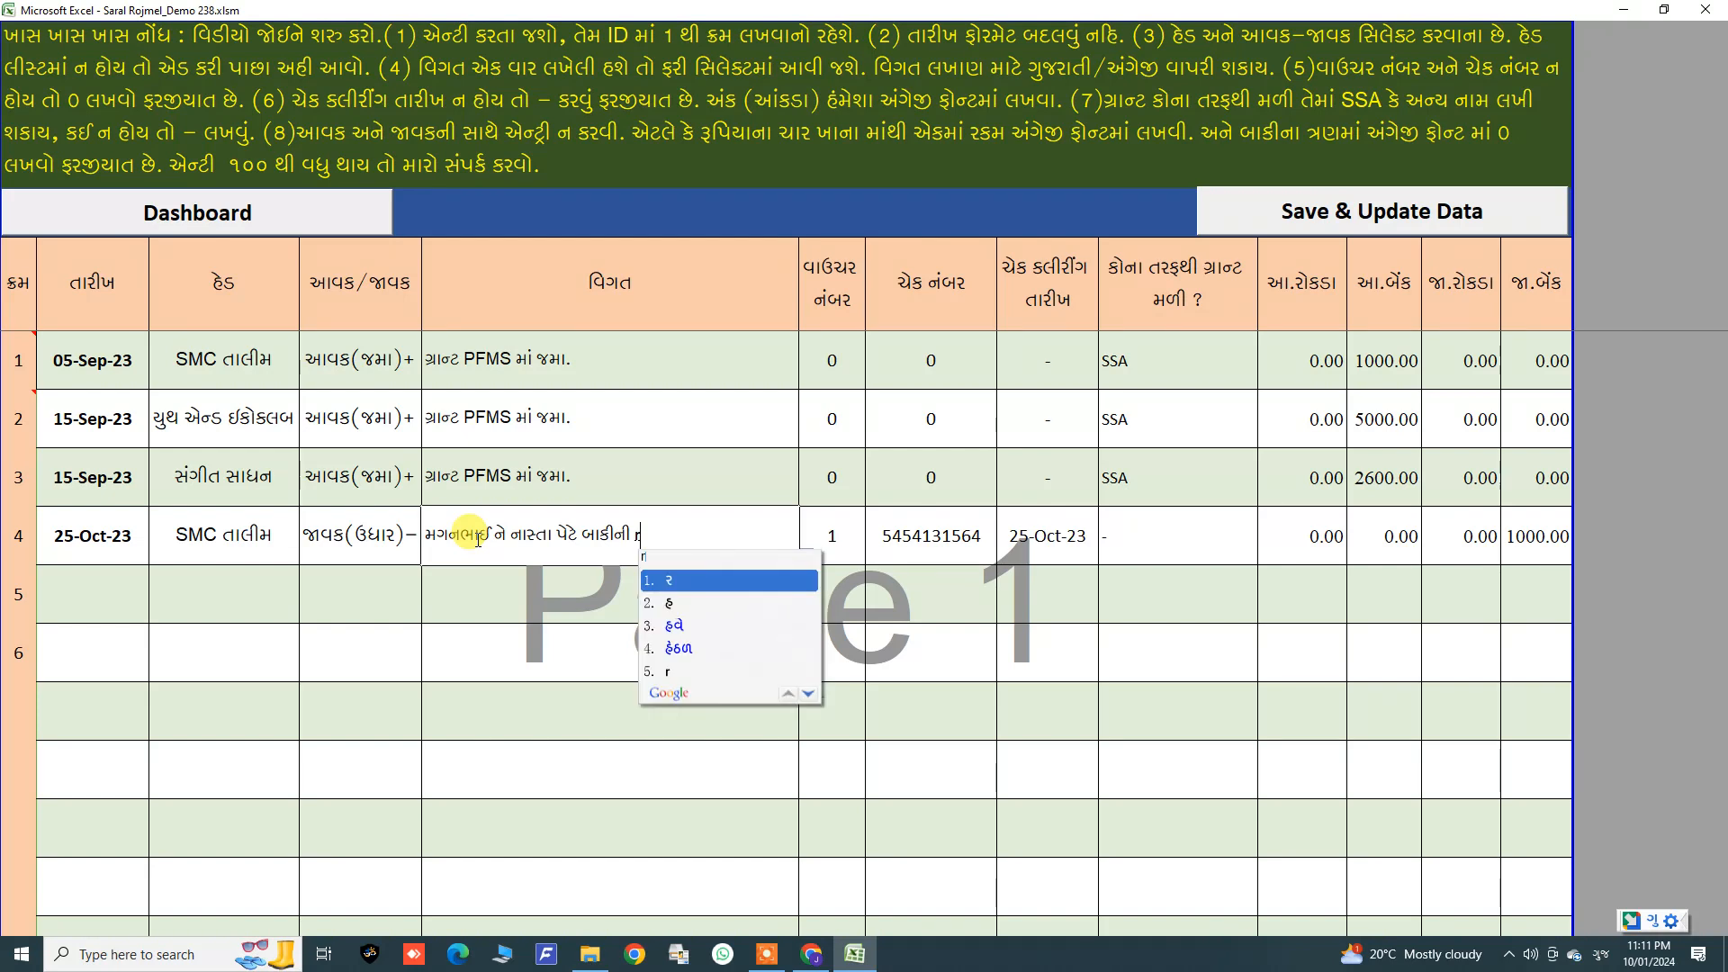
text(akam ro)
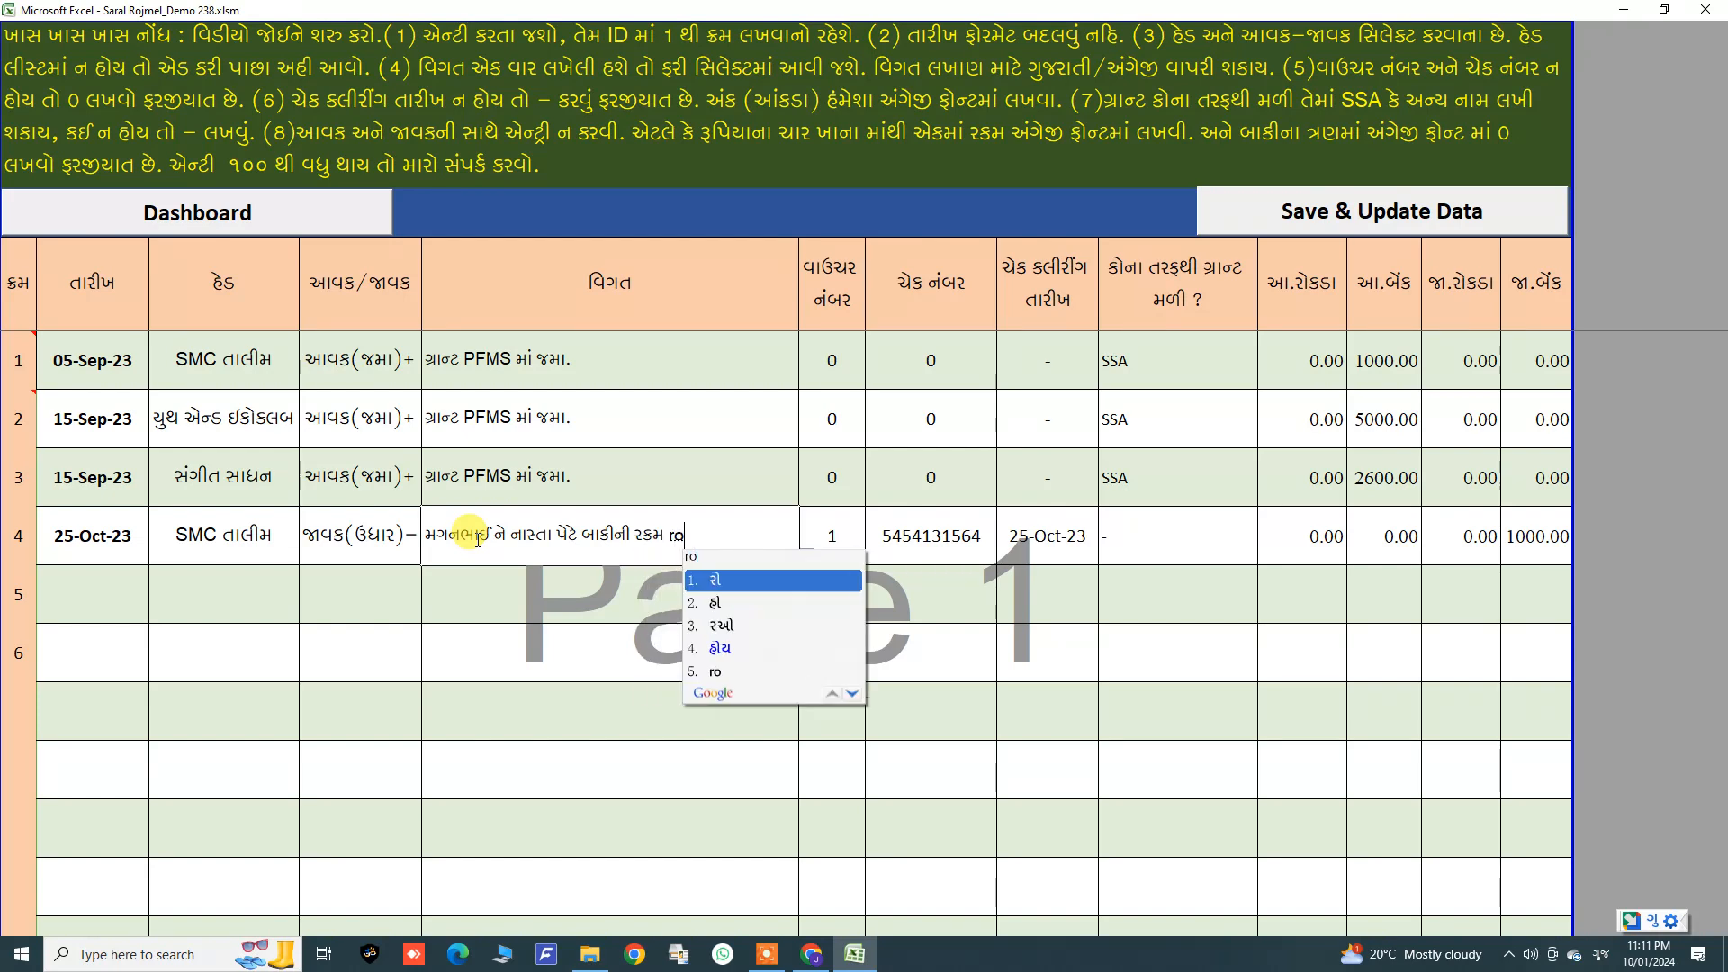
text(kdethee )
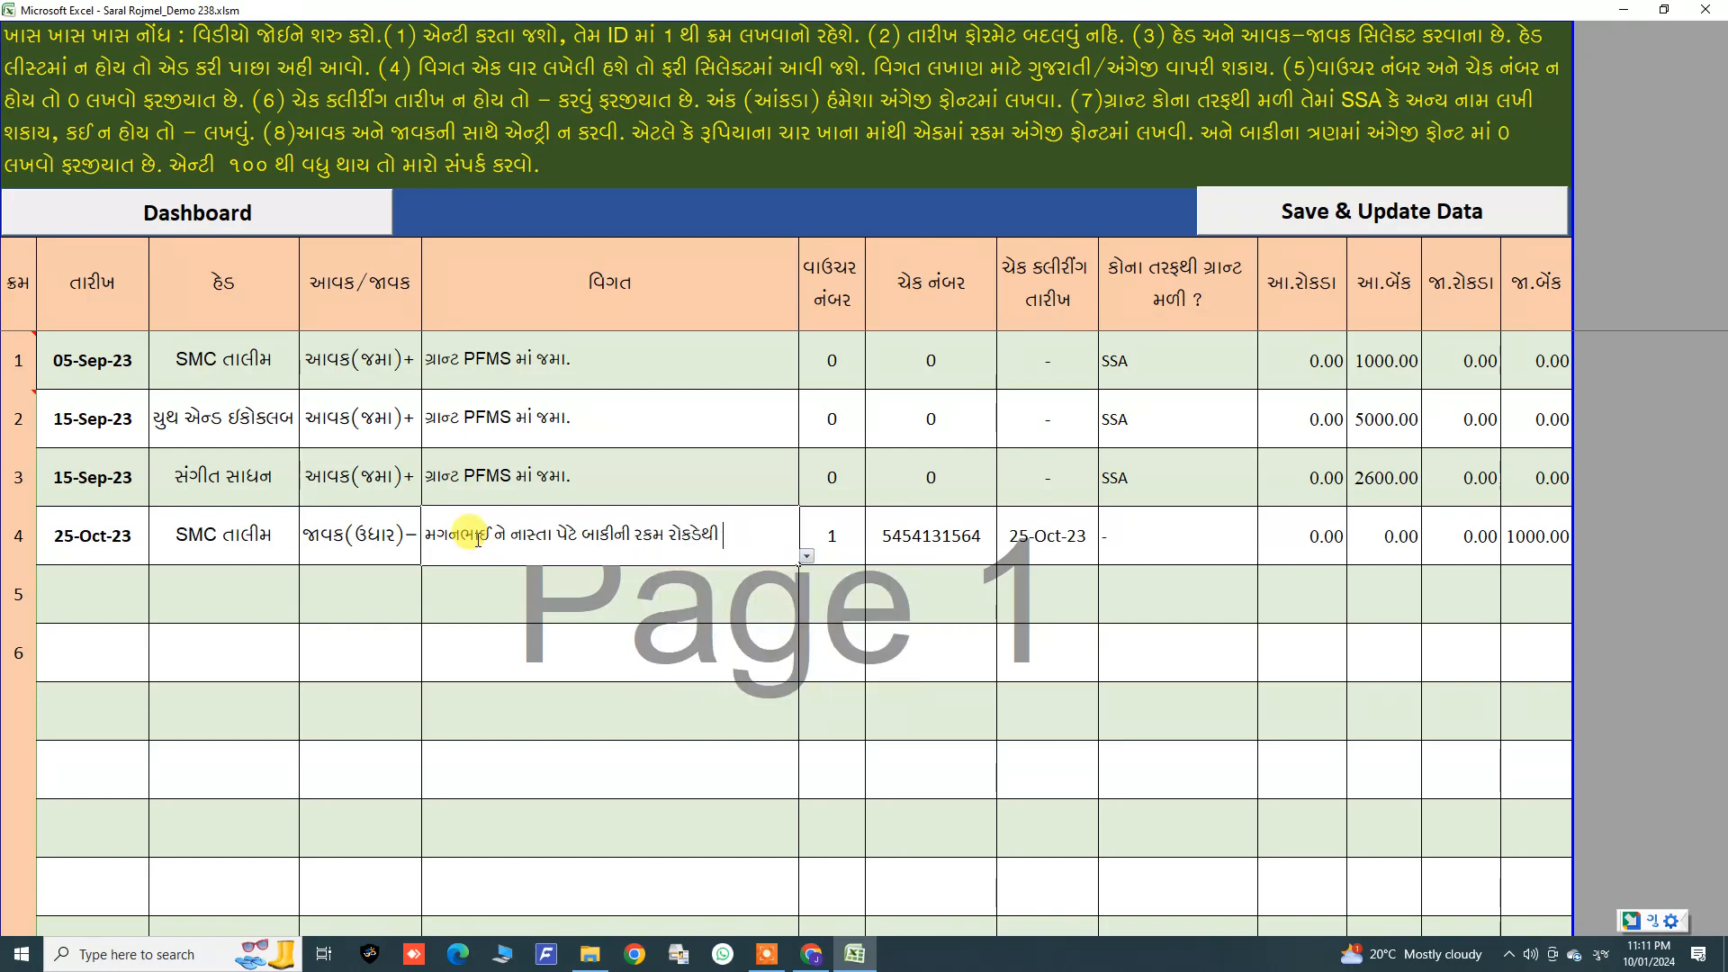
text(chu)
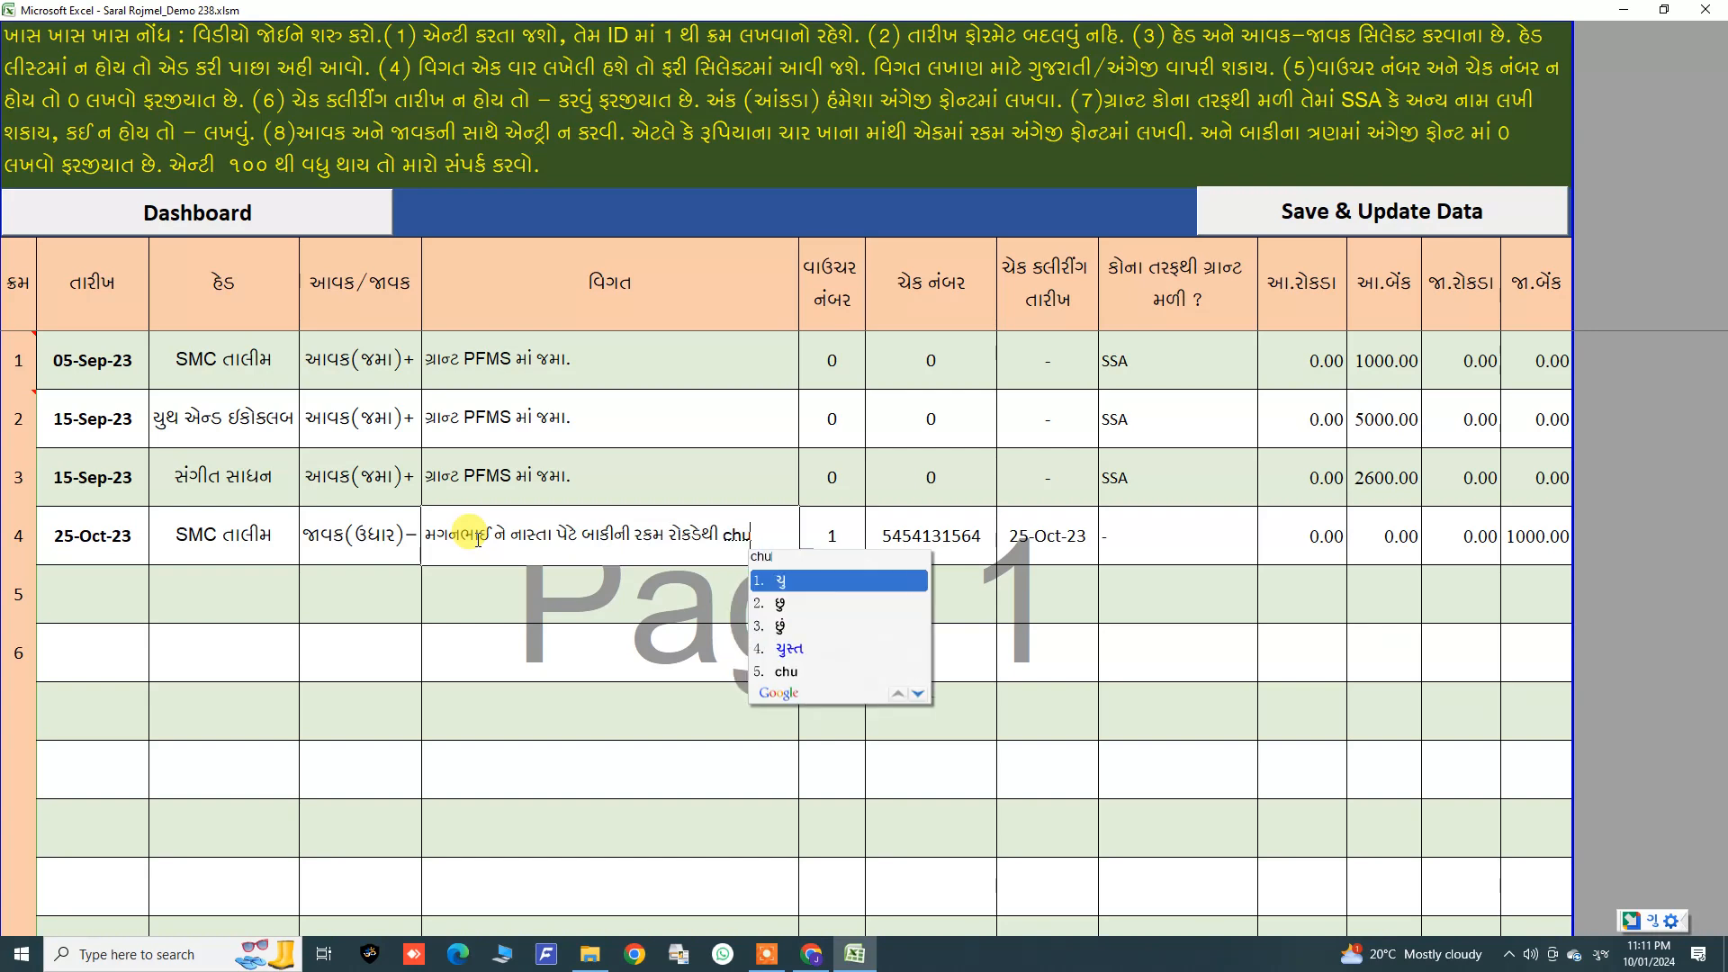
text(kvi.)
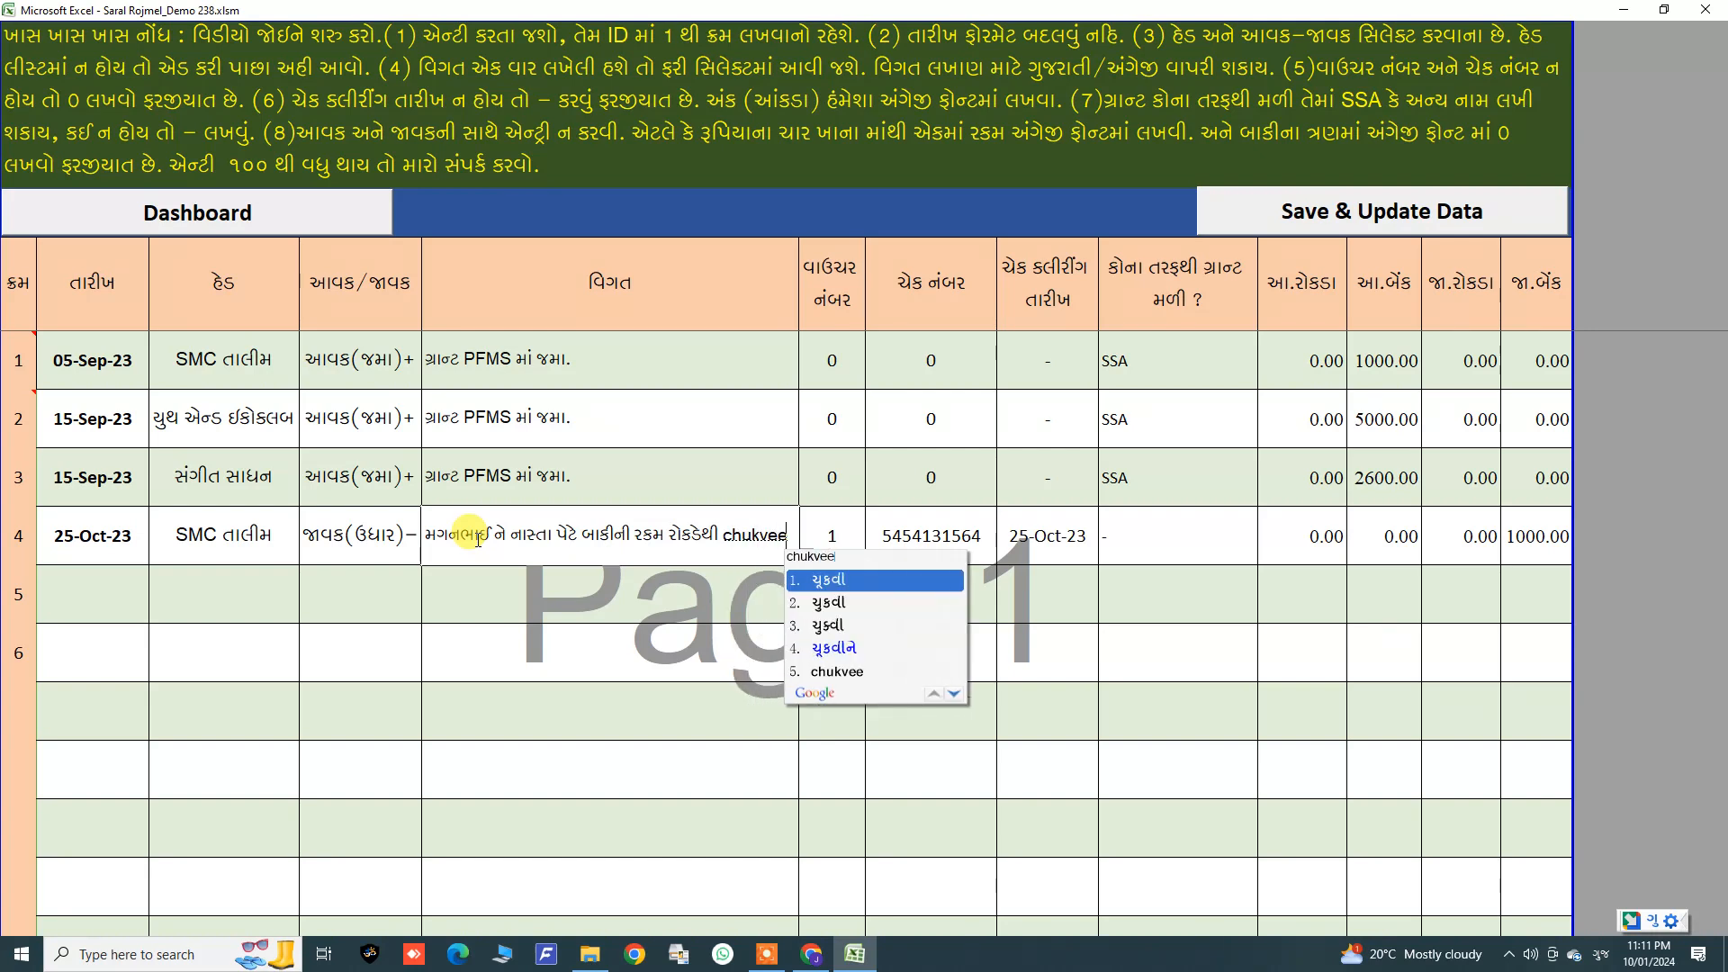
key(Return)
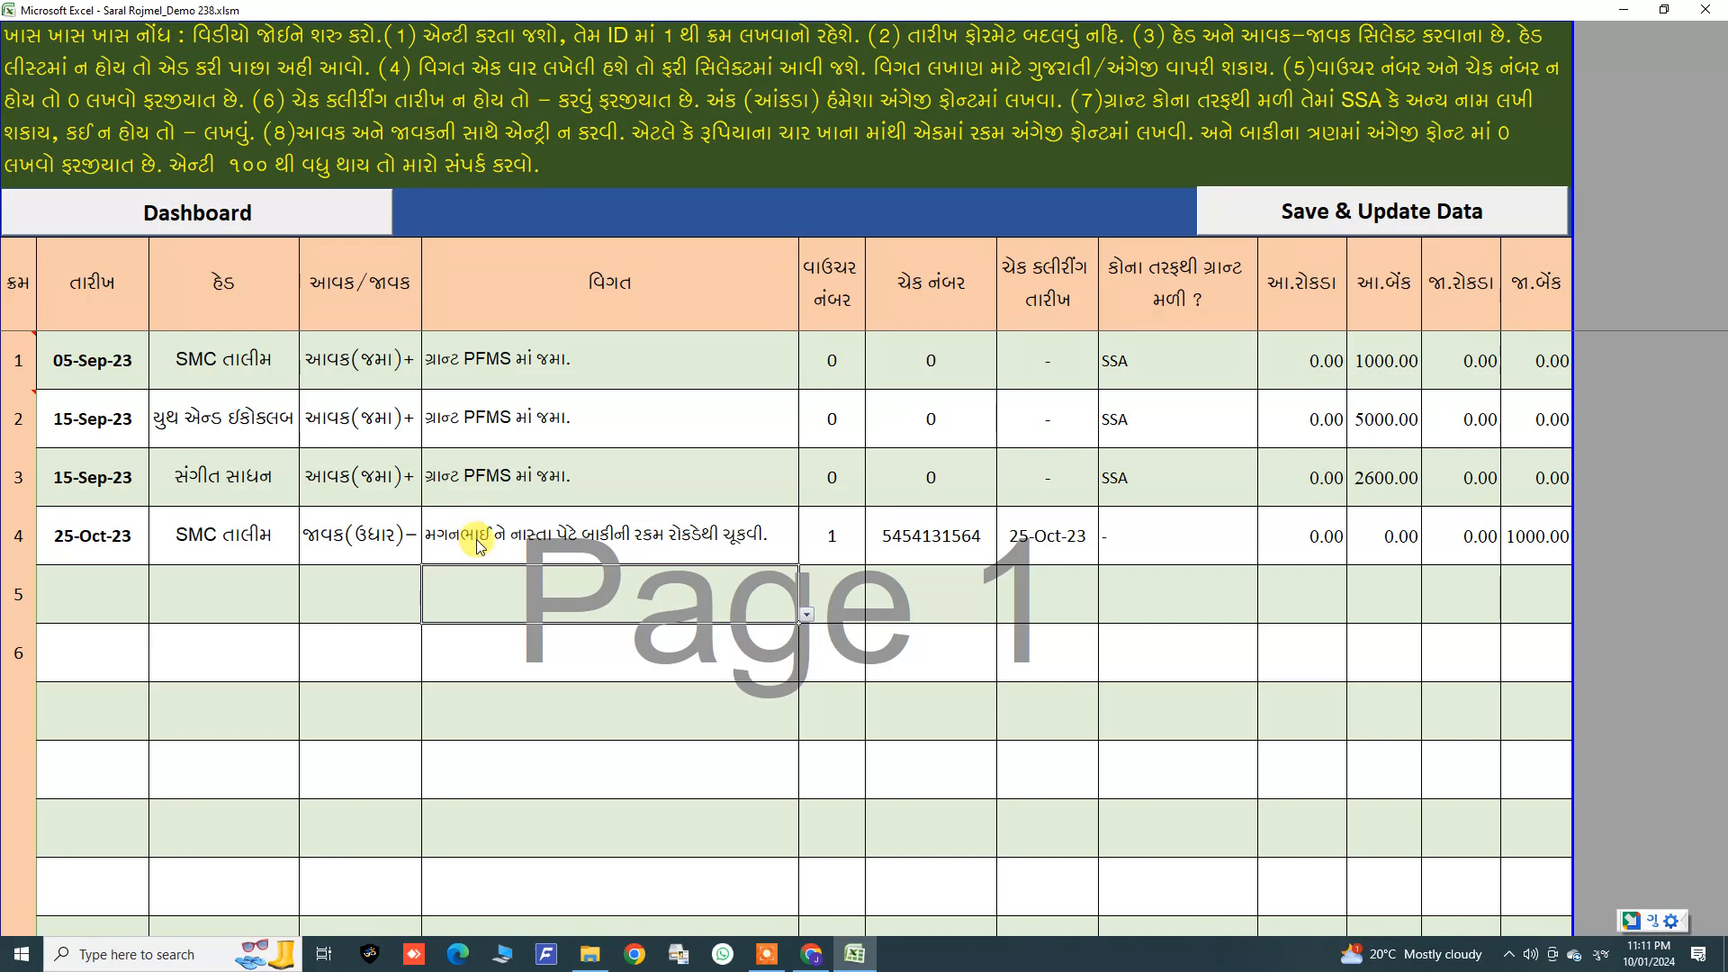
Step: Examine the fourth entry's particulars and voucher number cells
click(801, 533)
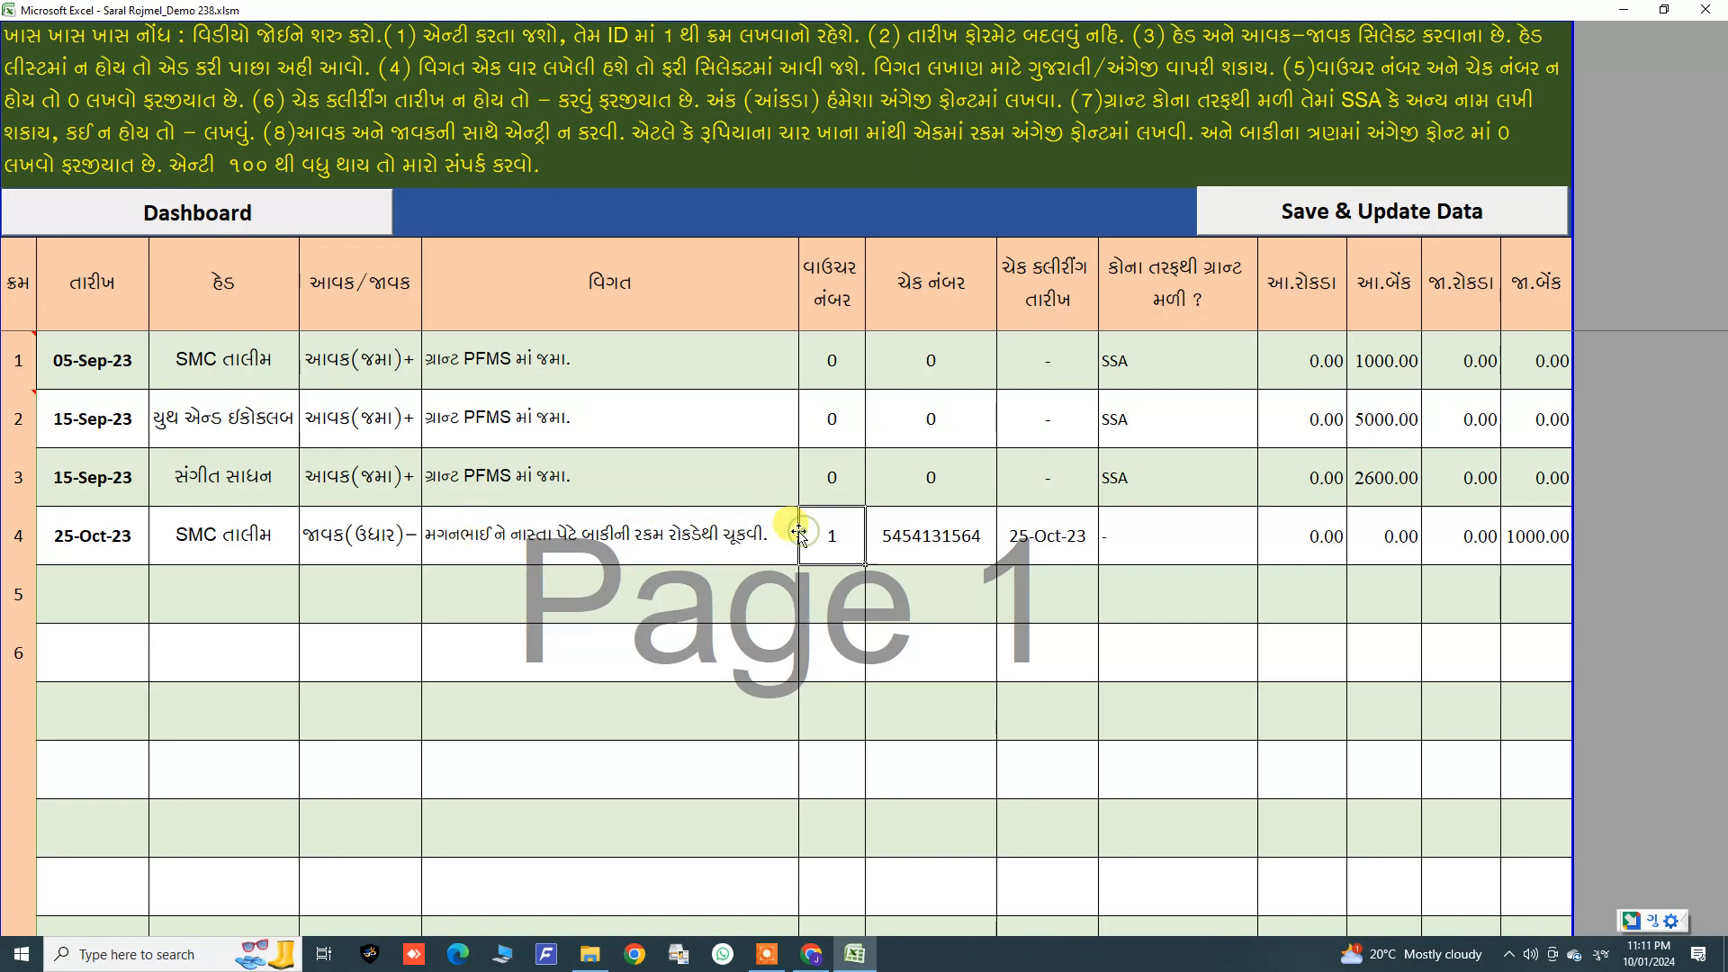
click(628, 532)
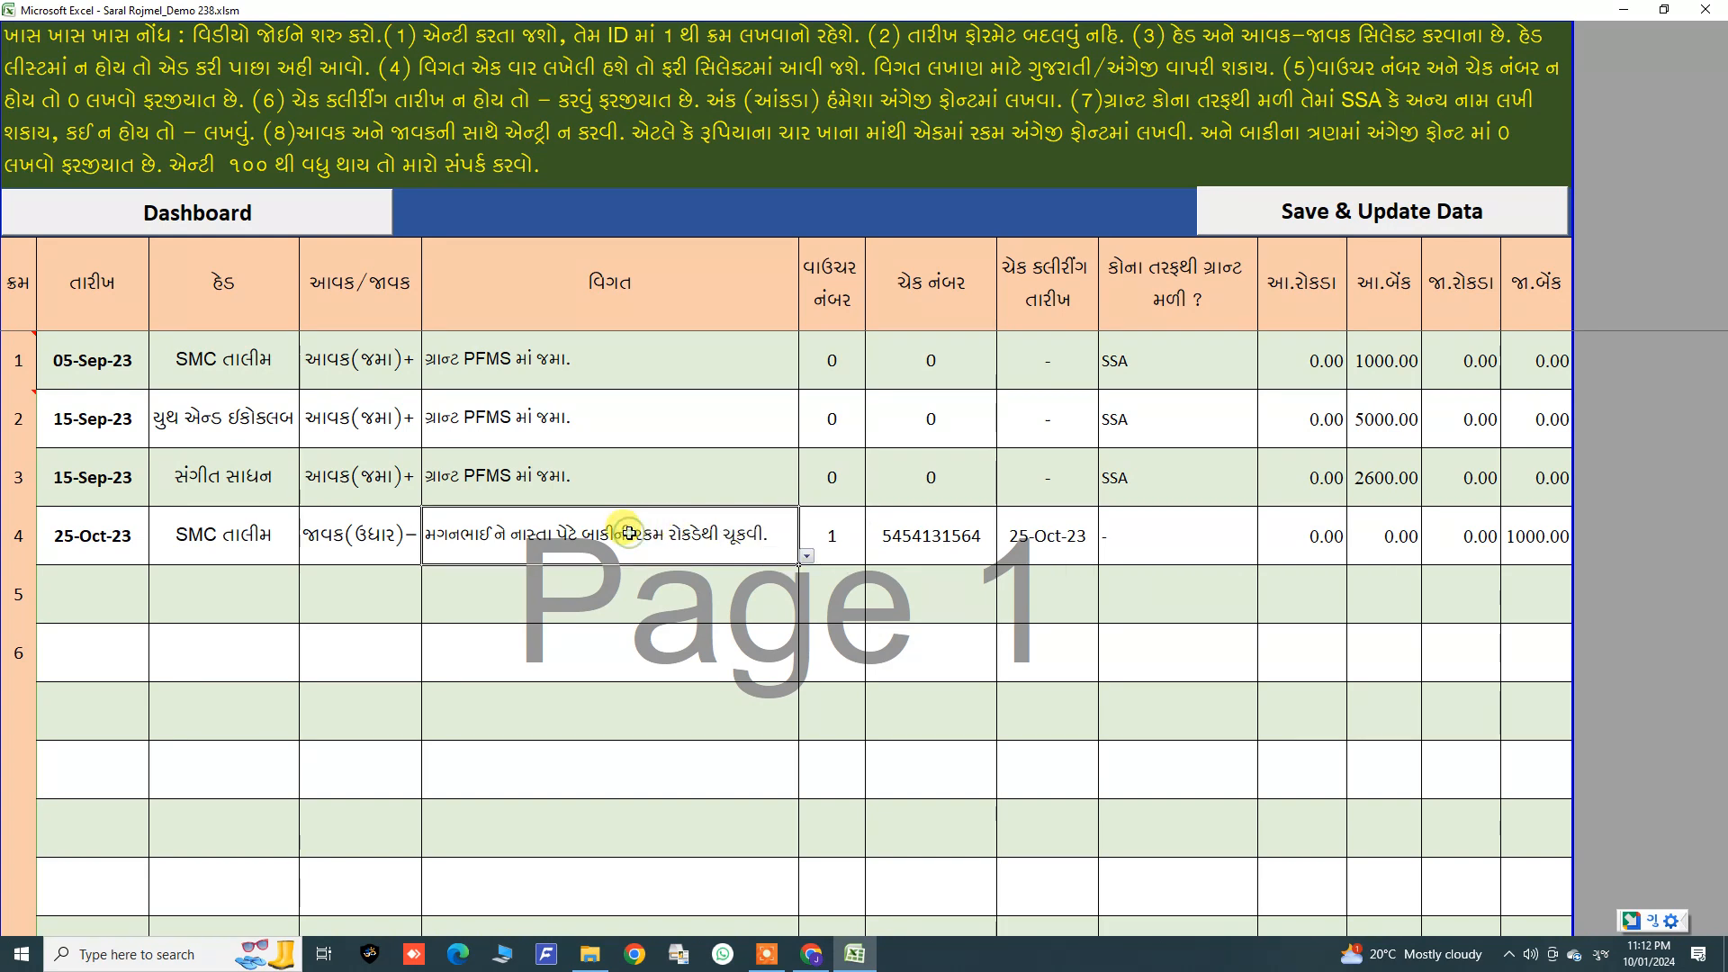
click(843, 540)
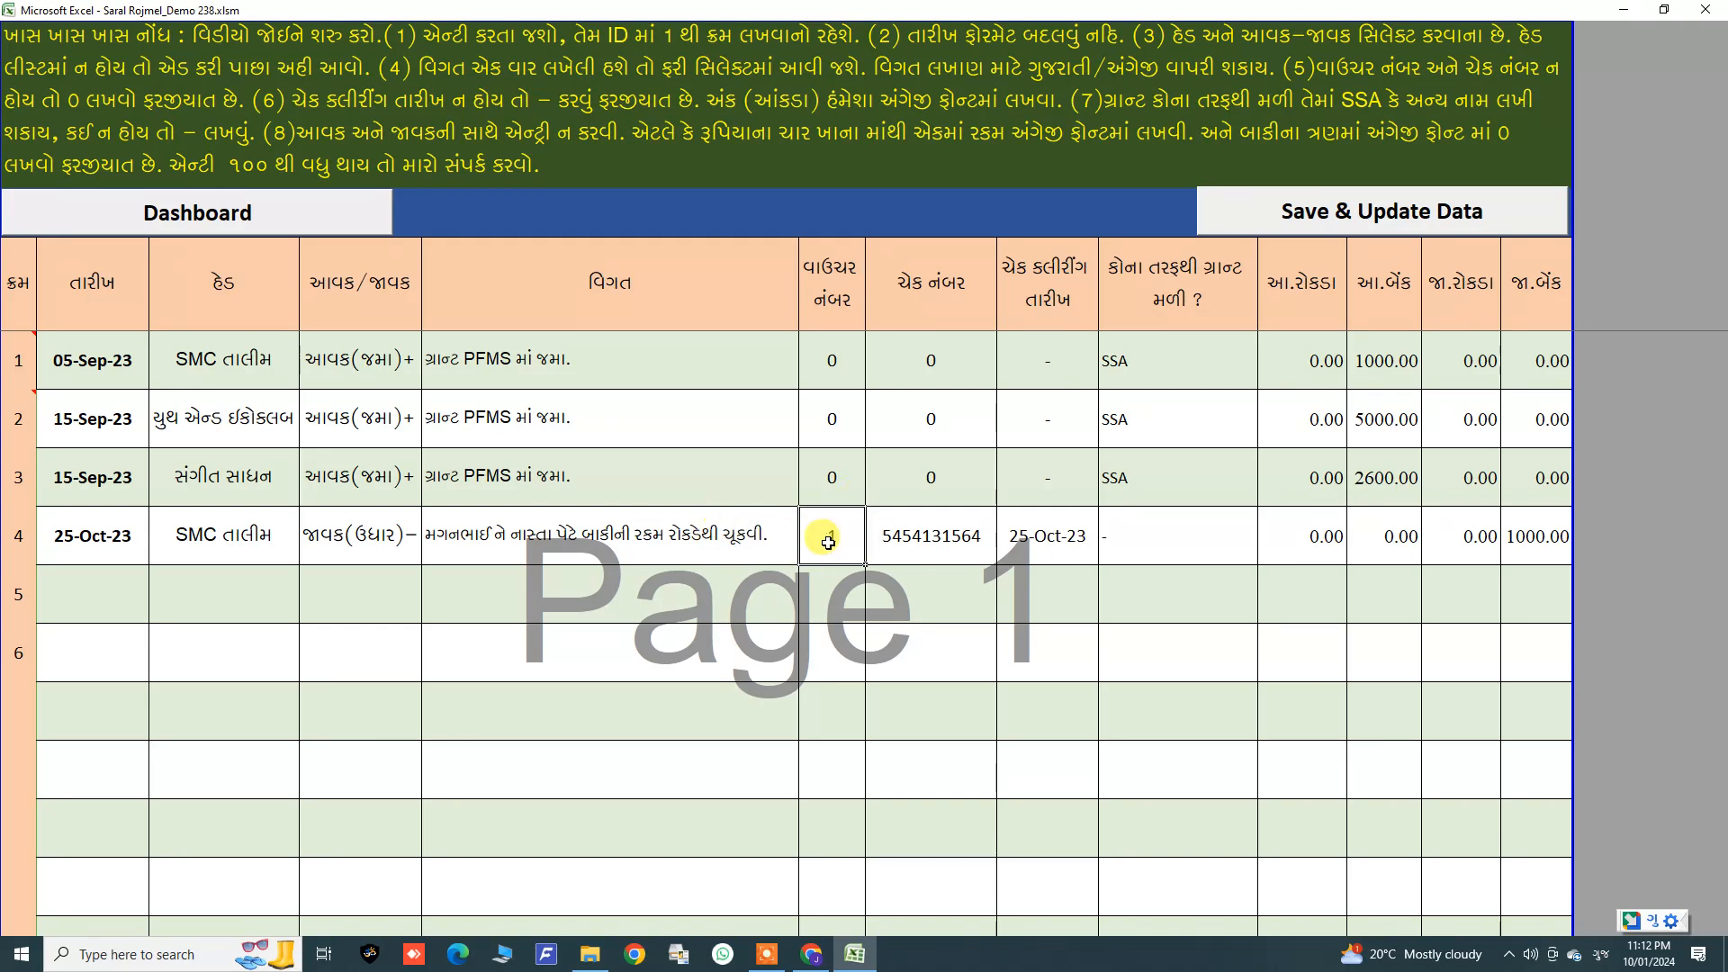
click(659, 532)
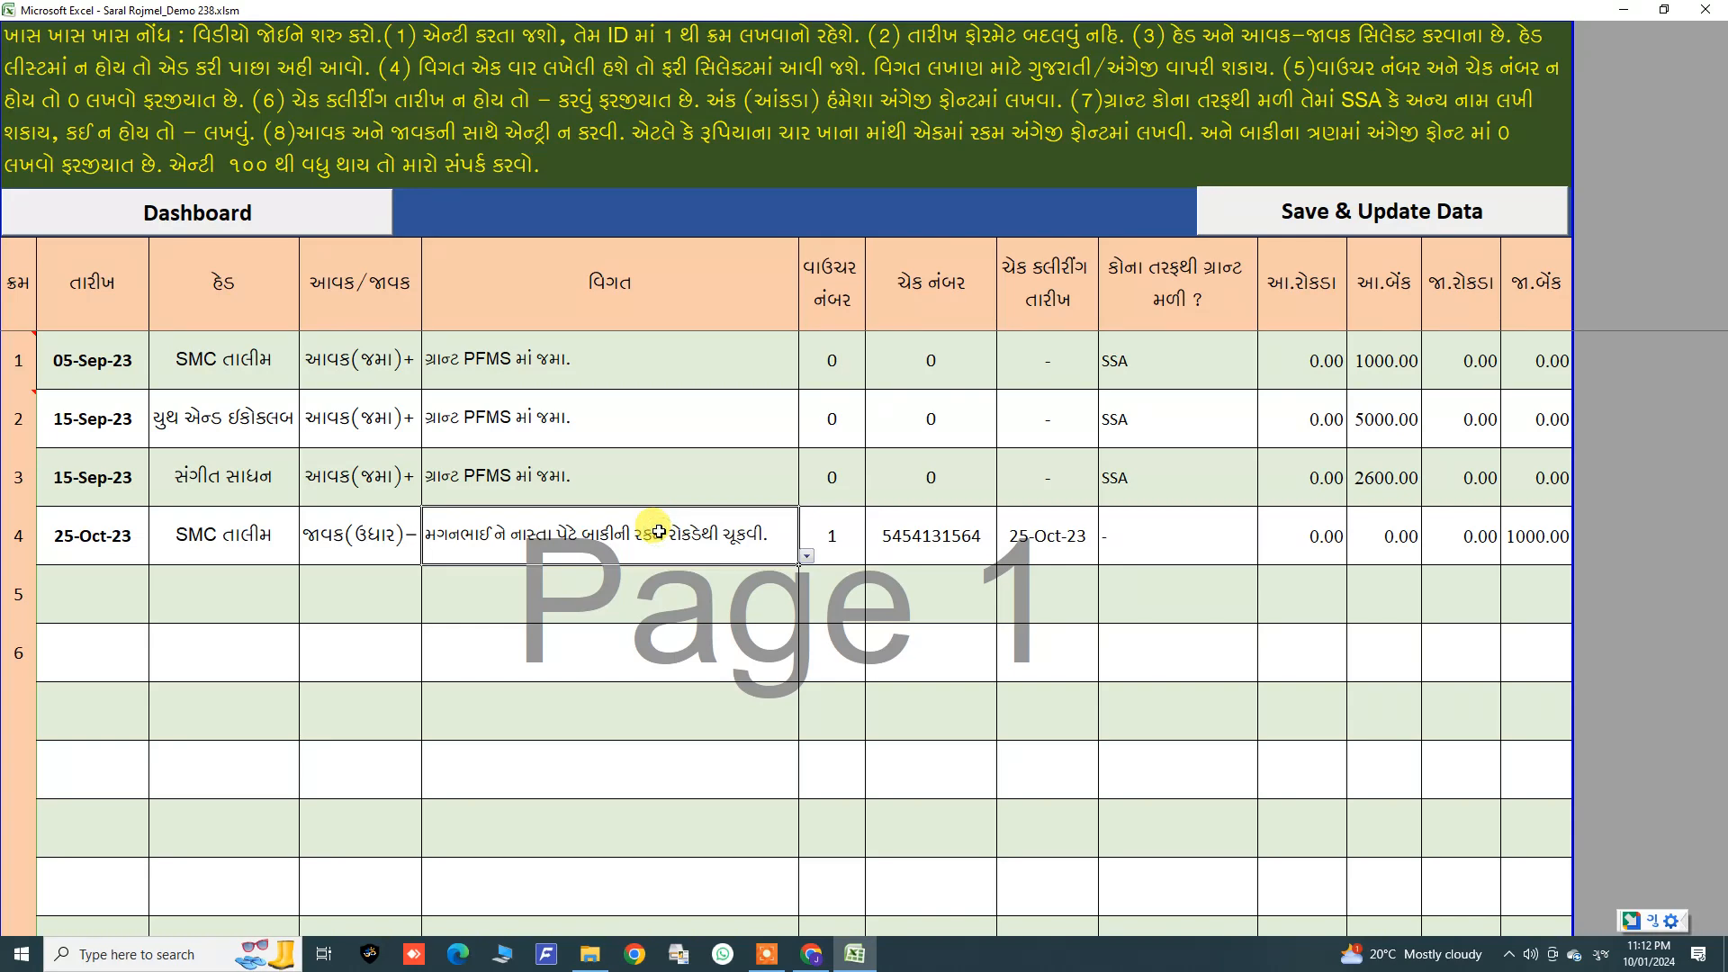
click(836, 540)
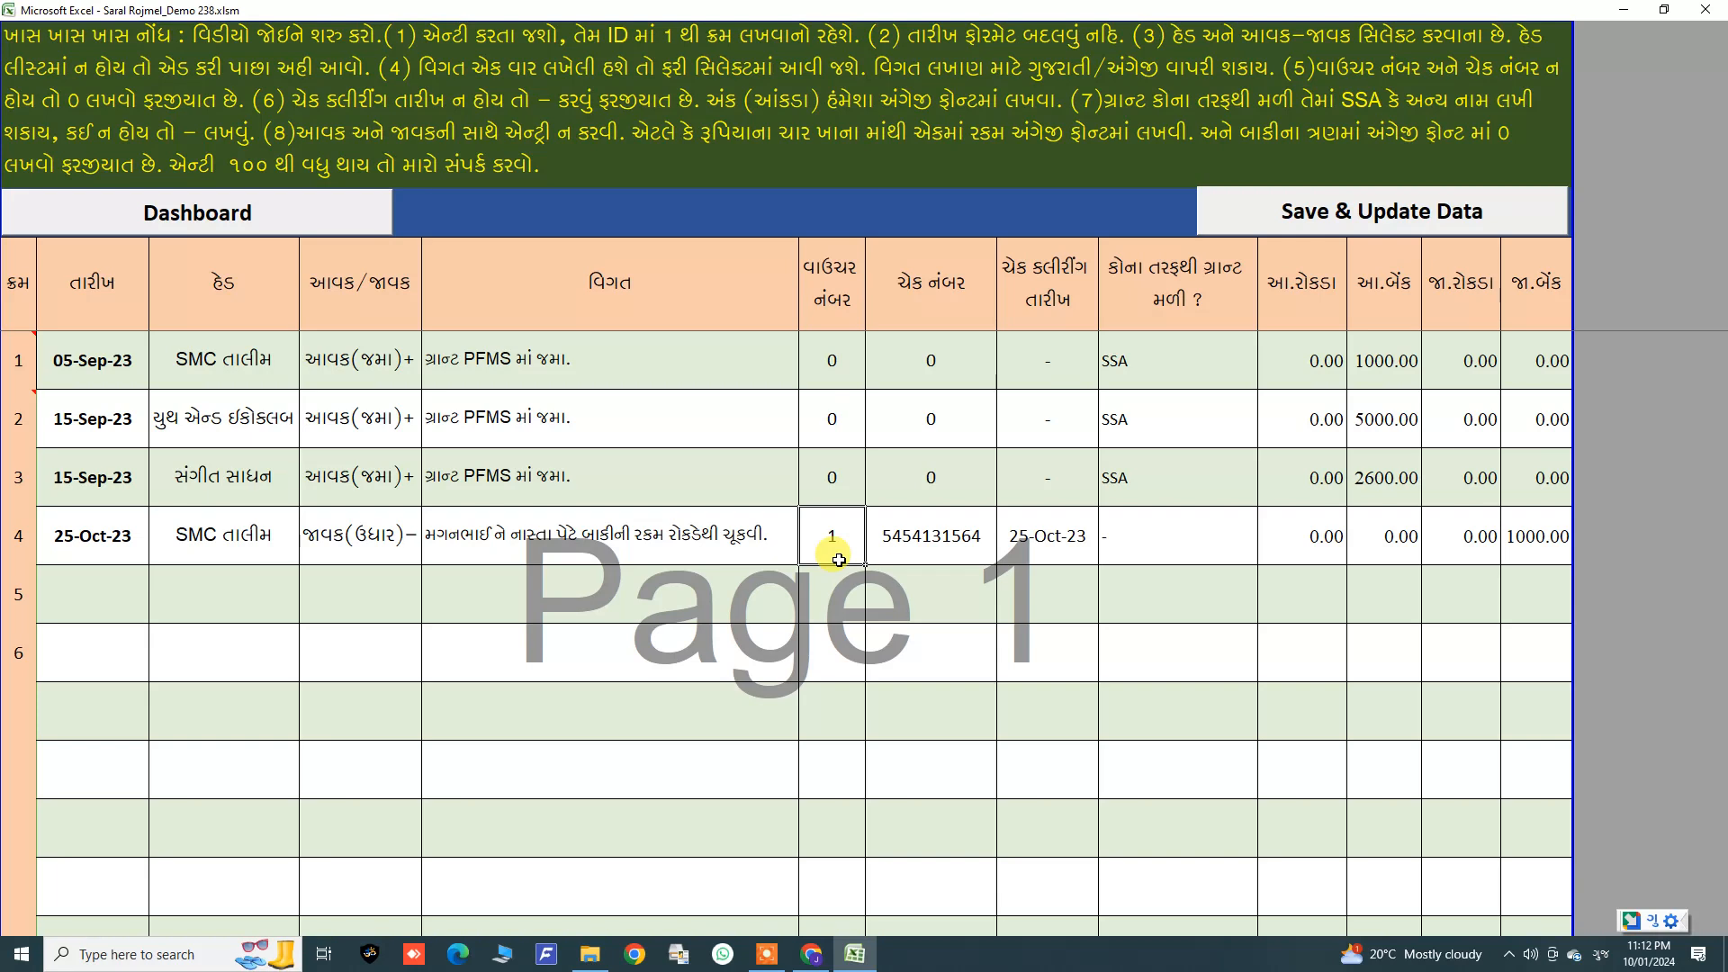
click(715, 544)
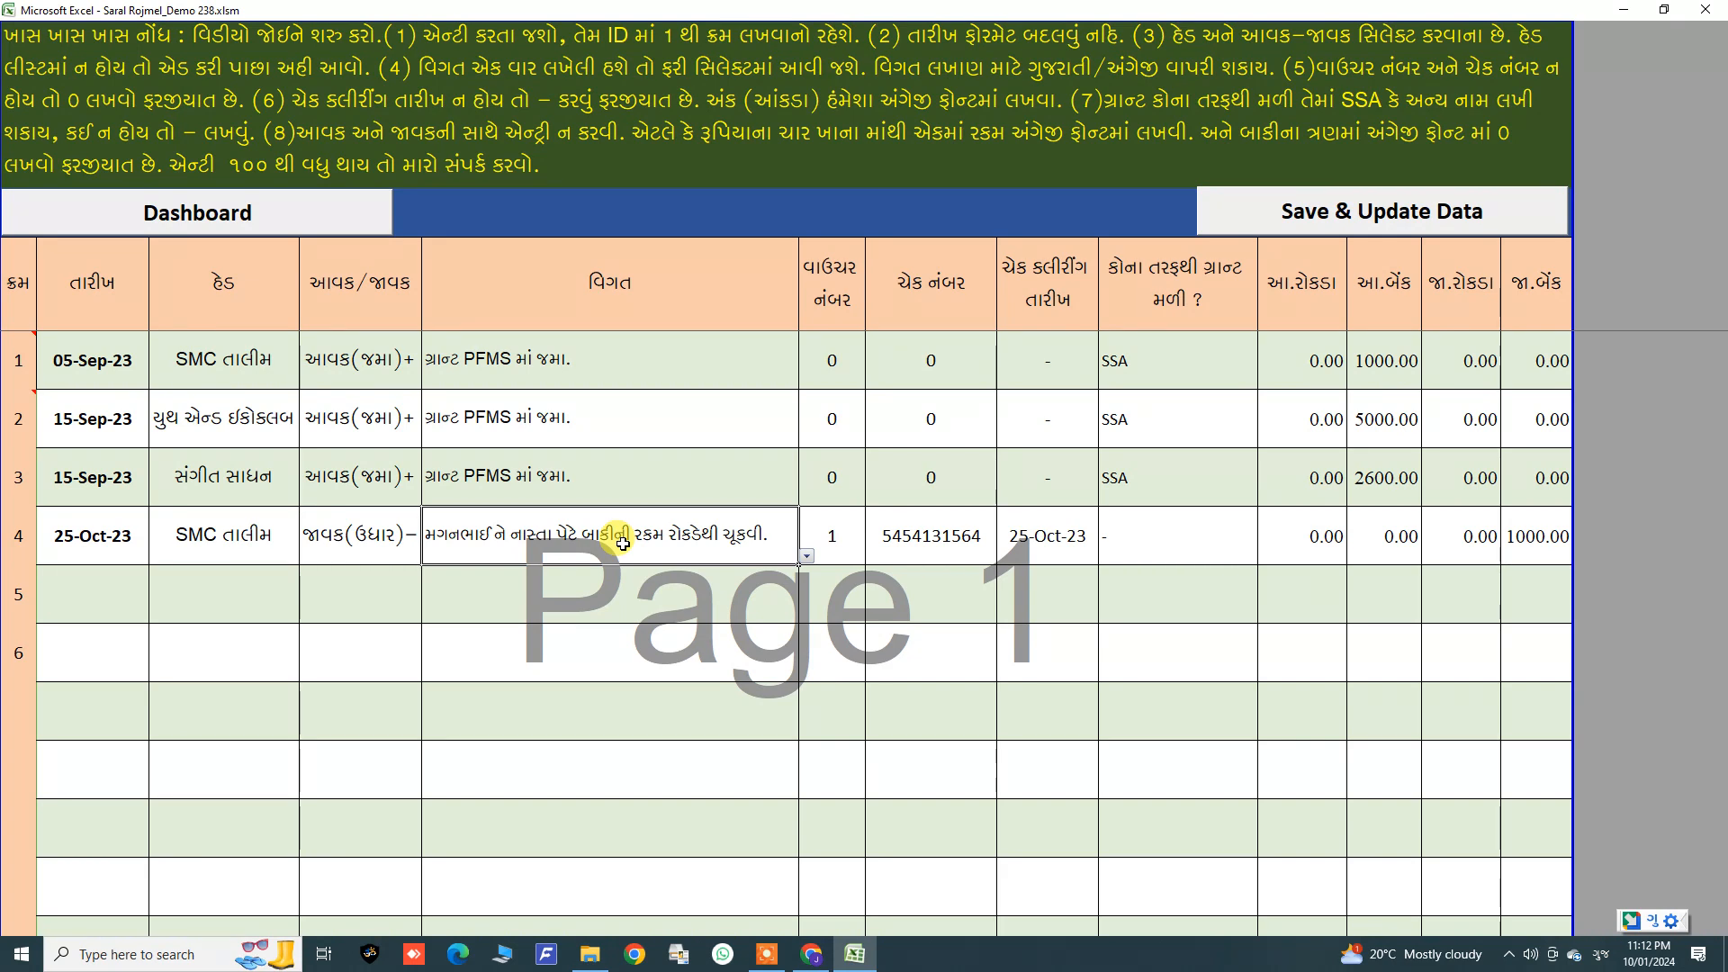
double_click(673, 535)
click(572, 590)
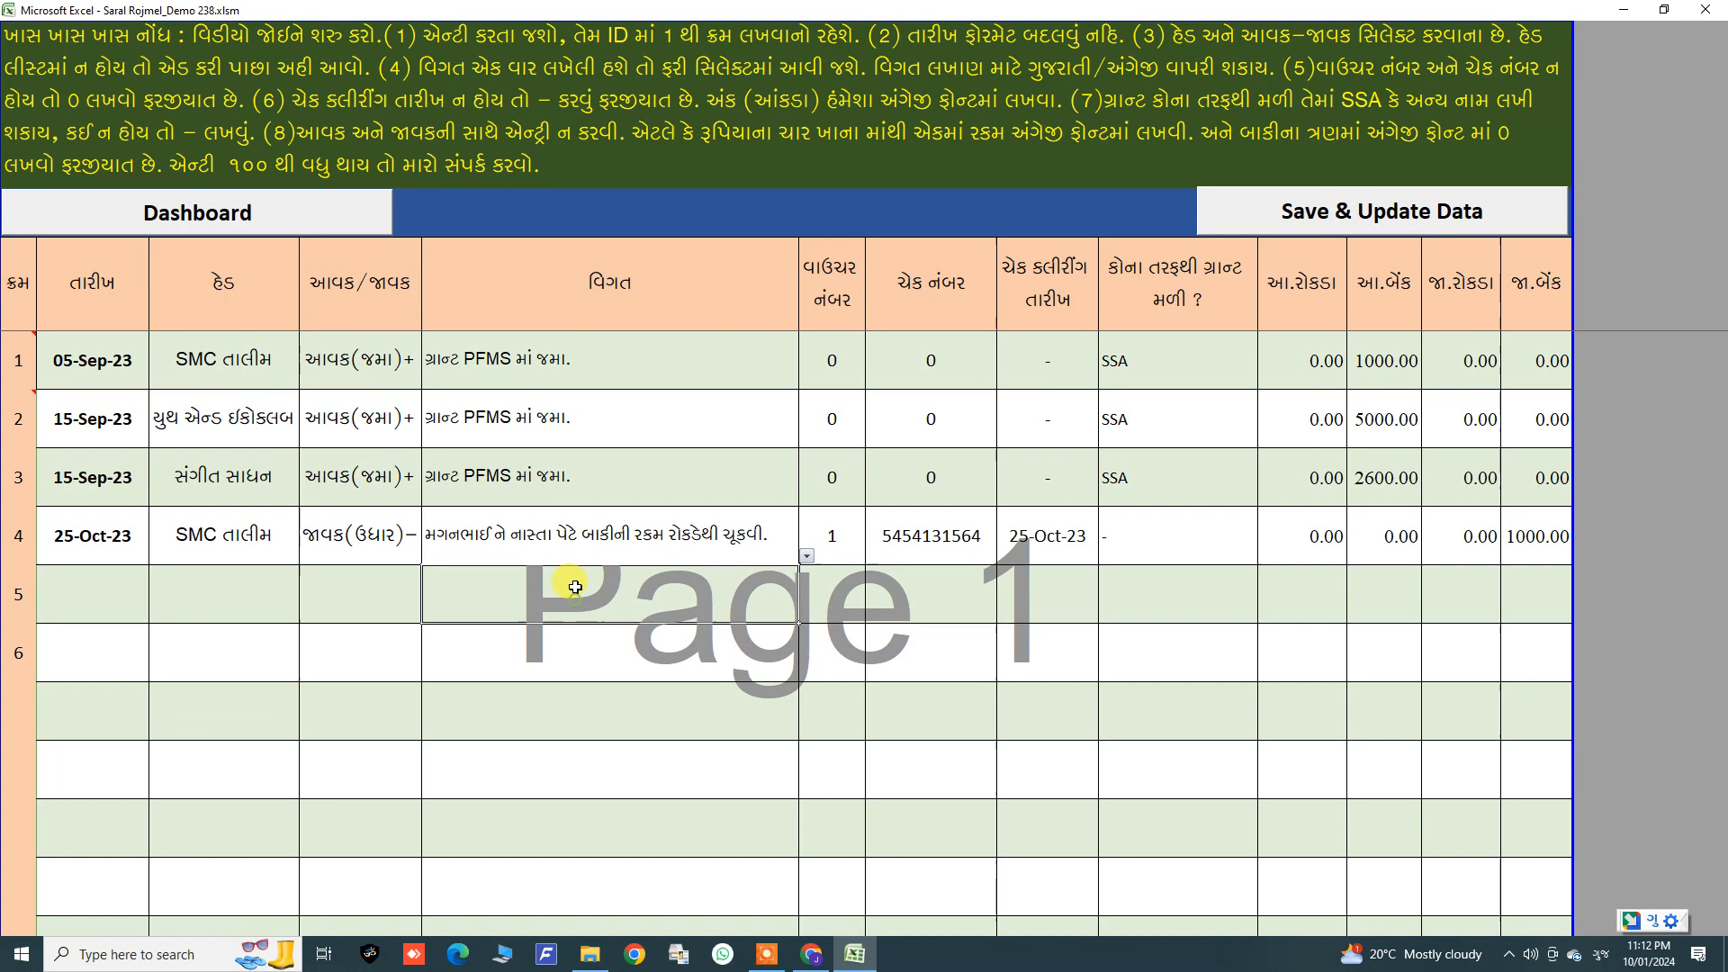
click(571, 552)
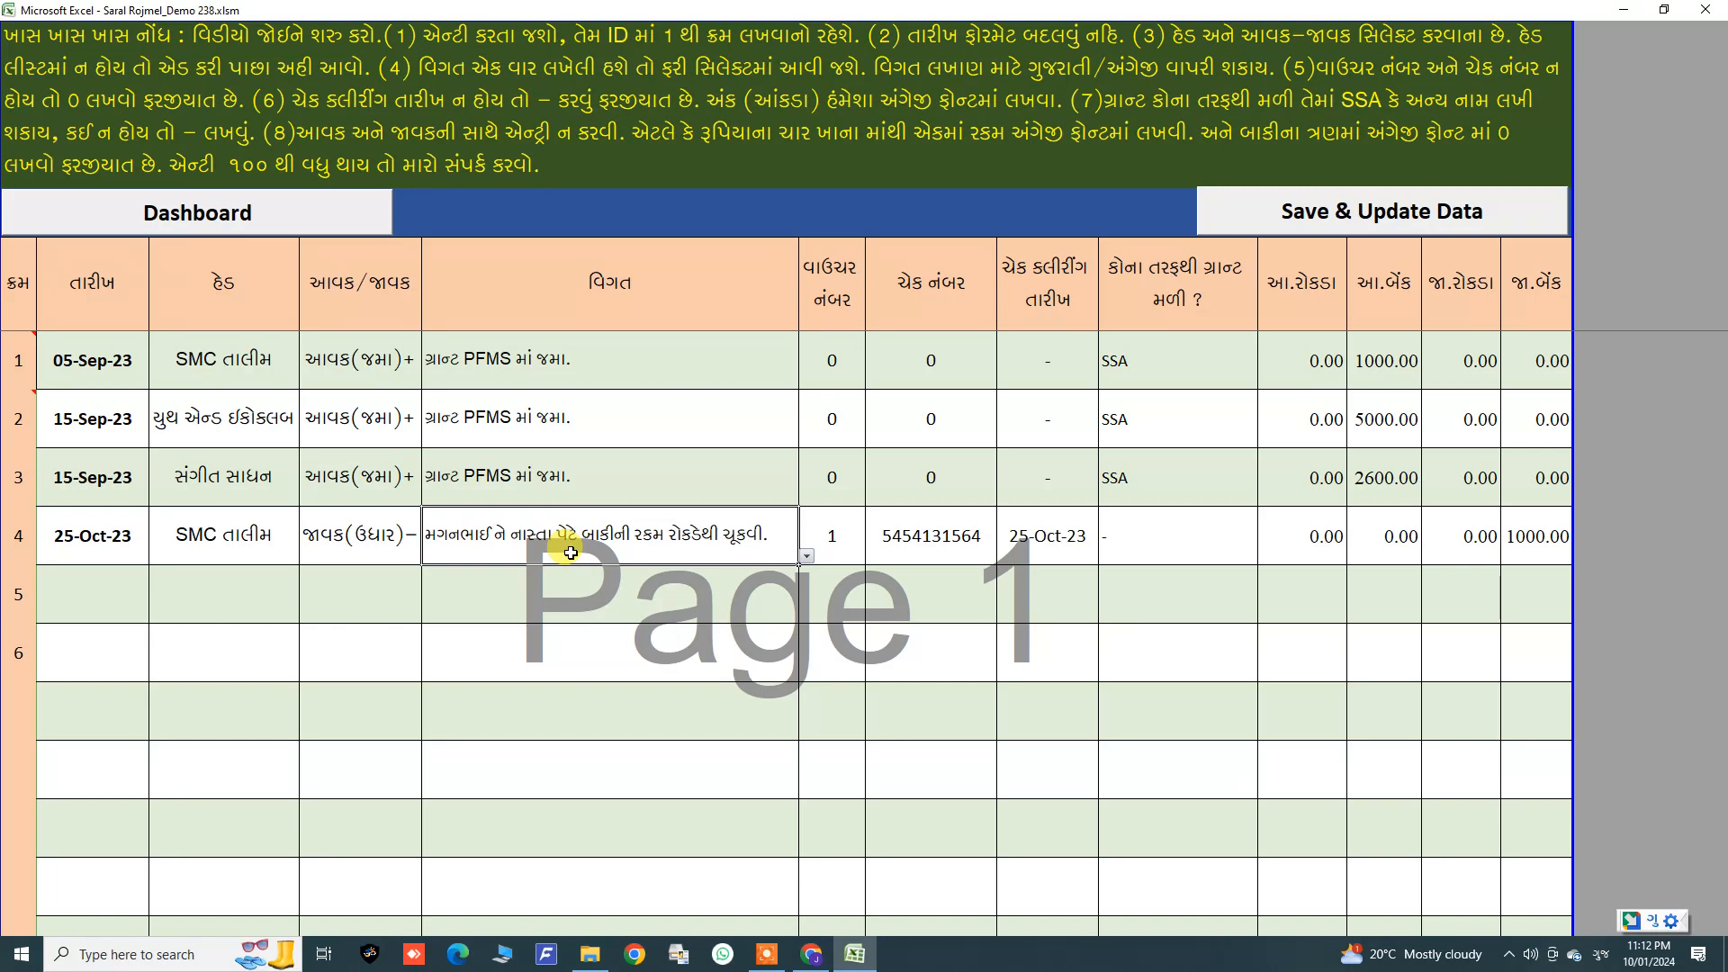
click(1321, 553)
click(1435, 546)
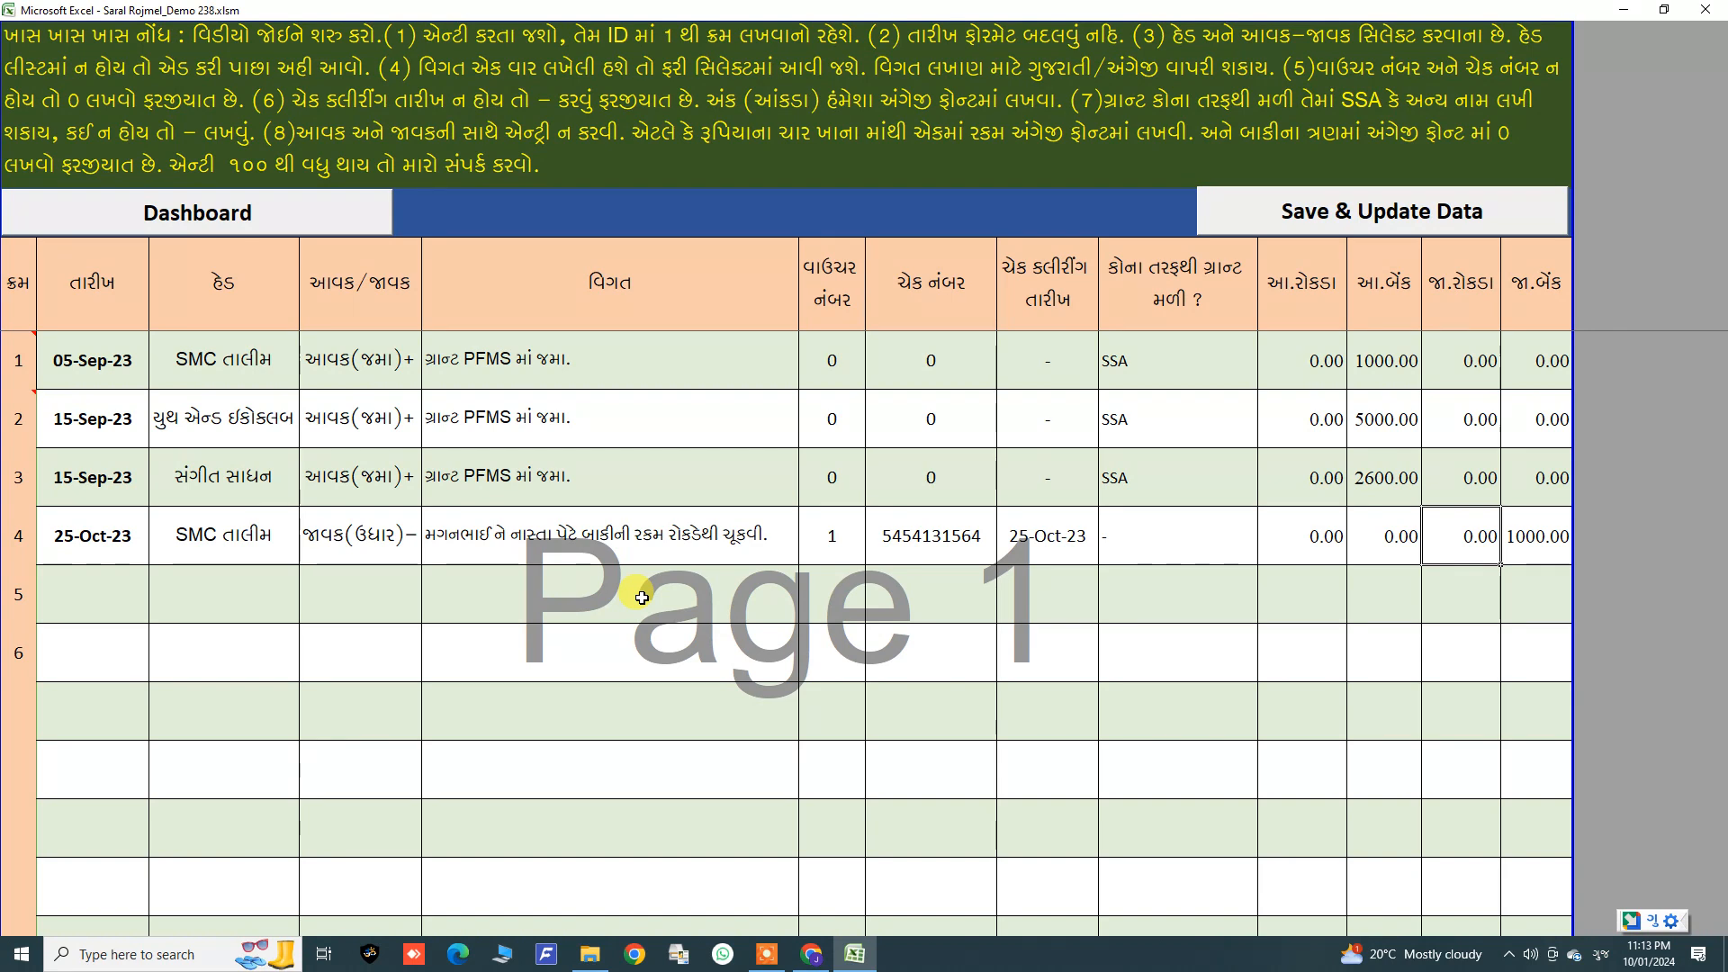
click(81, 582)
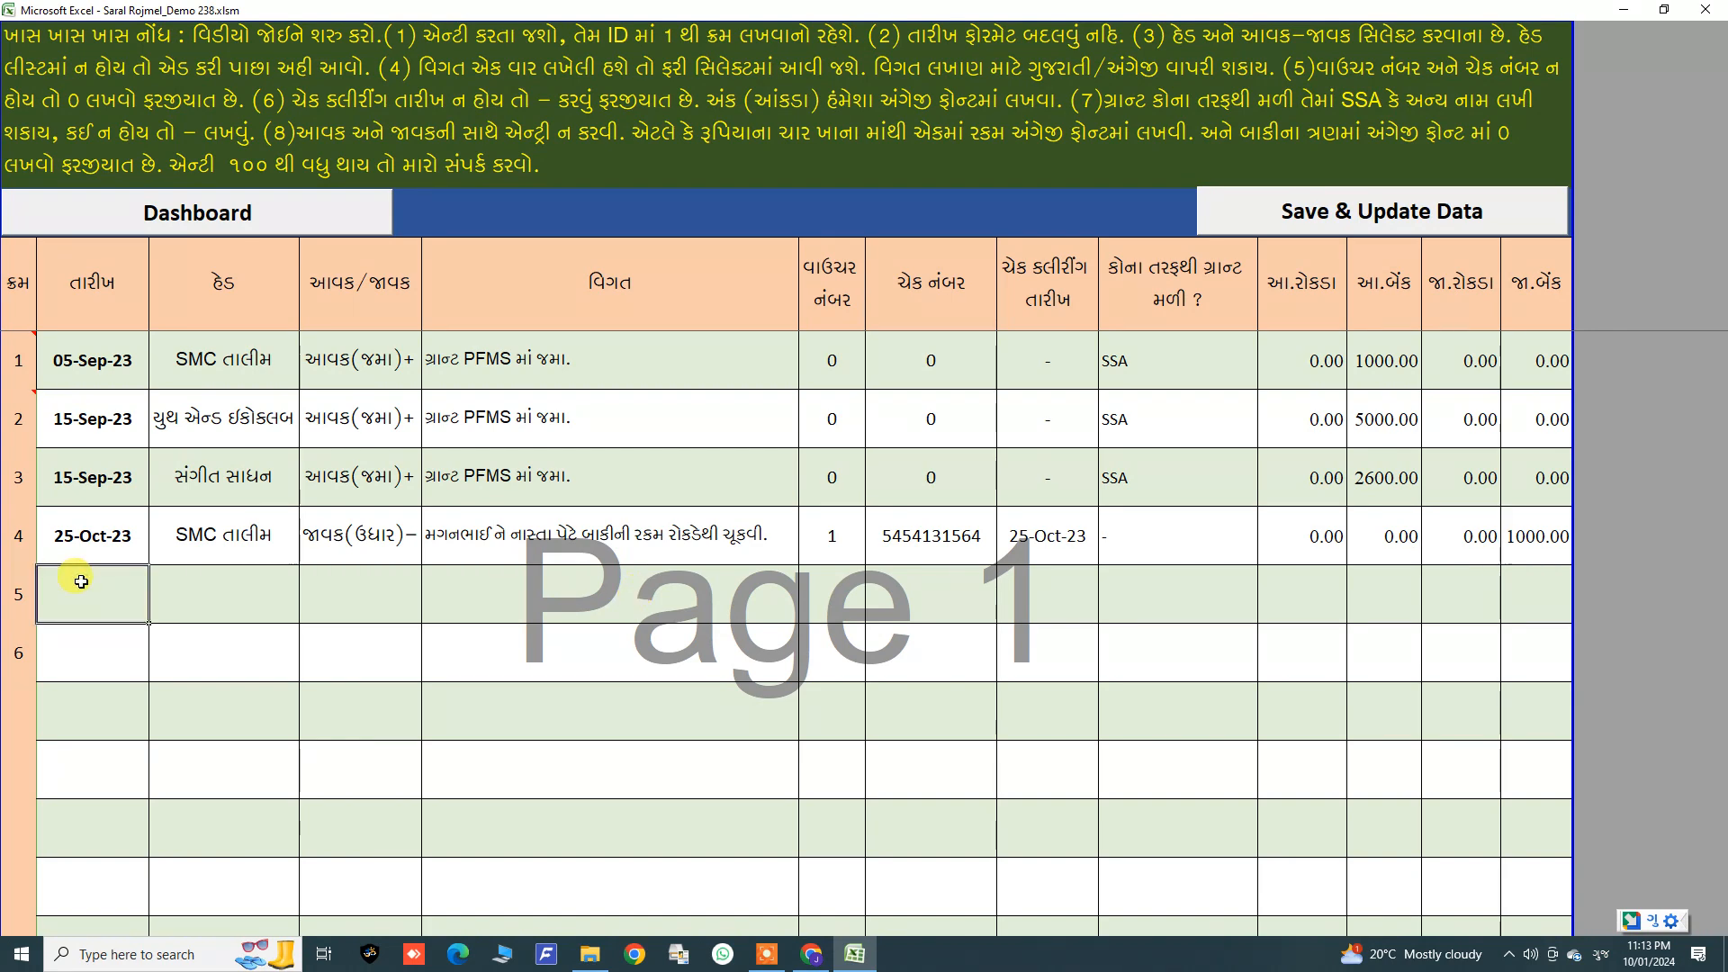
text(25)
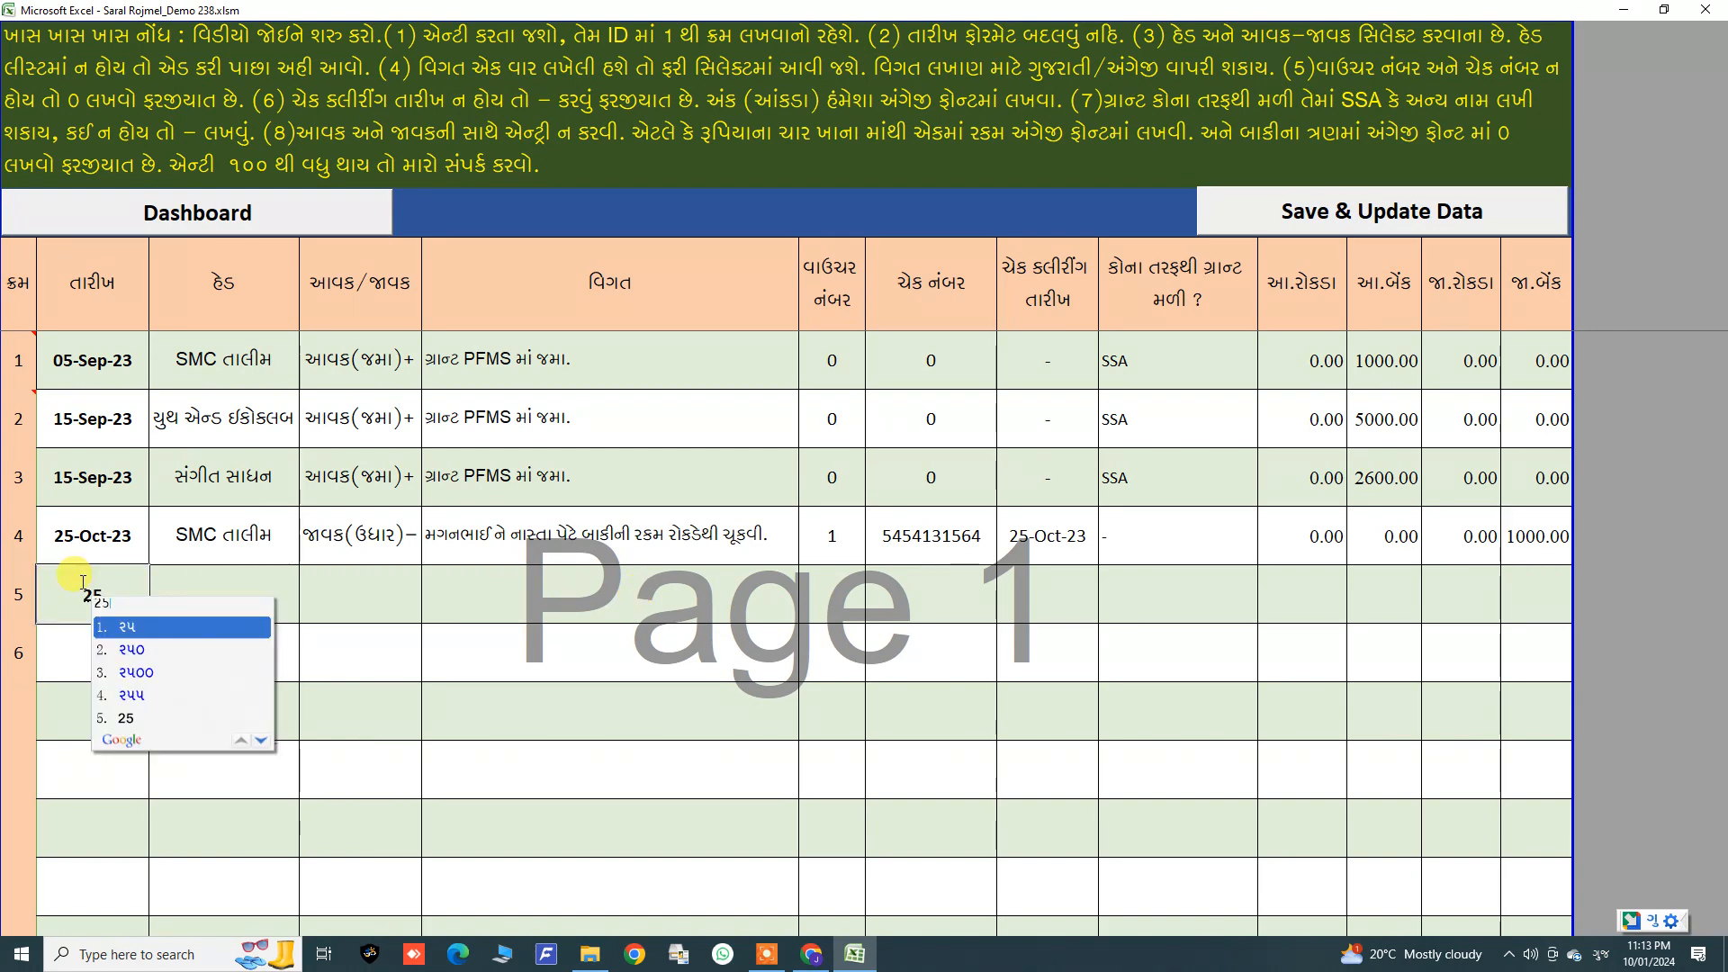
key(Escape)
click(108, 536)
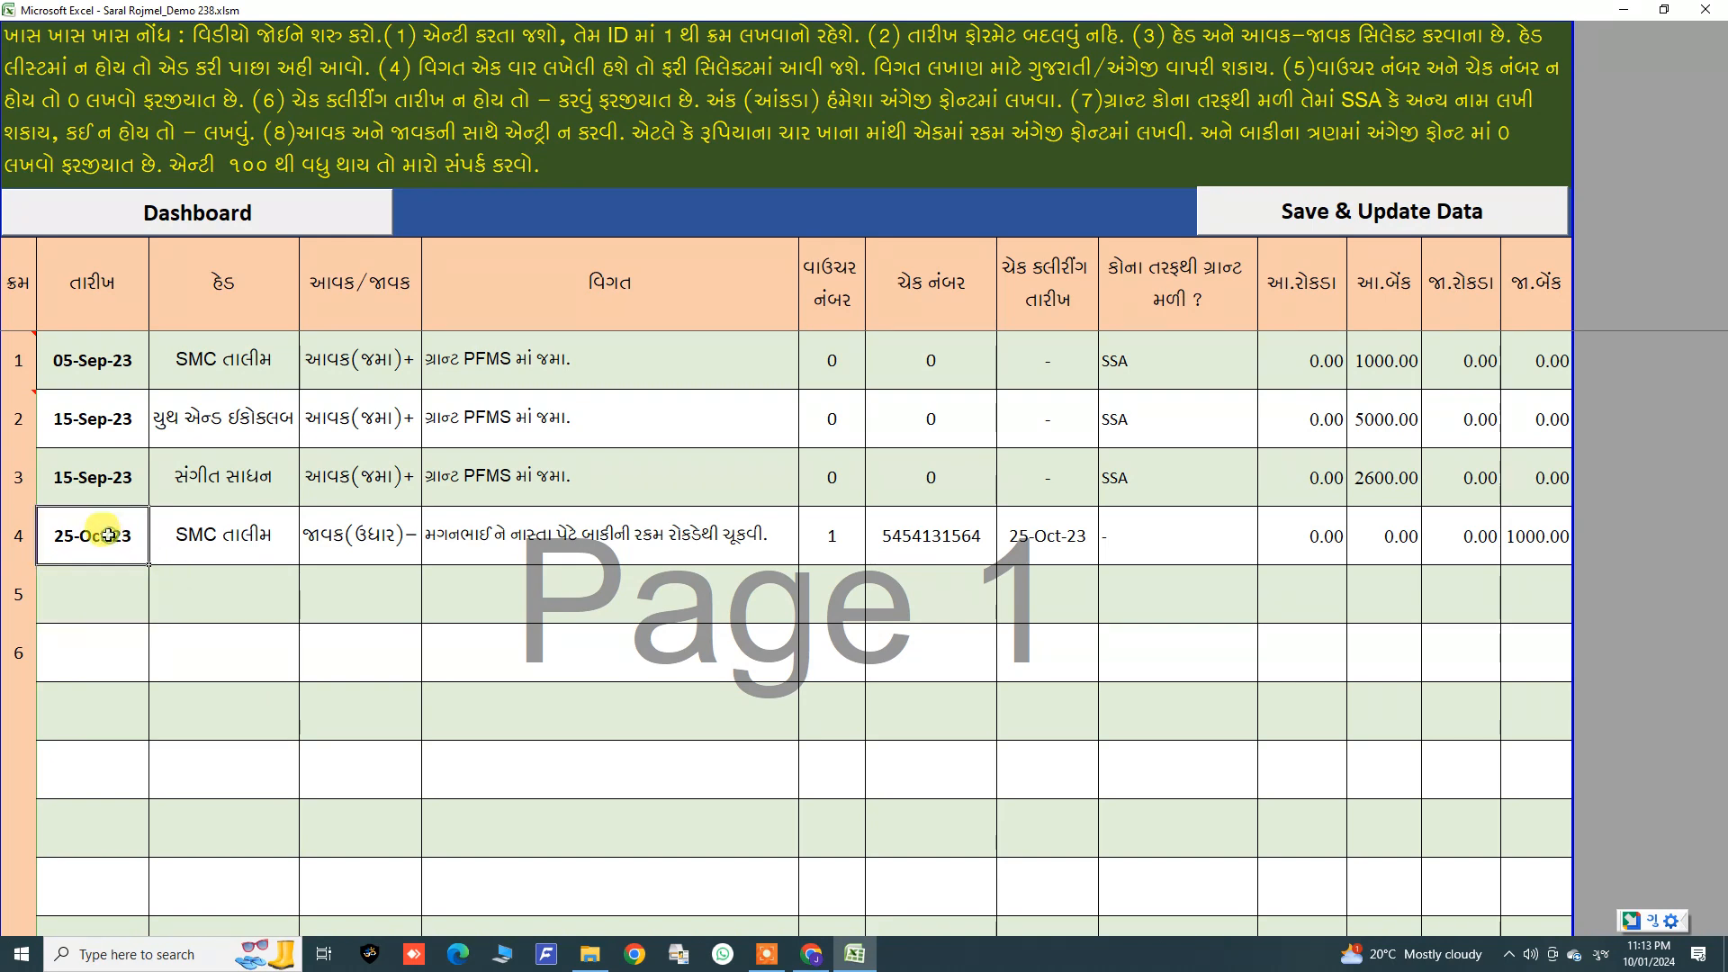
Step: Fill the fifth entry's date by copying 25-Oct-23 down from the fourth entry
drag(147, 564, 107, 625)
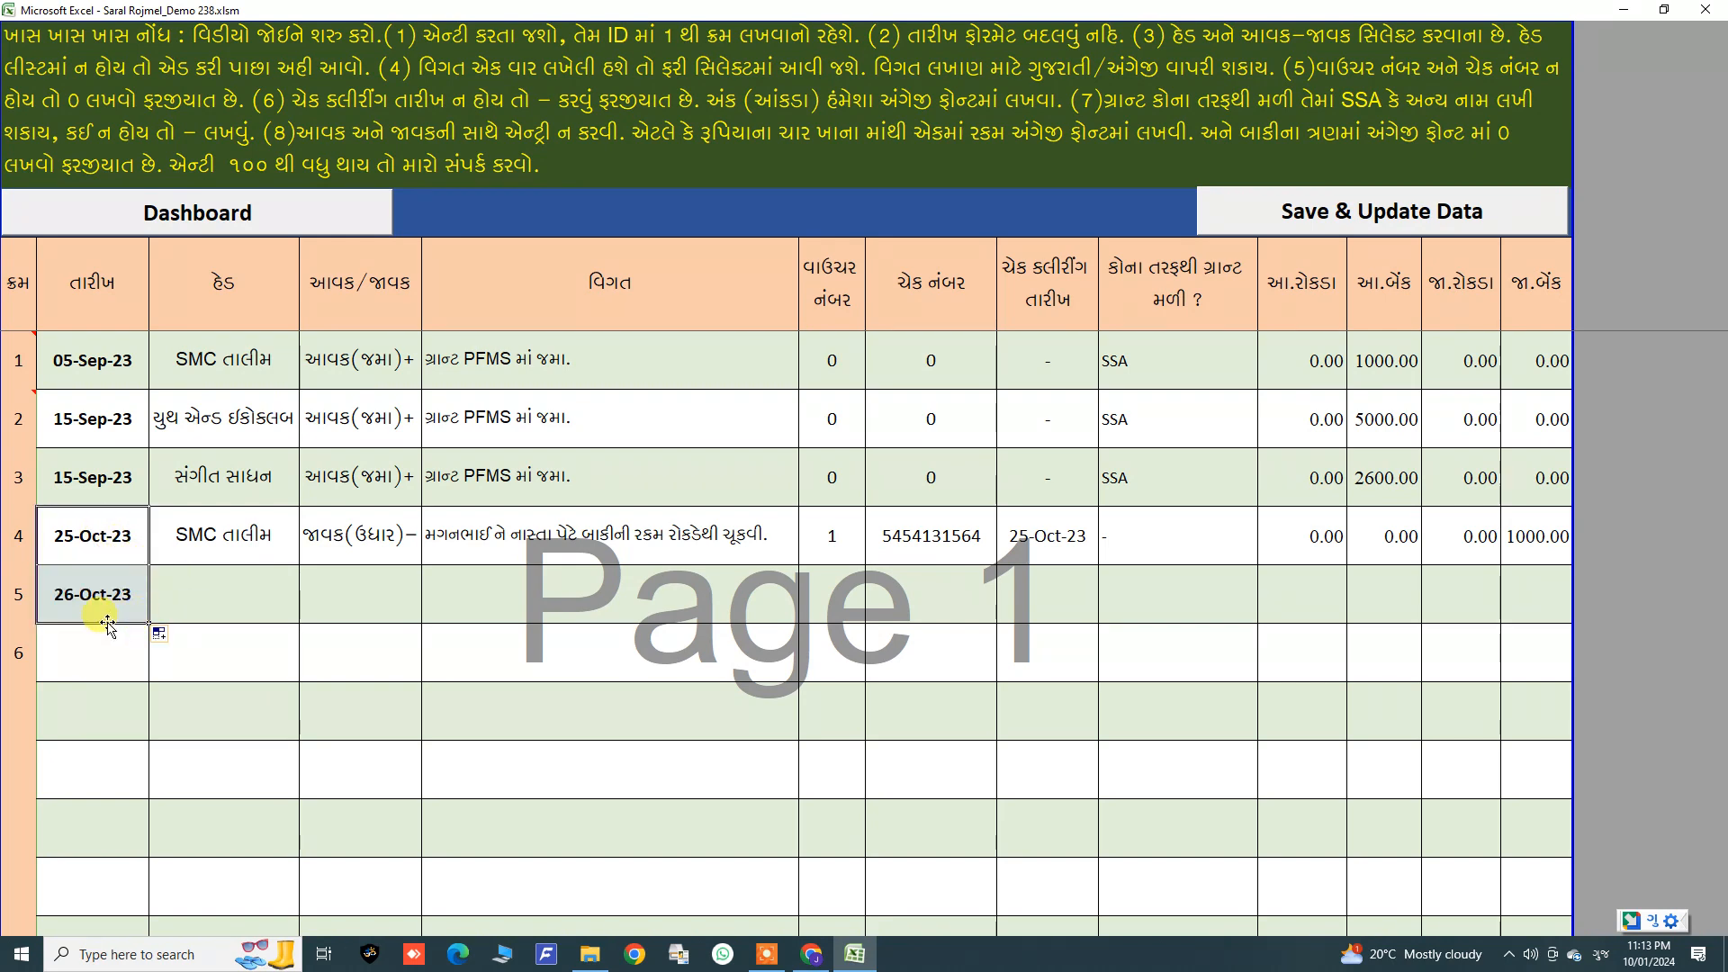
click(158, 633)
click(189, 661)
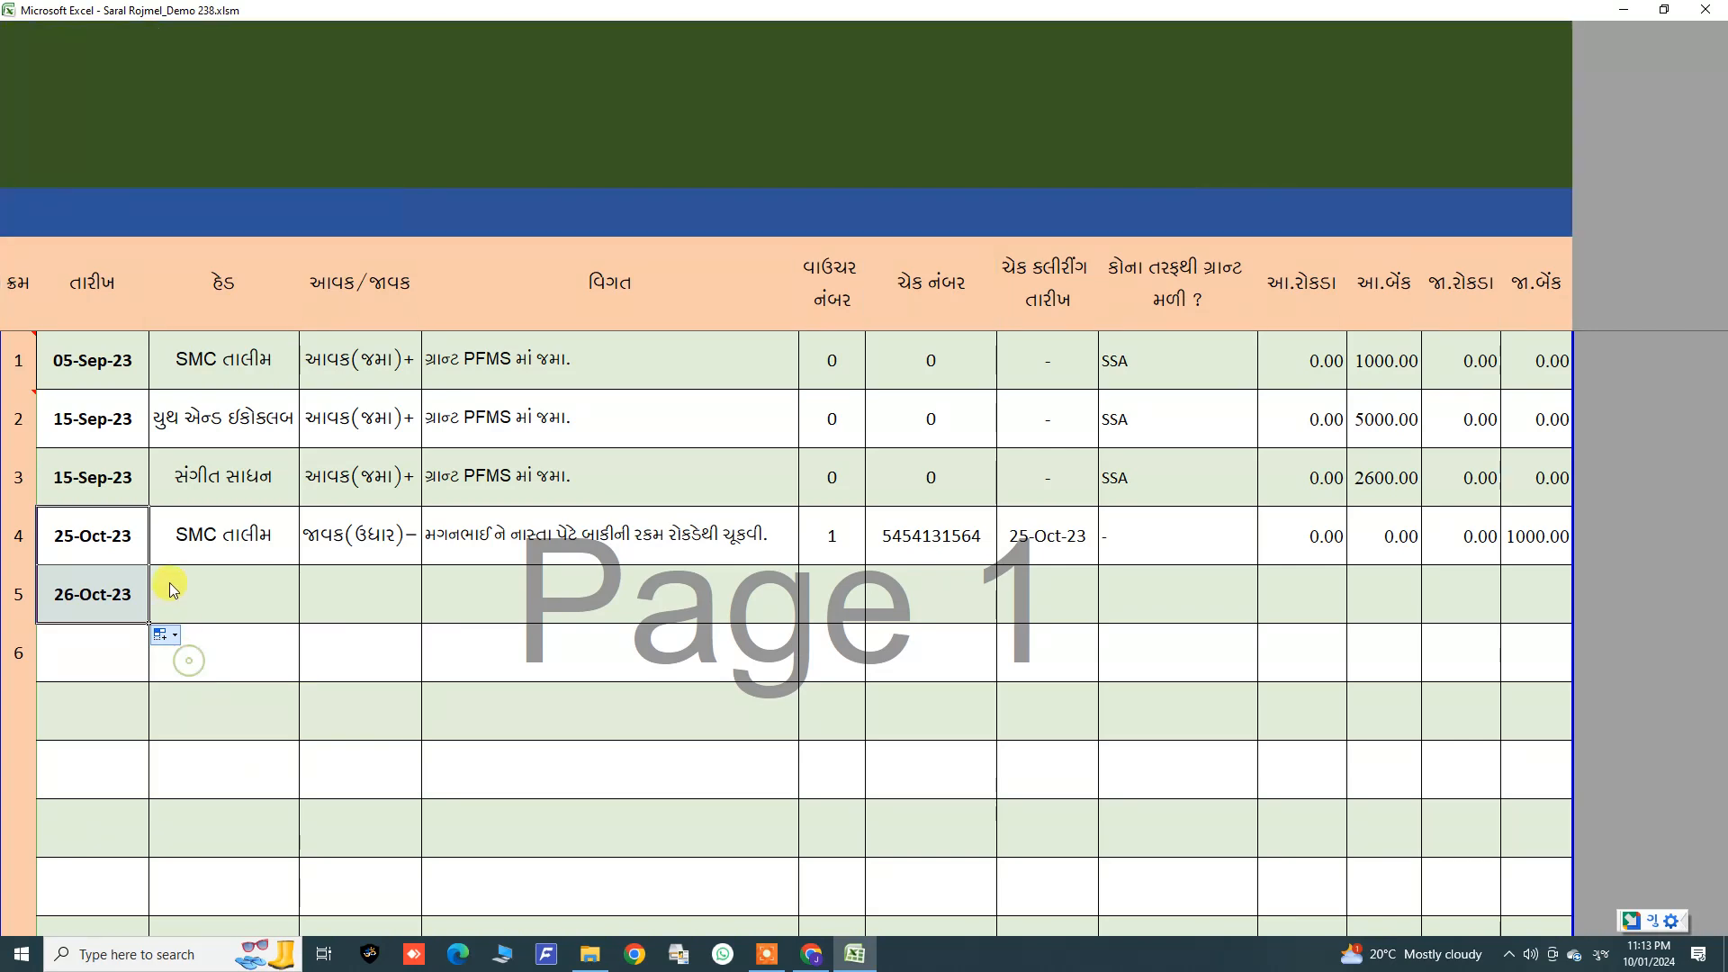
click(175, 586)
Step: Set the fifth entry's head to સંગીત સાધન and its type to જાવક(ઉધાર)−
click(306, 618)
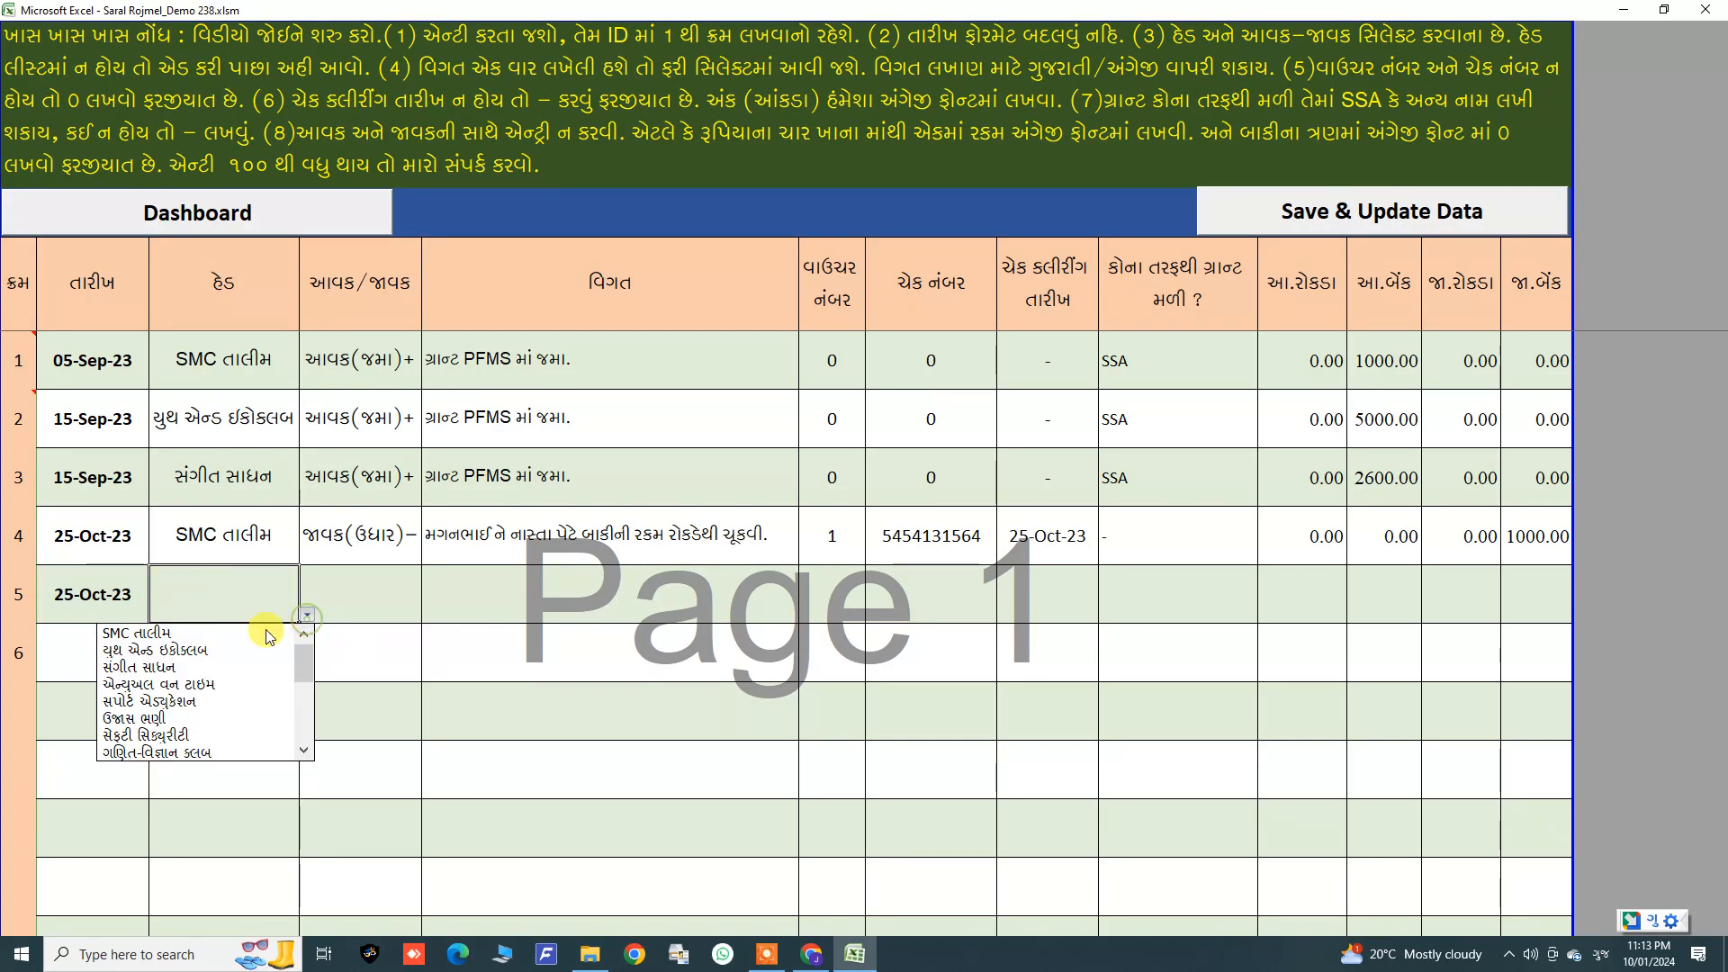
click(169, 667)
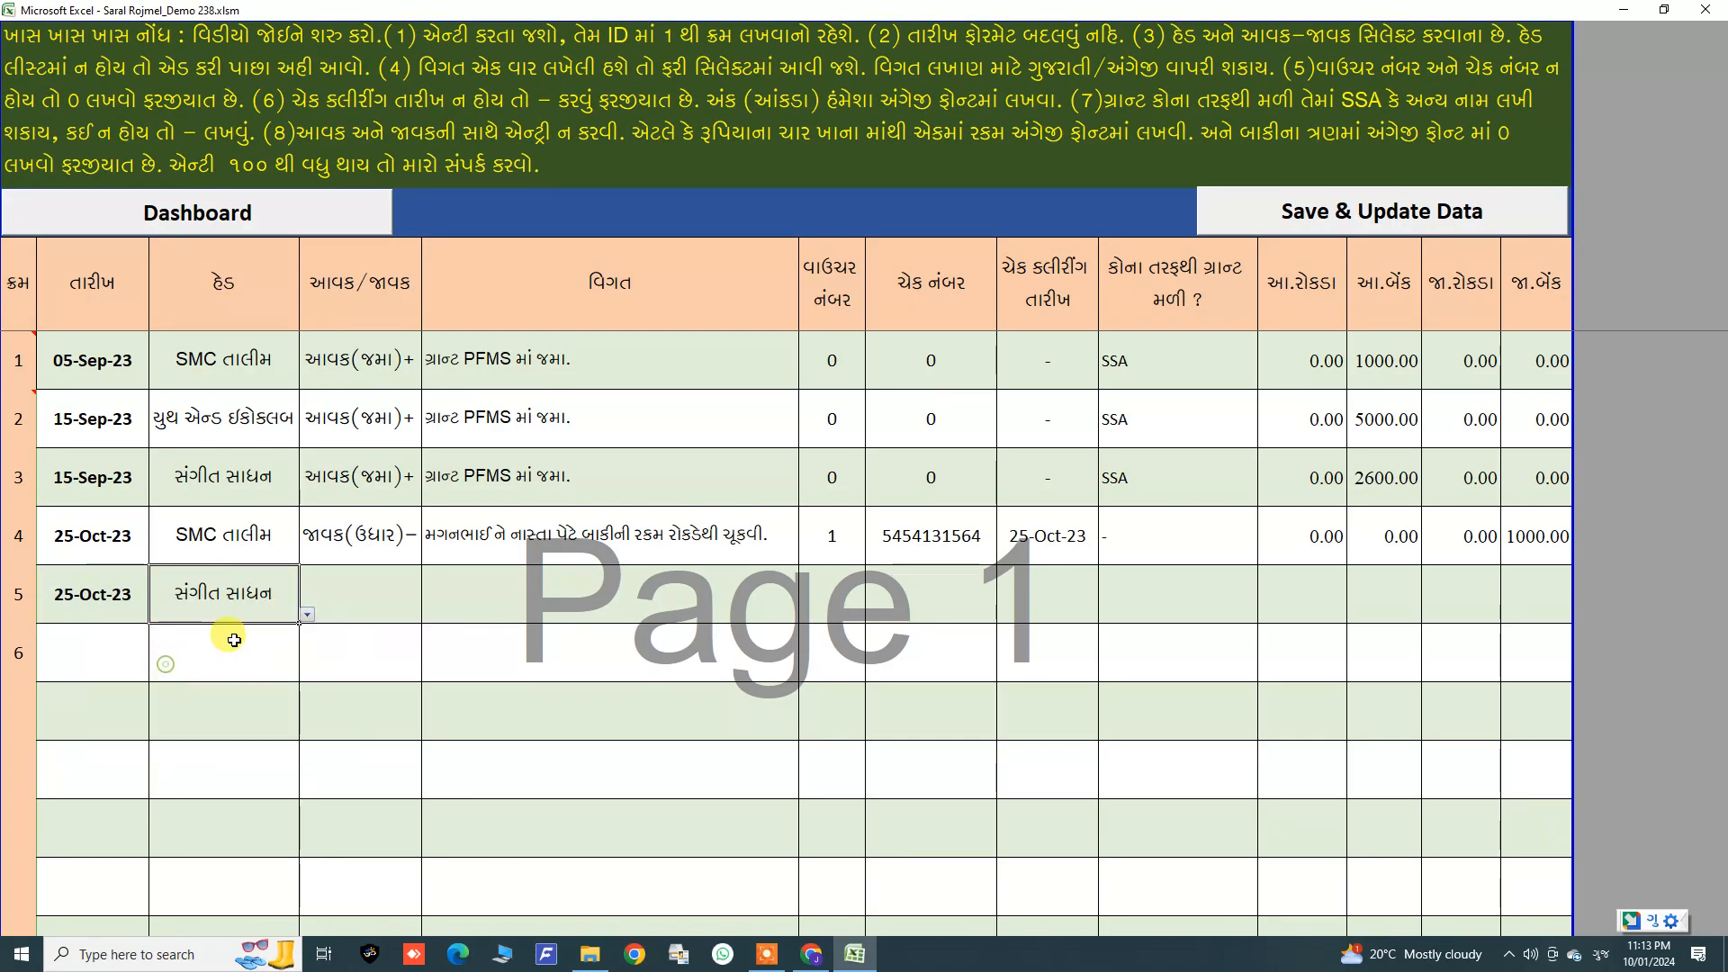
click(378, 603)
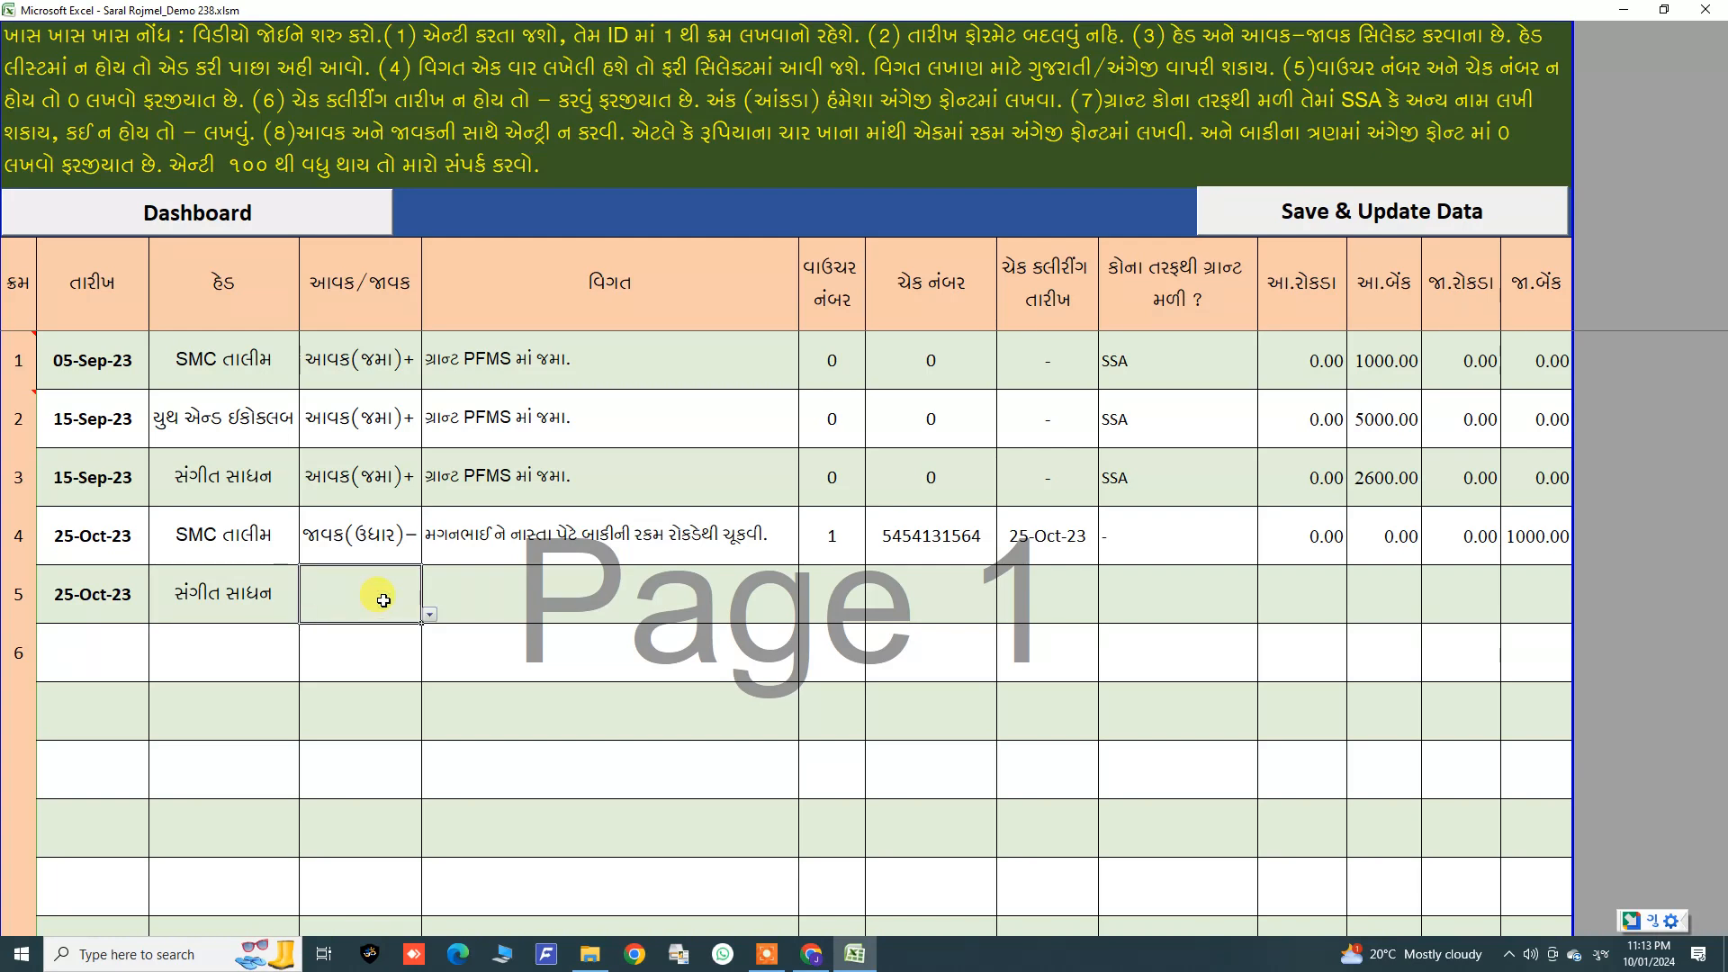
click(430, 615)
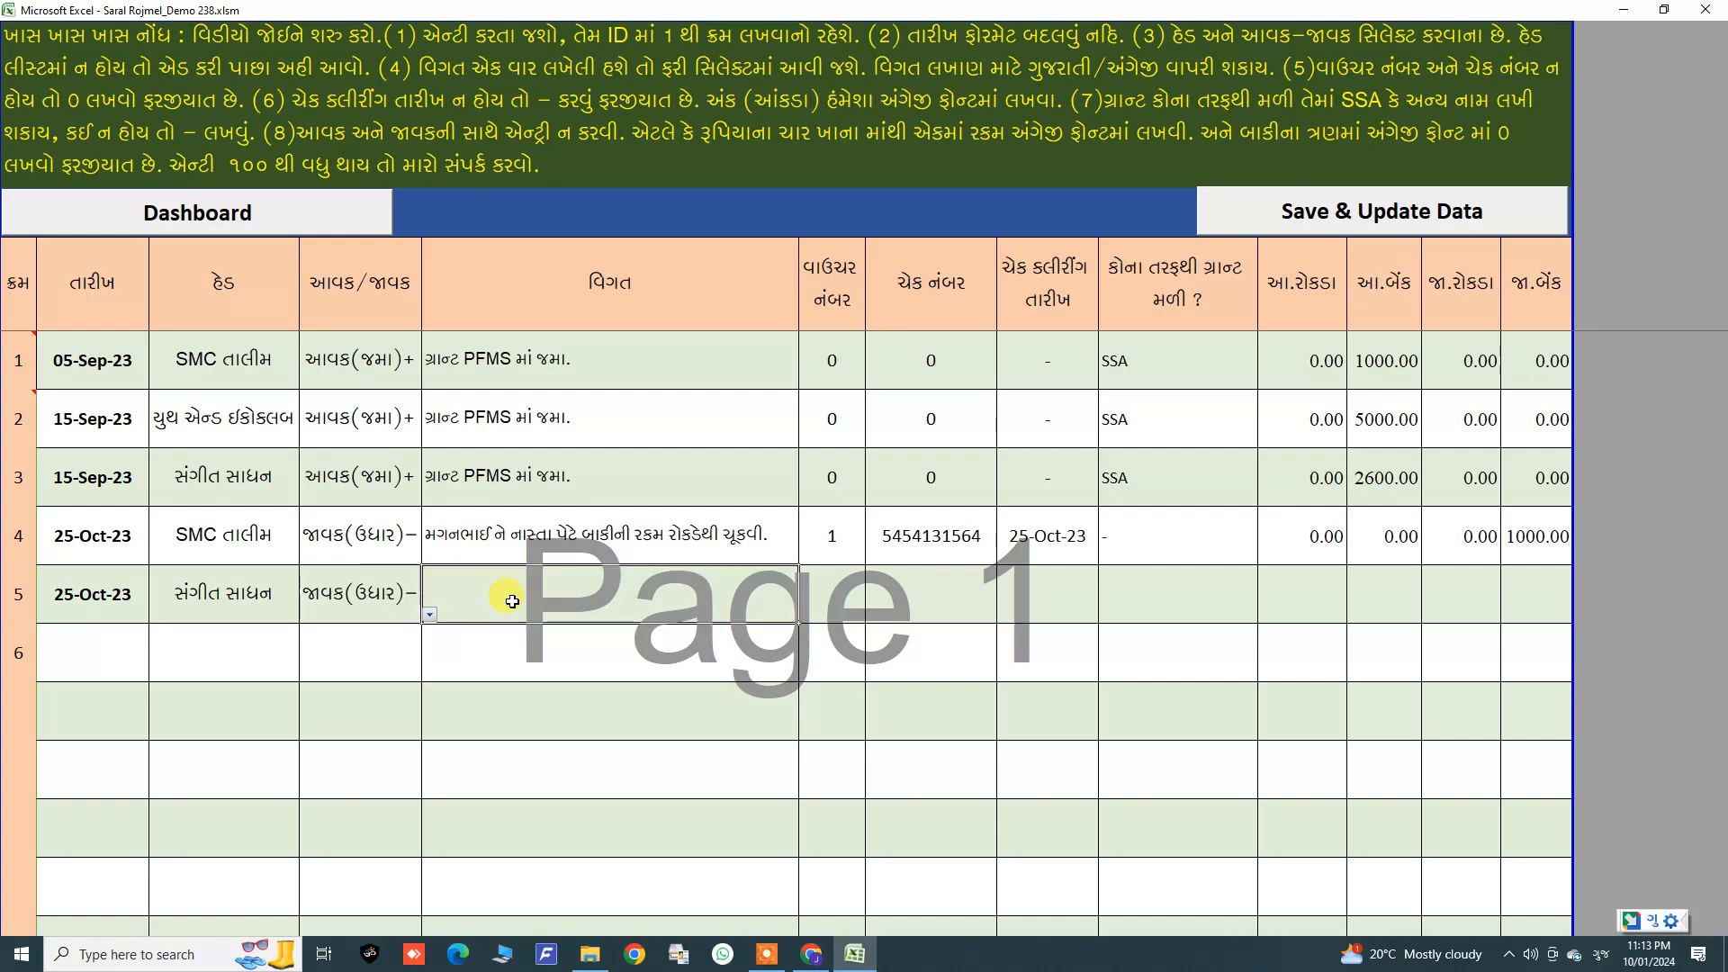
Step: Write the fifth entry's particulars in Gujarati: જન સેવા સોપનું બાકી બીલ રોકડેથી ચુકવ્યું
double_click(735, 603)
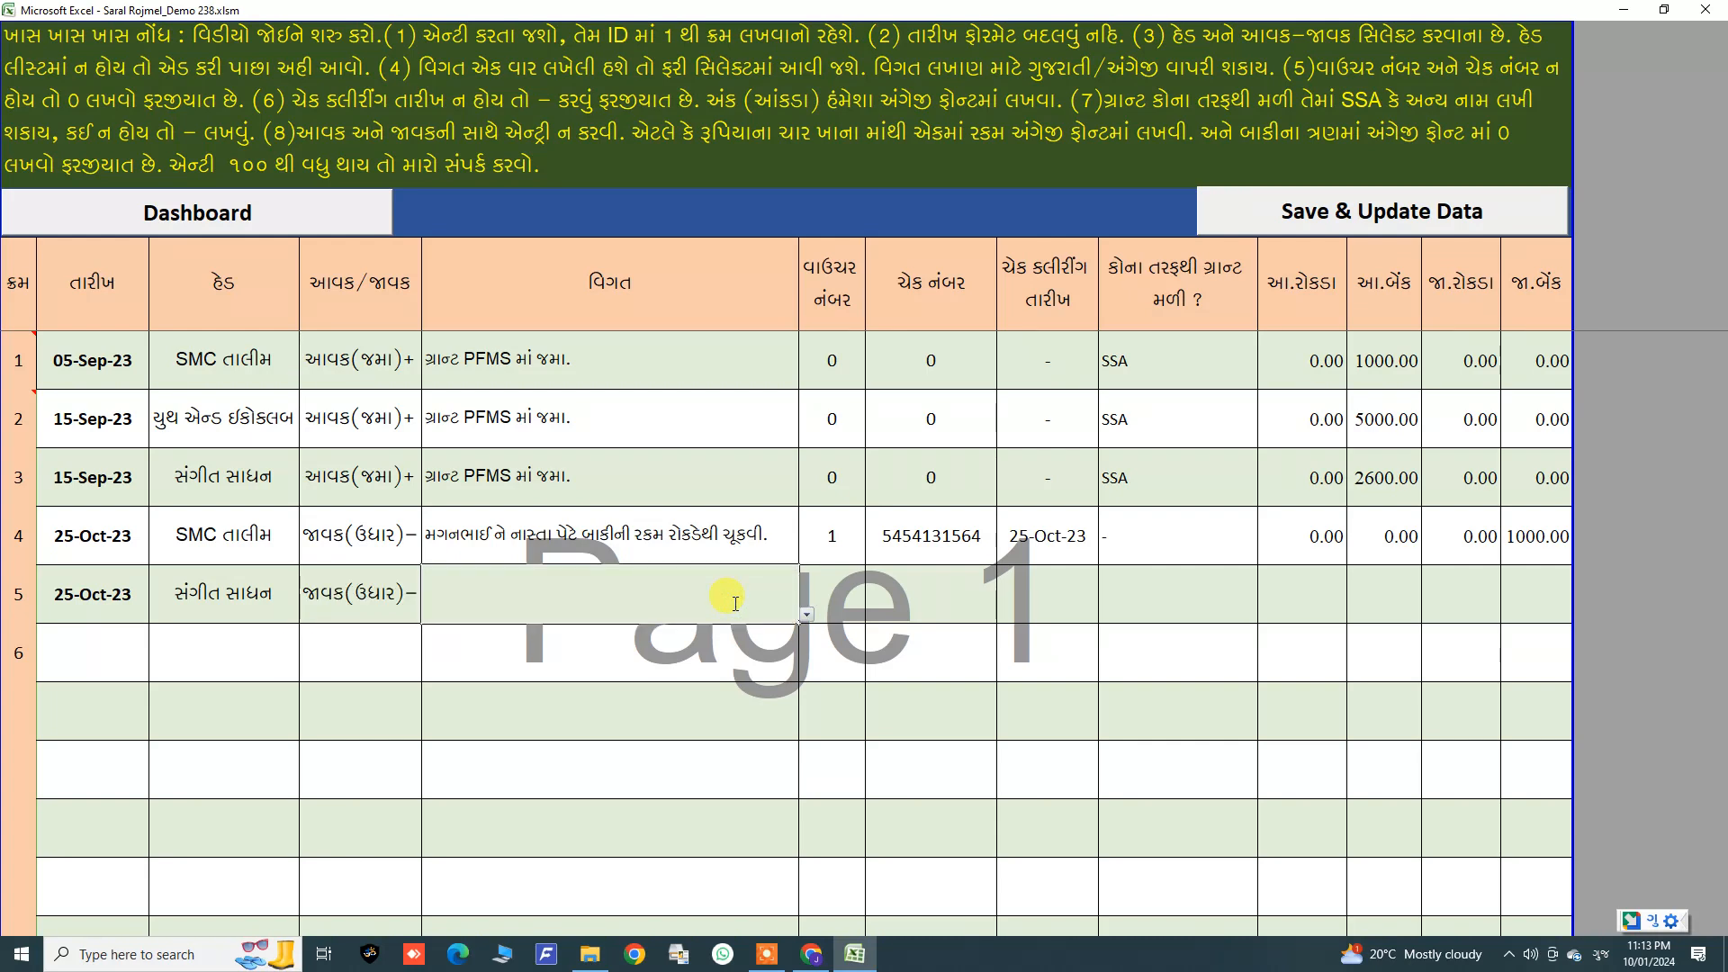
text(ja)
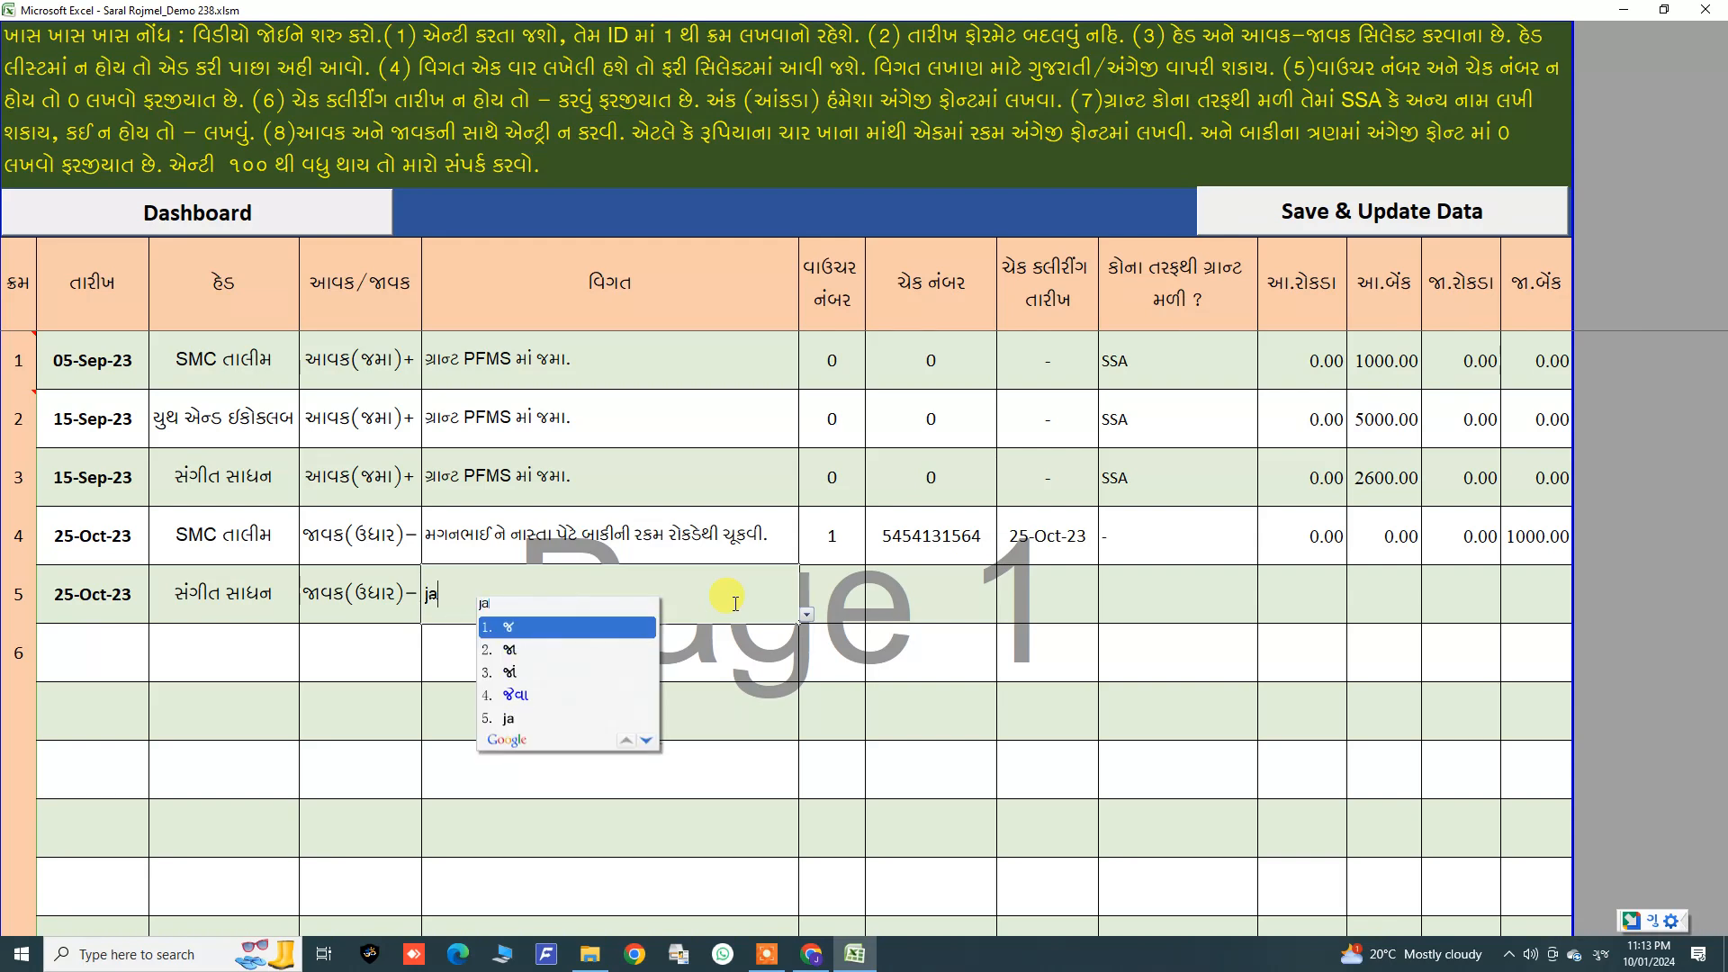
text(n seva )
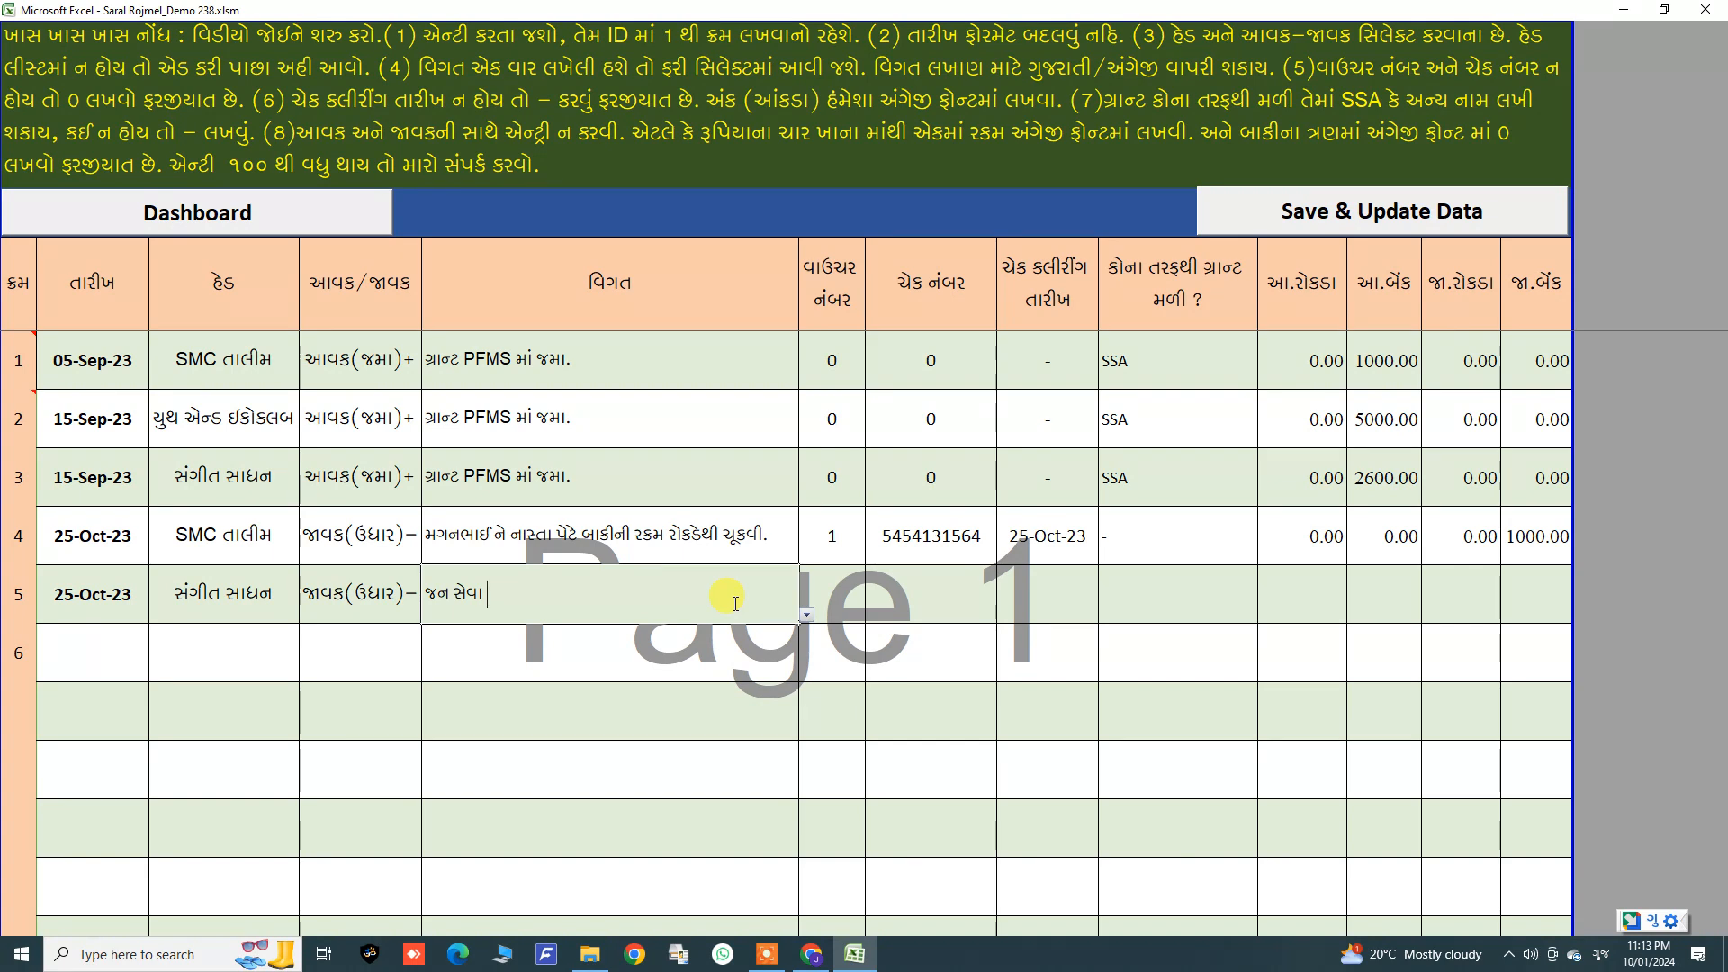
text(so)
text(p ne )
text(r)
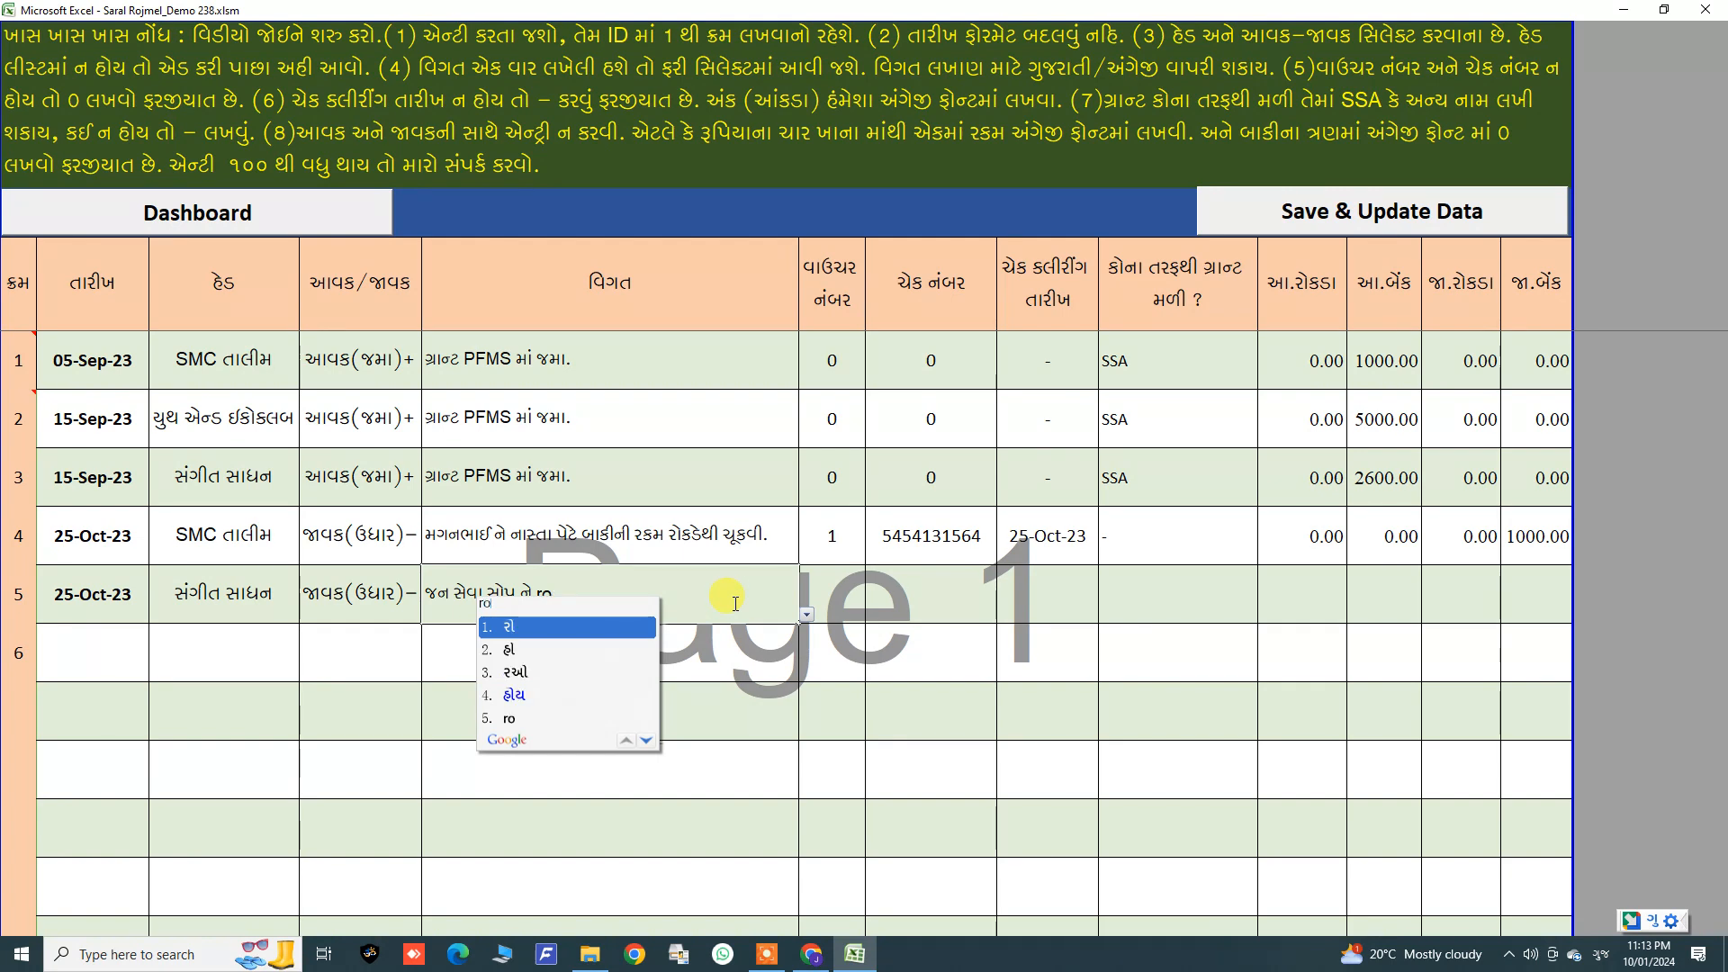
text(o)
key(BackSpace)
key(BackSpace)
text(nu baki bil rokadethi )
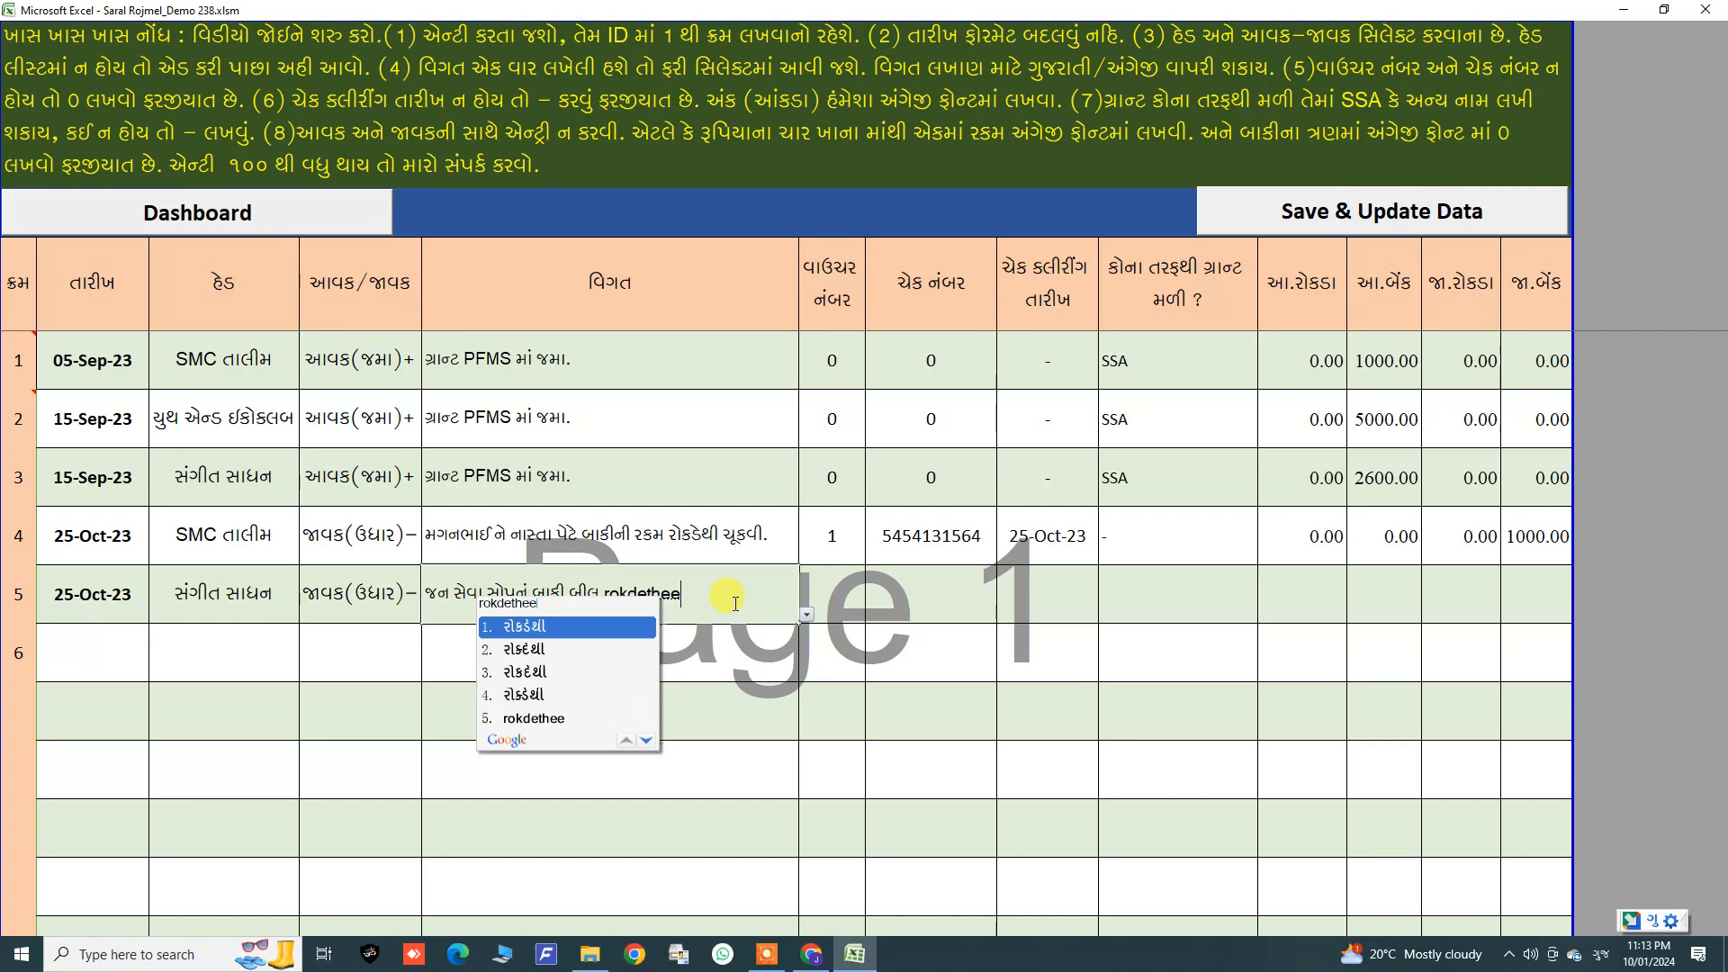
text(chyu)
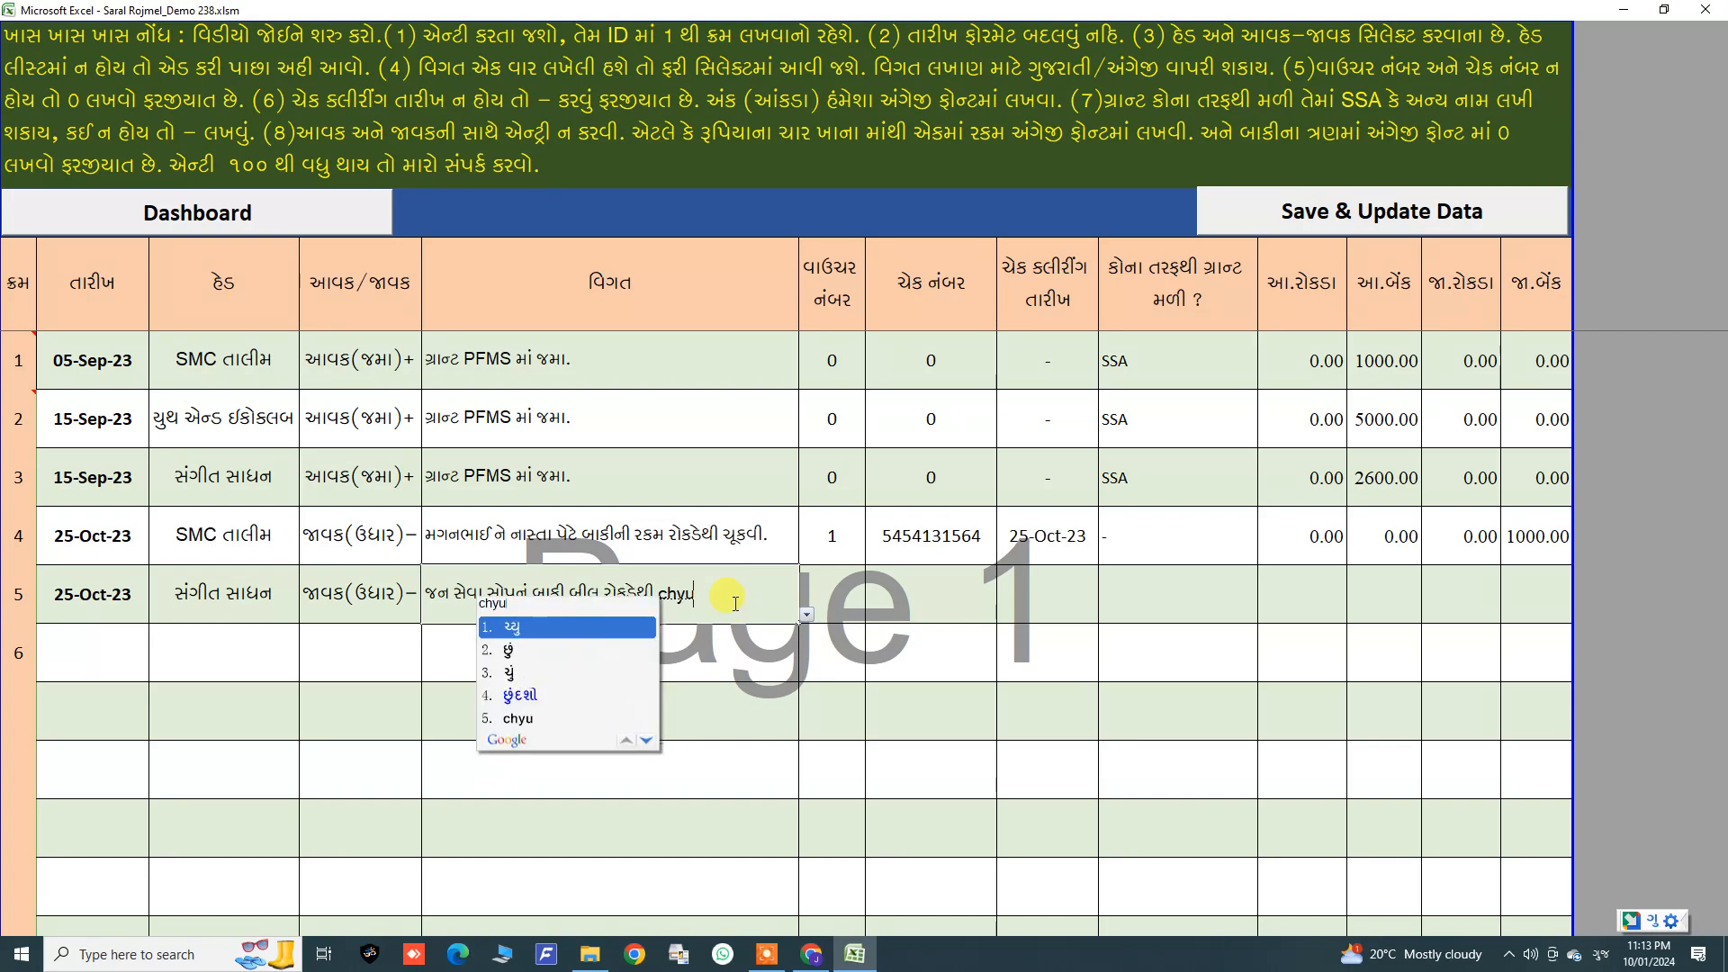
key(BackSpace)
key(BackSpace)
key(BackSpace)
text(c)
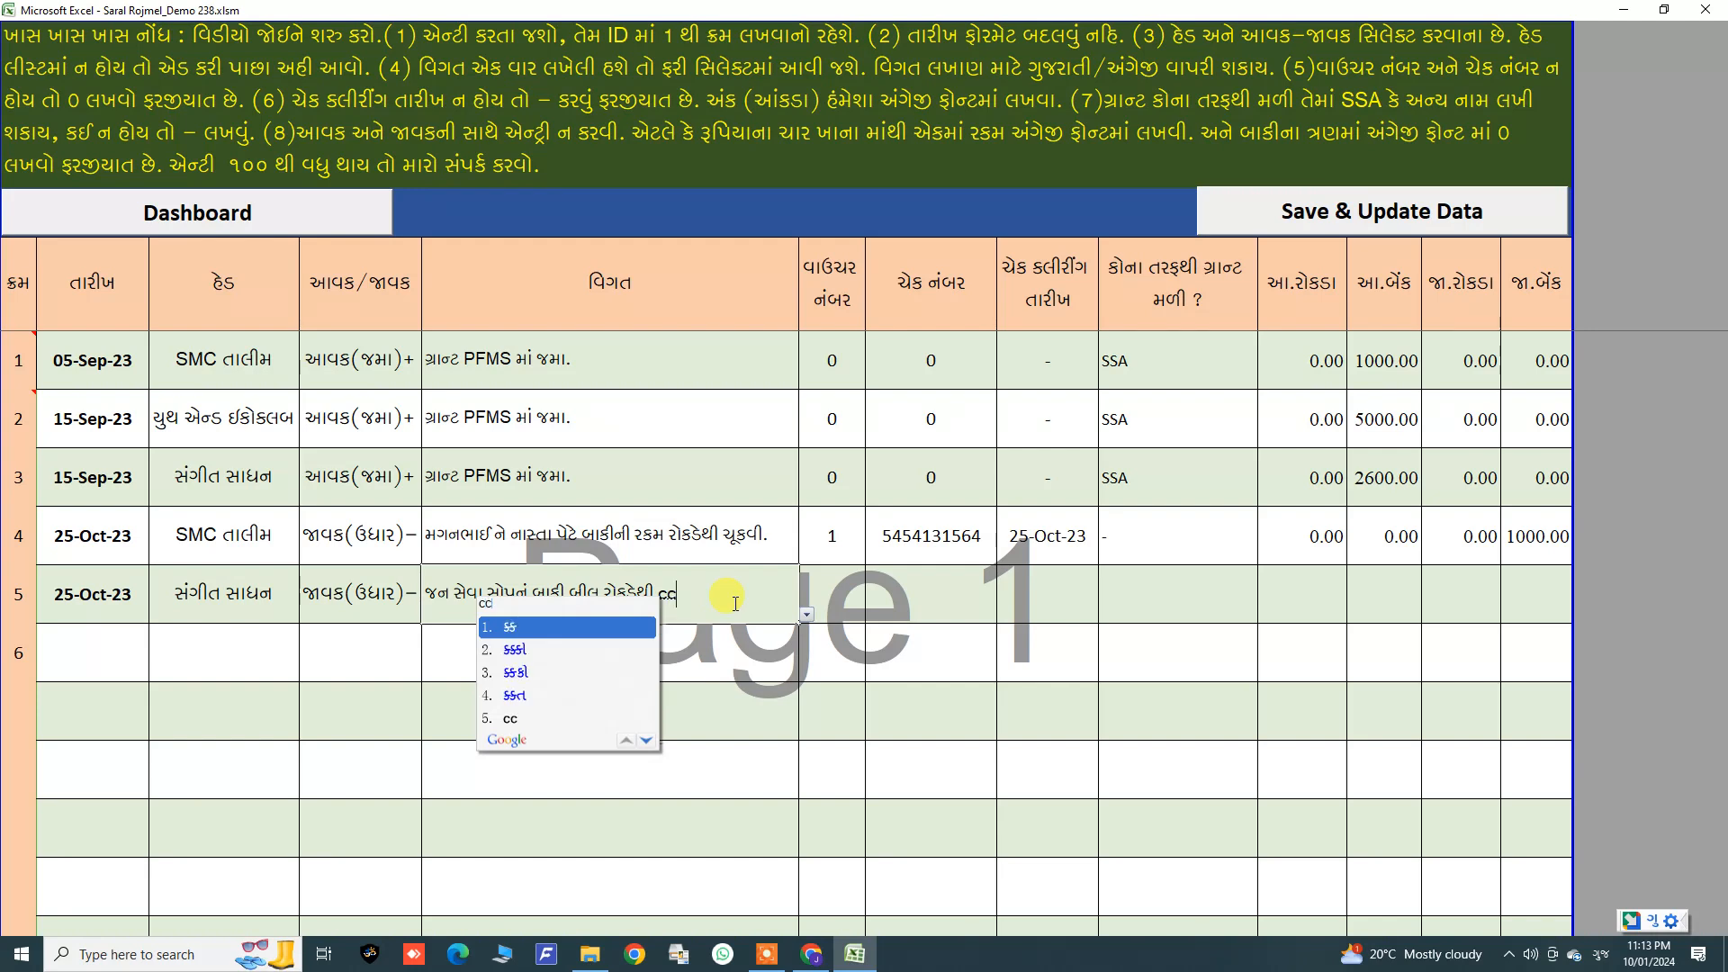
text(hukvyu)
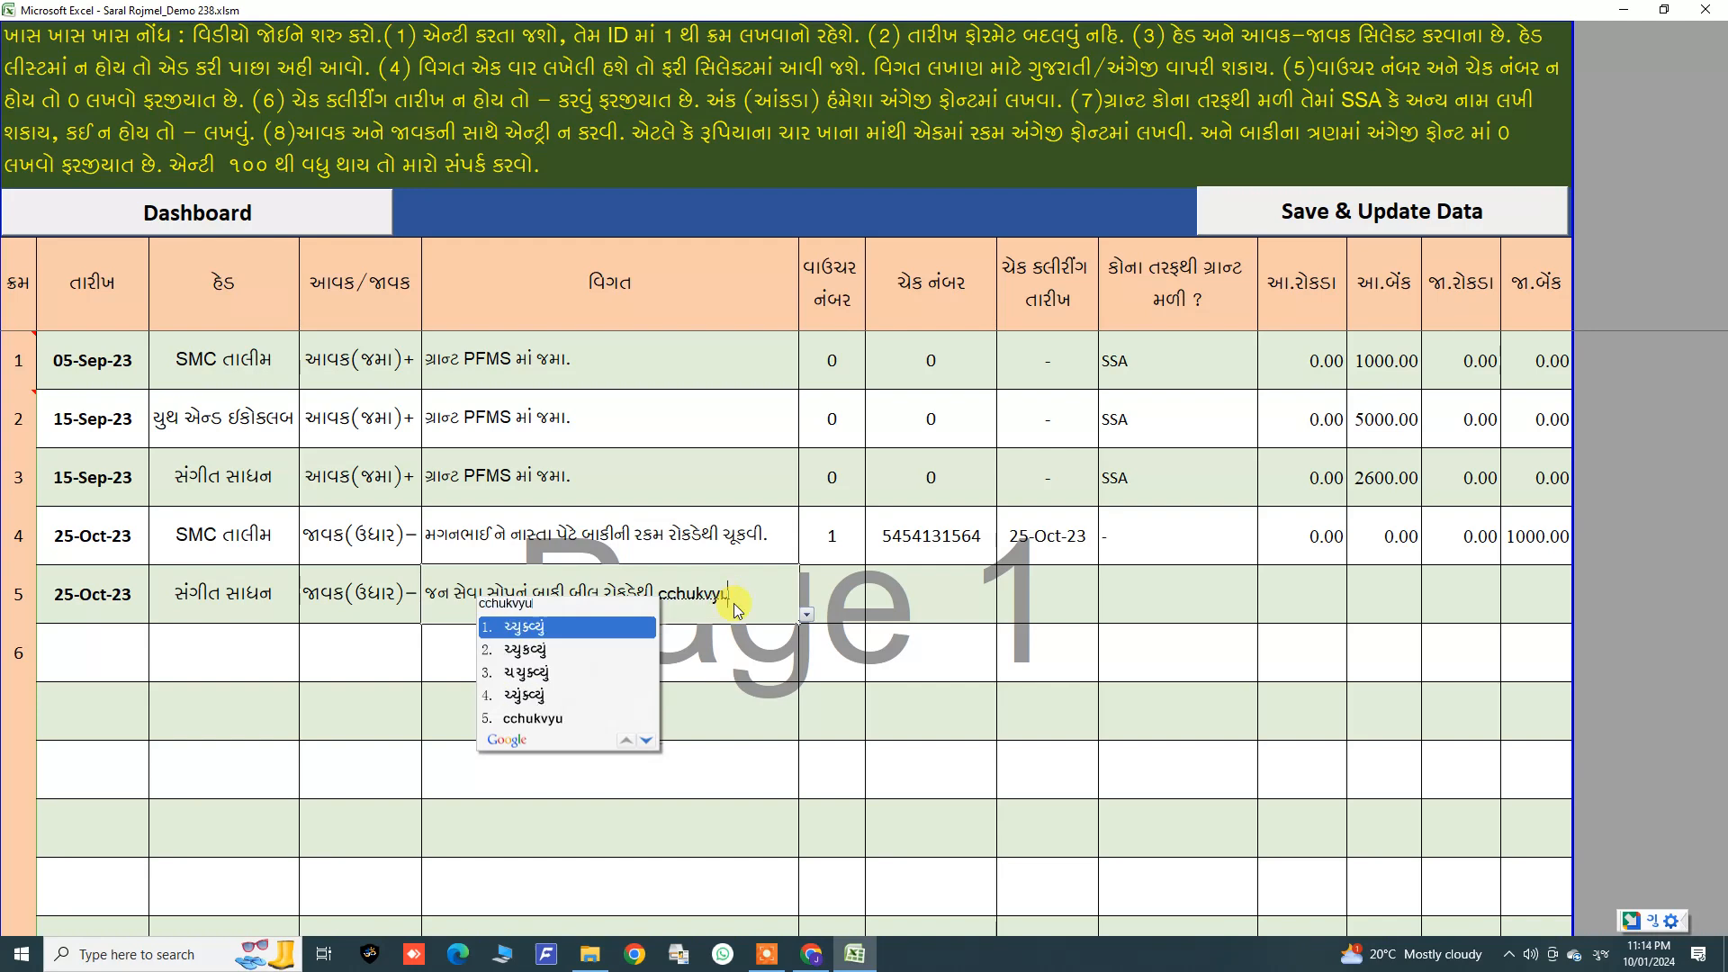
key(BackSpace)
key(BackSpace)
key(BackSpace)
key(BackSpace)
key(BackSpace)
key(BackSpace)
key(BackSpace)
key(BackSpace)
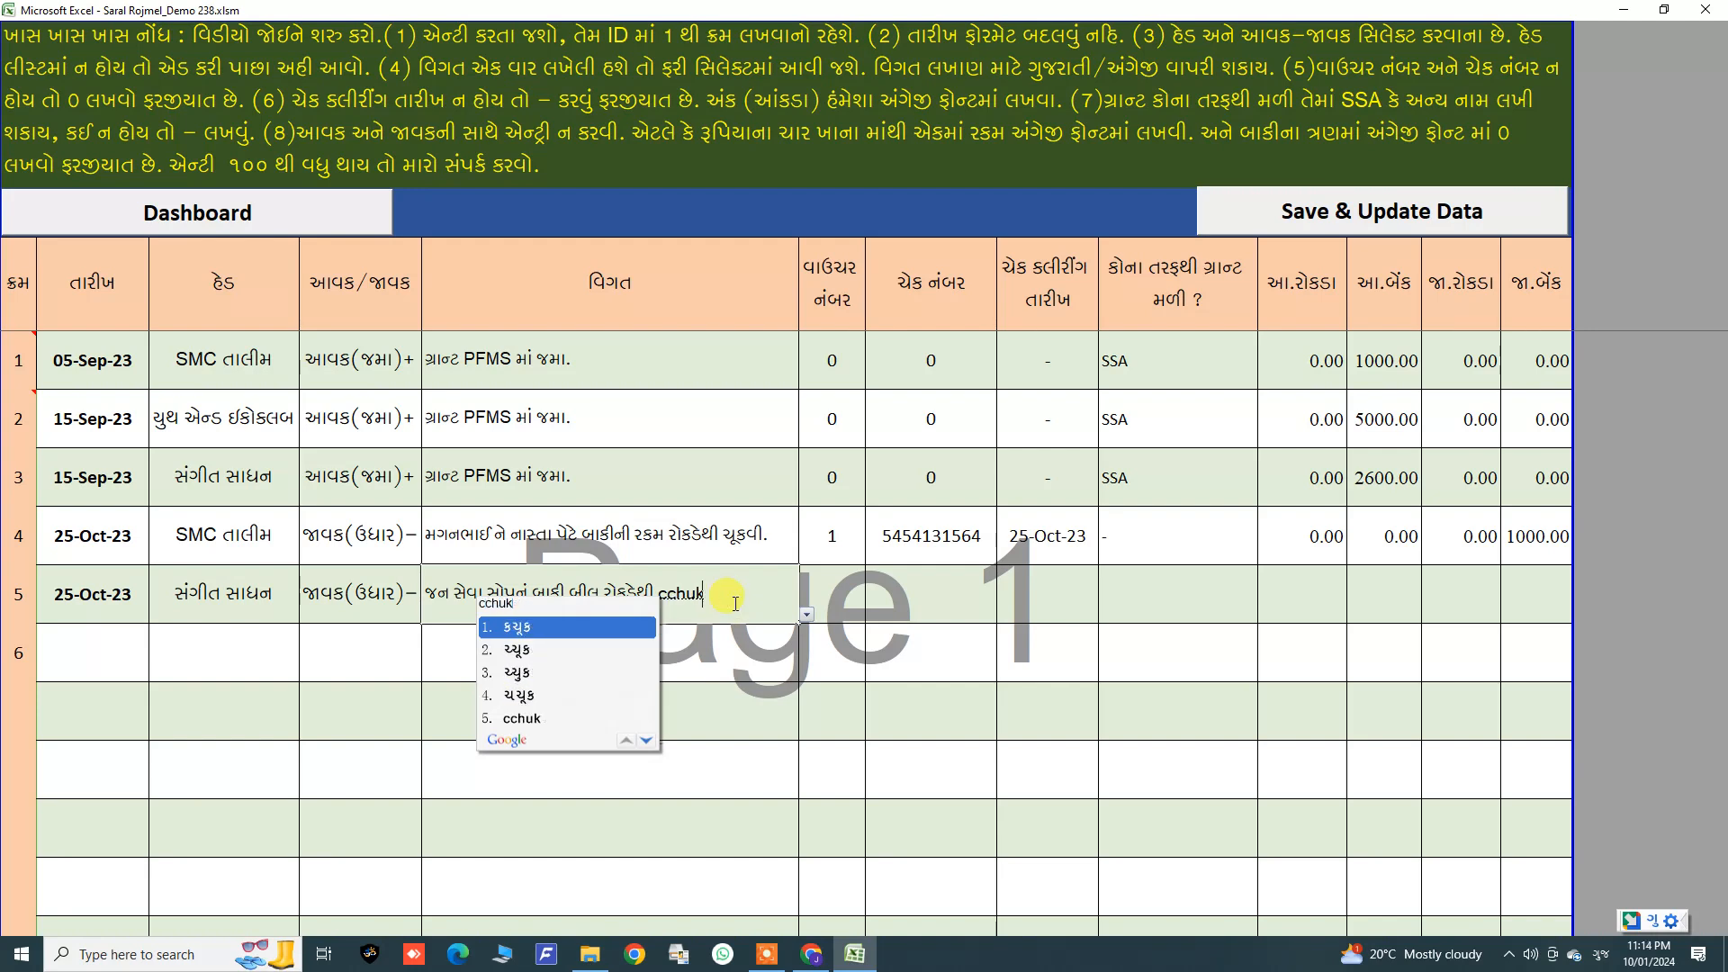
text(ch)
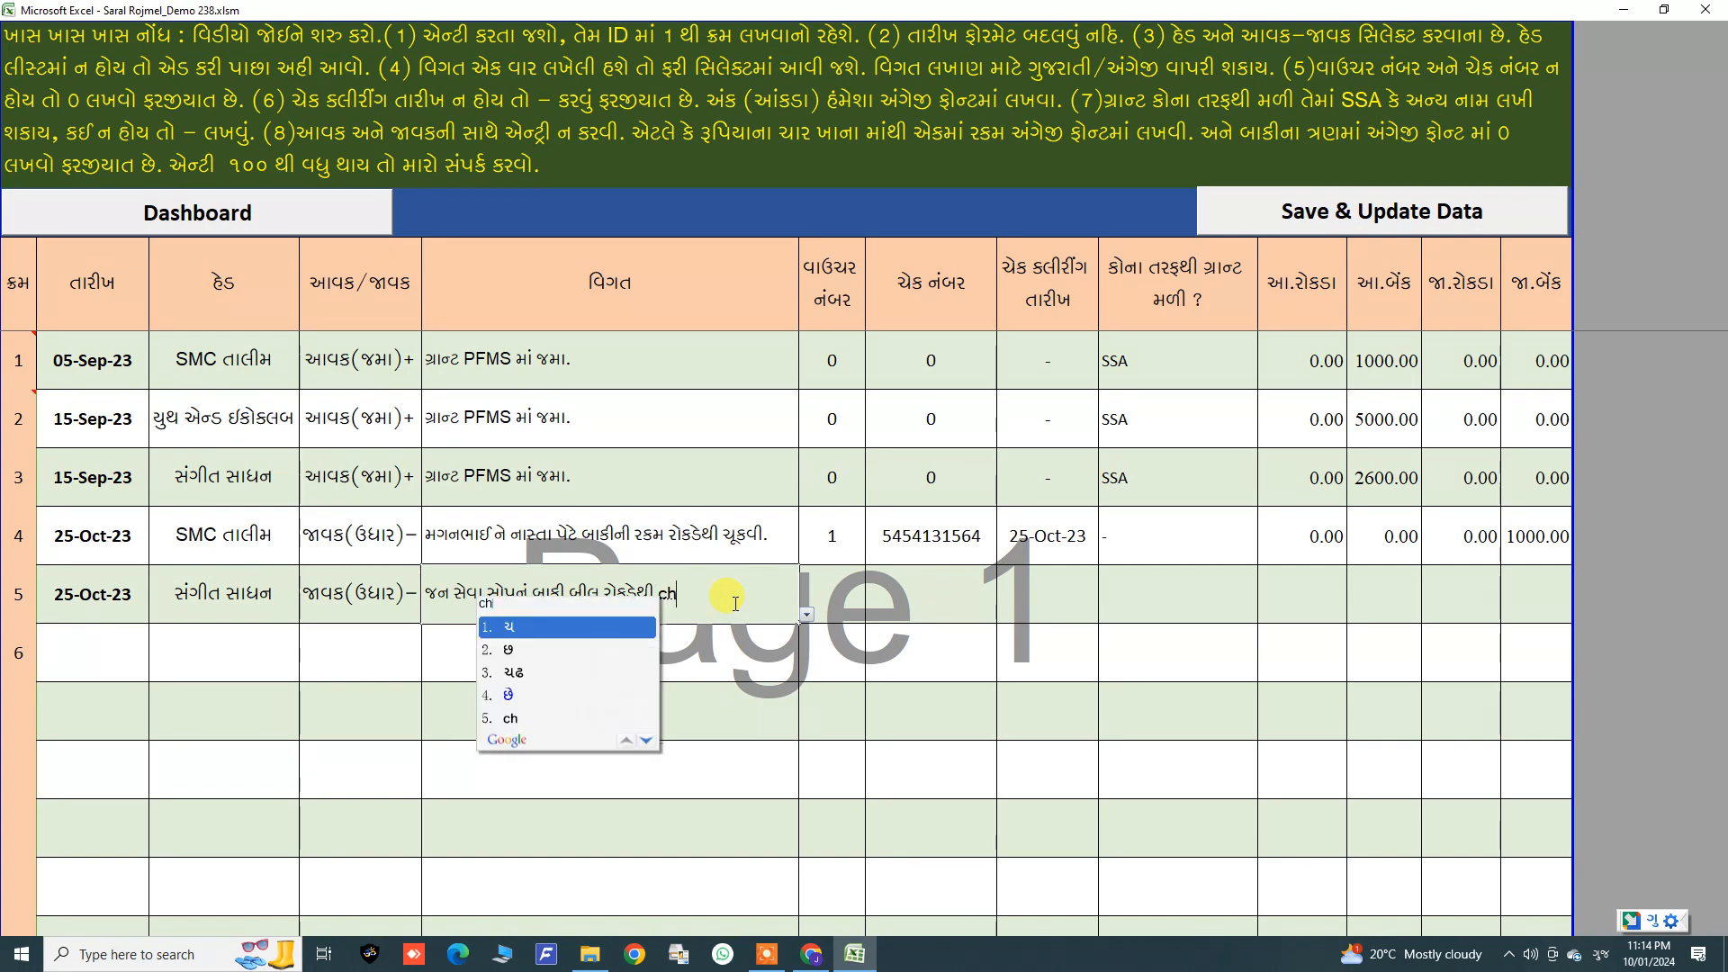
text(ukvyu)
text(.)
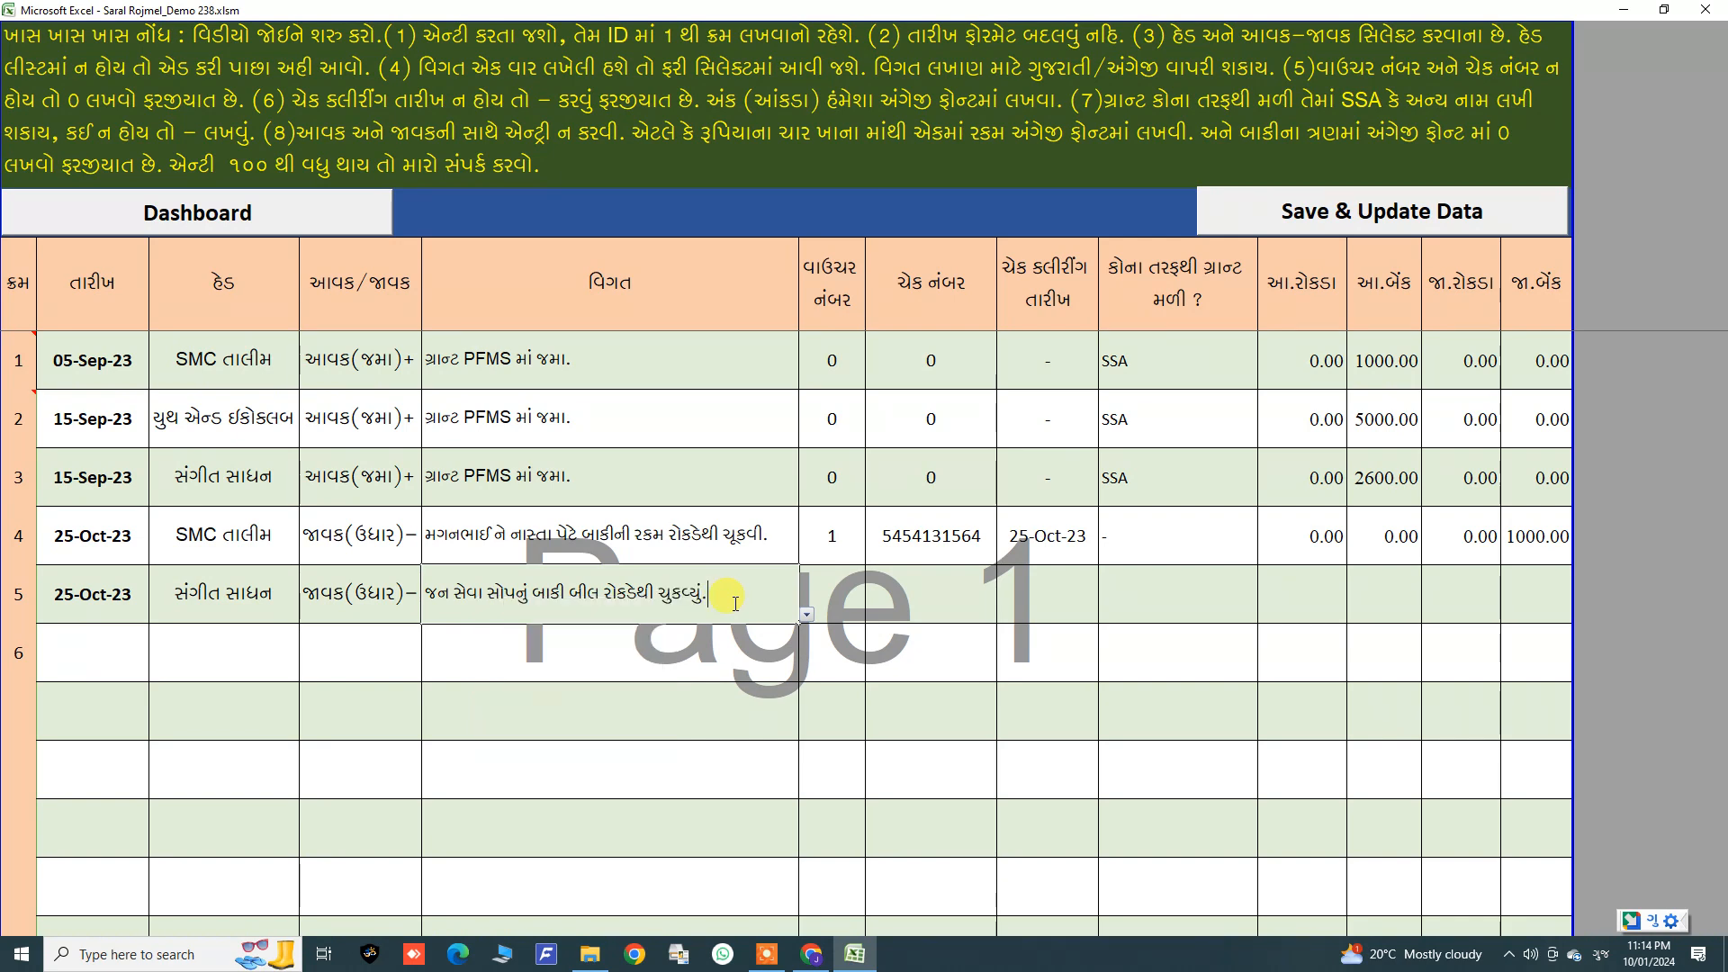
key(Tab)
text(1)
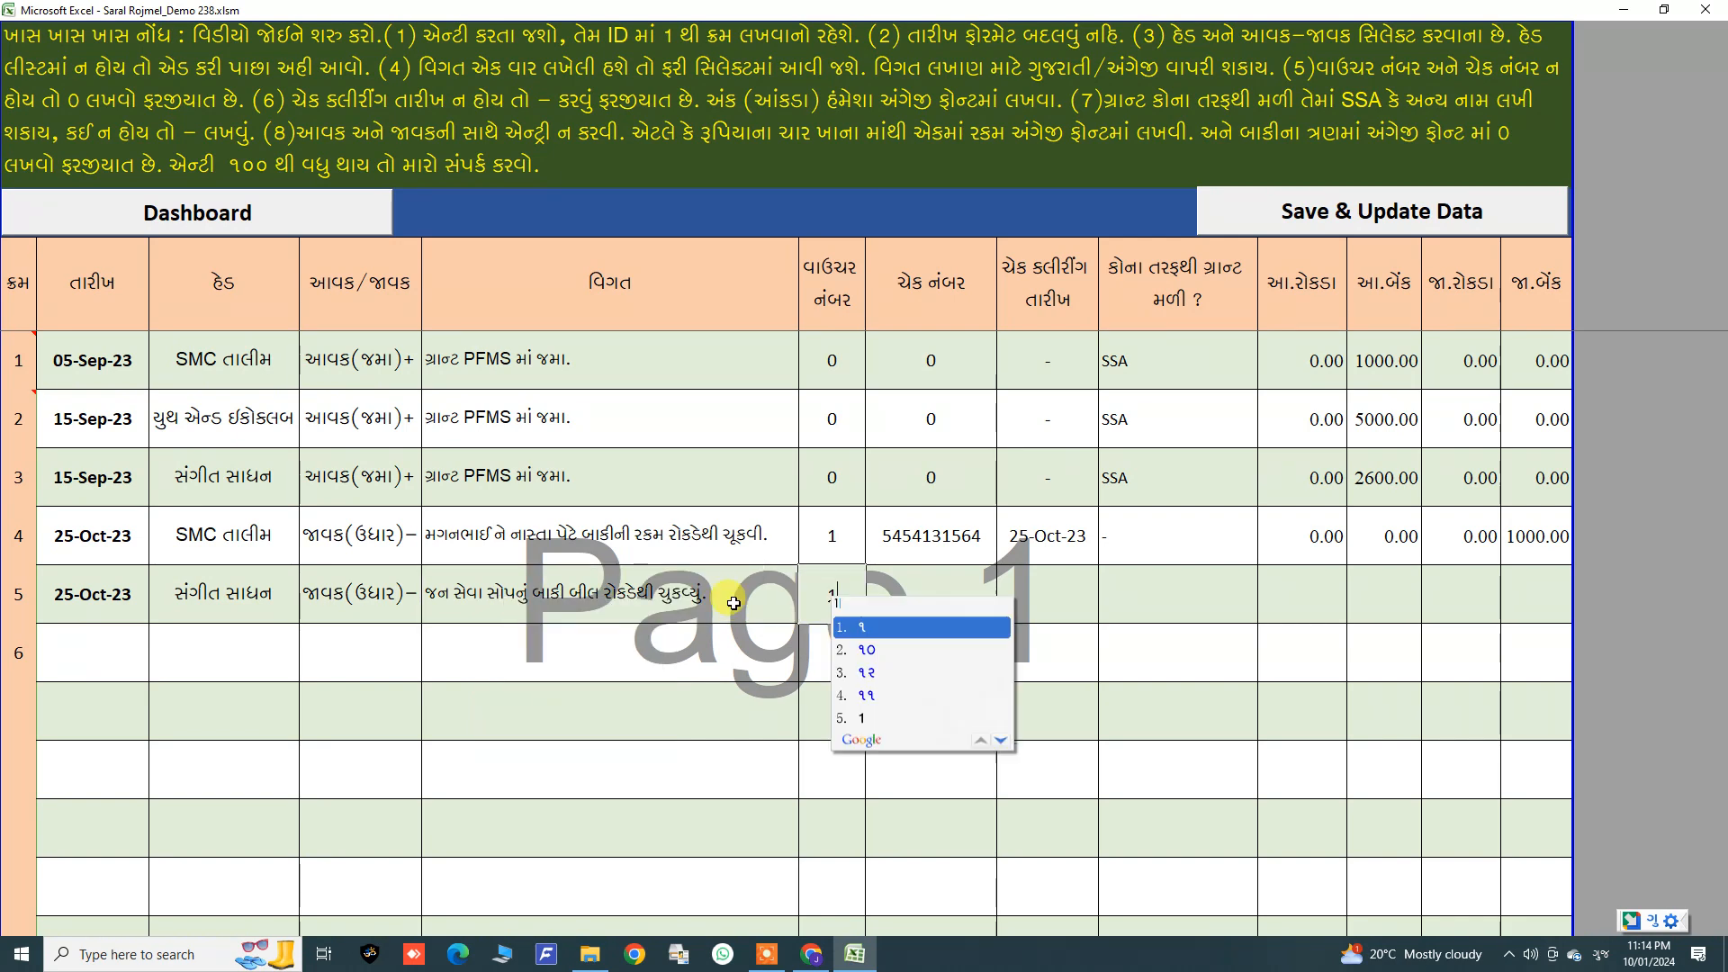
key(BackSpace)
click(939, 595)
Step: Copy the fourth entry's voucher number through cash payment cells into the fifth entry
drag(837, 543, 1458, 536)
right_click(1457, 536)
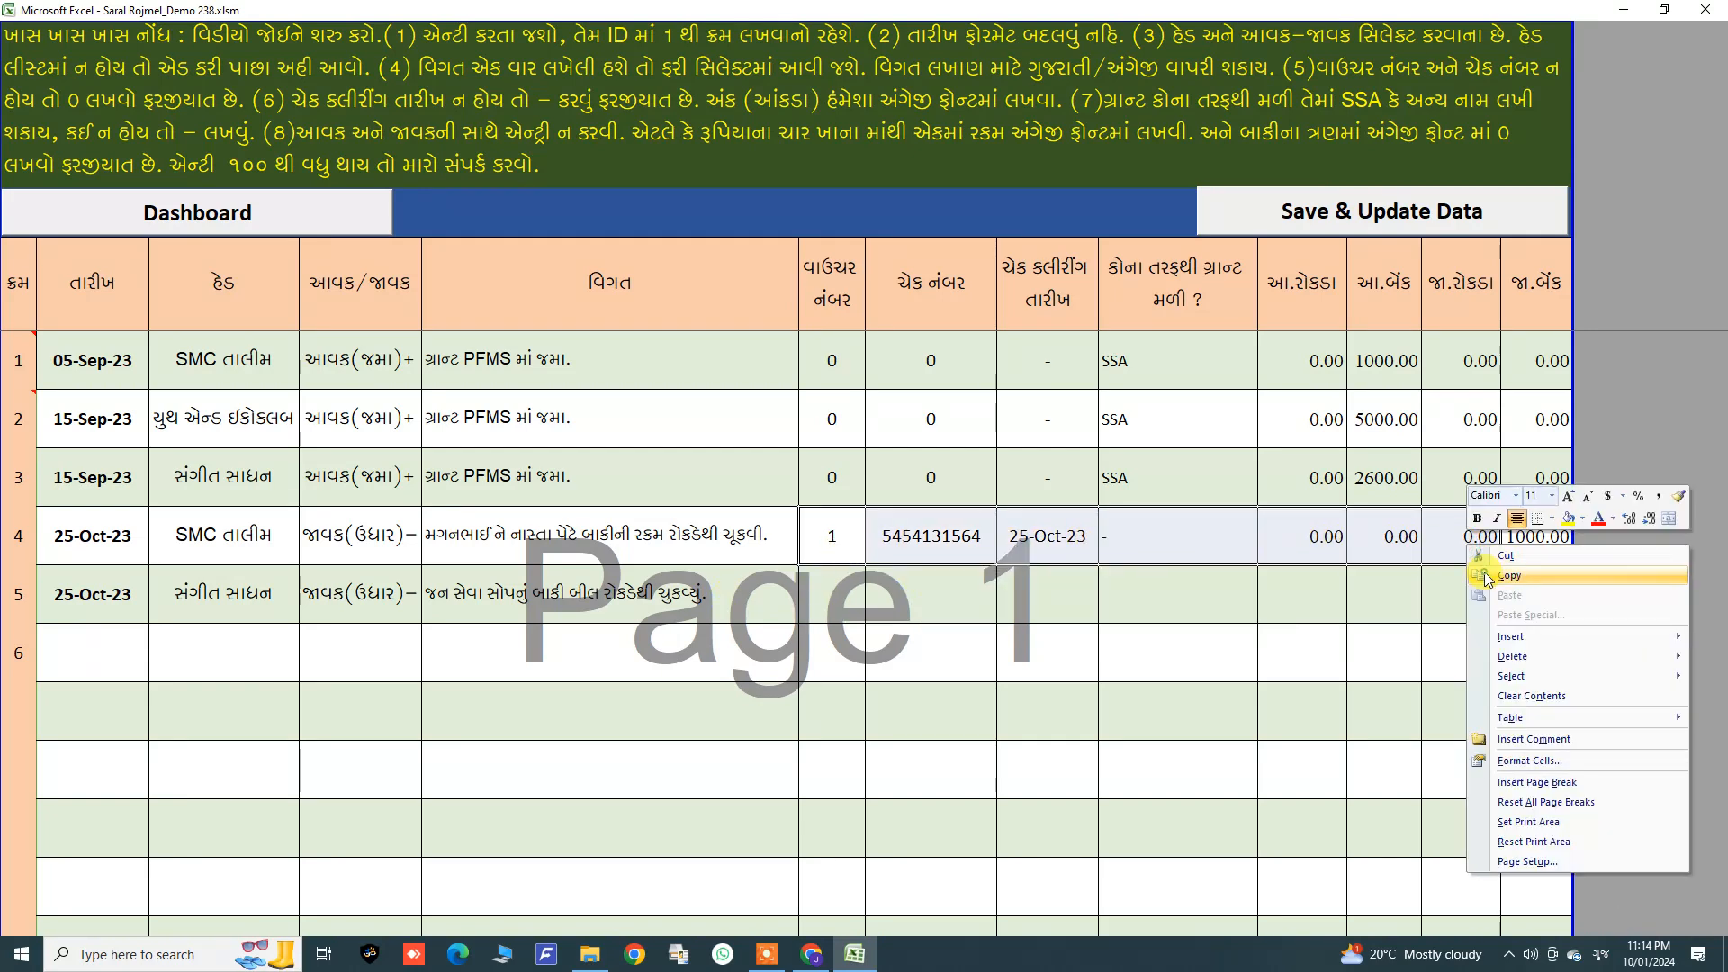
click(1485, 576)
click(851, 594)
right_click(851, 594)
click(893, 645)
click(781, 691)
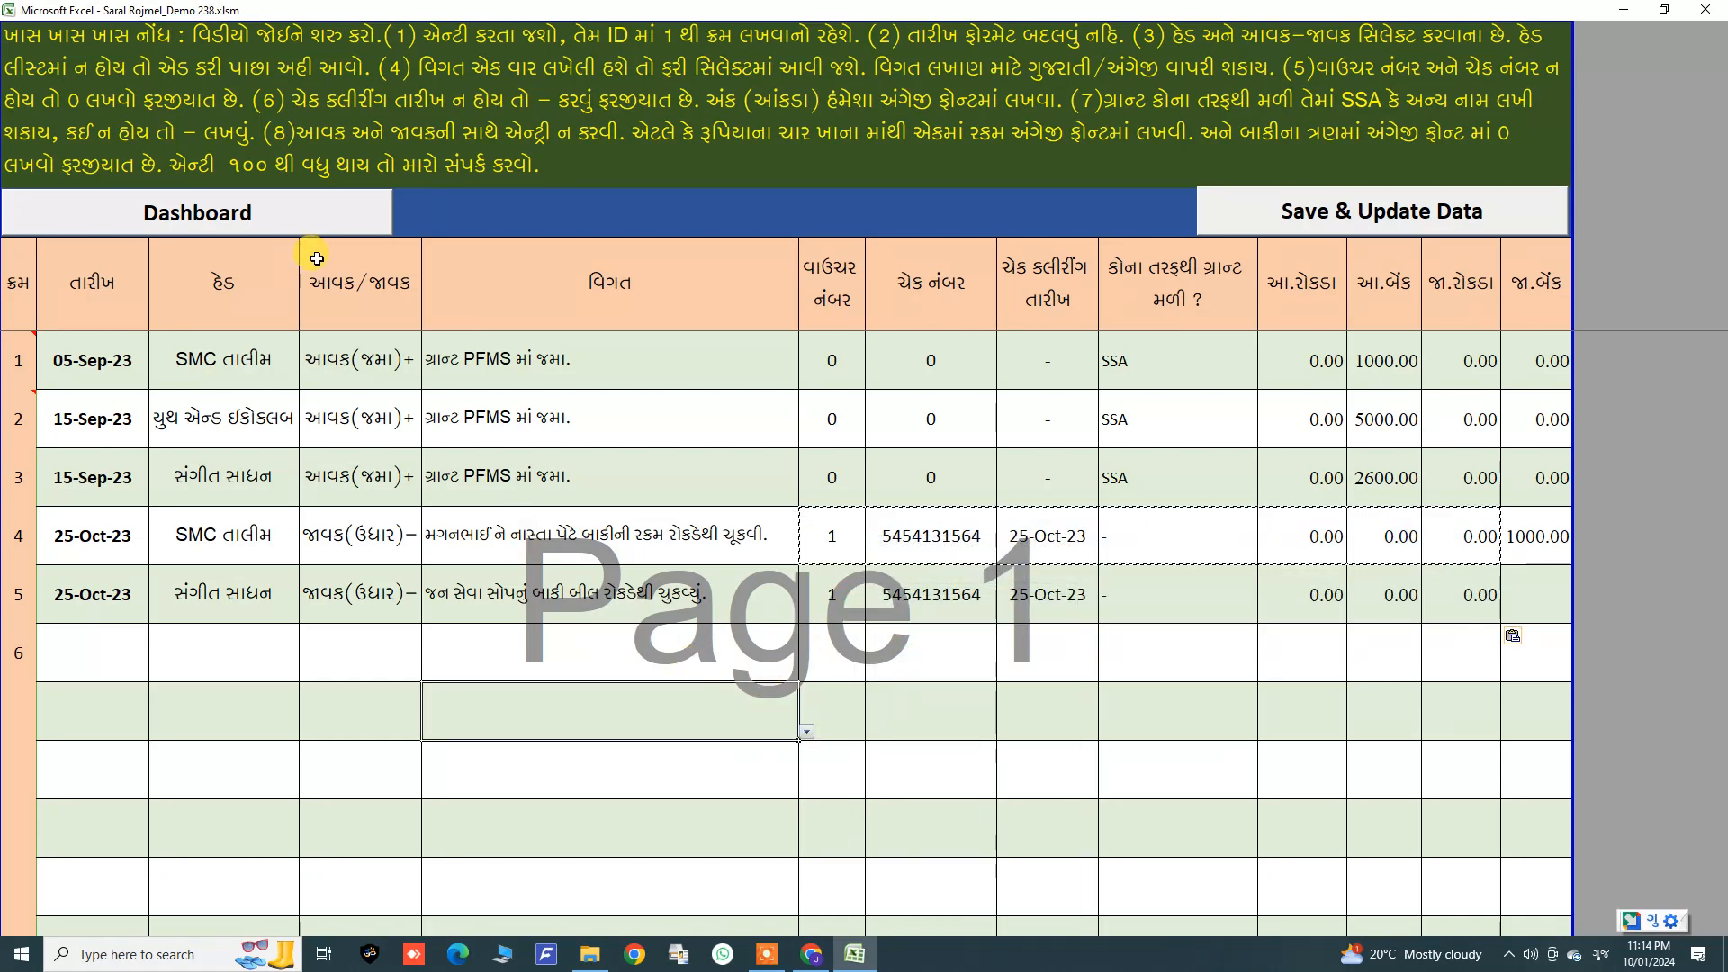
Step: Enter 5000 as the fifth entry's bank payment amount
click(733, 601)
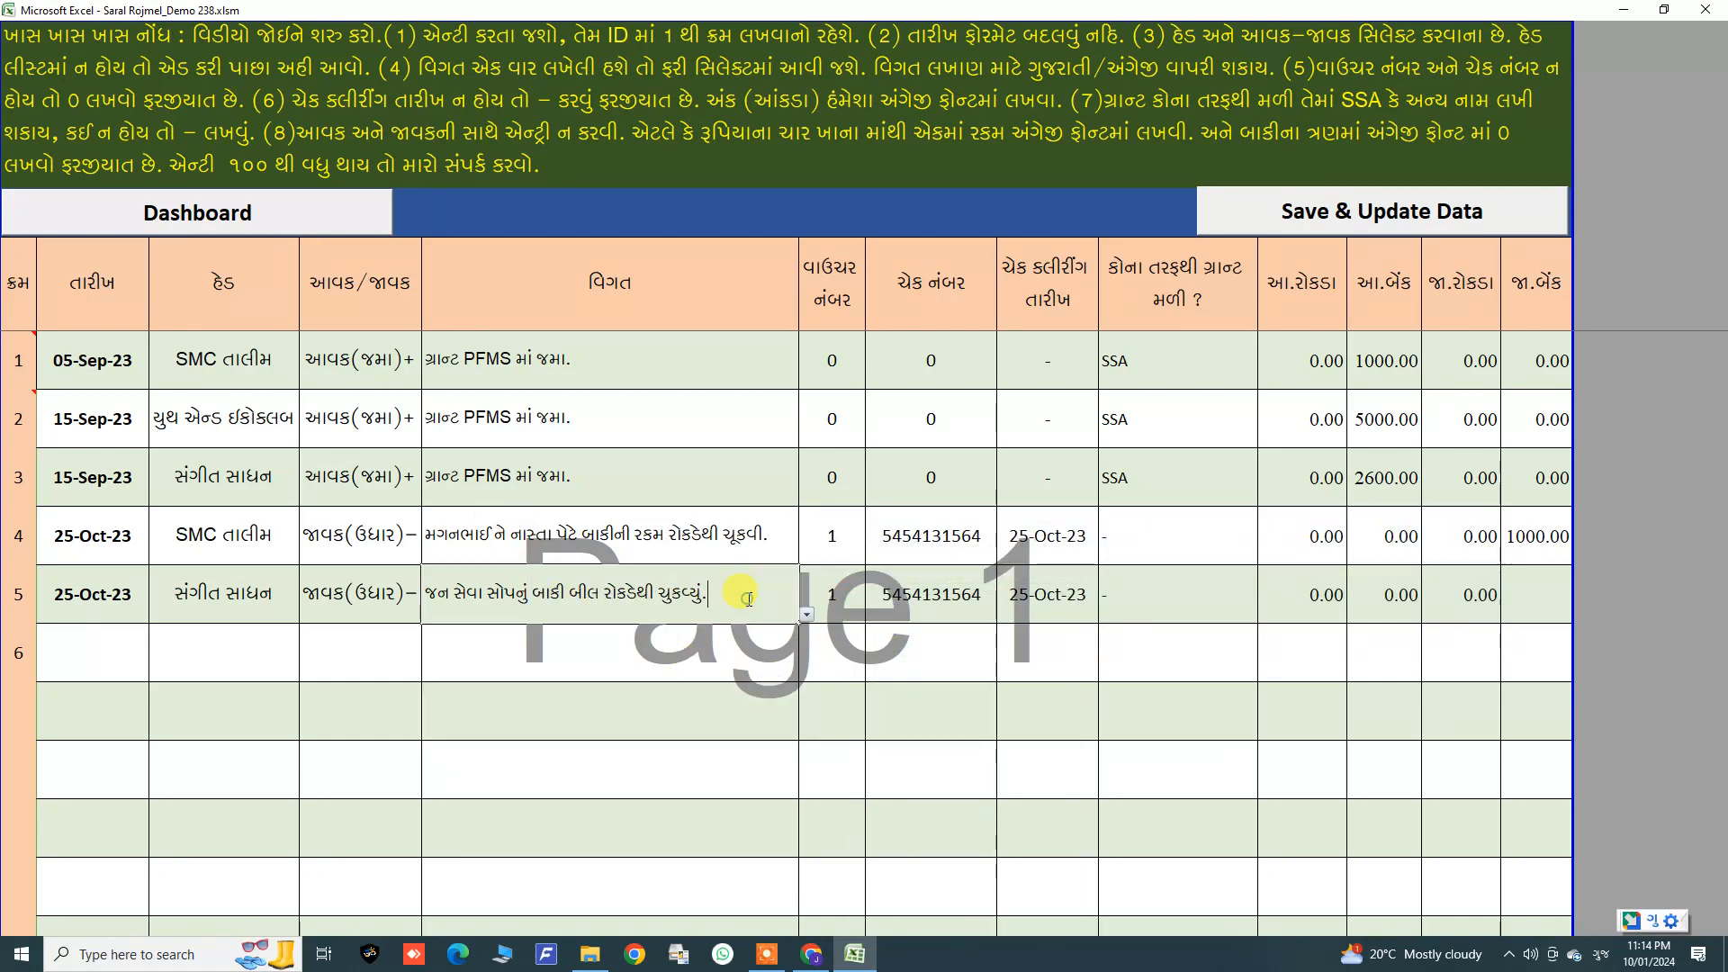
click(868, 645)
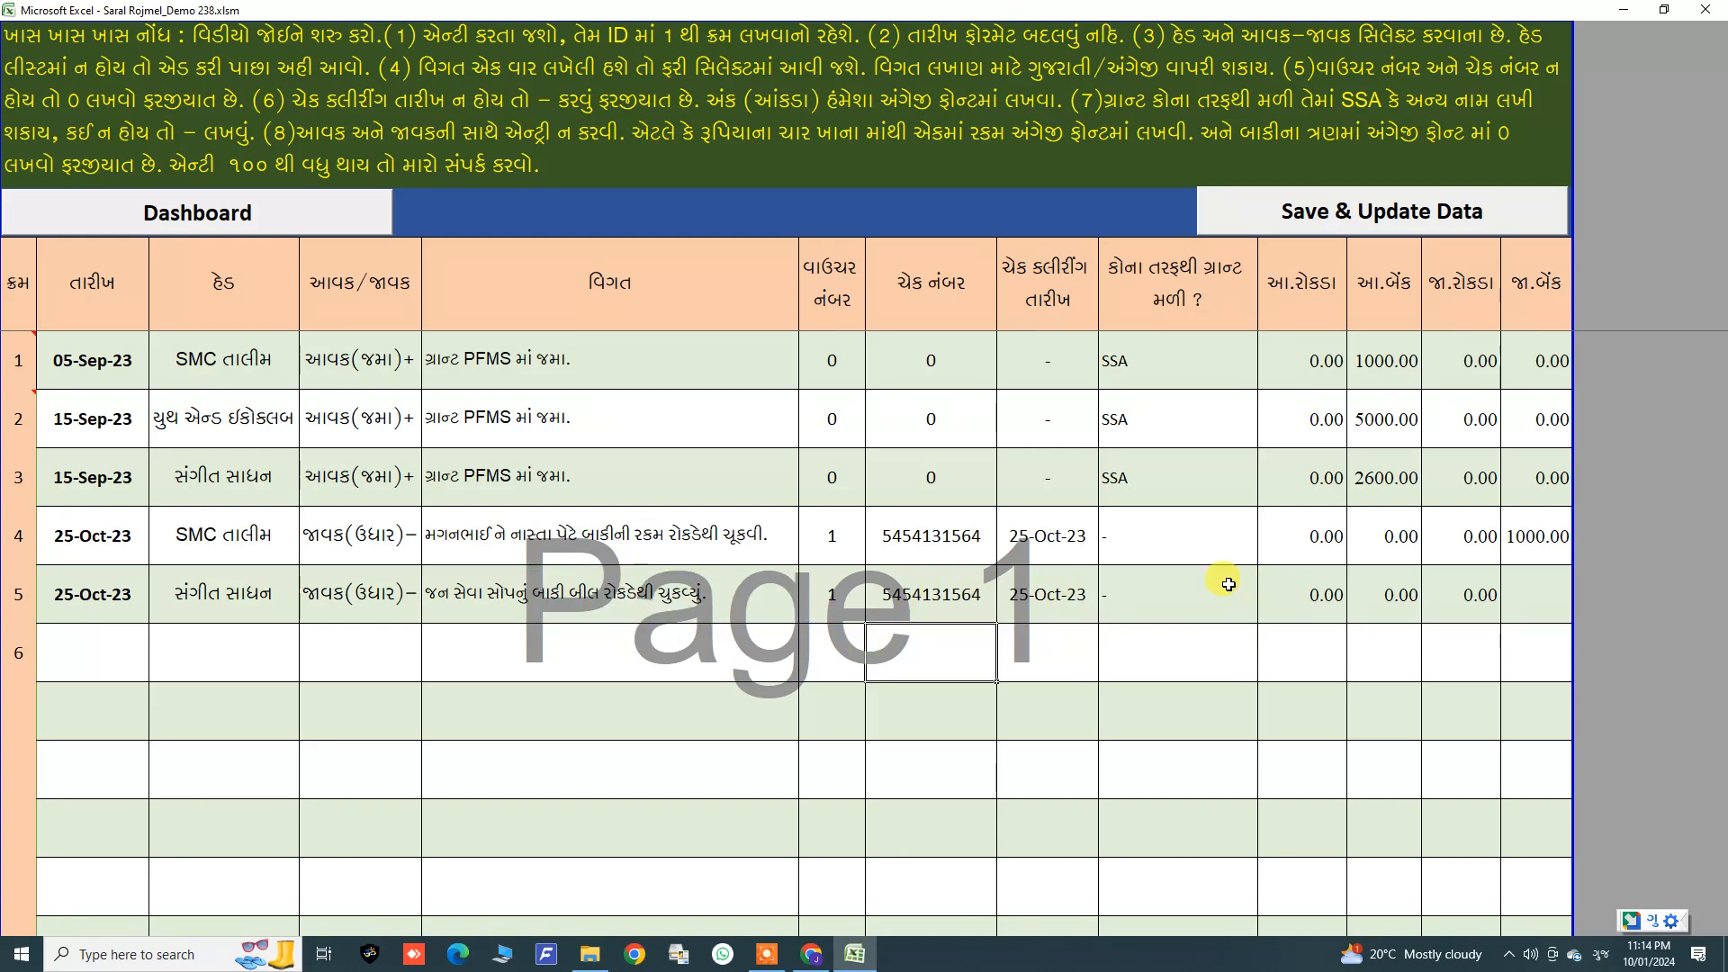
drag(825, 532, 1150, 590)
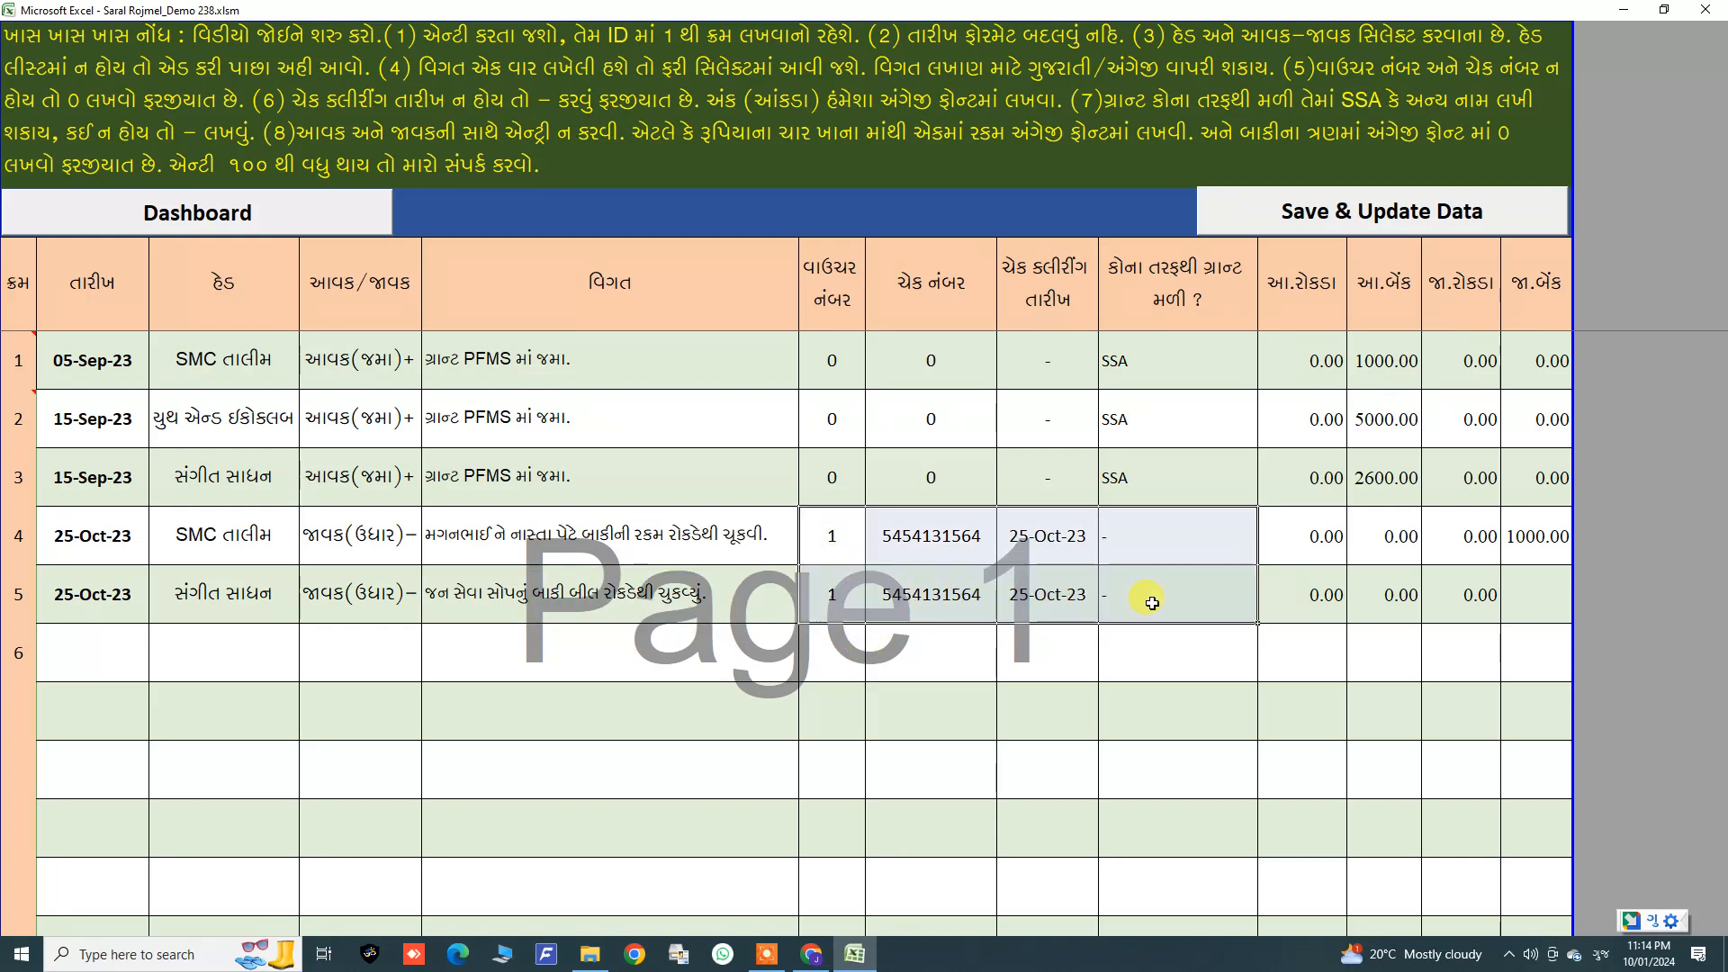
click(1546, 588)
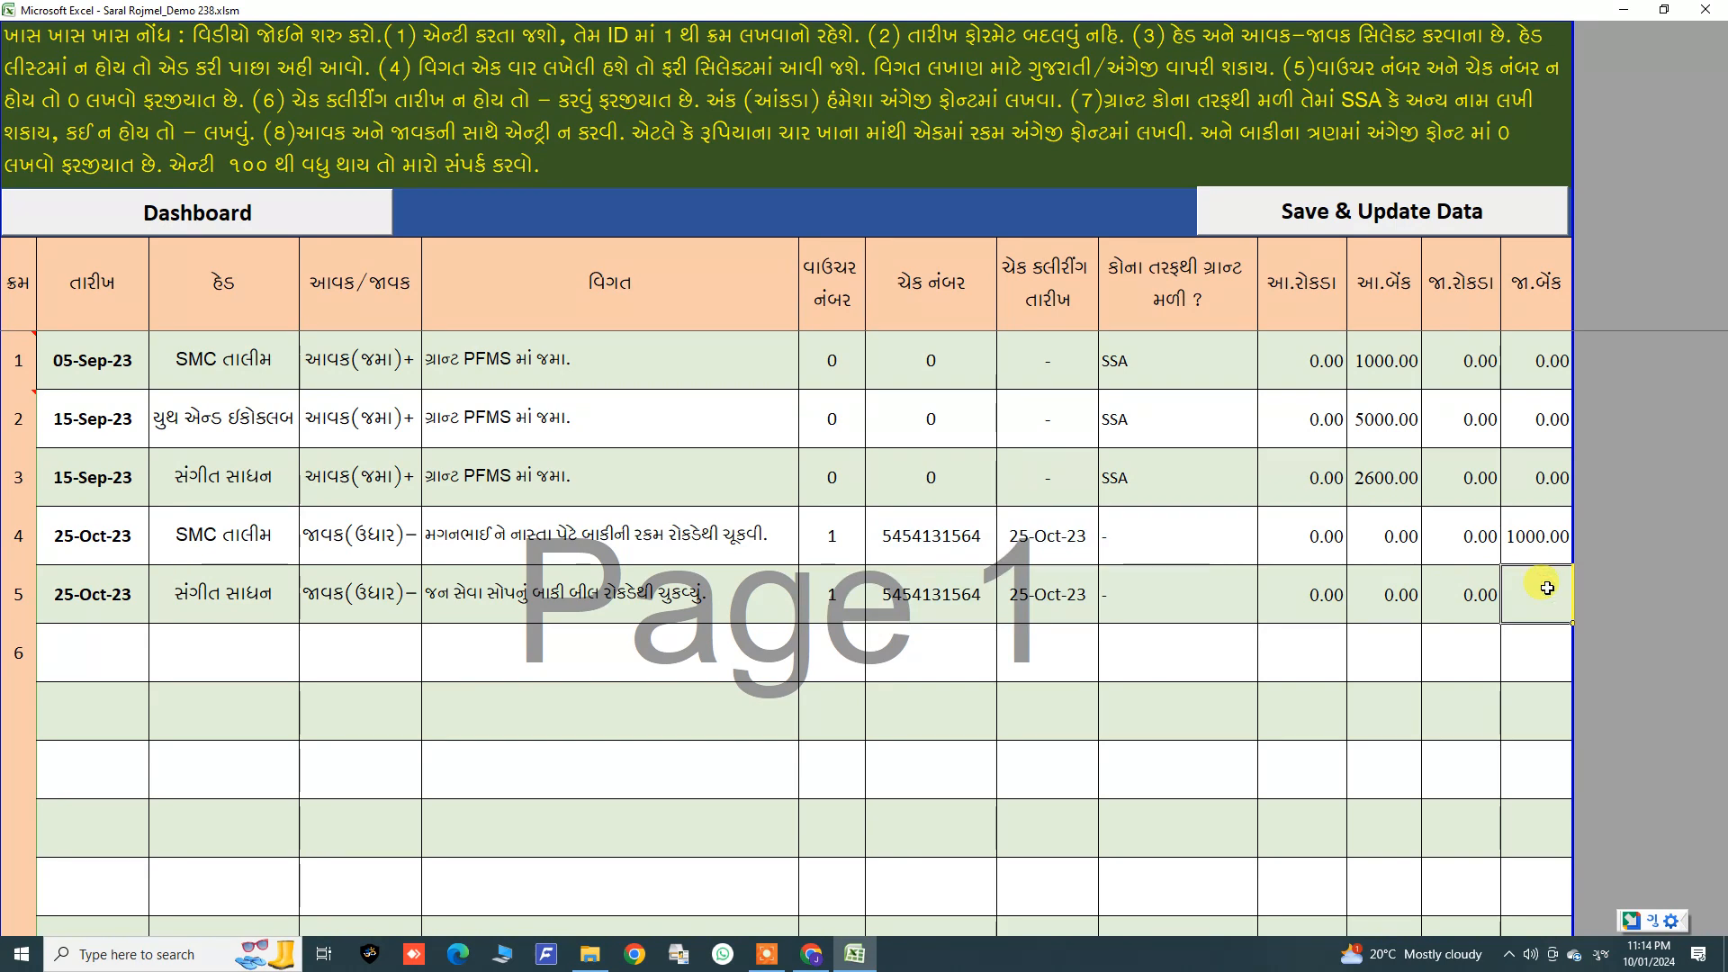
text(5000)
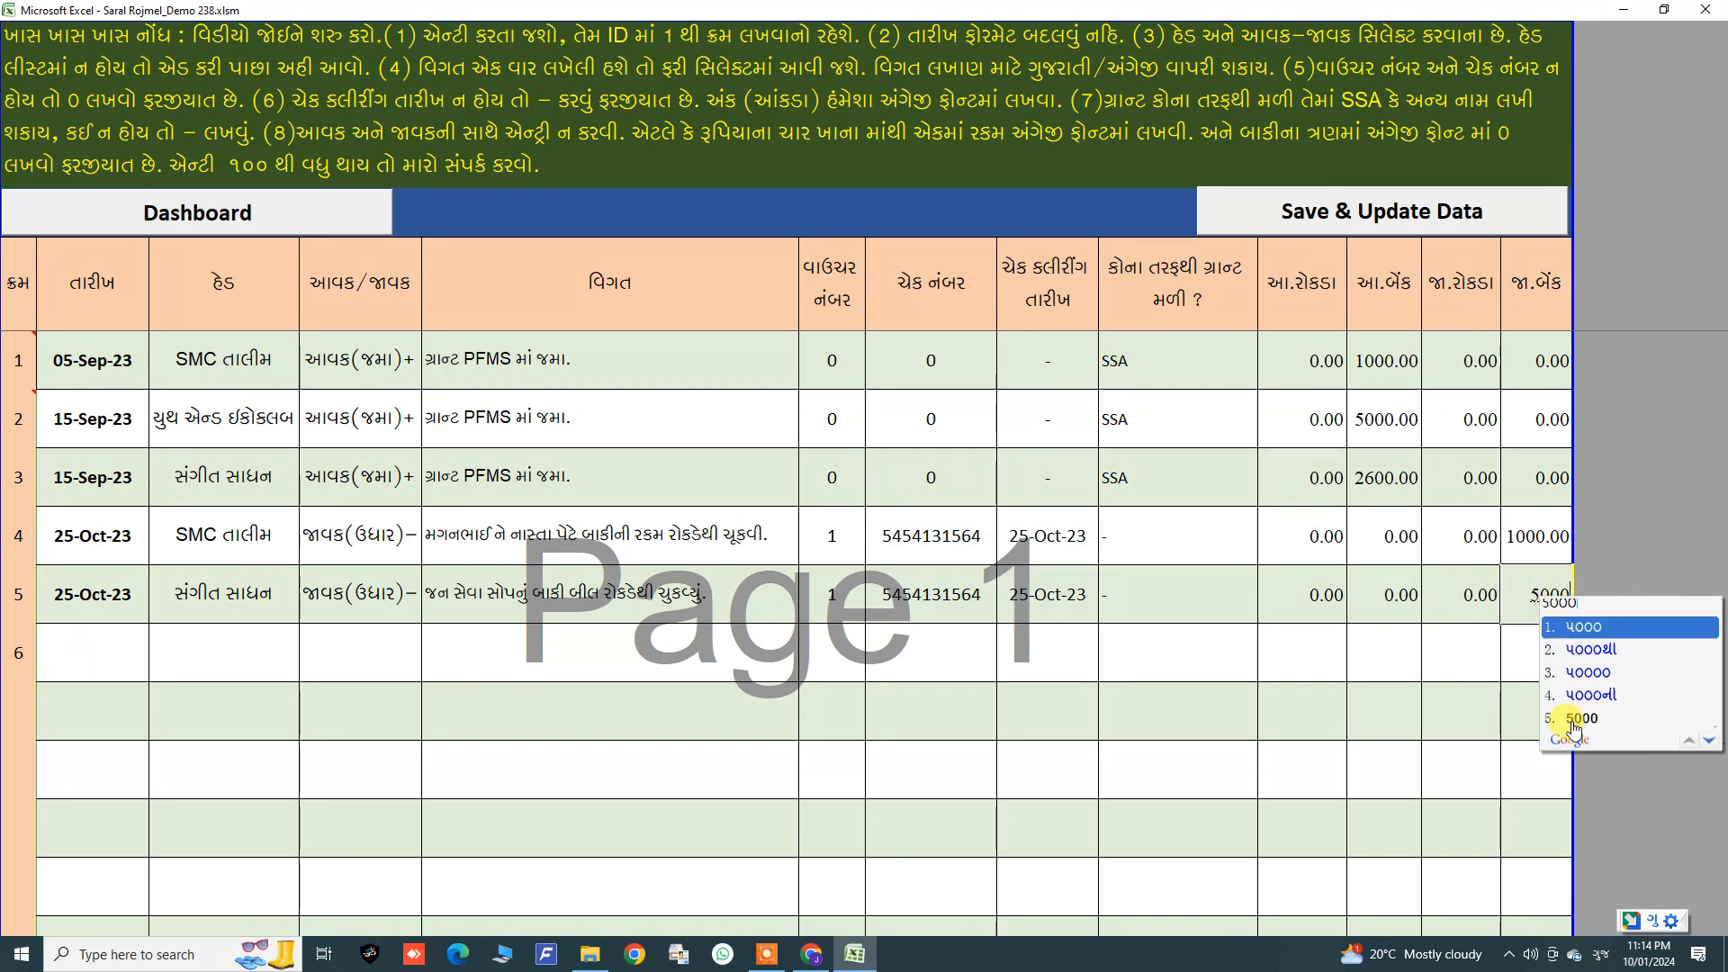
click(1573, 725)
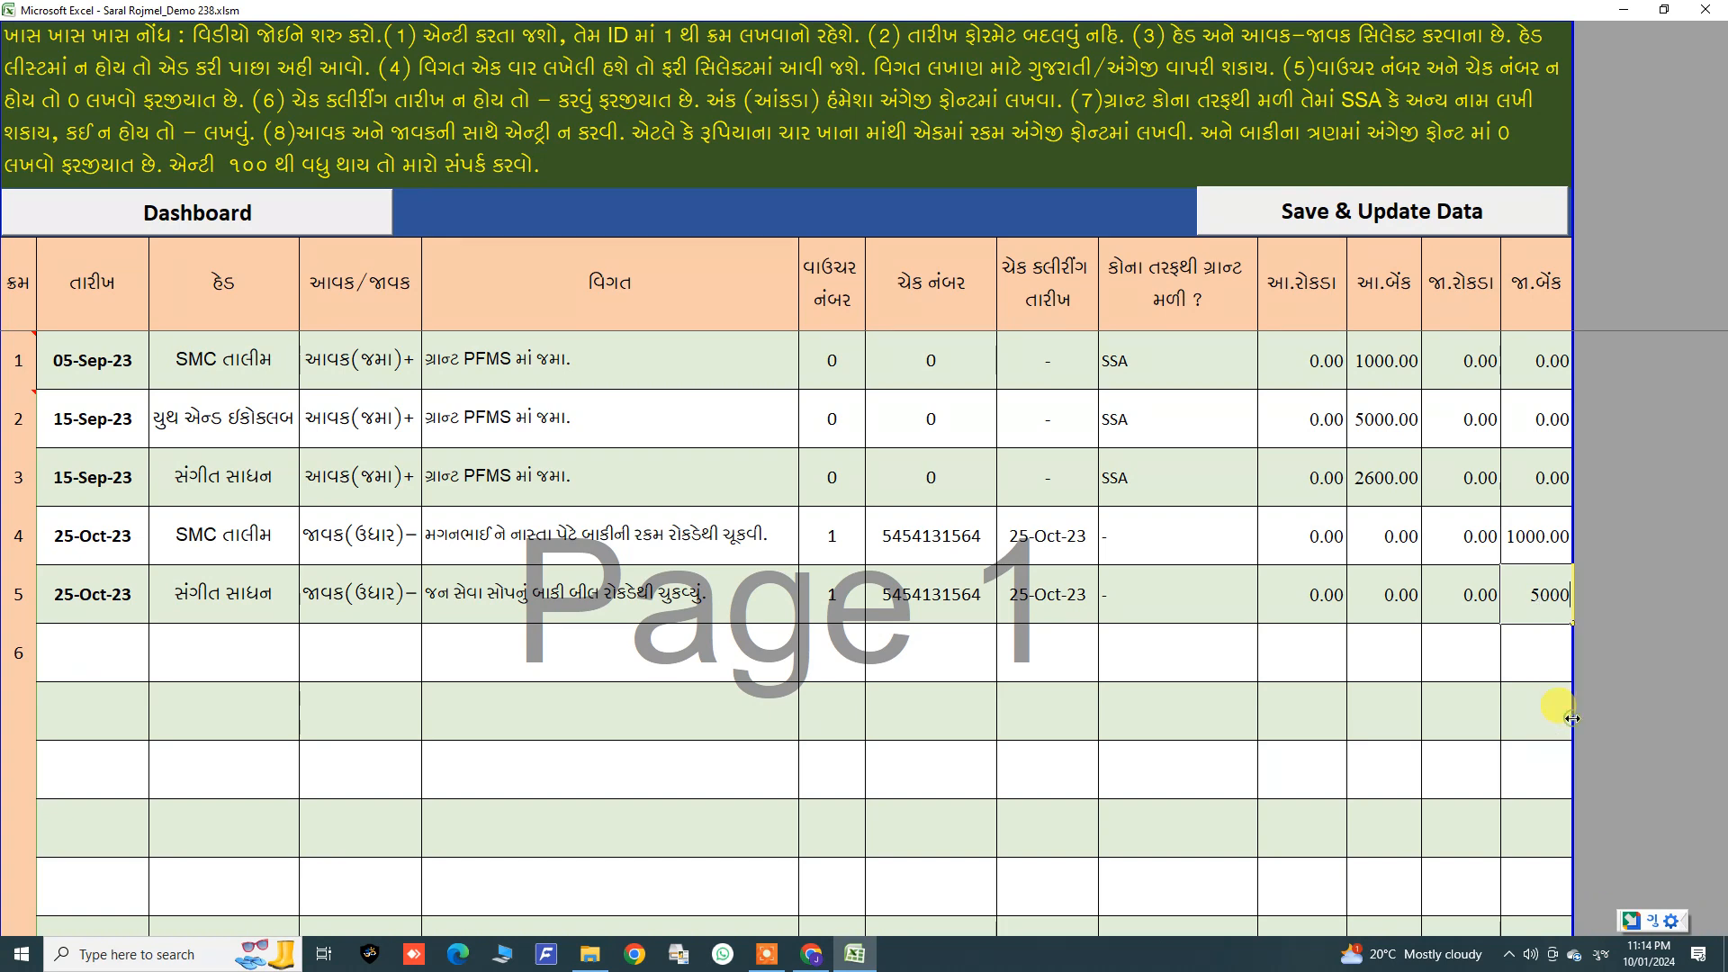
key(Return)
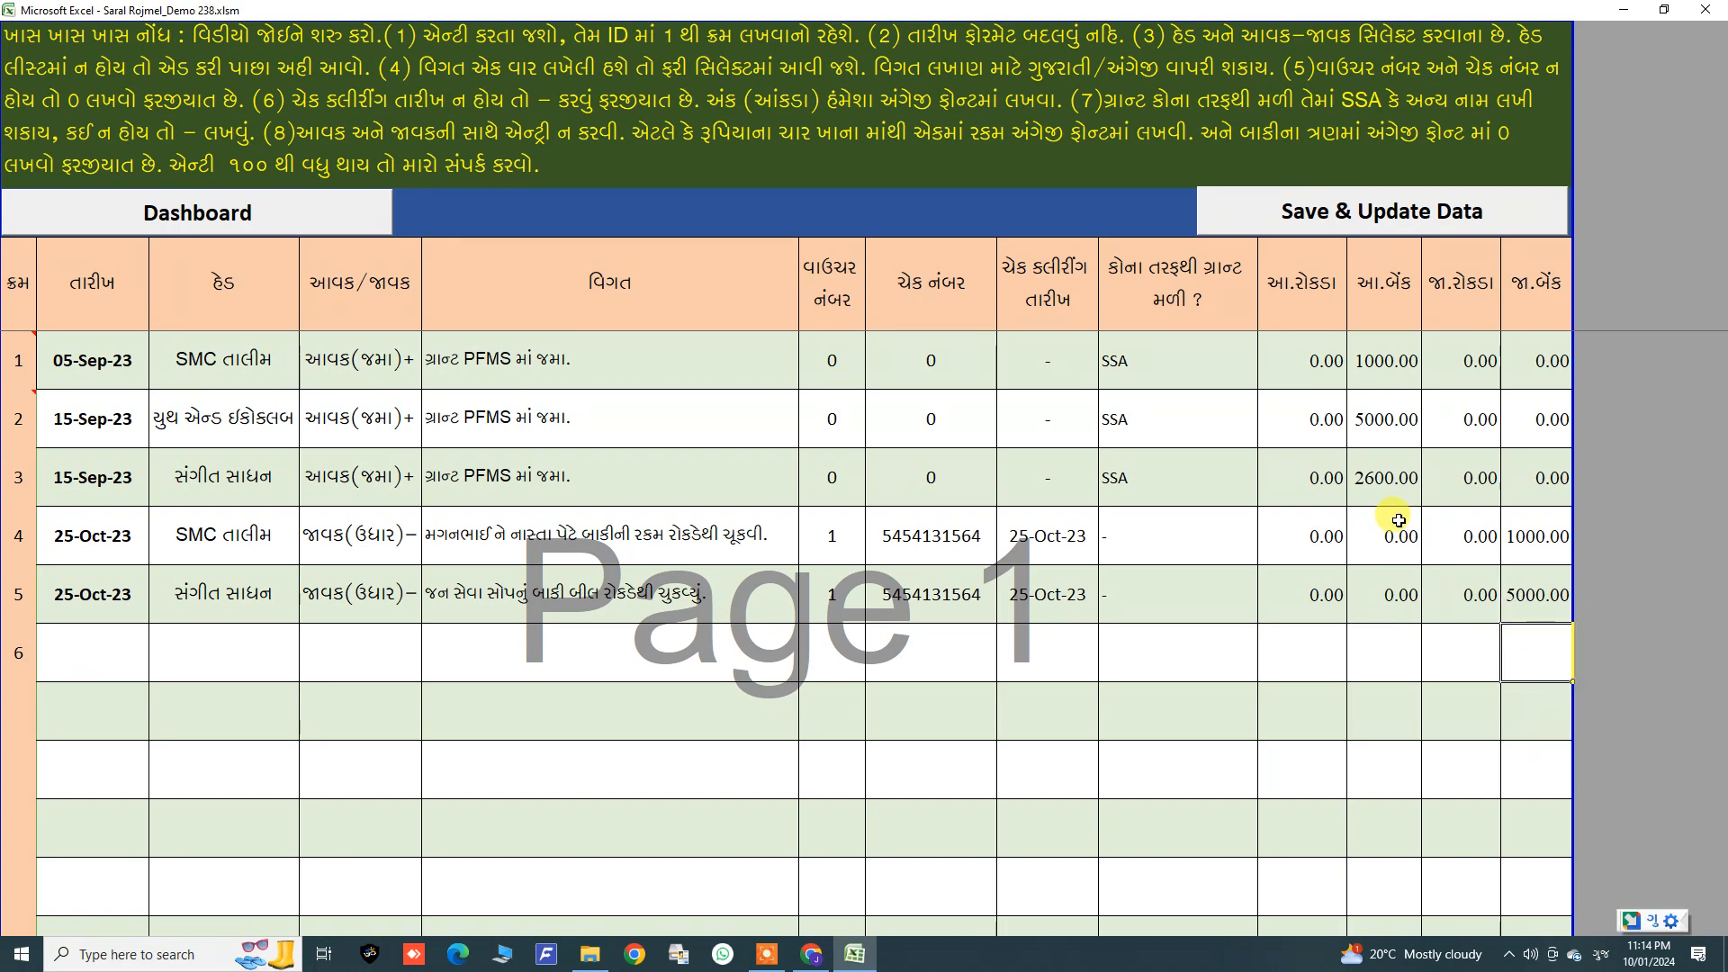
Step: Review the five entries row by row, comparing the fifth entry's head, type and amount with the earlier entries
click(1363, 362)
drag(99, 360, 1443, 409)
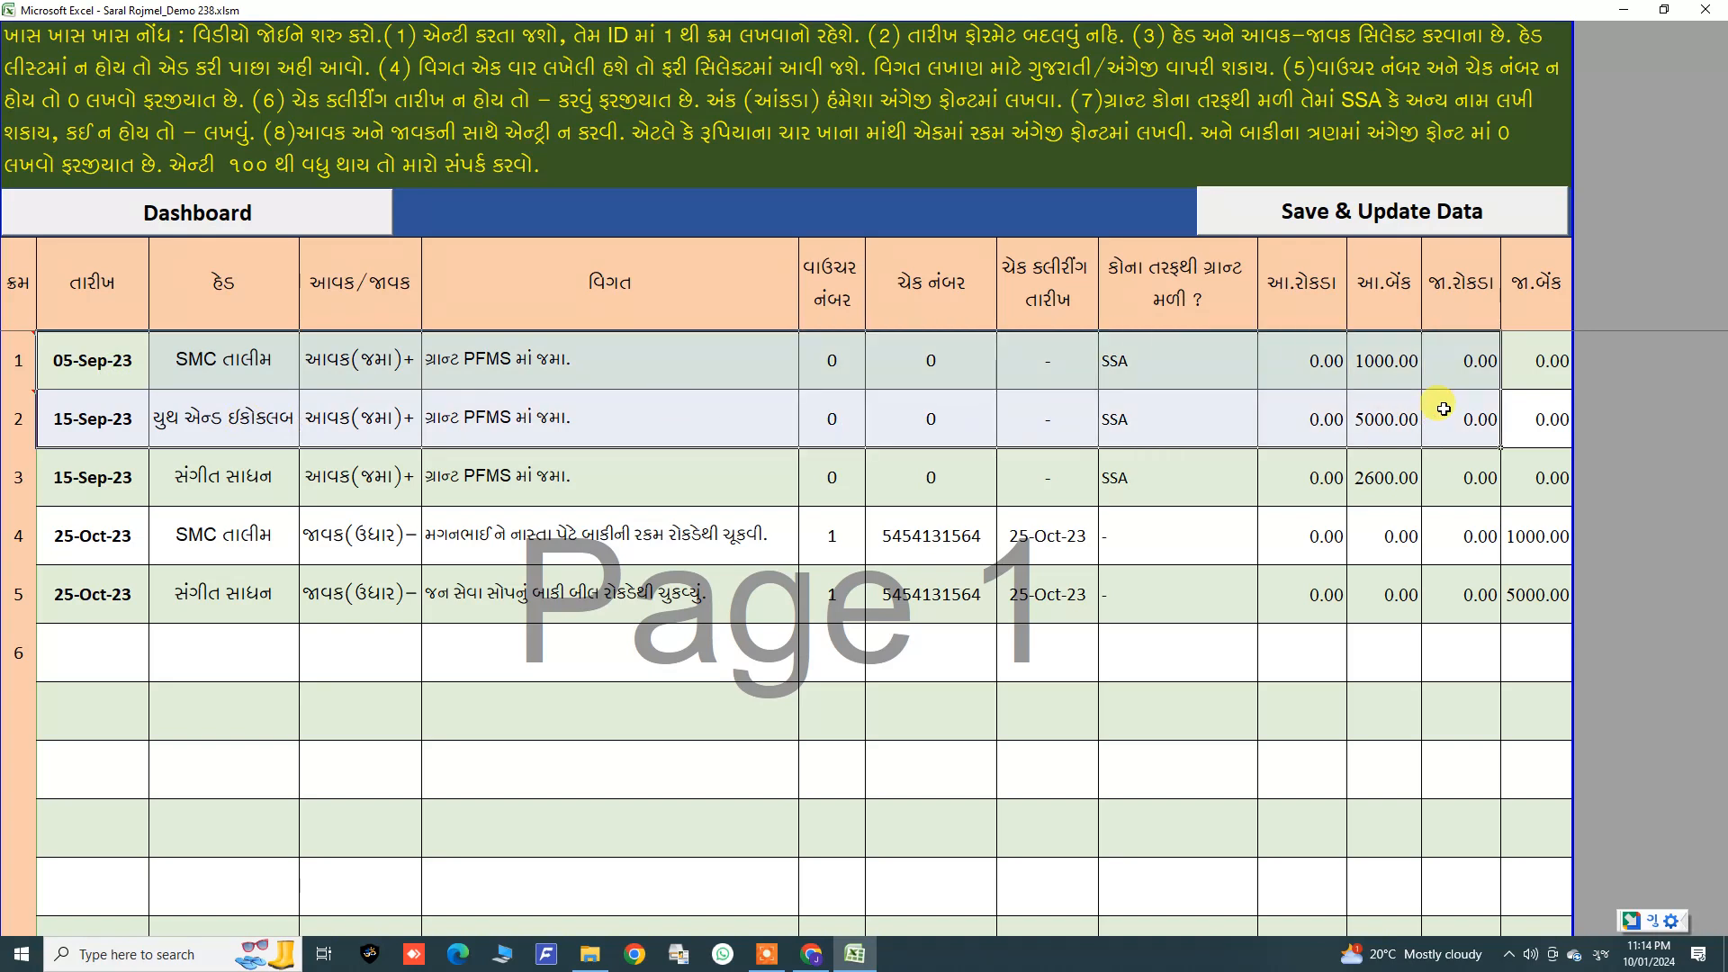
click(1396, 403)
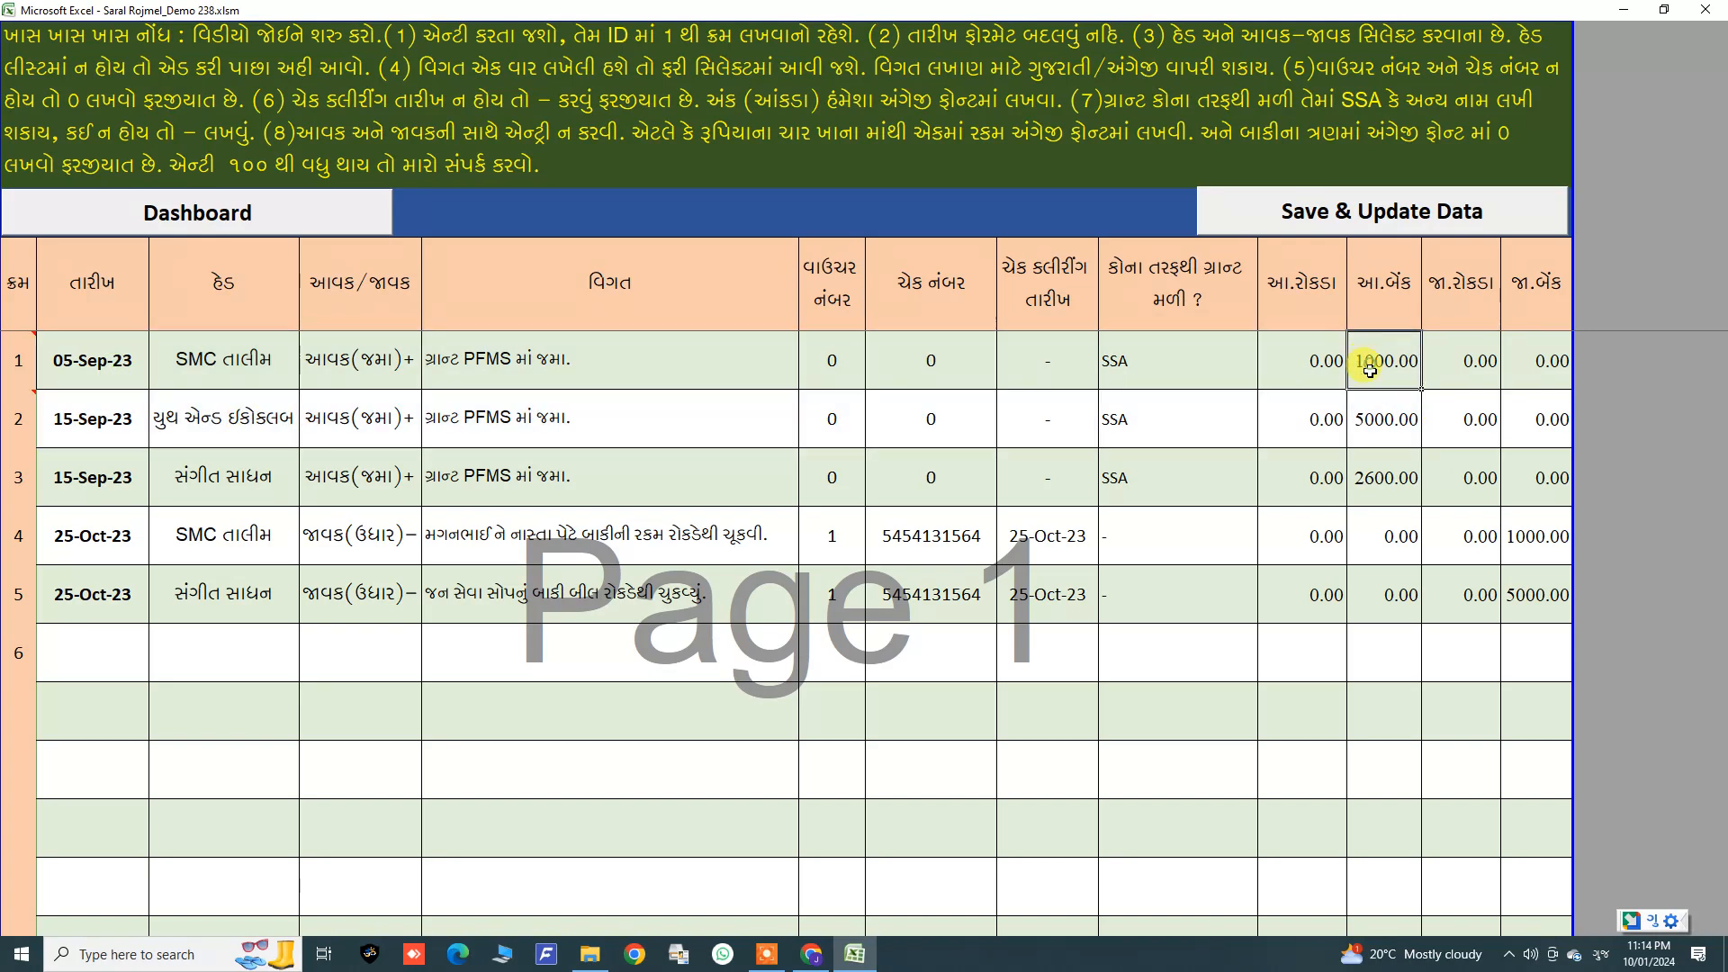
double_click(1518, 597)
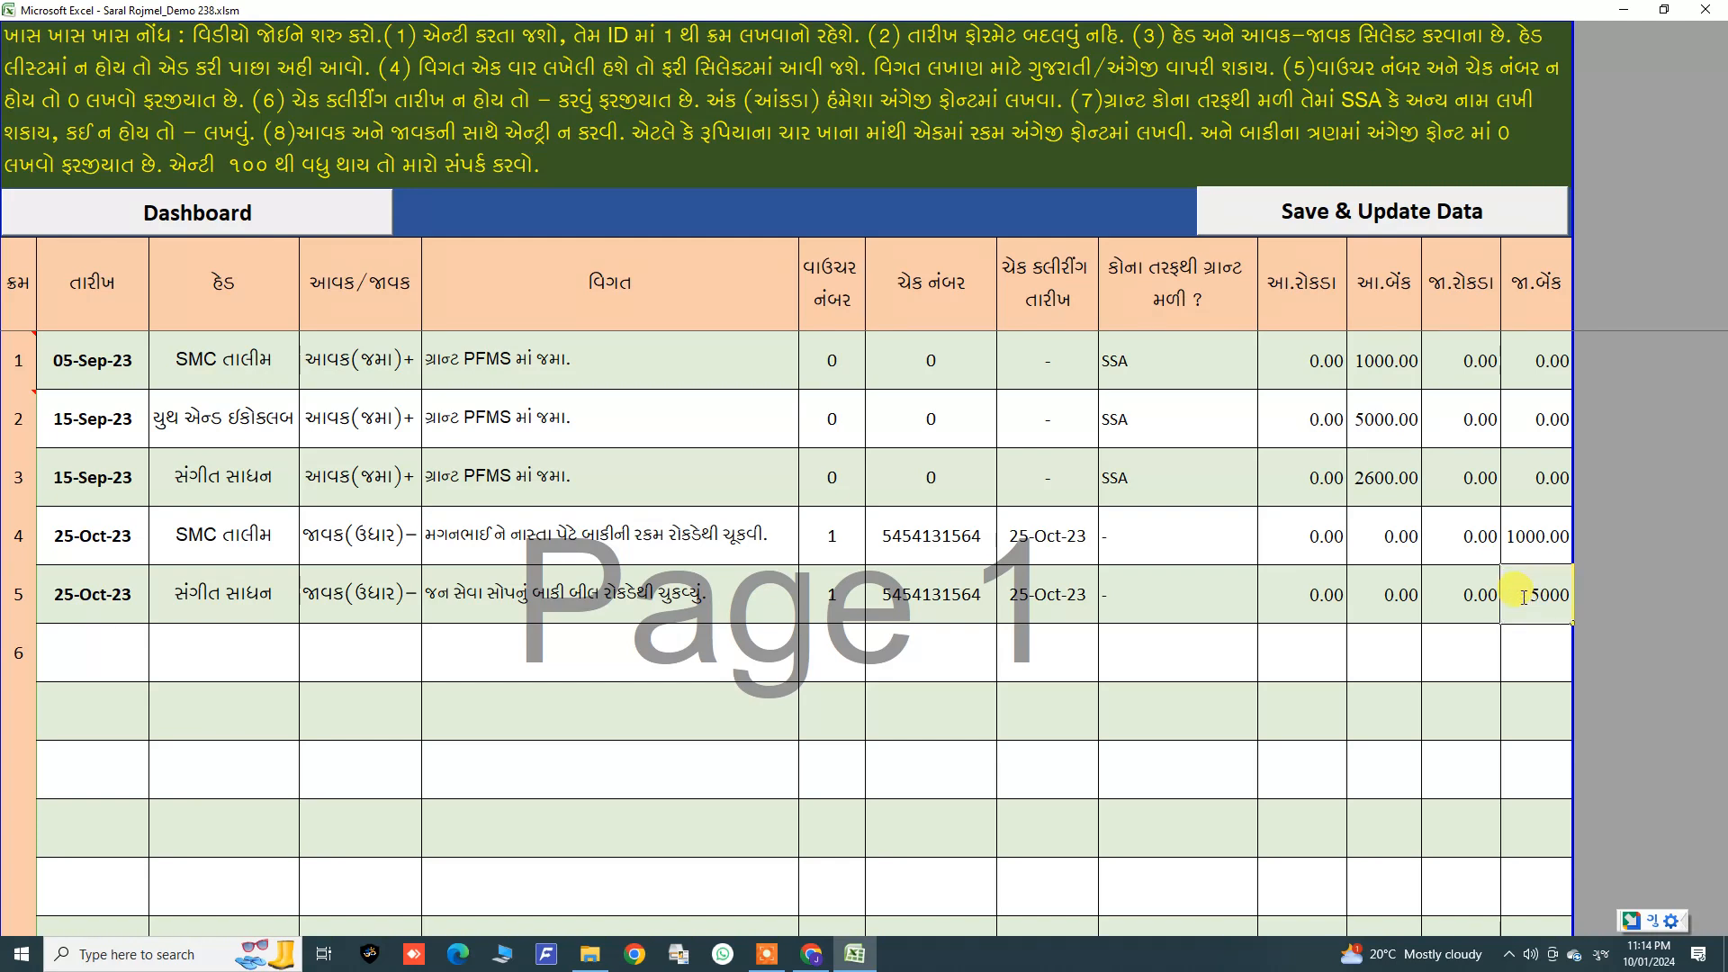
click(1534, 636)
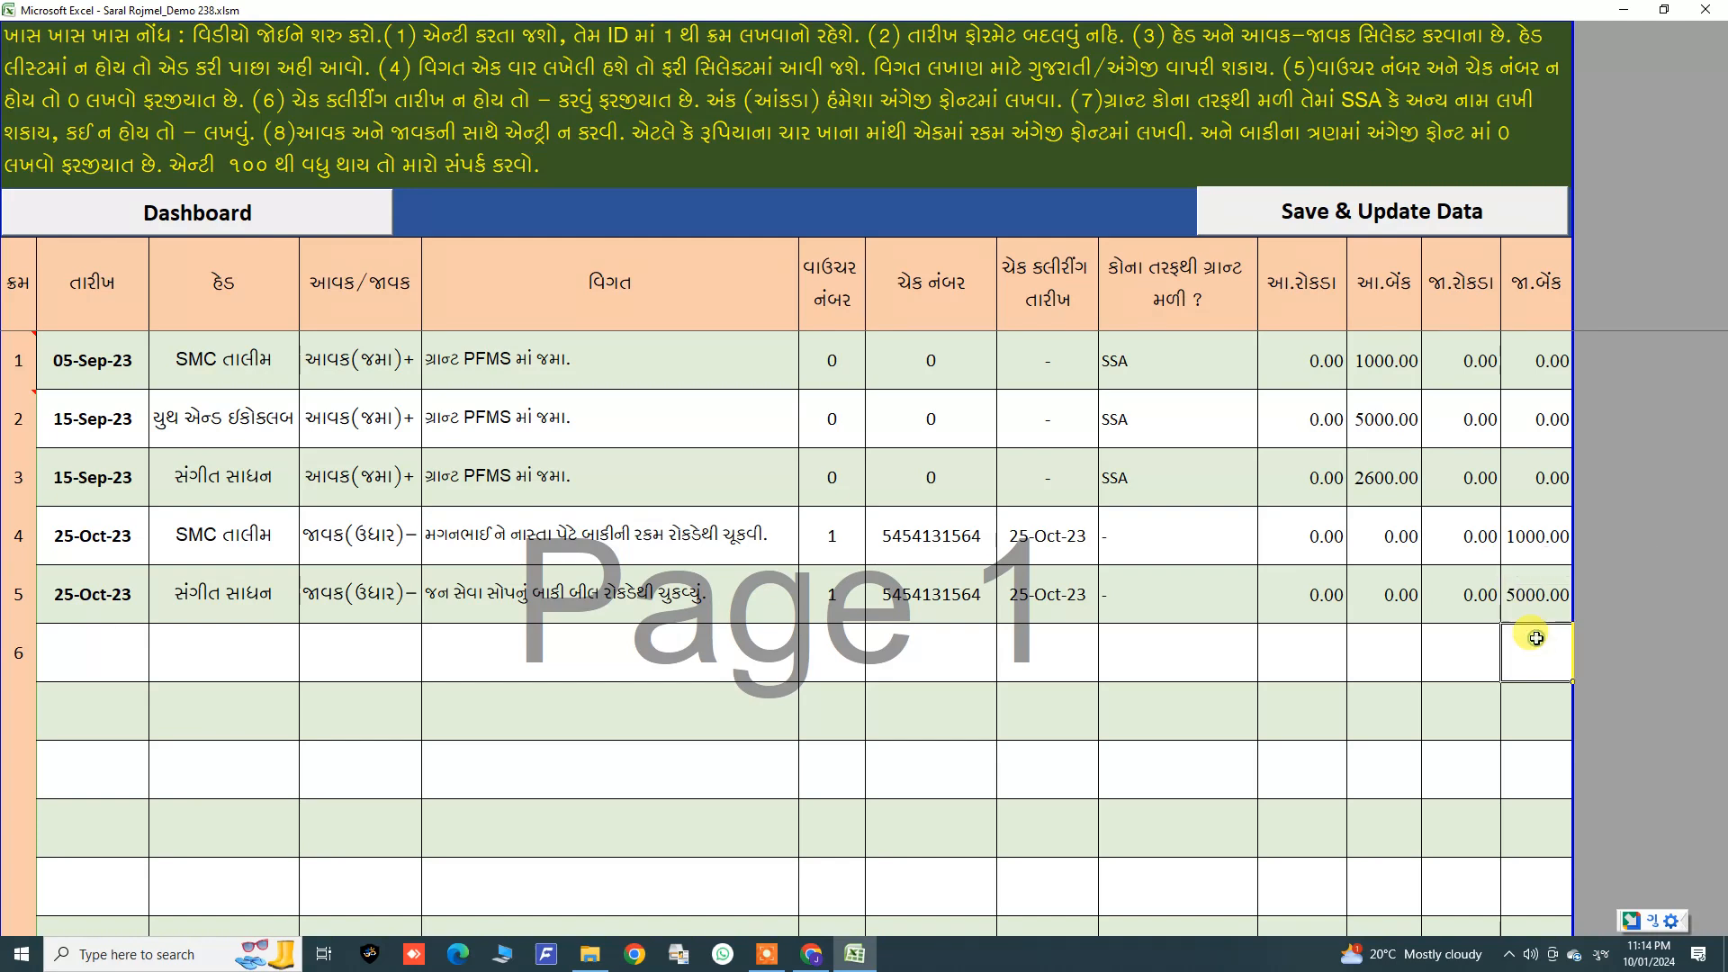
drag(814, 538, 1525, 617)
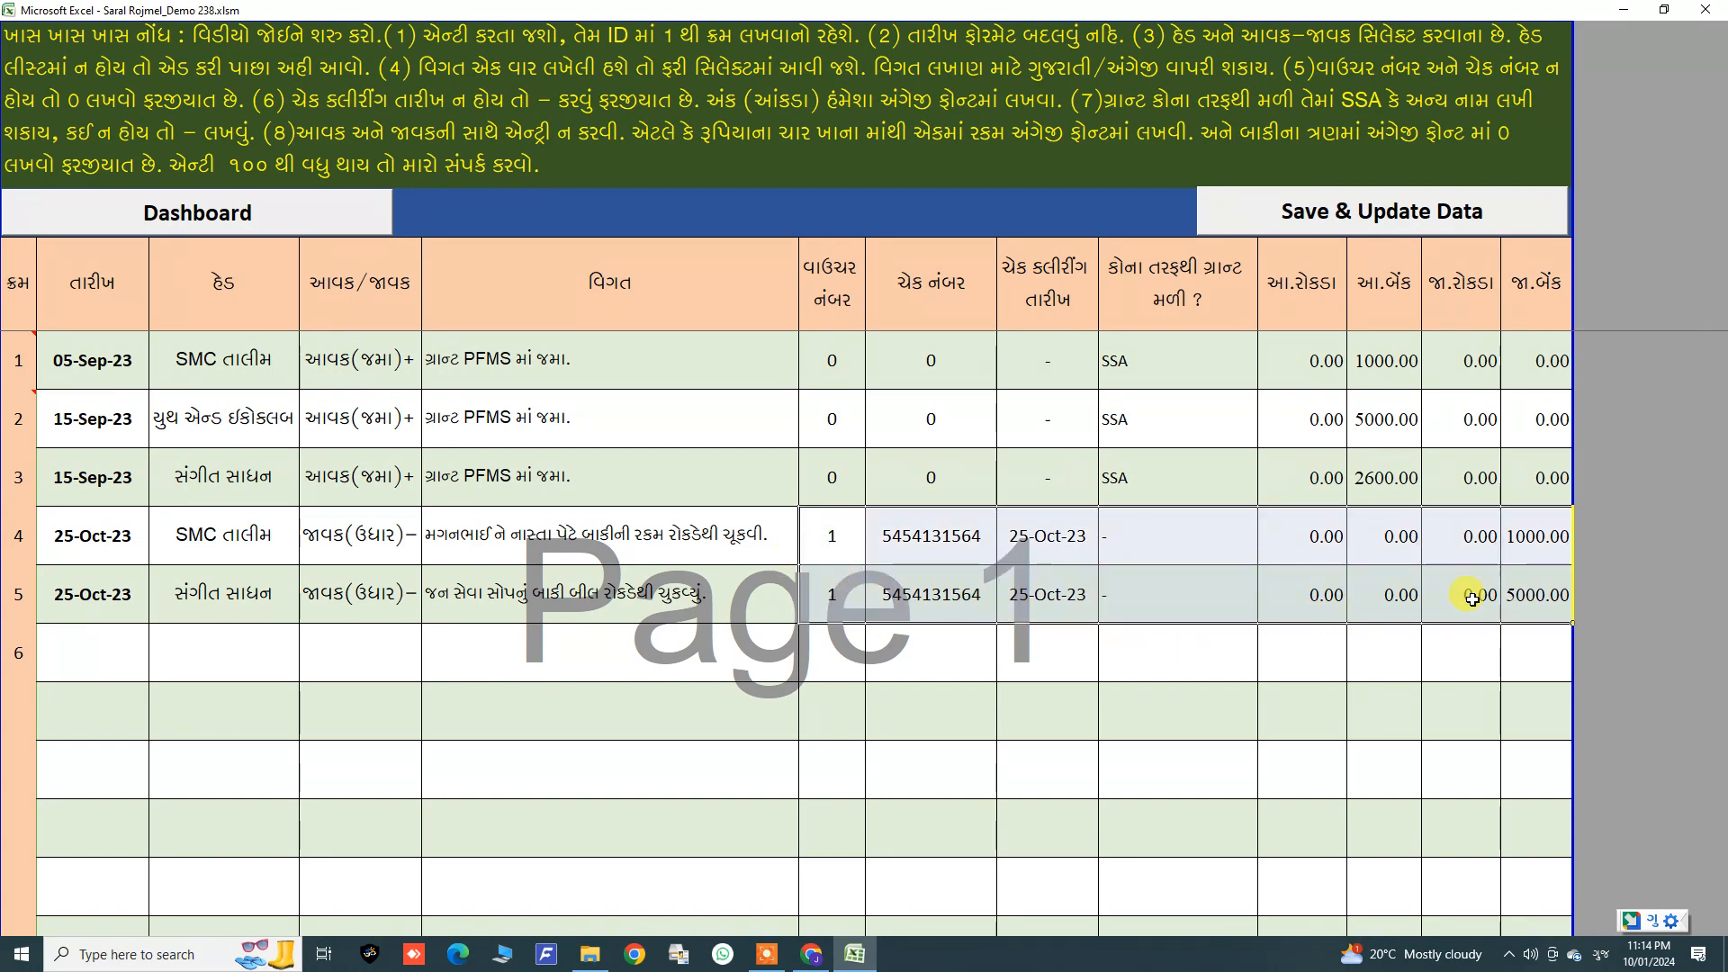
drag(84, 540, 1530, 612)
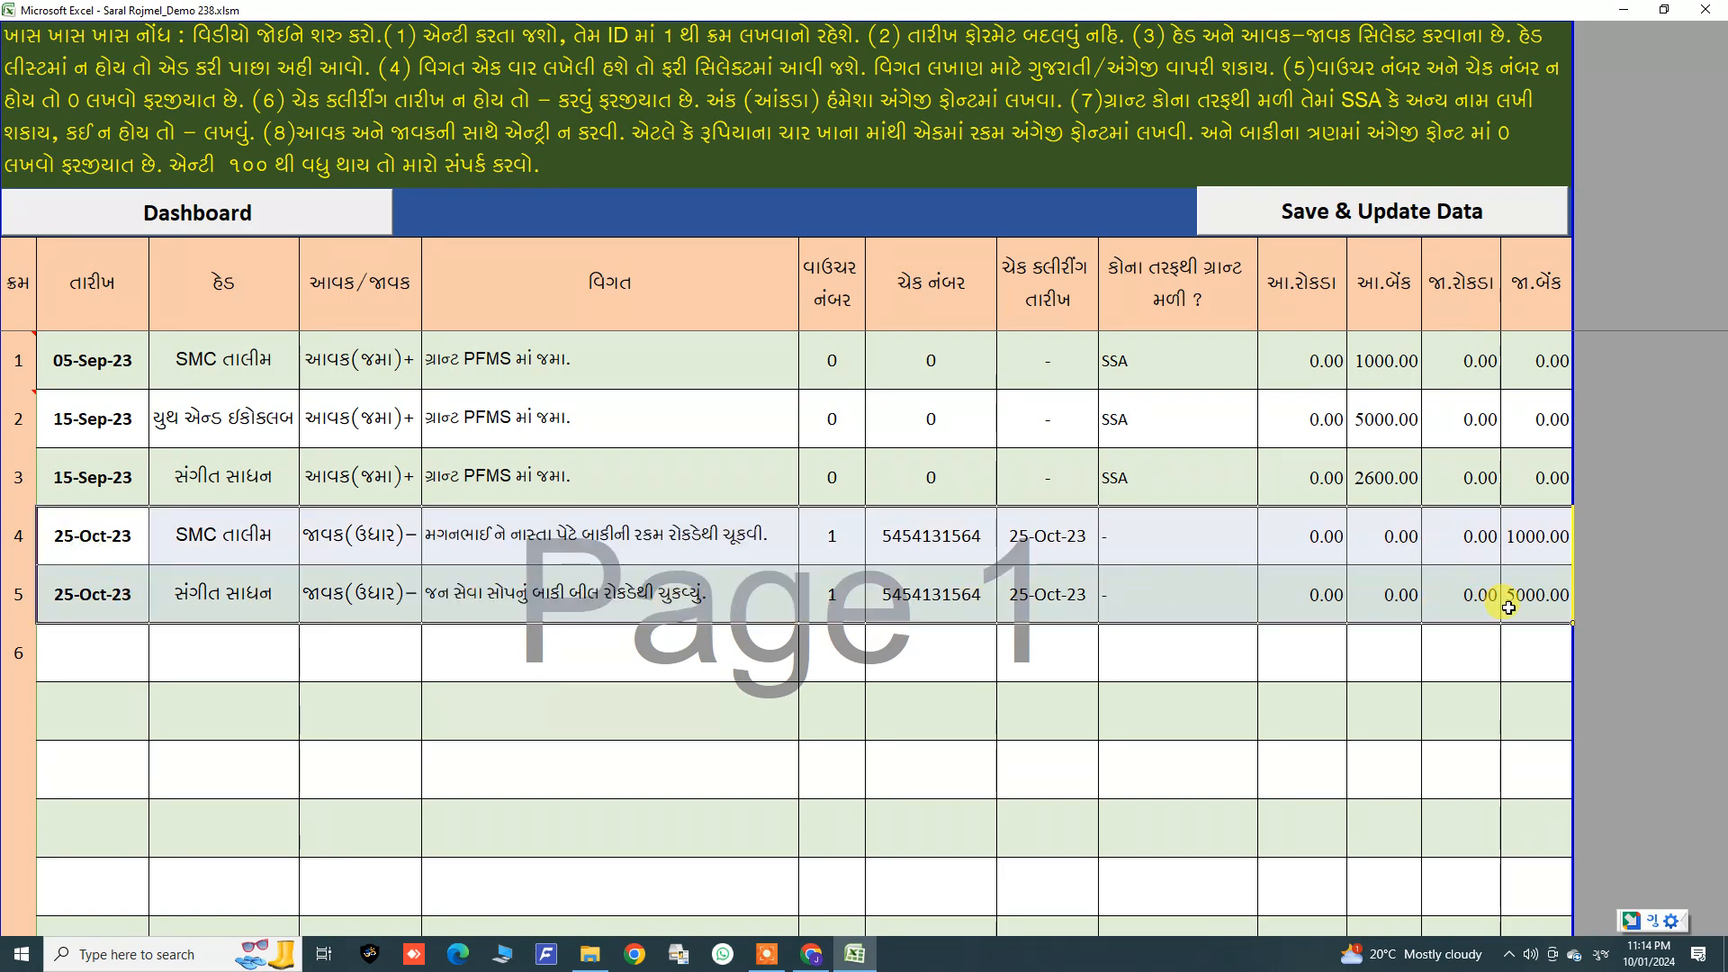
drag(227, 538, 230, 592)
click(229, 594)
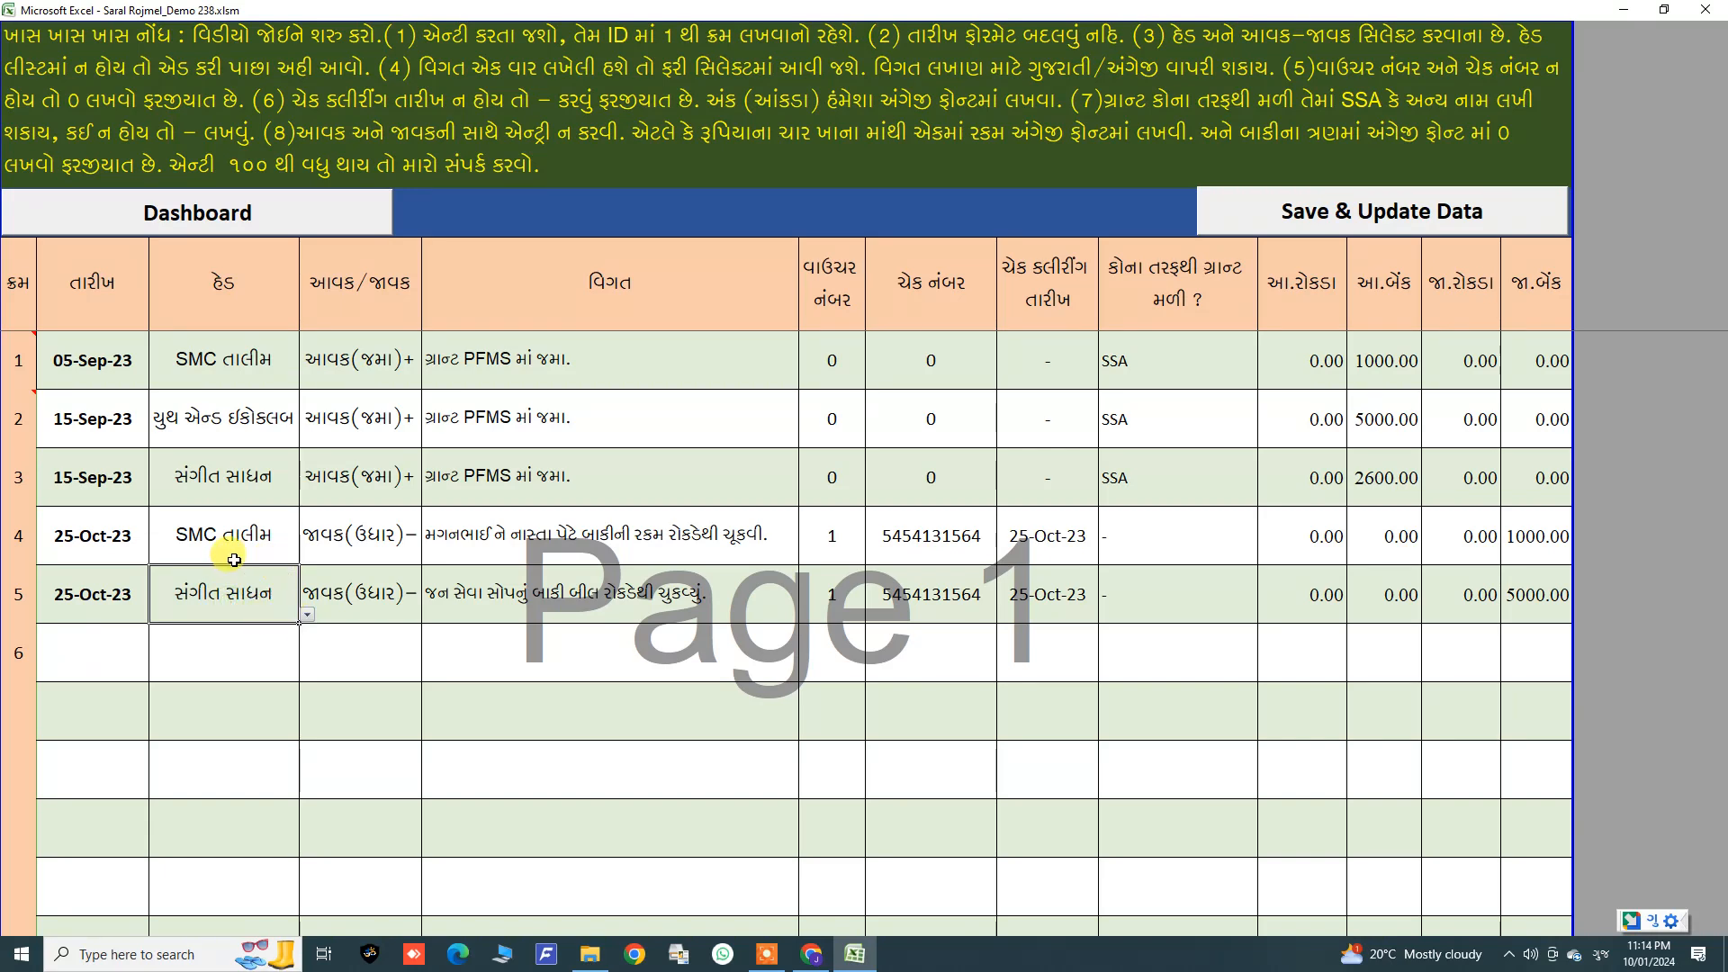
click(207, 477)
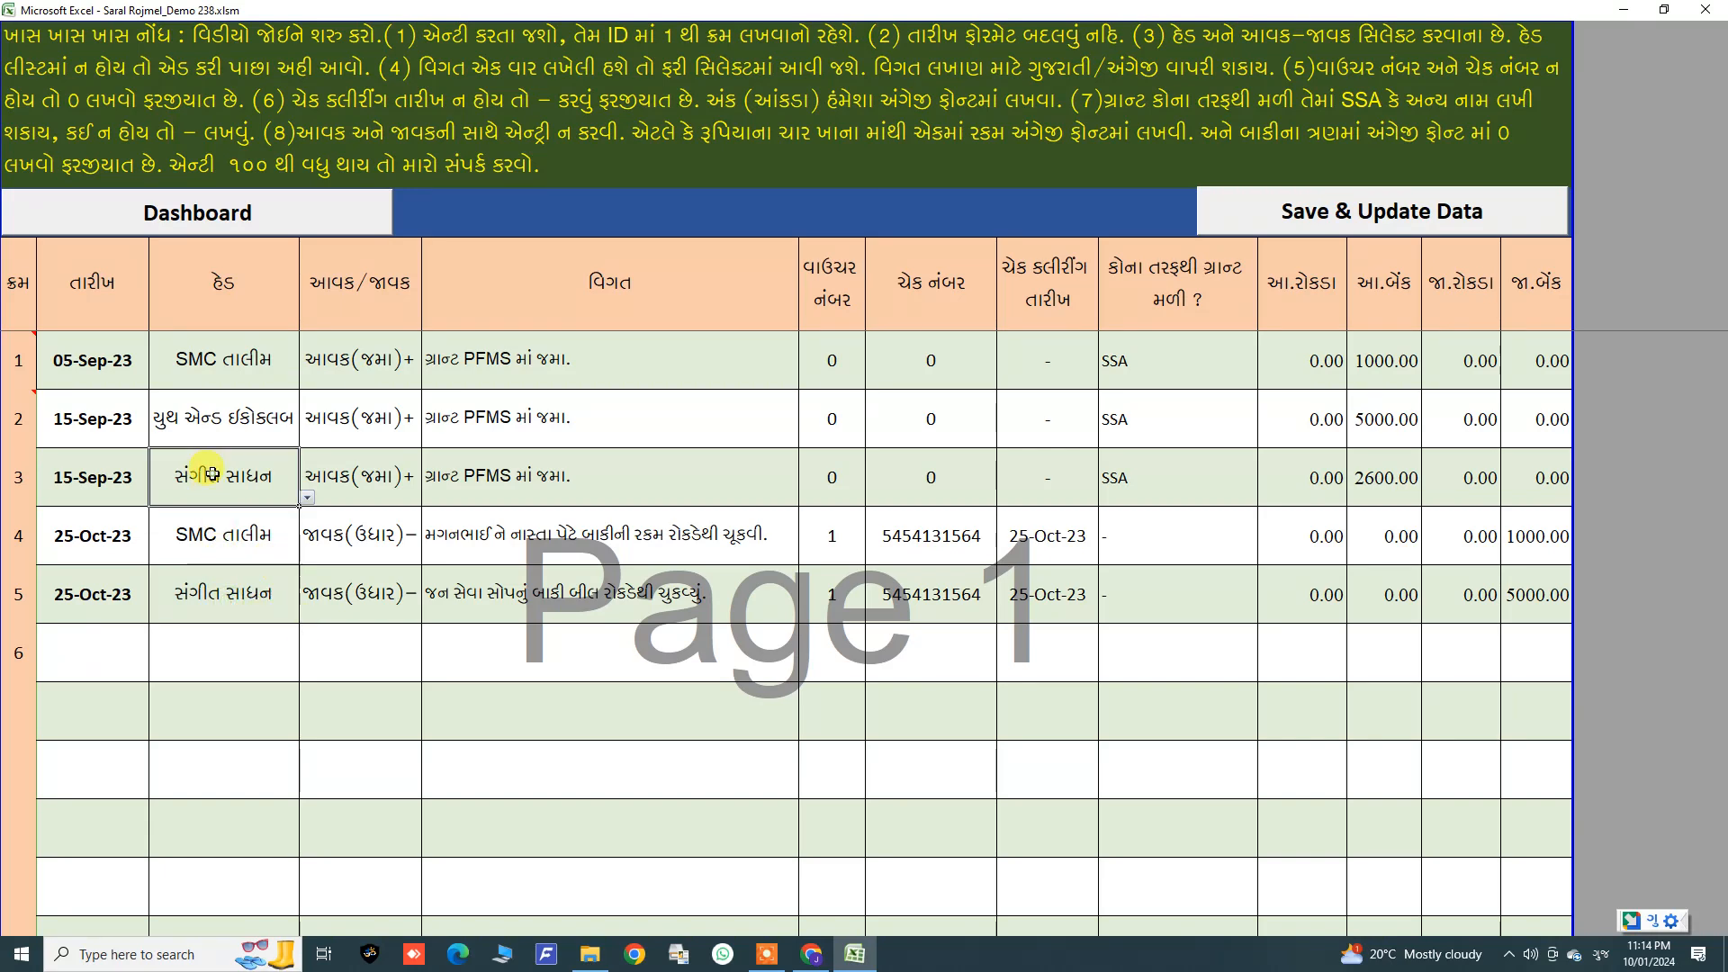
click(221, 536)
click(227, 585)
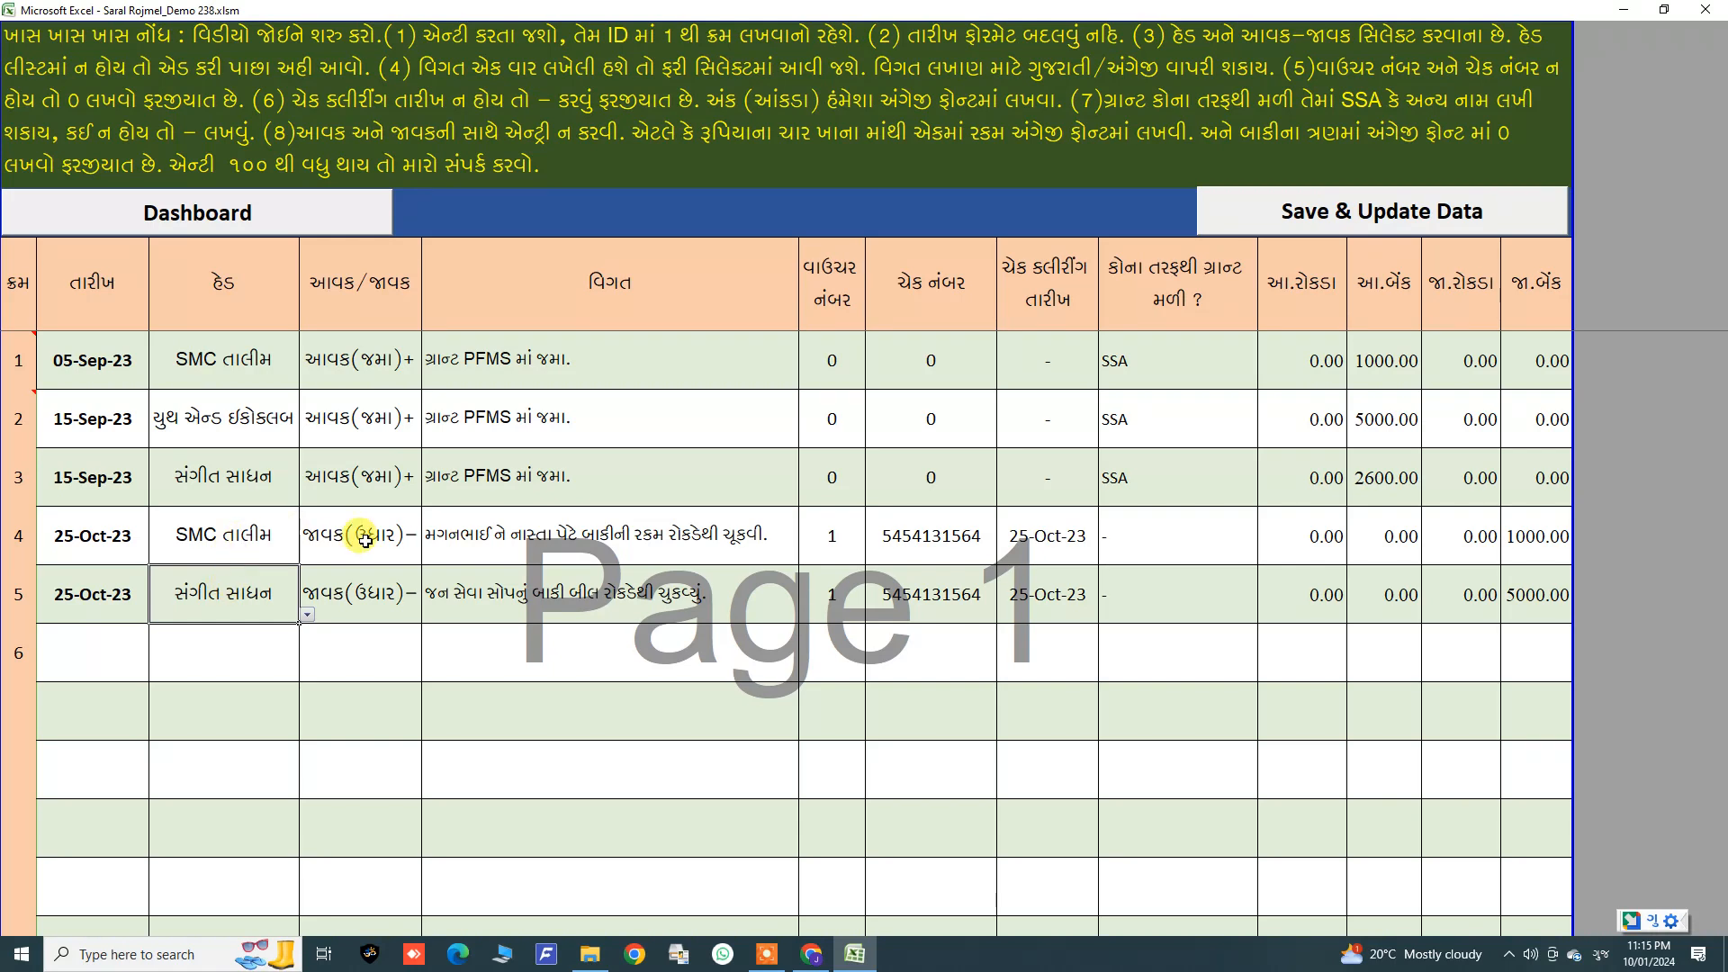
drag(832, 537, 850, 590)
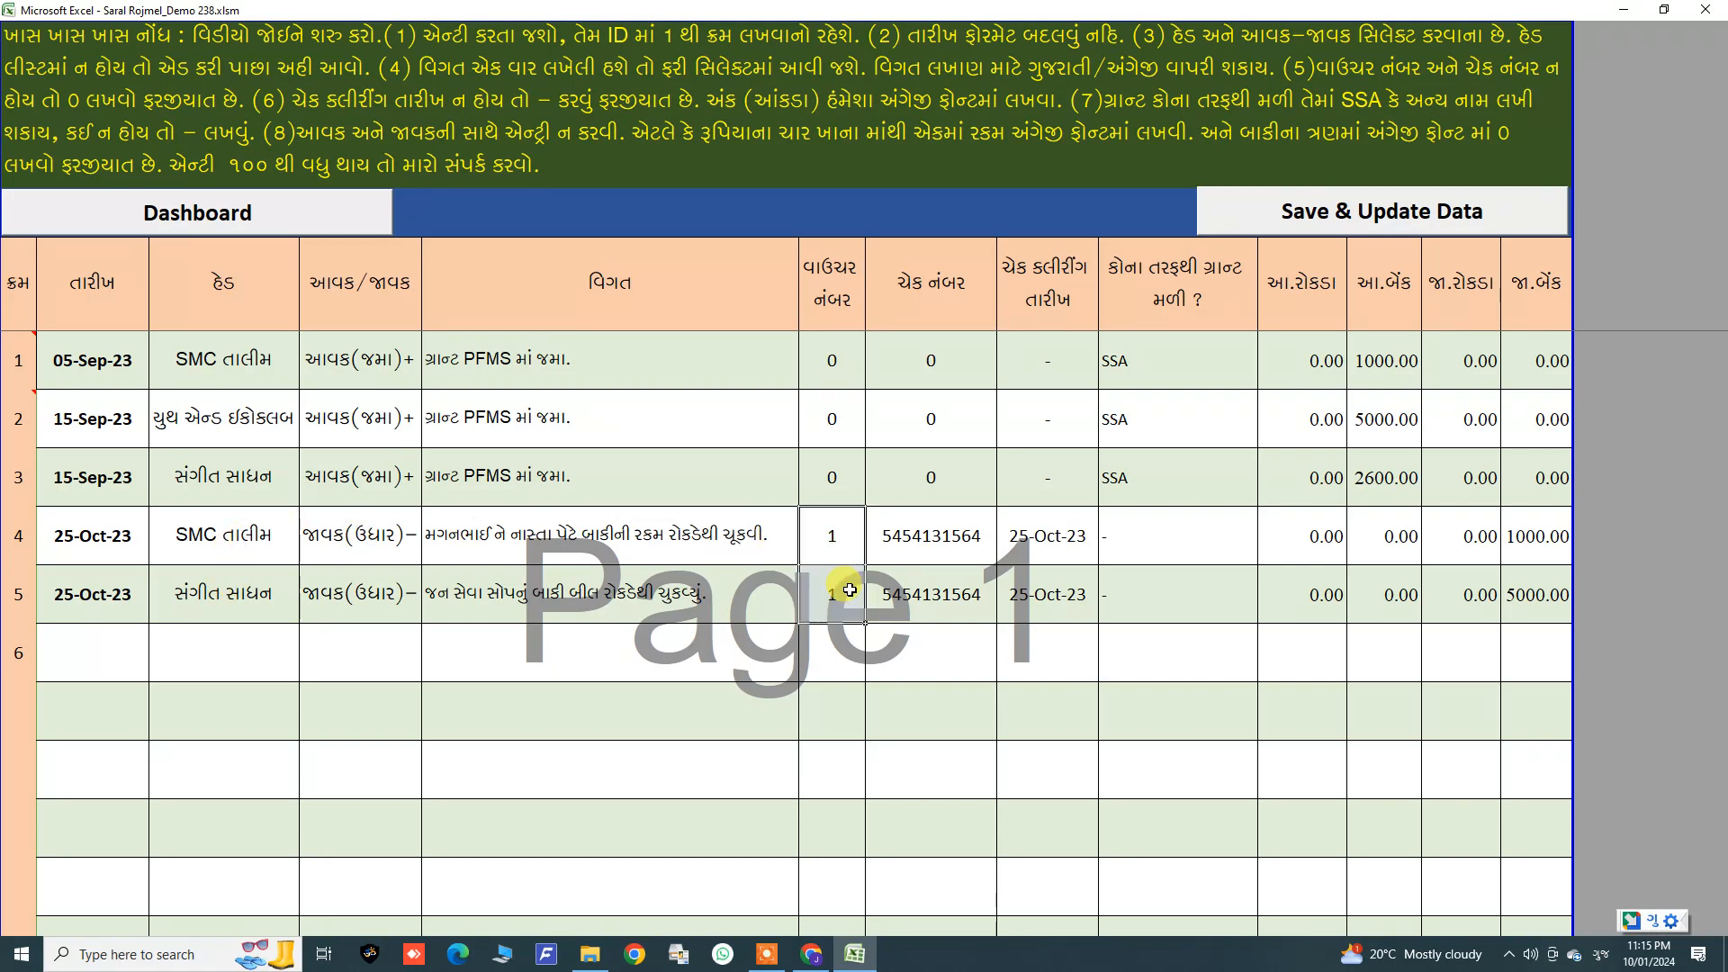
click(828, 576)
key(Delete)
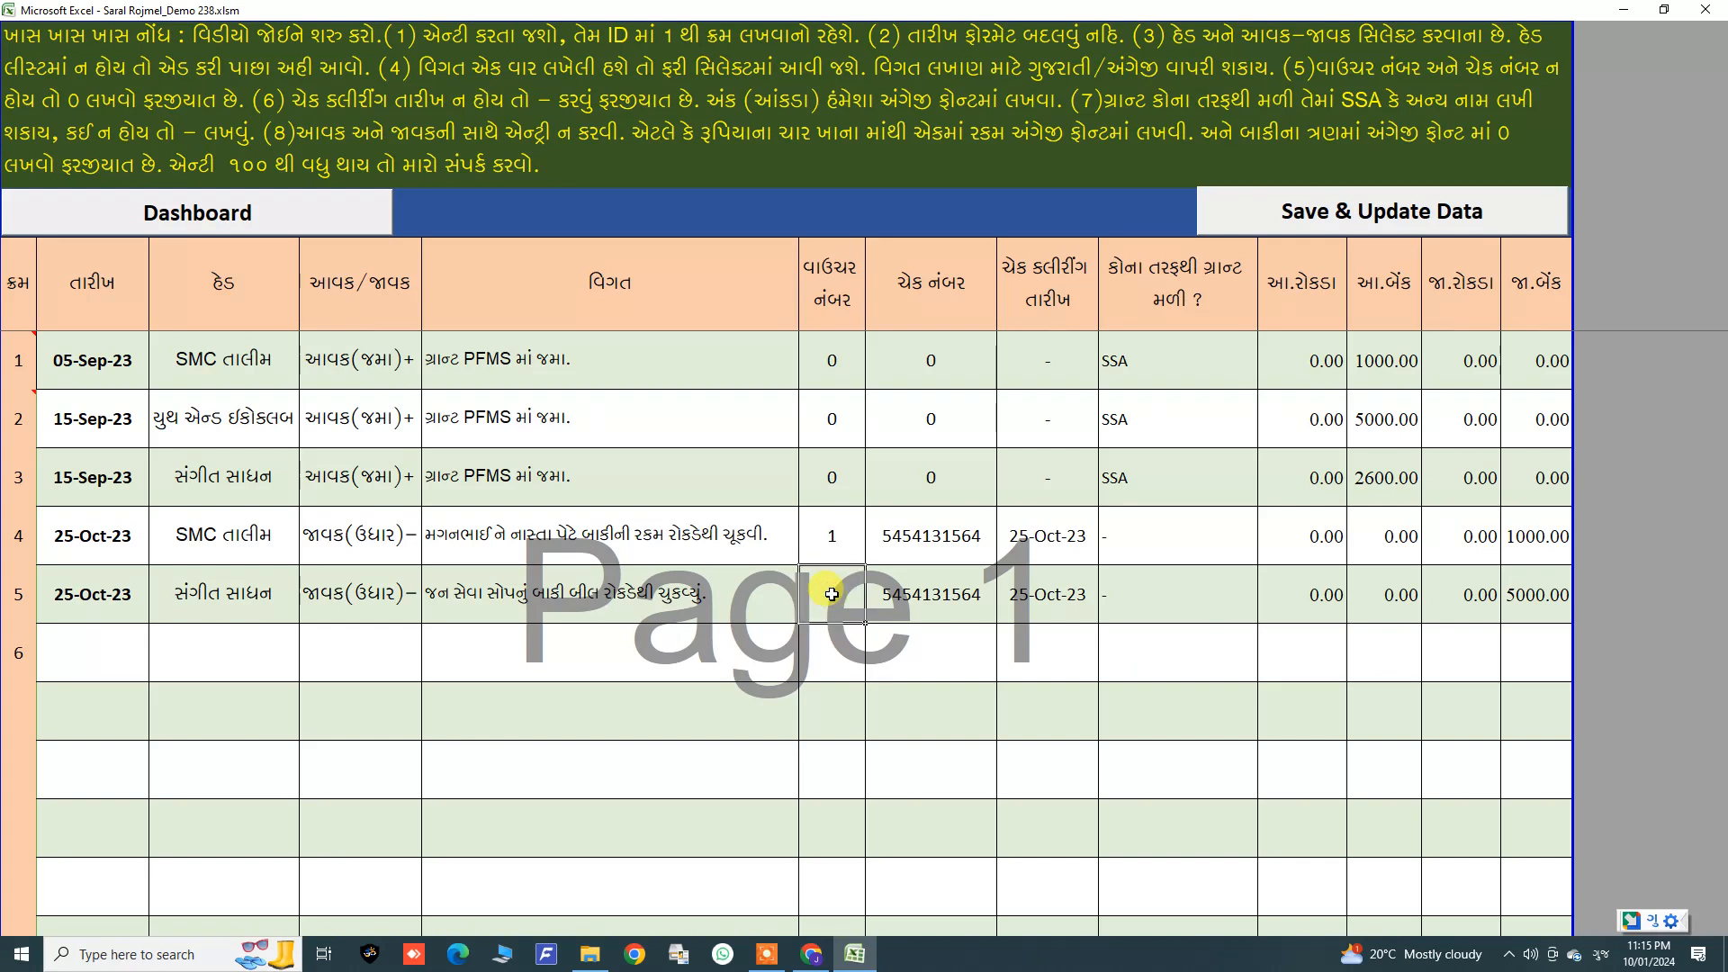
key(ctrl+z)
Step: Change the fifth entry's voucher number to 2
click(927, 583)
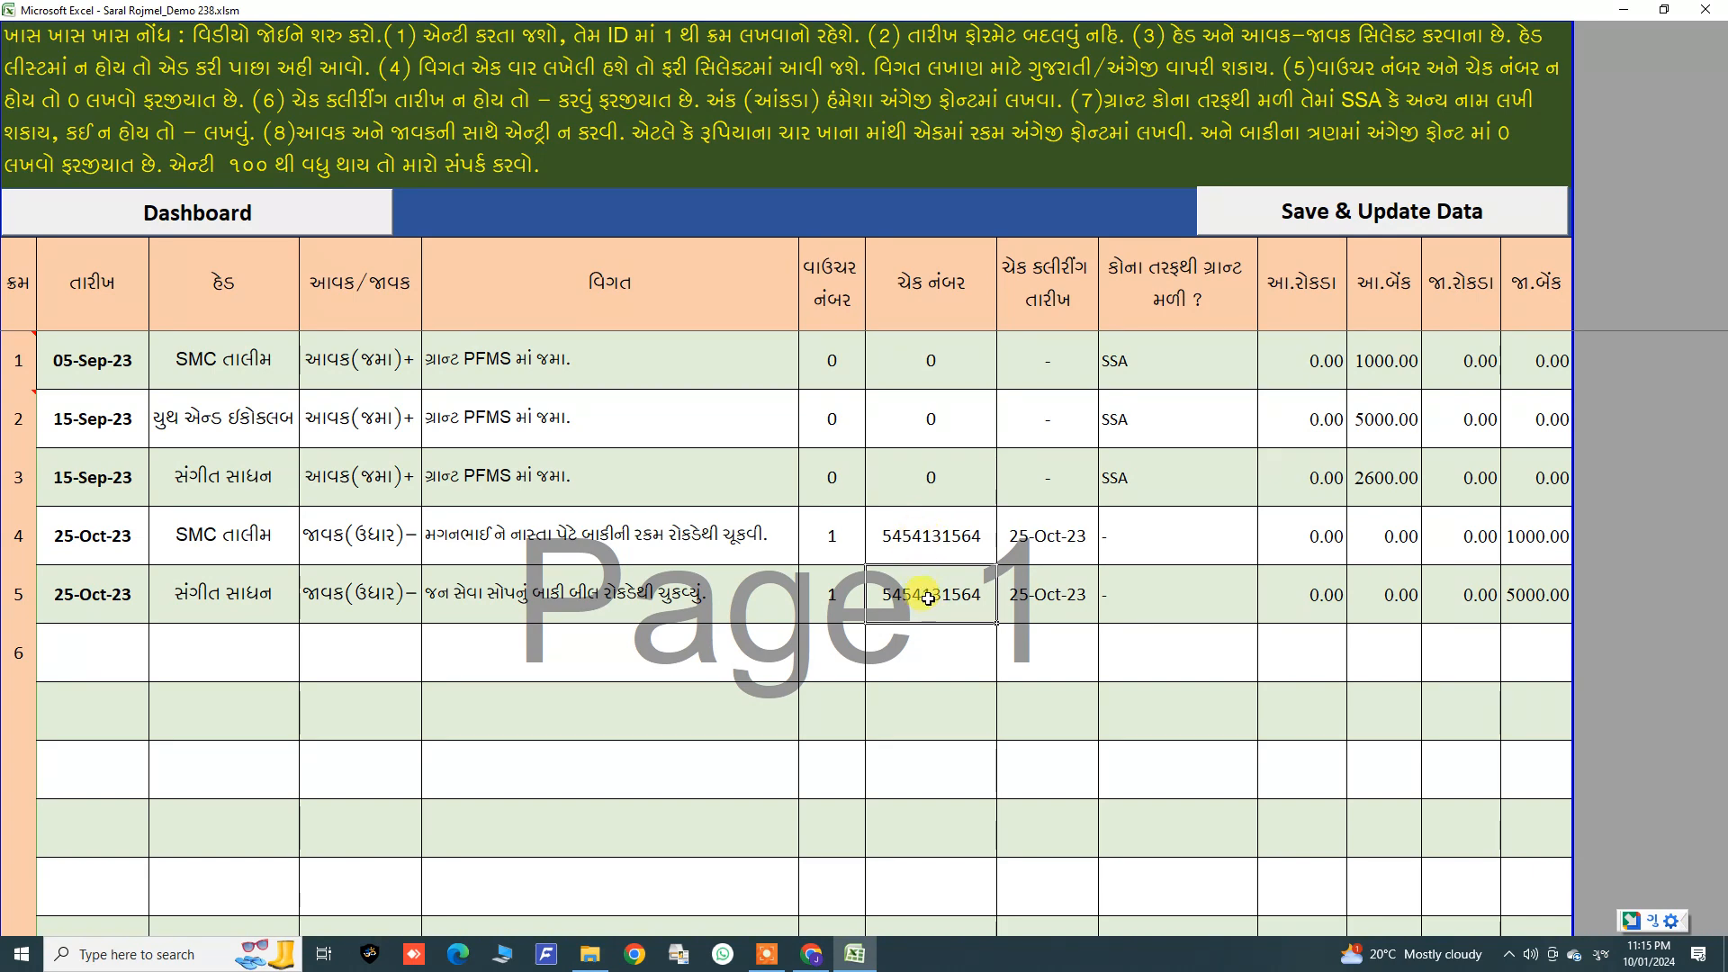
click(851, 600)
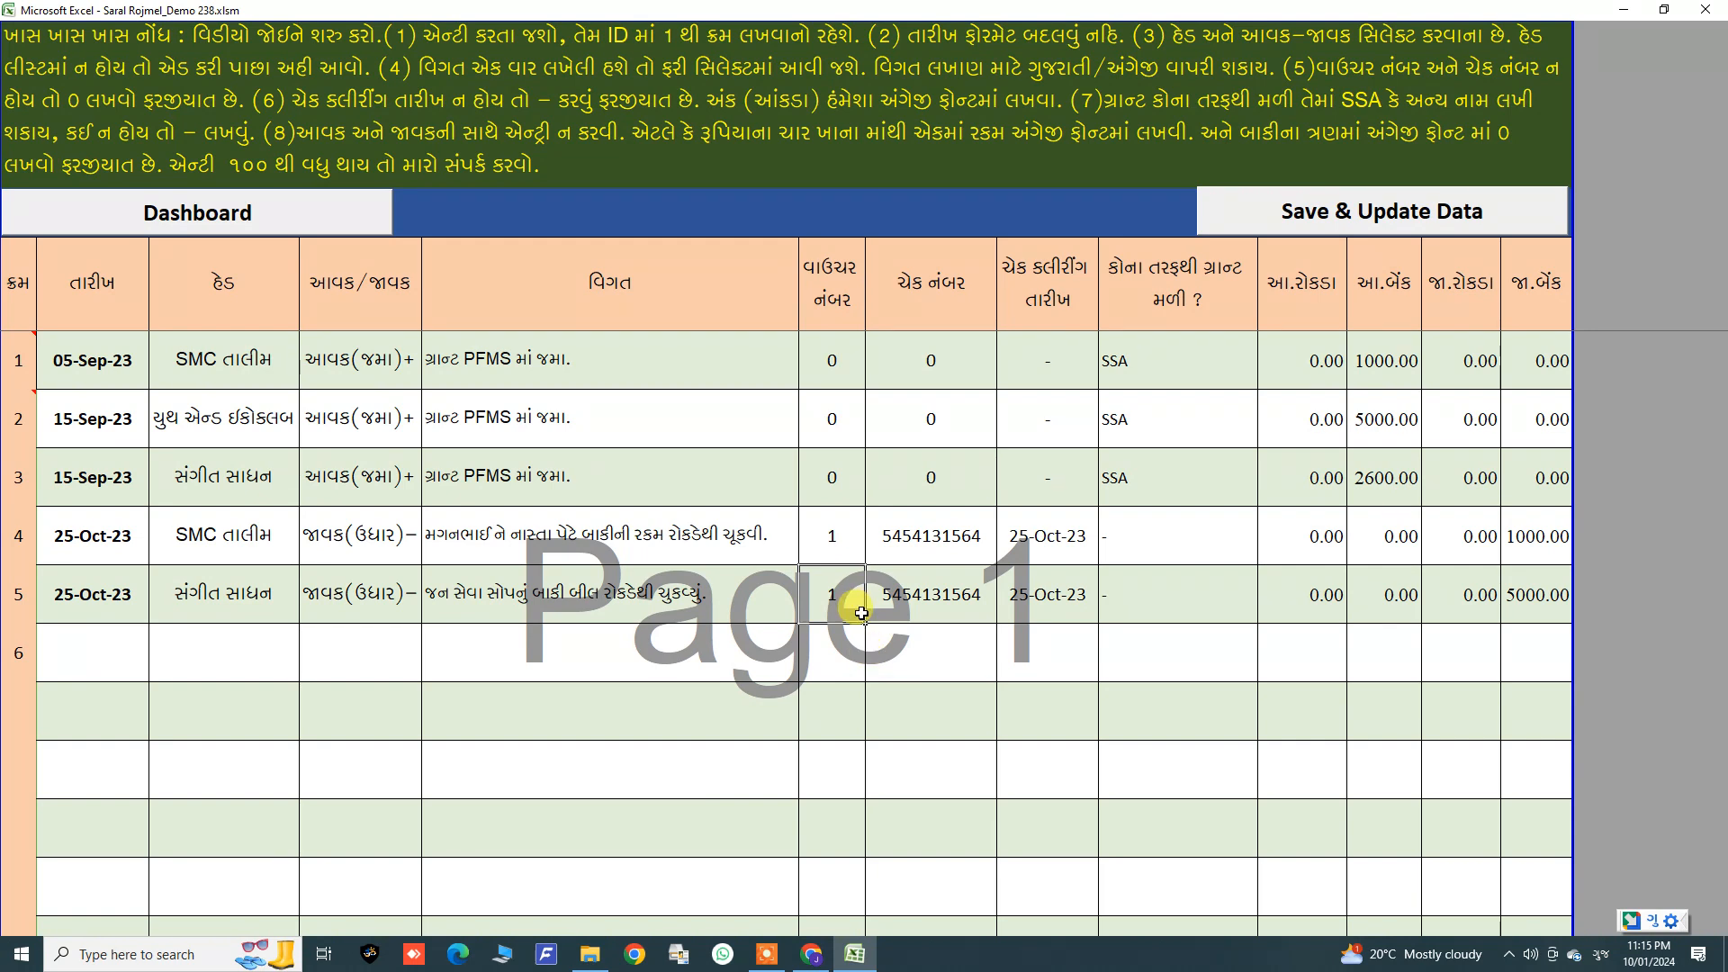
text(2)
key(Down)
key(Down)
key(Down)
key(Down)
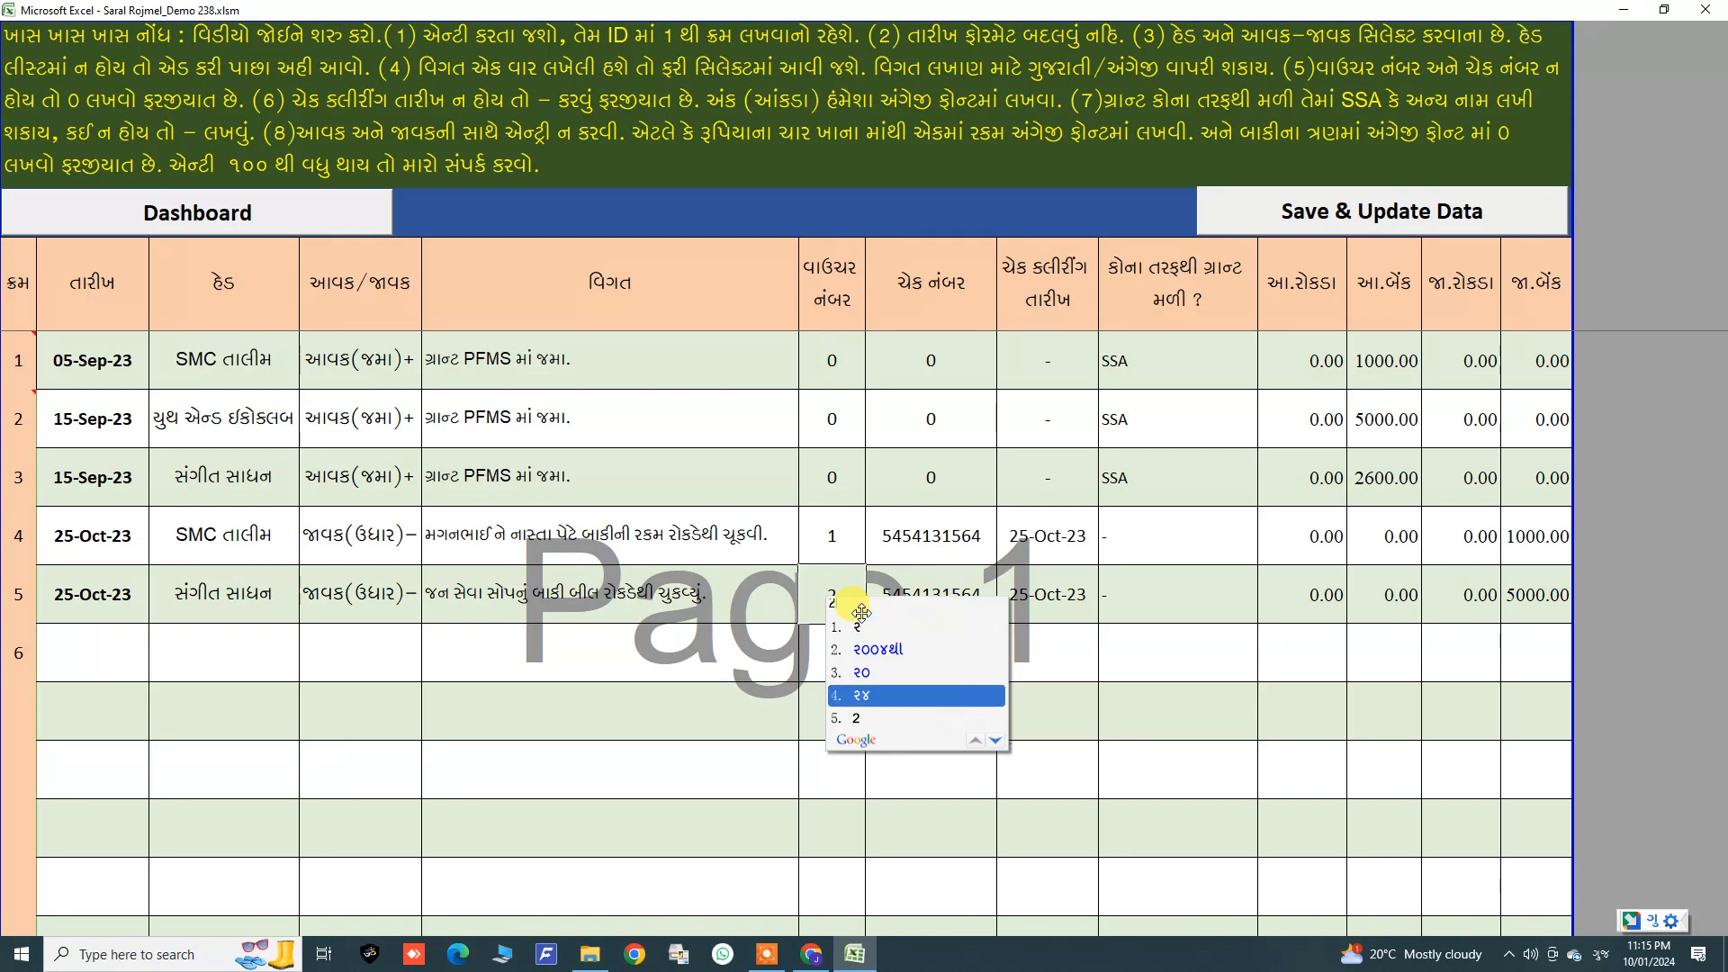
key(Return)
key(Return)
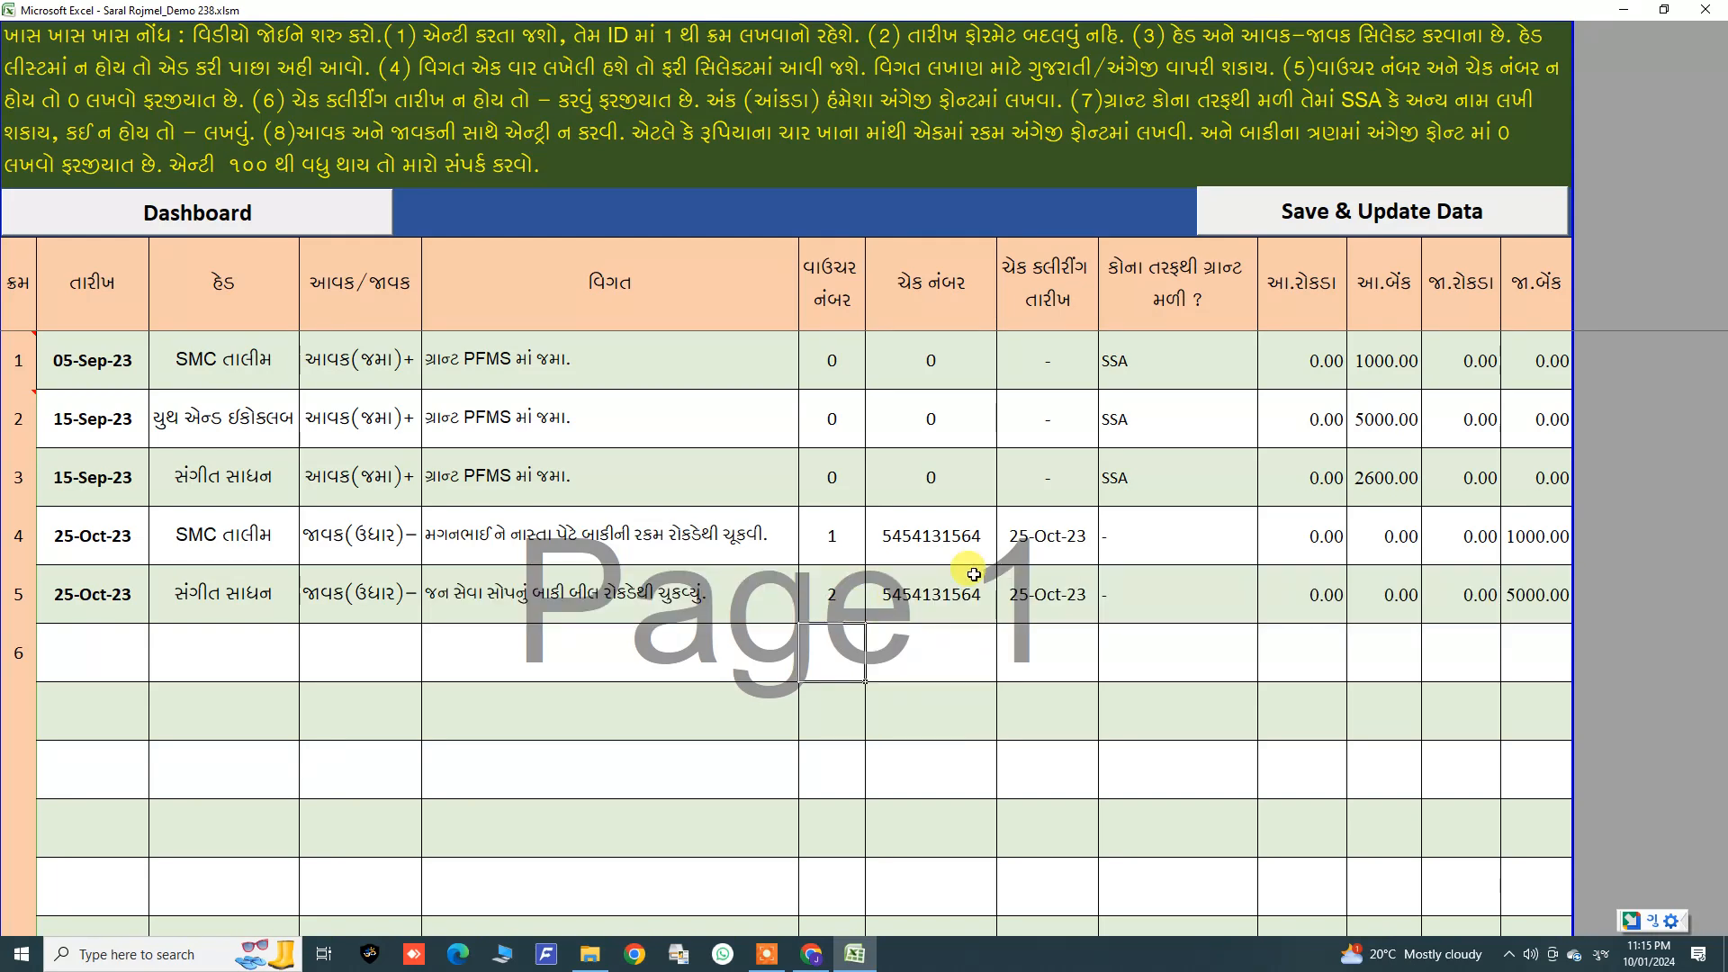
Step: Review the fourth and fifth entries' particulars and payment amount columns
click(967, 661)
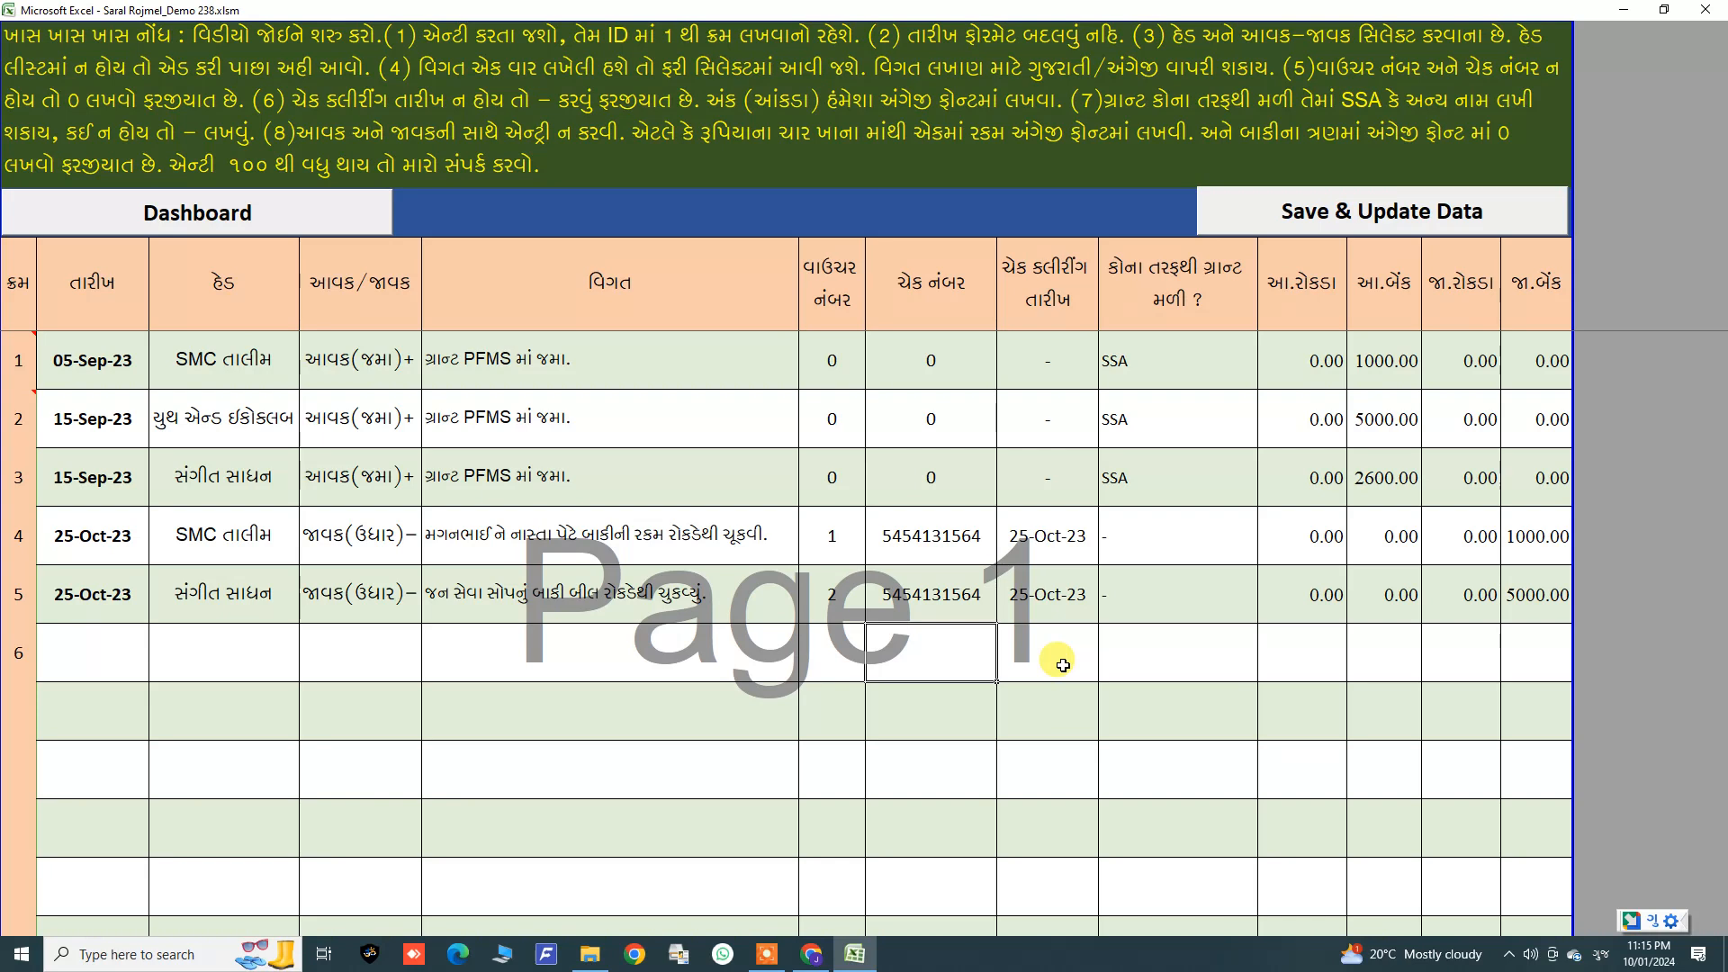
click(1521, 560)
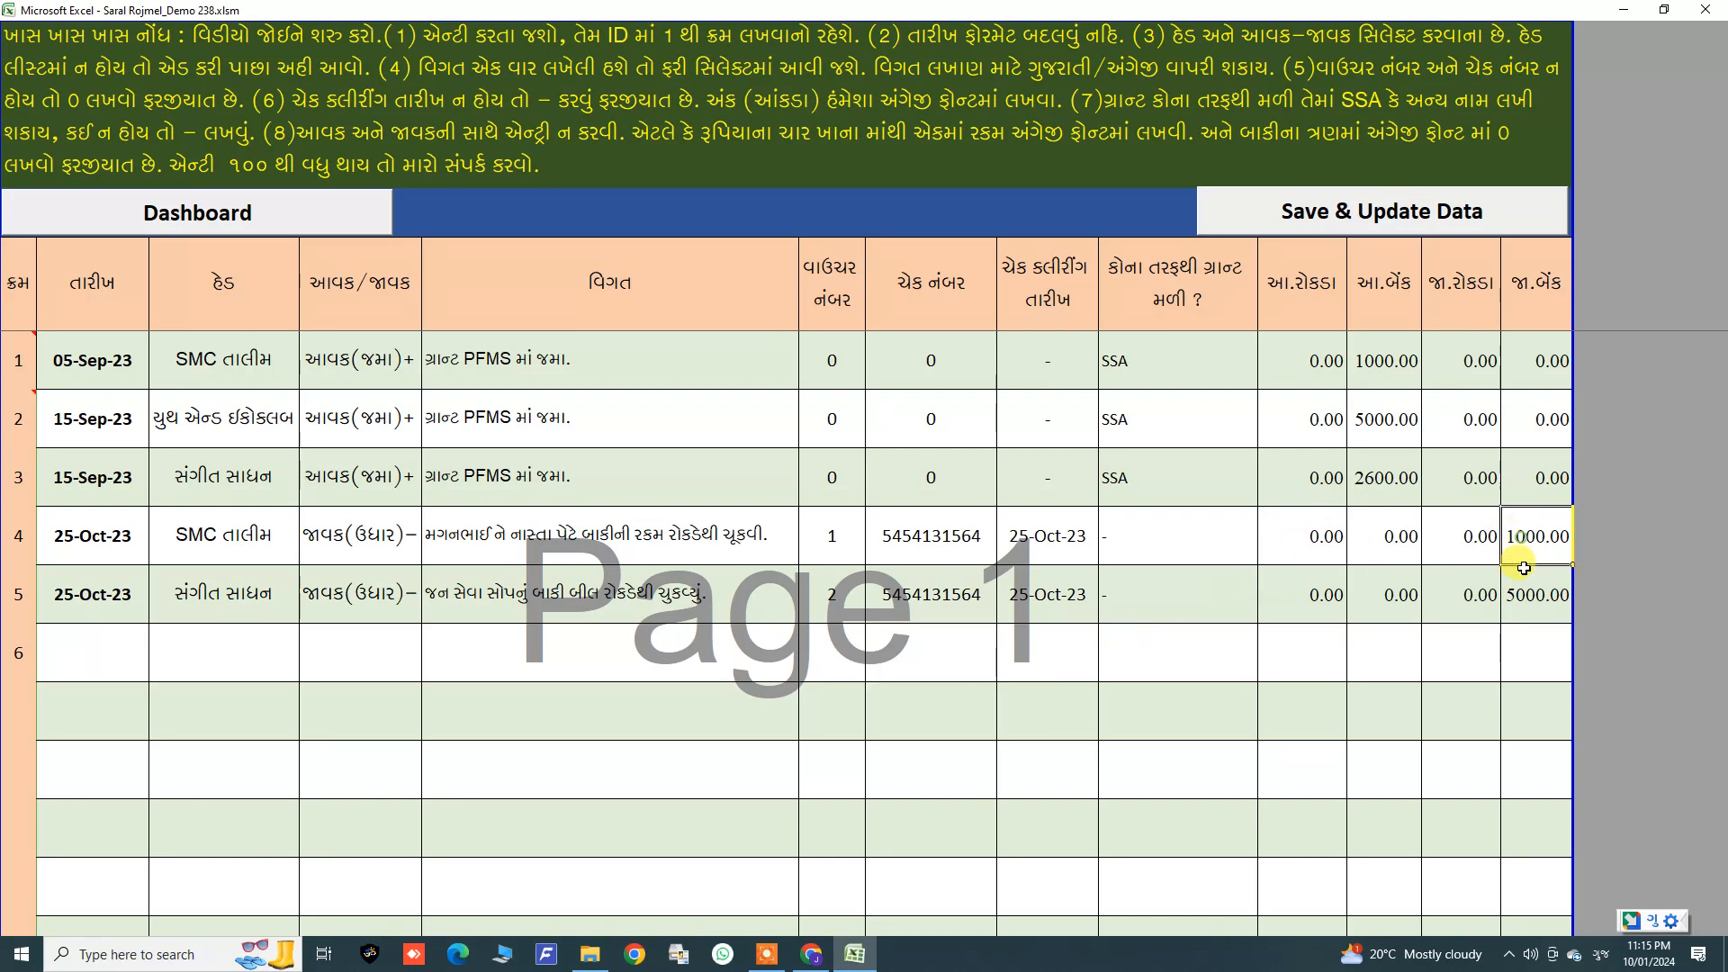
click(513, 522)
drag(513, 521, 522, 615)
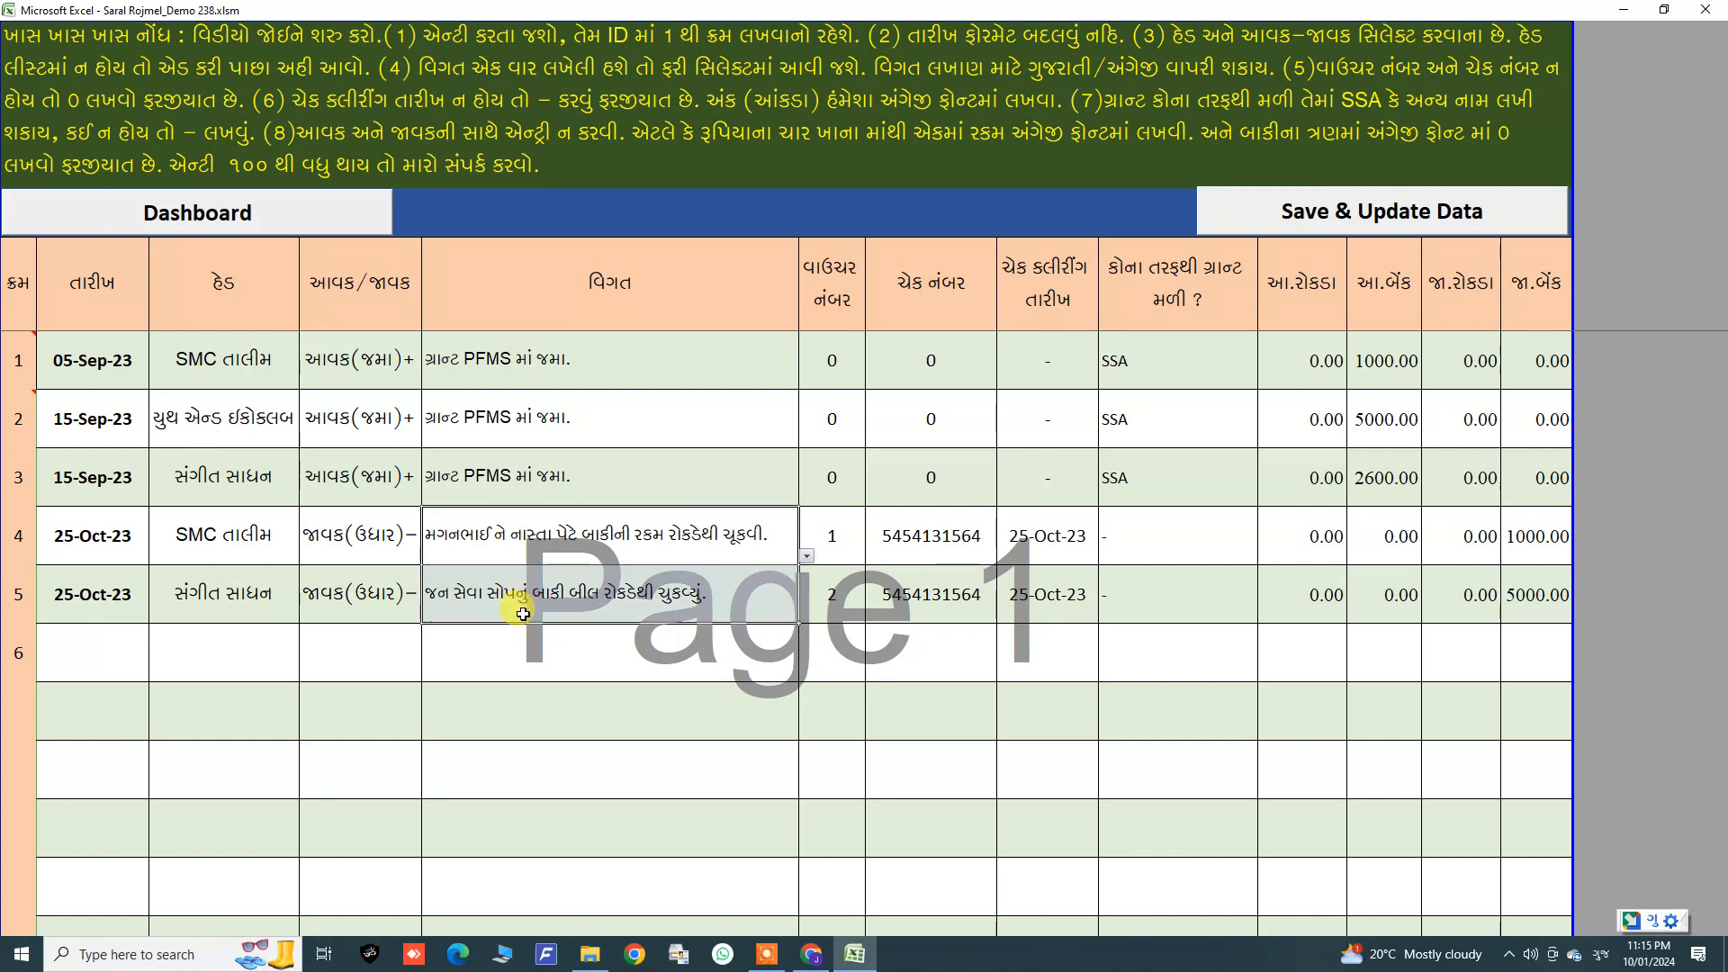
click(554, 537)
click(544, 580)
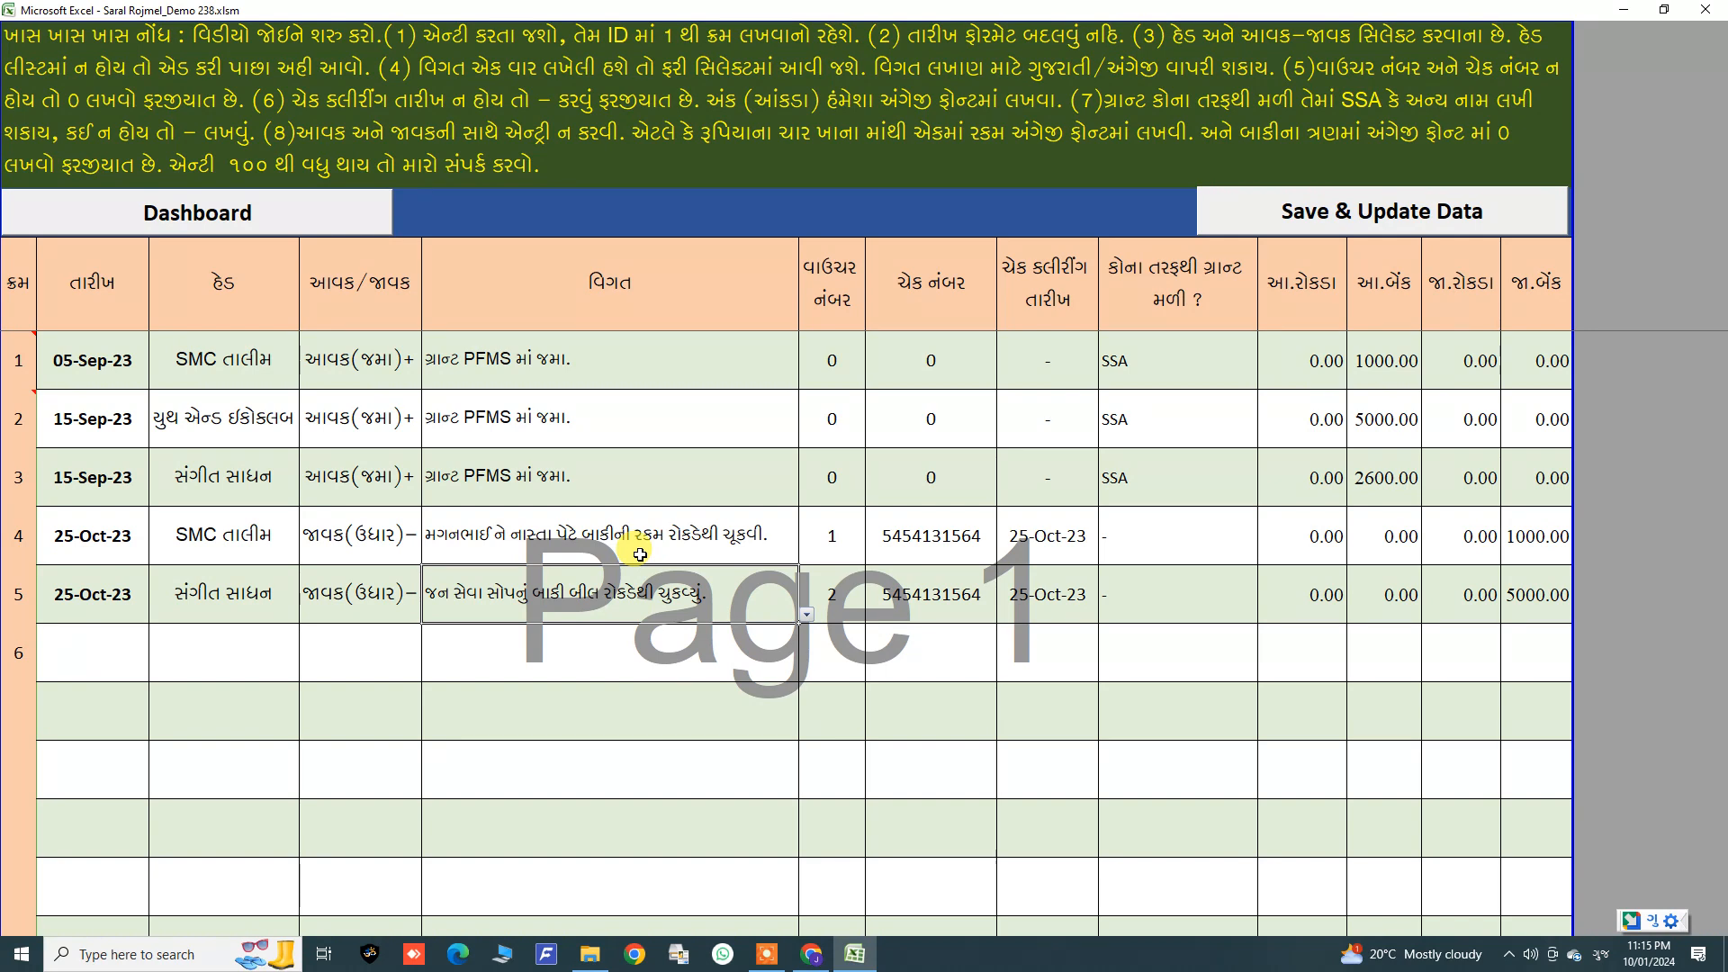
click(615, 664)
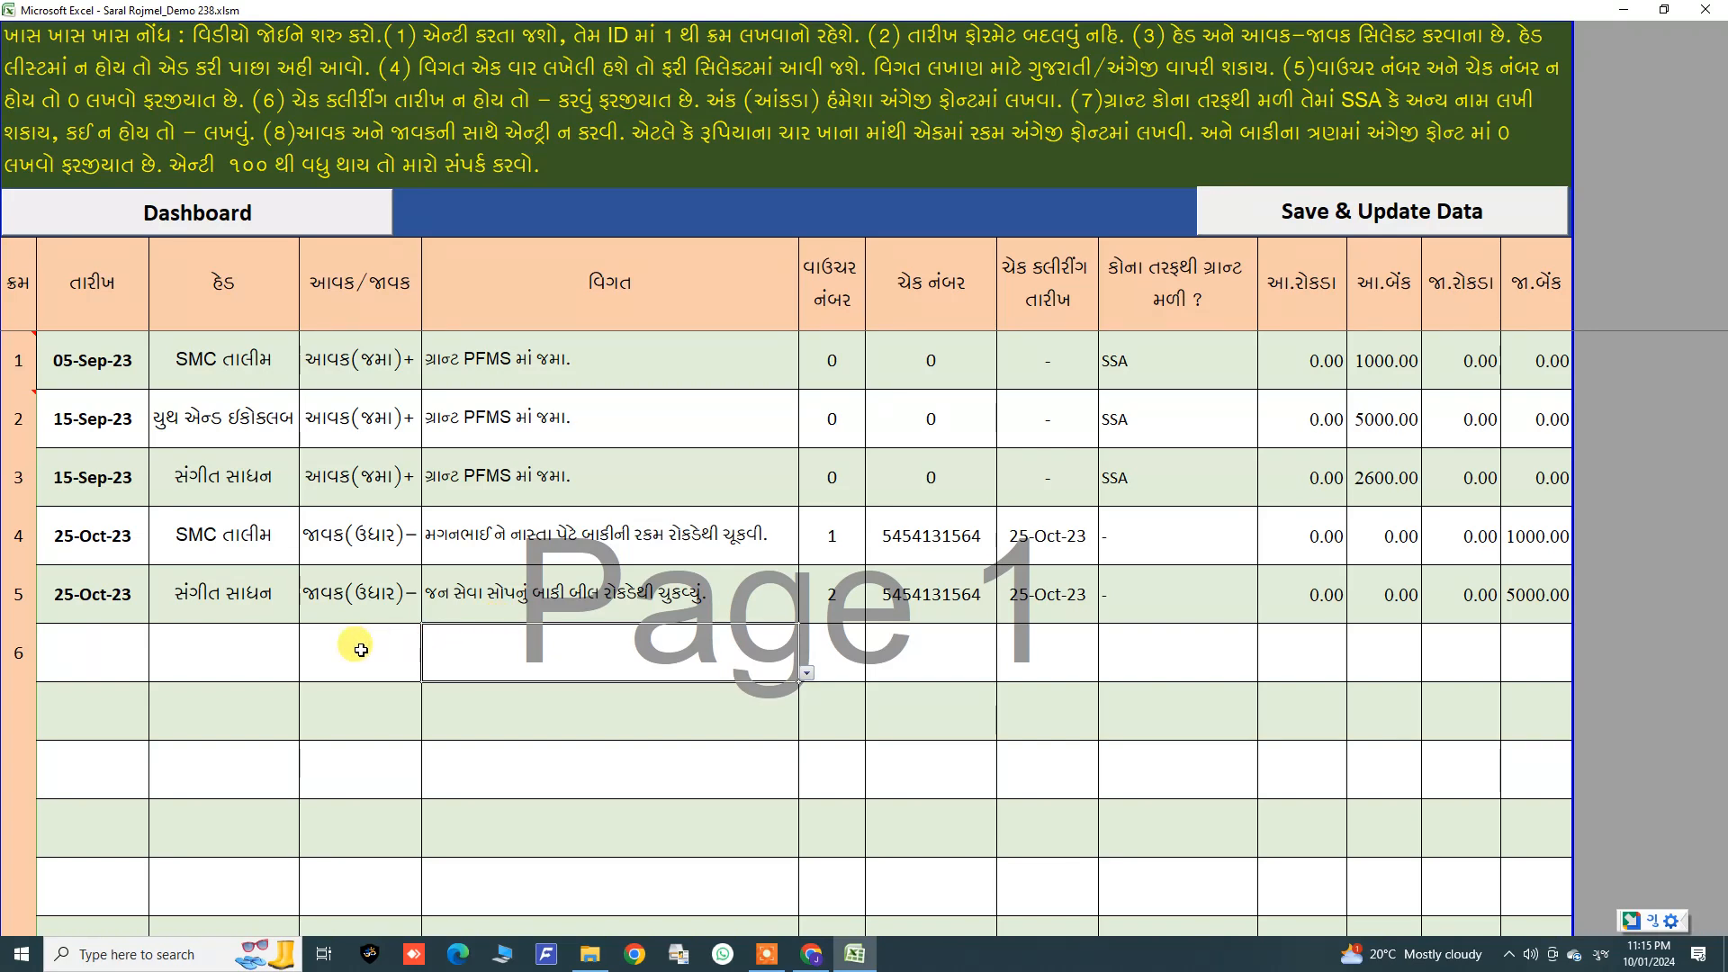
drag(90, 535, 1520, 619)
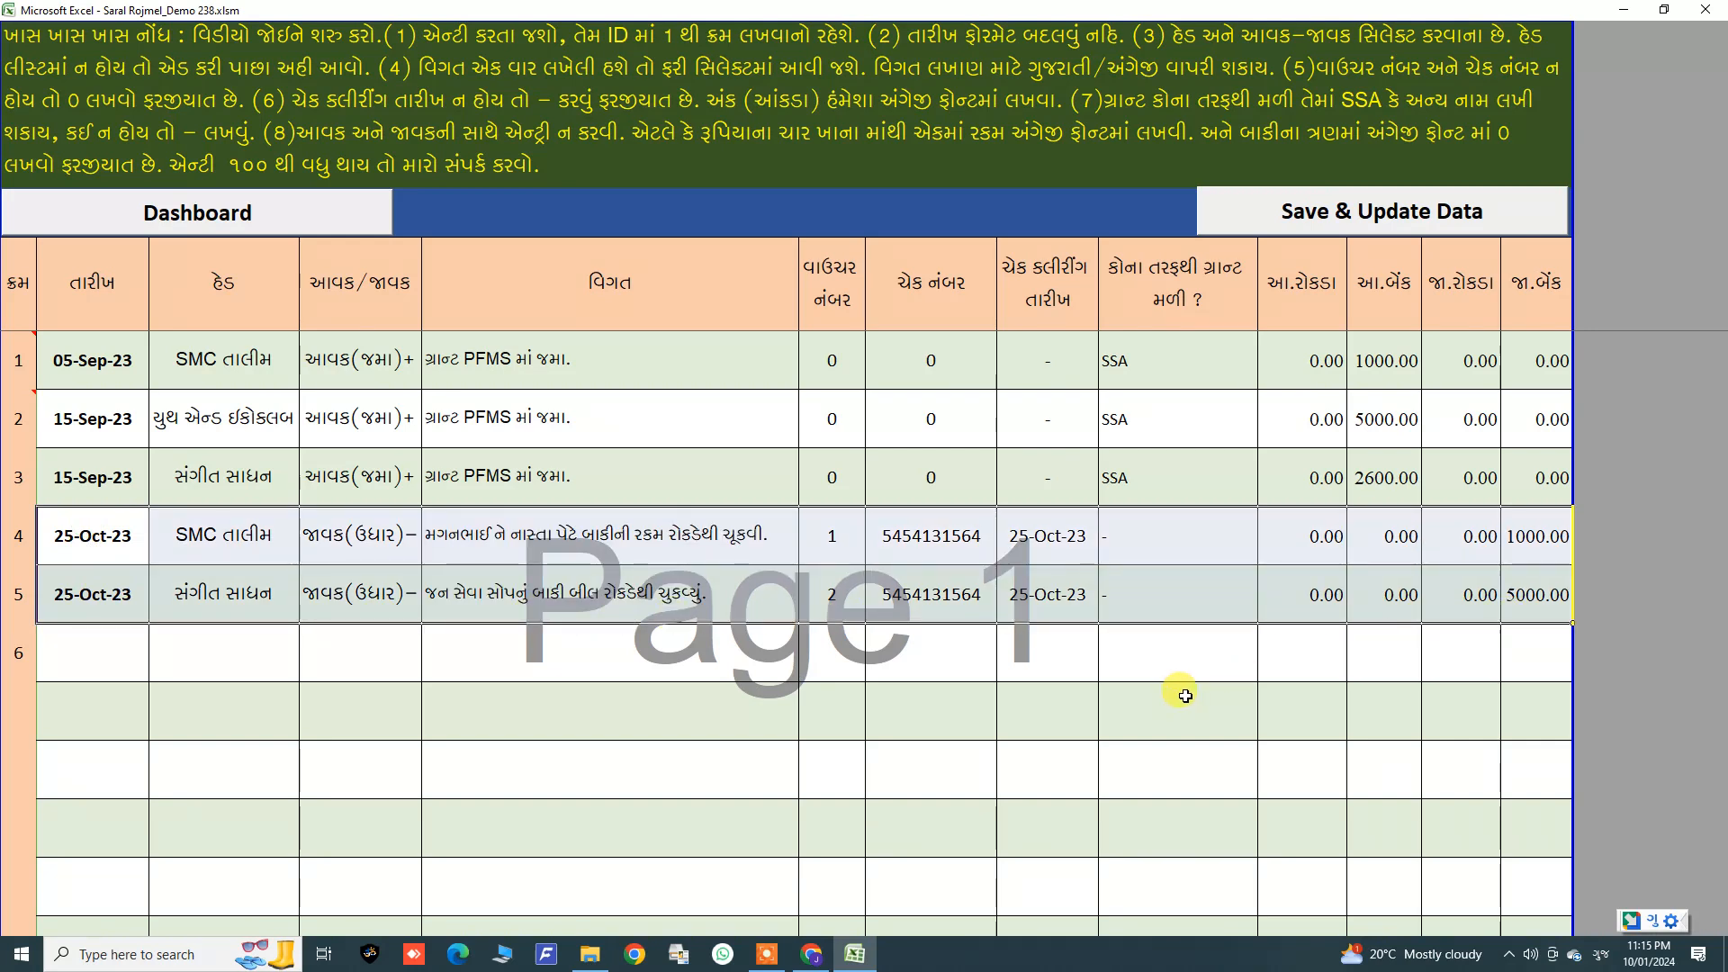
click(619, 531)
click(612, 598)
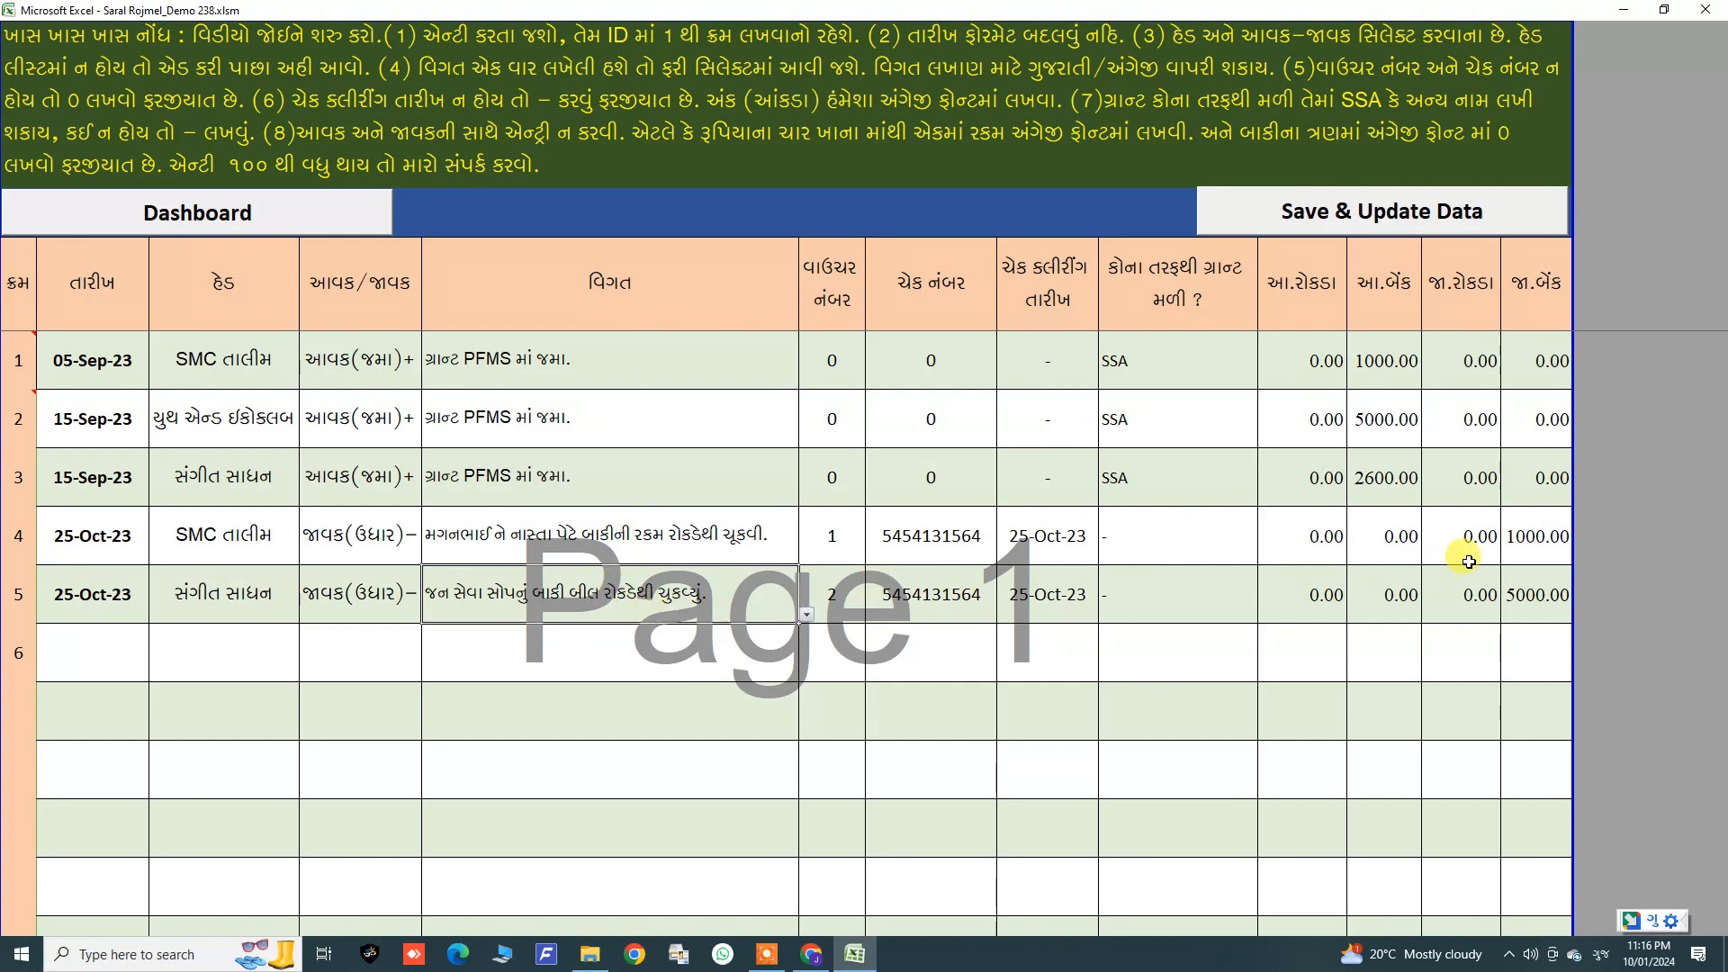
drag(1397, 360, 1408, 484)
drag(1521, 538, 1535, 594)
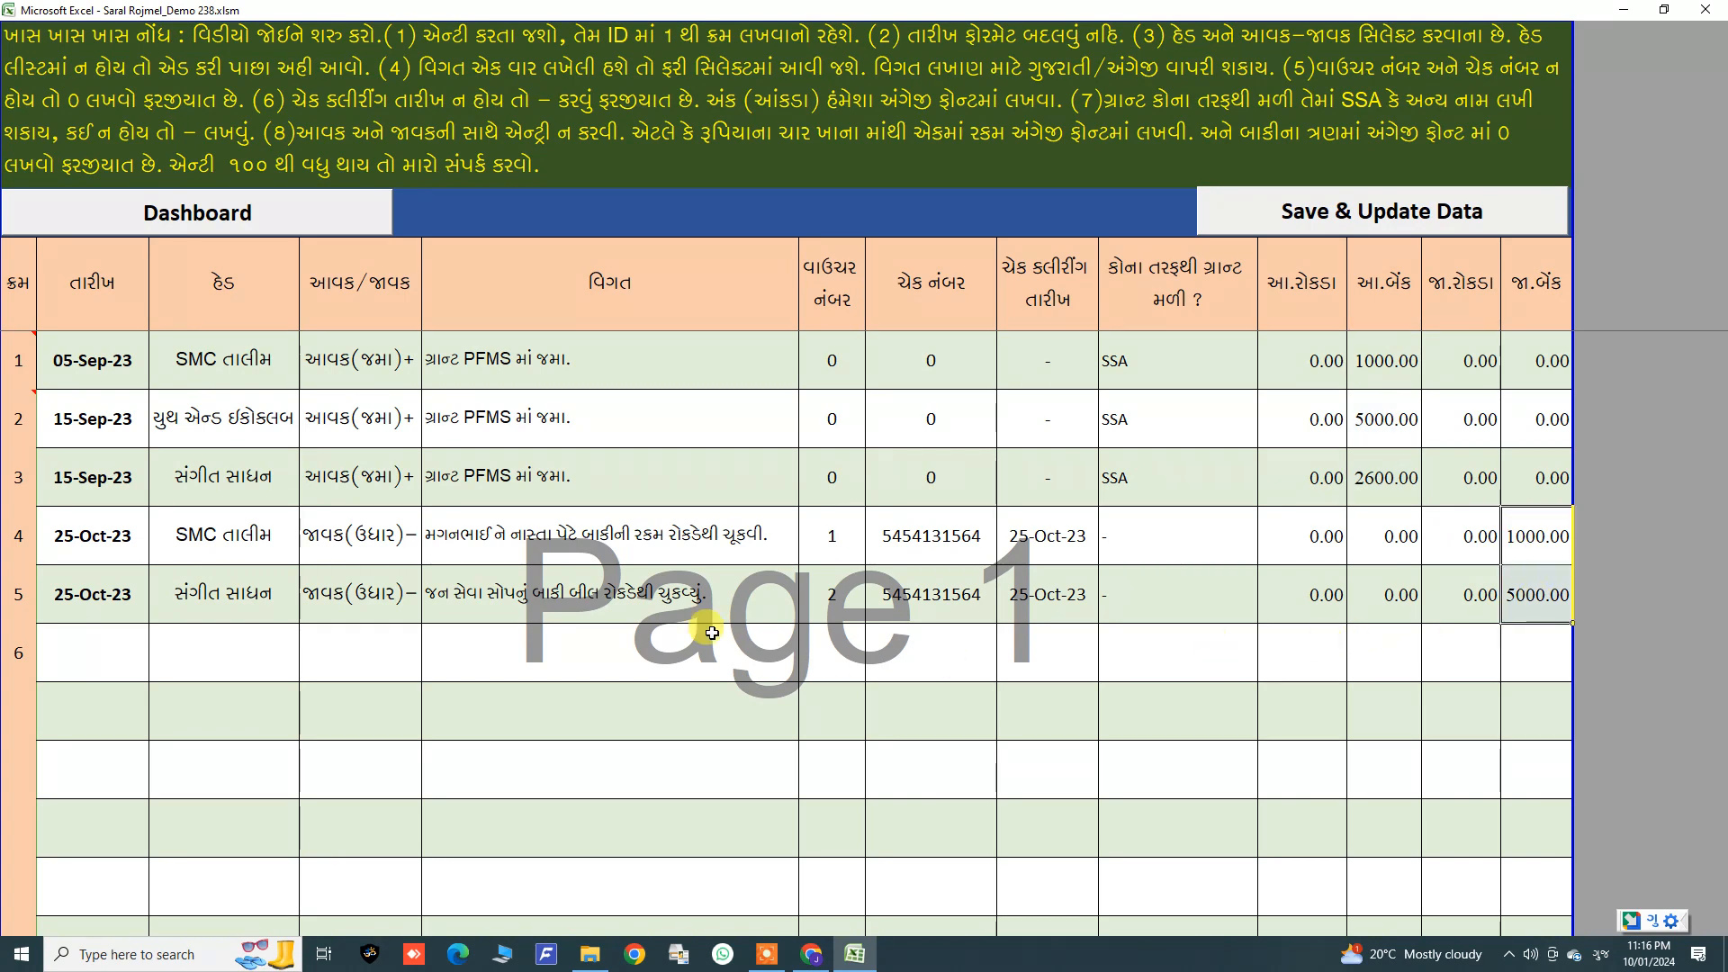
click(1320, 225)
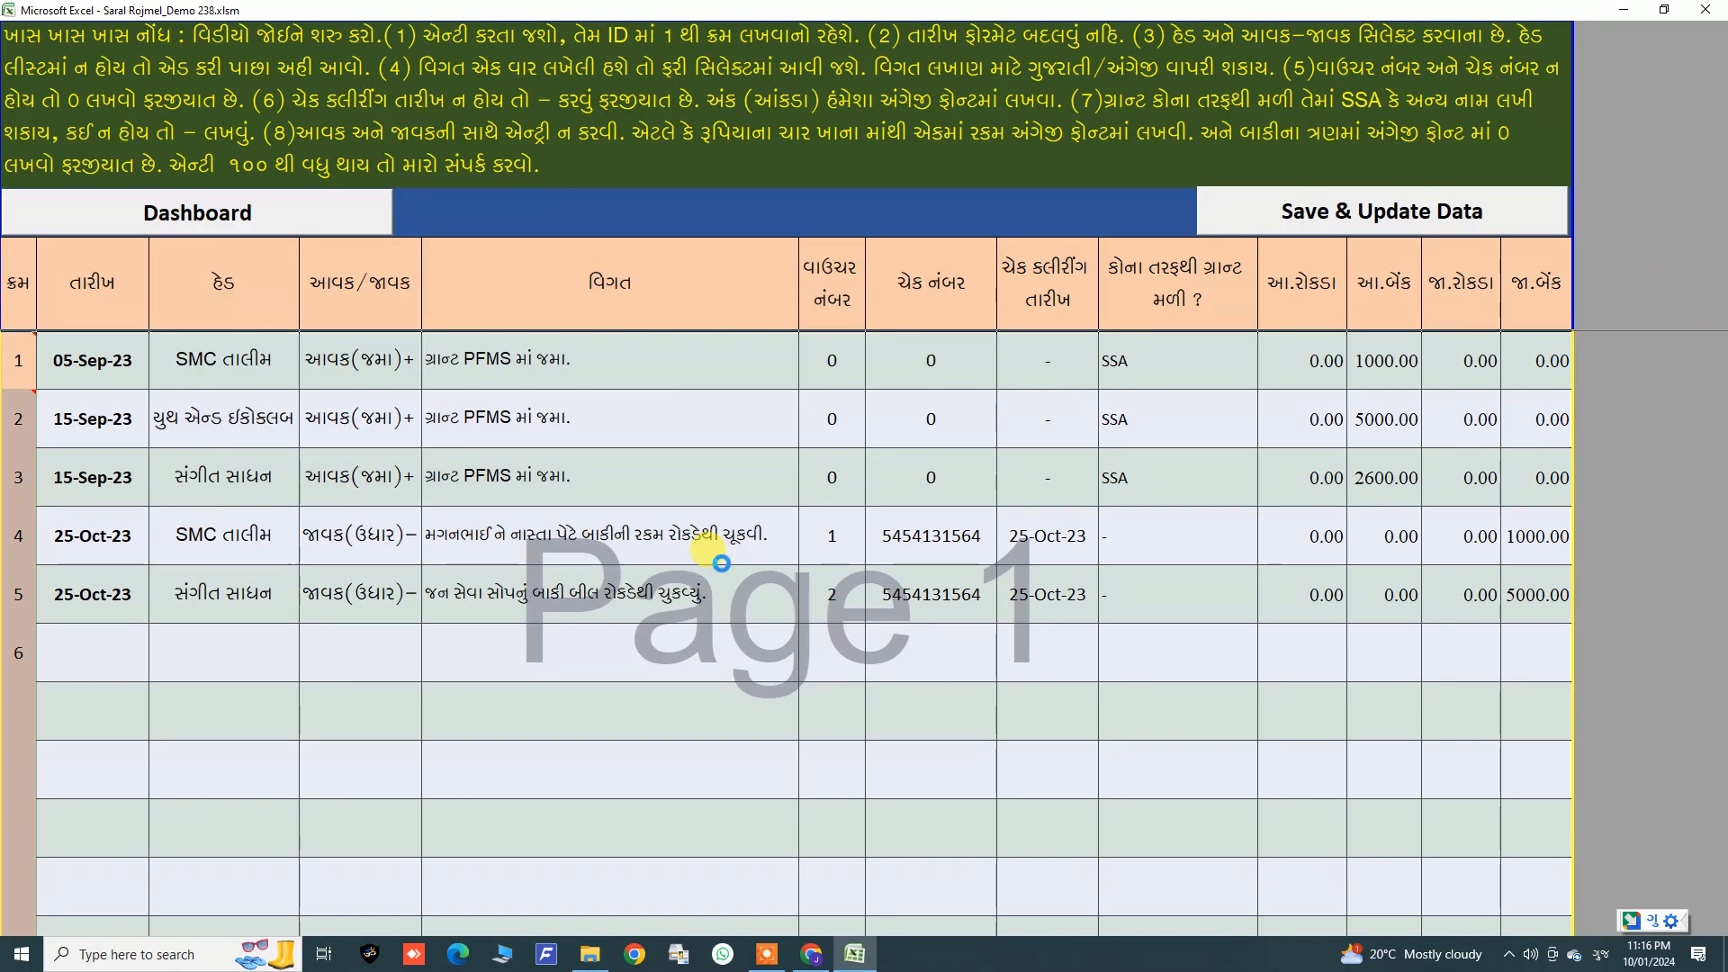
click(898, 530)
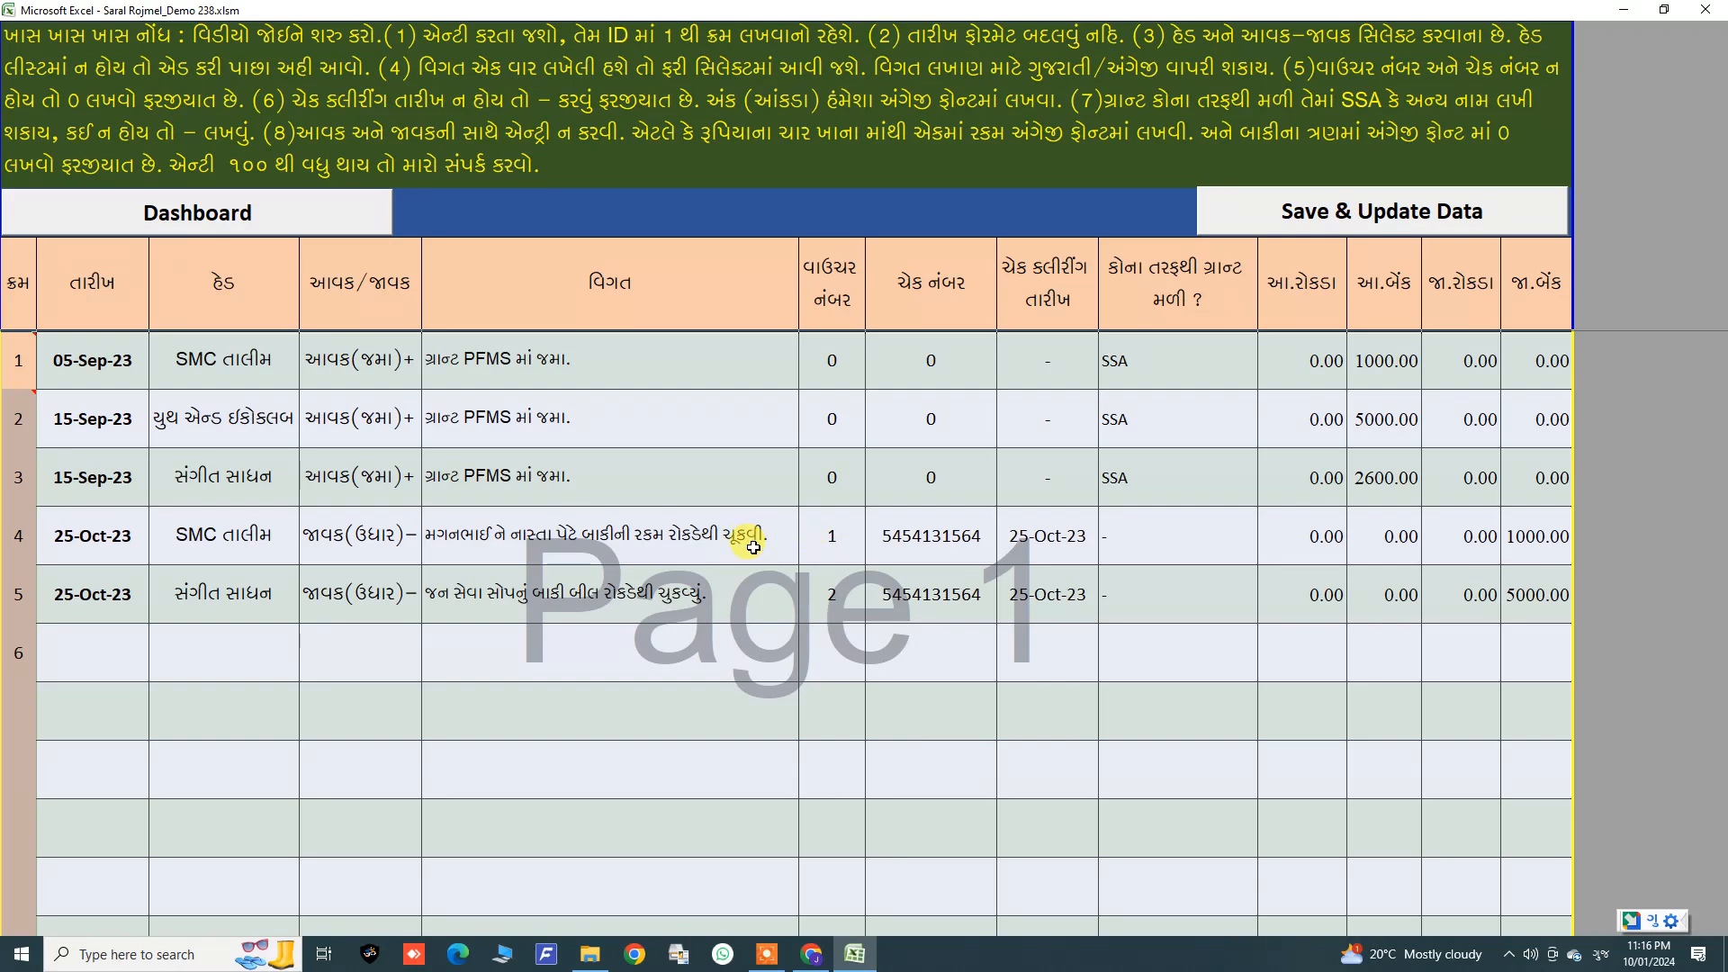
Step: Return to the dashboard and open the cashbook print preview for the up-to-20-heads layout
click(300, 222)
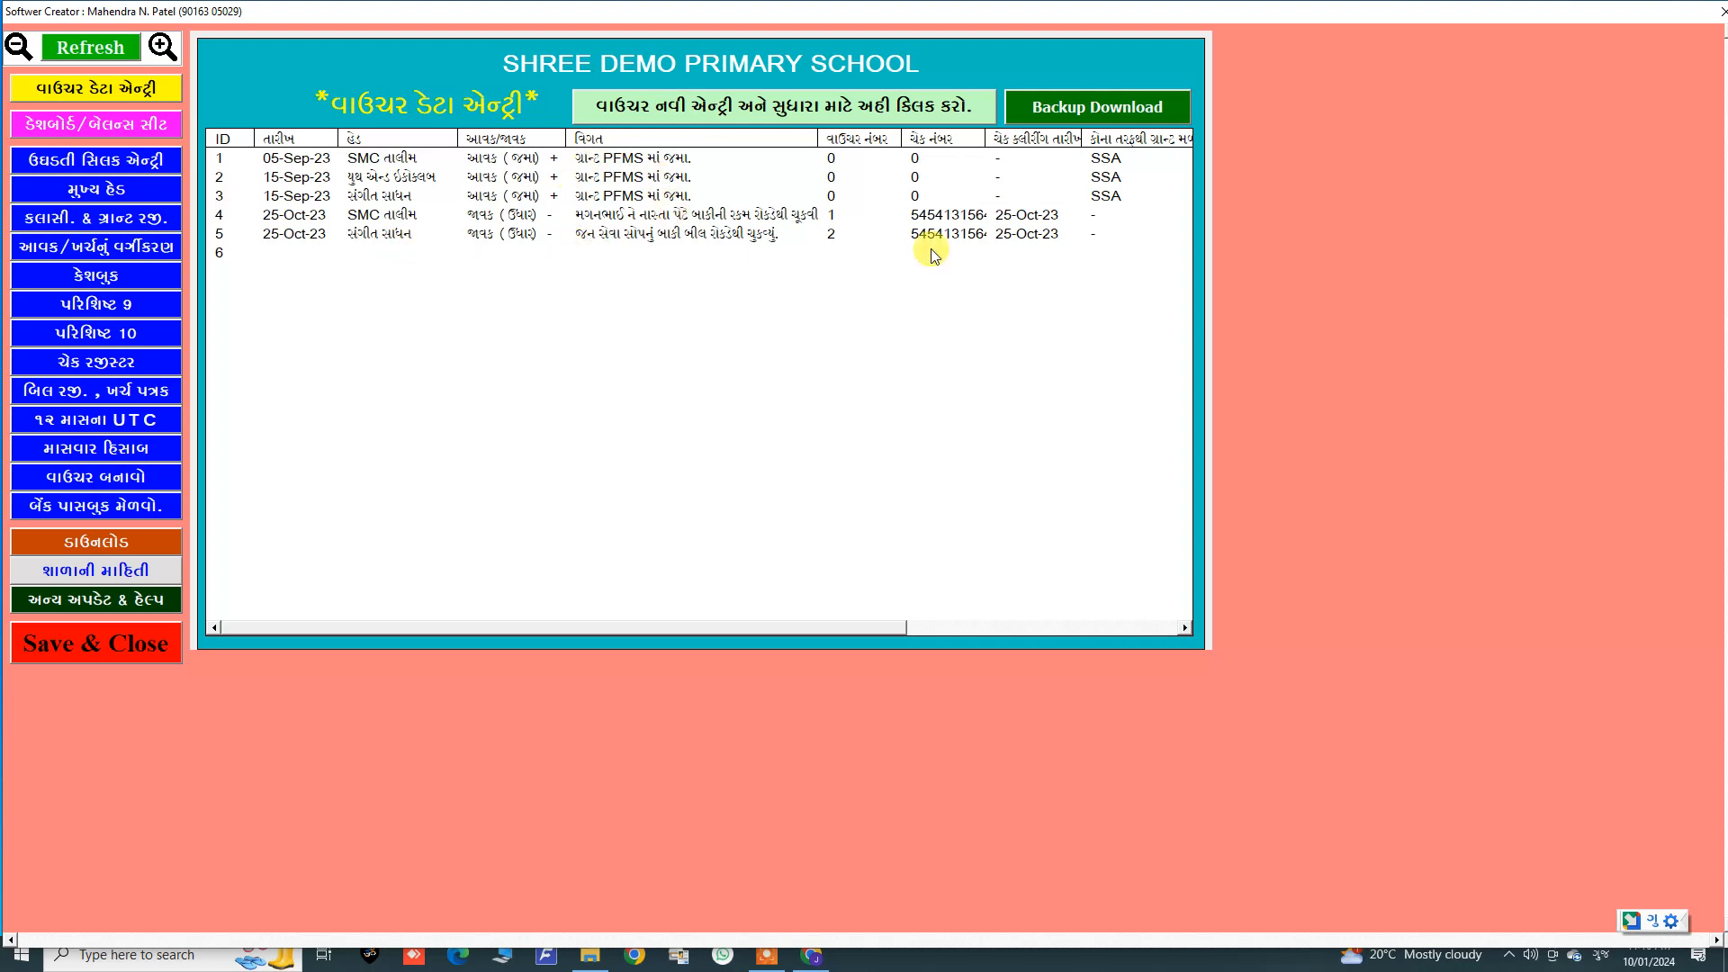
click(97, 279)
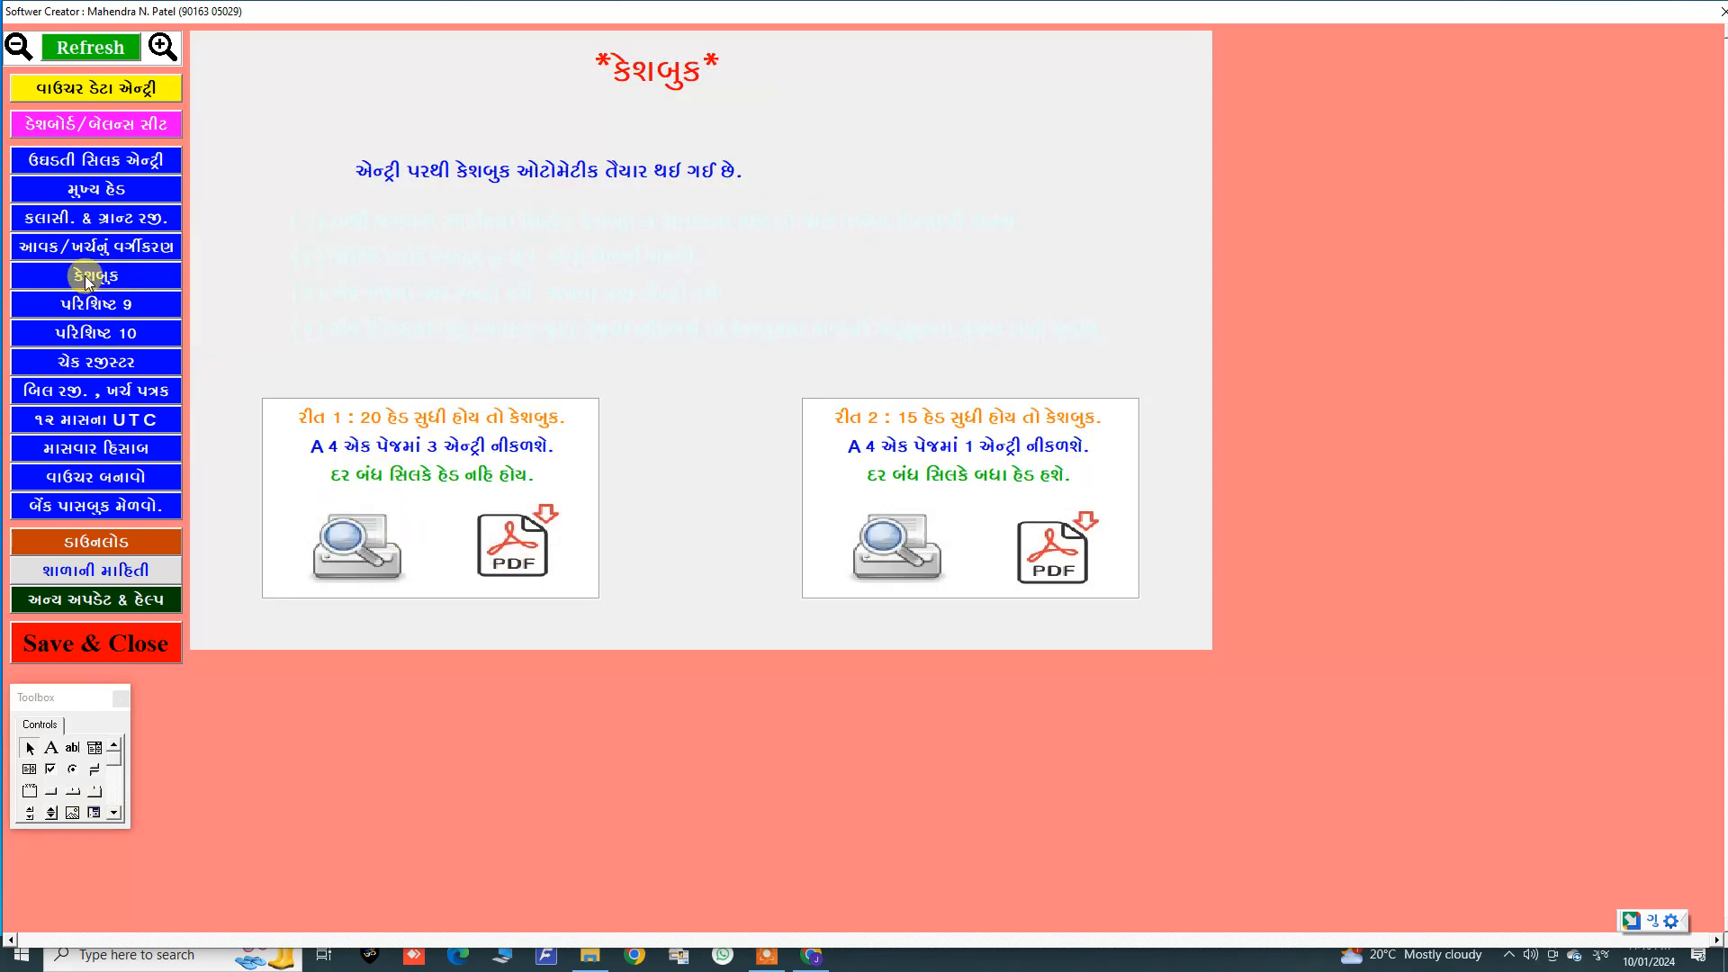
click(364, 542)
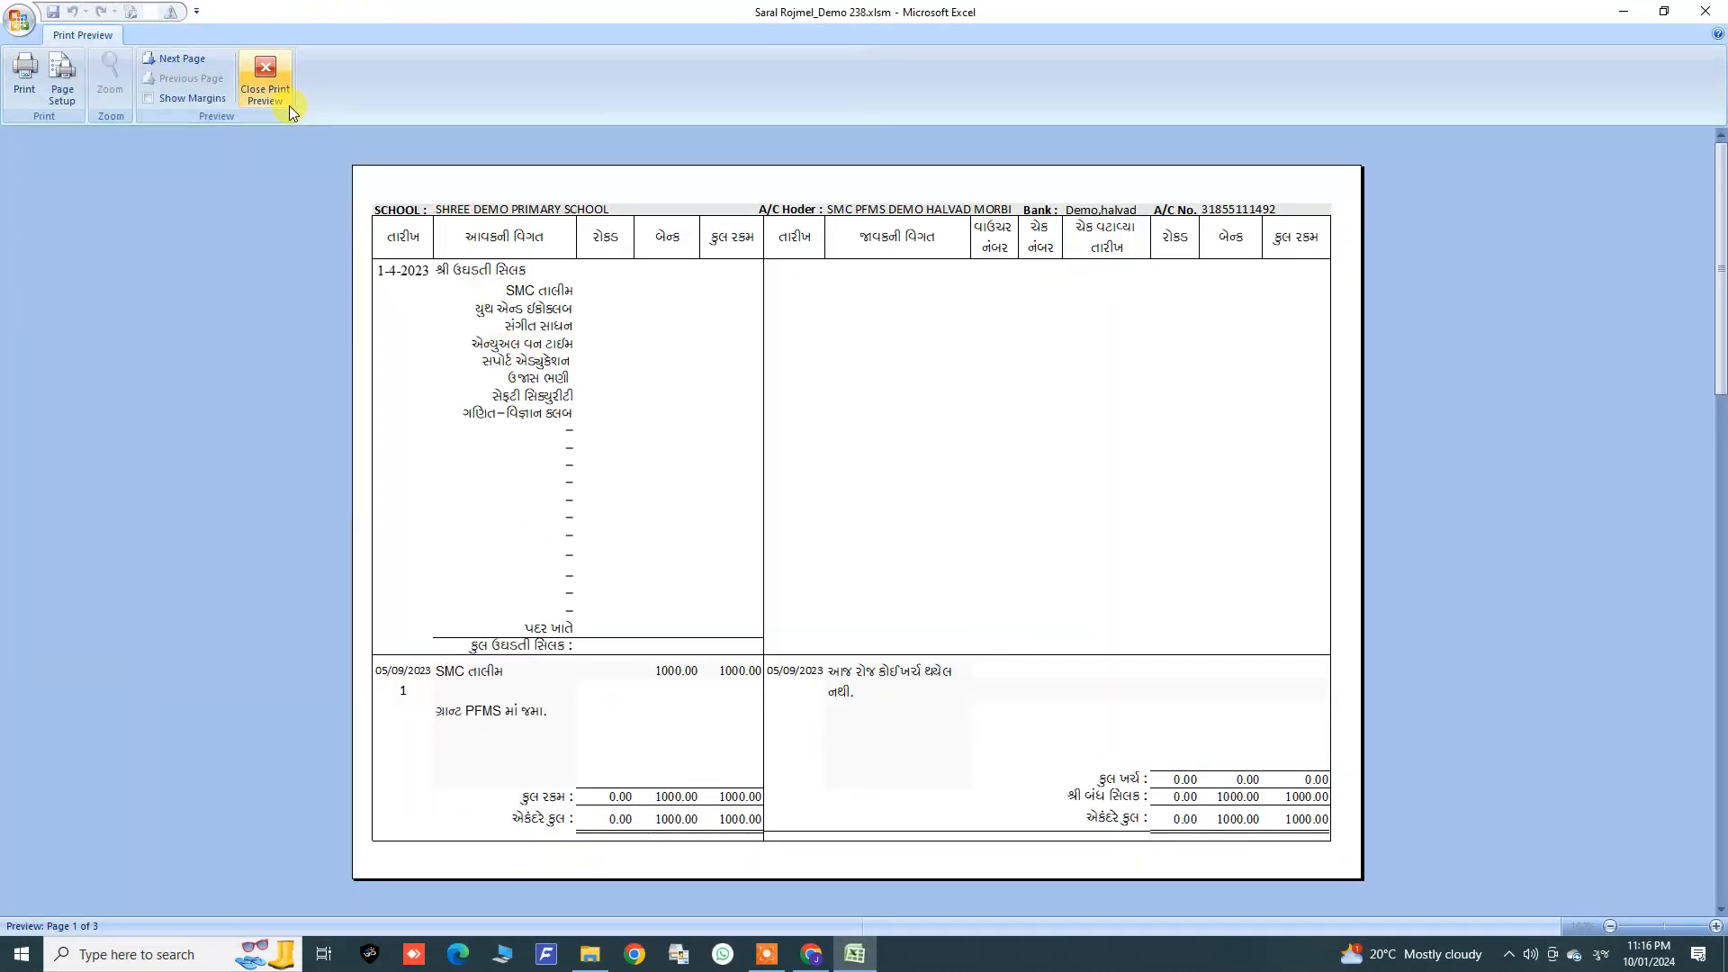
Step: Scroll through the cashbook print preview pages and close the preview
scroll(523, 491, down, 1)
scroll(523, 493, down, 1)
scroll(523, 495, up, 1)
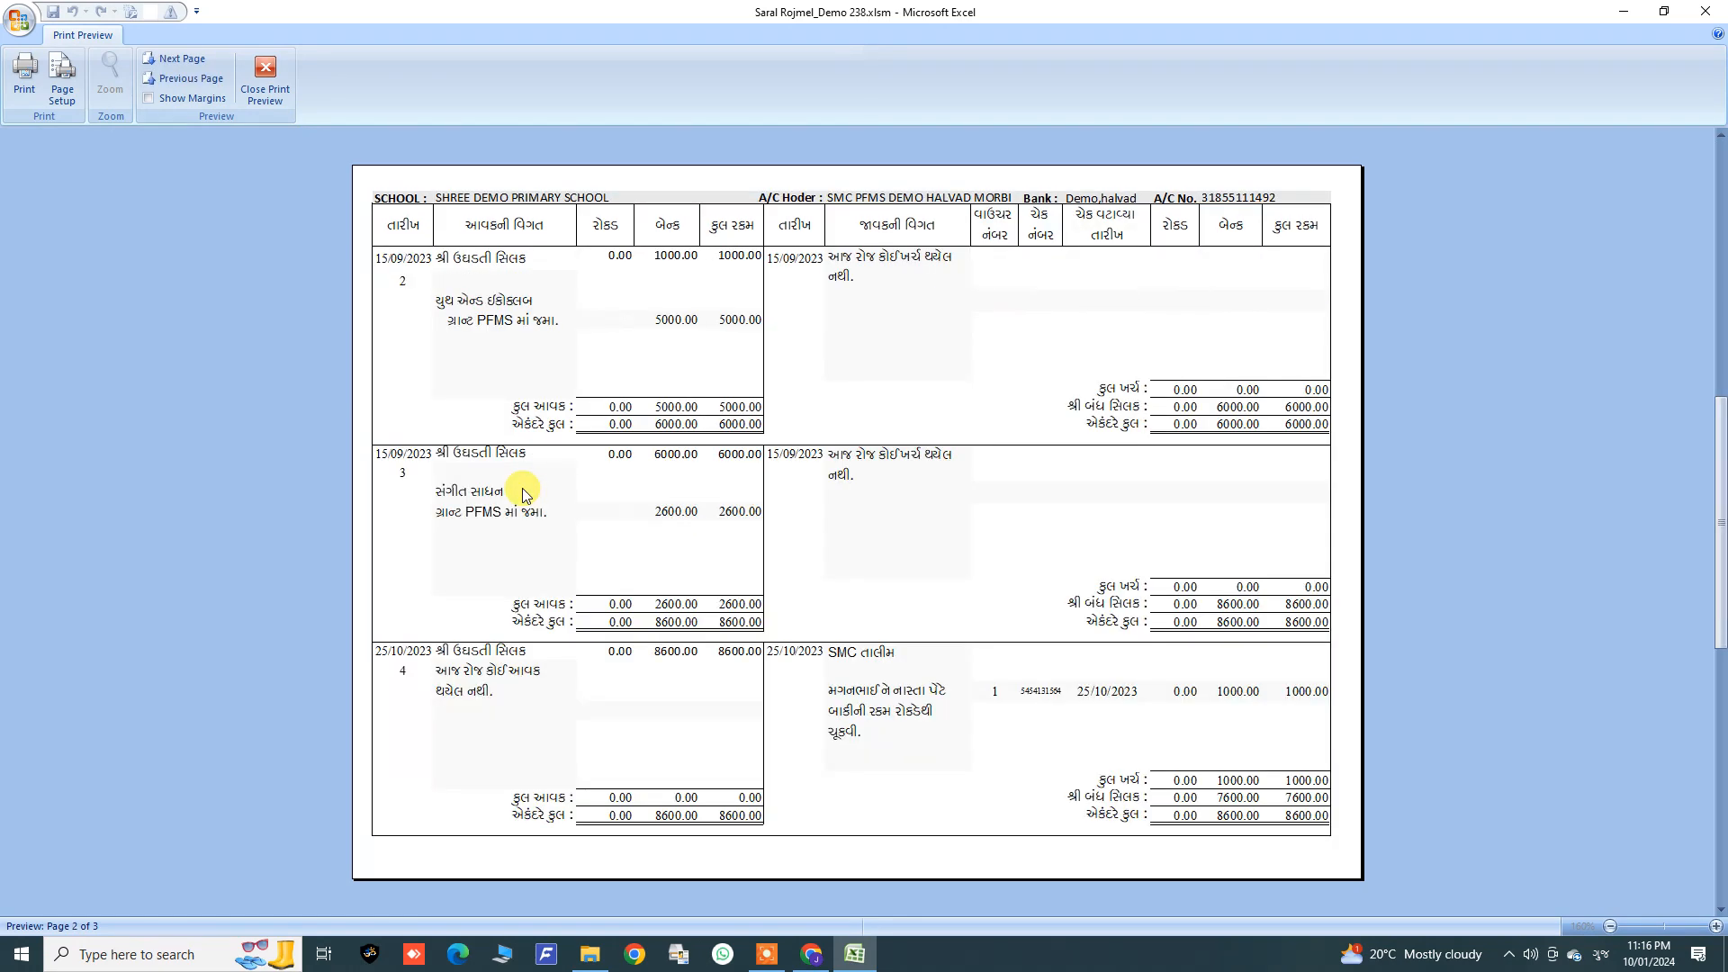
scroll(521, 487, up, 1)
click(265, 76)
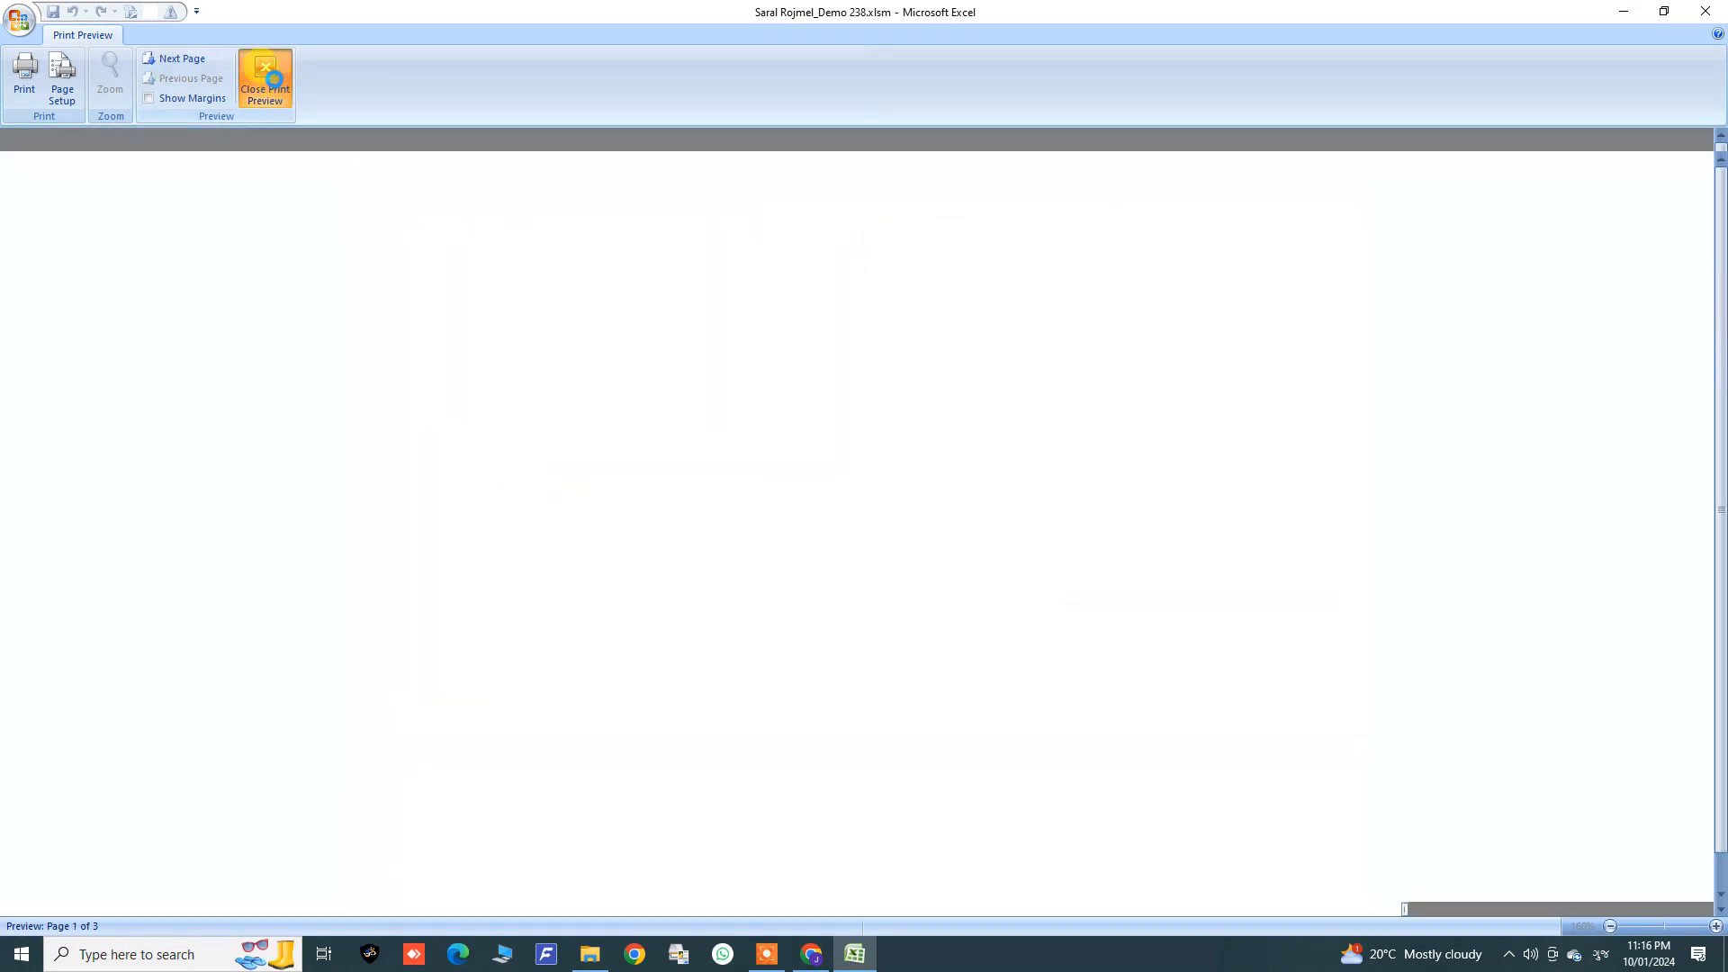
click(942, 83)
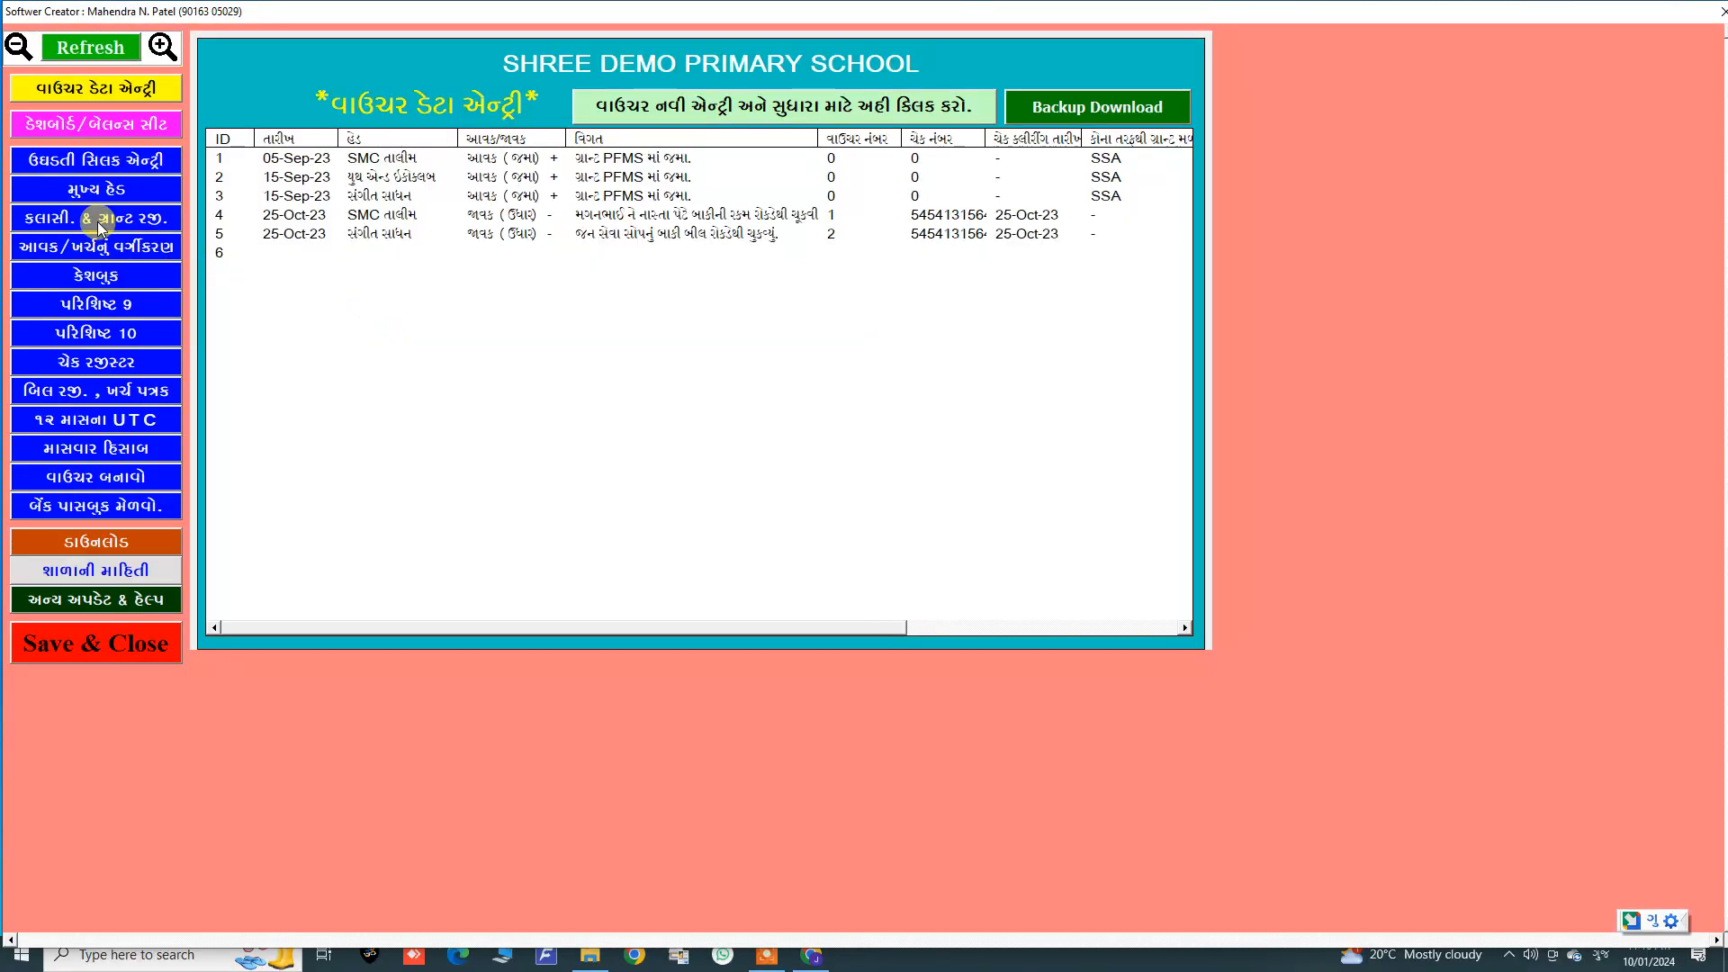
Step: Browse the report sections one by one, including the monthly income-expense month list, ending at the download section
click(99, 219)
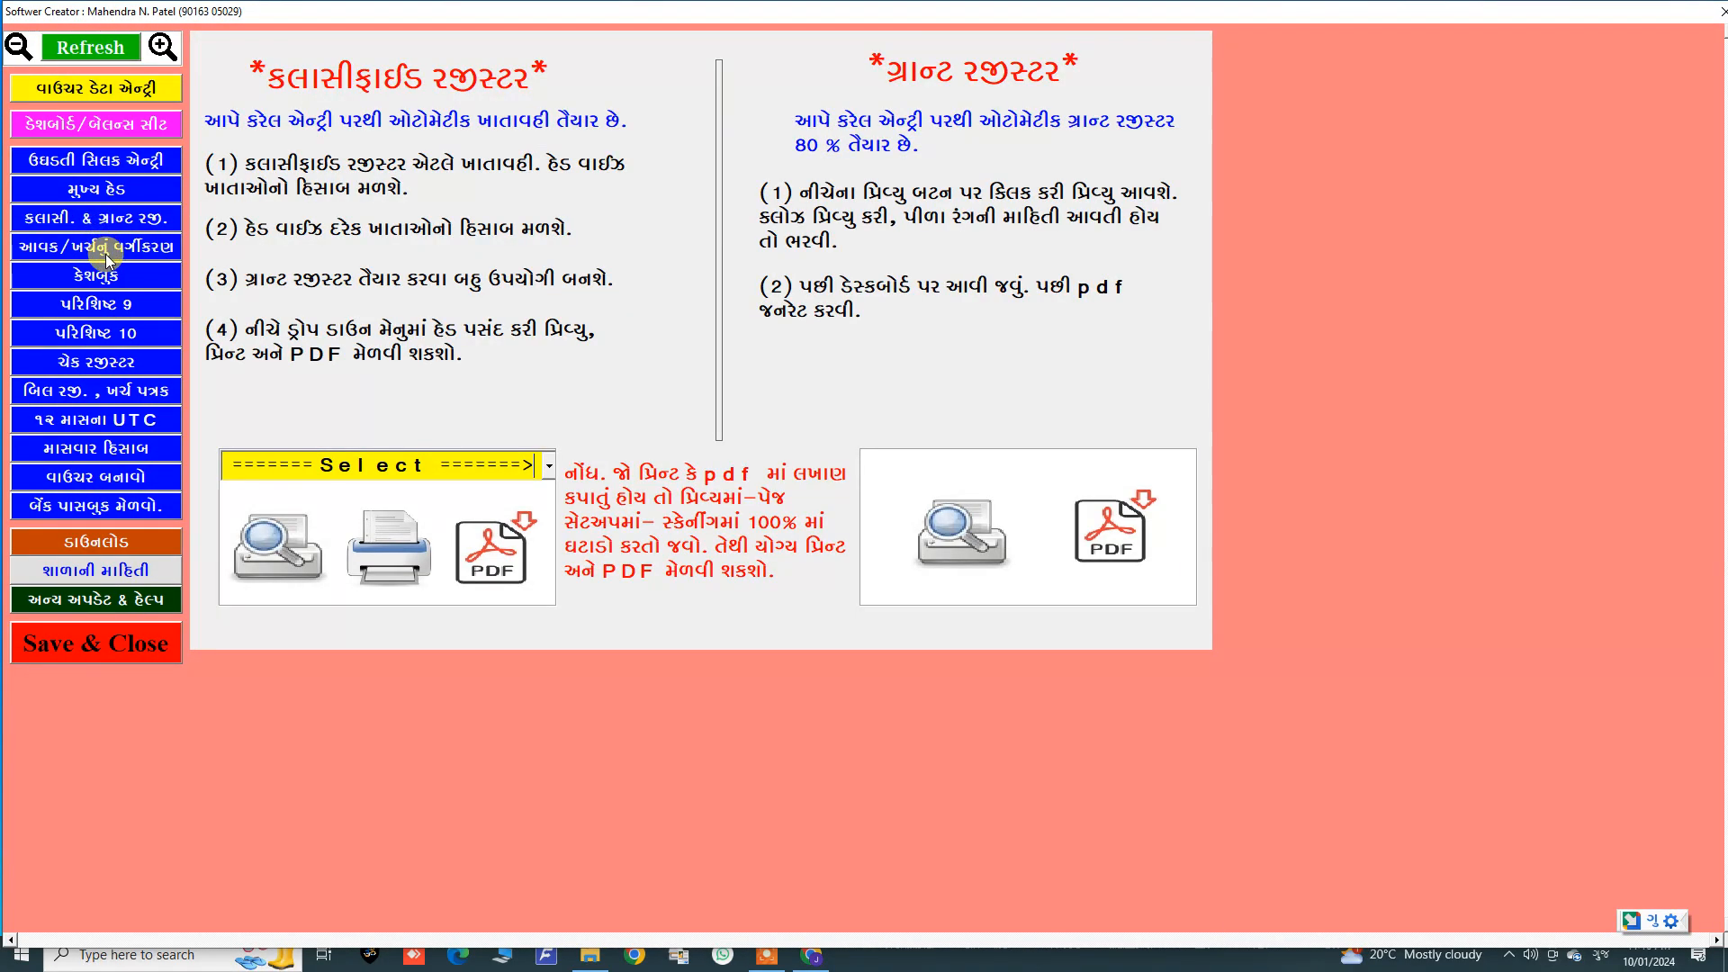
click(104, 247)
click(105, 303)
click(112, 335)
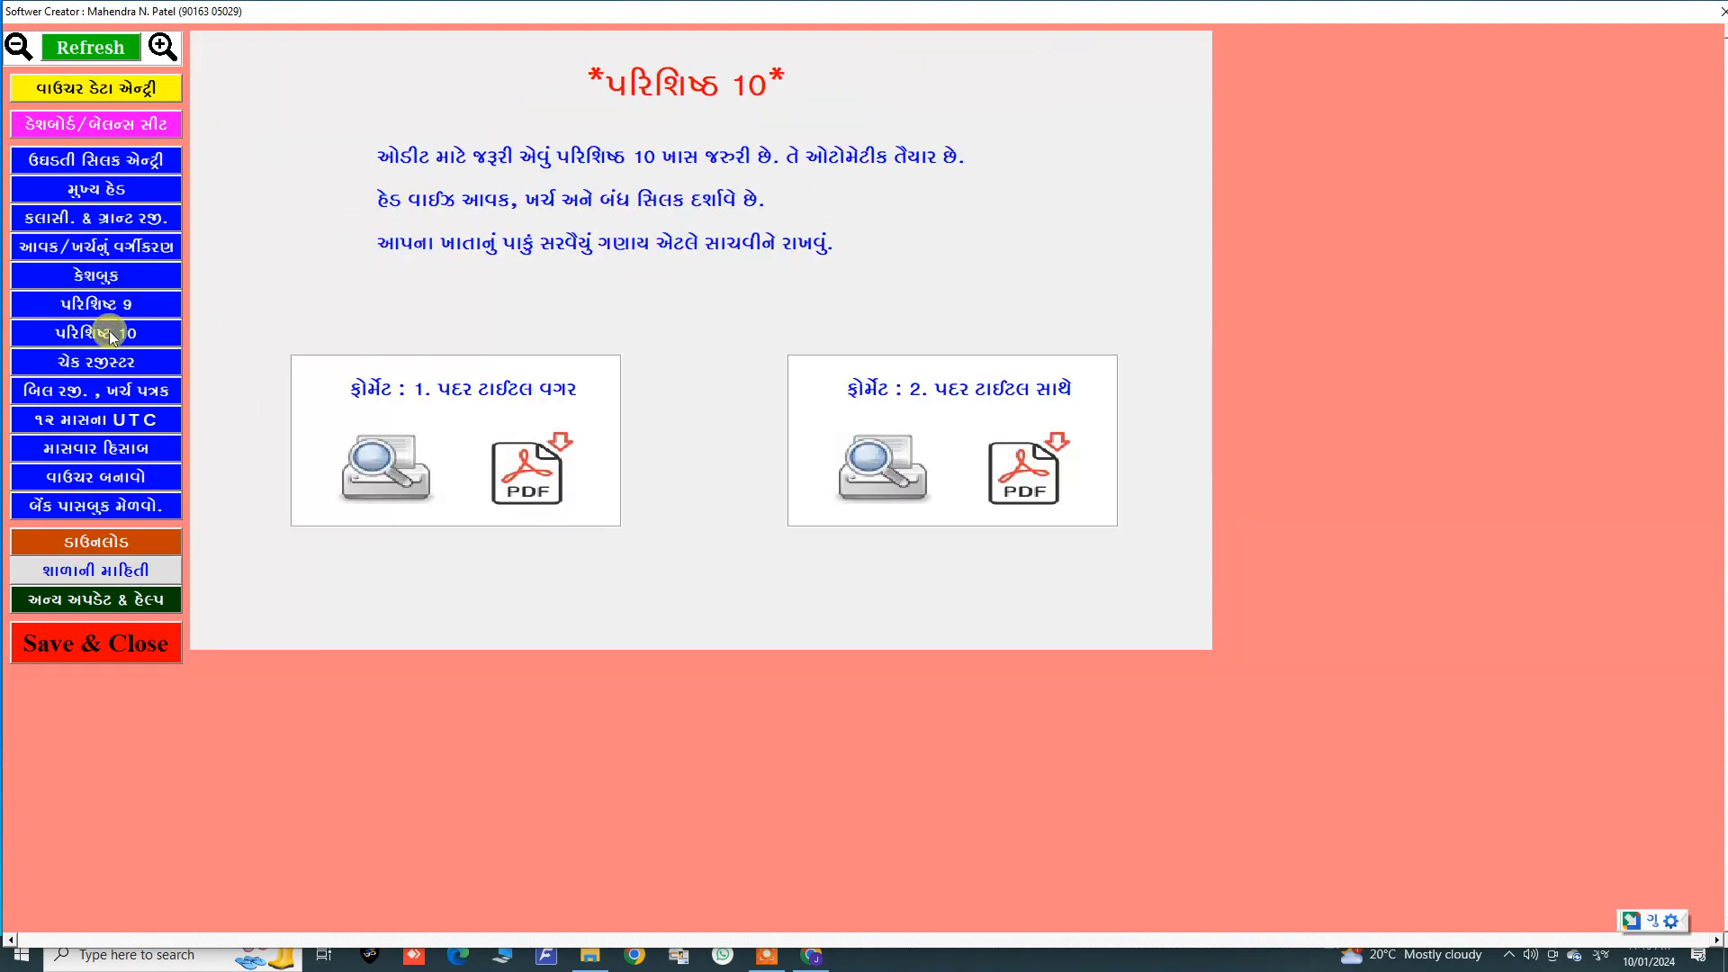
click(90, 364)
click(83, 390)
click(90, 420)
click(100, 452)
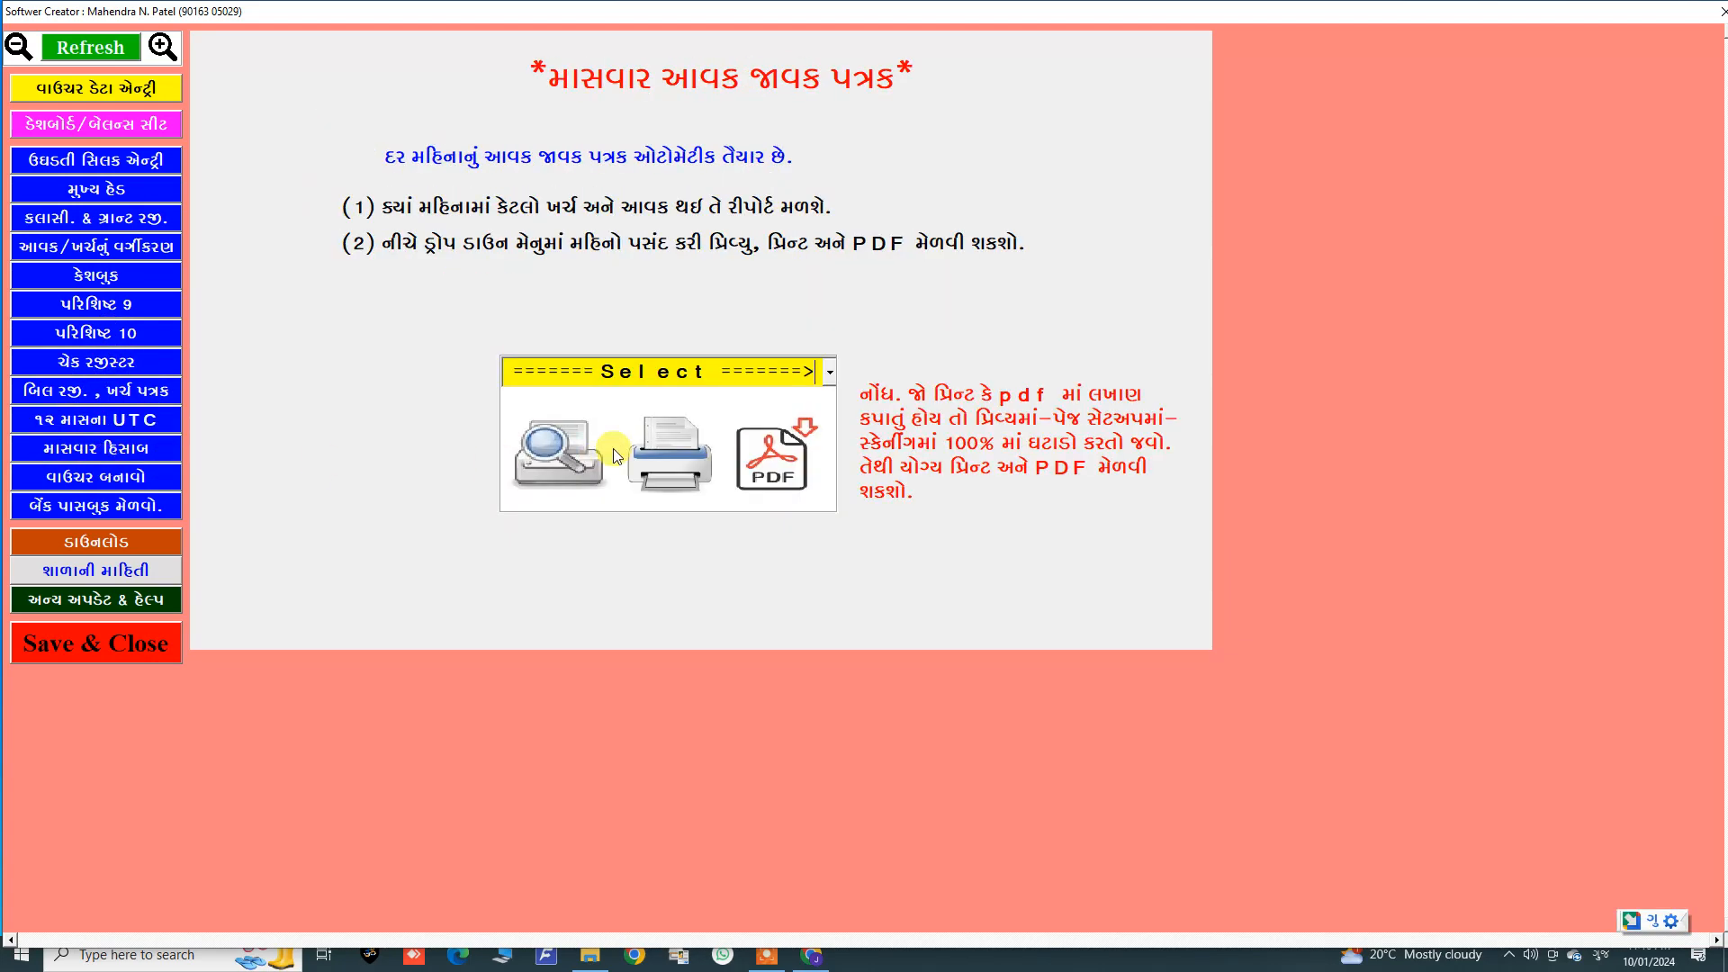
click(830, 372)
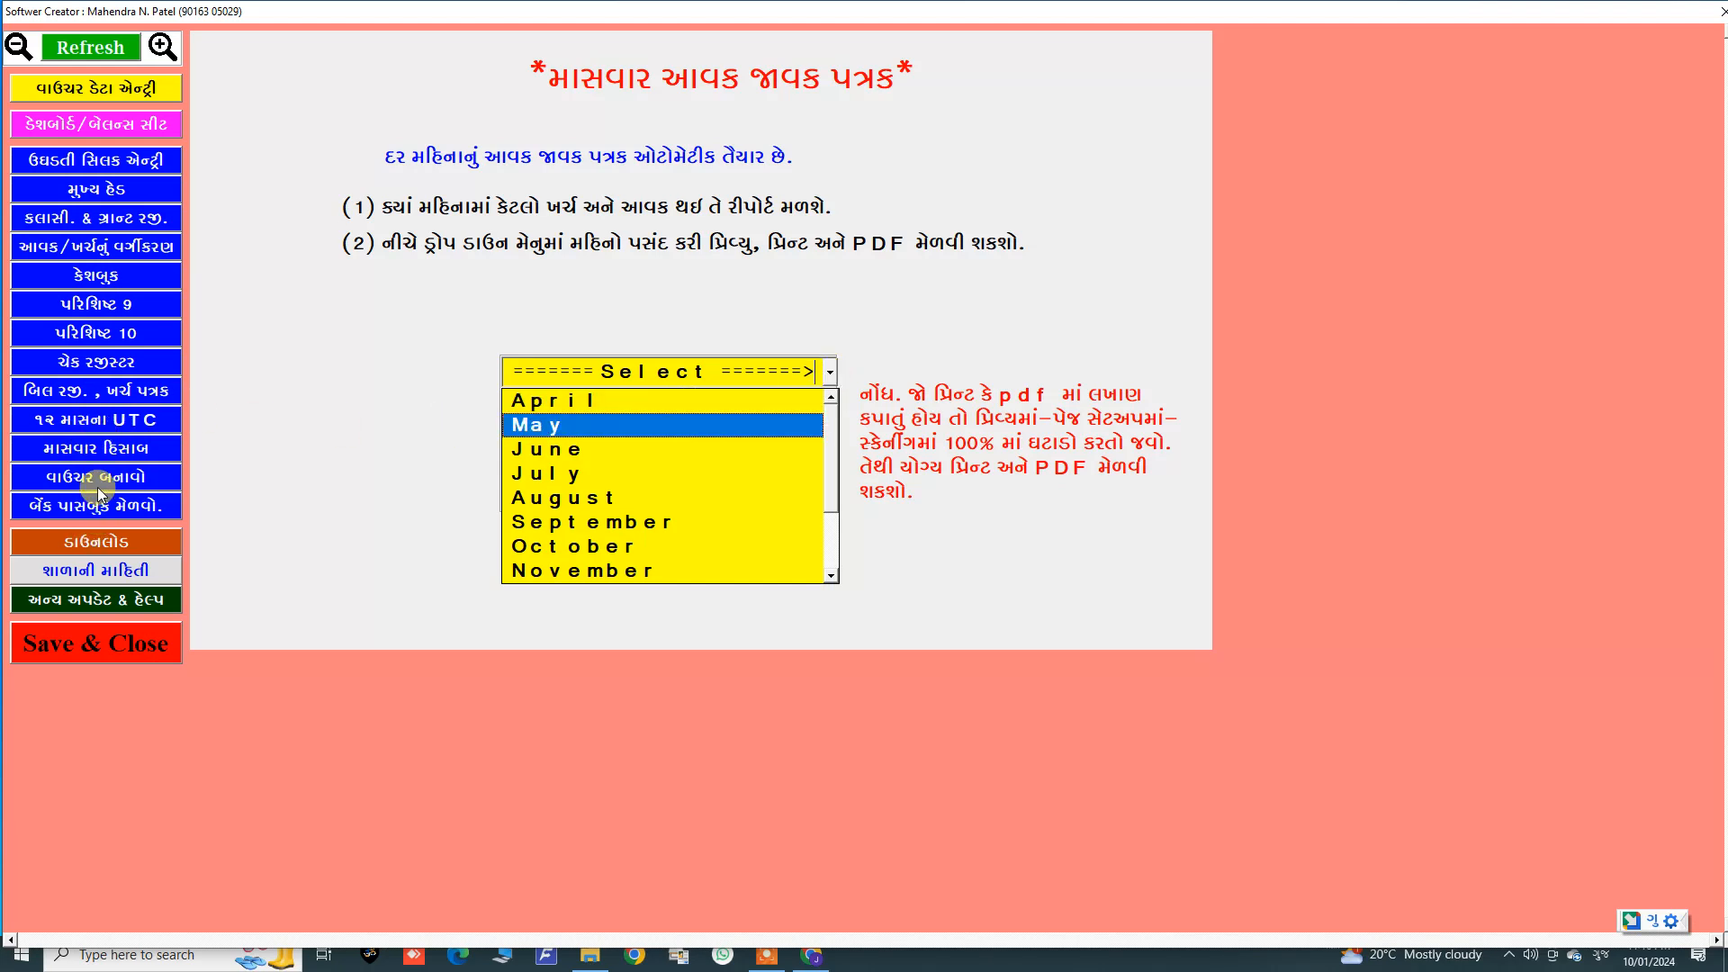
click(79, 541)
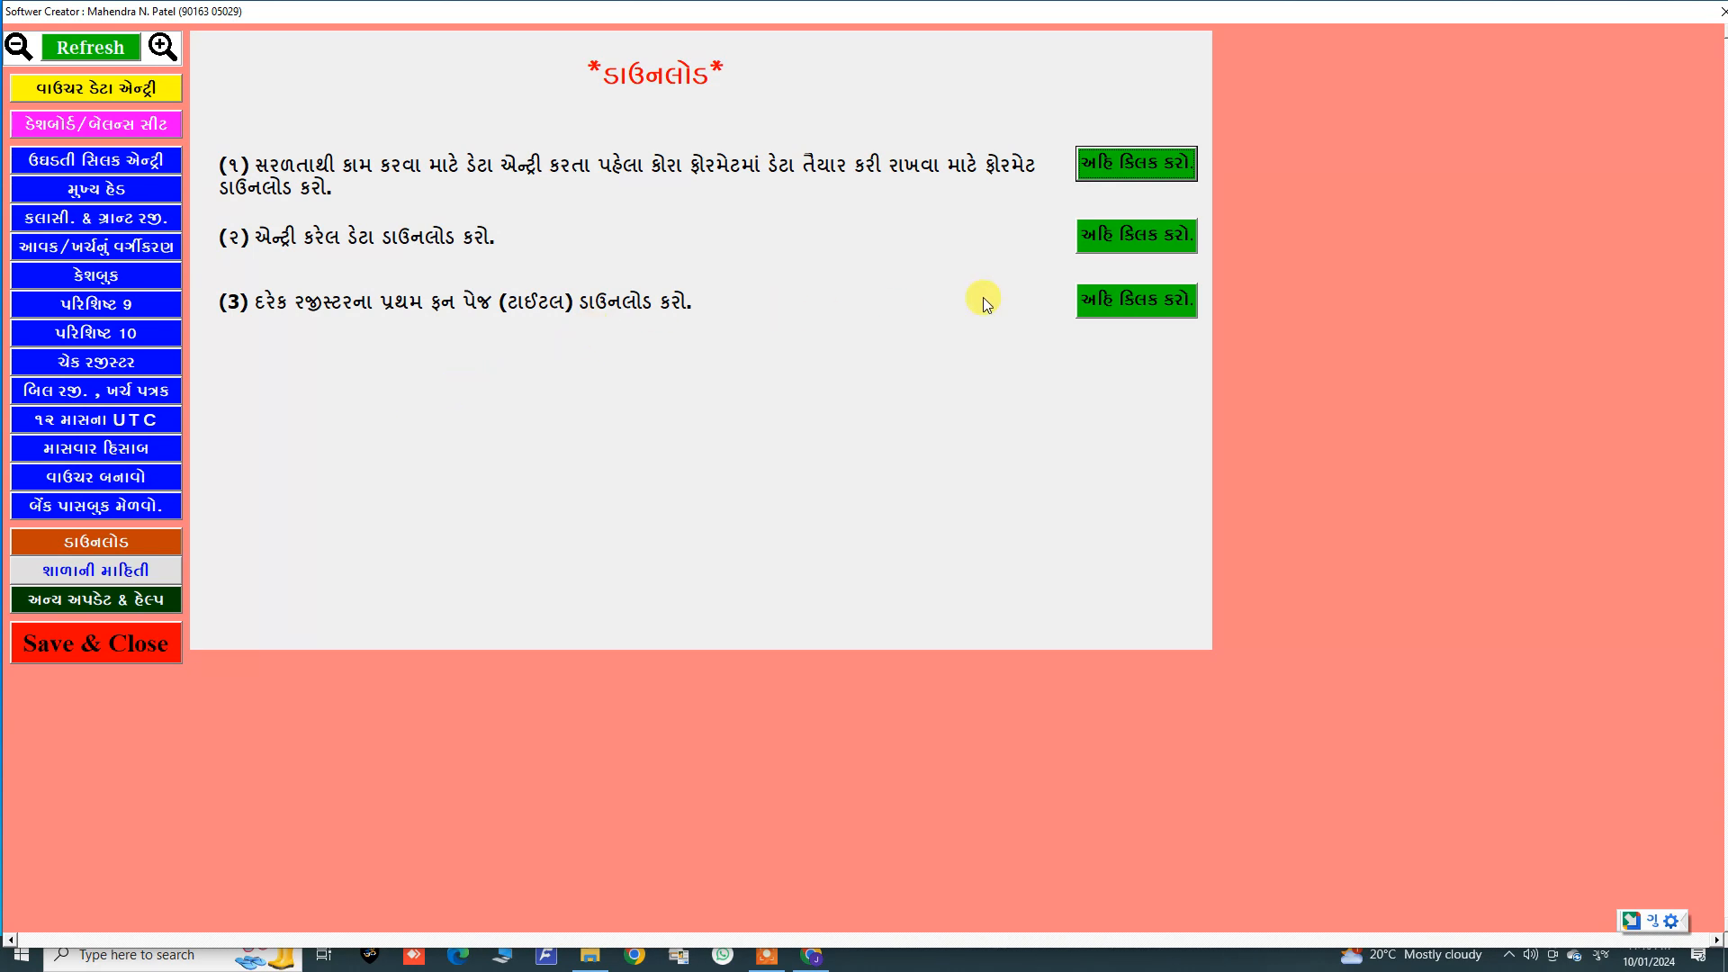
Step: Preview the cashbook title page from the register title-page download option and close the preview
click(1105, 305)
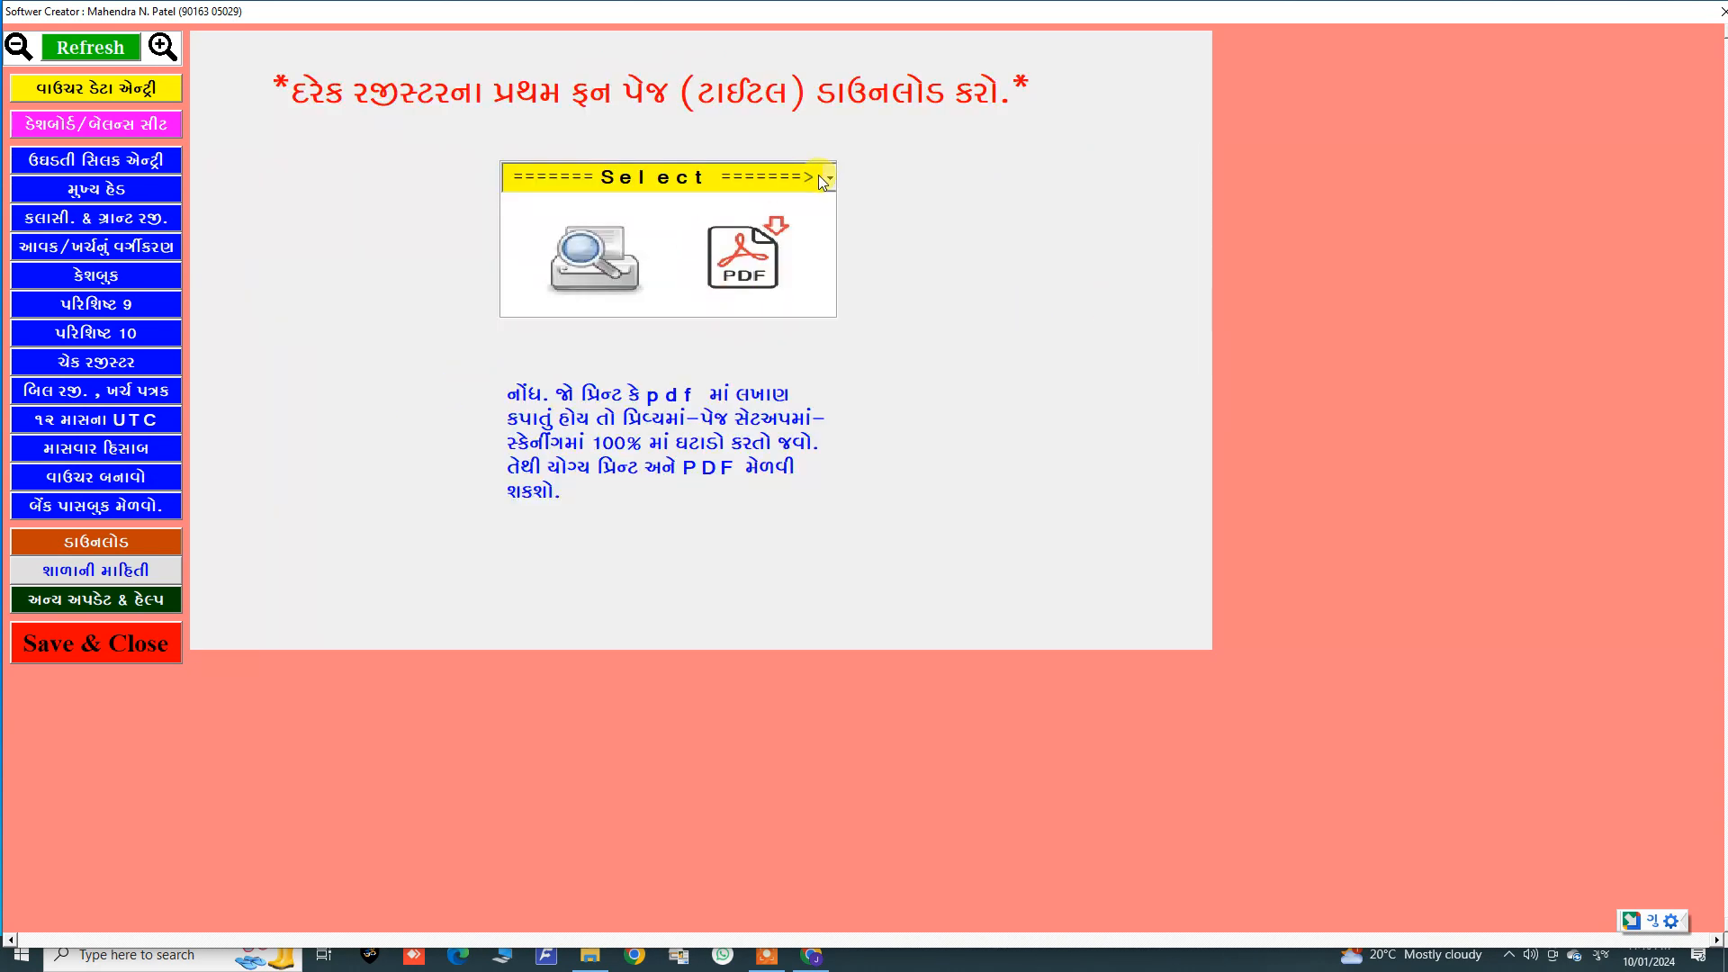
click(813, 180)
click(541, 260)
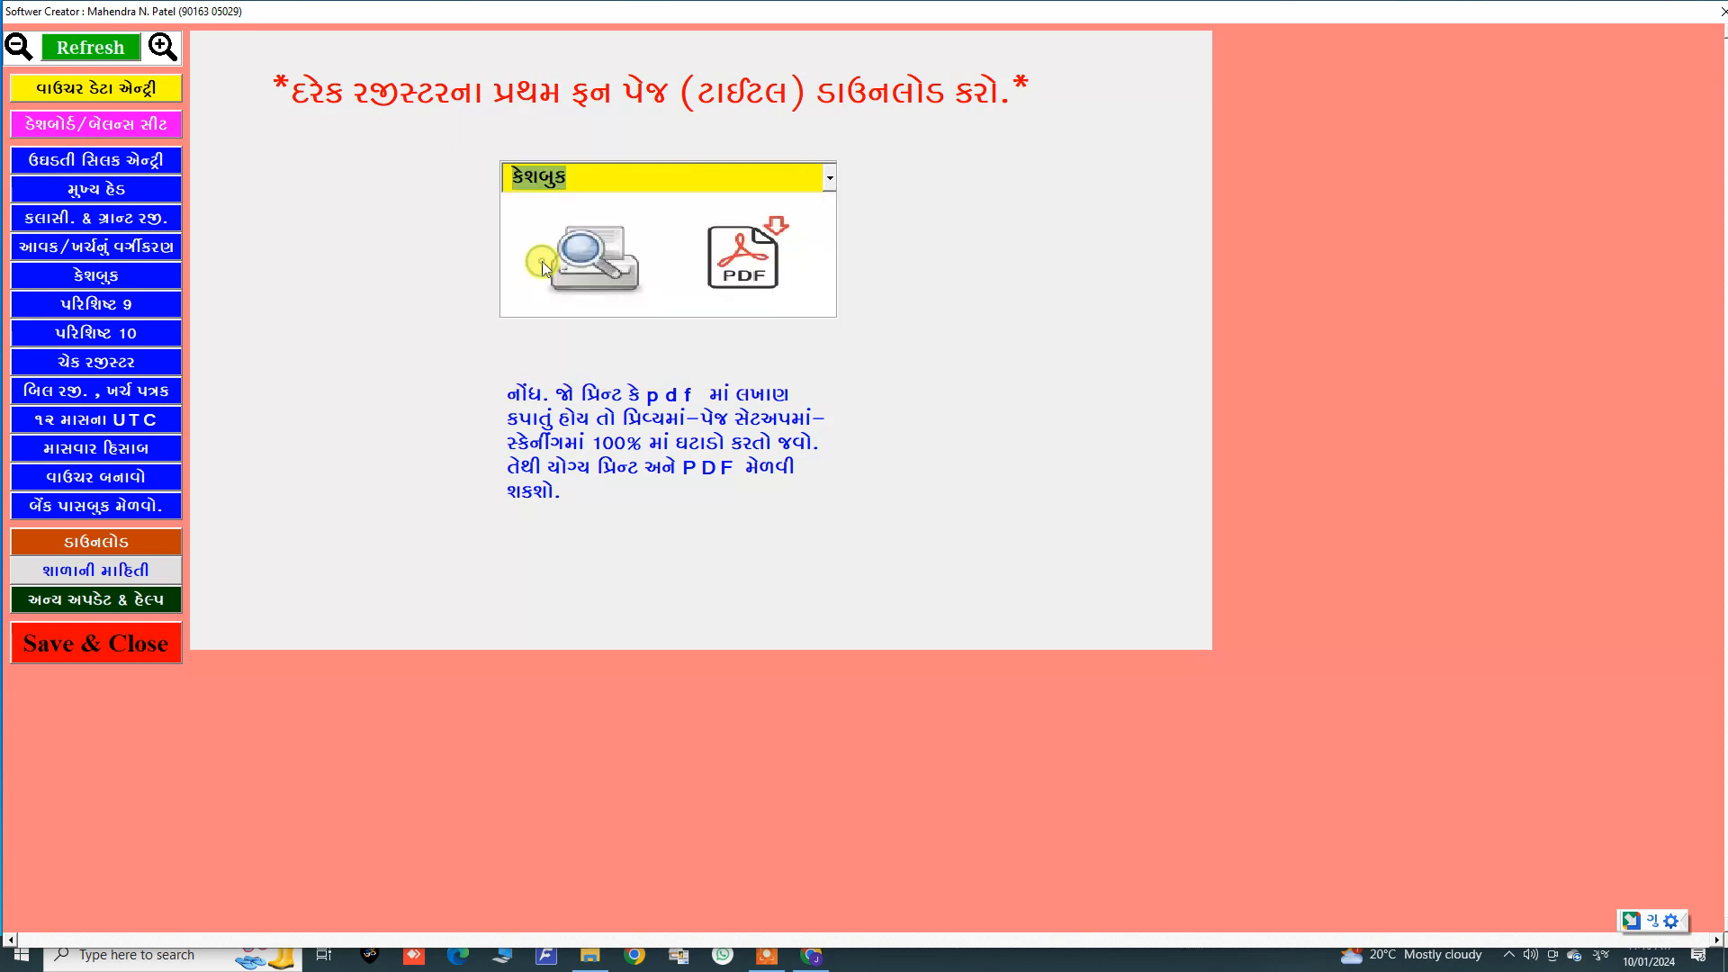
click(598, 265)
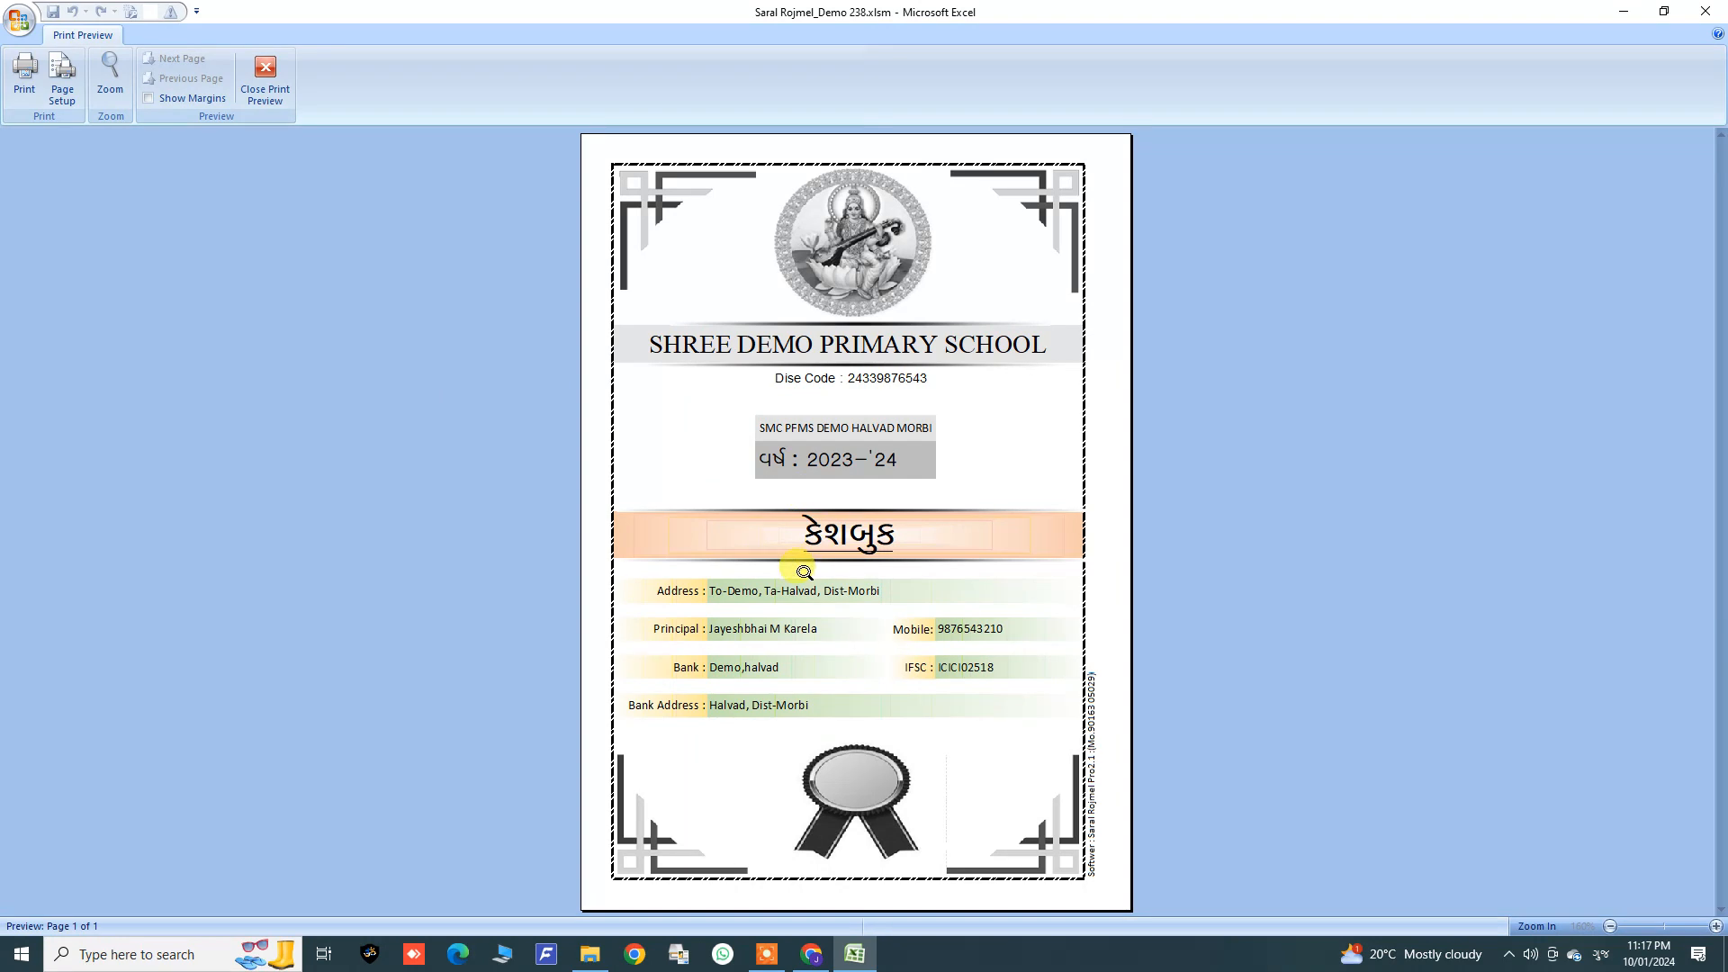
click(262, 90)
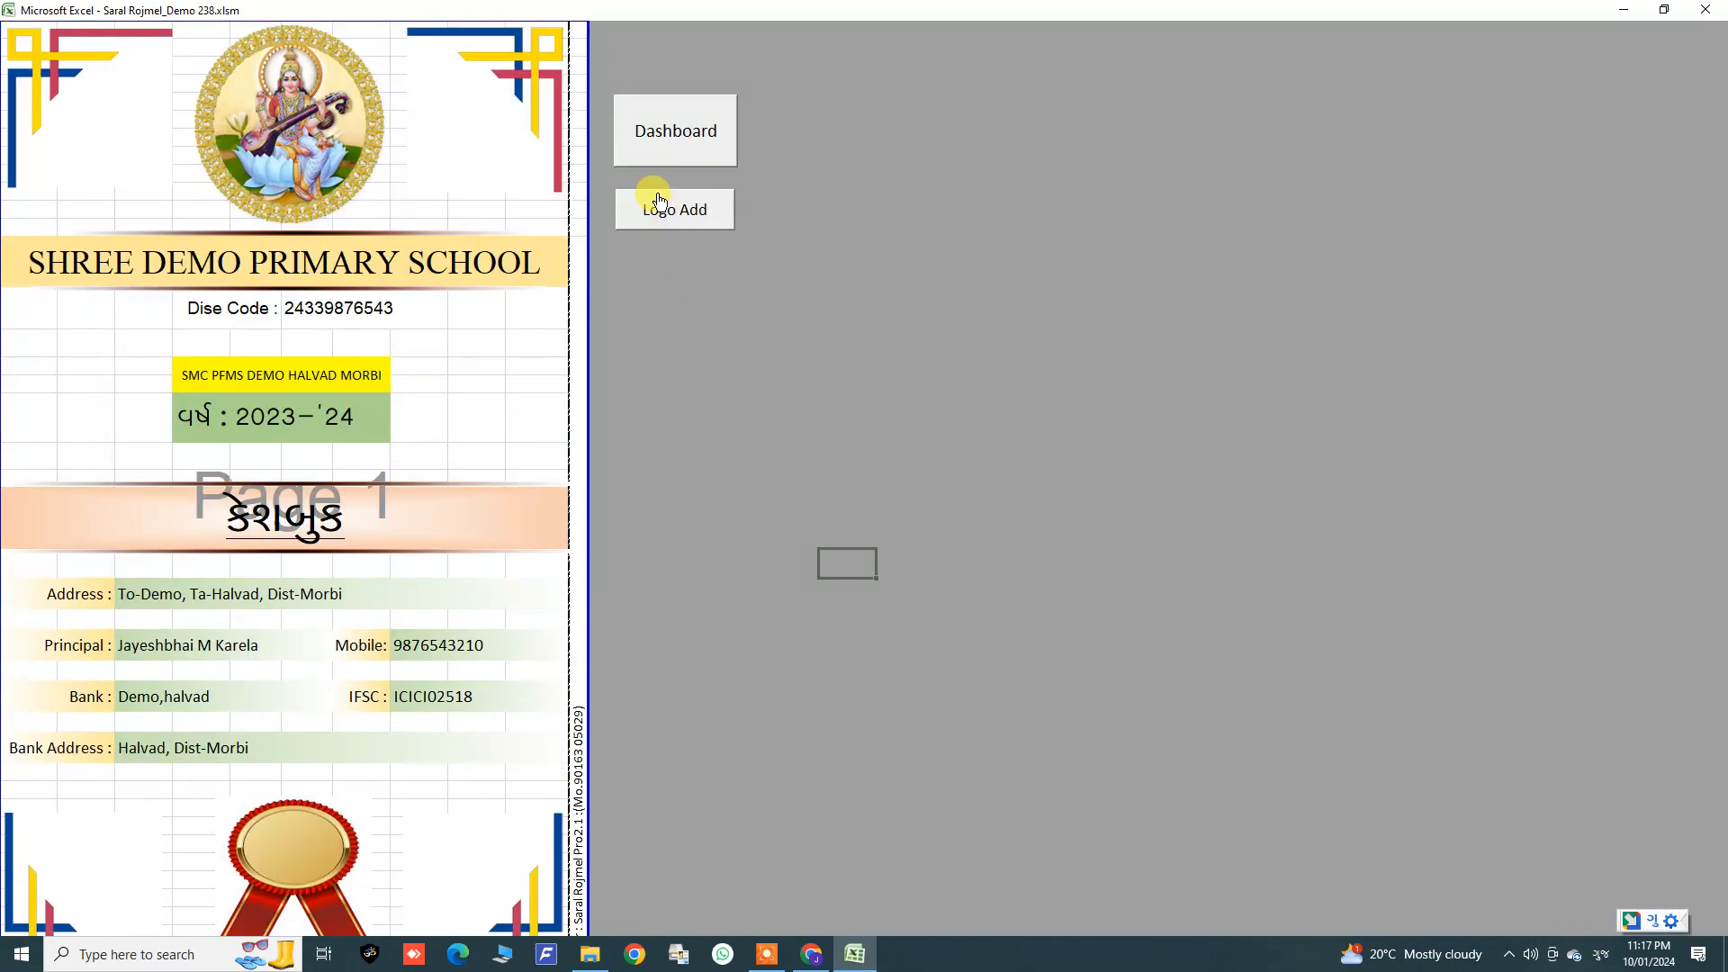
Step: Download the entered voucher data to the Desktop as a file named 123
click(672, 150)
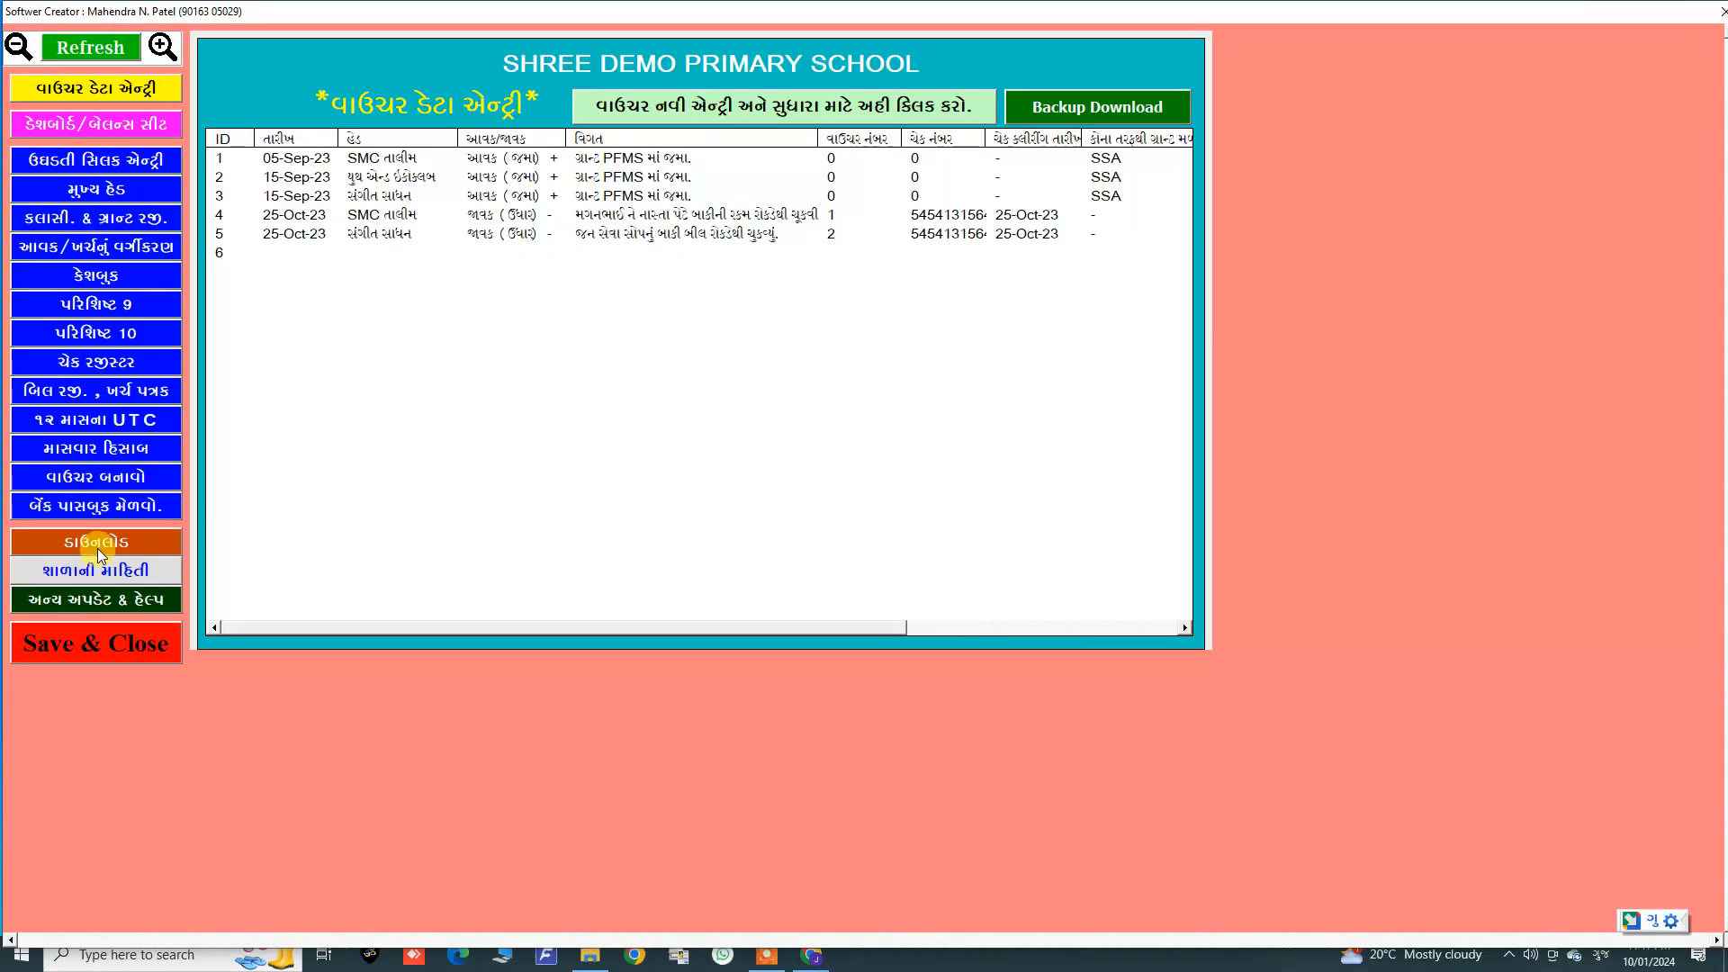
click(97, 545)
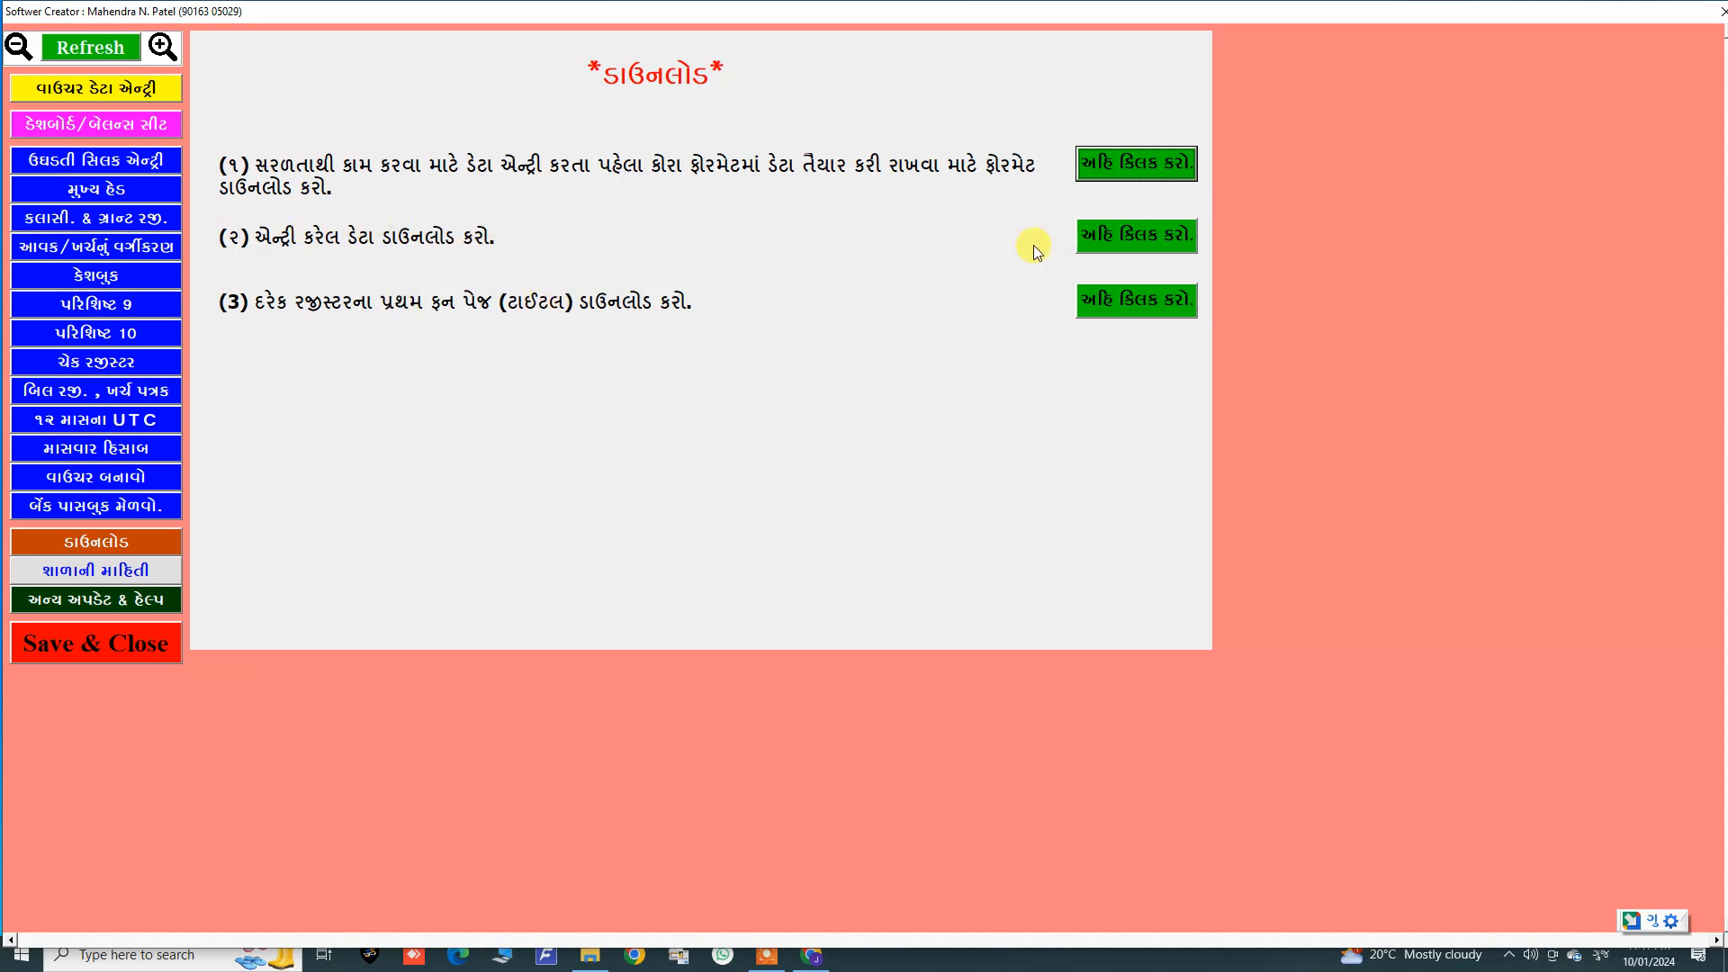
click(82, 87)
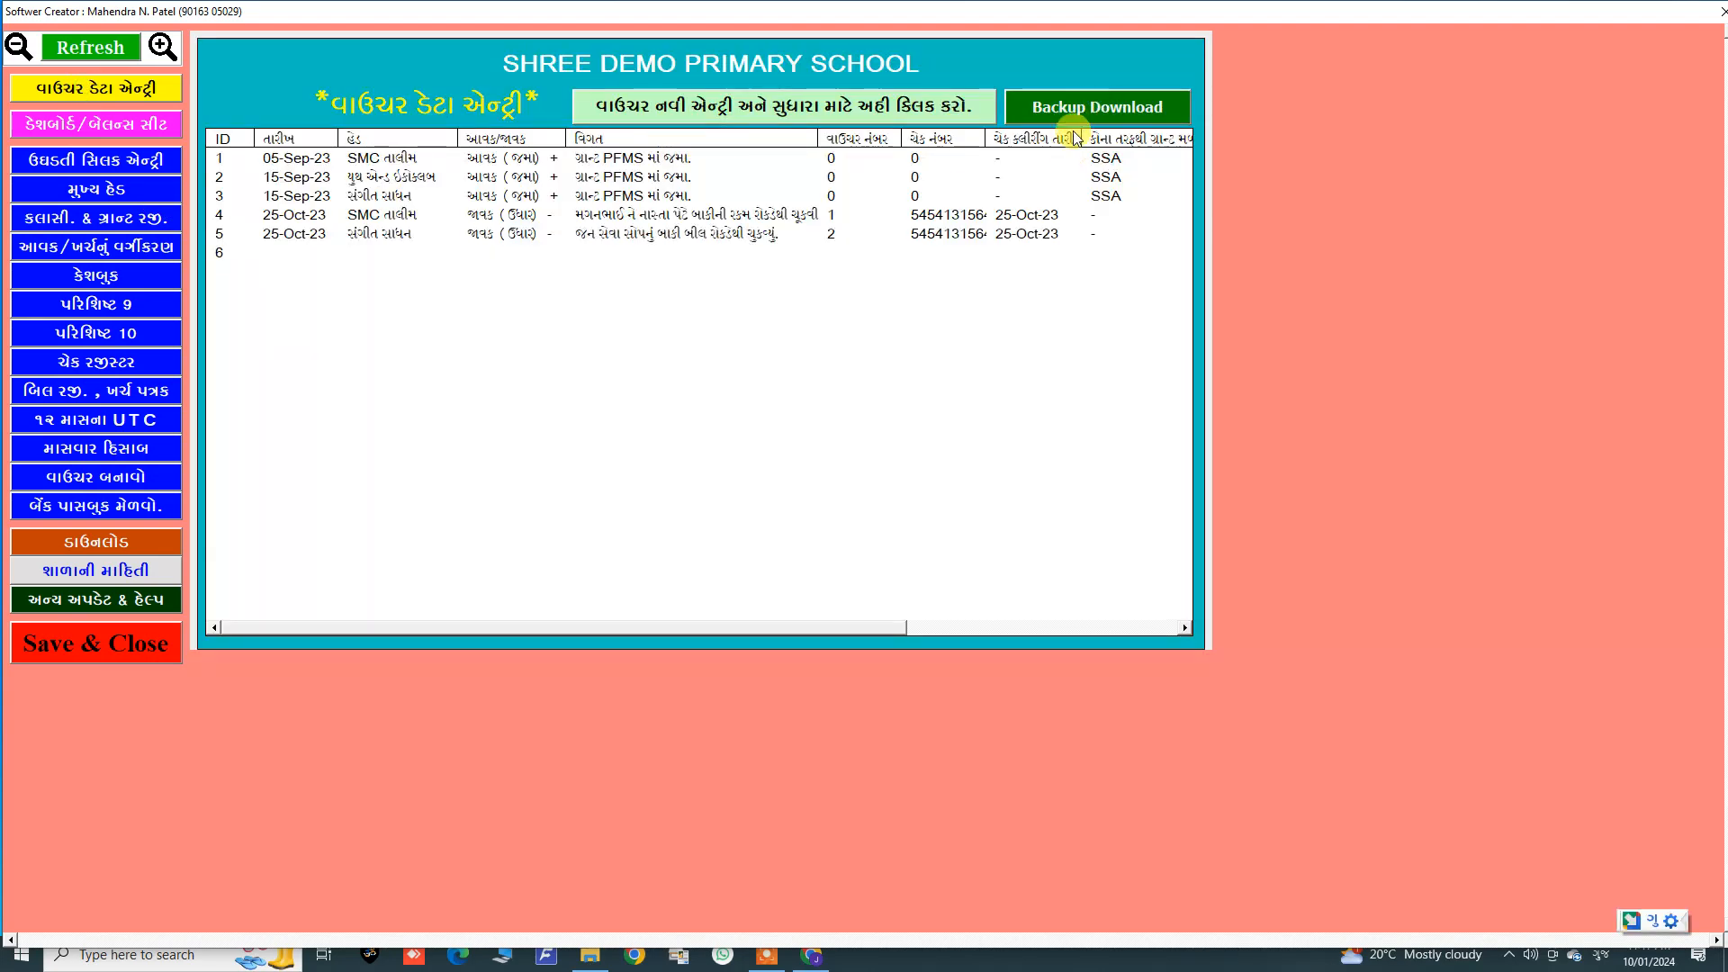
click(94, 545)
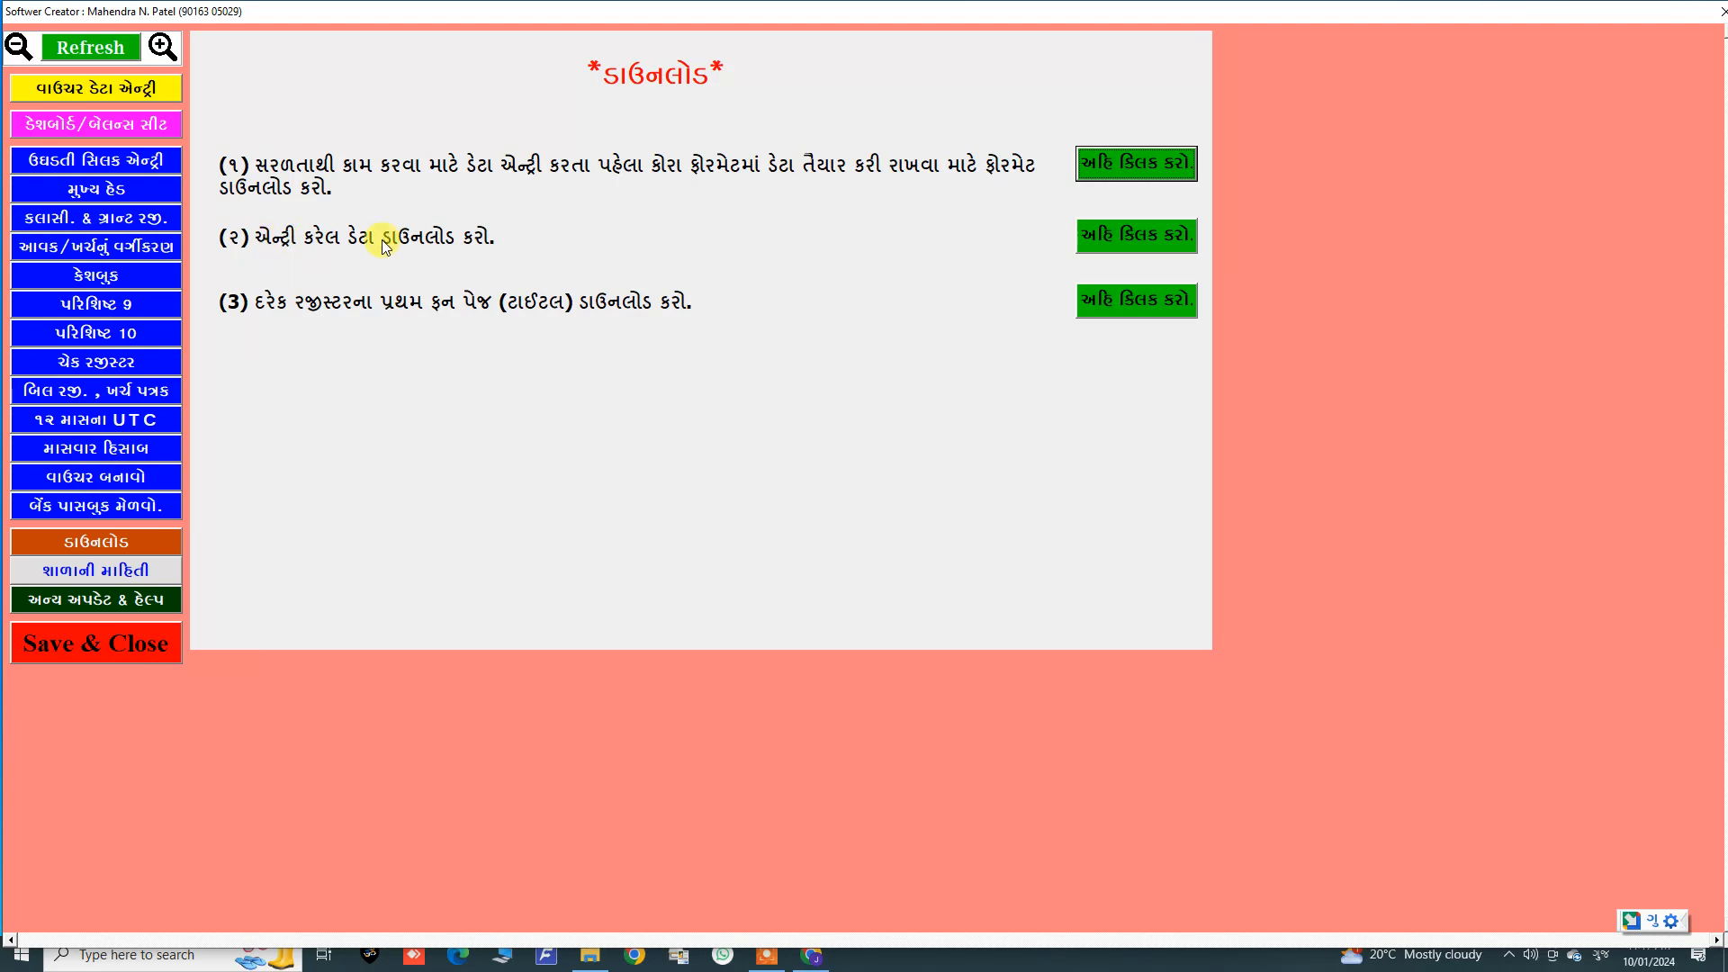
click(1131, 238)
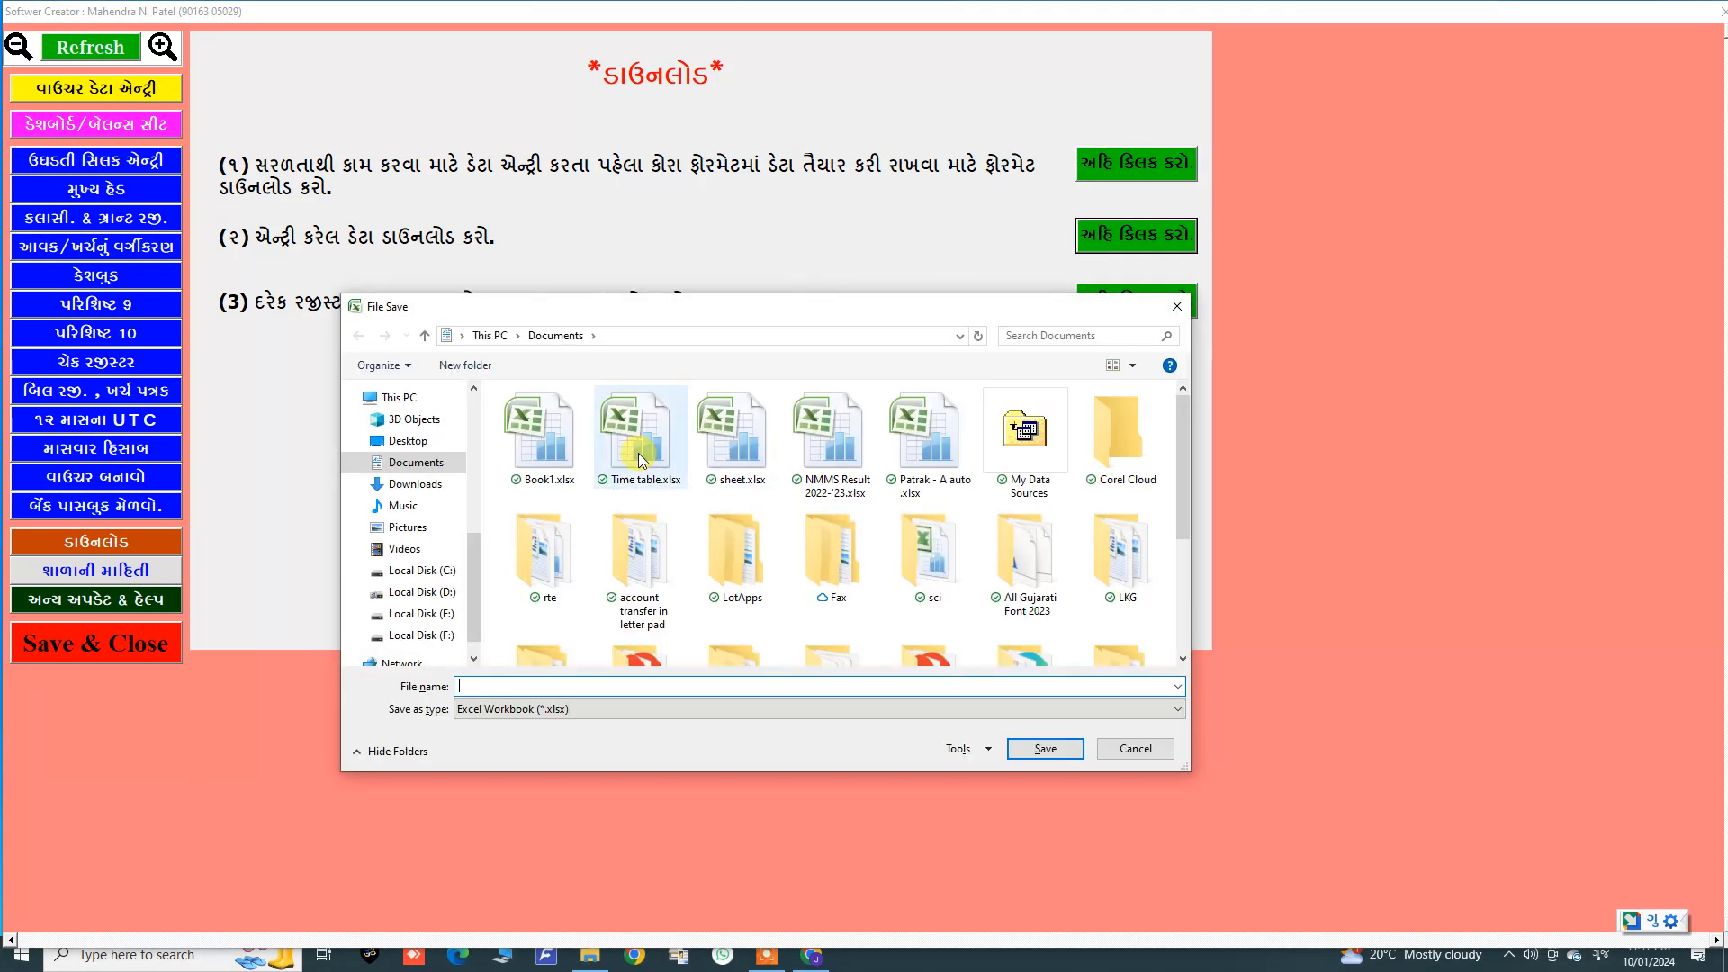
click(407, 440)
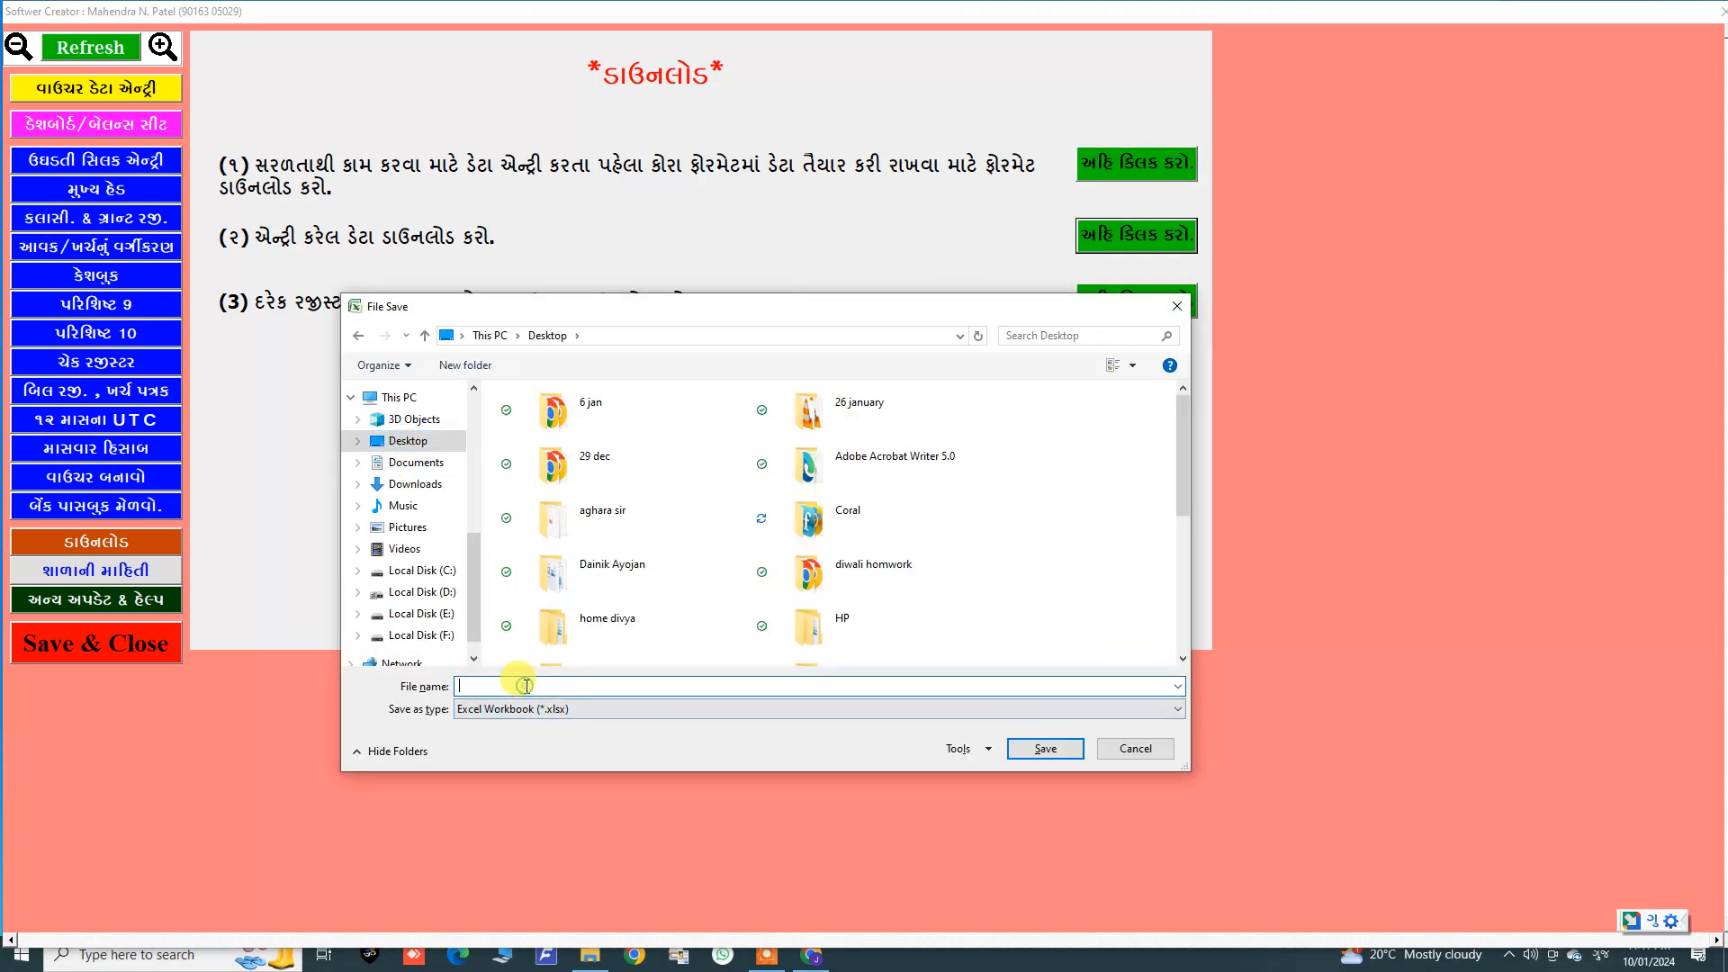
text(123)
key(Return)
key(Return)
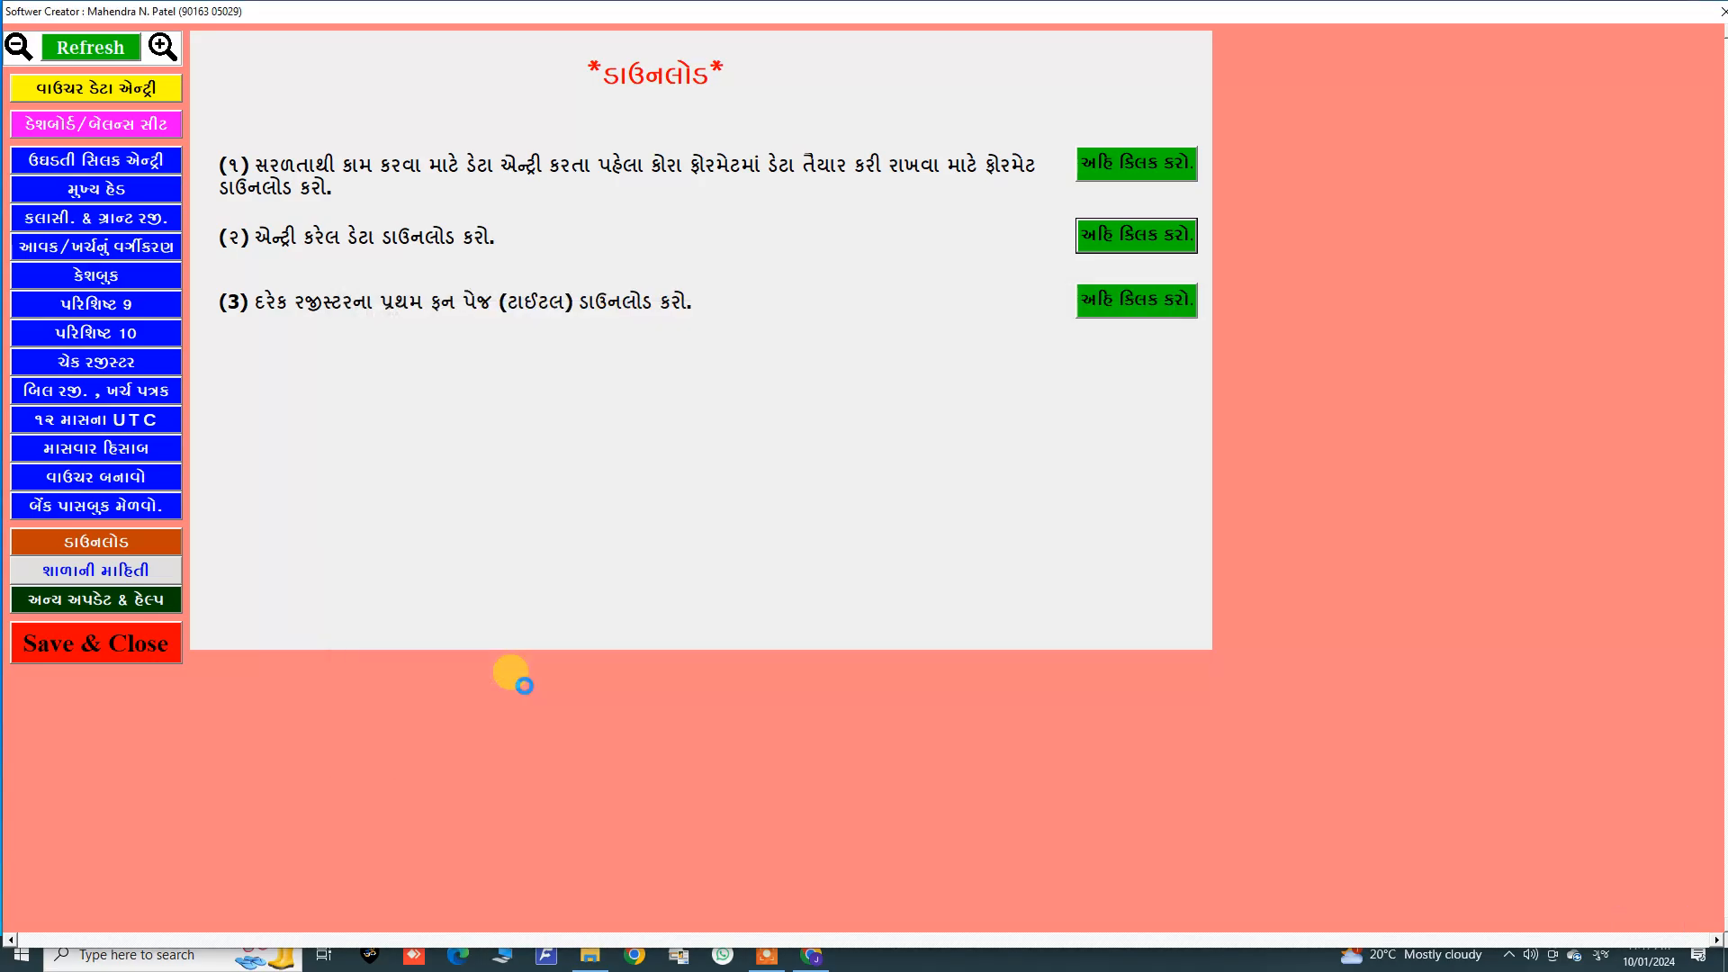
Step: Examine the downloaded data PDF pages in the browser, then minimise the browser
scroll(795, 409, down, 2)
scroll(796, 409, down, 4)
scroll(795, 410, up, 6)
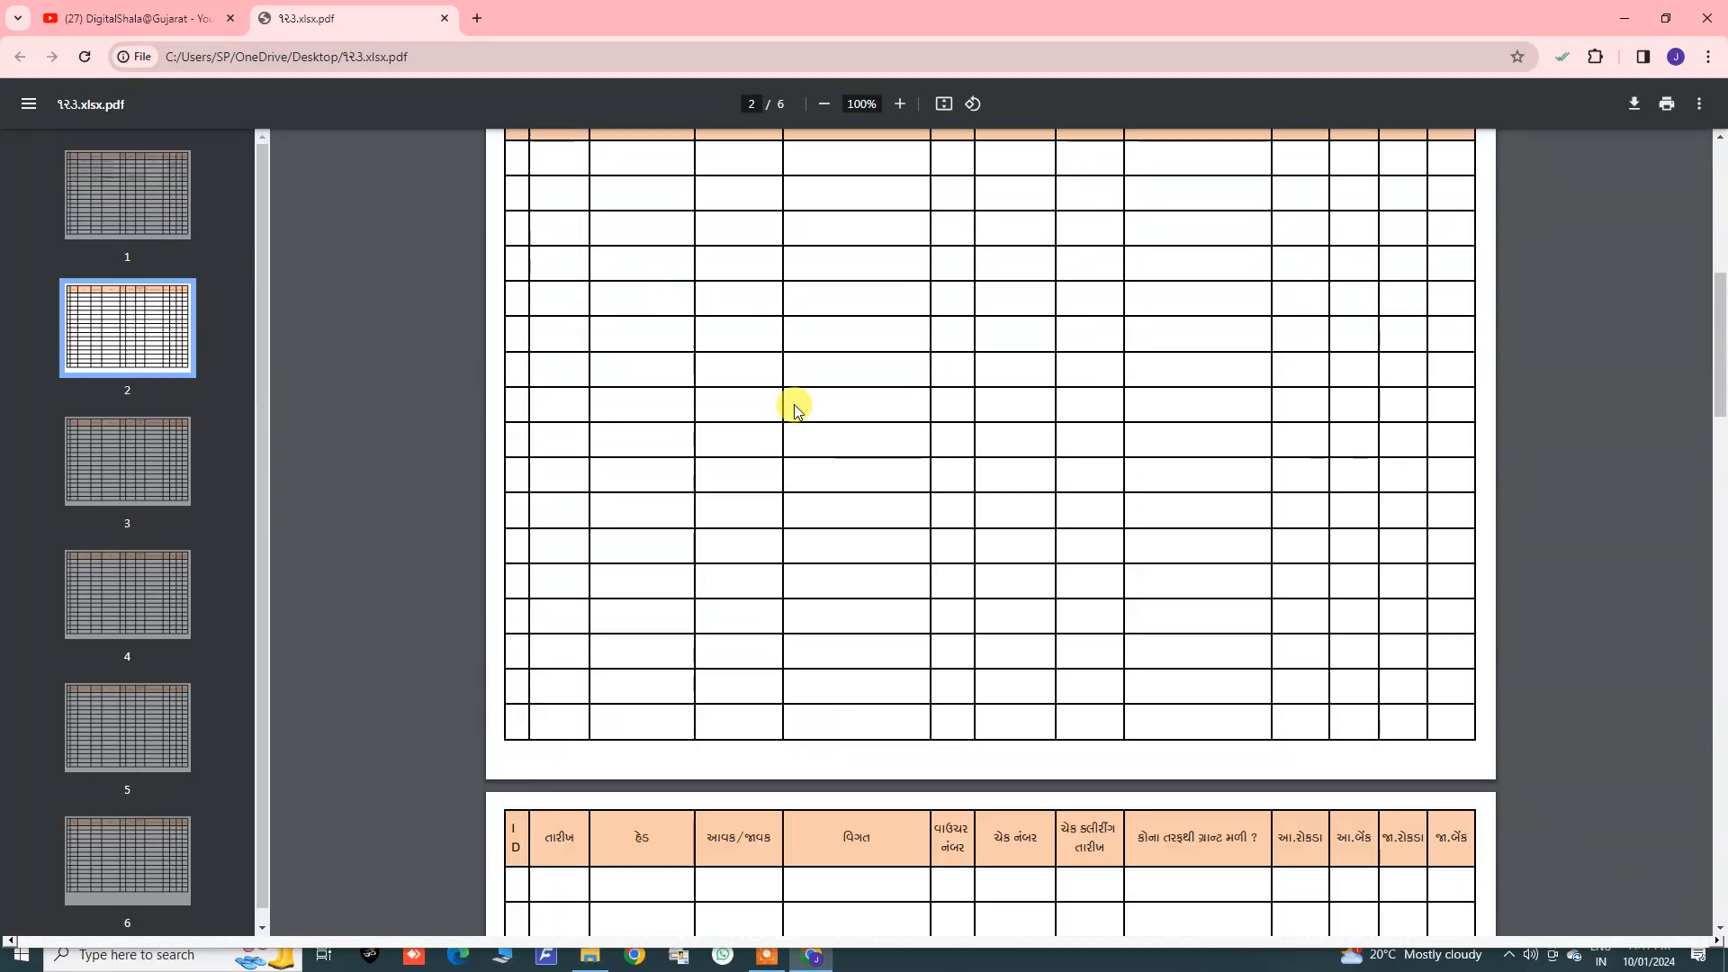
drag(596, 230, 611, 293)
scroll(655, 443, down, 20)
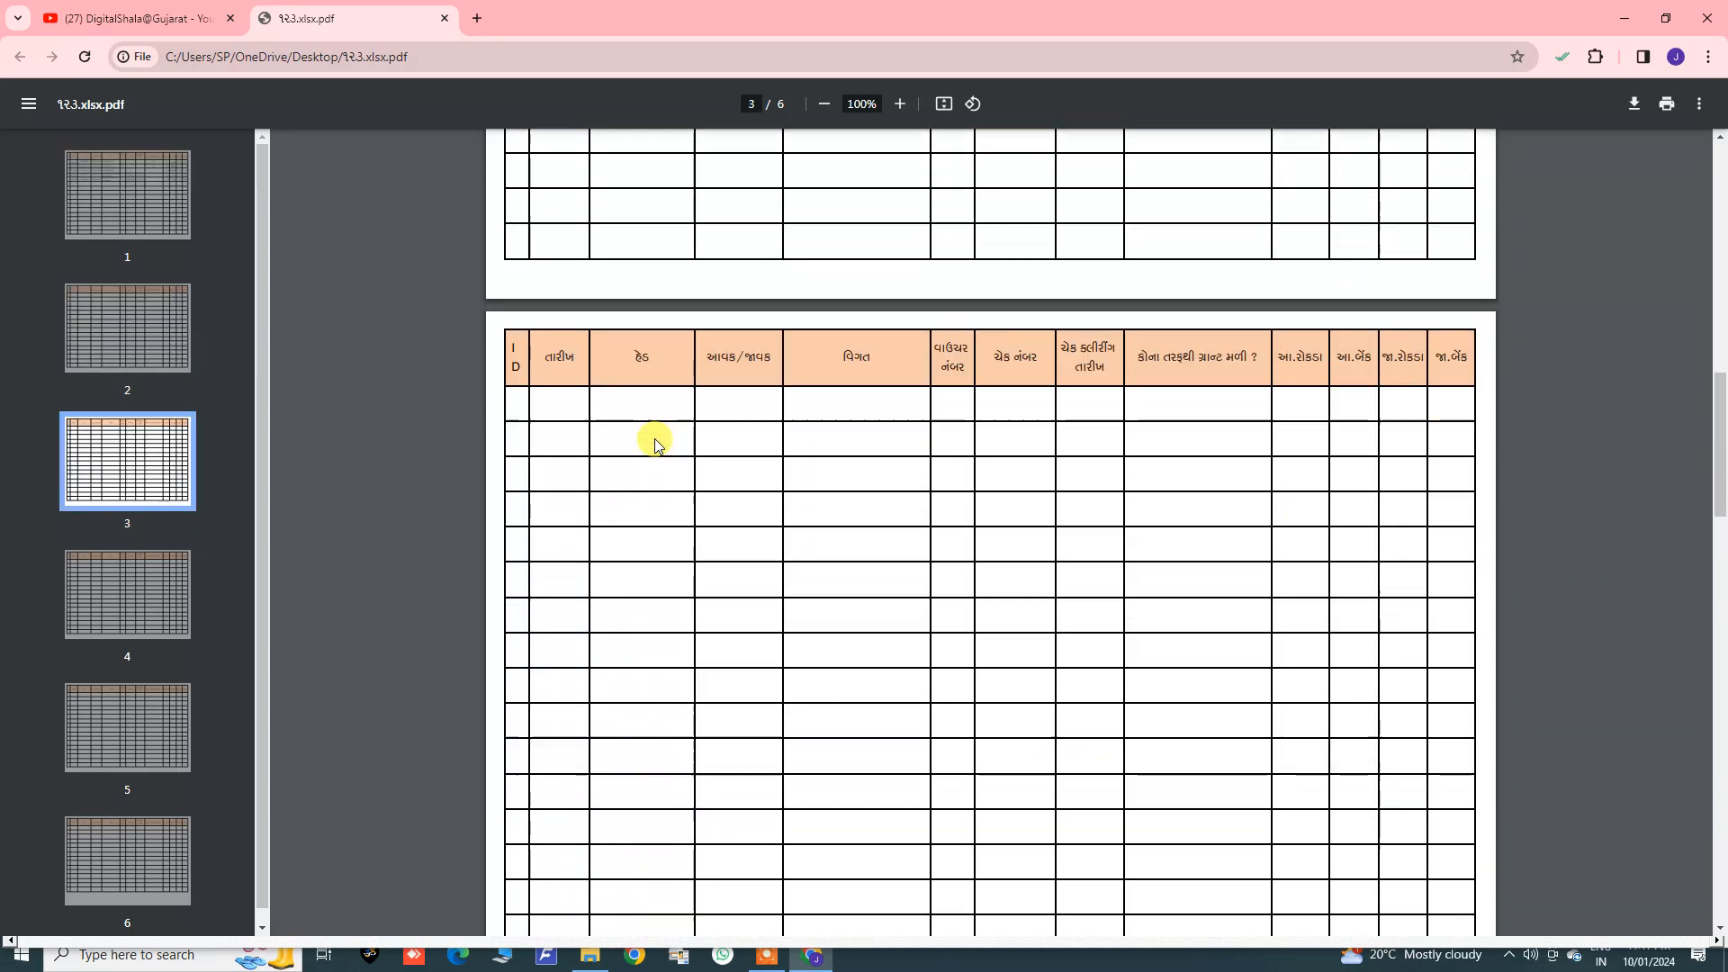
click(445, 18)
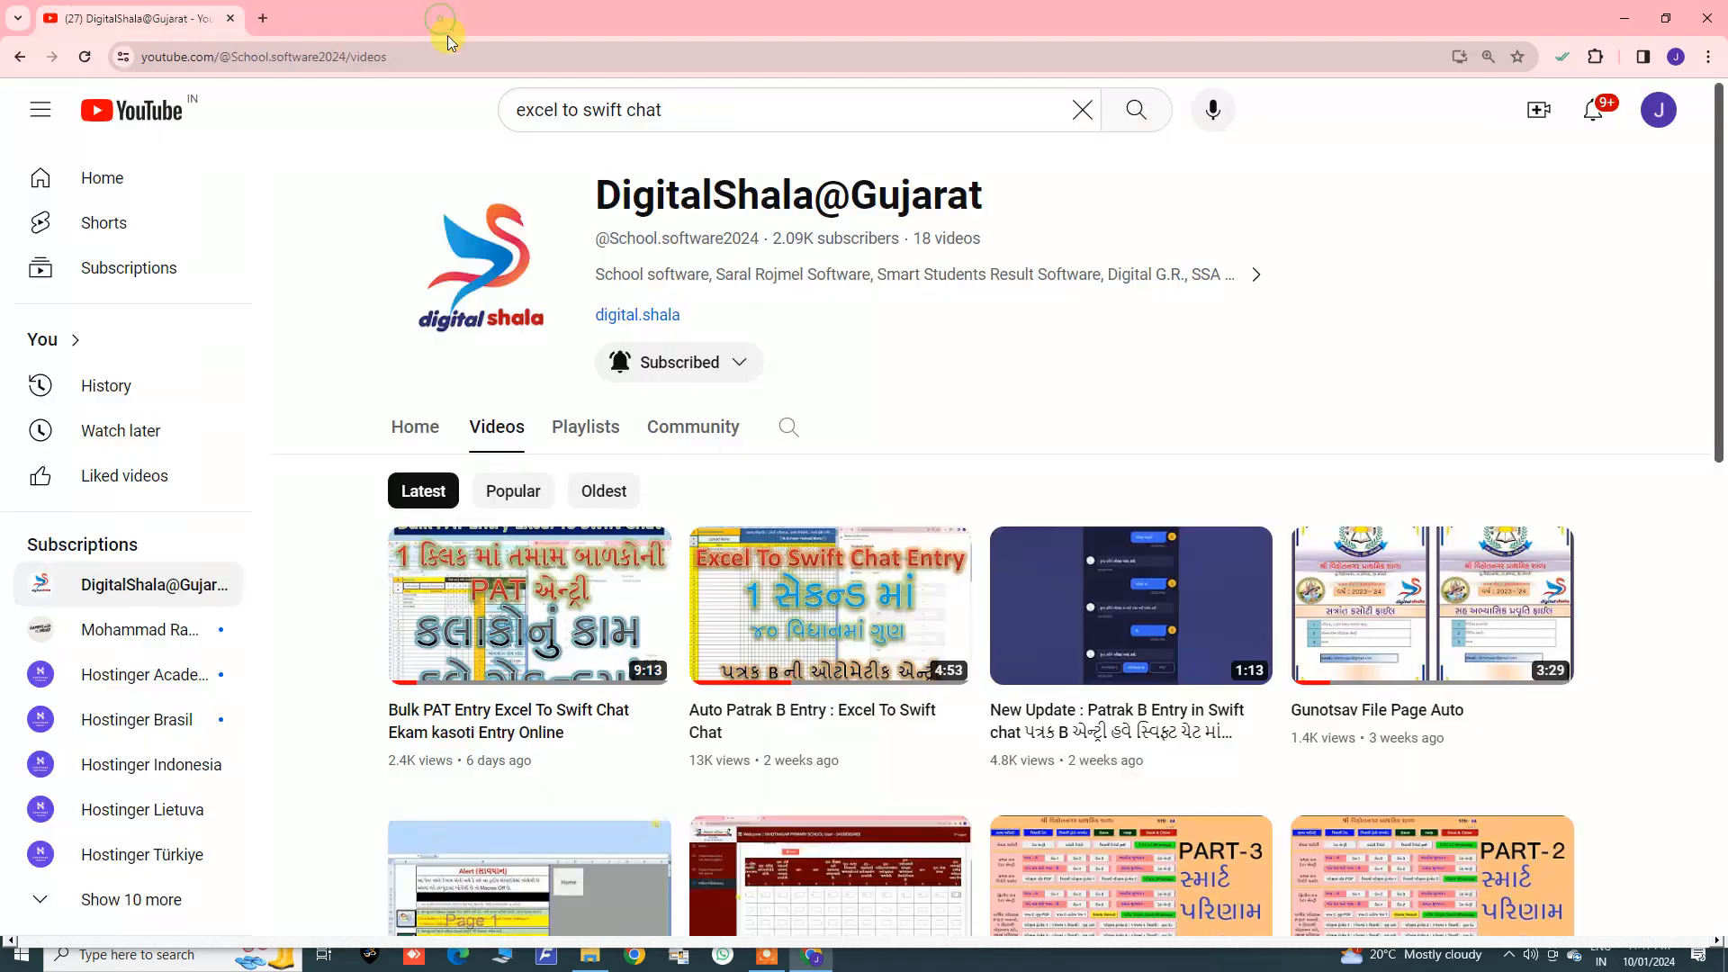
click(1625, 19)
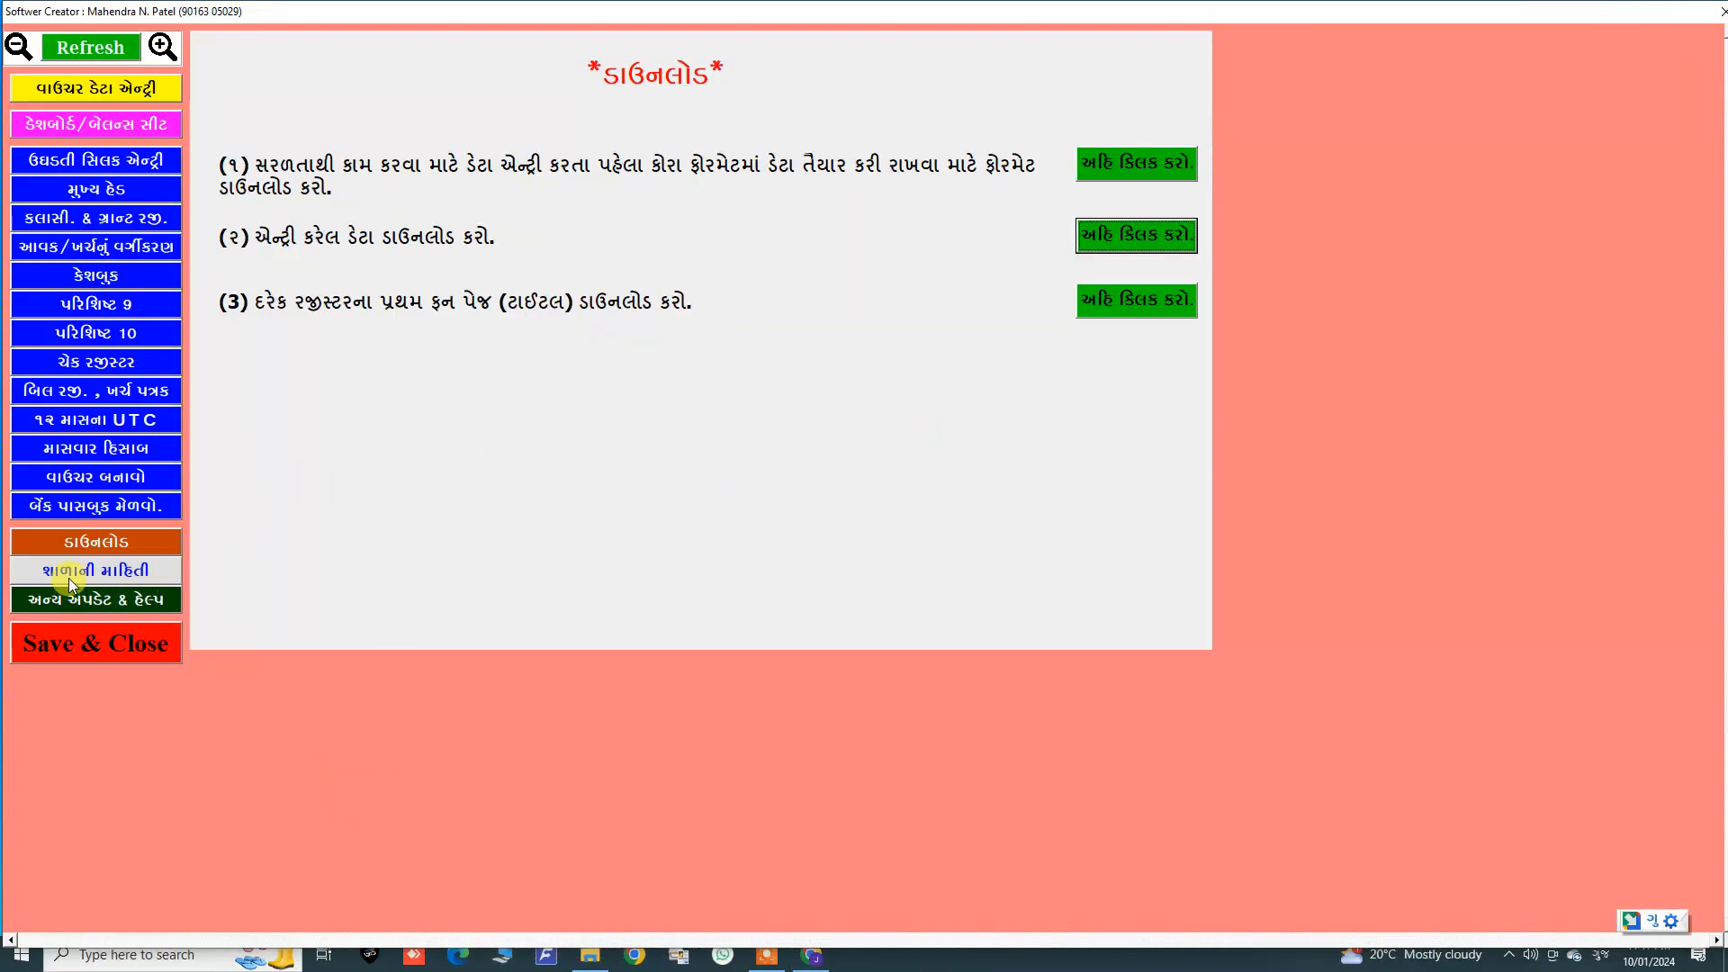
Step: Review the dashboard rows for each head's grants, expenses and closing balances
click(101, 121)
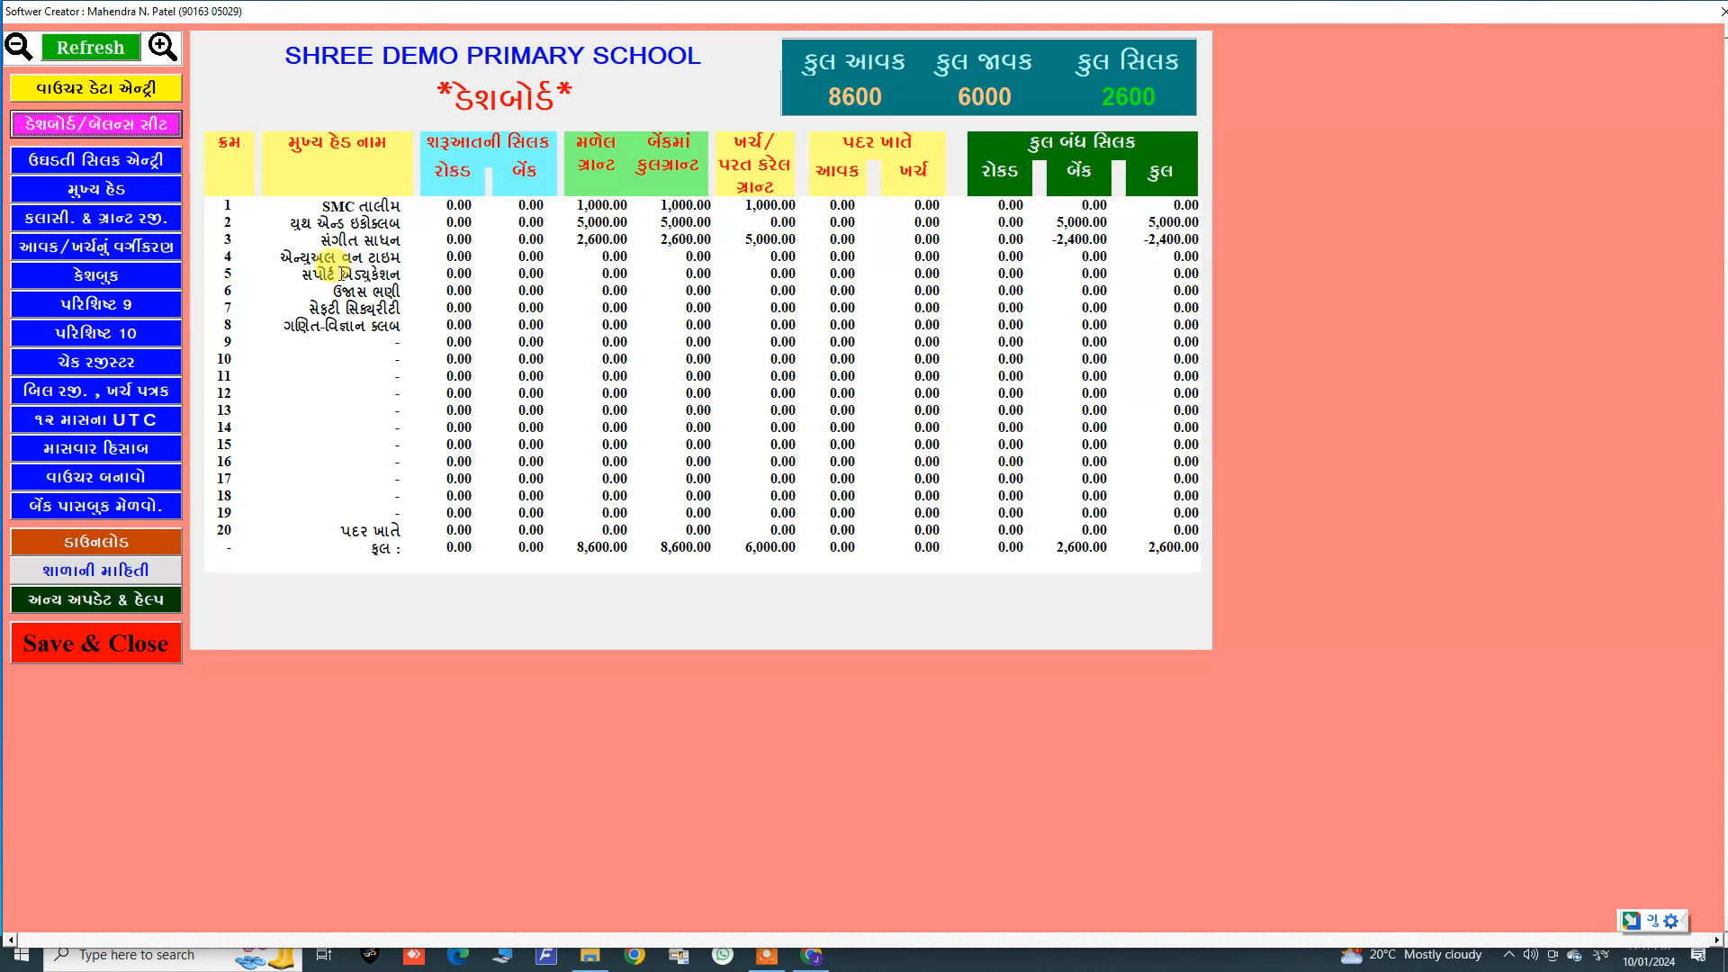
click(338, 271)
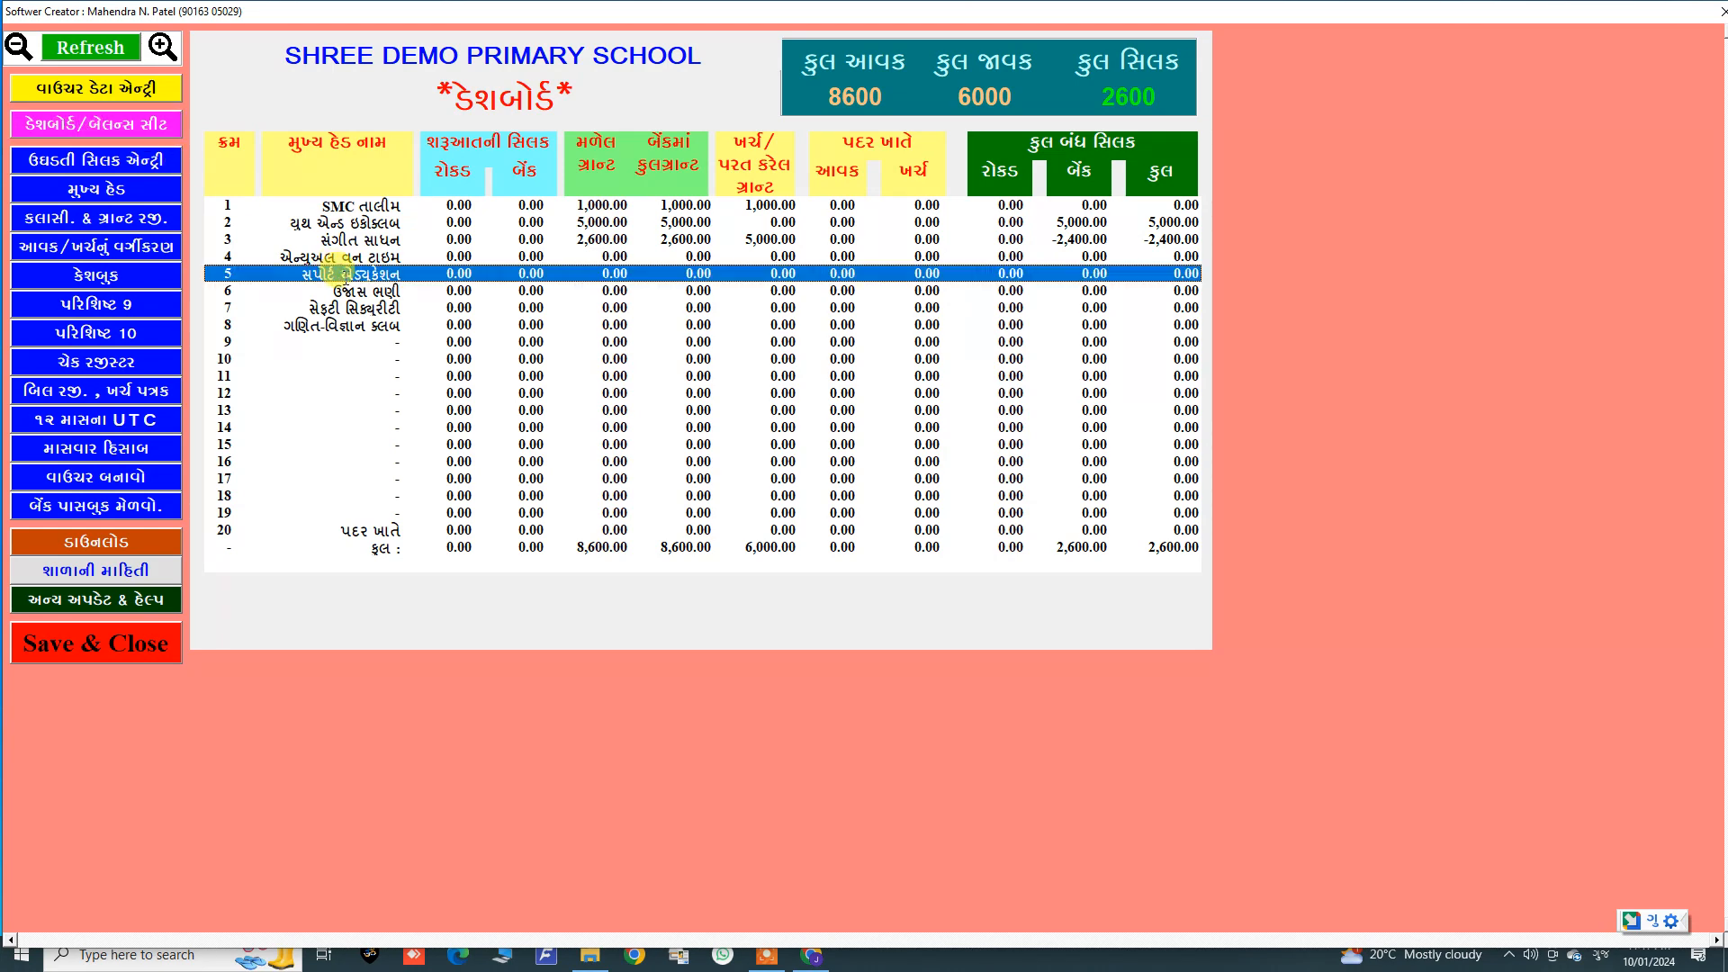
click(254, 205)
click(331, 237)
click(664, 206)
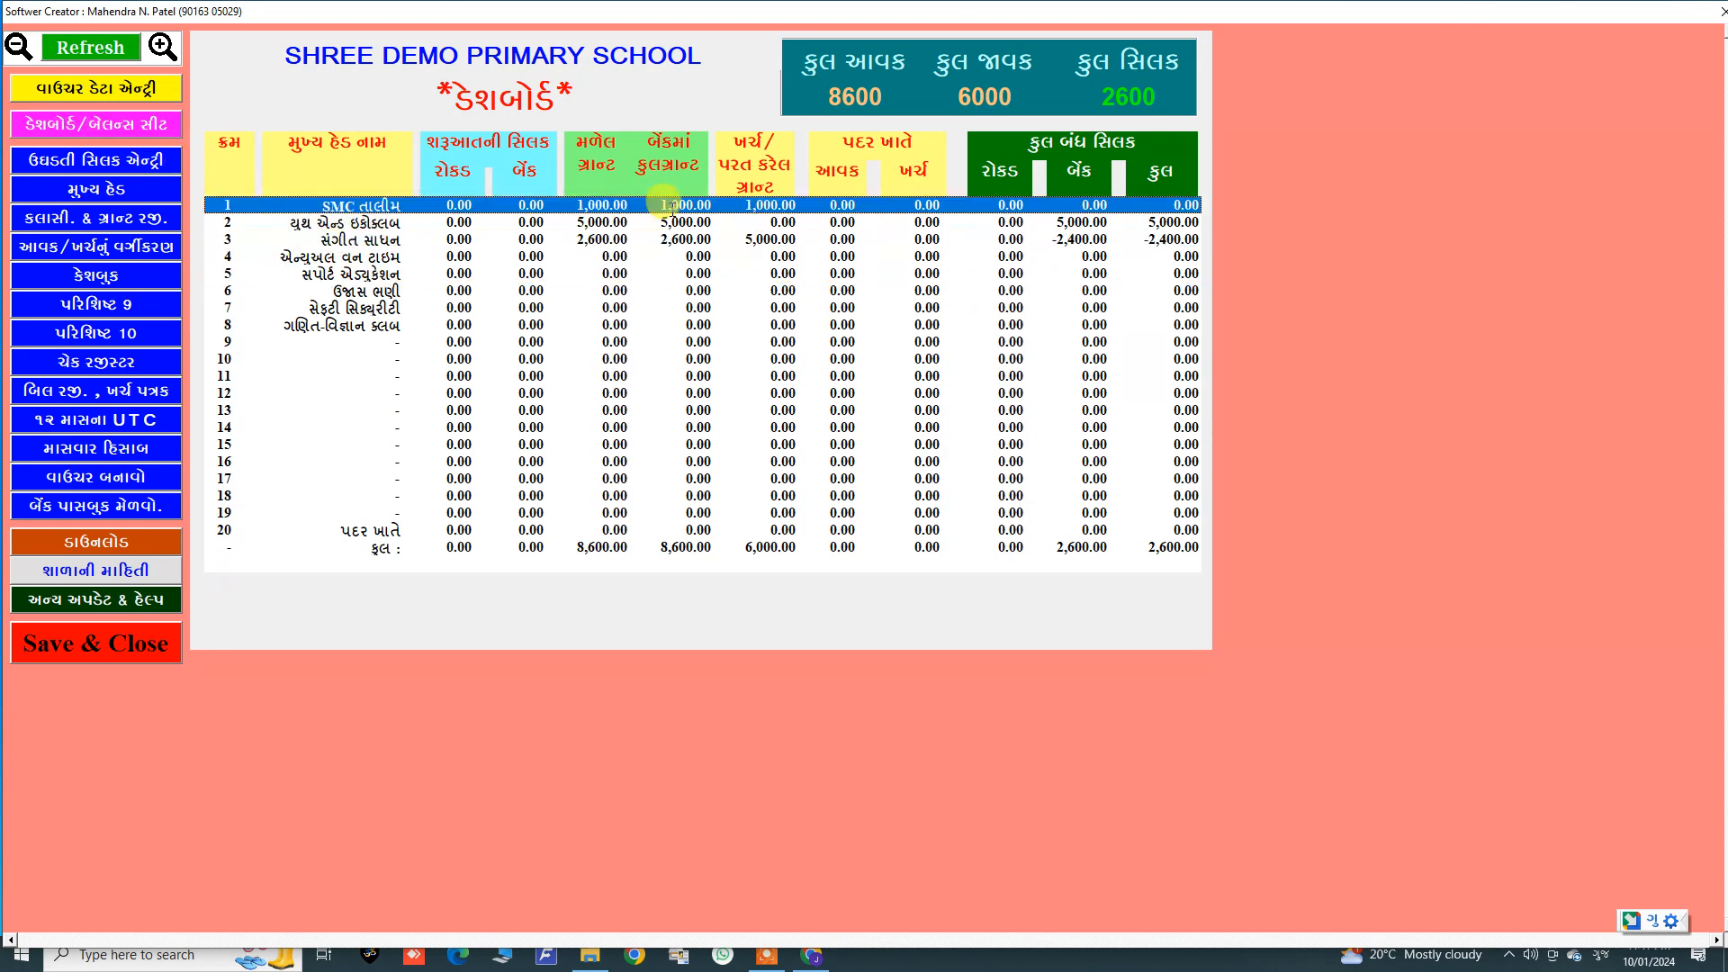
click(718, 223)
click(726, 240)
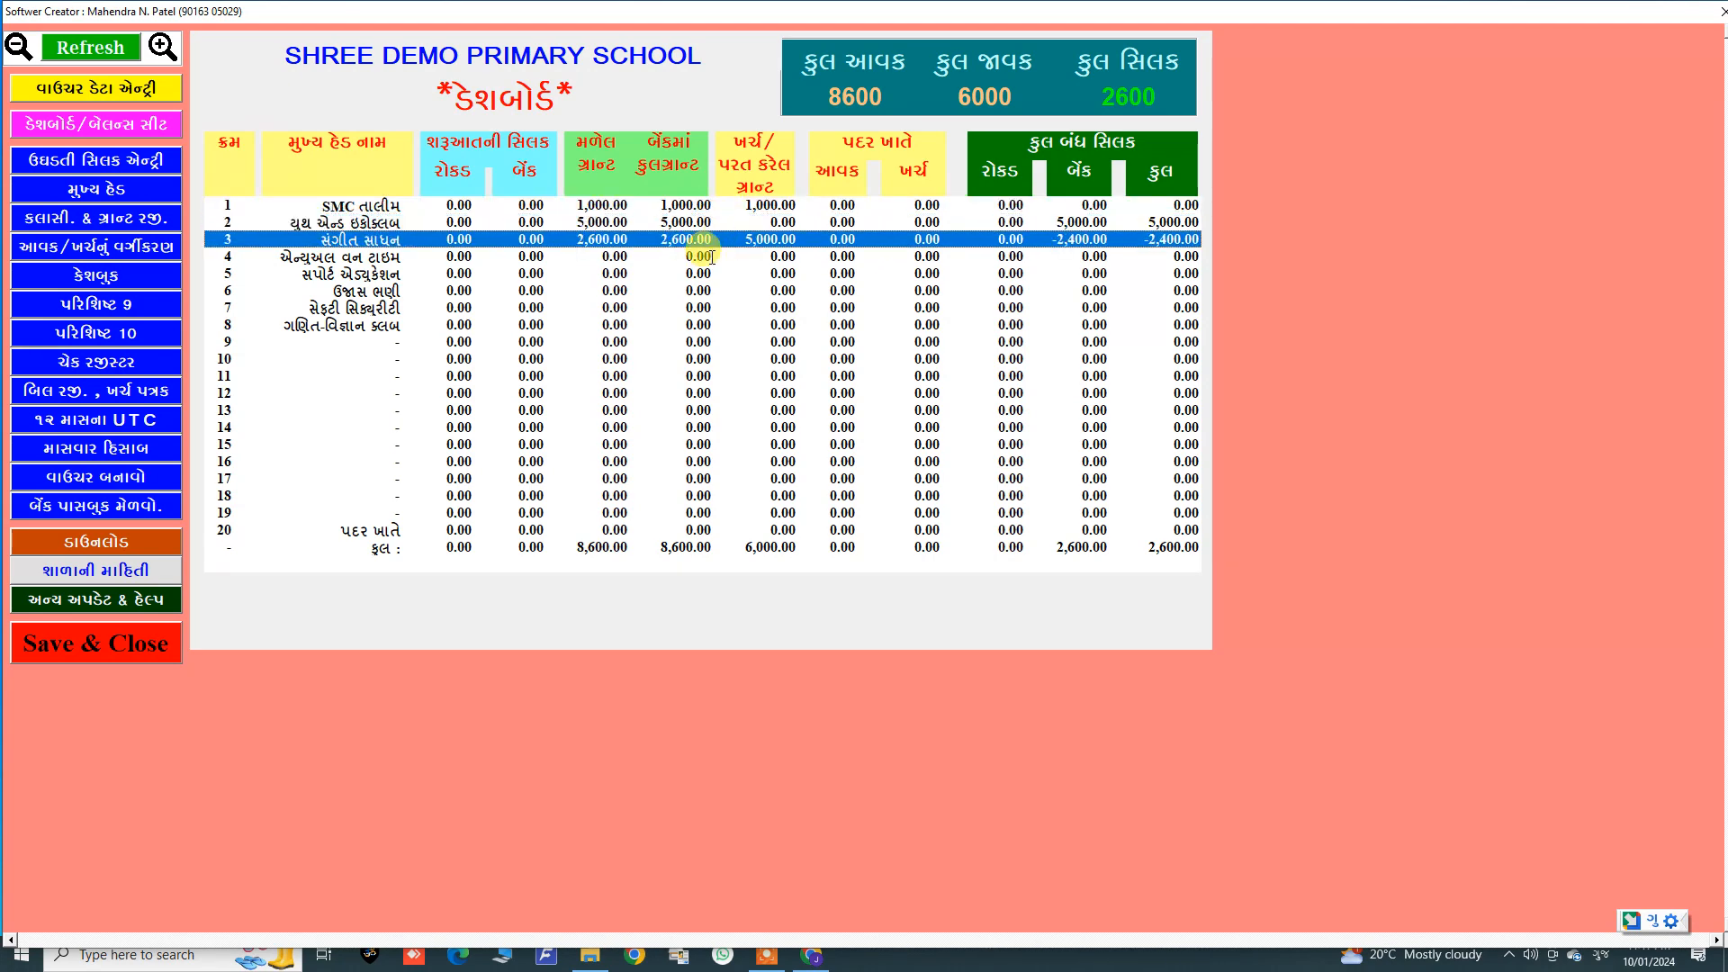
click(715, 256)
click(790, 203)
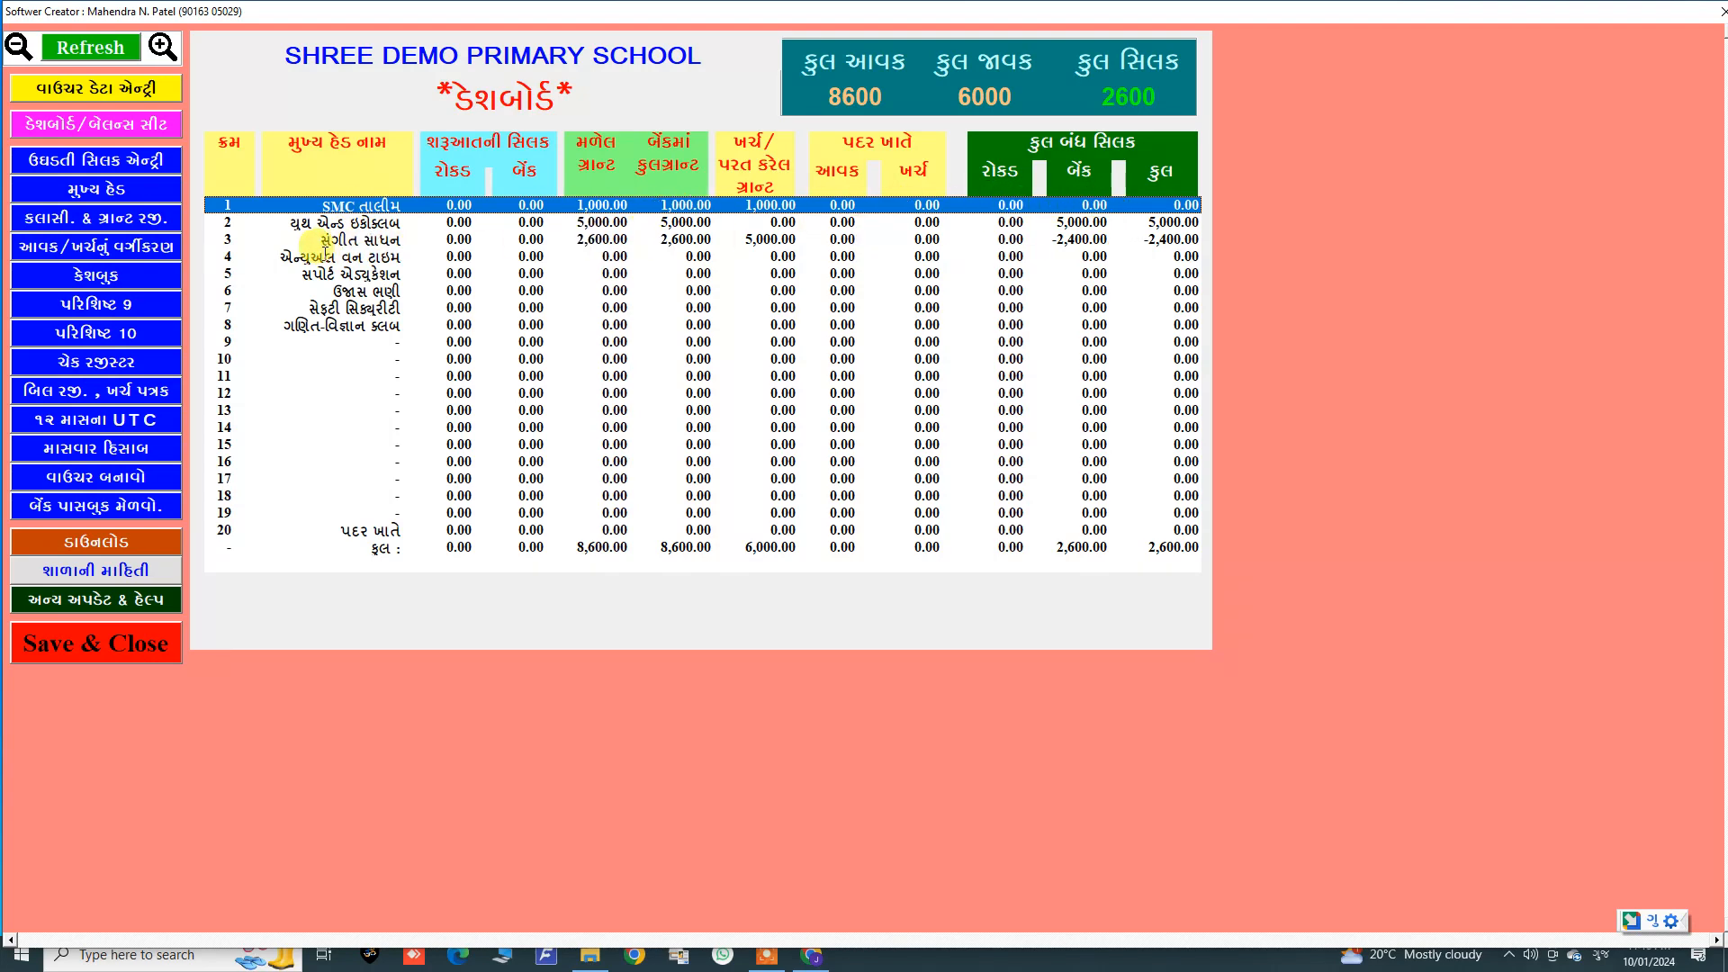
click(330, 240)
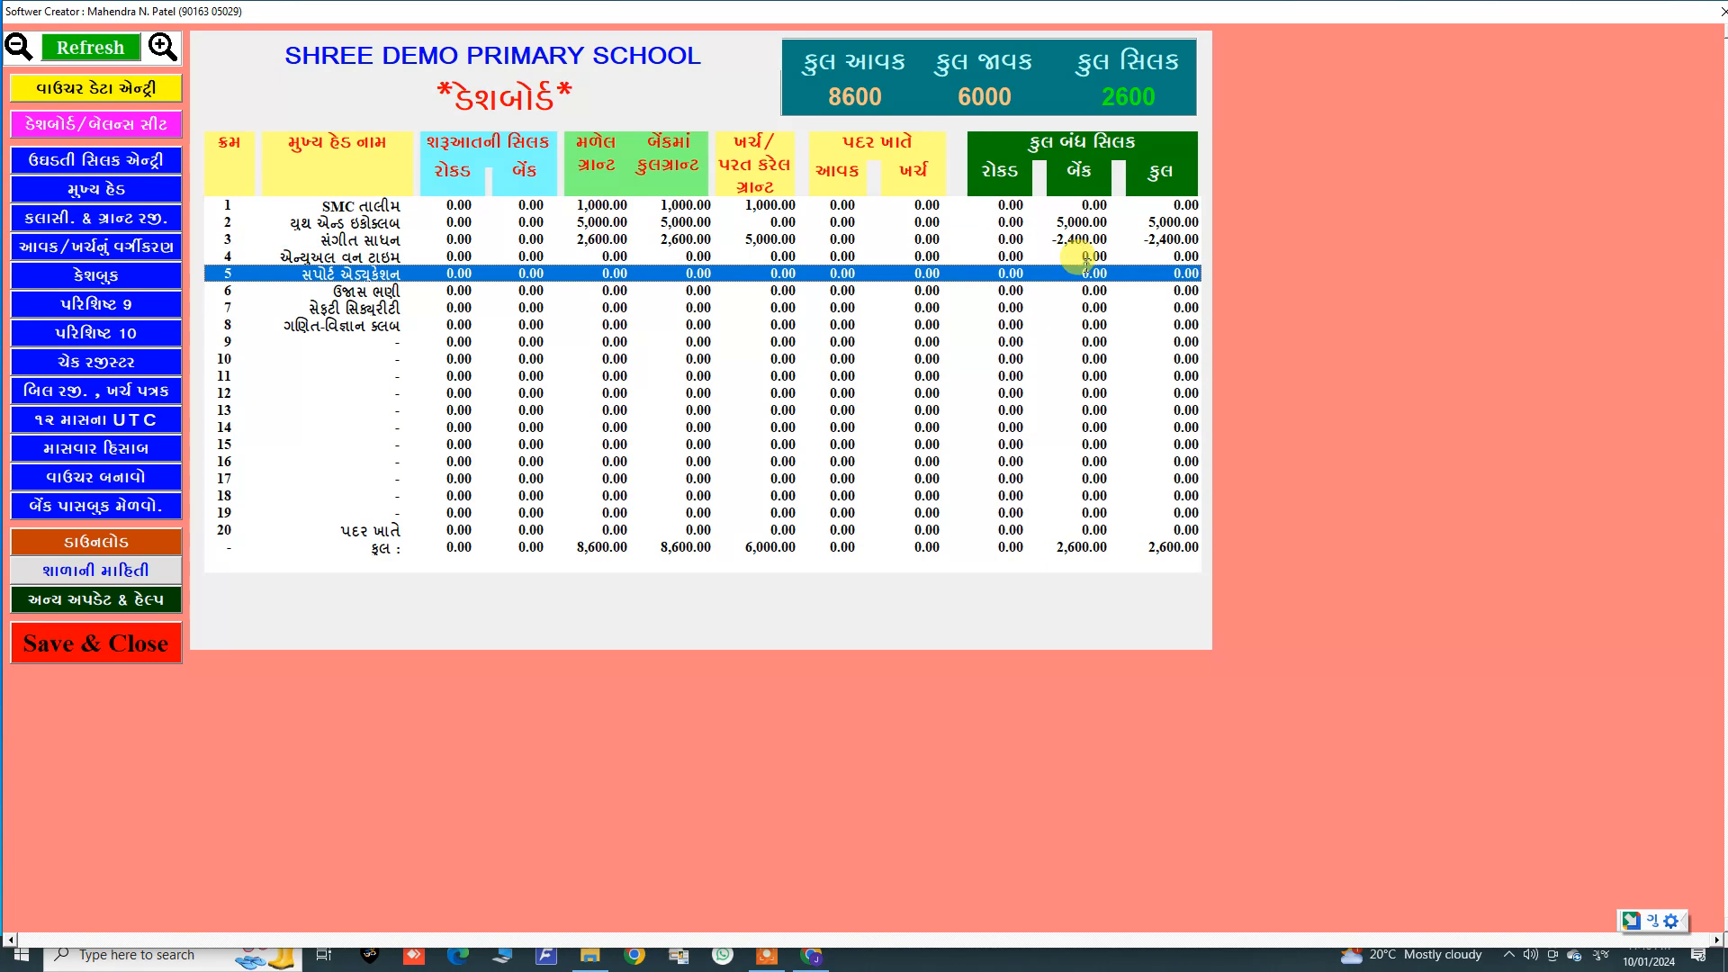
Step: In voucher data entry, change the fifth entry's head to યુથ એન્ડ ઈકોક્લબ
click(142, 94)
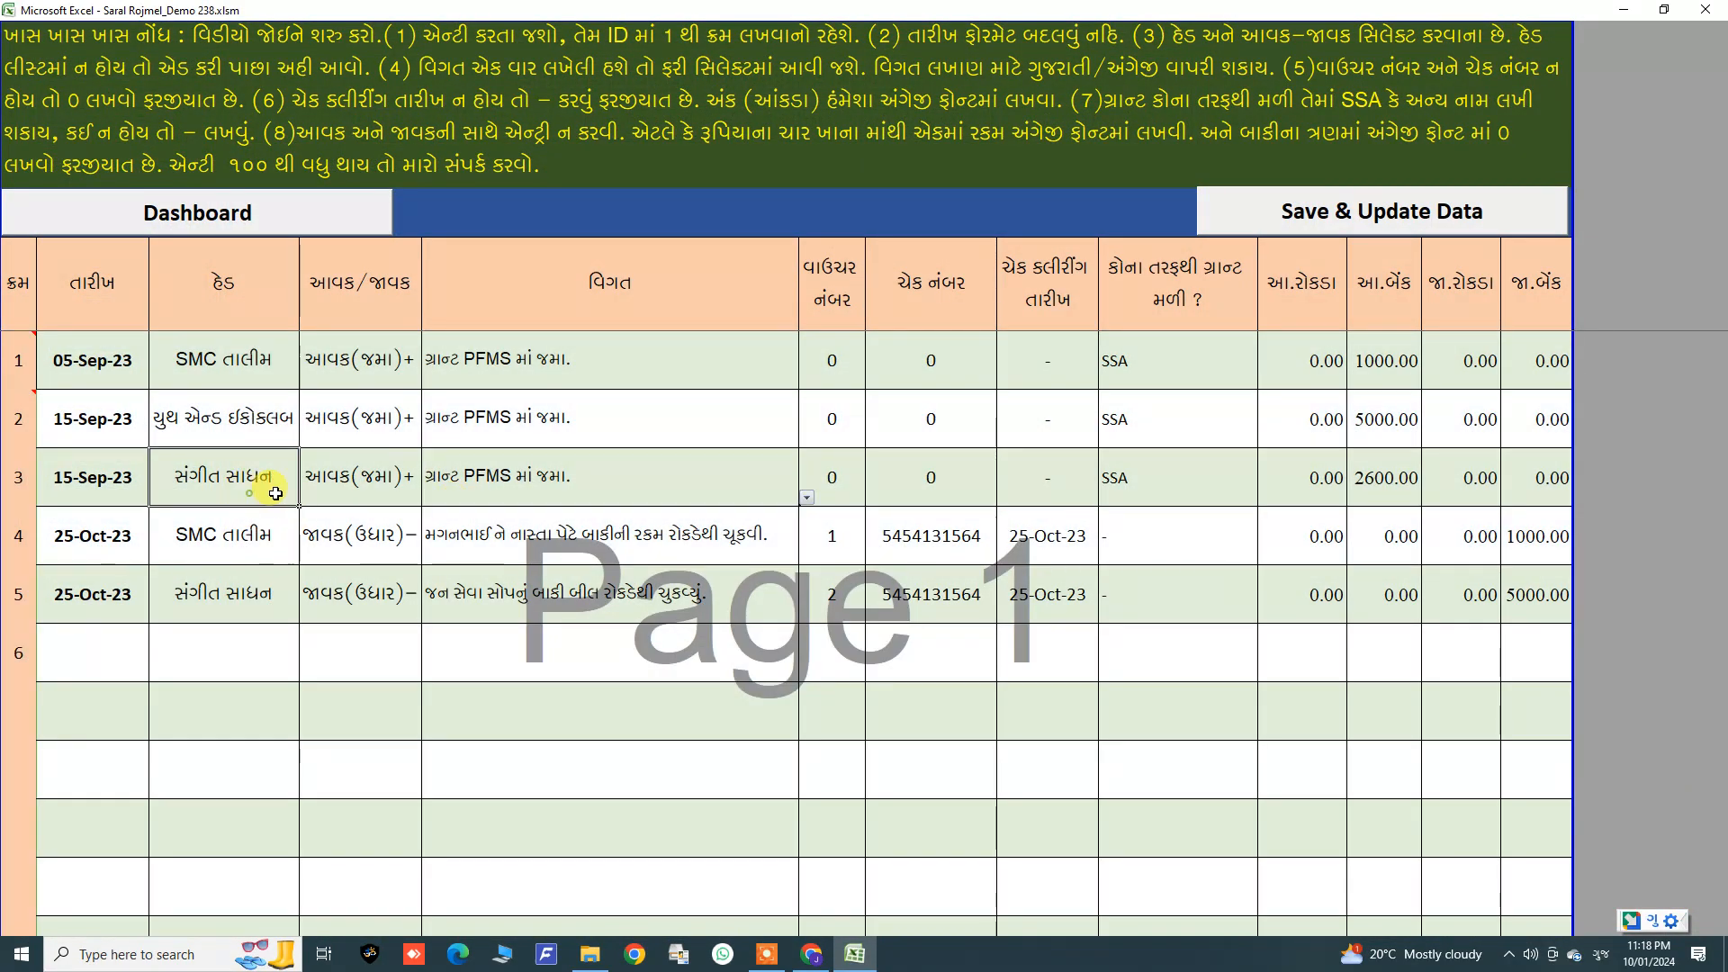
click(441, 487)
drag(118, 475, 1515, 500)
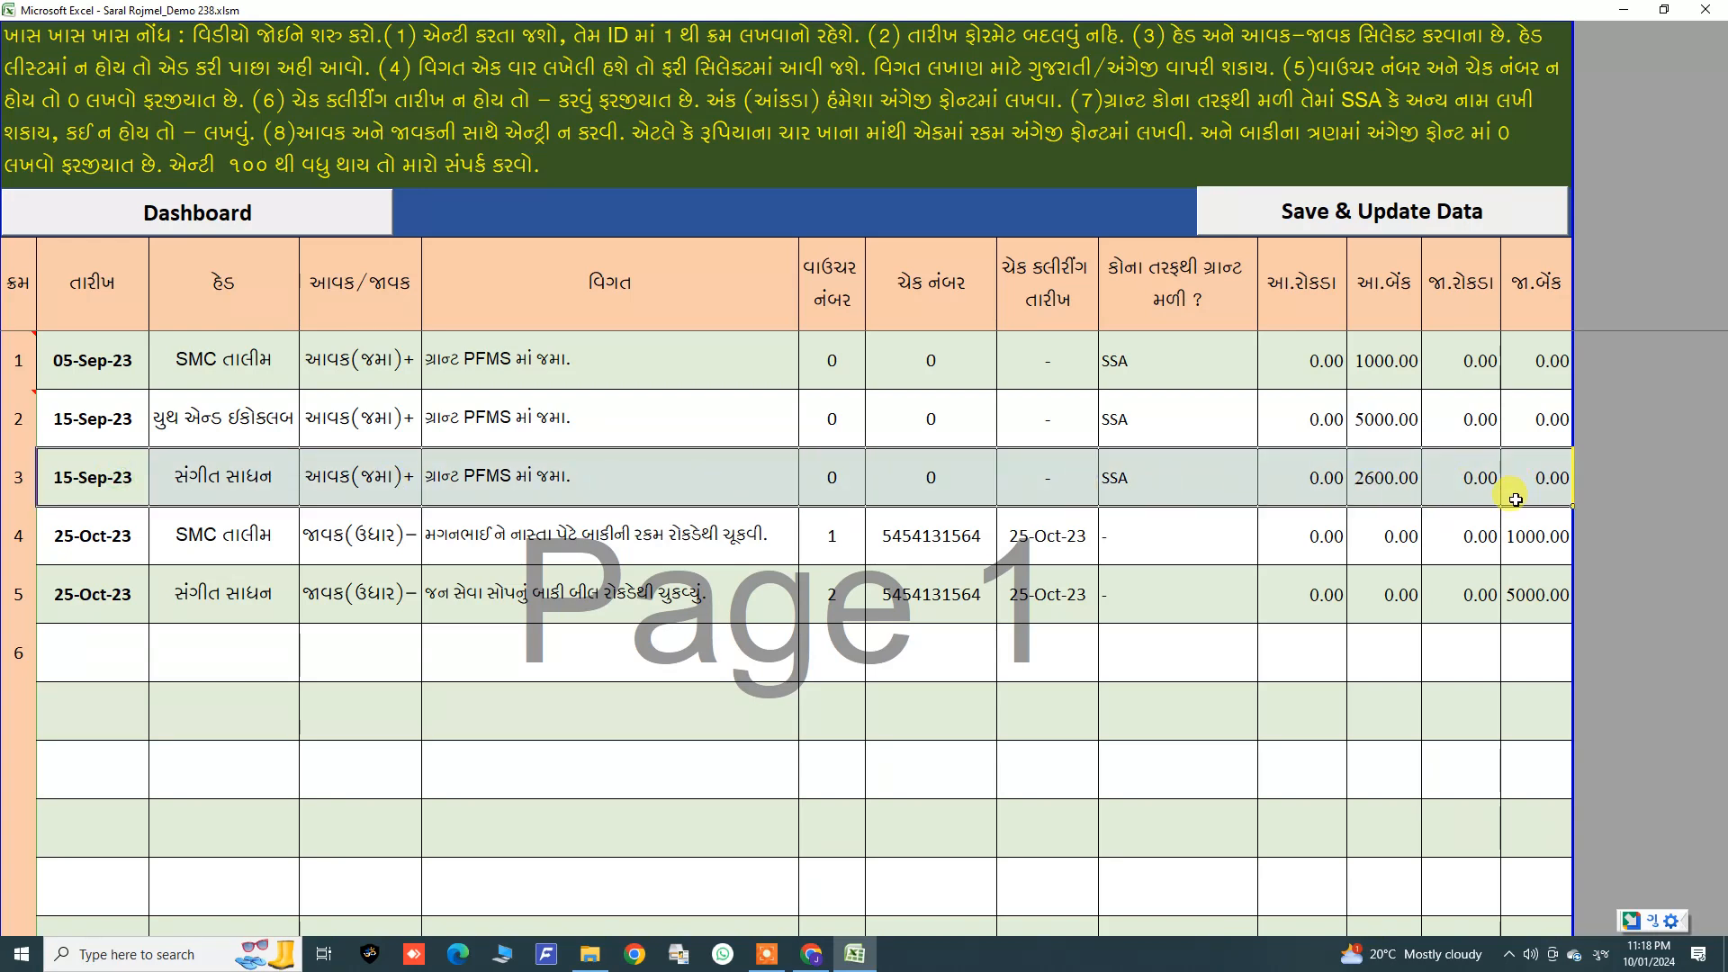
drag(187, 589, 1514, 608)
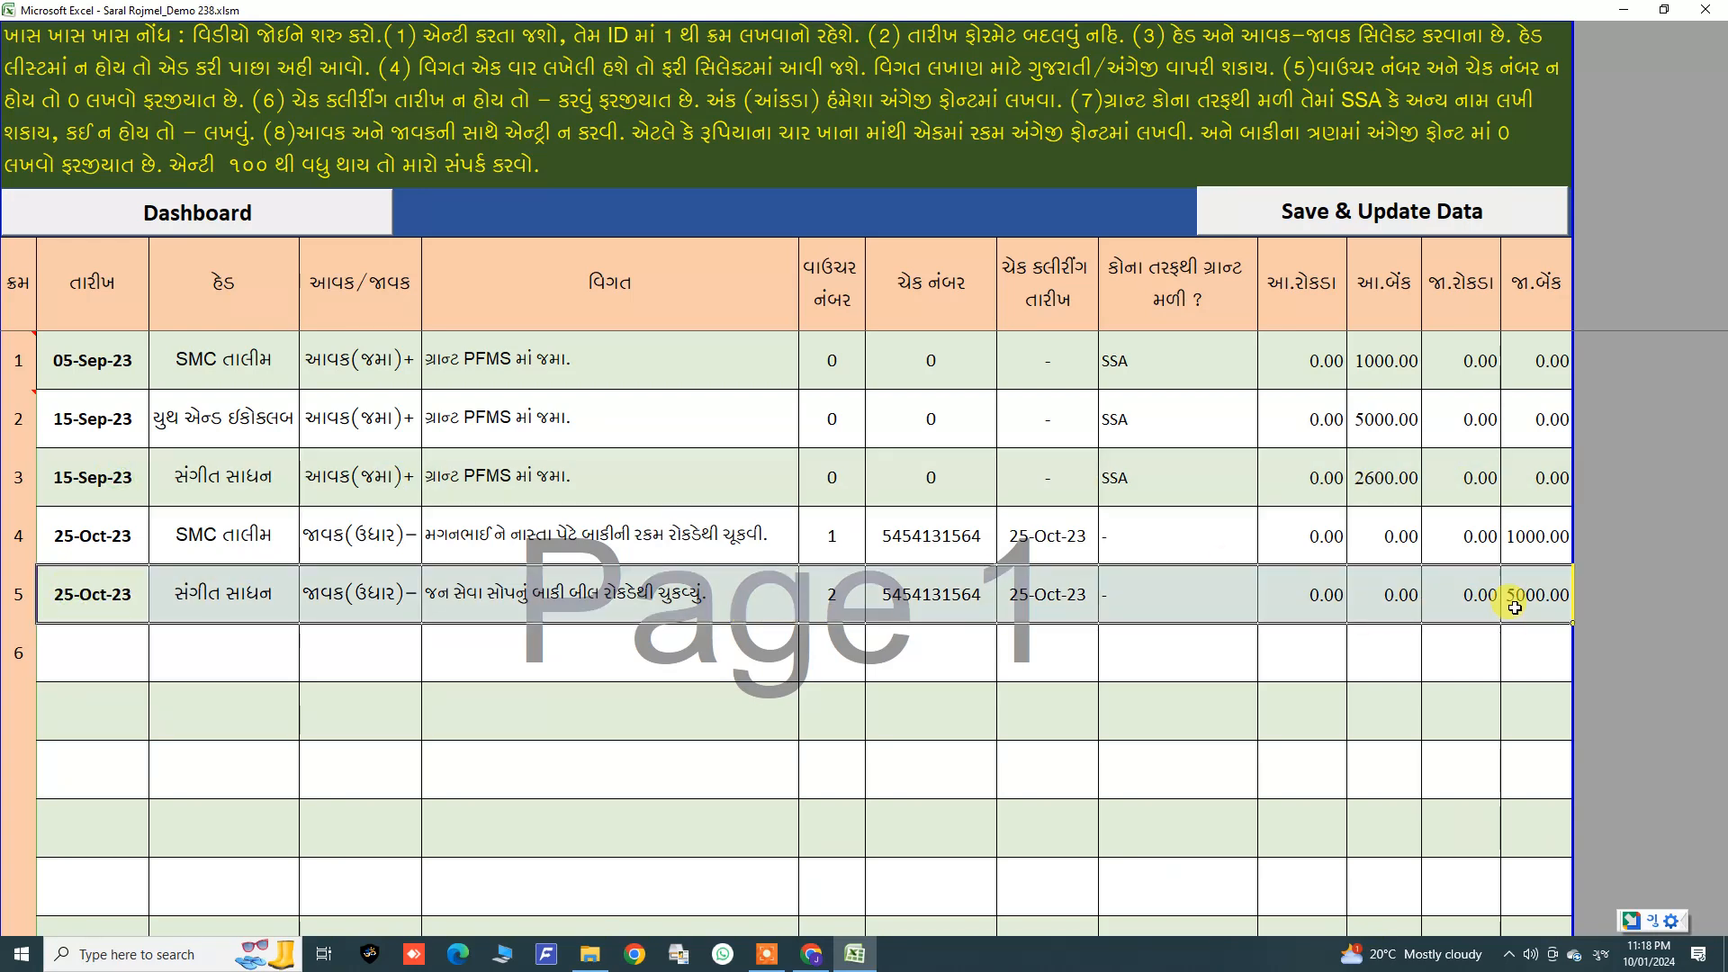
click(246, 585)
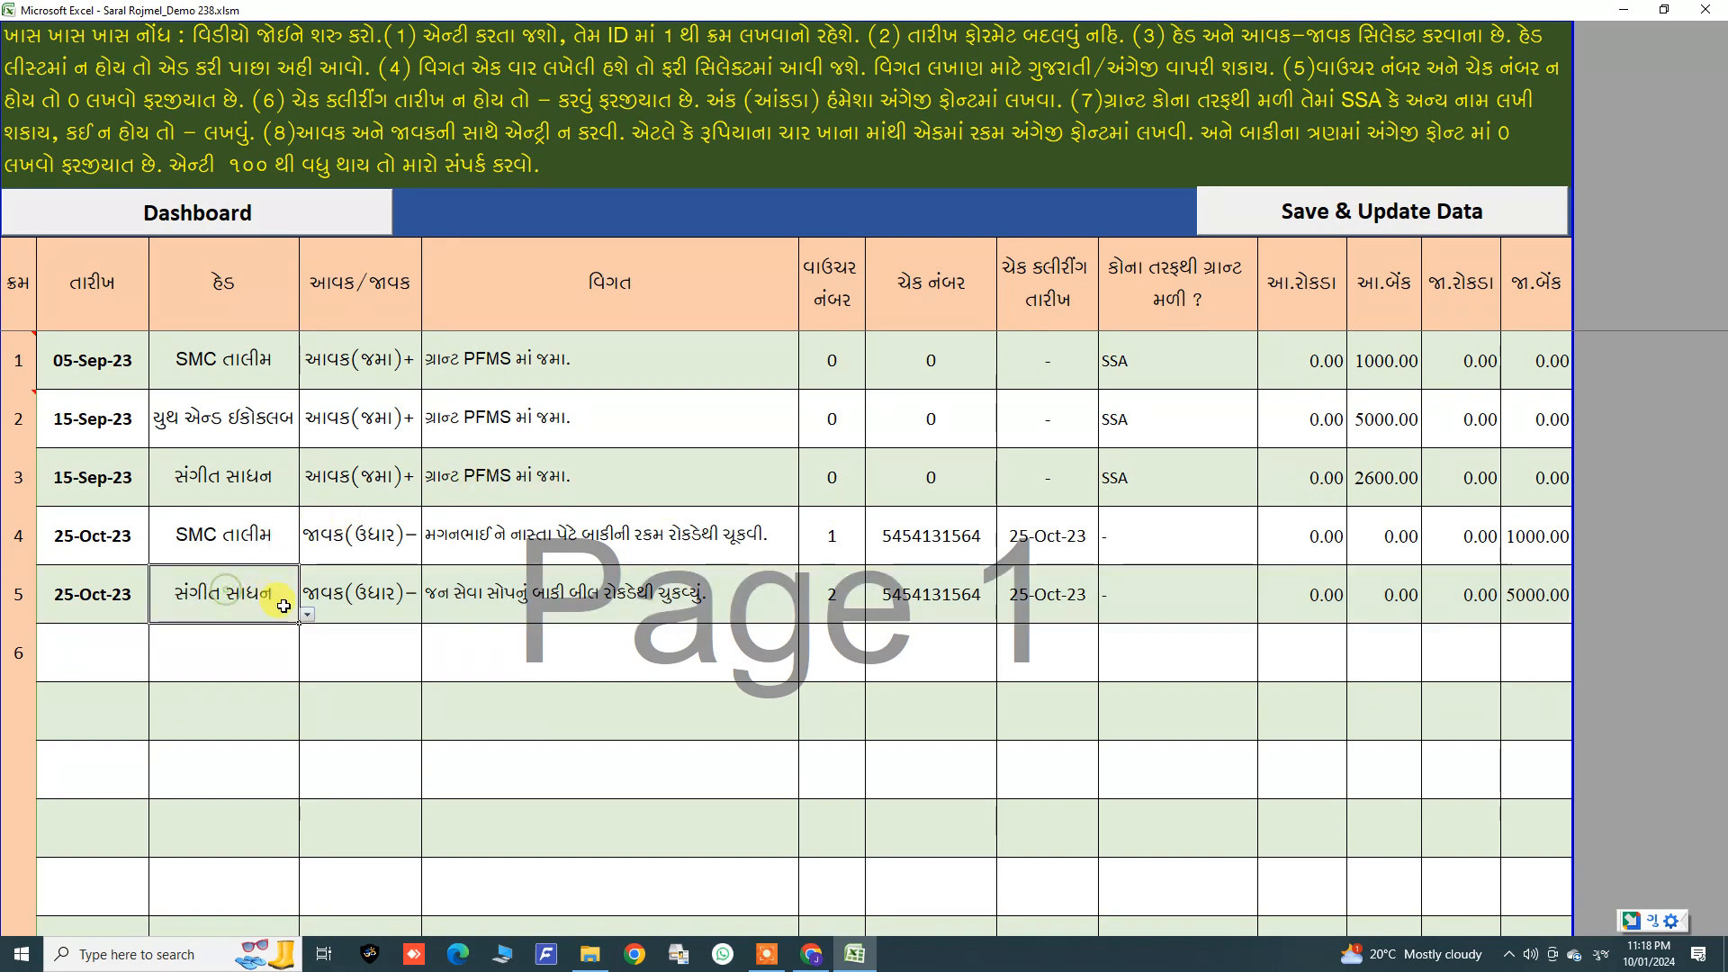
click(306, 613)
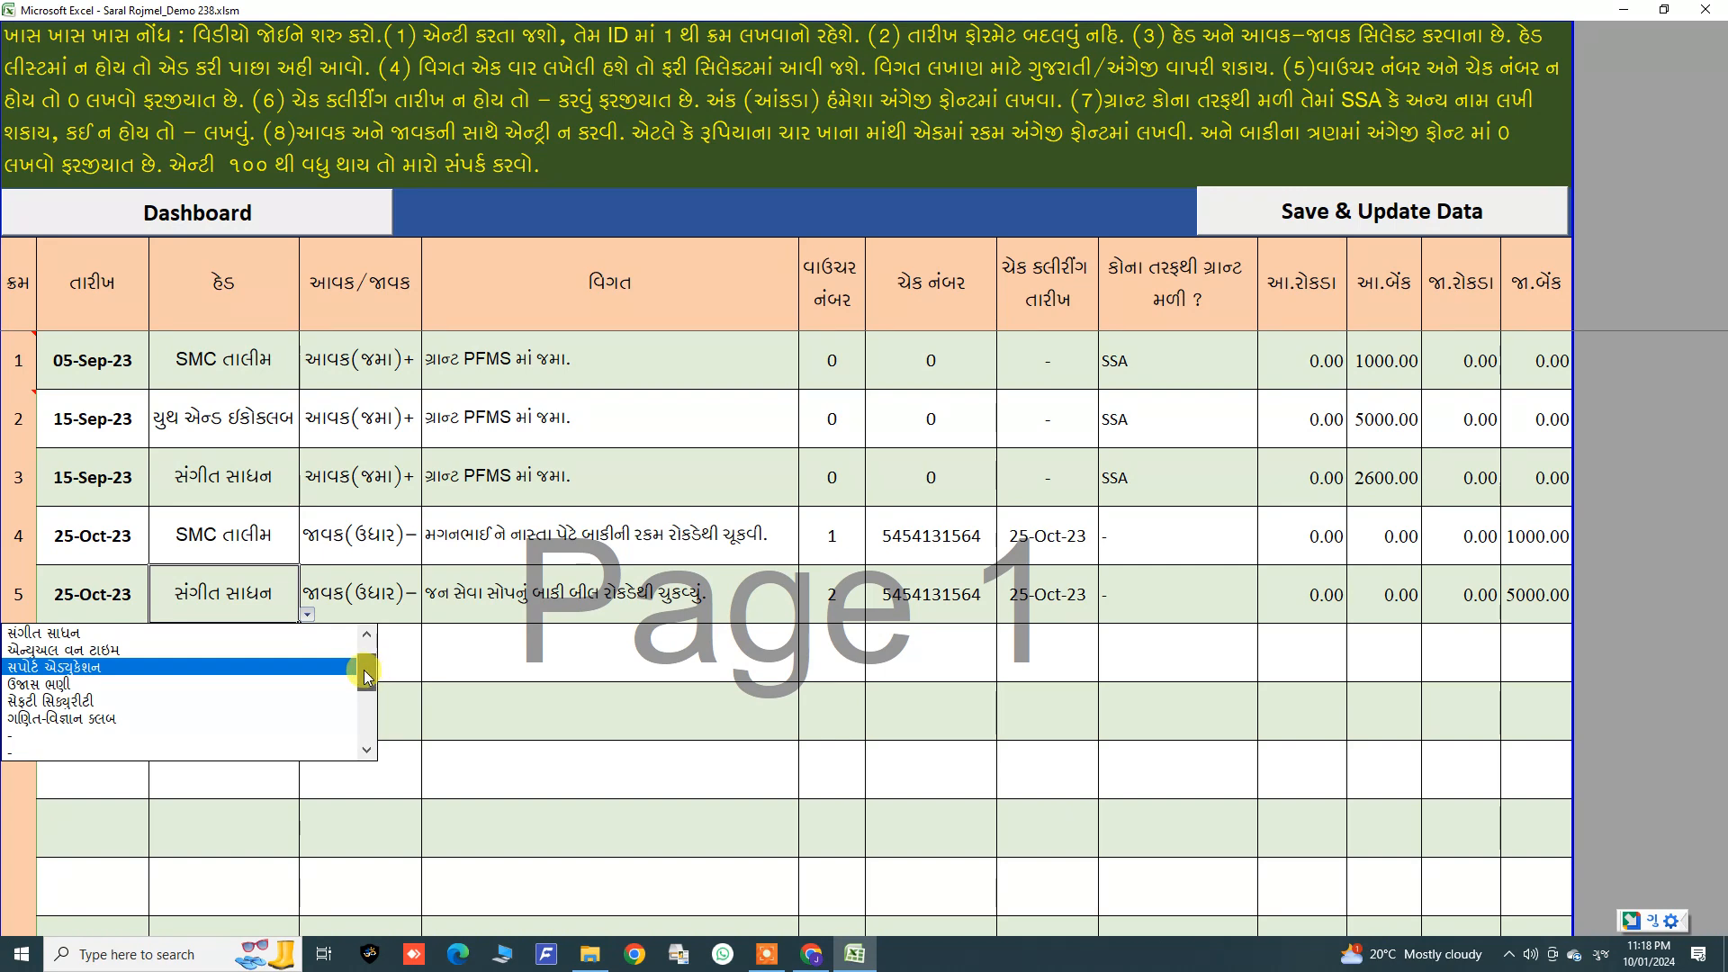
scroll(360, 666, up, 3)
click(142, 652)
key(Return)
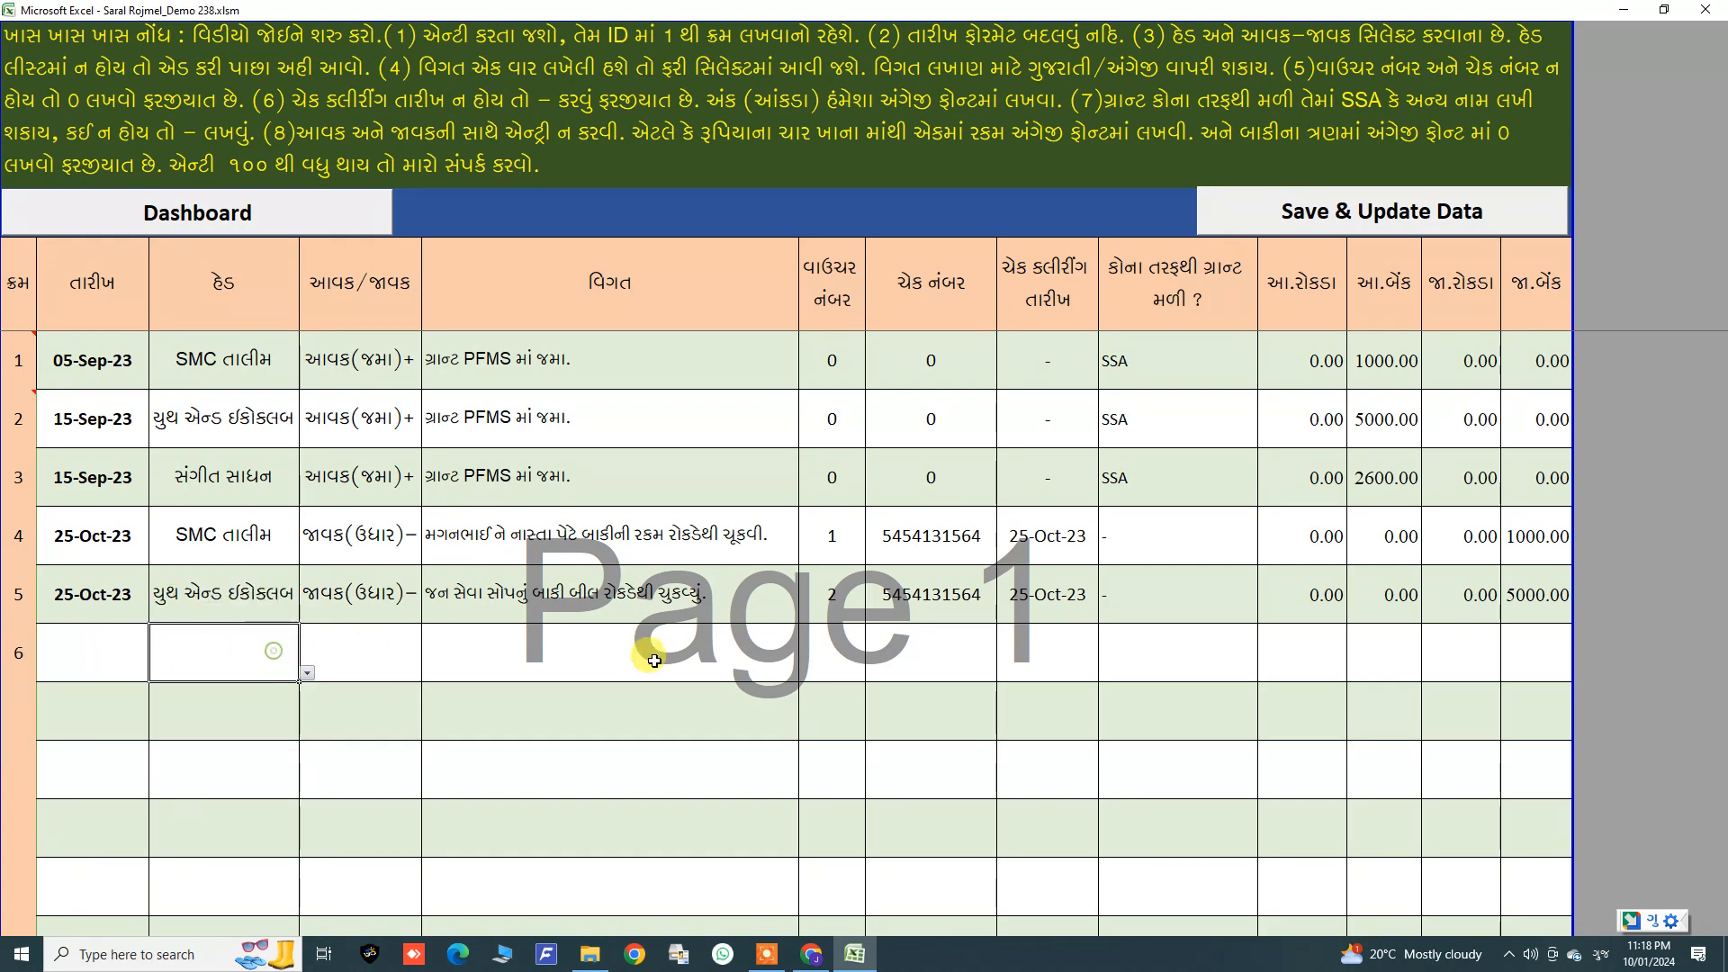
Step: Save and update the edited voucher data, acknowledge the confirmation, and return to the main form
click(1374, 225)
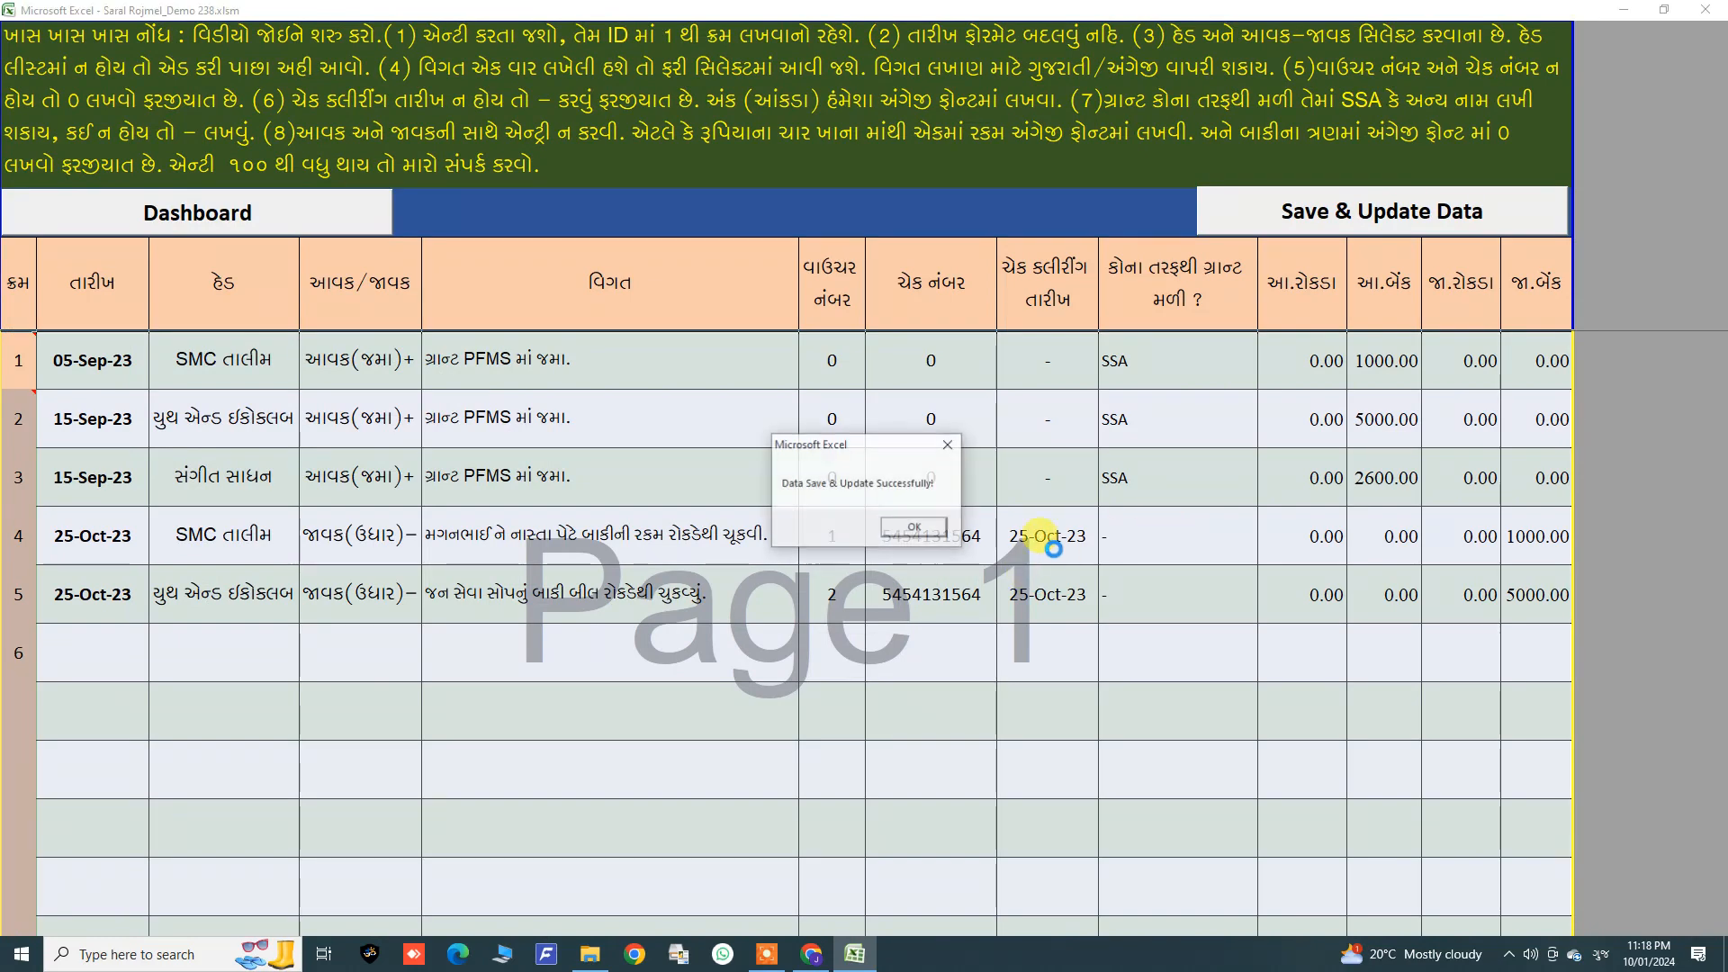
click(926, 532)
click(302, 216)
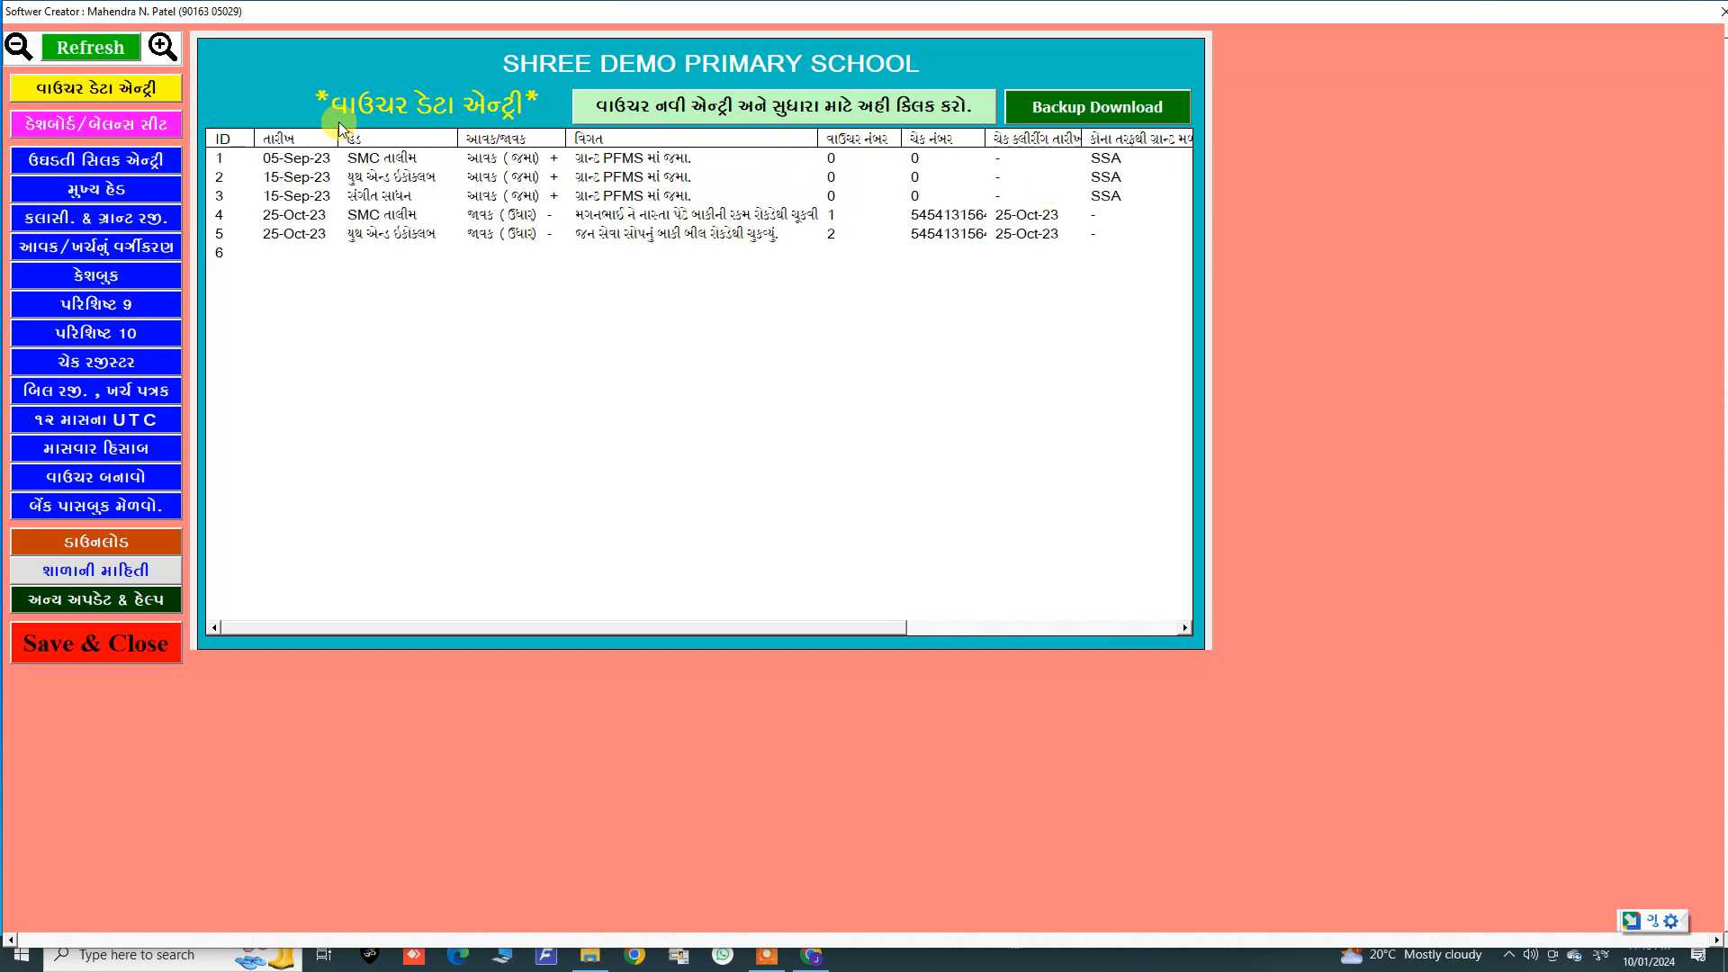
Step: Open the dashboard and review the row for the third head
click(144, 125)
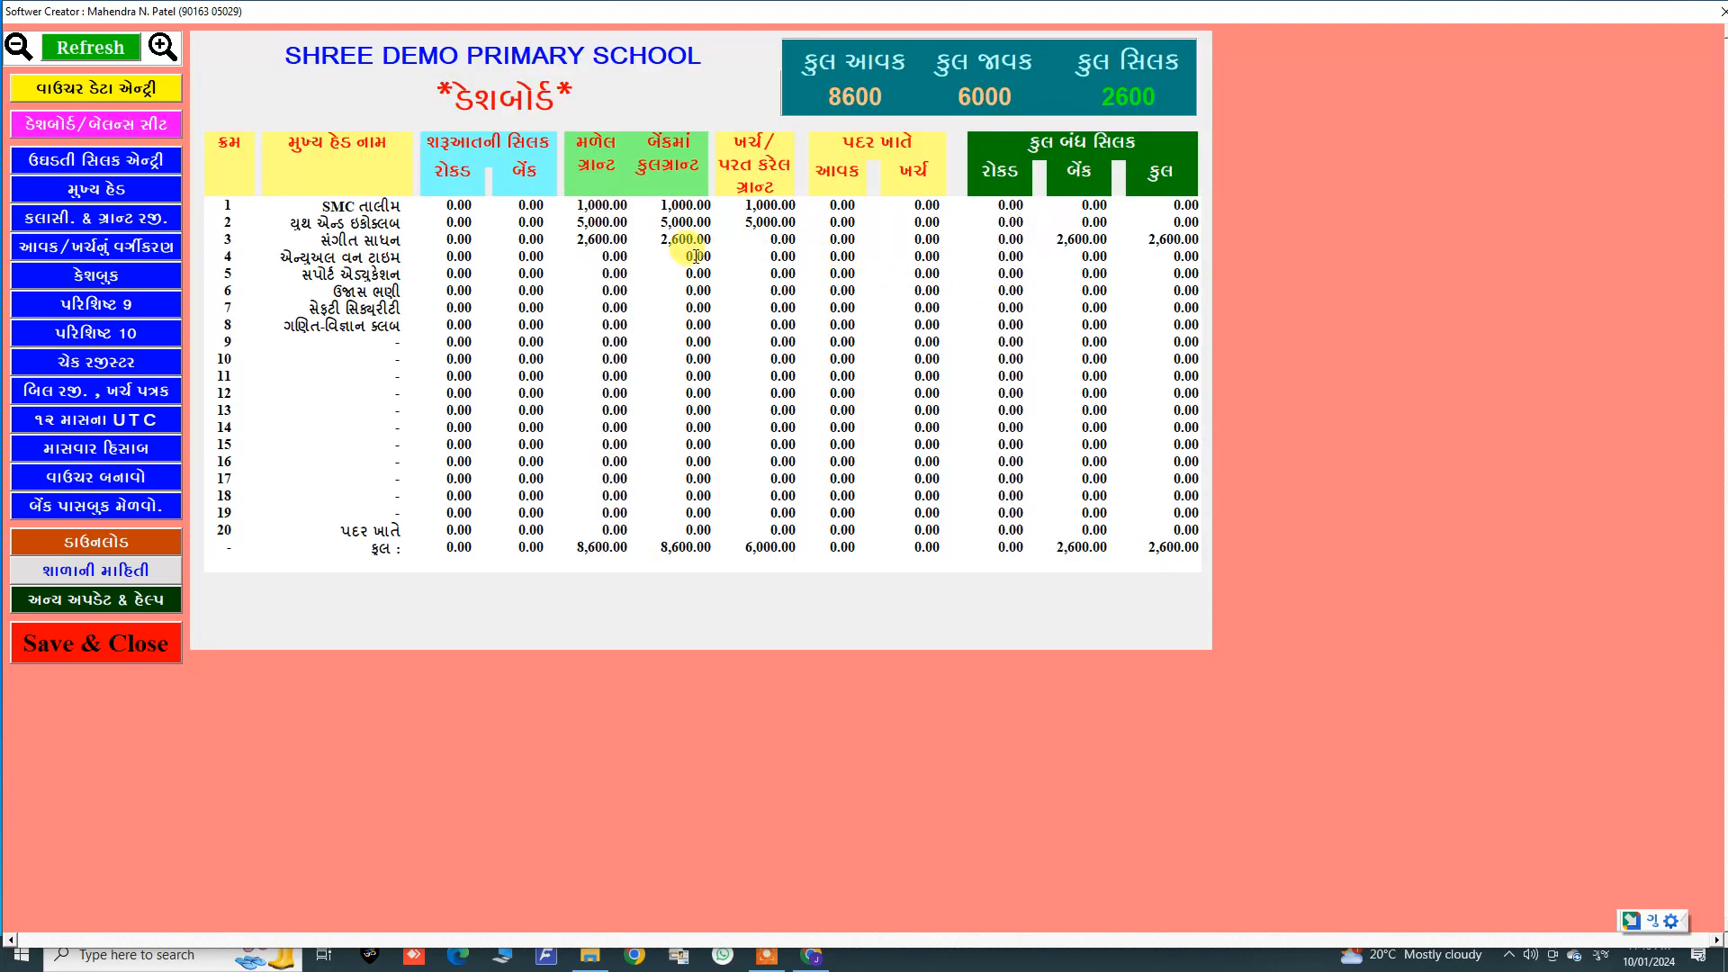
click(249, 241)
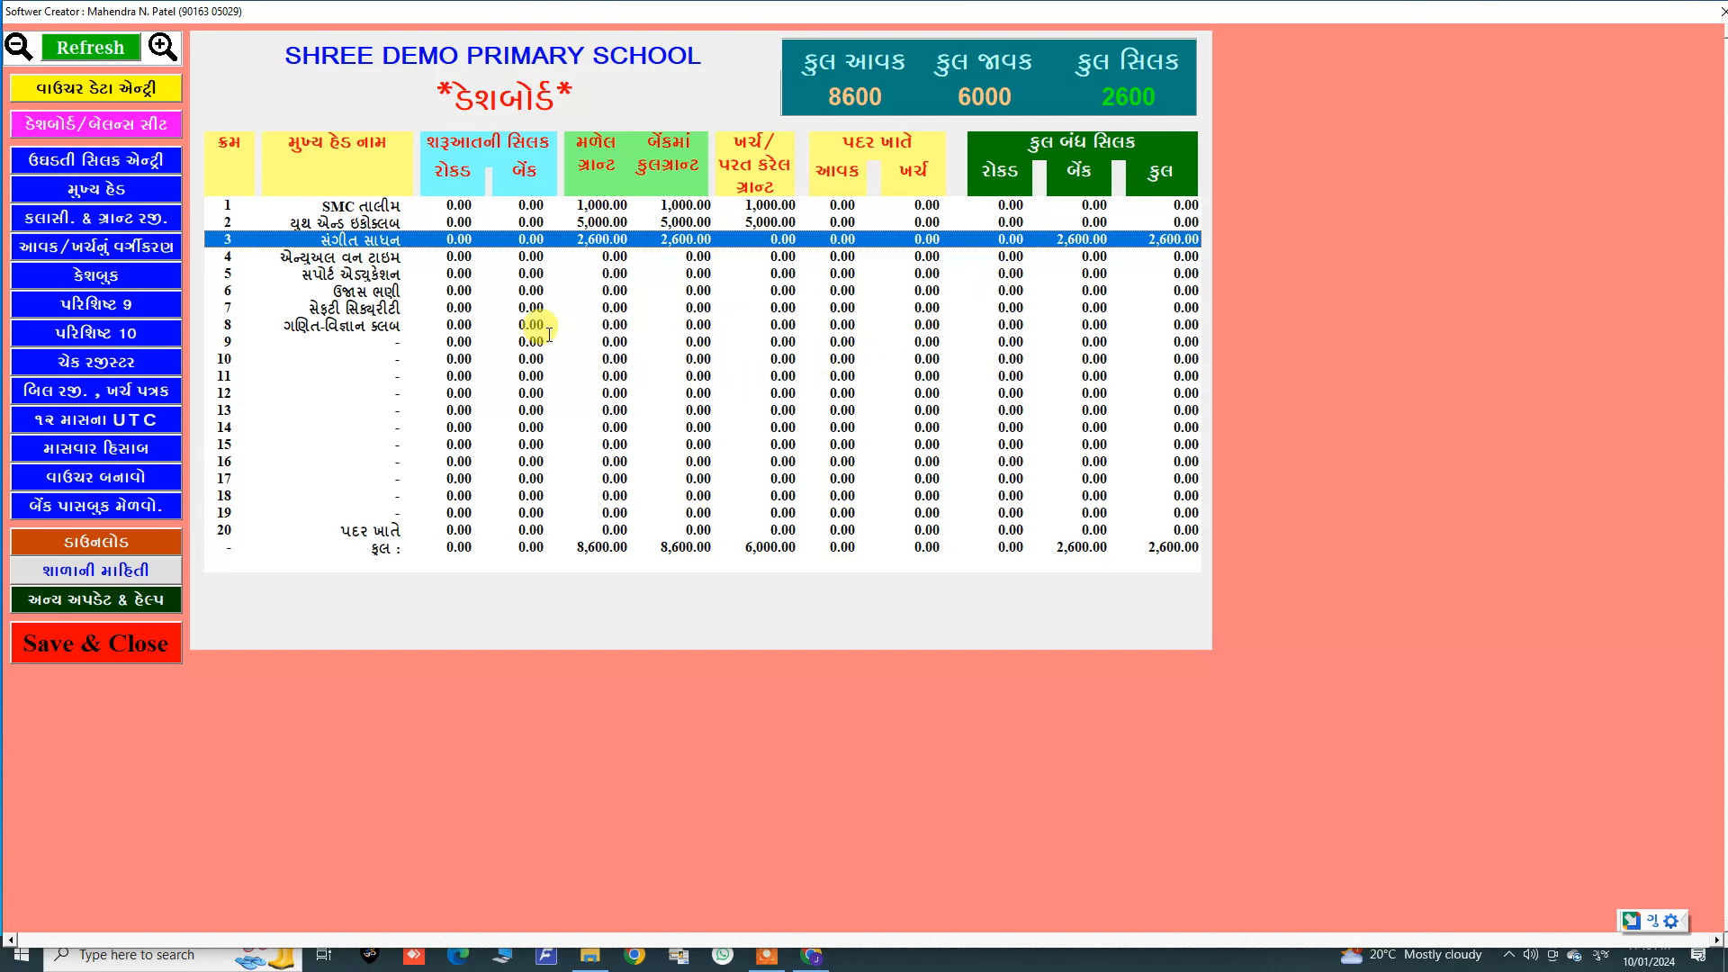
Step: Browse the Cashbook, income/expense classification, Parishisht 9 and Parishisht 10 report pages
click(87, 277)
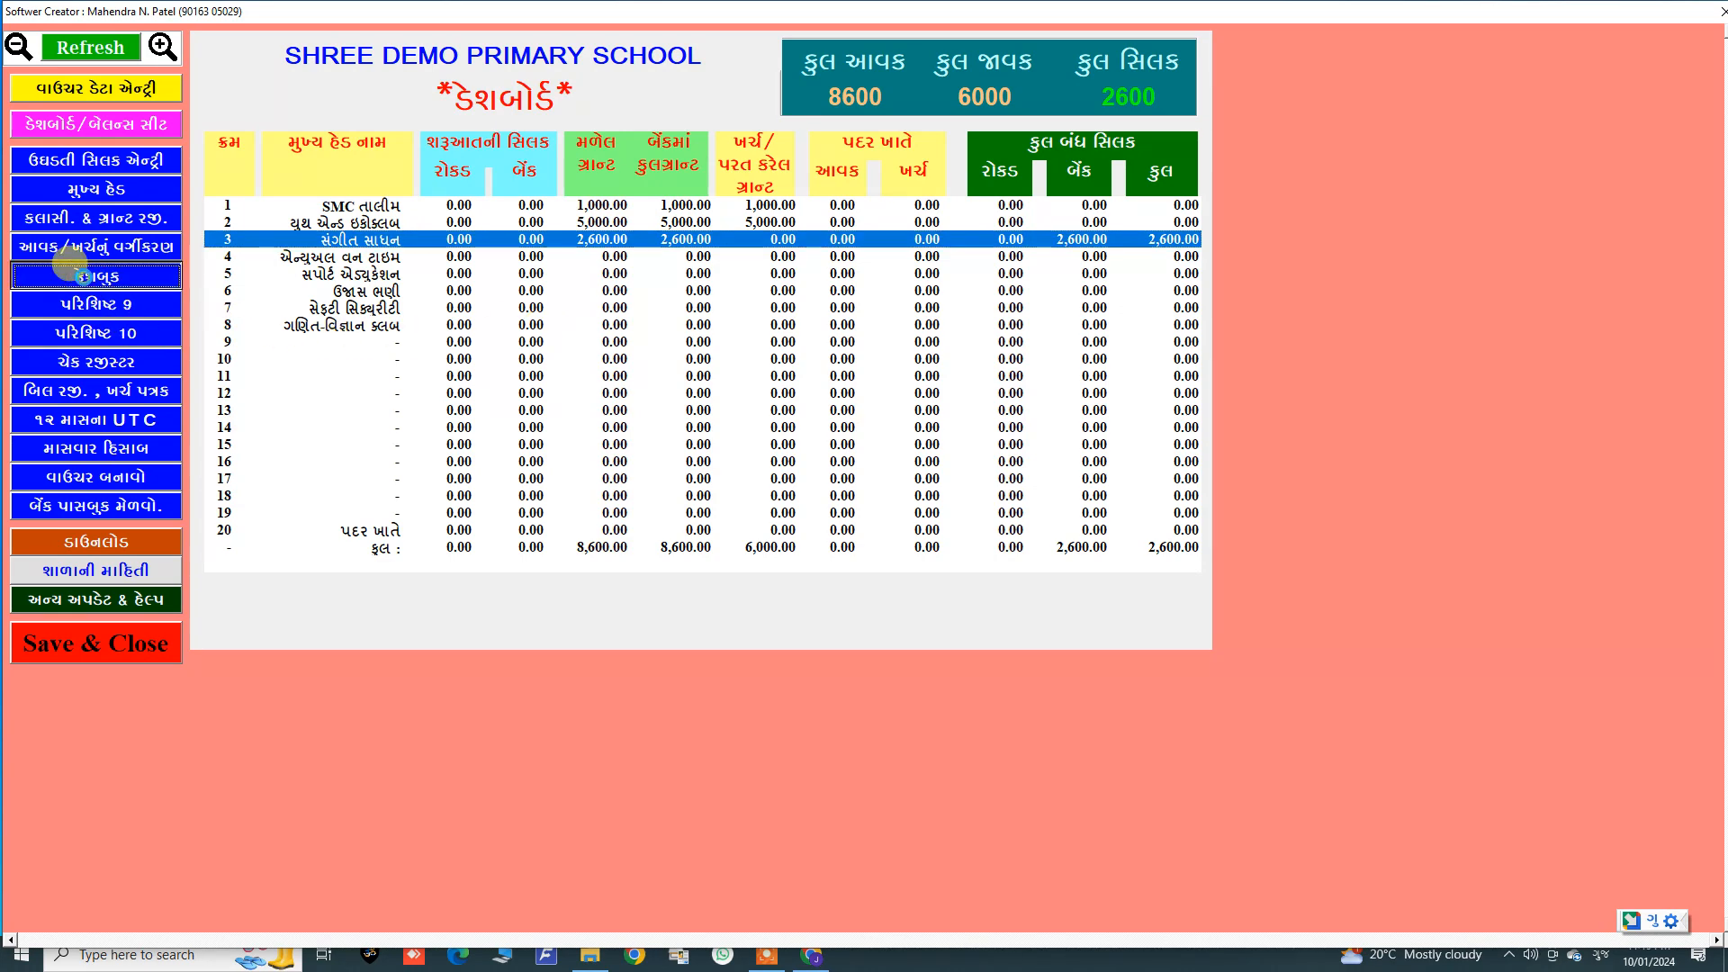
click(123, 698)
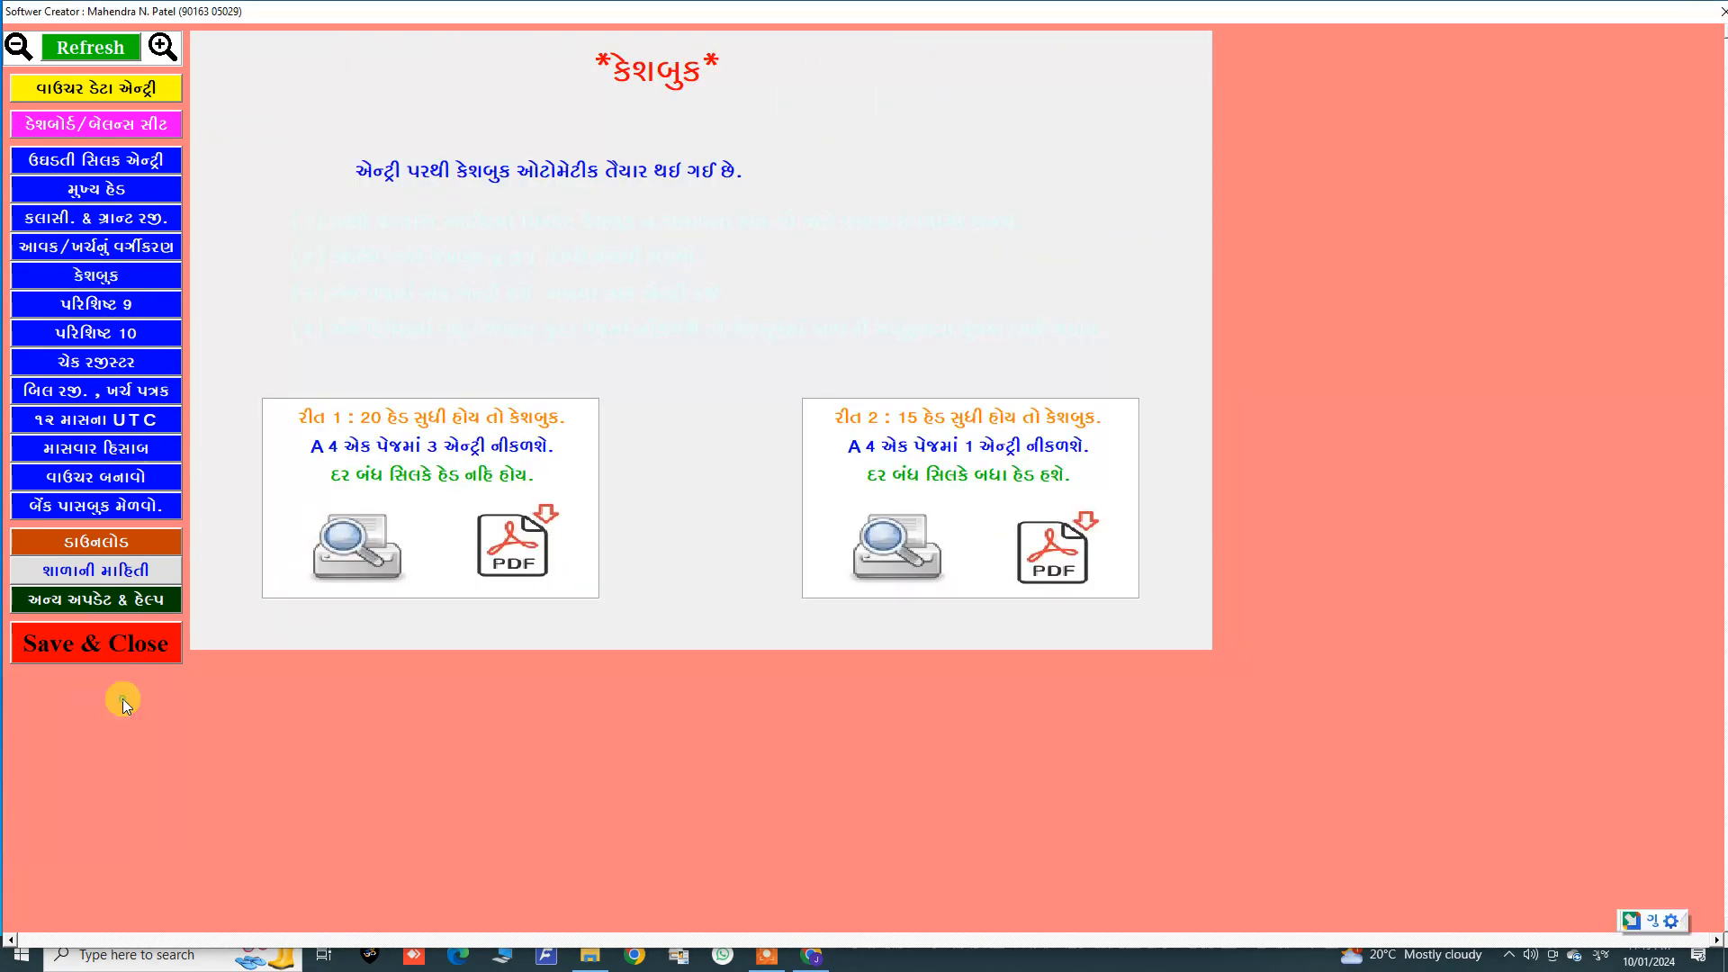
click(117, 248)
click(112, 306)
click(110, 334)
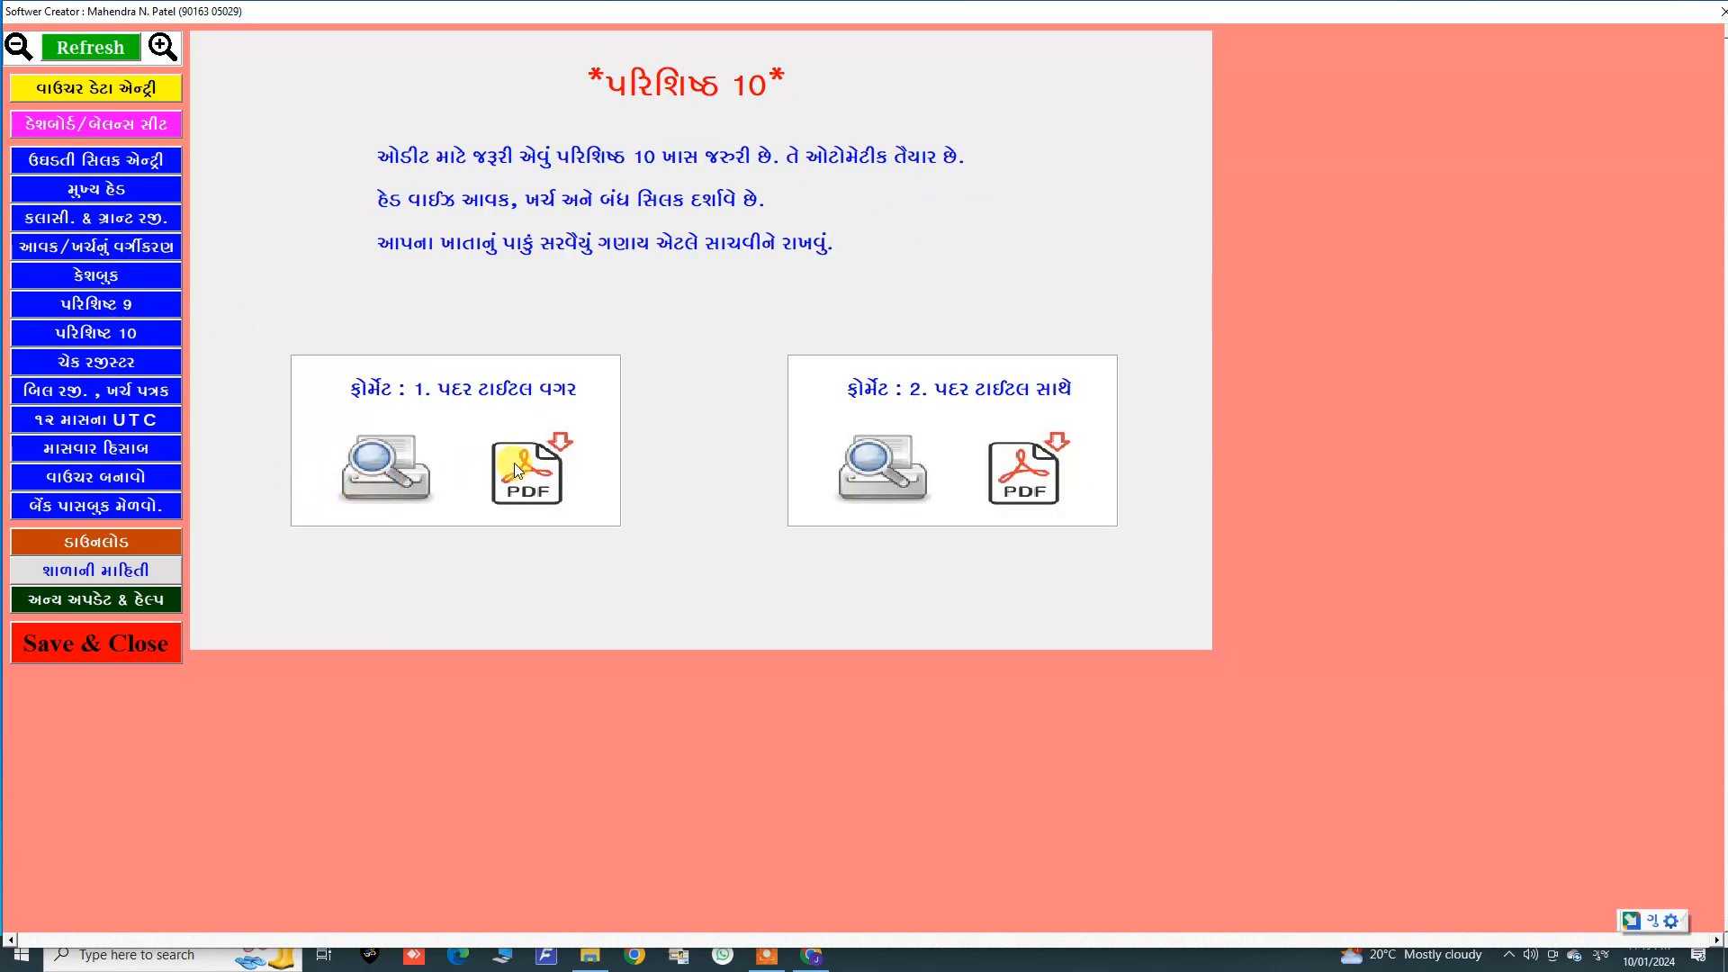
Step: Preview Parishisht 10 in the format without the title, close the preview and return to the main form
click(409, 464)
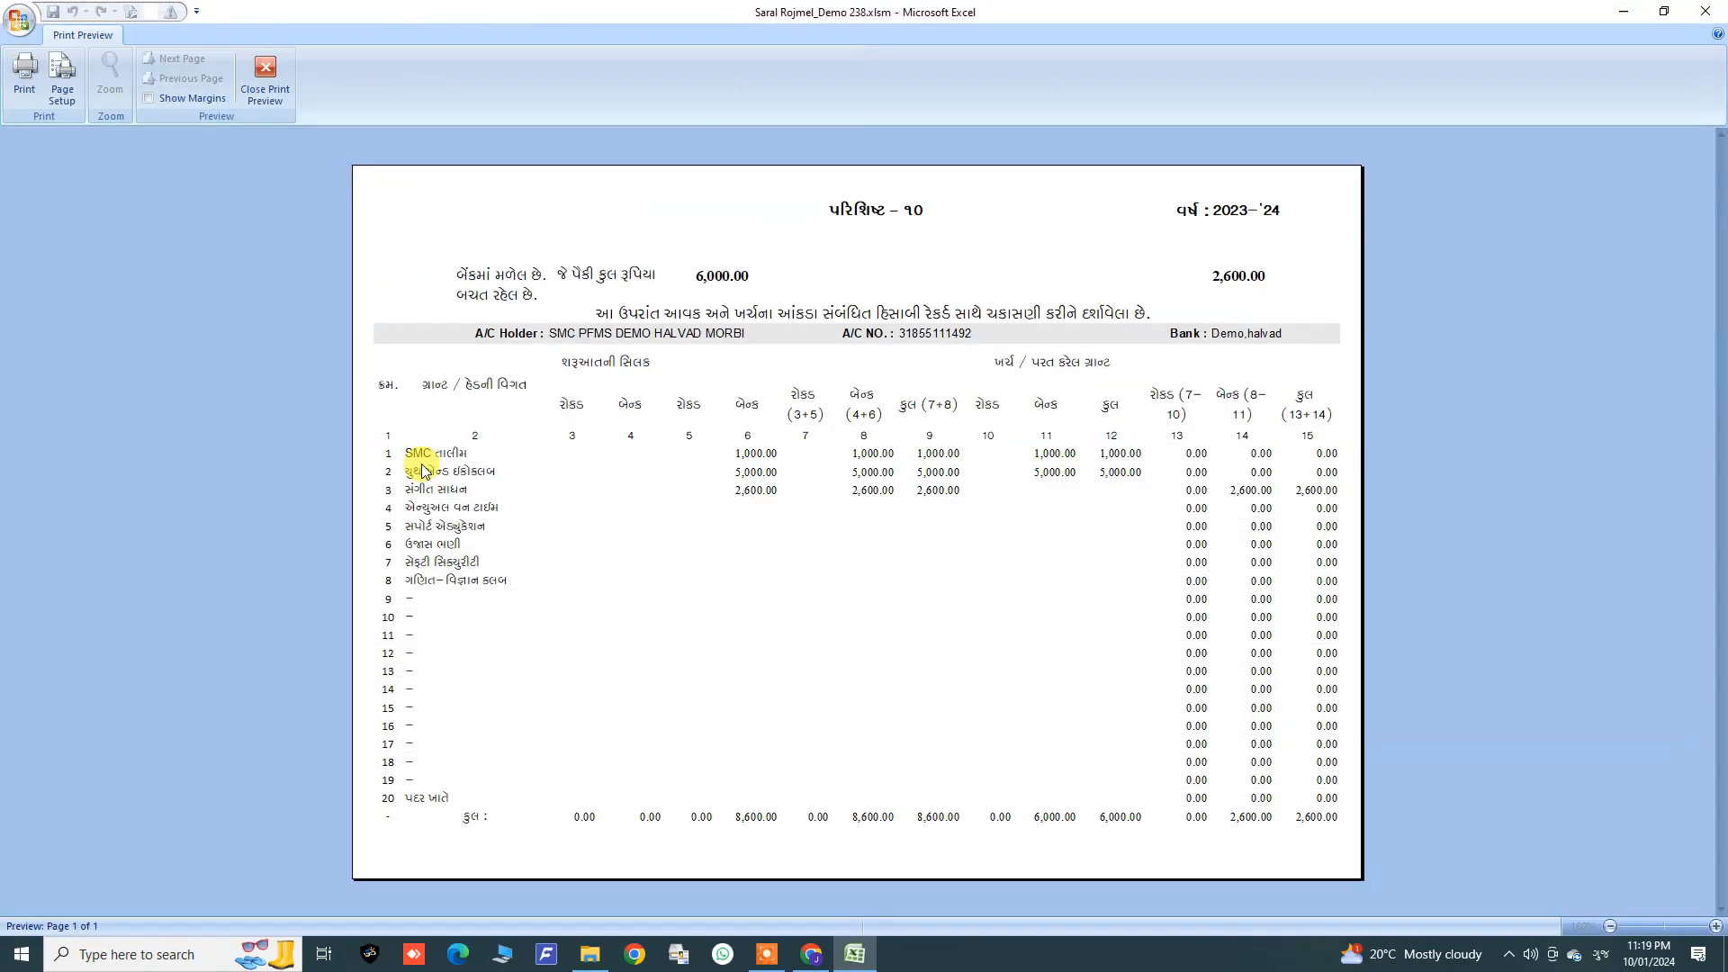
click(268, 95)
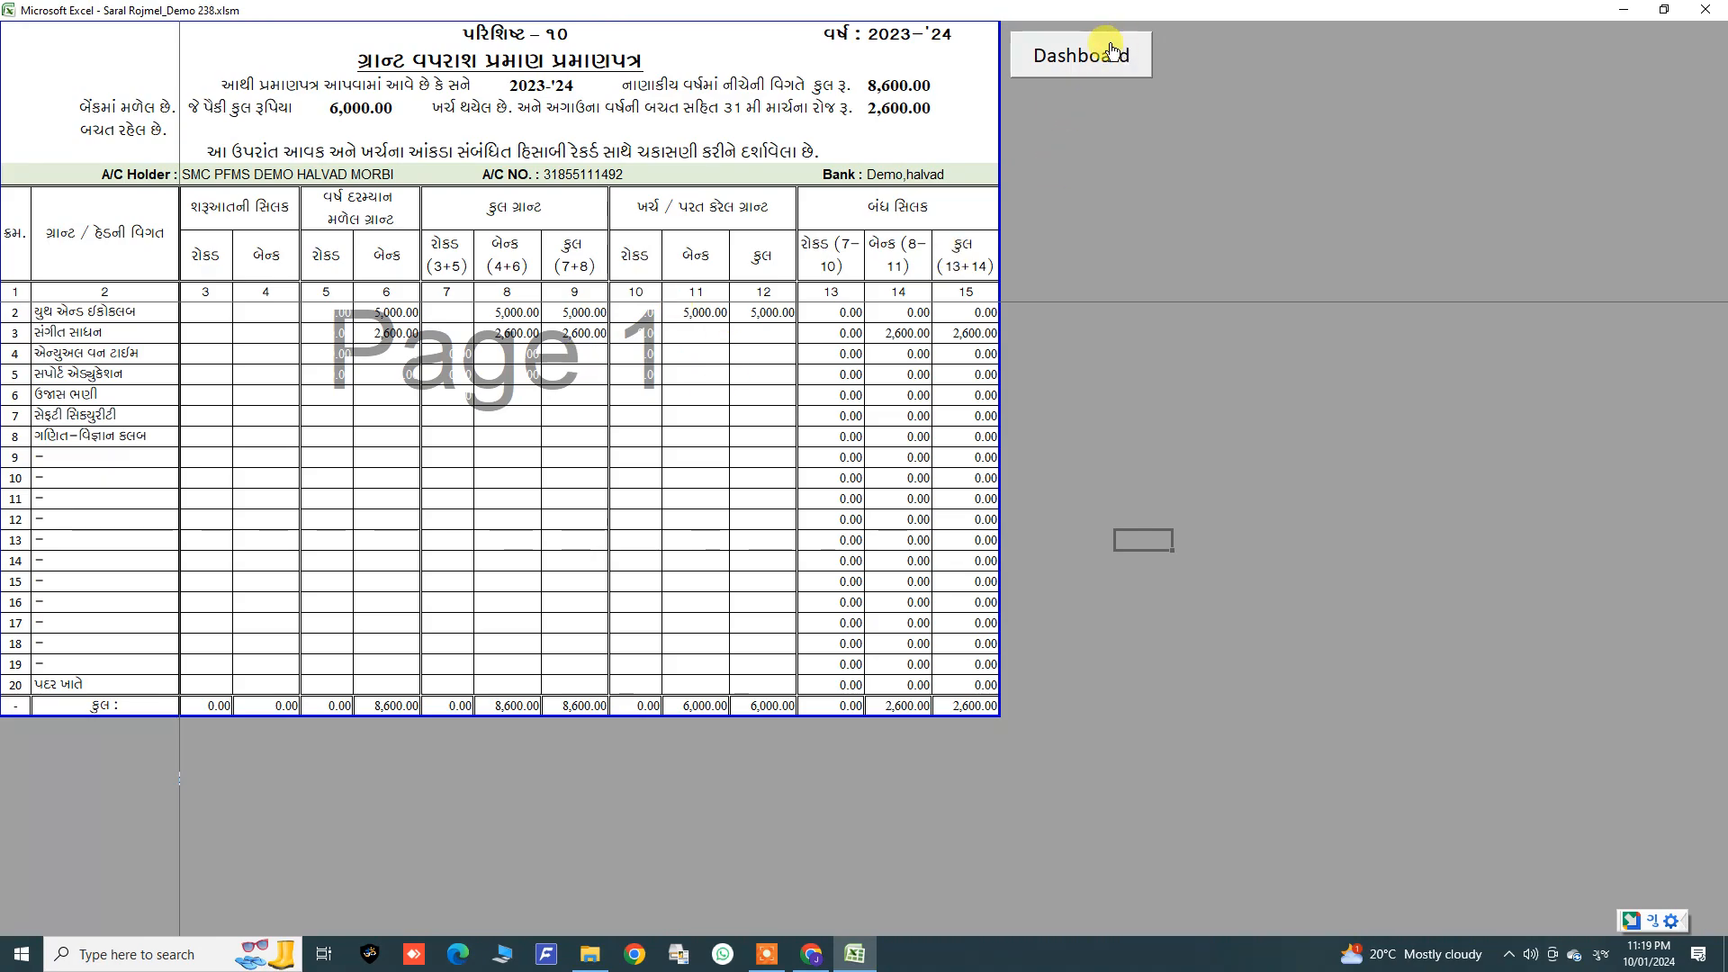
click(1113, 51)
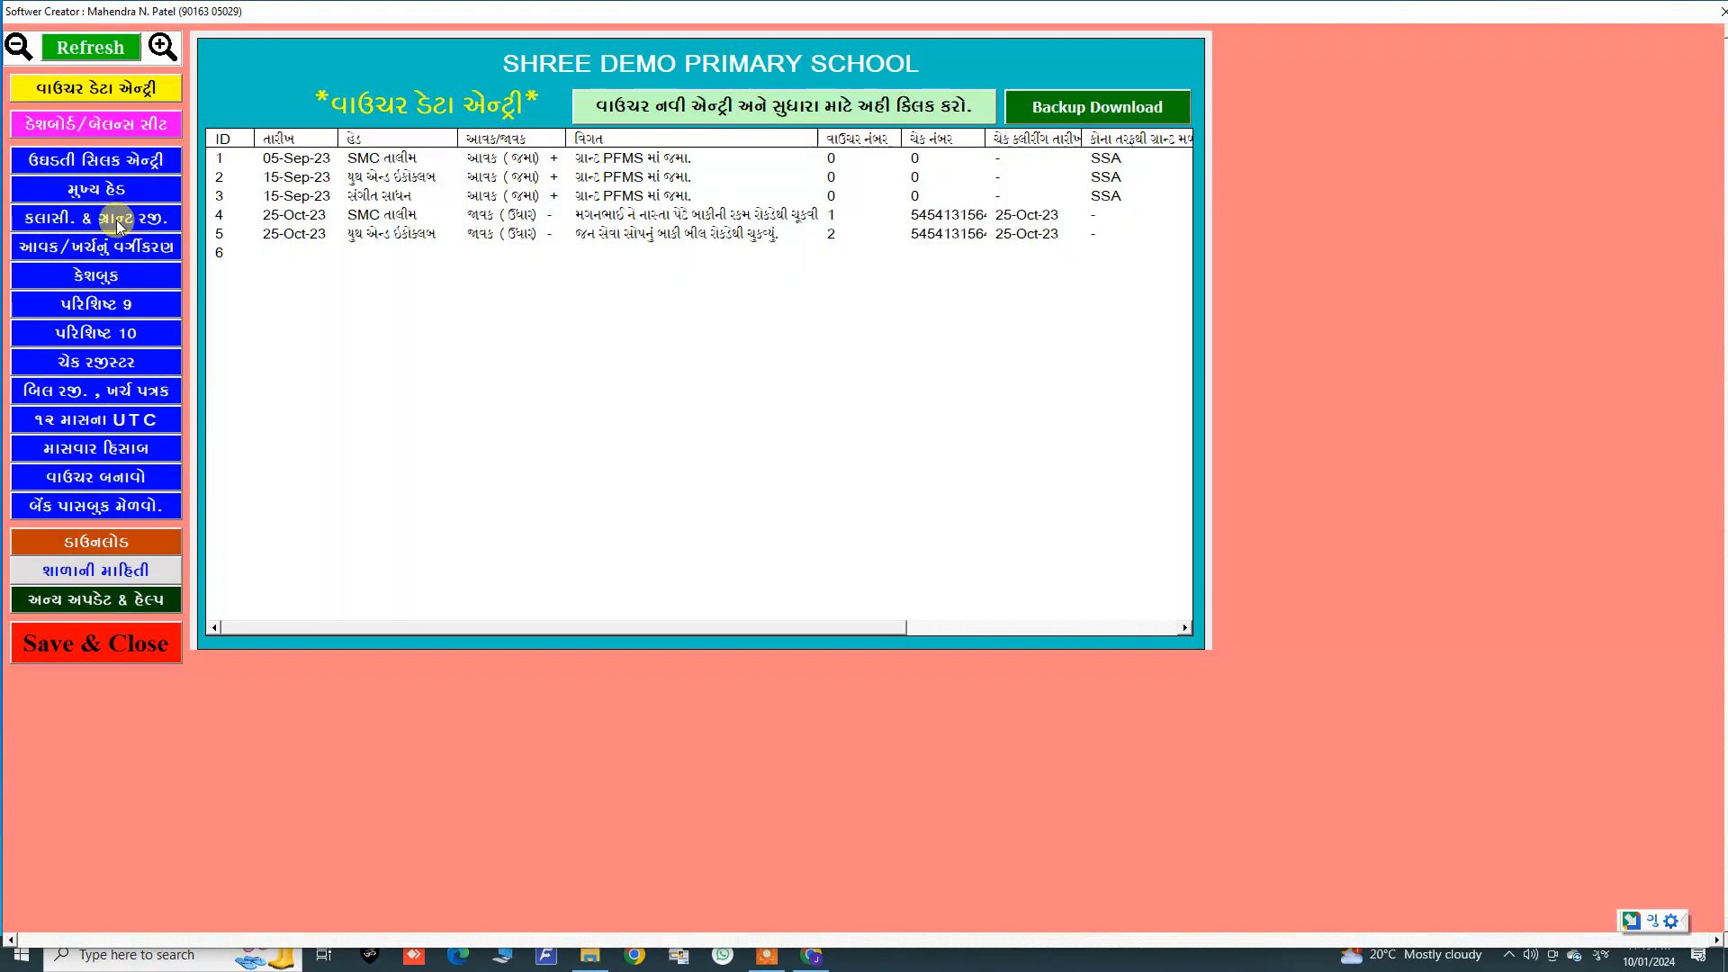
Step: Open the bill register / expense sheet report and preview it, then close the print preview
click(88, 394)
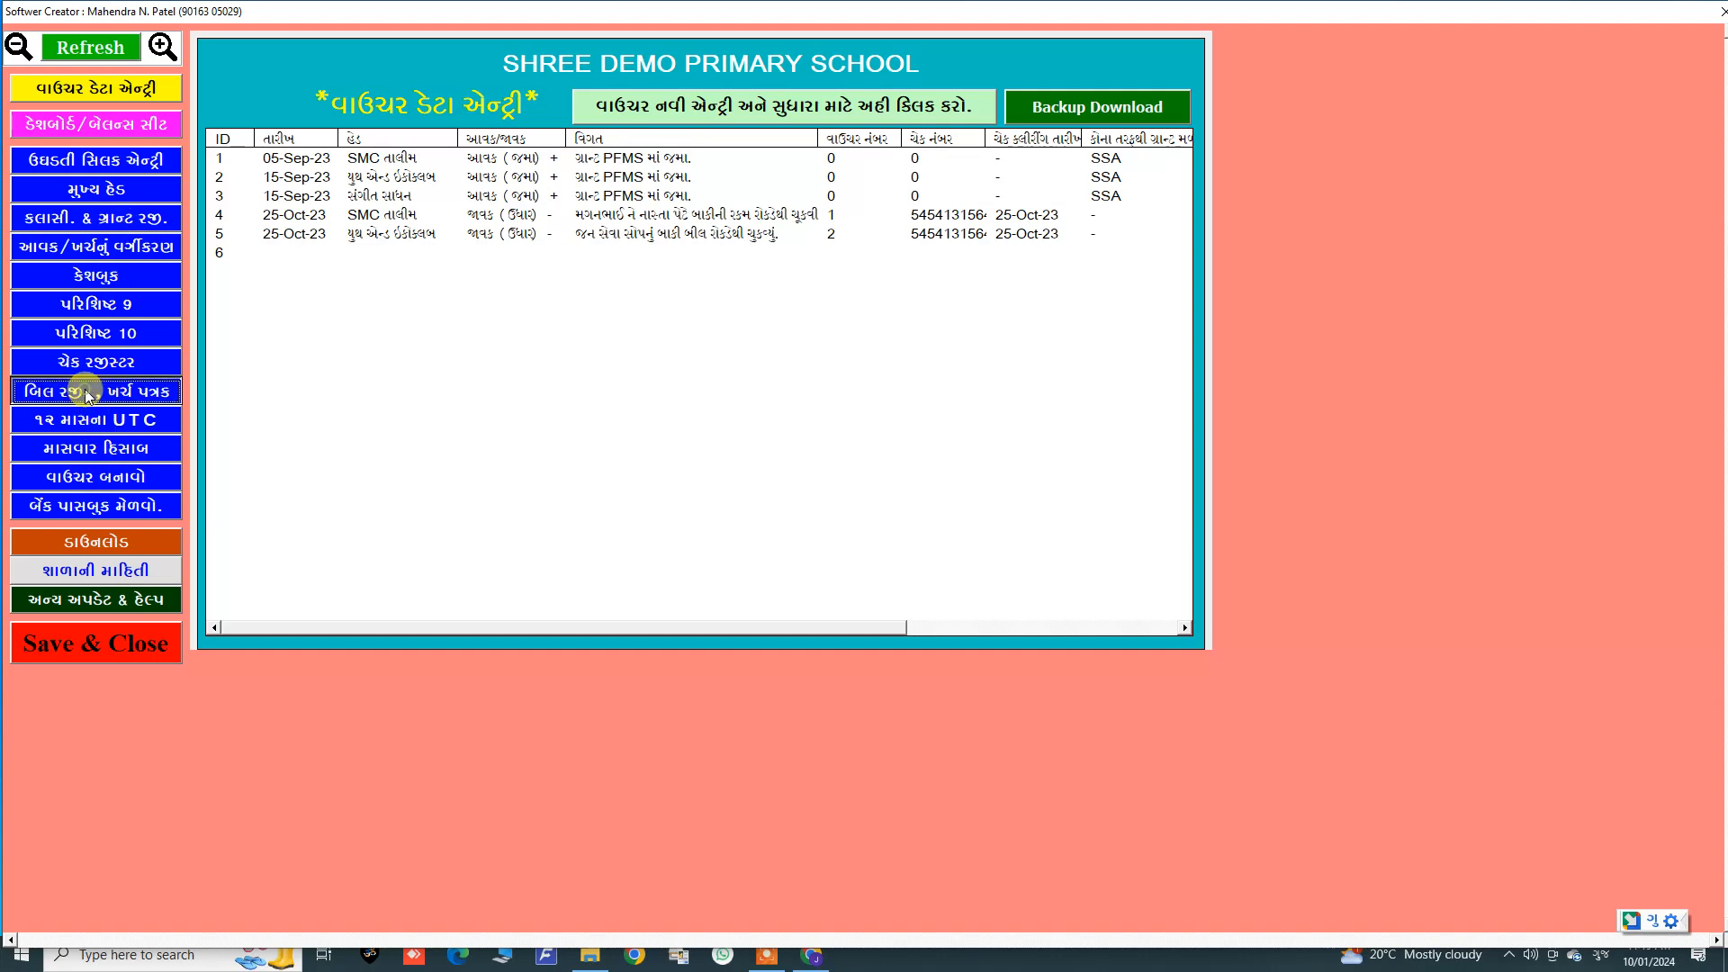
click(909, 517)
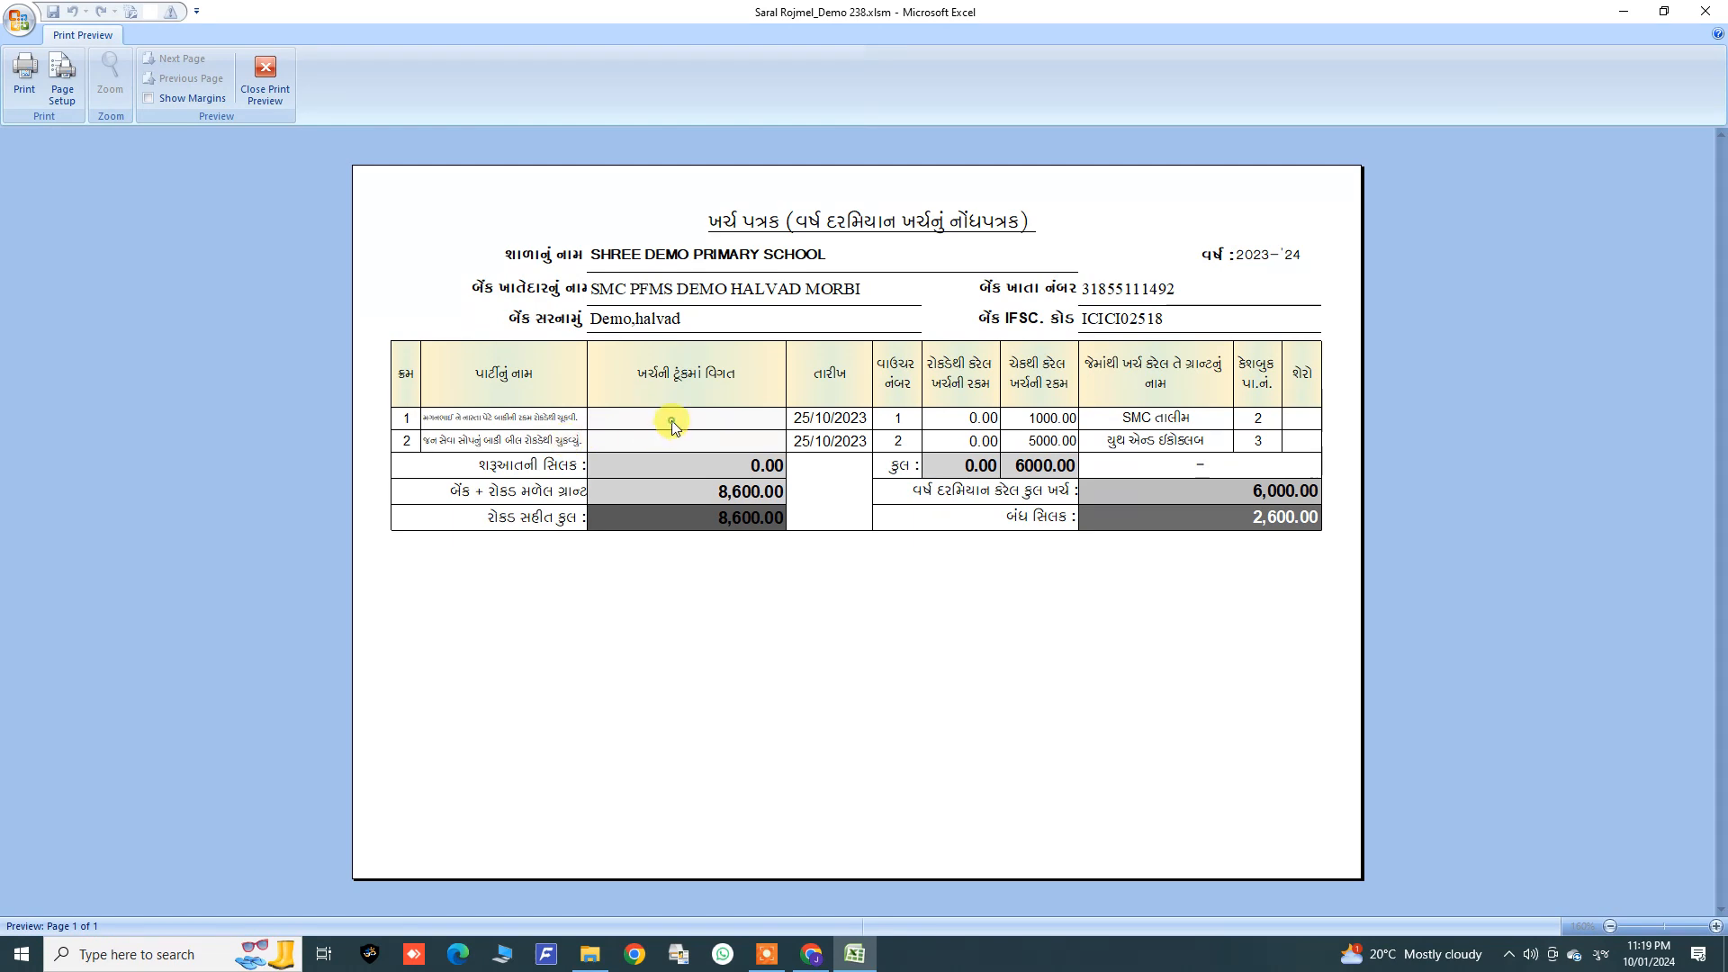
click(265, 77)
Step: Try to edit the first expense description cell in the expense sheet, dismiss the warning and return to the main form
click(292, 141)
double_click(290, 139)
click(856, 524)
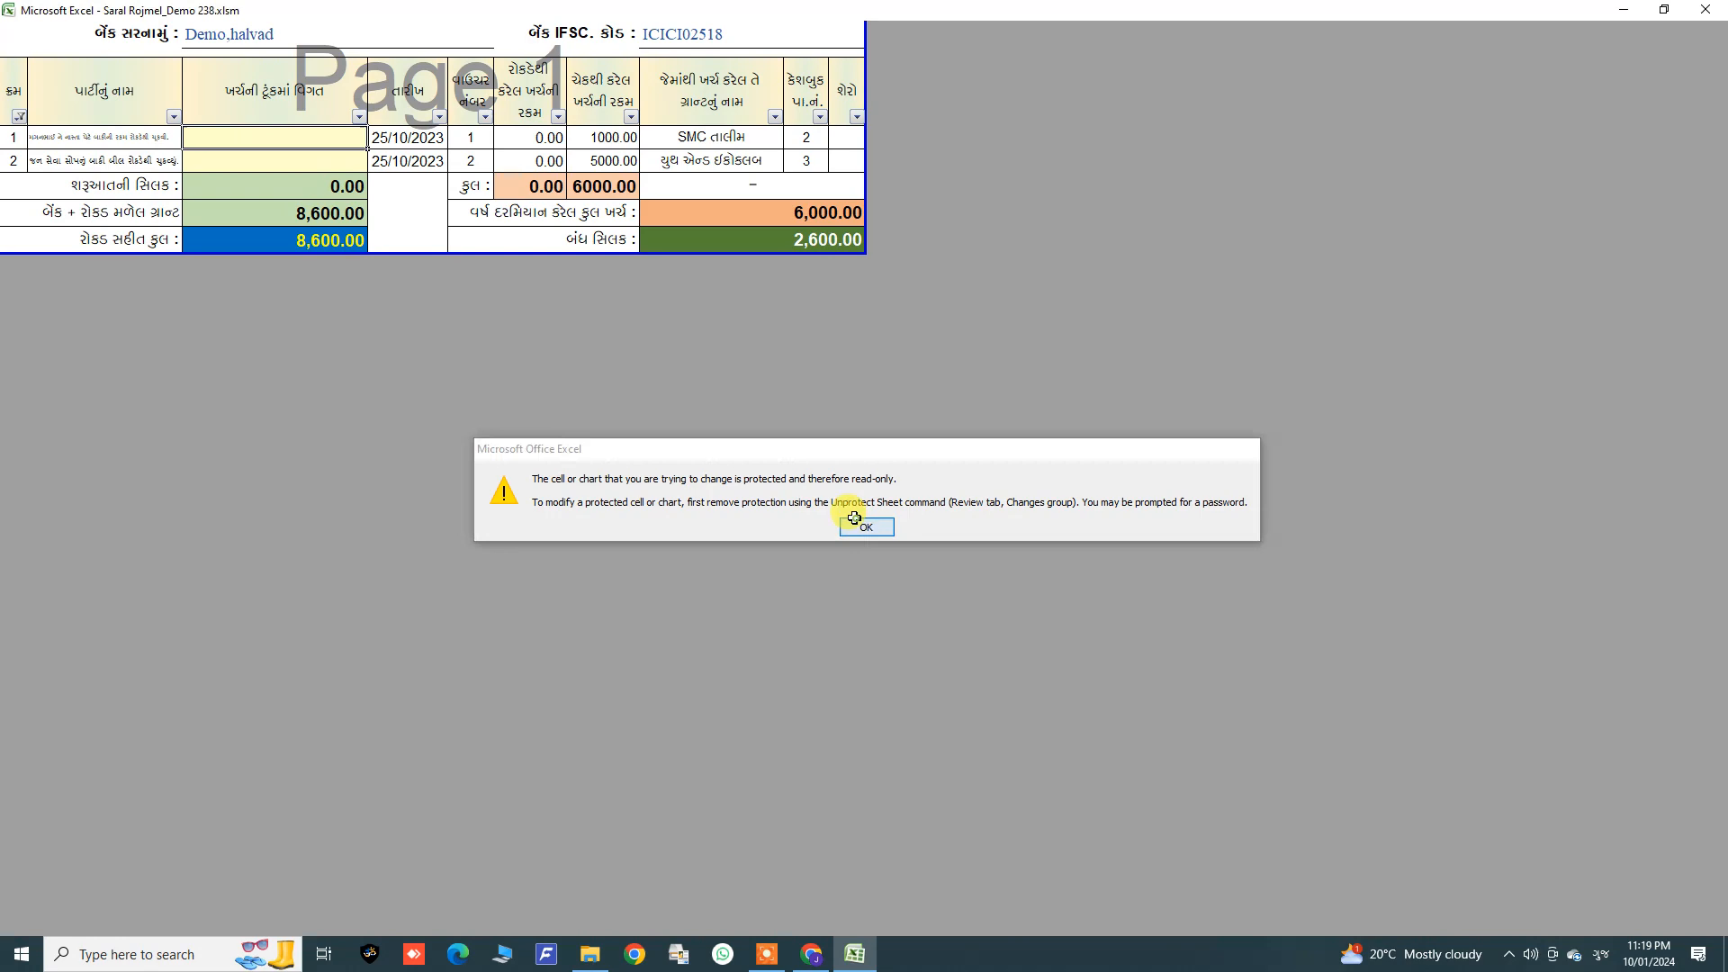
scroll(578, 272, up, 1)
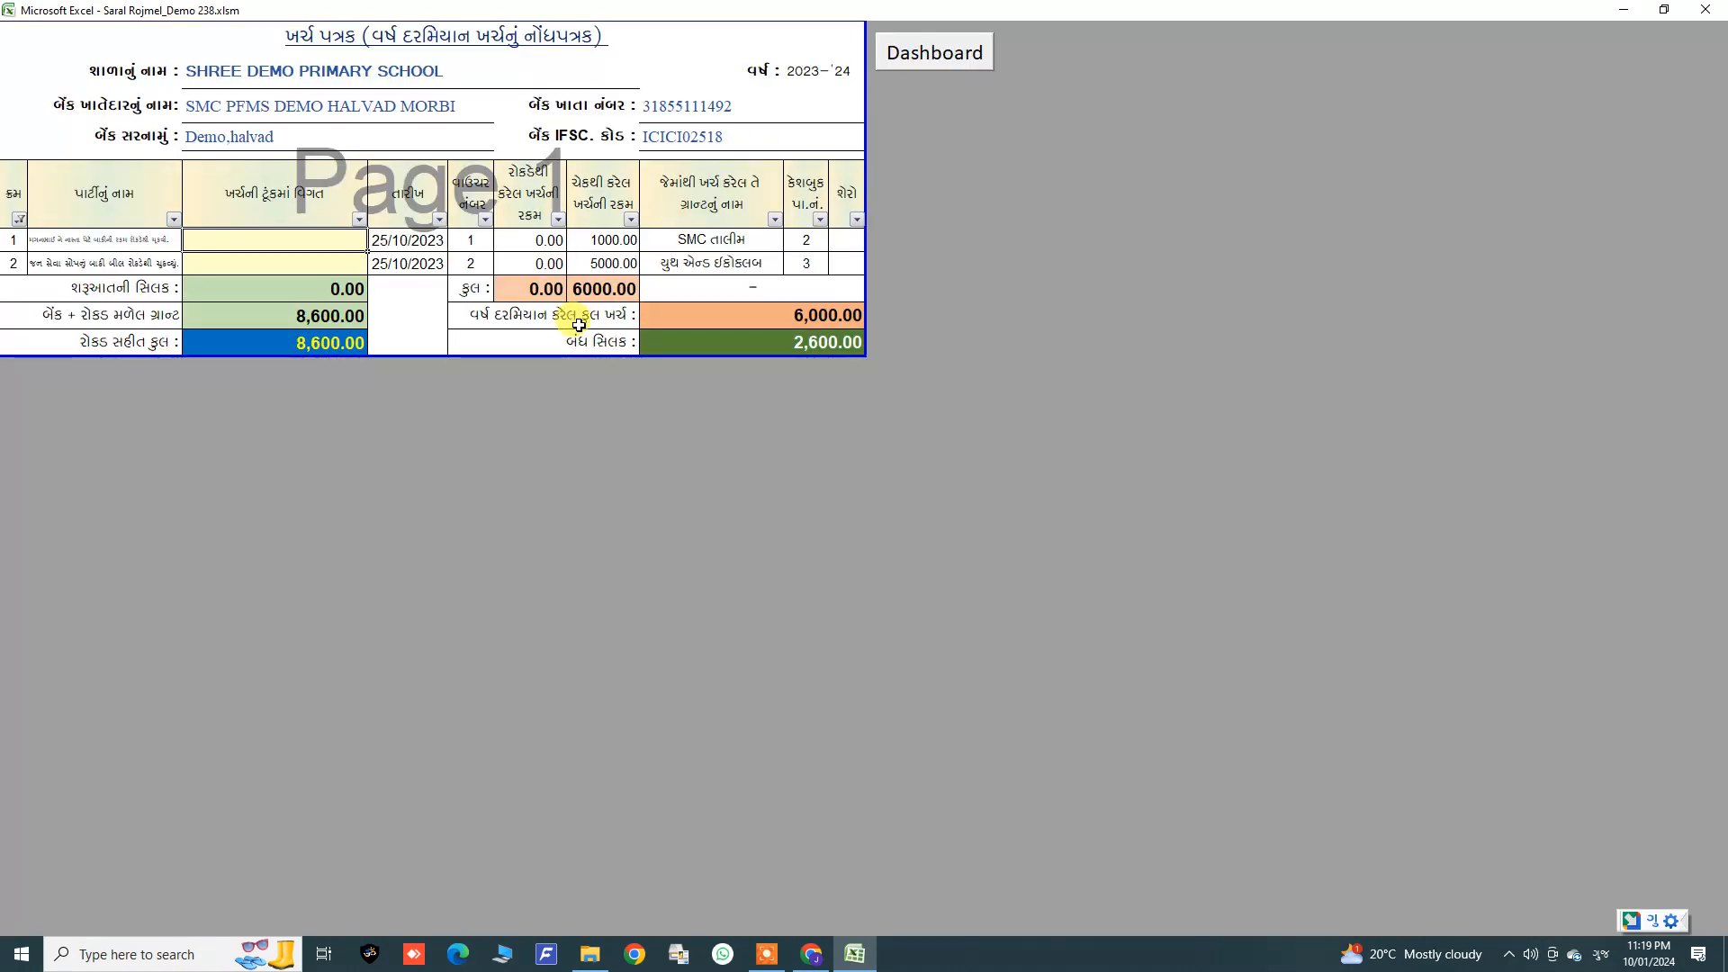
click(925, 45)
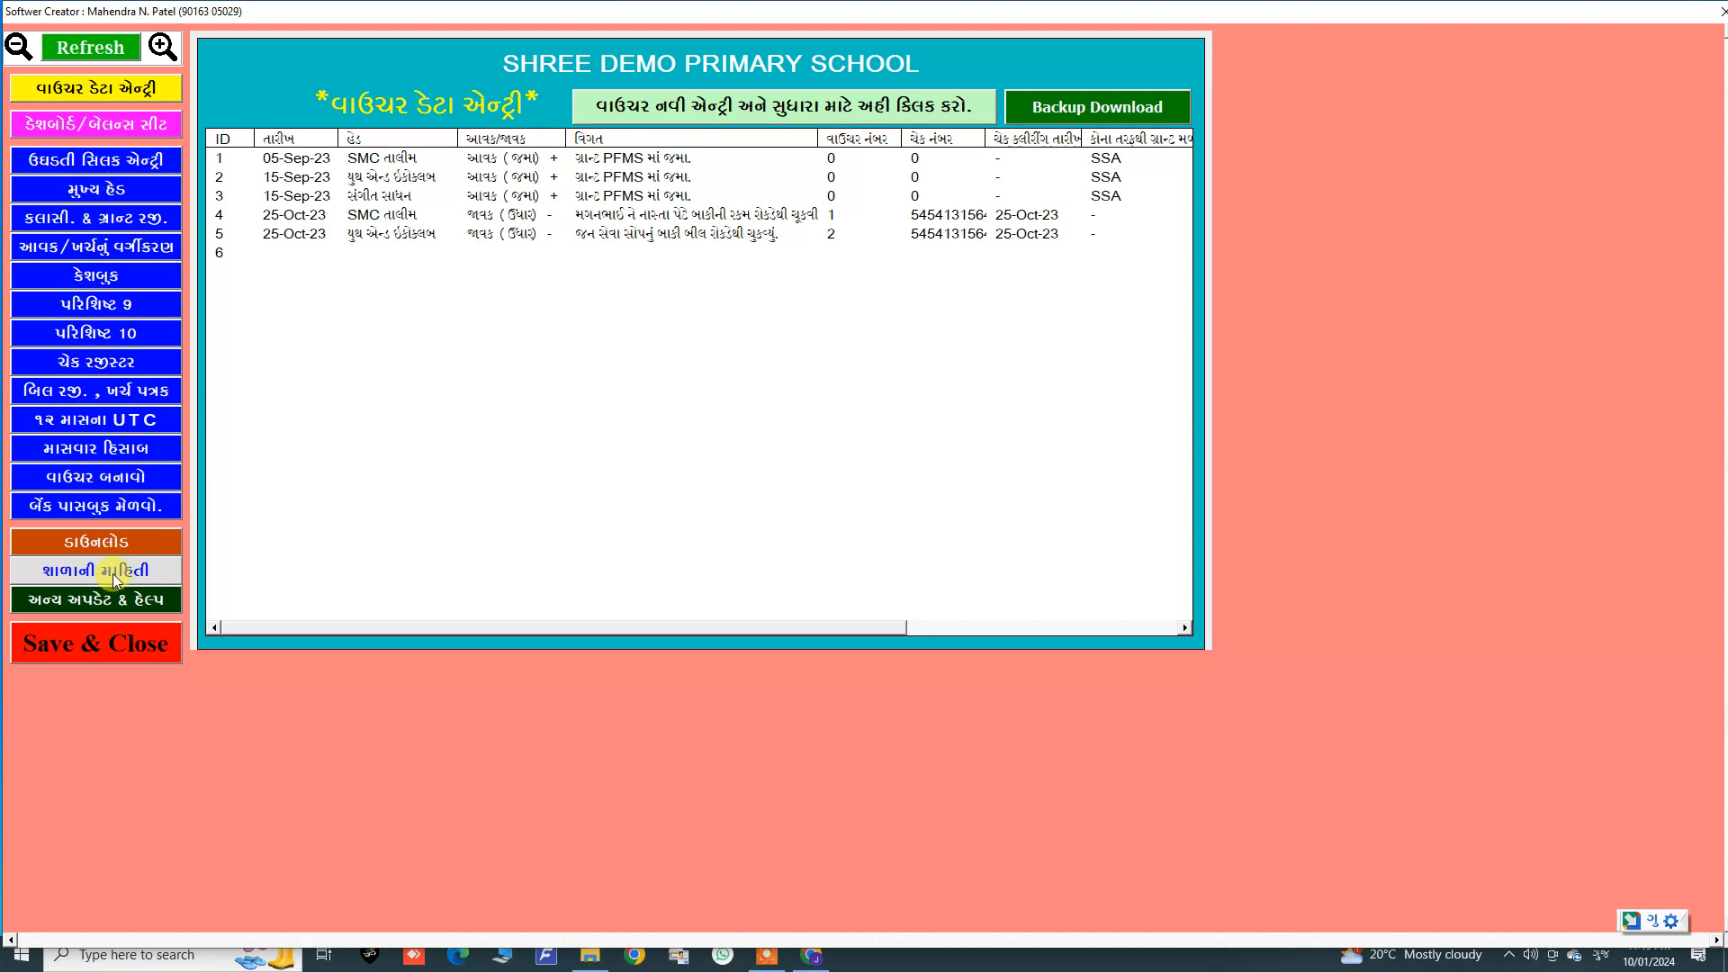
Step: Open voucher entry and correction, save and update the data, then return to the main form
click(644, 107)
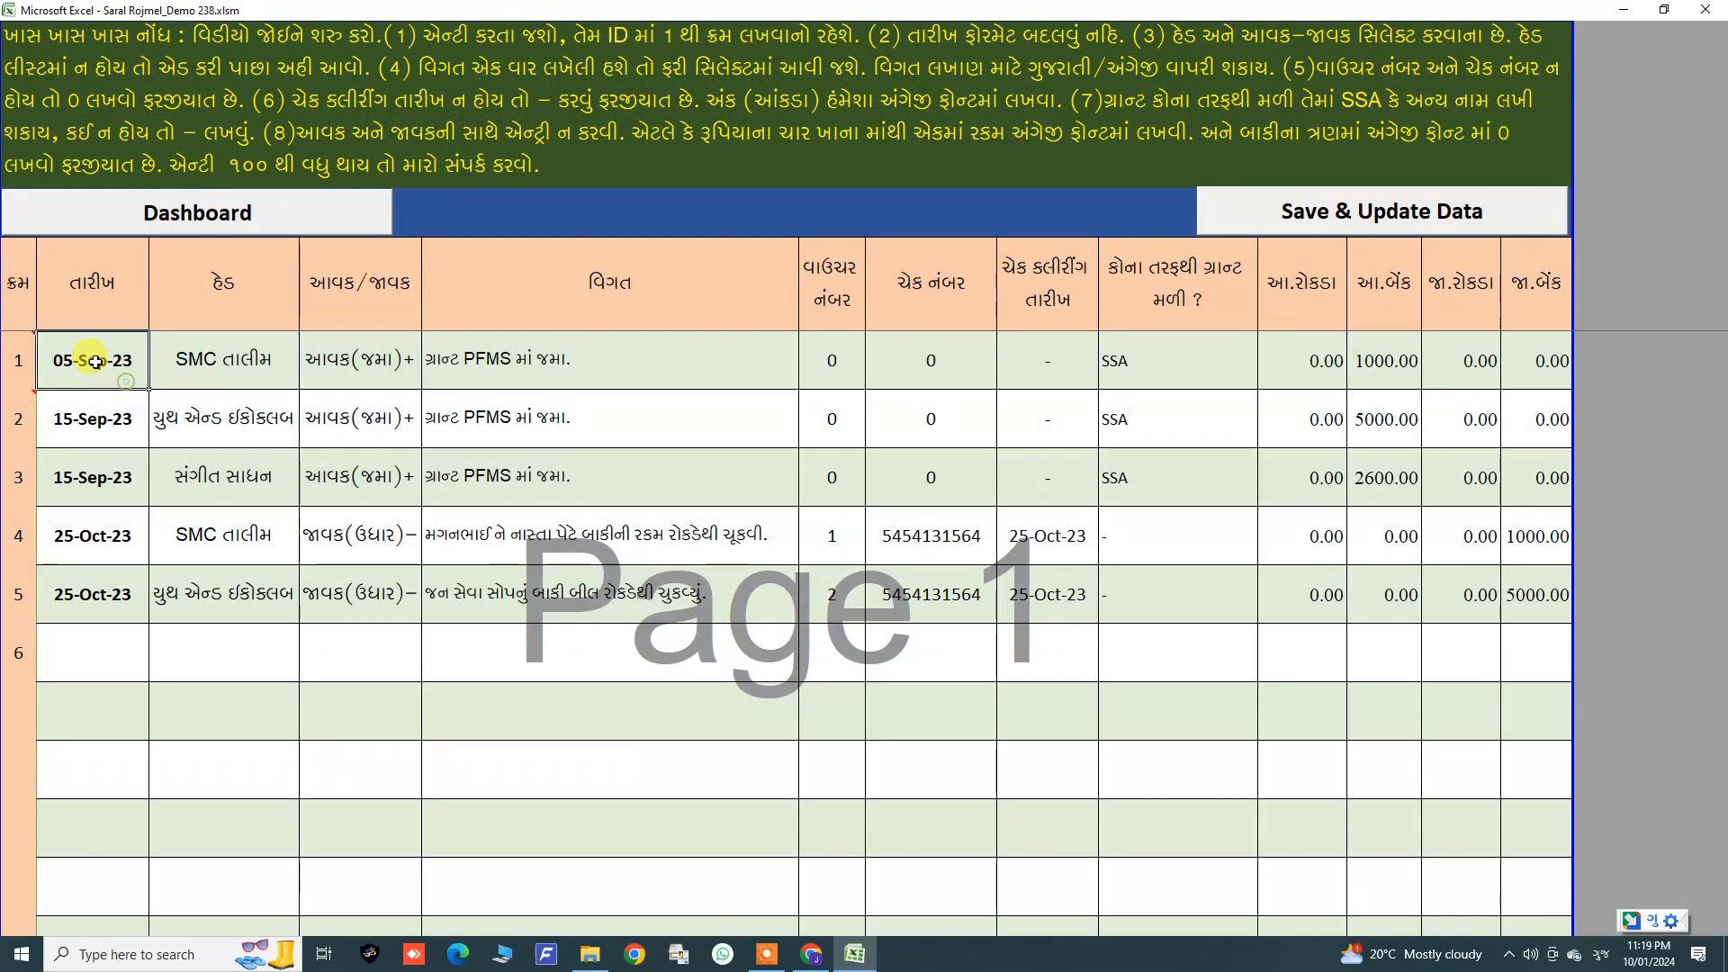
drag(117, 355, 1511, 662)
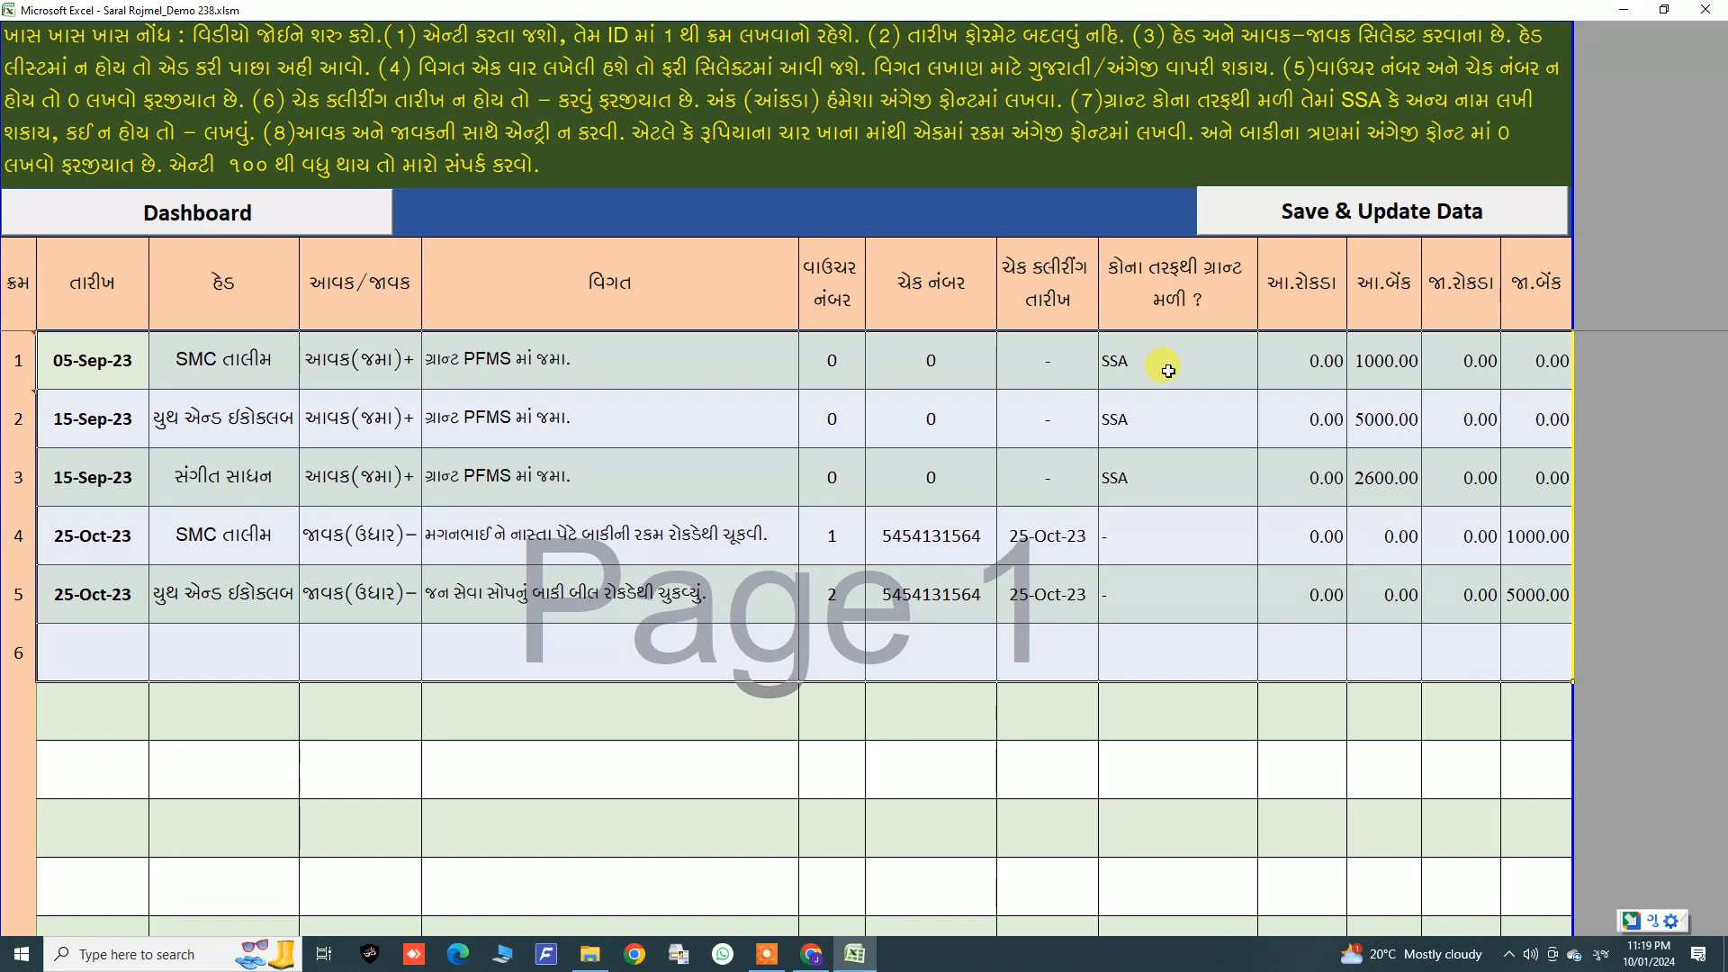
click(1290, 225)
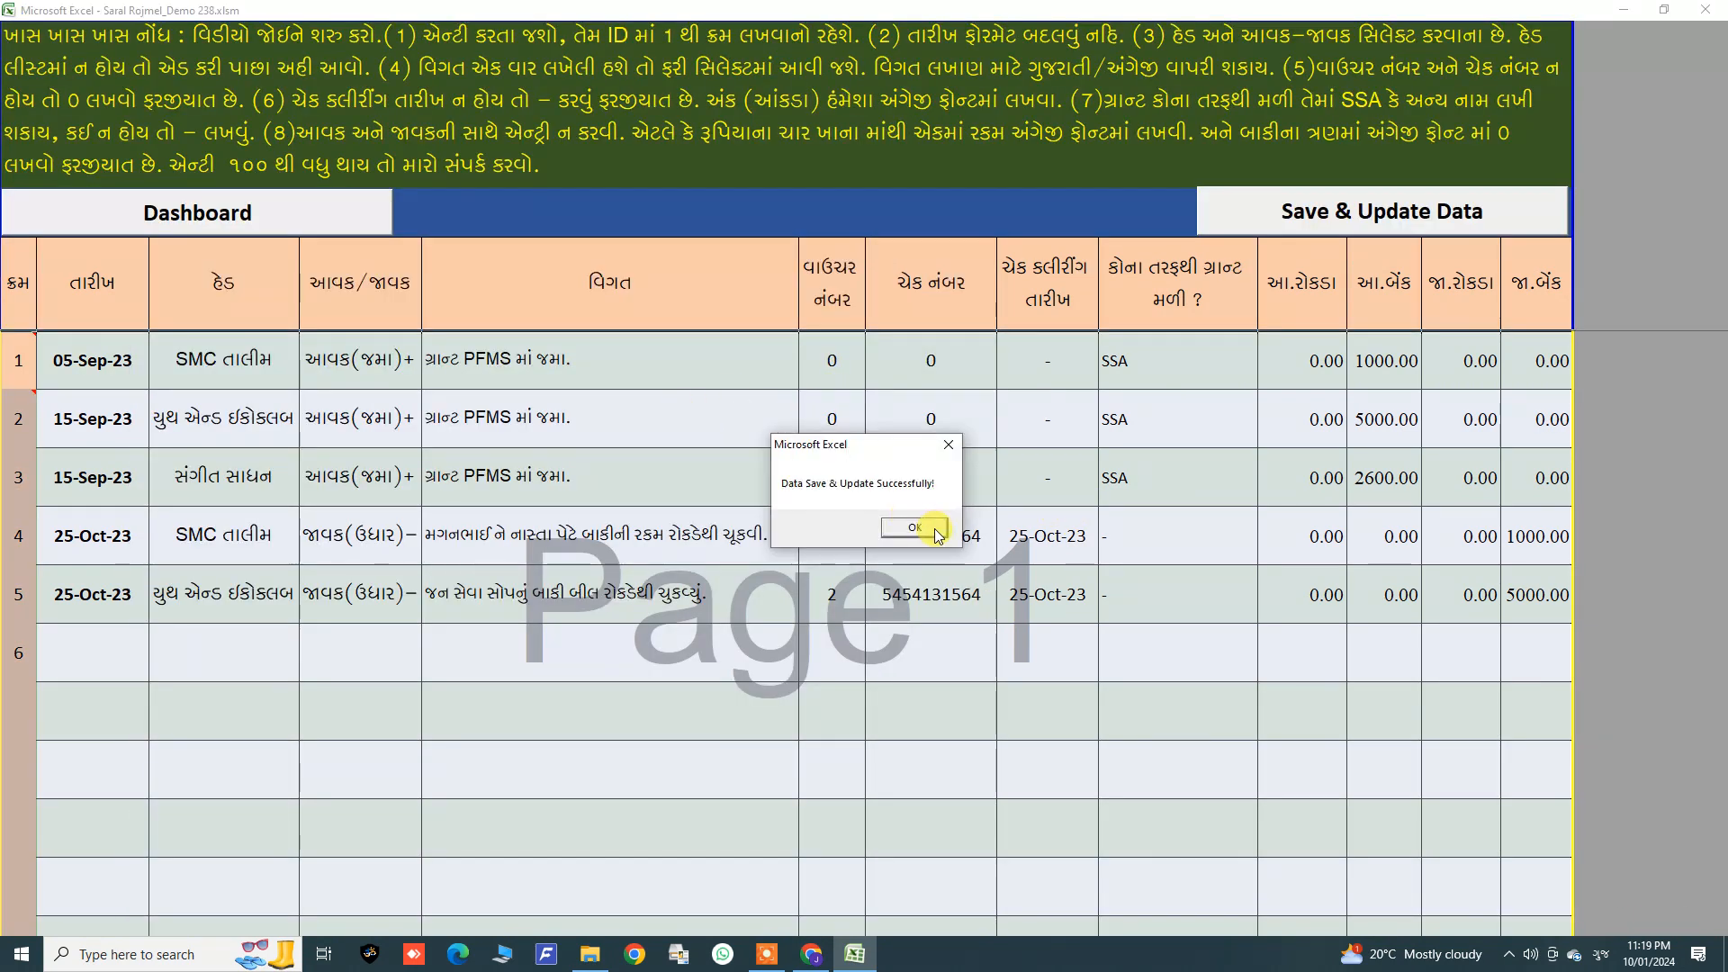
click(934, 530)
click(281, 232)
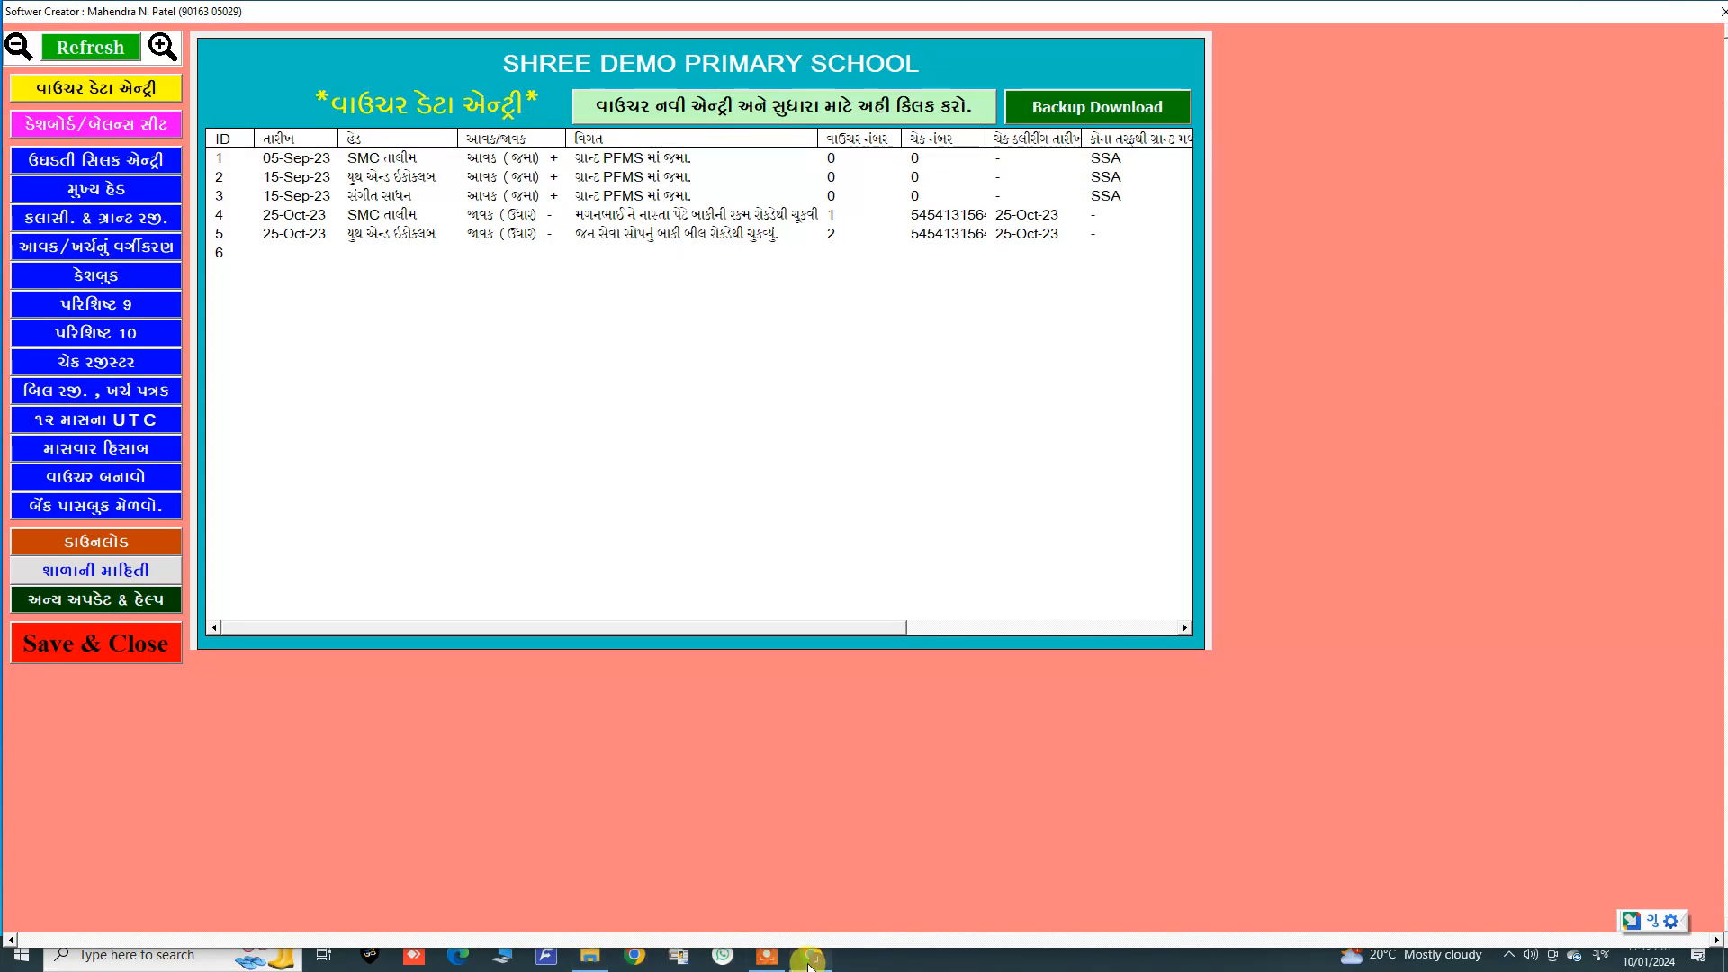
Step: Switch to the browser and browse the DigitalShala@Gujarat YouTube channel's video list
click(812, 956)
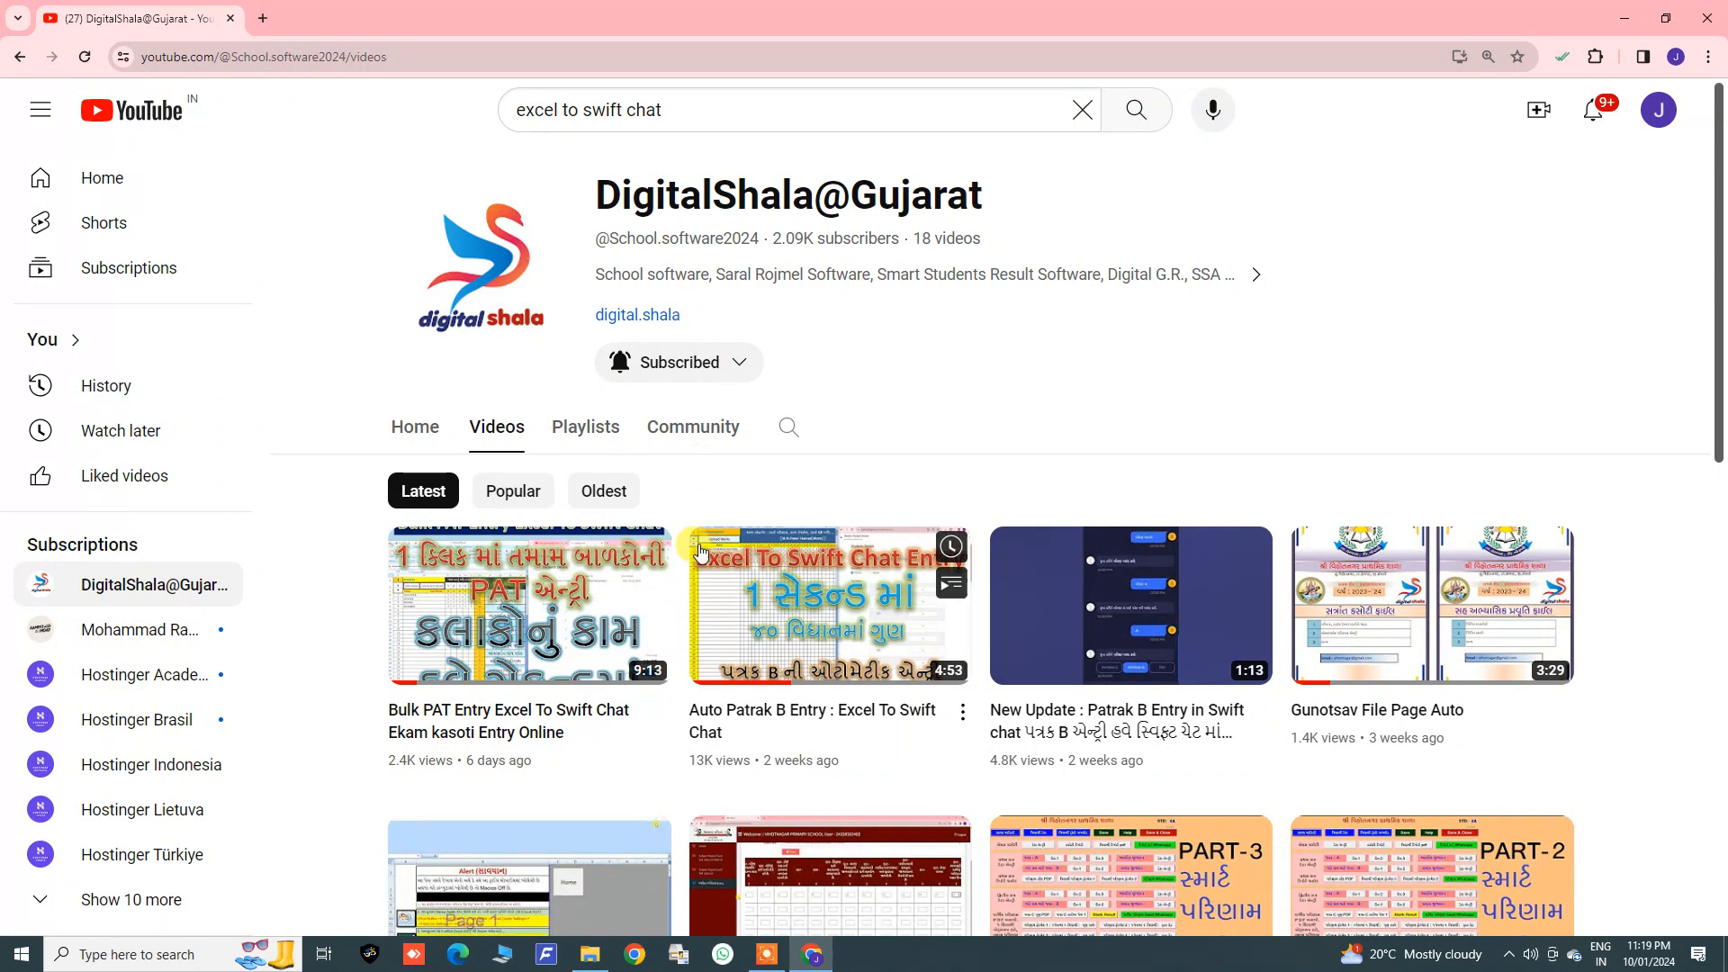
scroll(688, 531, down, 1)
scroll(688, 529, down, 5)
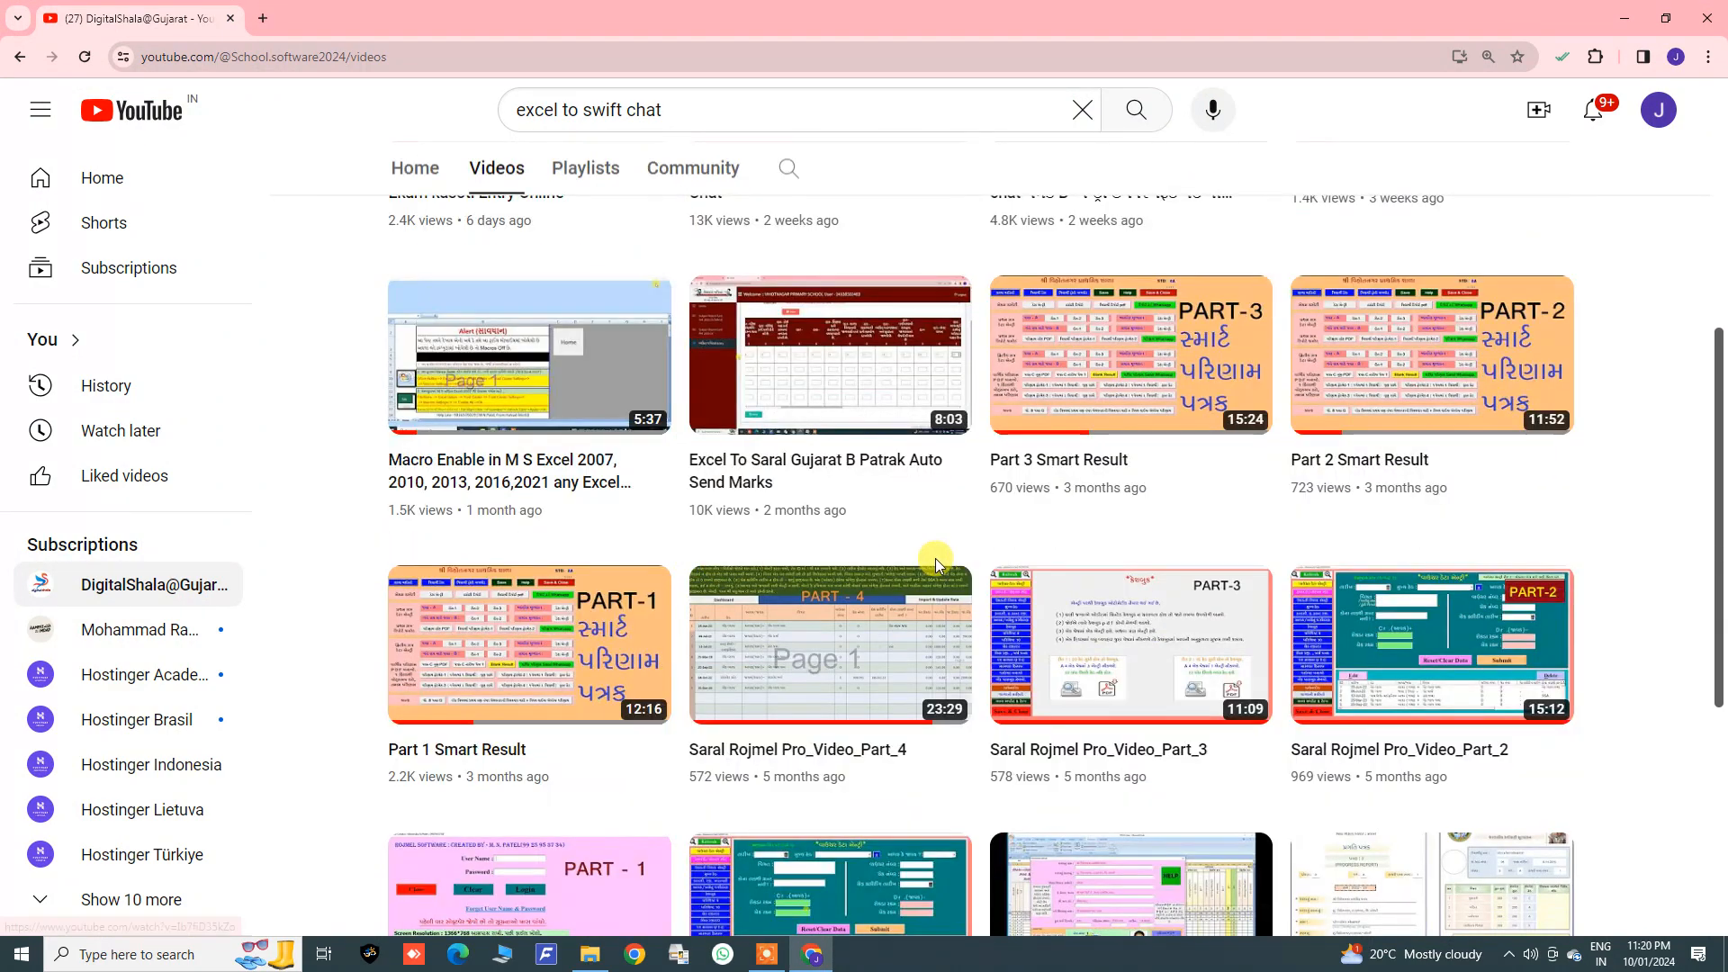
scroll(983, 563, down, 1)
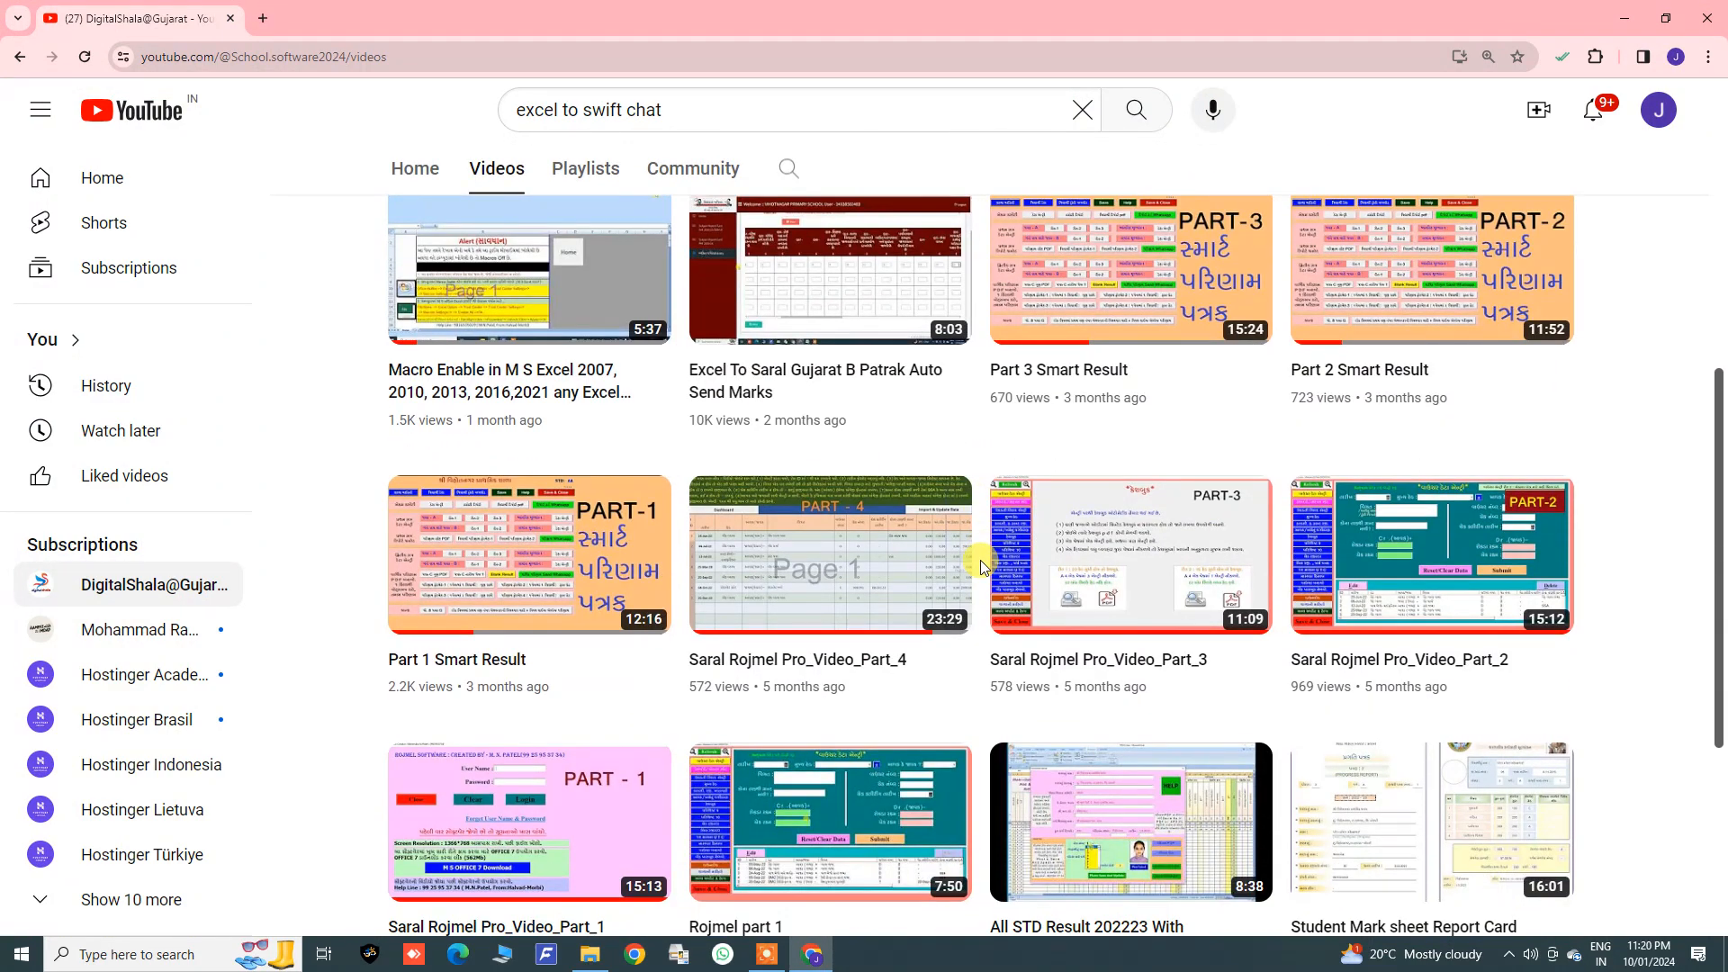
scroll(983, 562, up, 7)
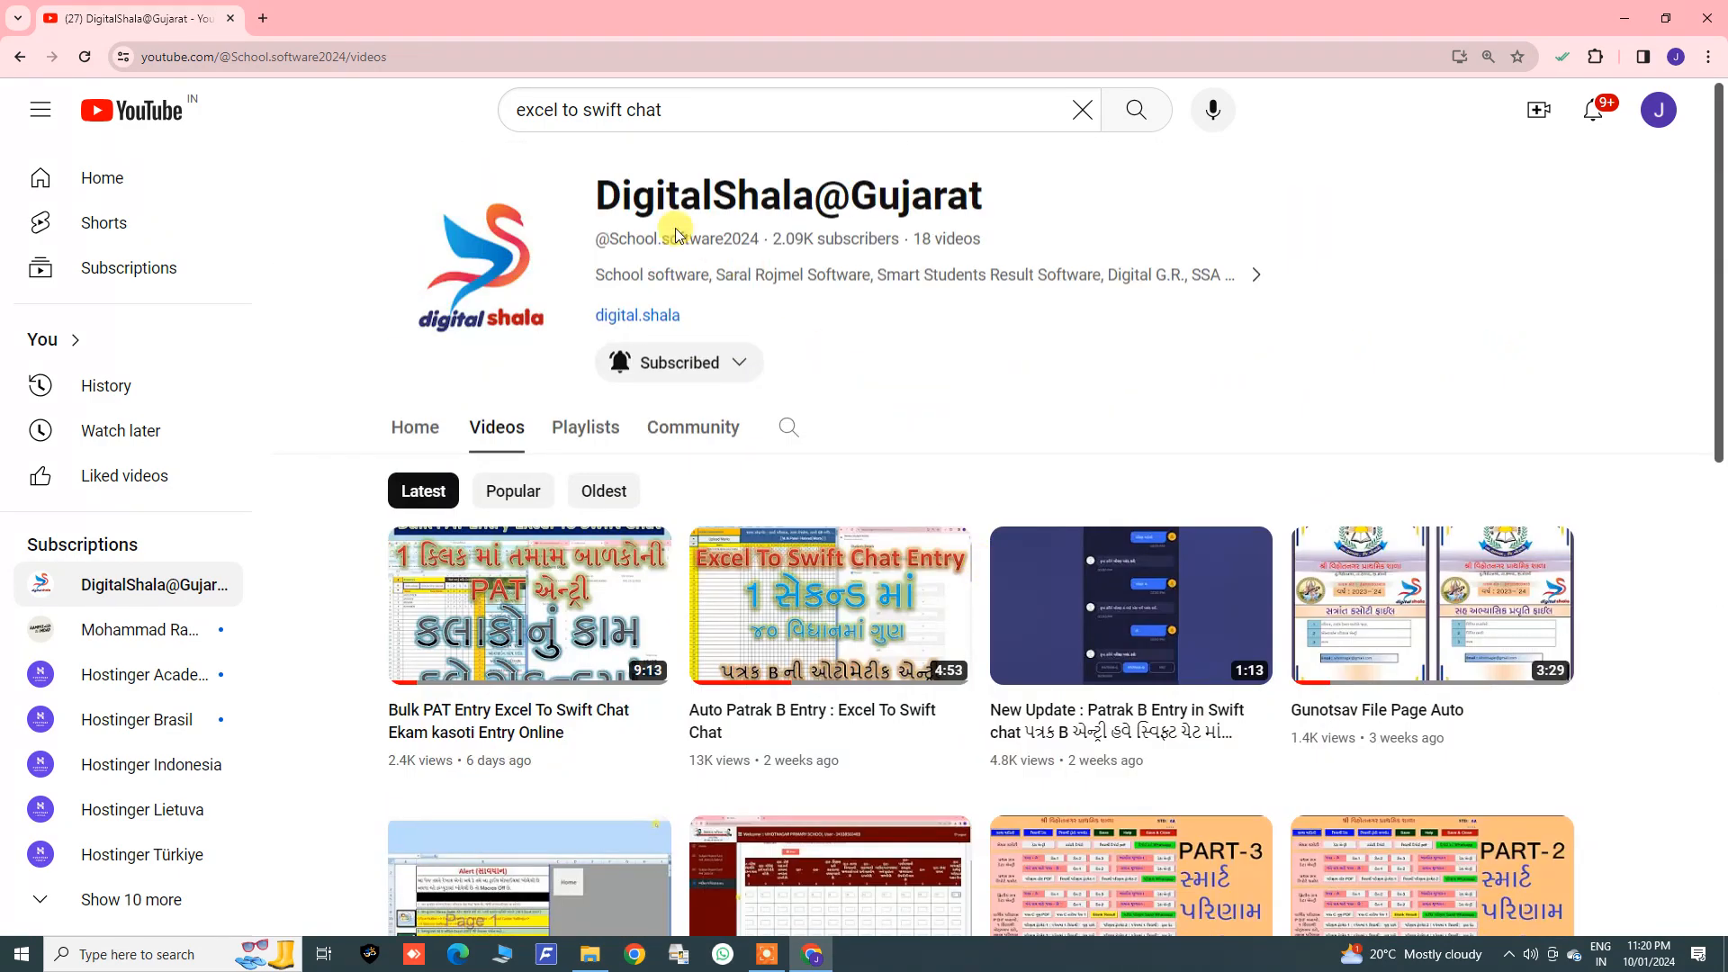
drag(589, 189, 1010, 201)
click(1052, 478)
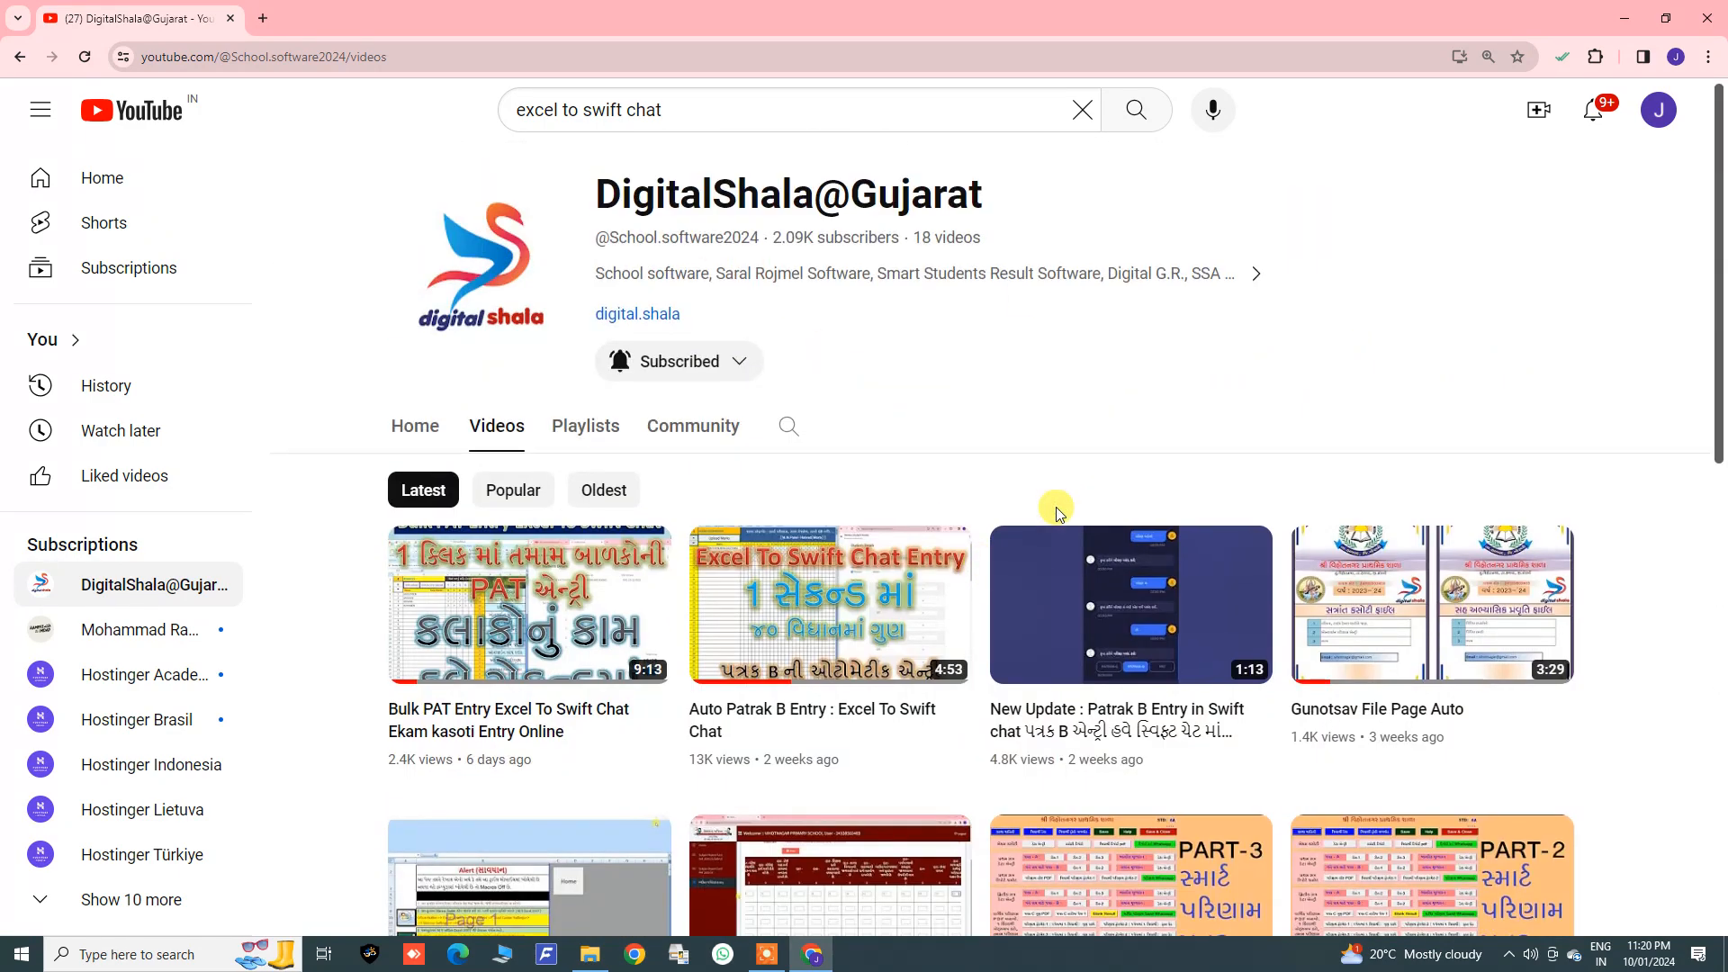
scroll(1055, 509, down, 4)
scroll(1055, 509, up, 4)
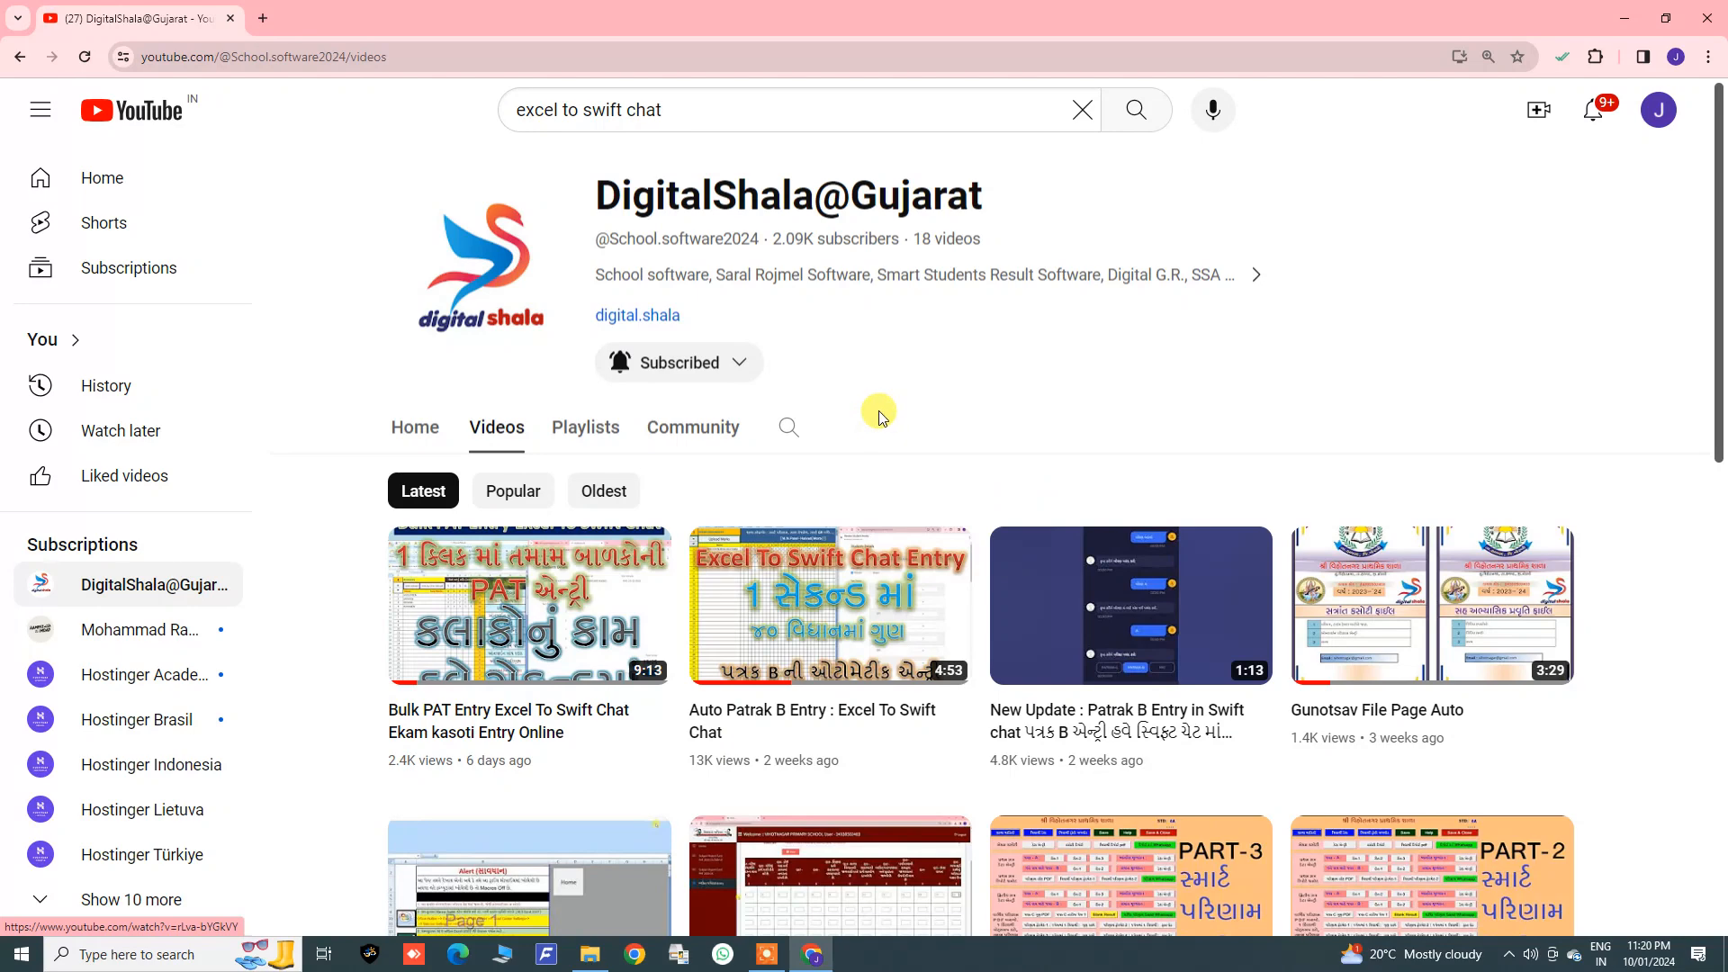
scroll(791, 598, down, 2)
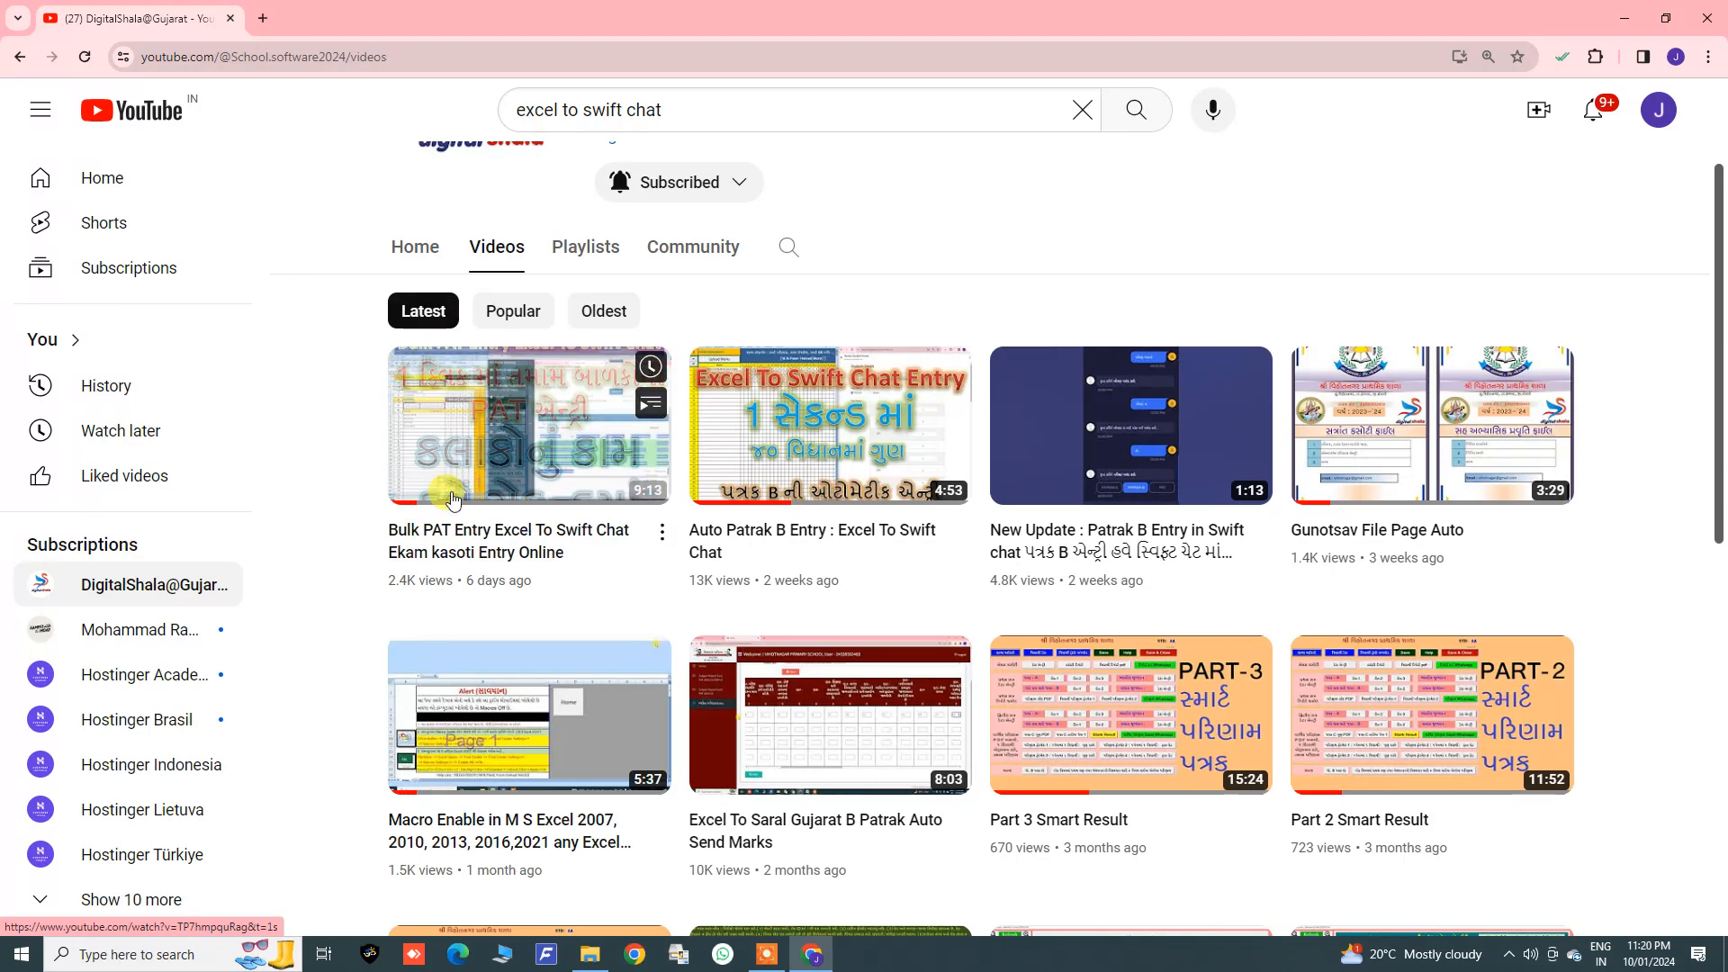
scroll(338, 576, down, 3)
scroll(338, 576, up, 5)
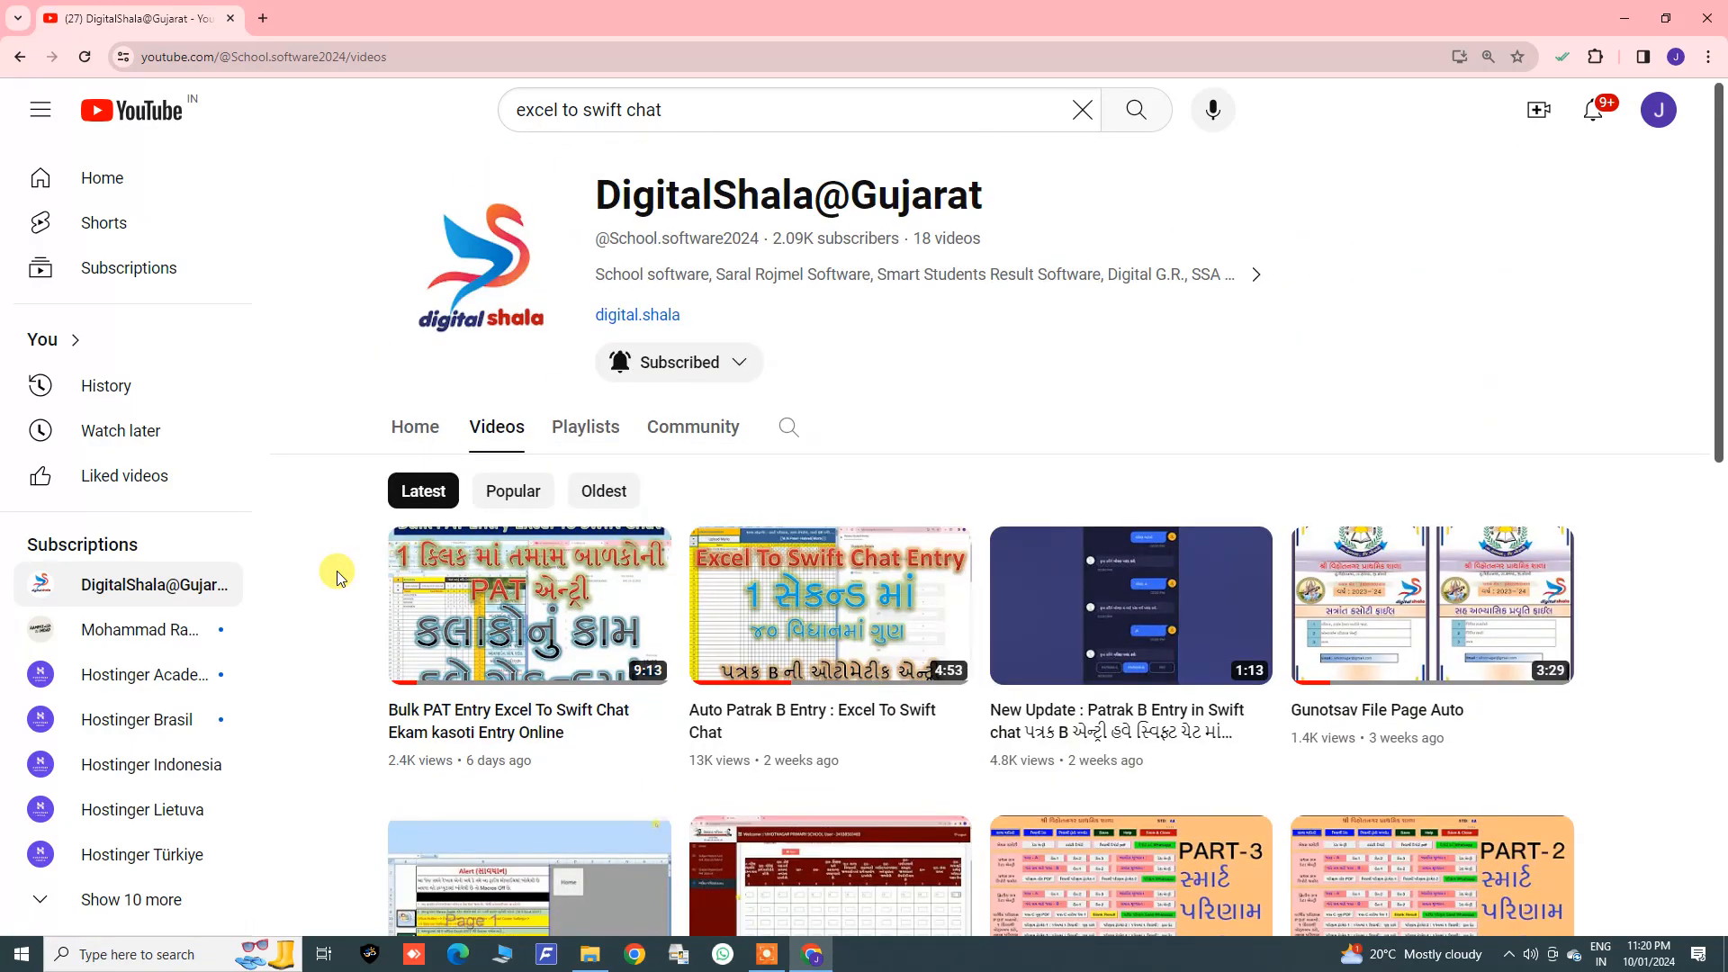